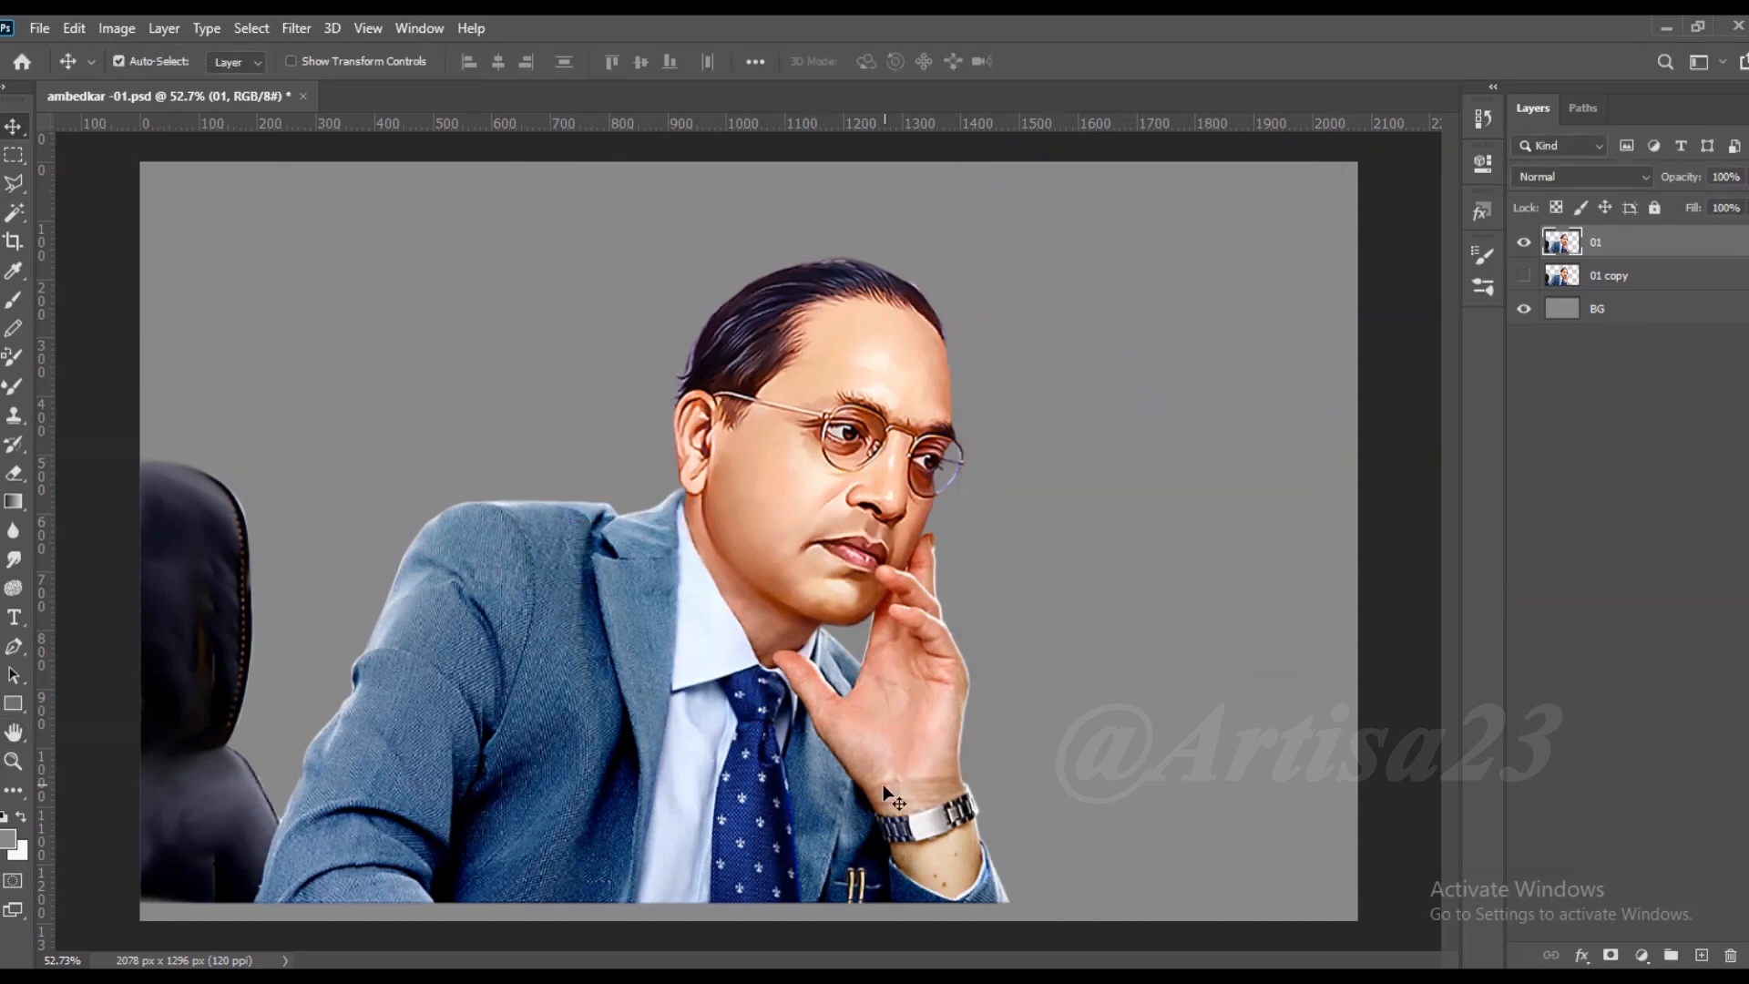
scroll(874, 336, up, 3)
click(296, 27)
mouse_move(547, 469)
click(627, 489)
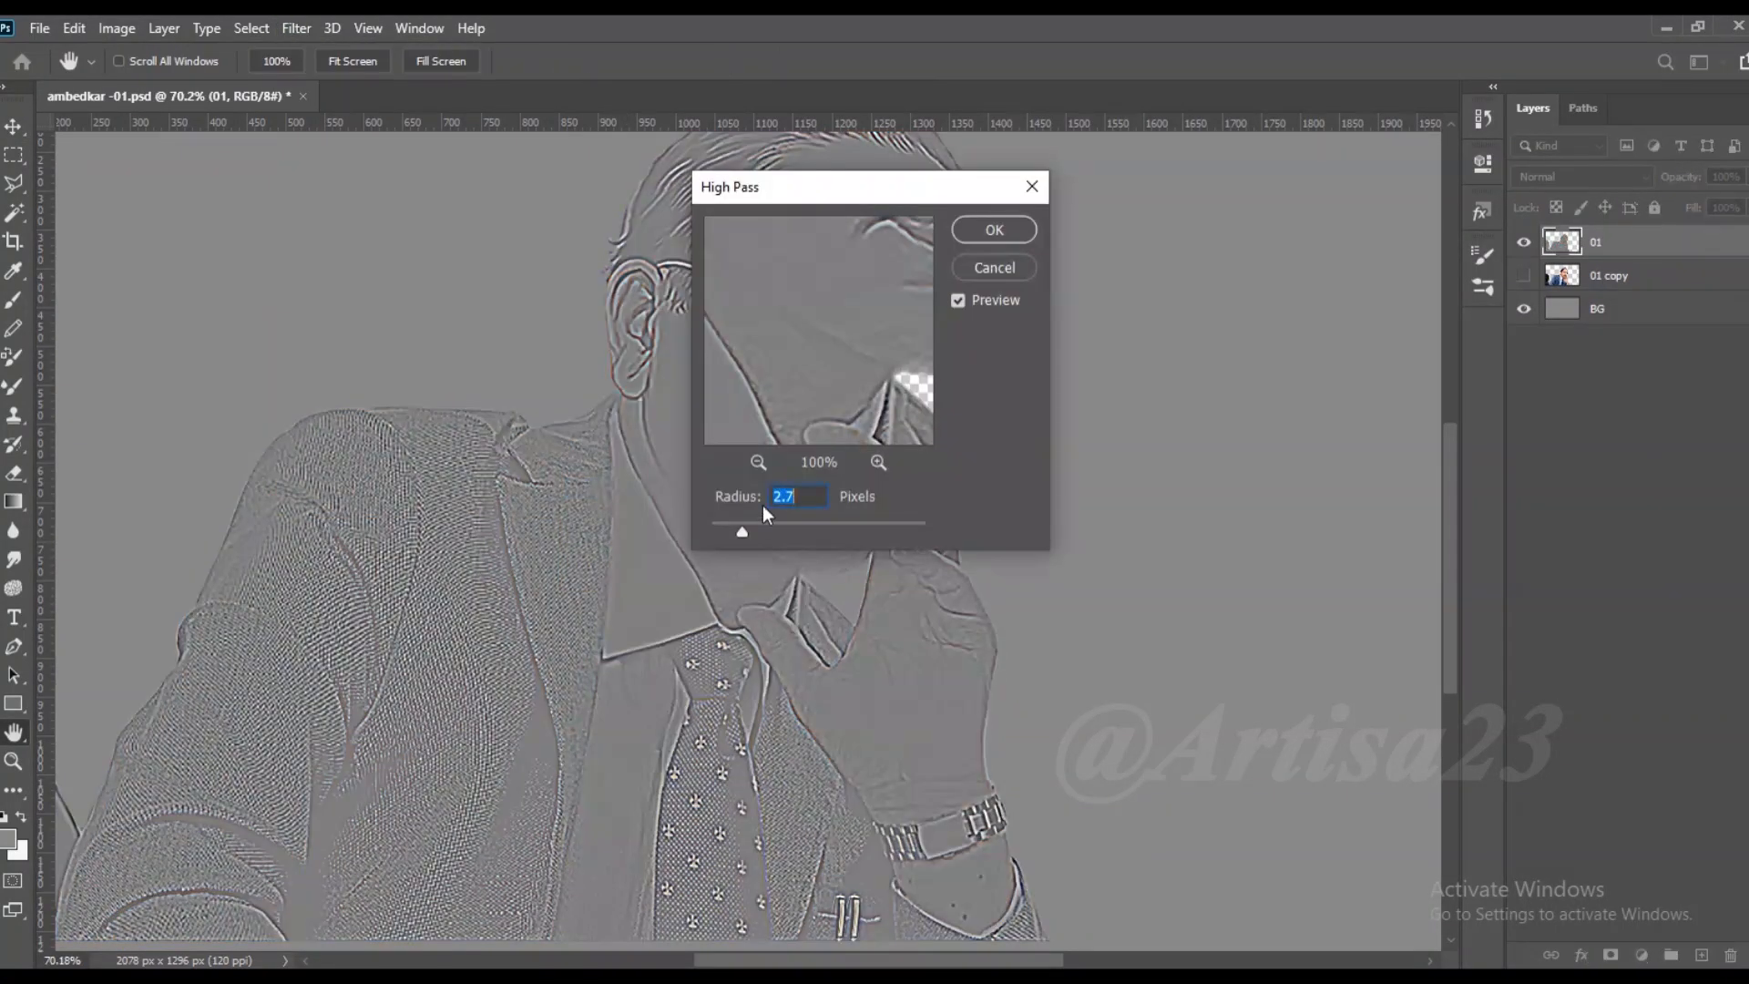
click(1028, 186)
Step: Duplicate layer 01 and apply a High Pass filter with a 2.7 pixel radius to the upper copy
drag(1604, 242, 1604, 261)
click(1604, 242)
click(296, 28)
mouse_move(344, 461)
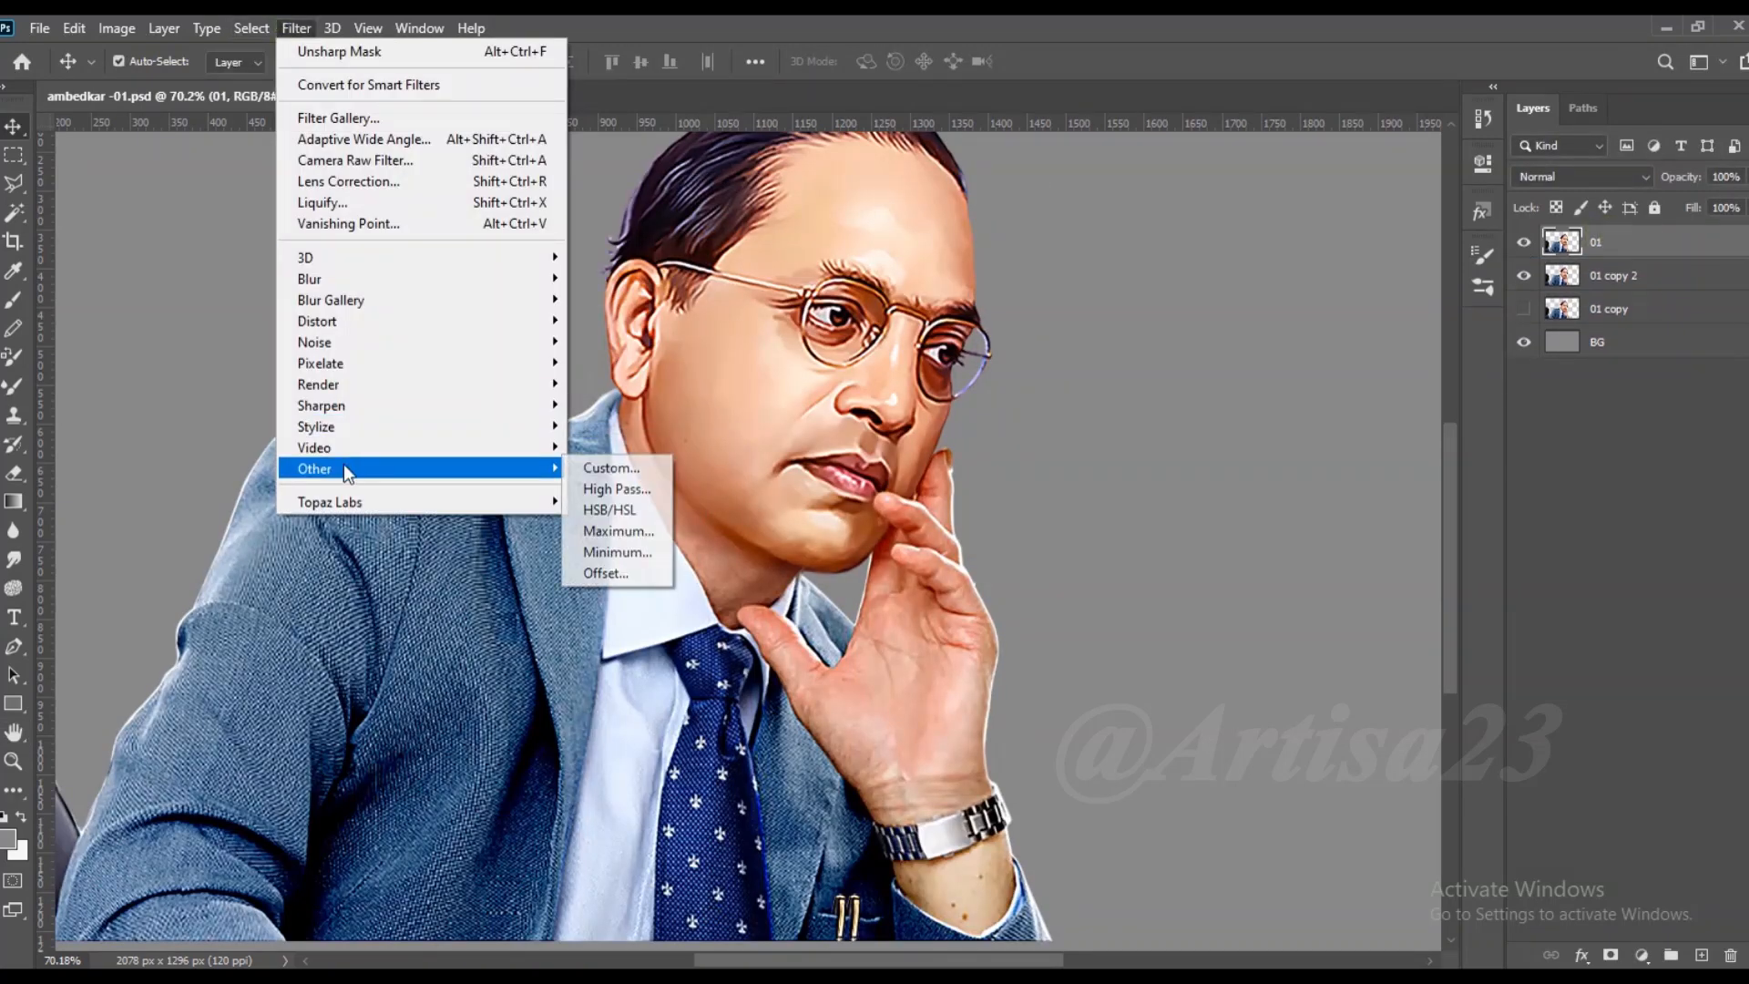
click(620, 489)
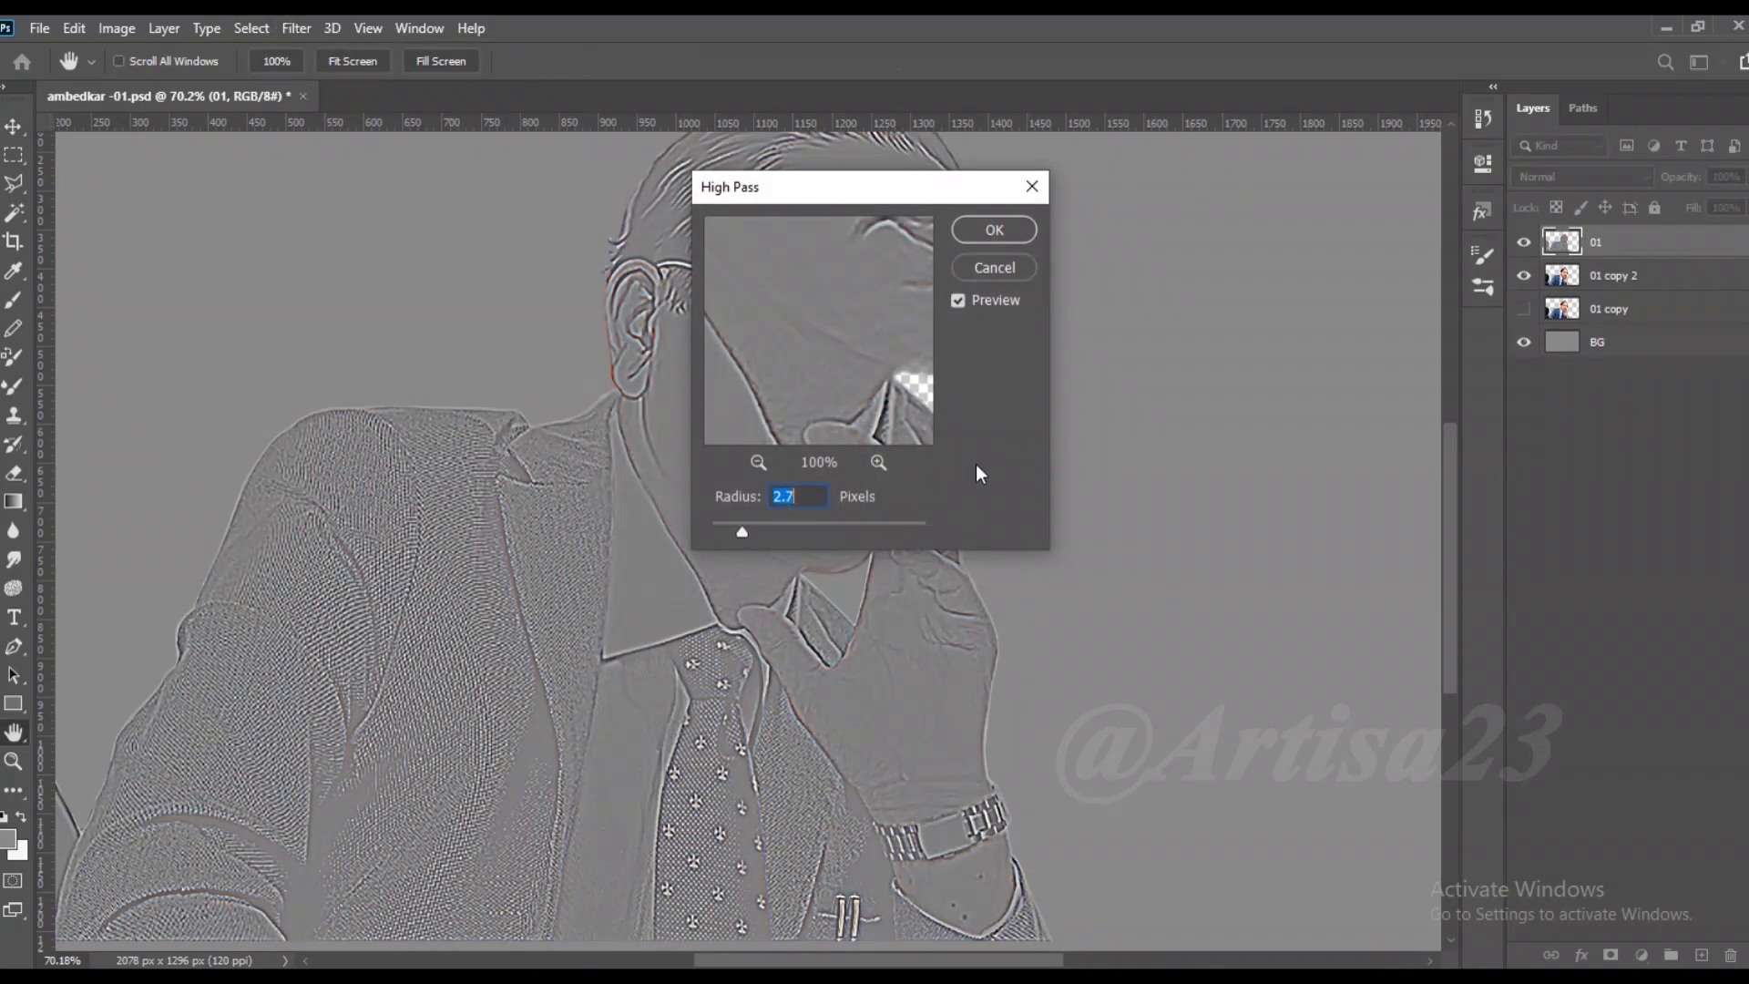
click(995, 231)
Step: Change the High Pass layer's blend mode and merge it with the 01 copy 2 layer
click(1600, 178)
click(1553, 456)
ctrl+click(1613, 275)
right_click(1613, 275)
click(1376, 688)
Step: Activate the Smudge tool with the Skin smooth brush 2_Artisa23 preset
scroll(888, 264, down, 4)
scroll(804, 537, up, 6)
click(14, 559)
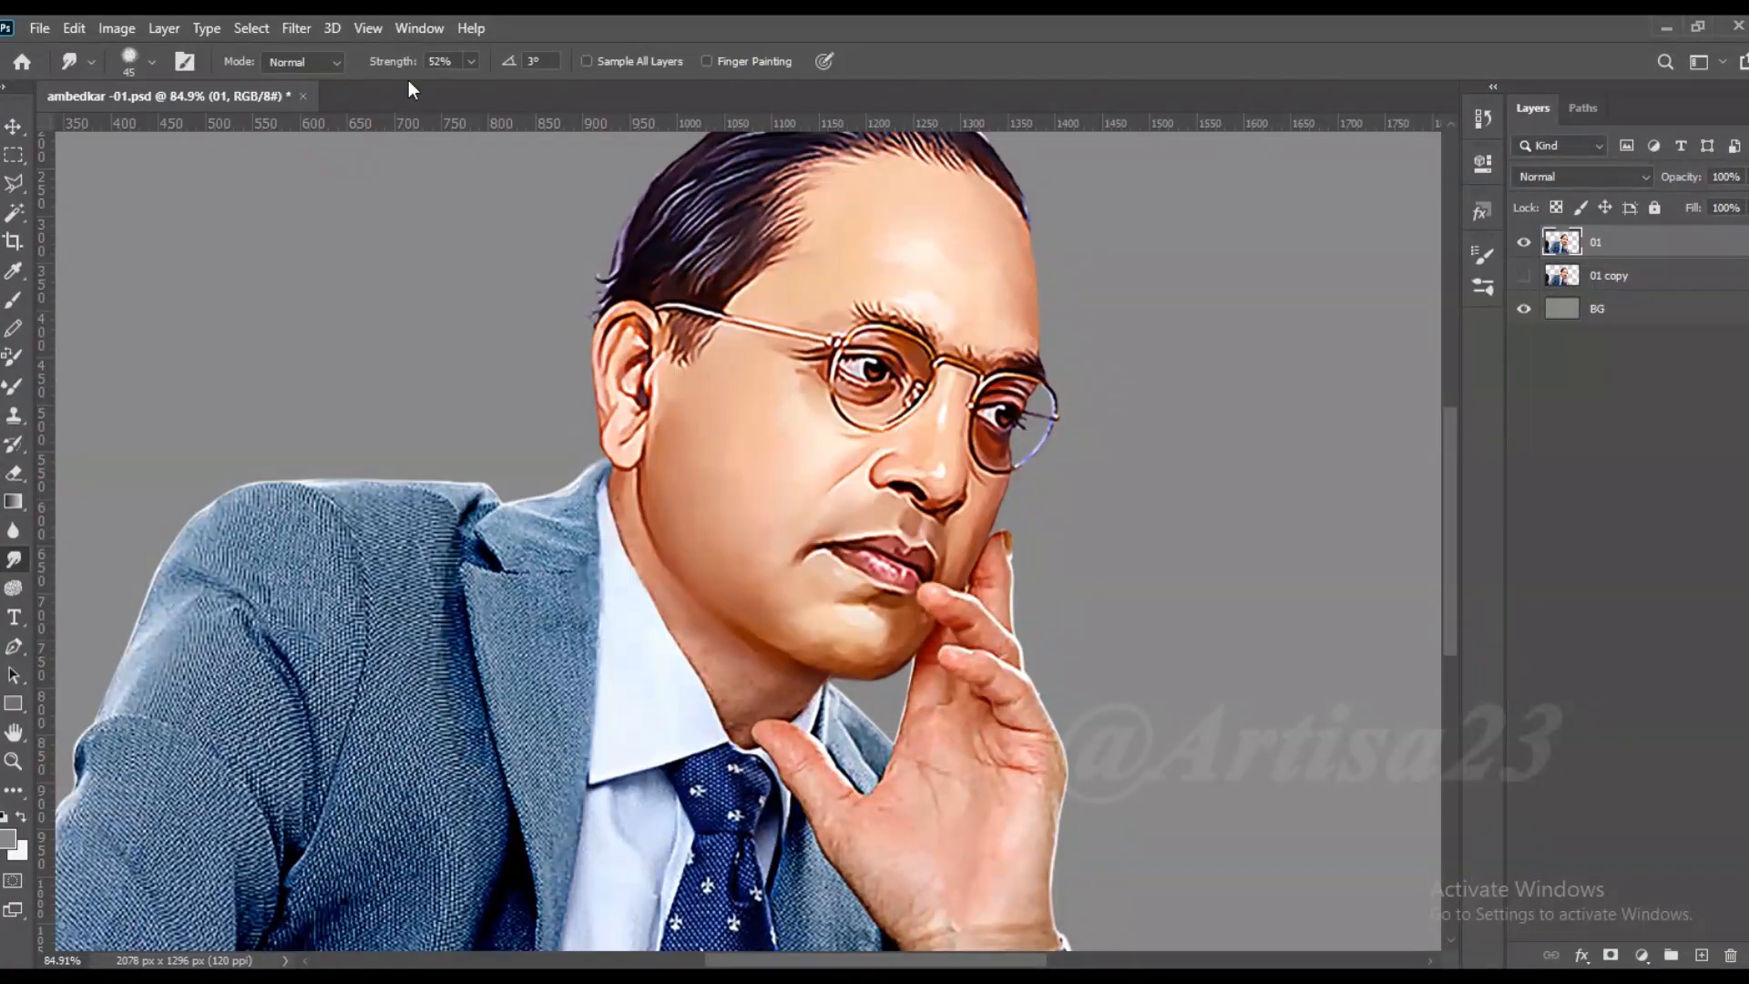
click(190, 63)
click(1186, 245)
drag(1458, 418, 1458, 459)
click(1349, 423)
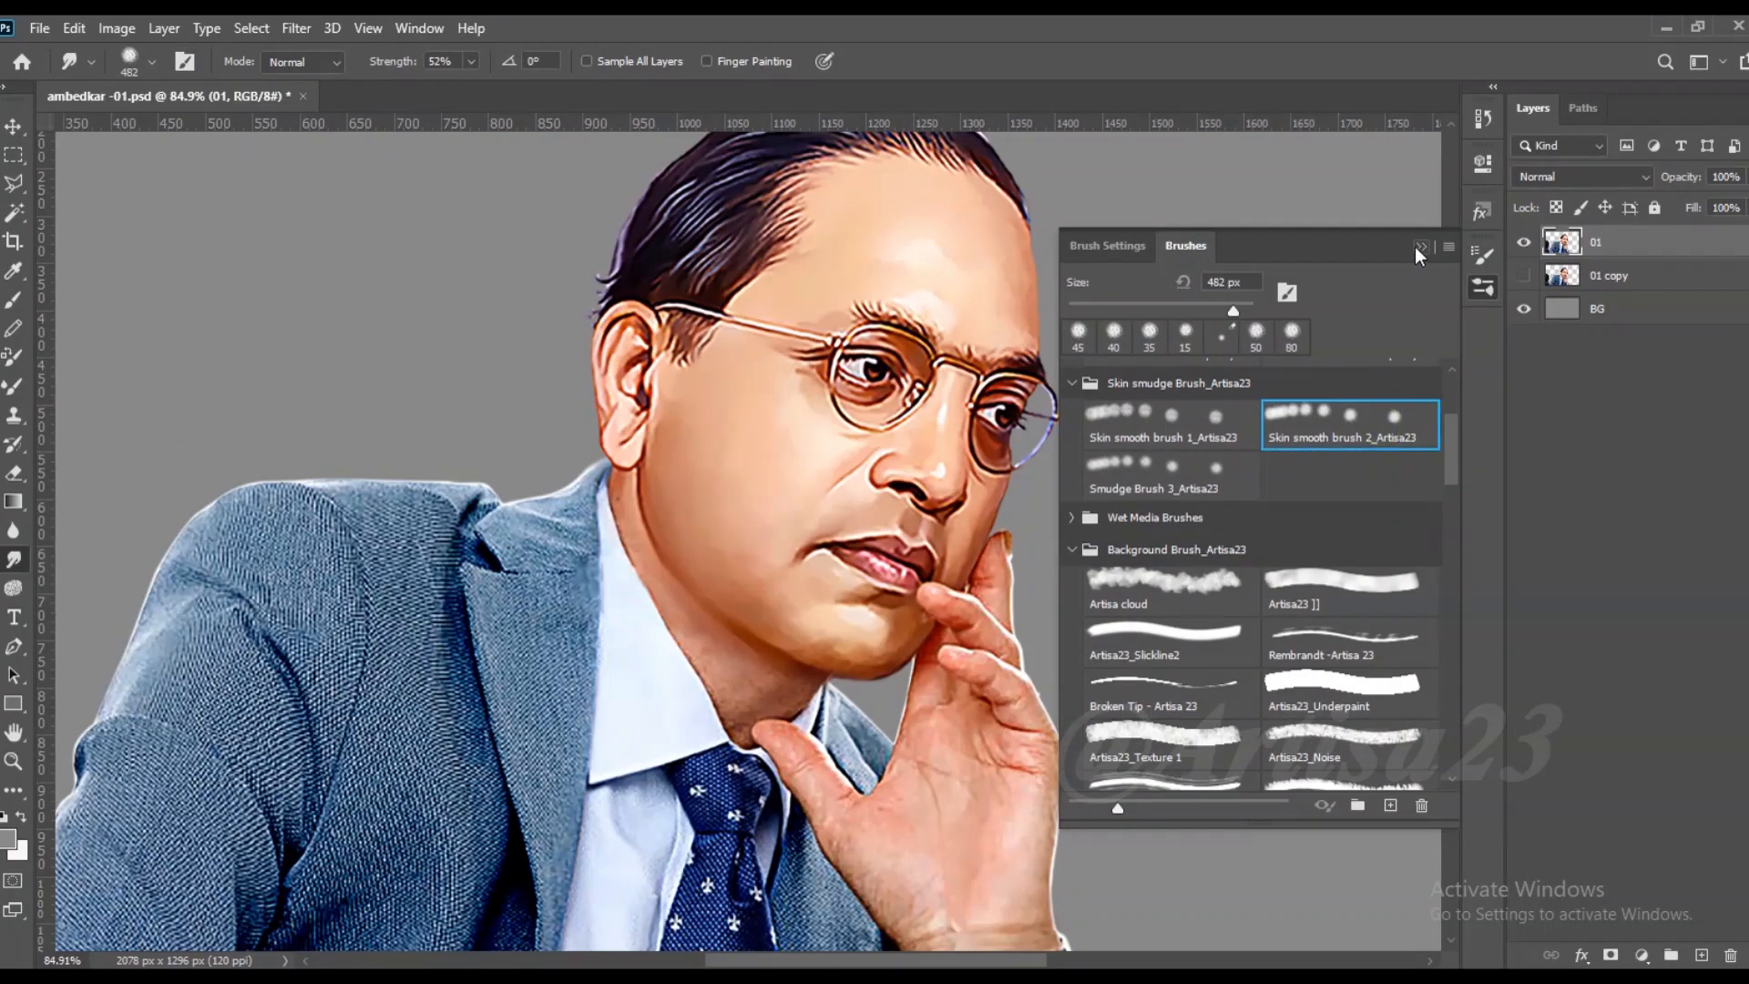
click(1421, 248)
Step: Smudge the forehead skin smooth with a soft brush of about 50 to 70 pixels
scroll(958, 355, up, 3)
scroll(924, 289, up, 3)
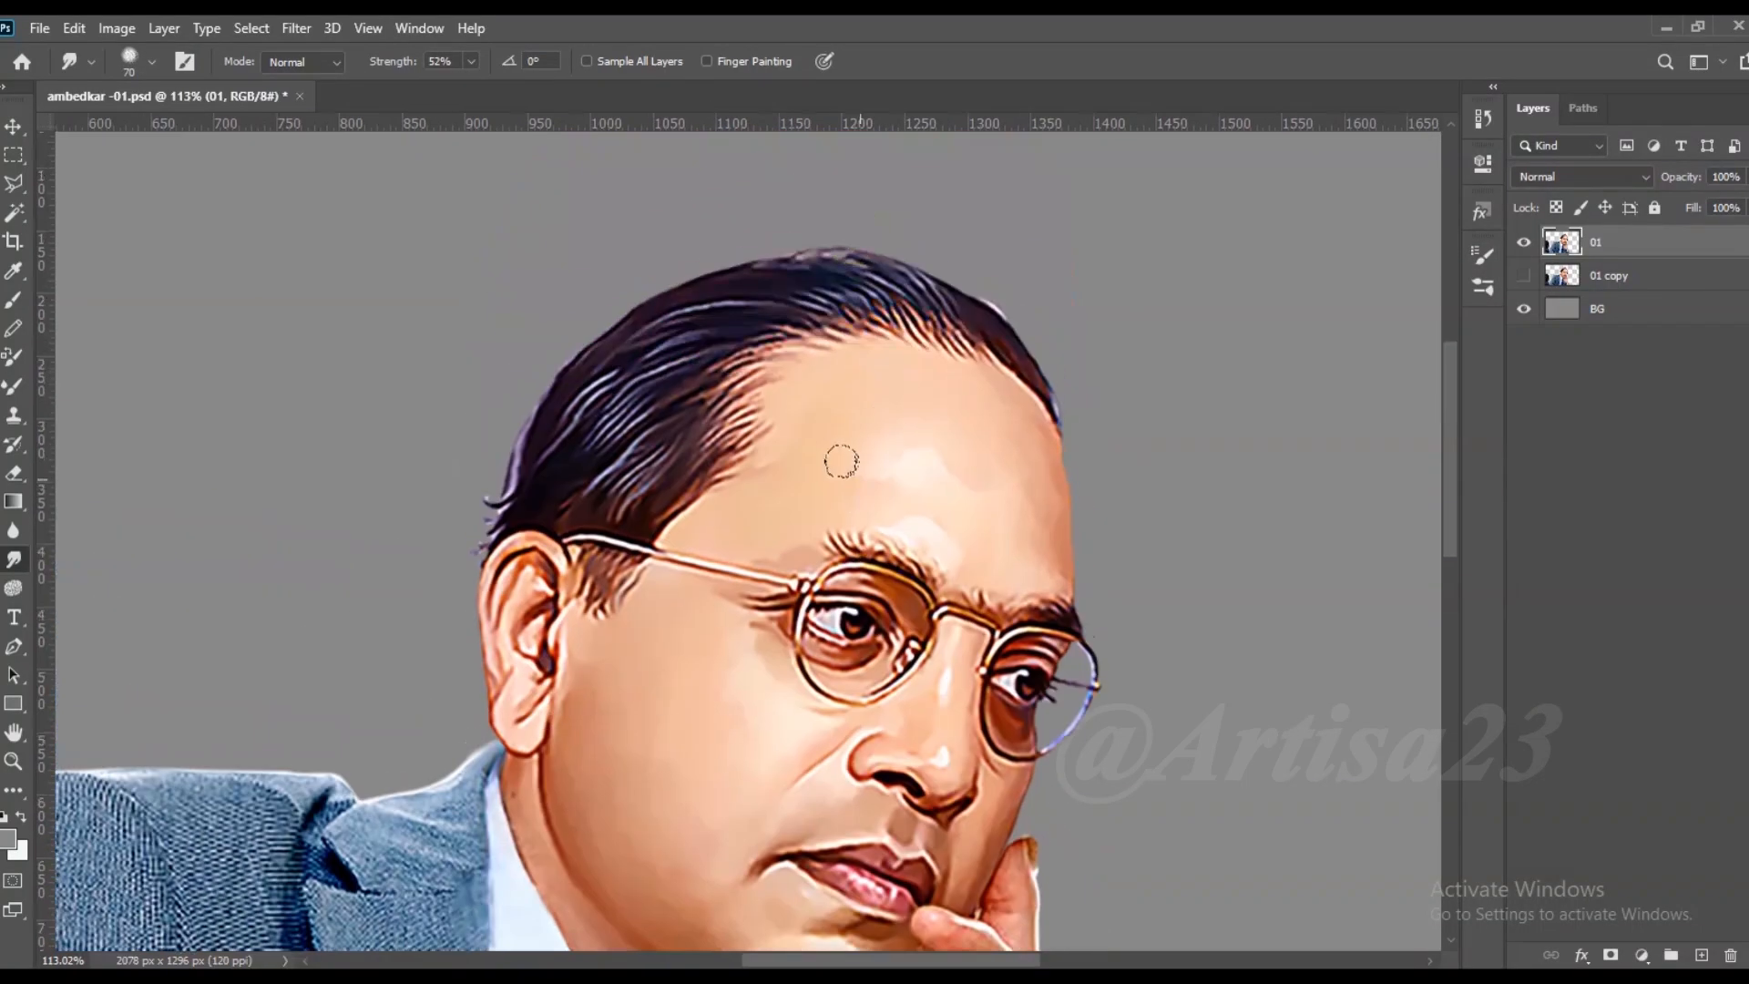
scroll(884, 368, up, 3)
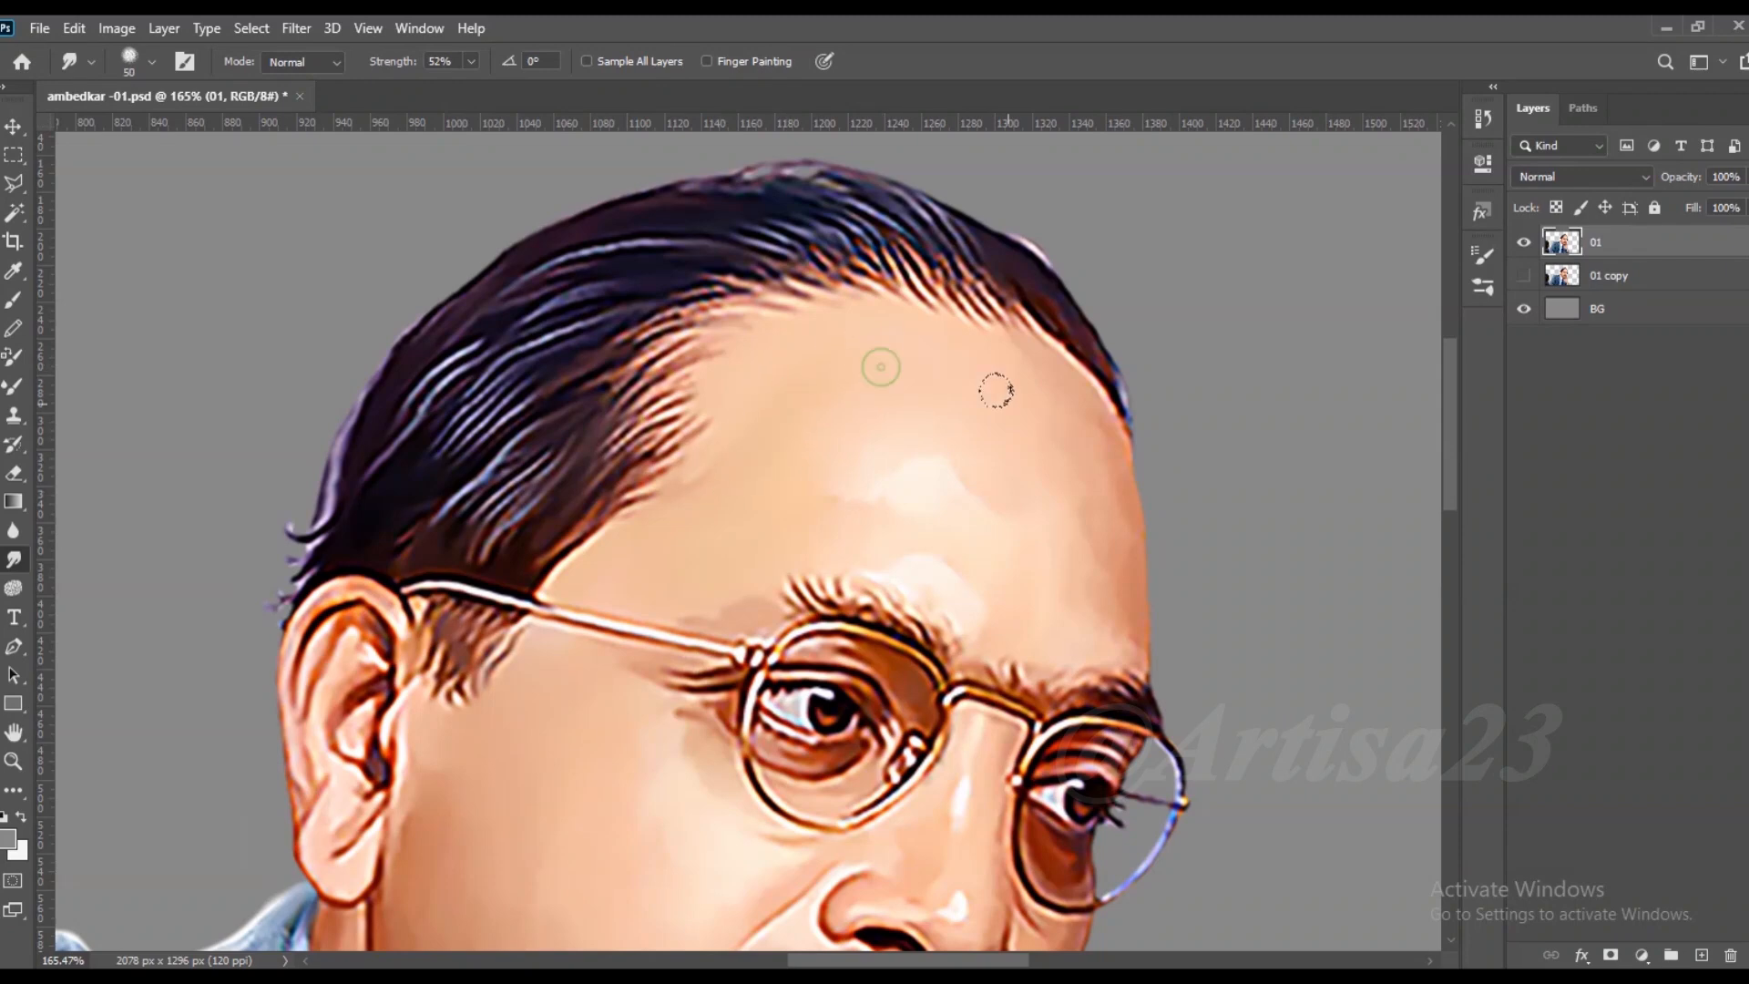
key(bracketright)
drag(948, 554, 932, 513)
Step: Smudge the hairs of both eyebrows into the surrounding skin with a brush of about 20 to 25 pixels
scroll(915, 679, up, 3)
key(bracketleft)
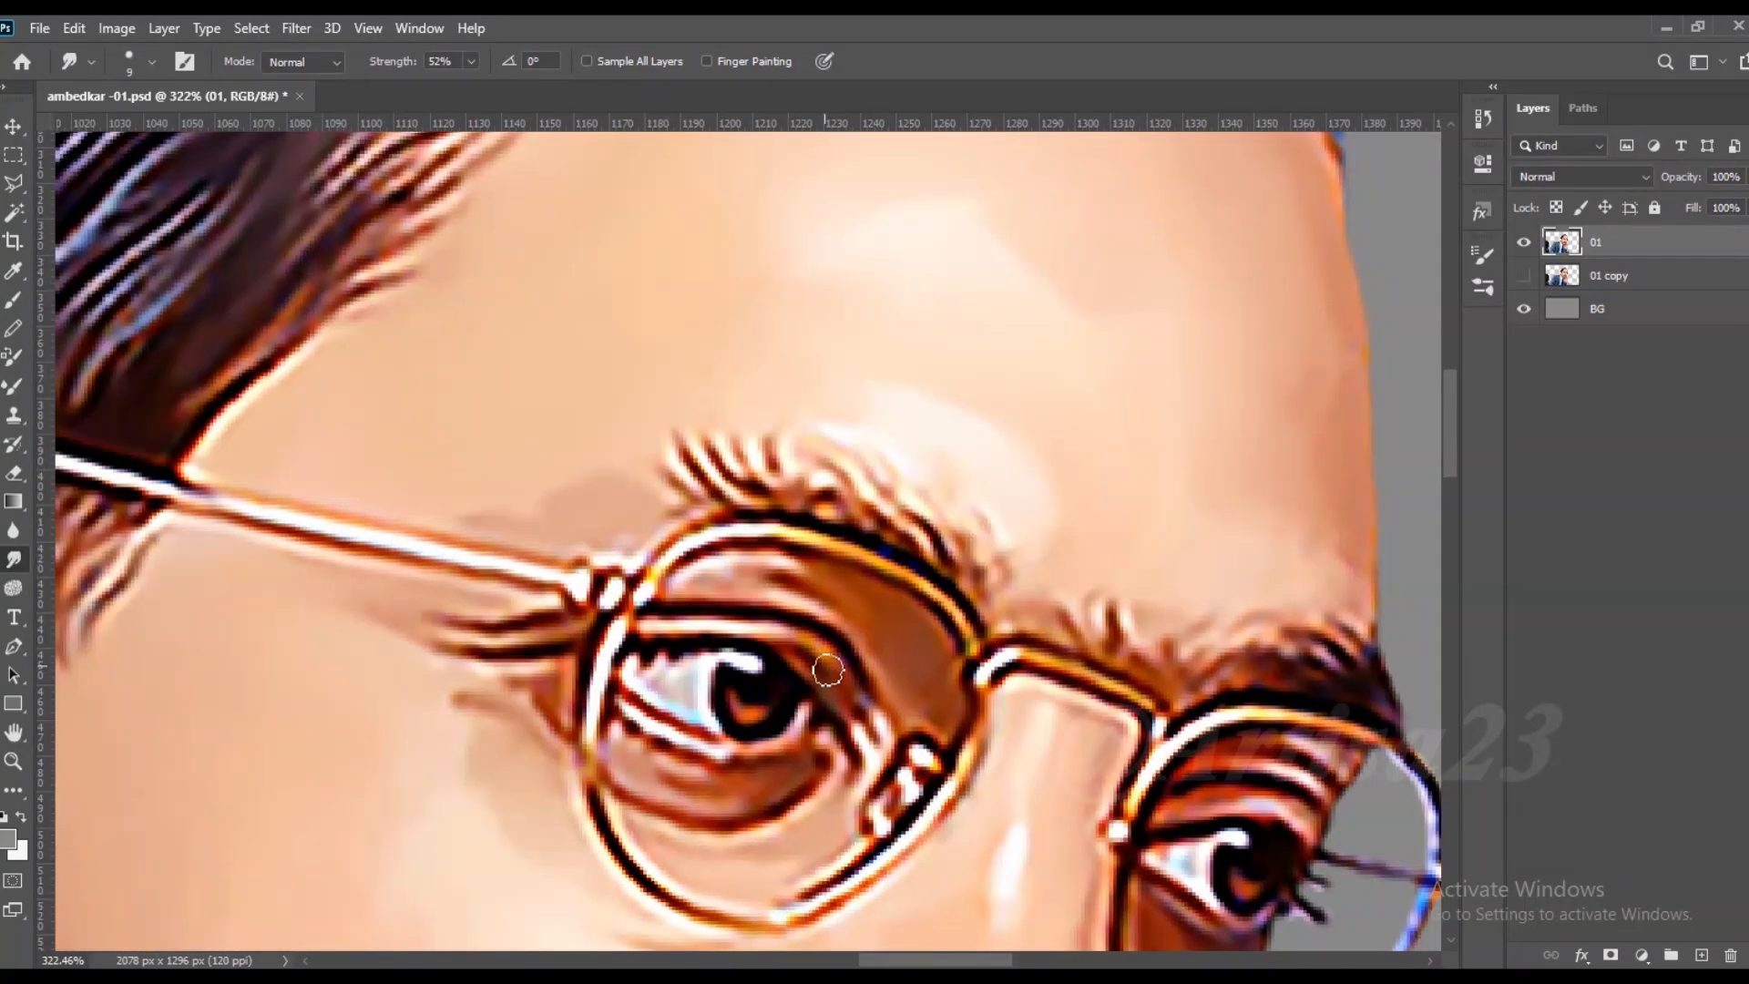
key(bracketright)
key(bracketright)
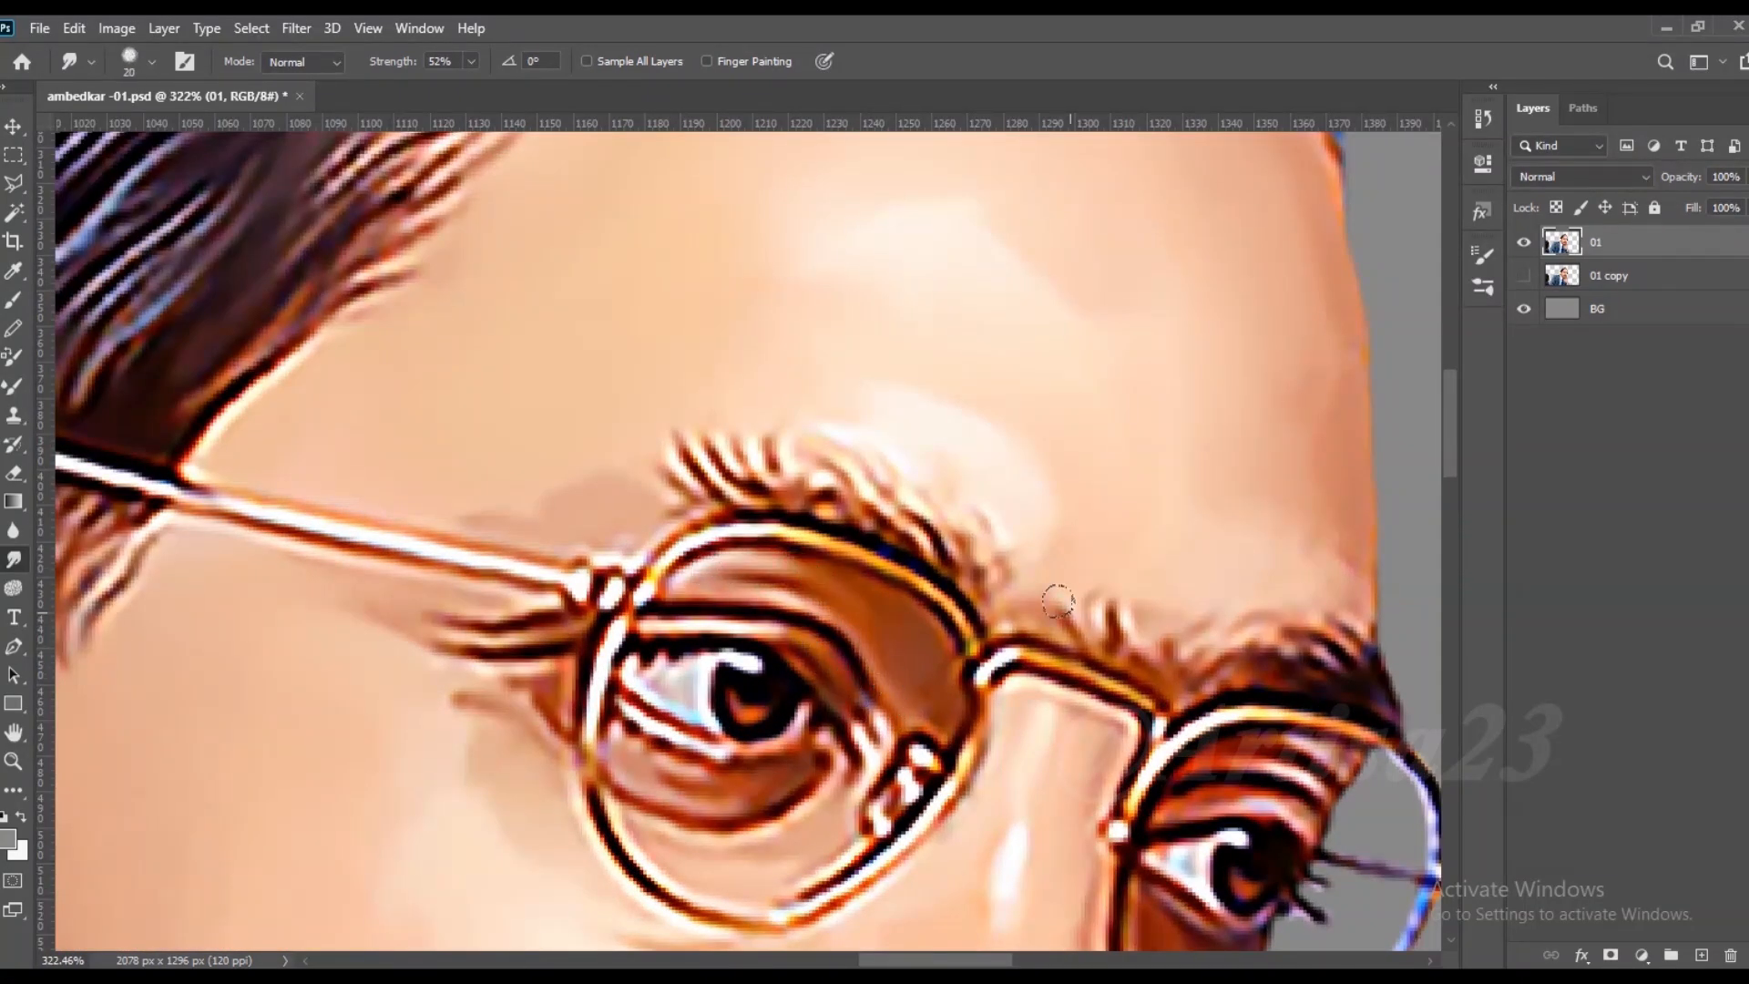
drag(1001, 573, 970, 501)
key(bracketleft)
mouse_move(868, 461)
mouse_down()
mouse_move(907, 505)
mouse_move(796, 497)
mouse_up()
mouse_move(736, 435)
mouse_down()
mouse_move(734, 479)
mouse_move(675, 429)
mouse_up()
key(bracketright)
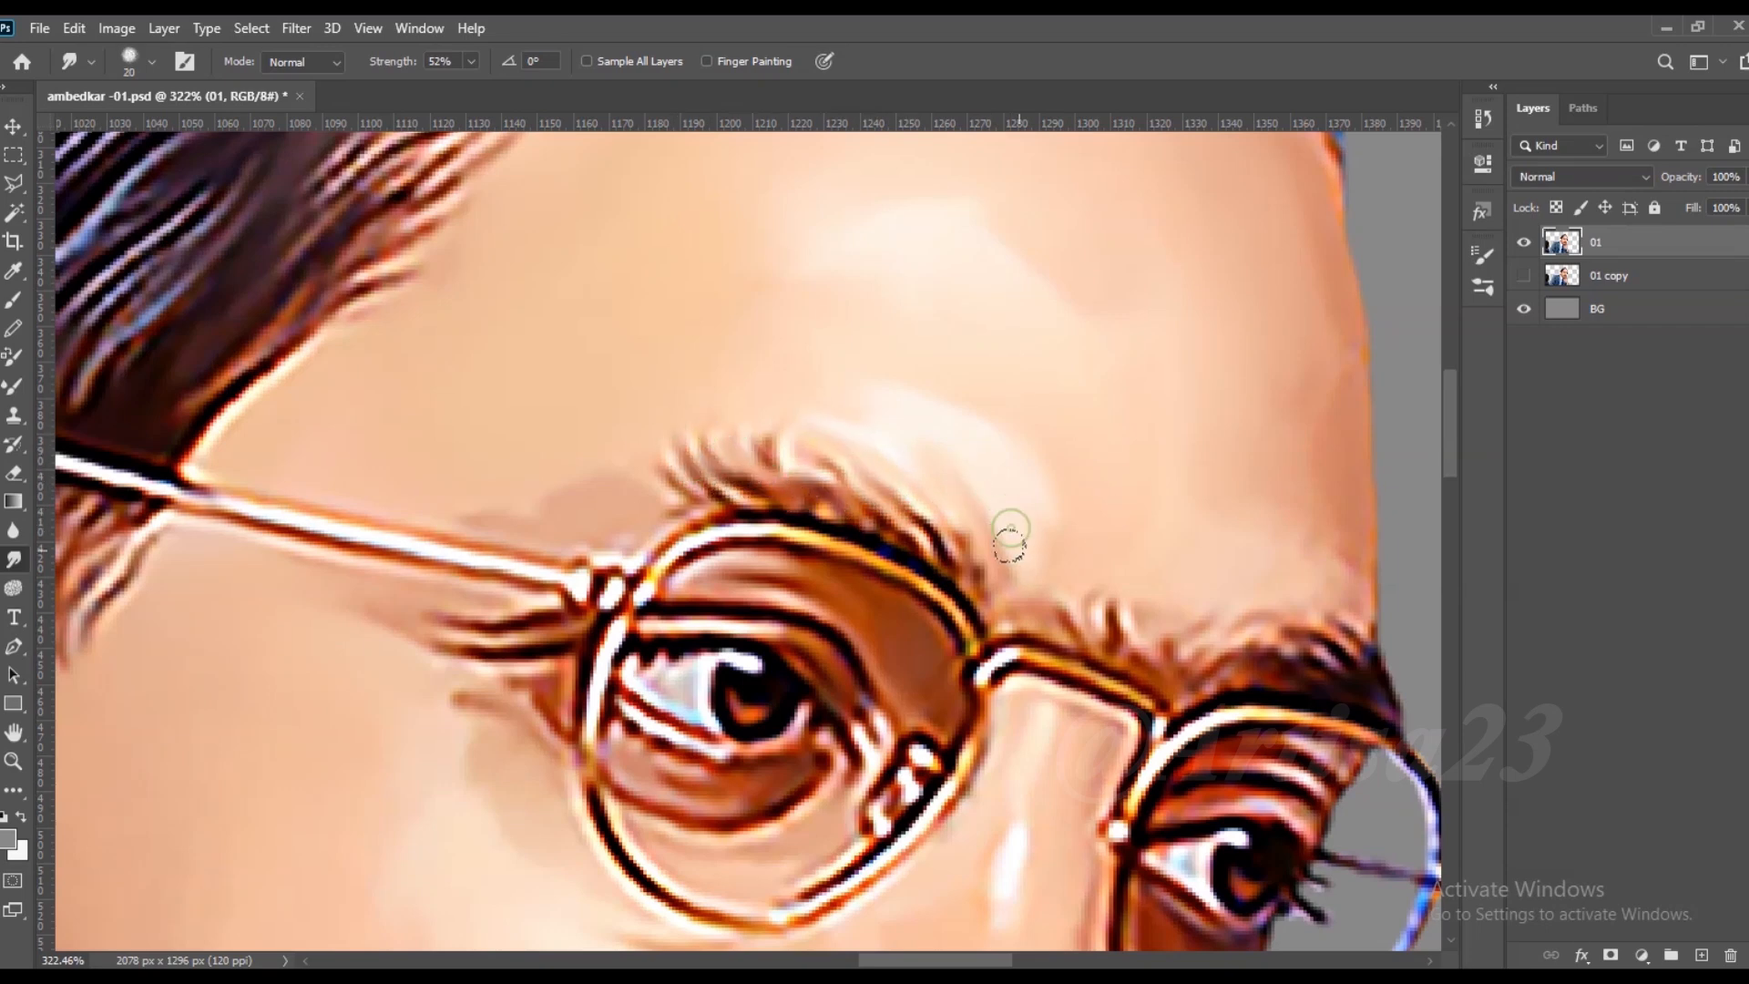
drag(1118, 626, 1248, 609)
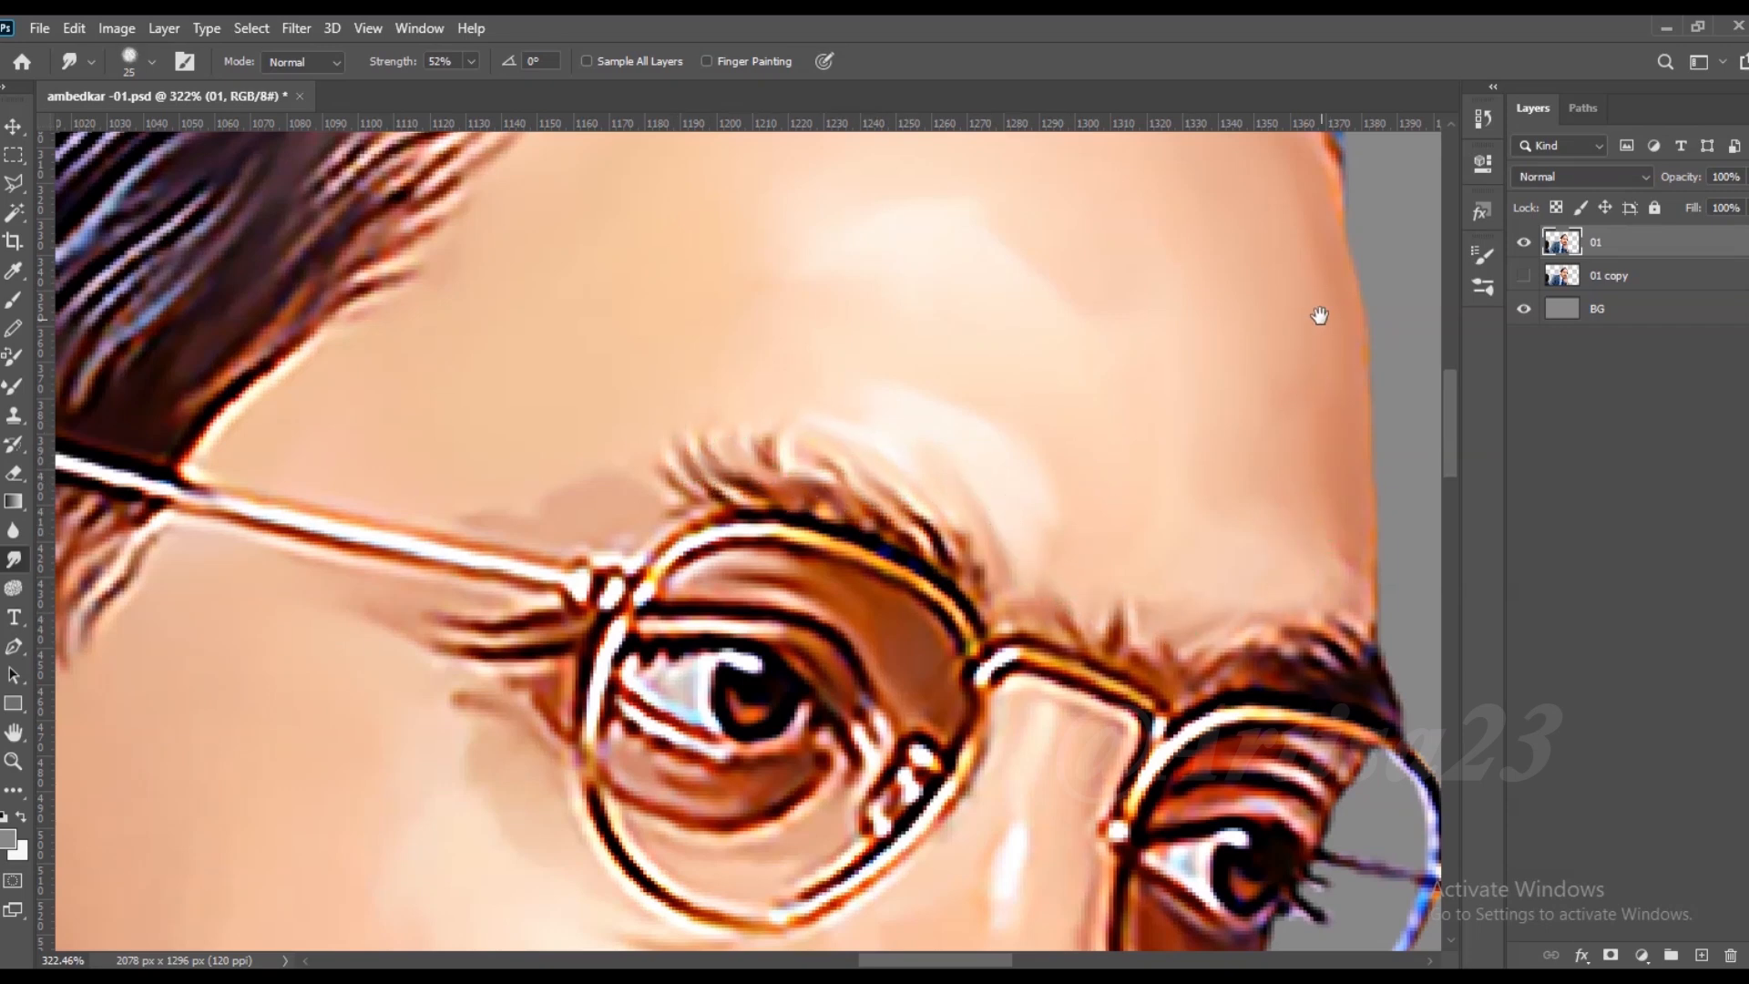
Step: Smooth the far side of the forehead and blend the front hairline strands into the skin
drag(1301, 320, 1160, 391)
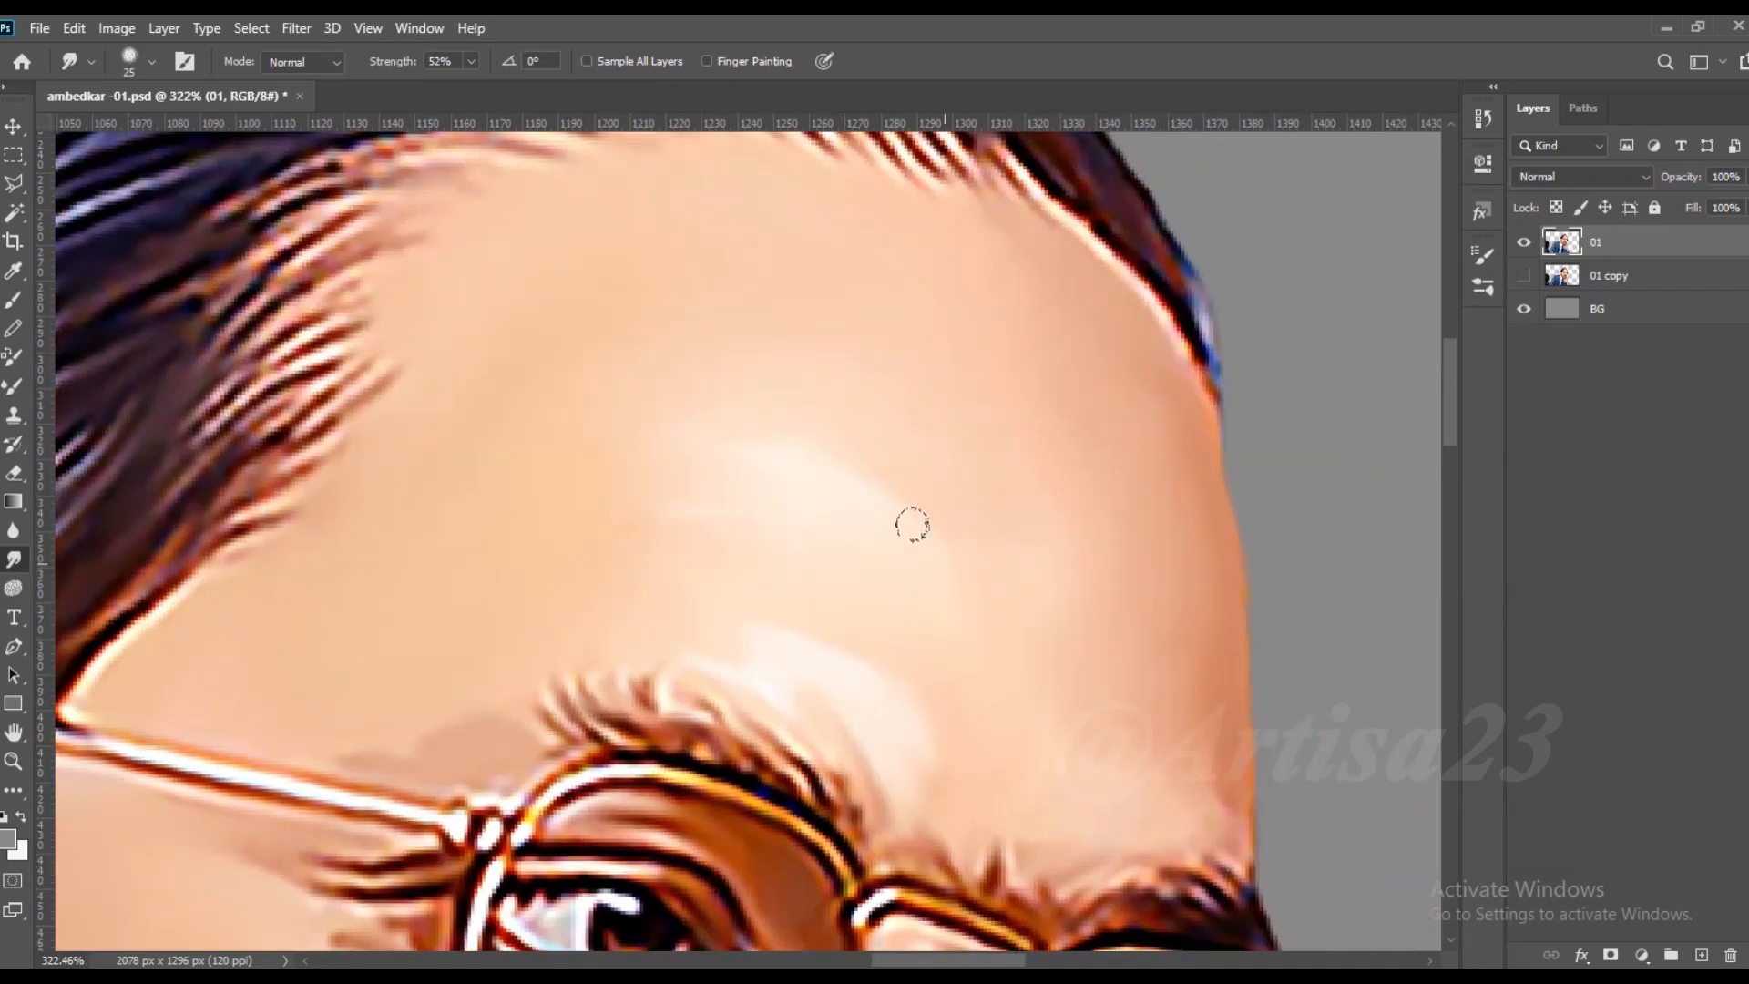
drag(1064, 364, 1067, 554)
scroll(1039, 565, down, 3)
scroll(811, 307, up, 1)
key(bracketleft)
key(bracketleft)
drag(810, 307, 853, 366)
drag(915, 287, 994, 444)
drag(1003, 378, 1057, 445)
drag(911, 348, 968, 435)
Step: Enlarge the smudge brush and blend the remaining front hairline and the hair on top of the head
key(bracketright)
key(bracketright)
drag(856, 324, 907, 410)
drag(774, 314, 820, 405)
drag(684, 346, 756, 419)
mouse_move(584, 300)
mouse_down()
mouse_move(714, 333)
mouse_move(671, 215)
mouse_up()
drag(793, 210, 592, 228)
Step: Smudge the hair edge along the far side of the head with a 15 pixel brush
key(bracketleft)
key(bracketleft)
mouse_move(902, 255)
mouse_down()
mouse_move(1090, 434)
mouse_move(1130, 510)
mouse_up()
mouse_move(1048, 410)
mouse_down()
mouse_move(1221, 611)
mouse_move(1222, 643)
mouse_up()
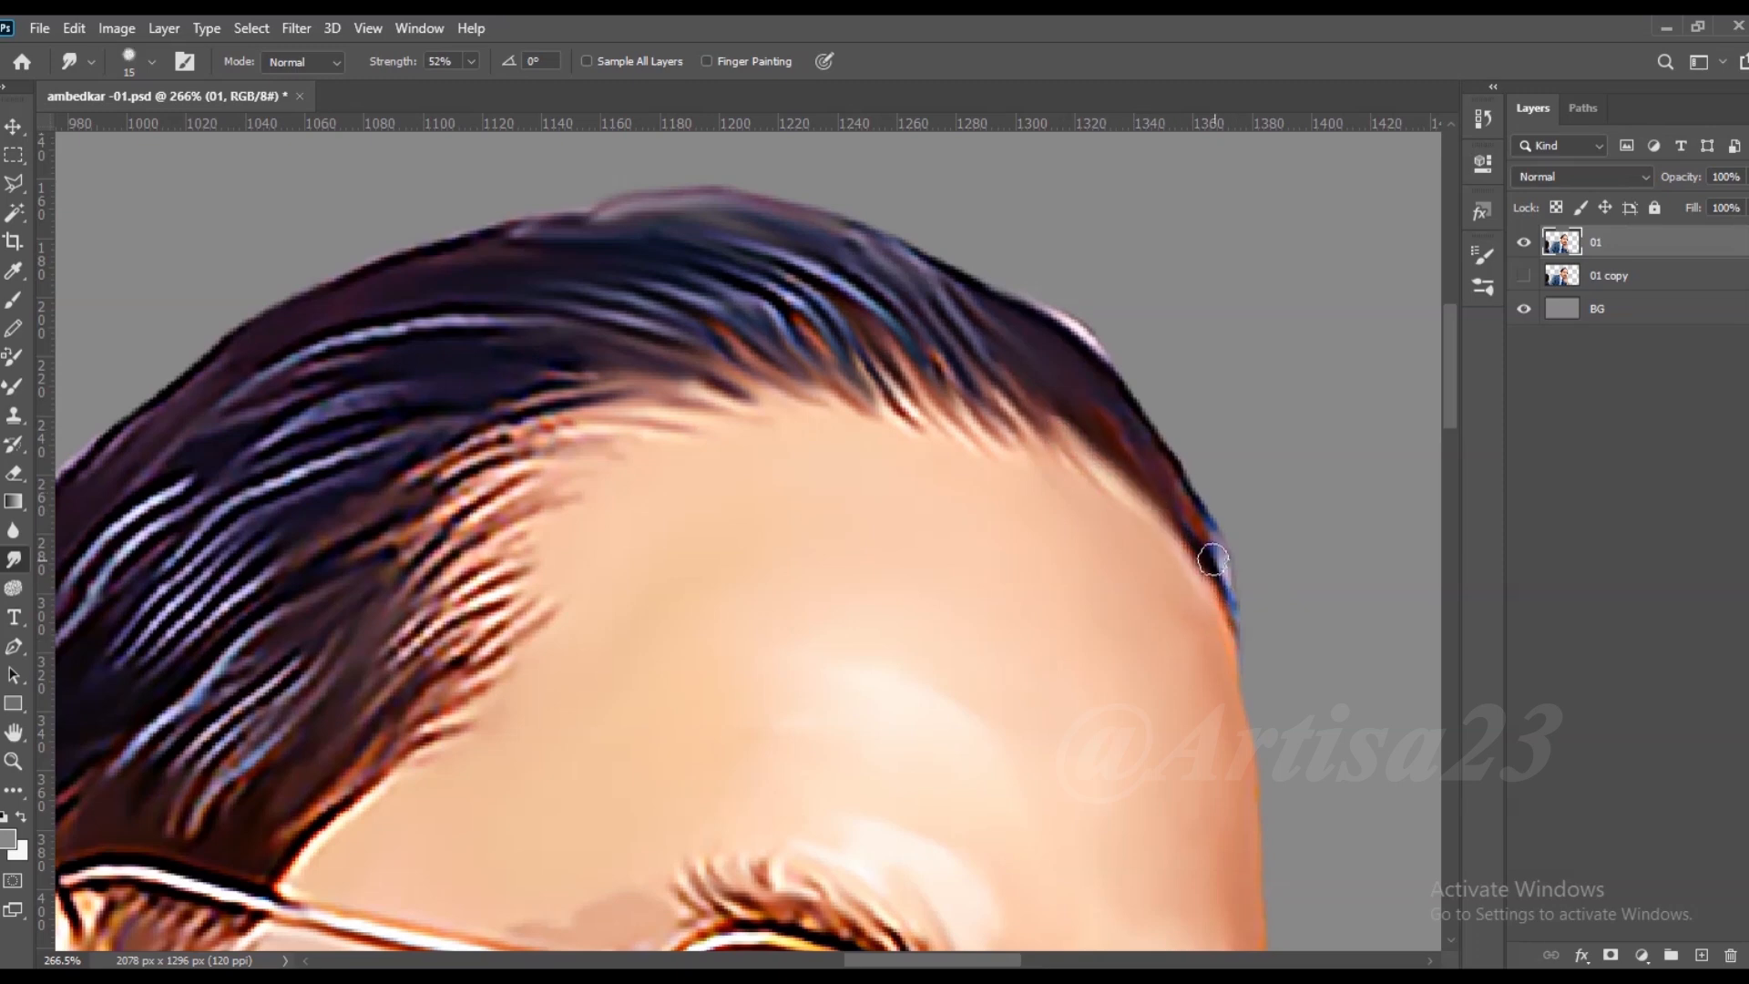
Step: Smudge the temple hairline and the combed-back side hair with a brush of up to 25 pixels
drag(582, 413, 819, 353)
key(bracketright)
key(bracketright)
mouse_move(663, 448)
mouse_down()
mouse_move(656, 402)
mouse_move(906, 328)
mouse_move(878, 328)
mouse_up()
mouse_move(669, 524)
mouse_down()
mouse_move(604, 634)
mouse_move(482, 621)
mouse_move(593, 462)
mouse_move(479, 399)
mouse_move(502, 336)
mouse_up()
mouse_move(808, 215)
mouse_down()
mouse_move(460, 321)
mouse_move(440, 373)
mouse_move(313, 498)
mouse_move(440, 446)
mouse_move(520, 474)
mouse_up()
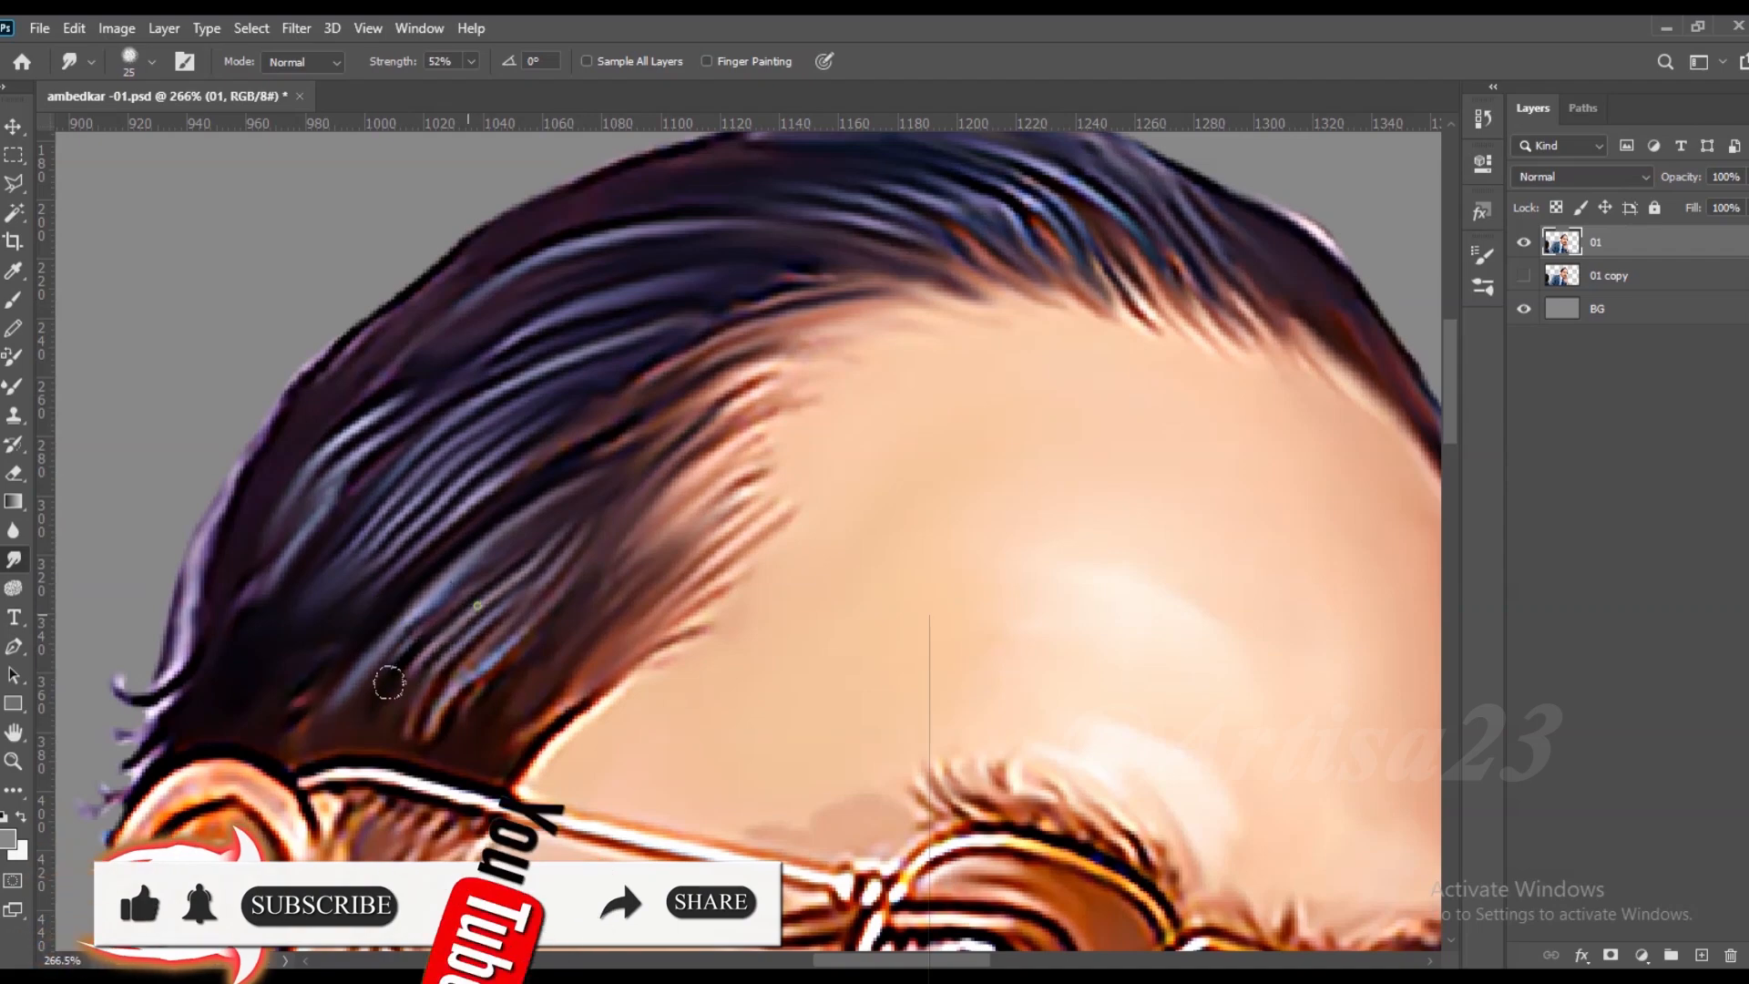
Step: Soften the sideburn and the stray hair strands behind the ear with a 20 to 25 pixel brush
key(bracketleft)
mouse_move(448, 798)
mouse_down()
mouse_move(583, 604)
mouse_move(492, 710)
mouse_move(464, 574)
mouse_move(474, 656)
mouse_up()
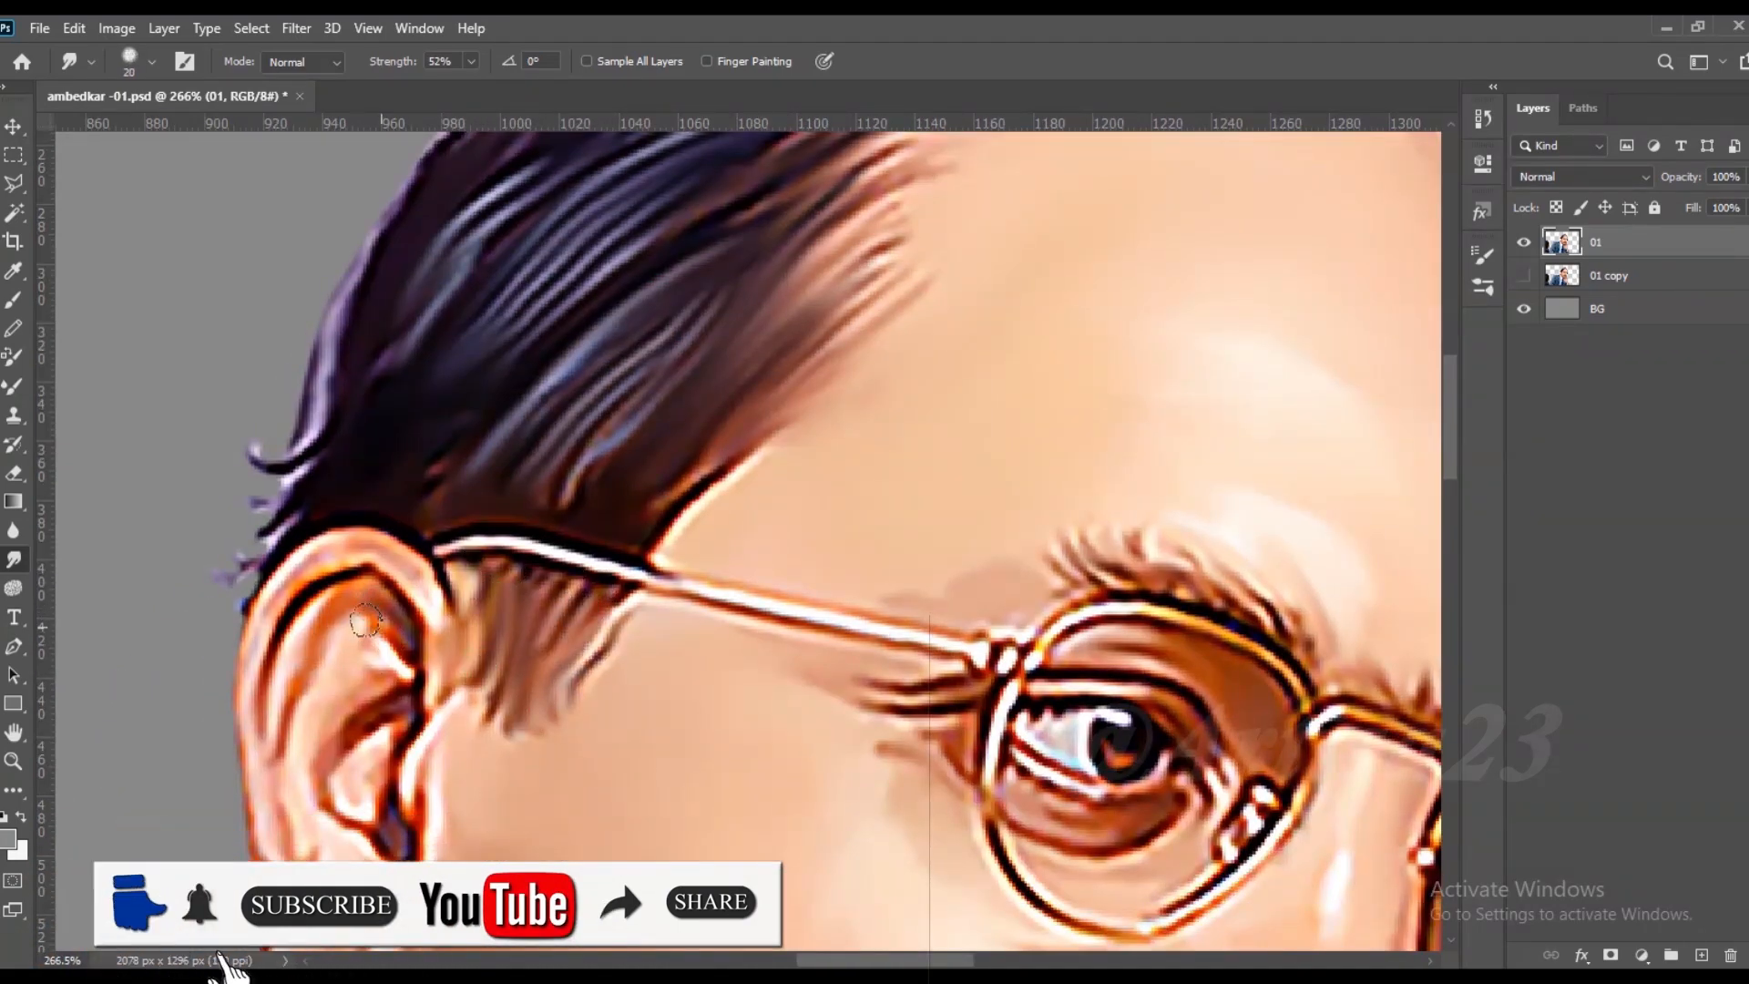
key(bracketright)
mouse_move(330, 365)
mouse_down()
mouse_move(265, 520)
mouse_move(285, 519)
mouse_move(337, 428)
mouse_up()
scroll(664, 428, down, 5)
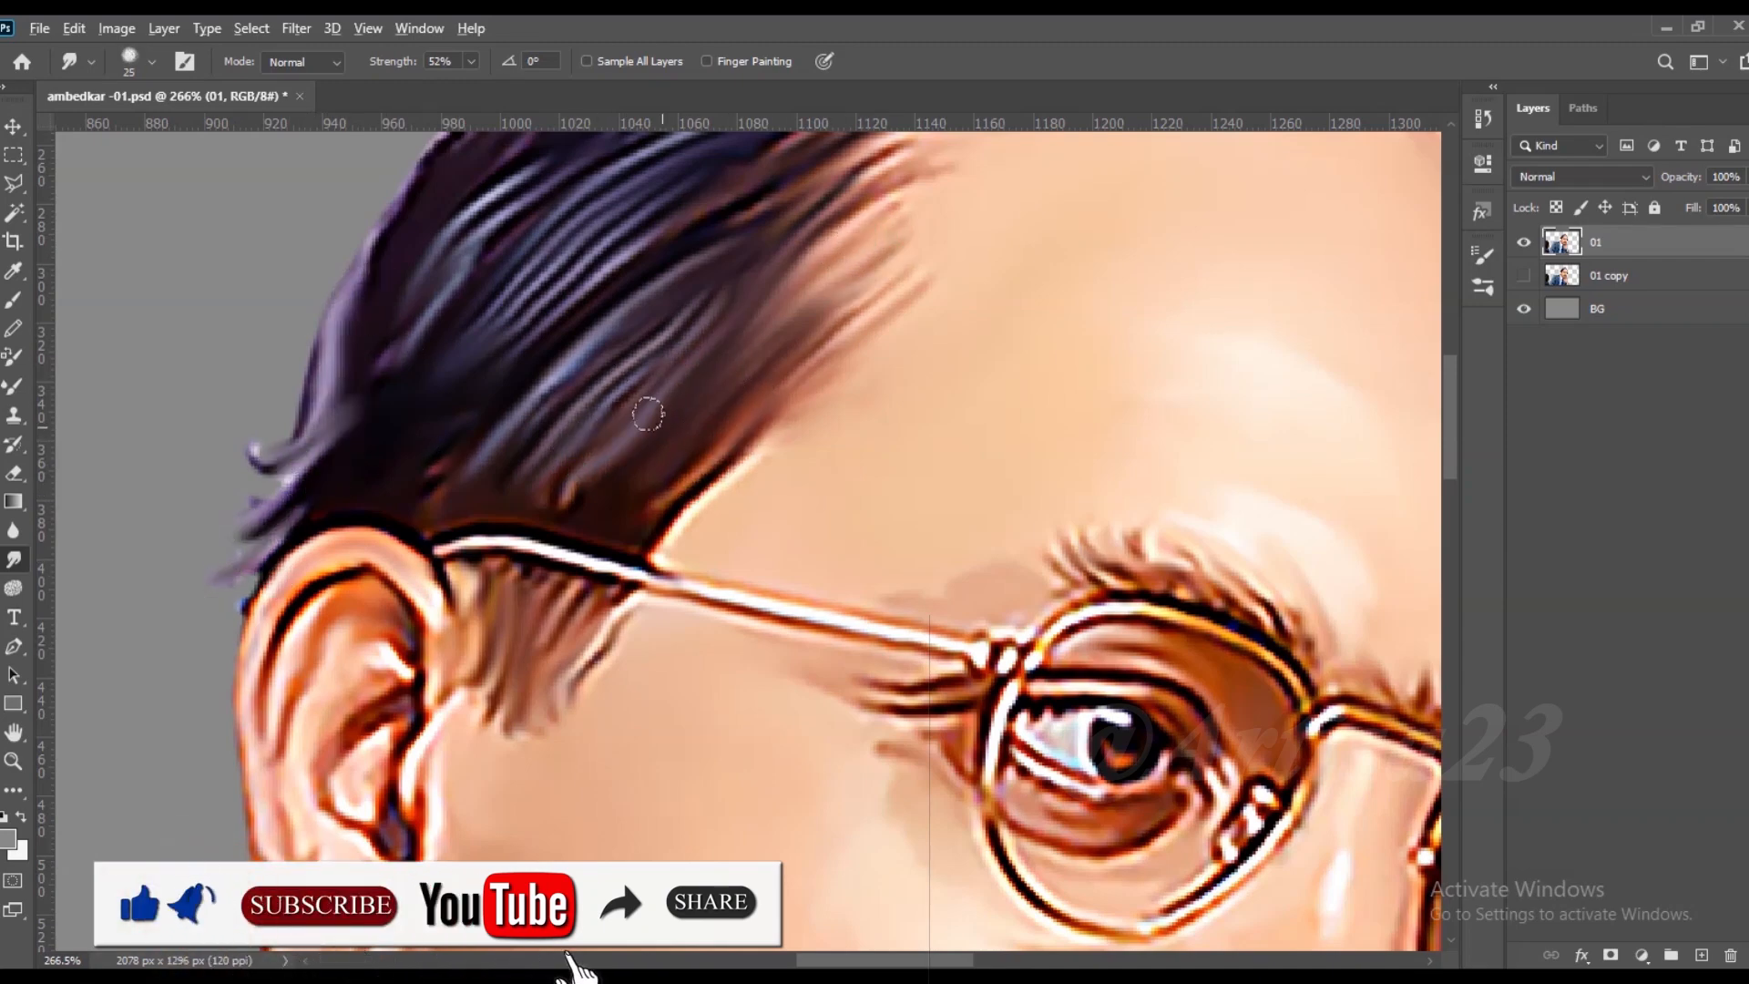
scroll(664, 633, up, 5)
Step: Smudge the inner ear with a 10 pixel brush and the cheek beside it with a 25 pixel brush
key(bracketleft)
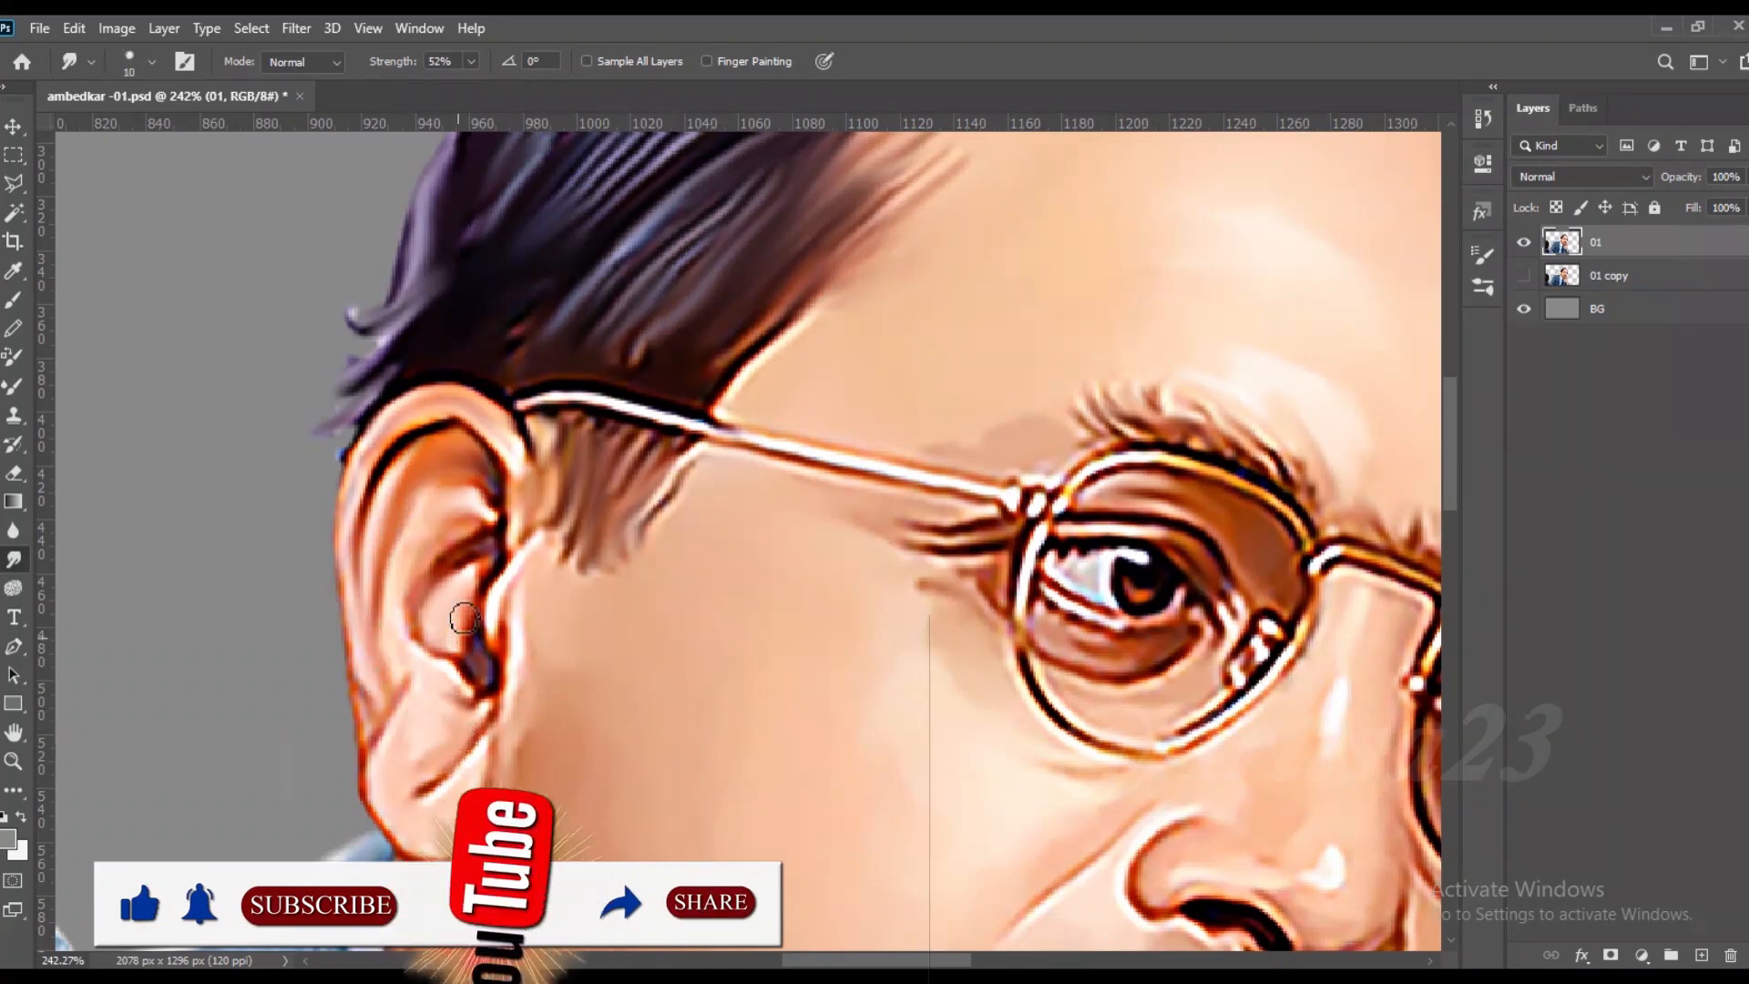
key(bracketright)
key(bracketright)
key(bracketright)
key(bracketright)
key(bracketright)
key(bracketright)
drag(517, 638, 518, 789)
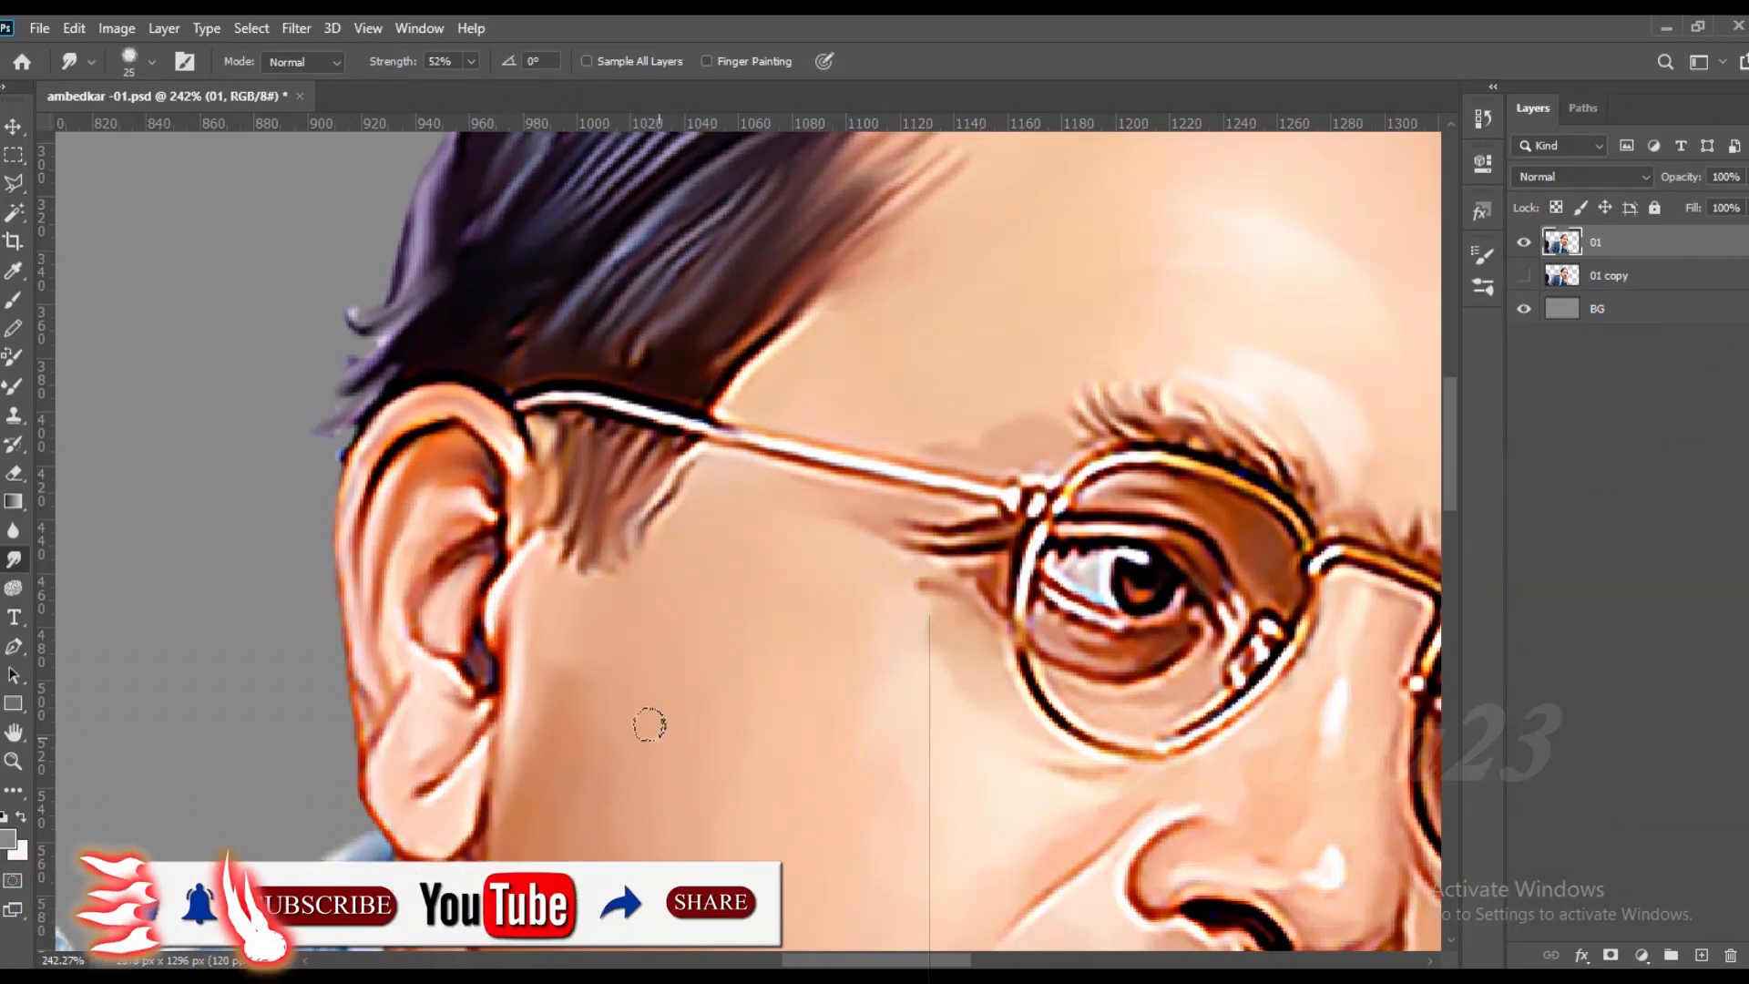
Step: Smooth the nearer cheek, jawline and neck with a 25 to 30 pixel smudge brush
scroll(719, 566, down, 3)
drag(633, 742, 626, 563)
key(bracketright)
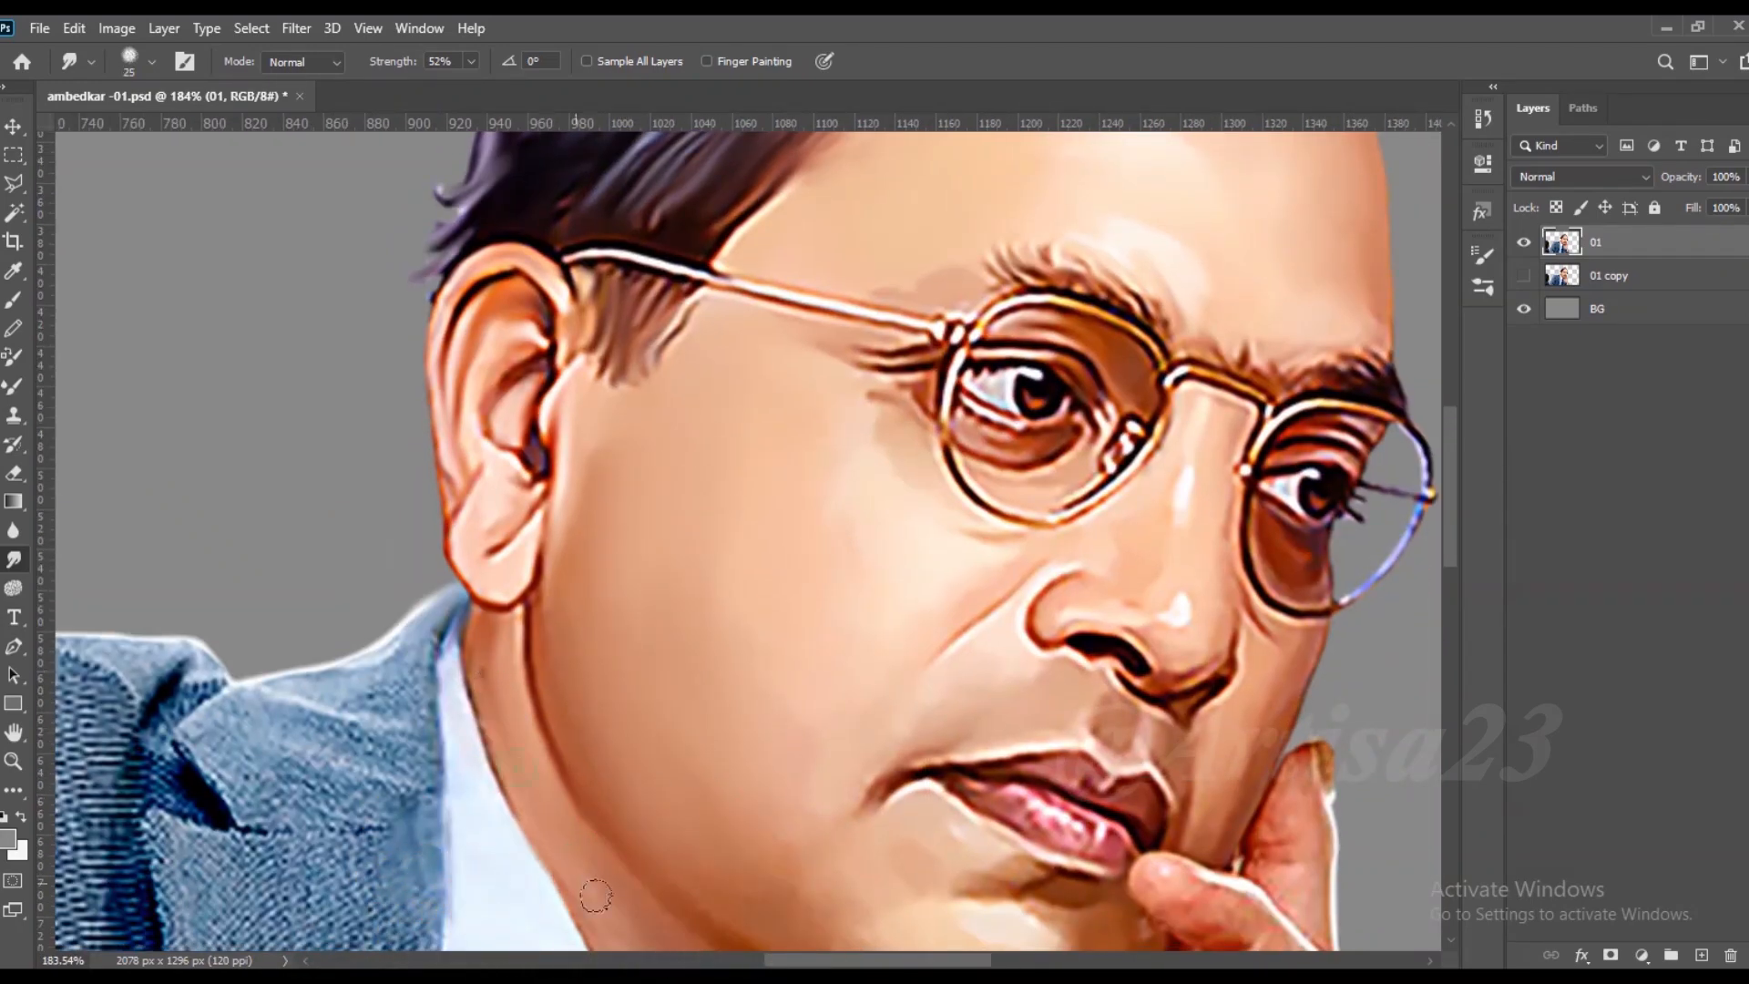
drag(572, 880, 519, 588)
key(bracketright)
mouse_move(601, 833)
mouse_down()
mouse_move(645, 886)
mouse_move(628, 760)
mouse_up()
drag(889, 517, 827, 718)
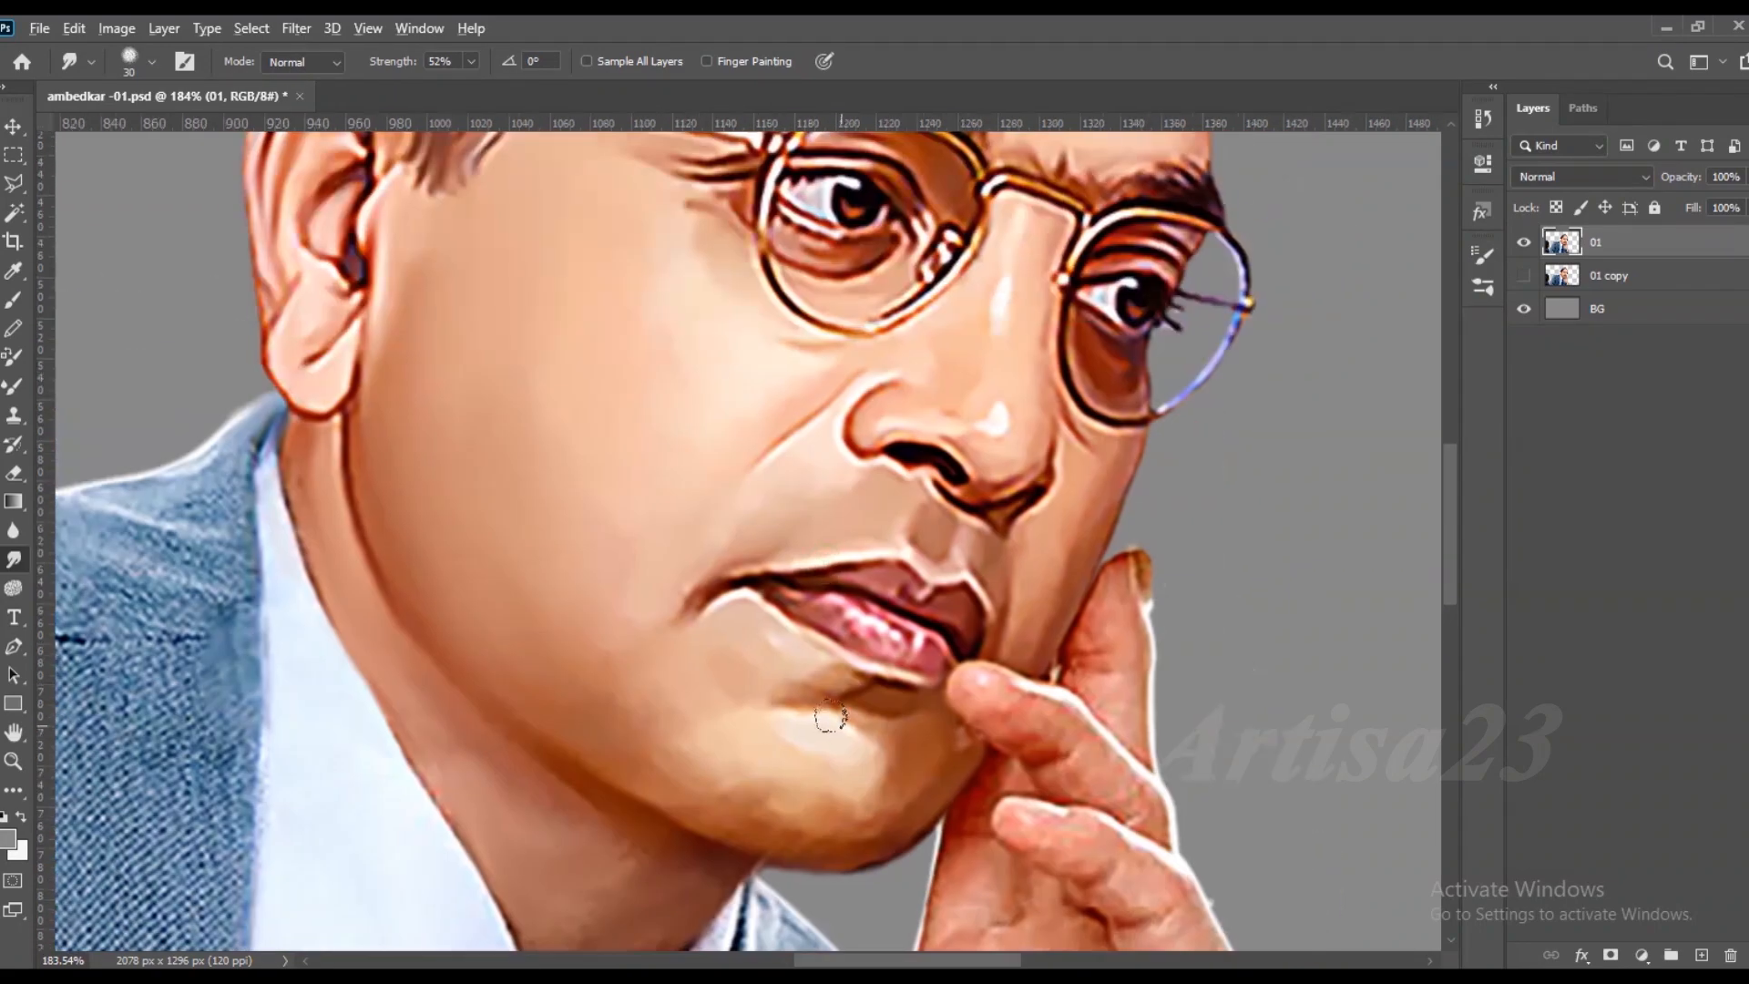
Step: Smooth the chin and the shadow below the lower lip with a 30 to 40 pixel smudge brush
scroll(829, 719, up, 1)
mouse_move(851, 799)
mouse_down()
mouse_move(717, 802)
mouse_move(697, 765)
mouse_up()
mouse_move(813, 685)
mouse_down()
mouse_move(782, 633)
mouse_move(859, 709)
mouse_up()
key(bracketright)
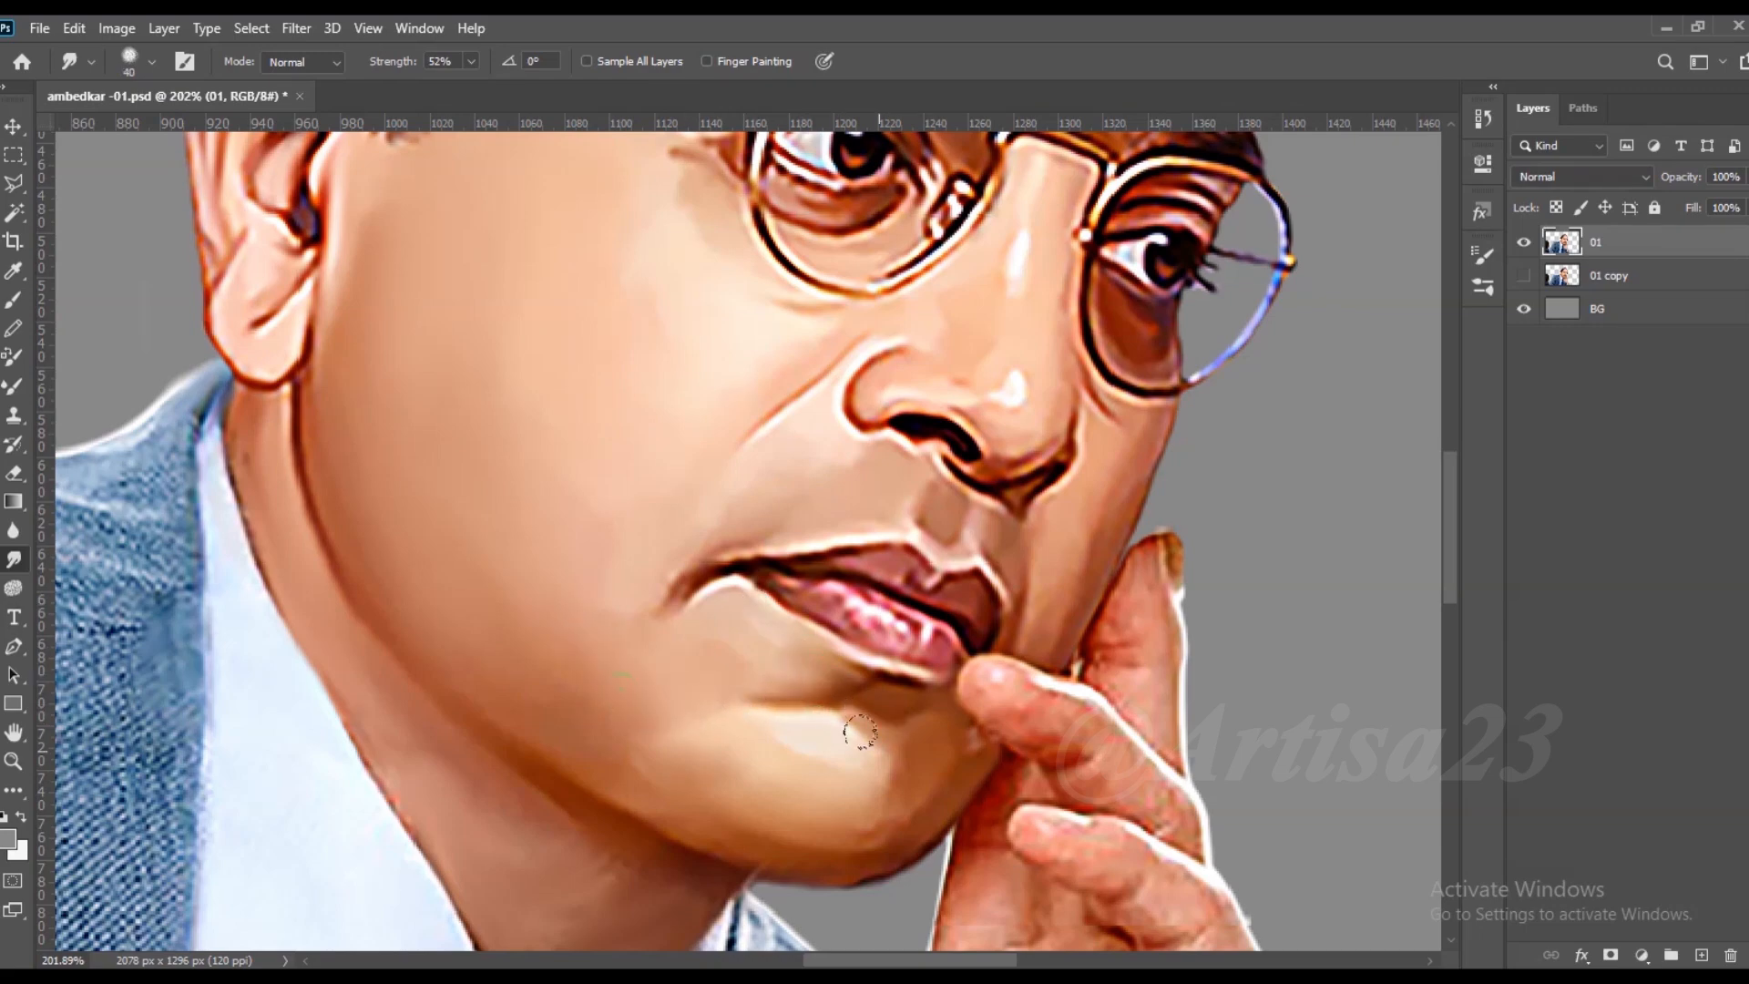
key(bracketleft)
key(bracketleft)
mouse_move(945, 754)
mouse_down()
mouse_move(857, 820)
mouse_move(854, 717)
mouse_move(864, 763)
mouse_move(845, 725)
mouse_up()
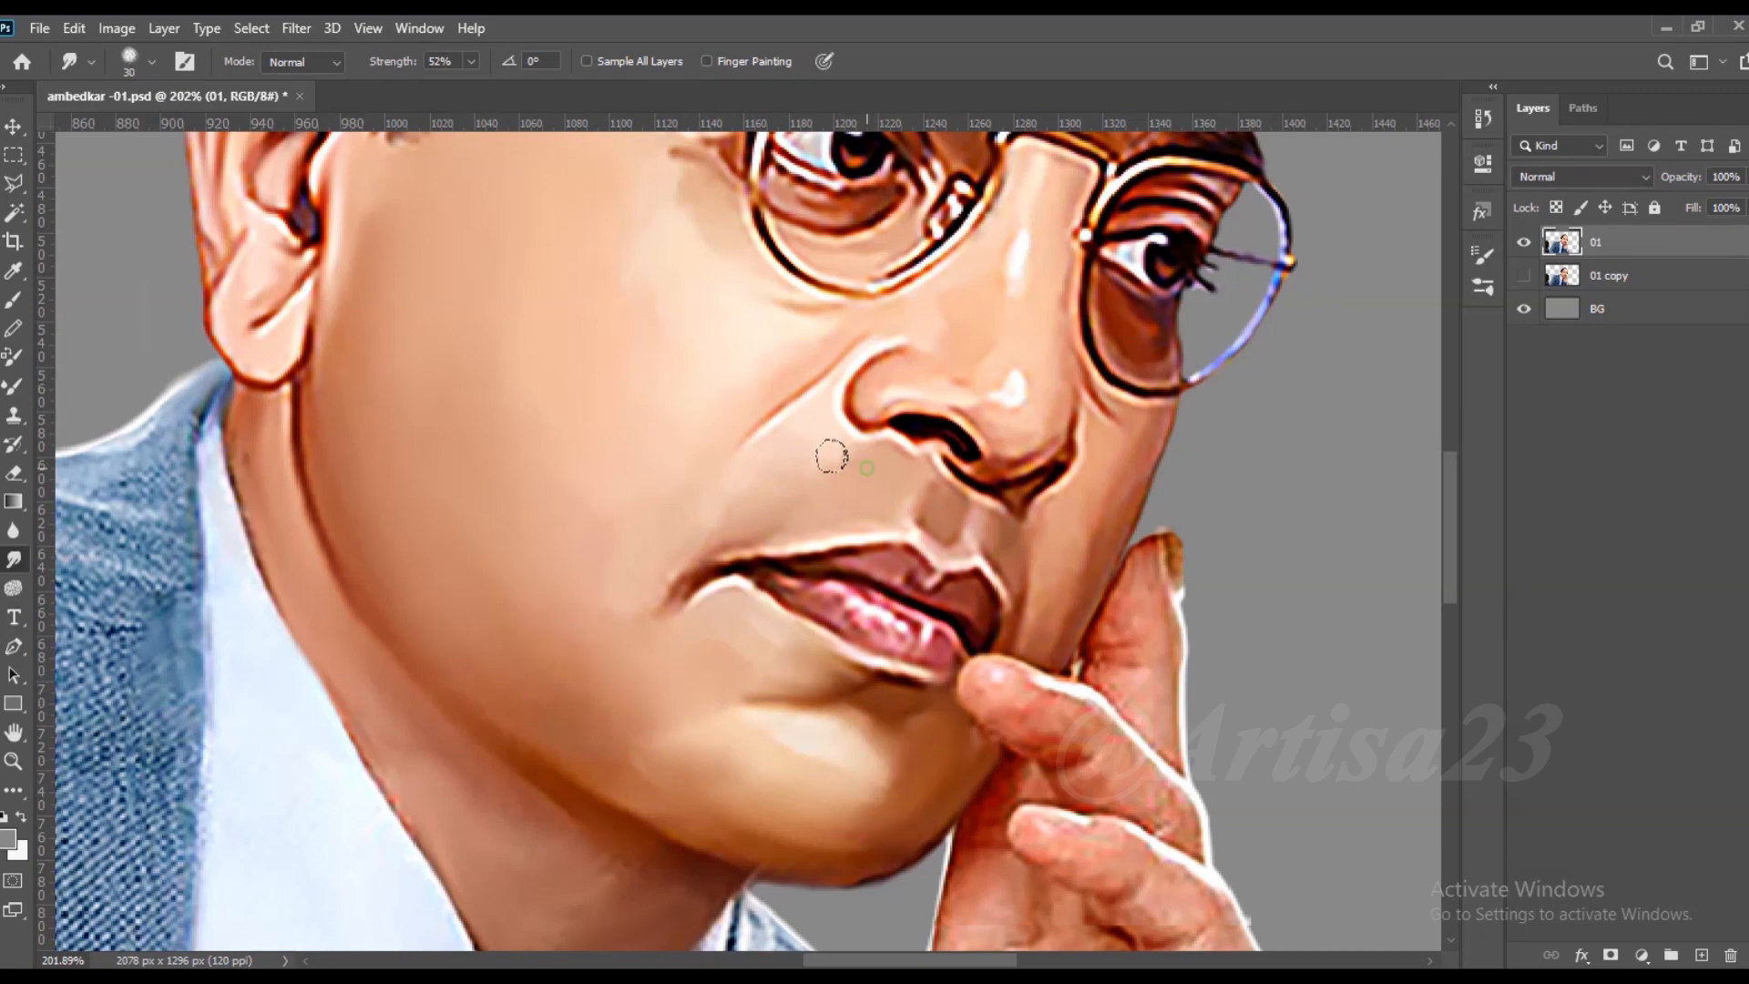
Step: Smudge the skin under the nearer eye and soften the highlight along the nose bridge
scroll(733, 409, up, 2)
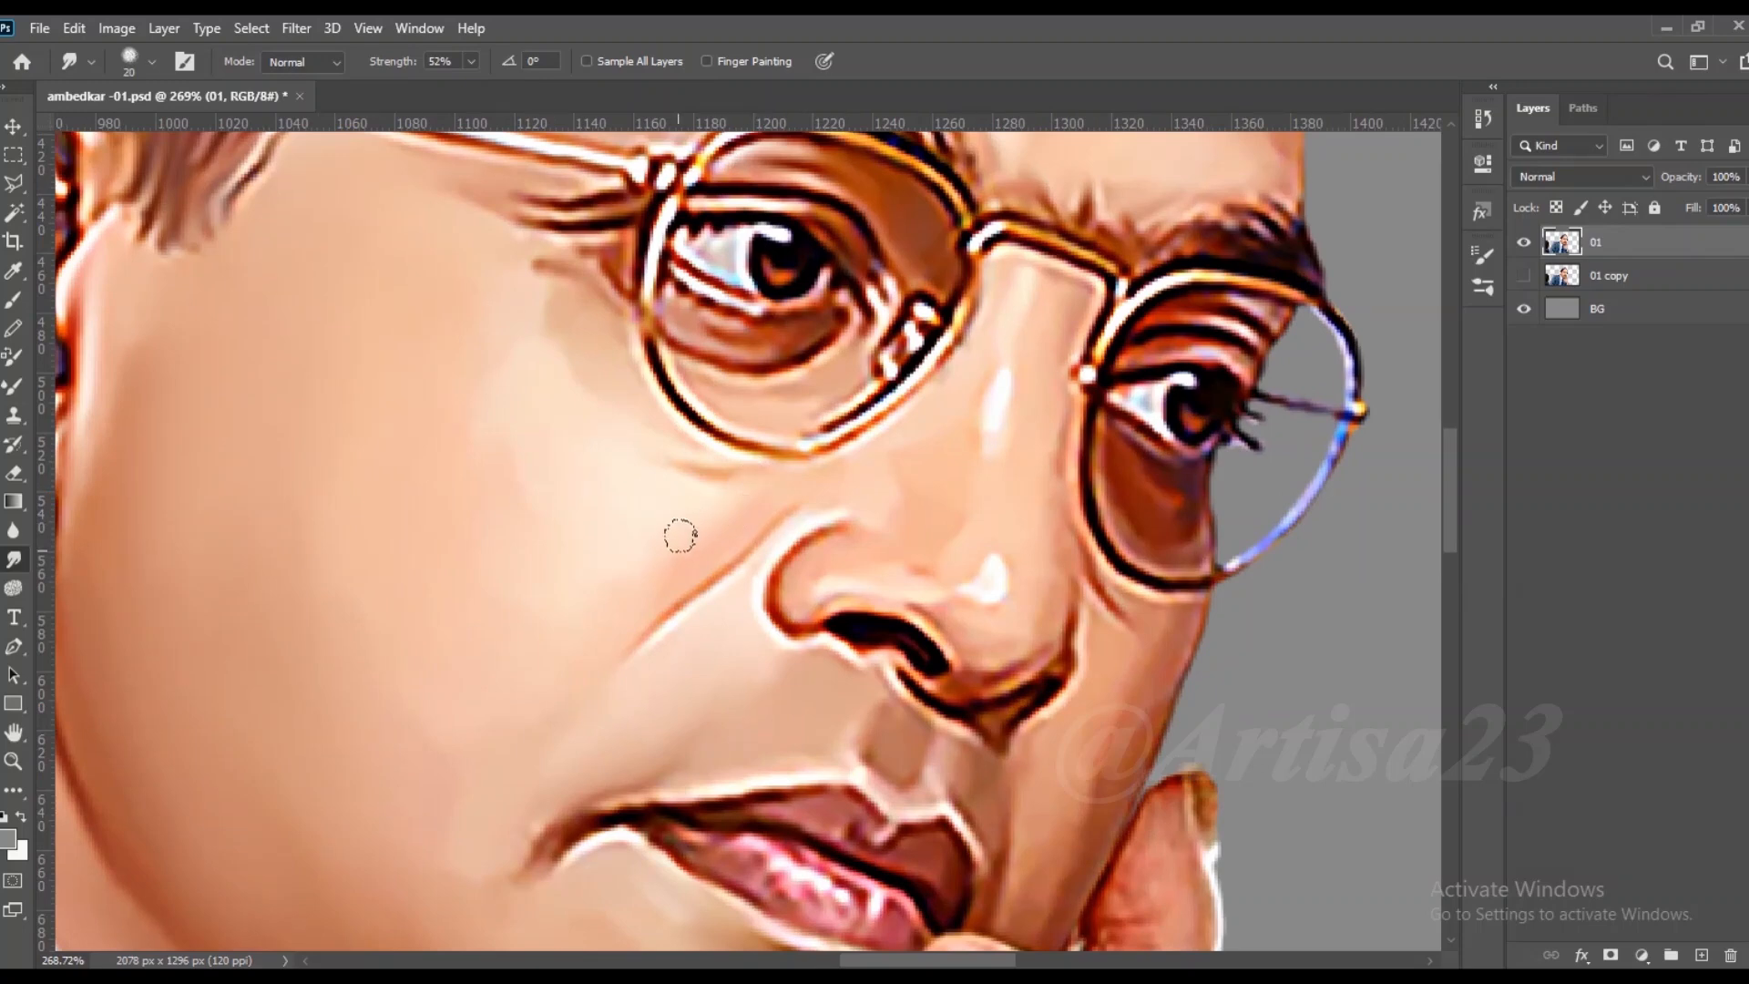
key(bracketleft)
drag(715, 319, 804, 387)
key(bracketright)
drag(989, 415, 1013, 353)
Step: Soften the nostril edge and the fold beside the nose with a 10 to 15 pixel smudge brush
key(bracketleft)
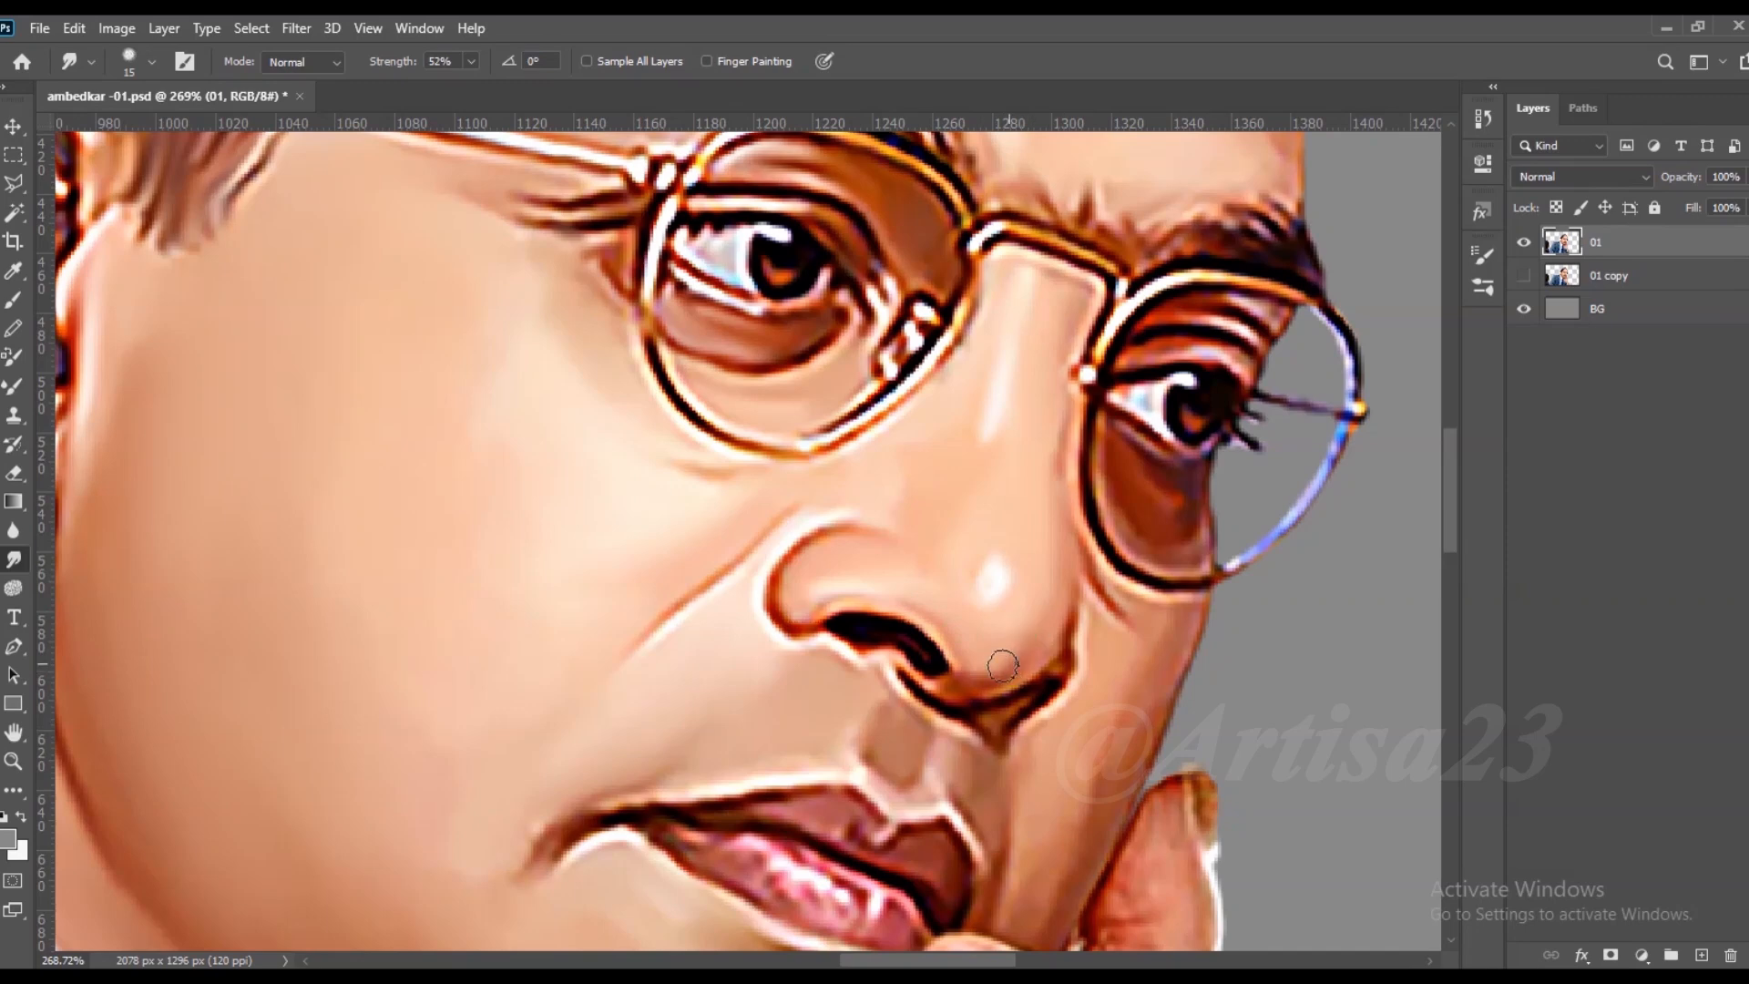
mouse_move(886, 680)
mouse_down()
mouse_move(837, 652)
mouse_move(768, 649)
mouse_up()
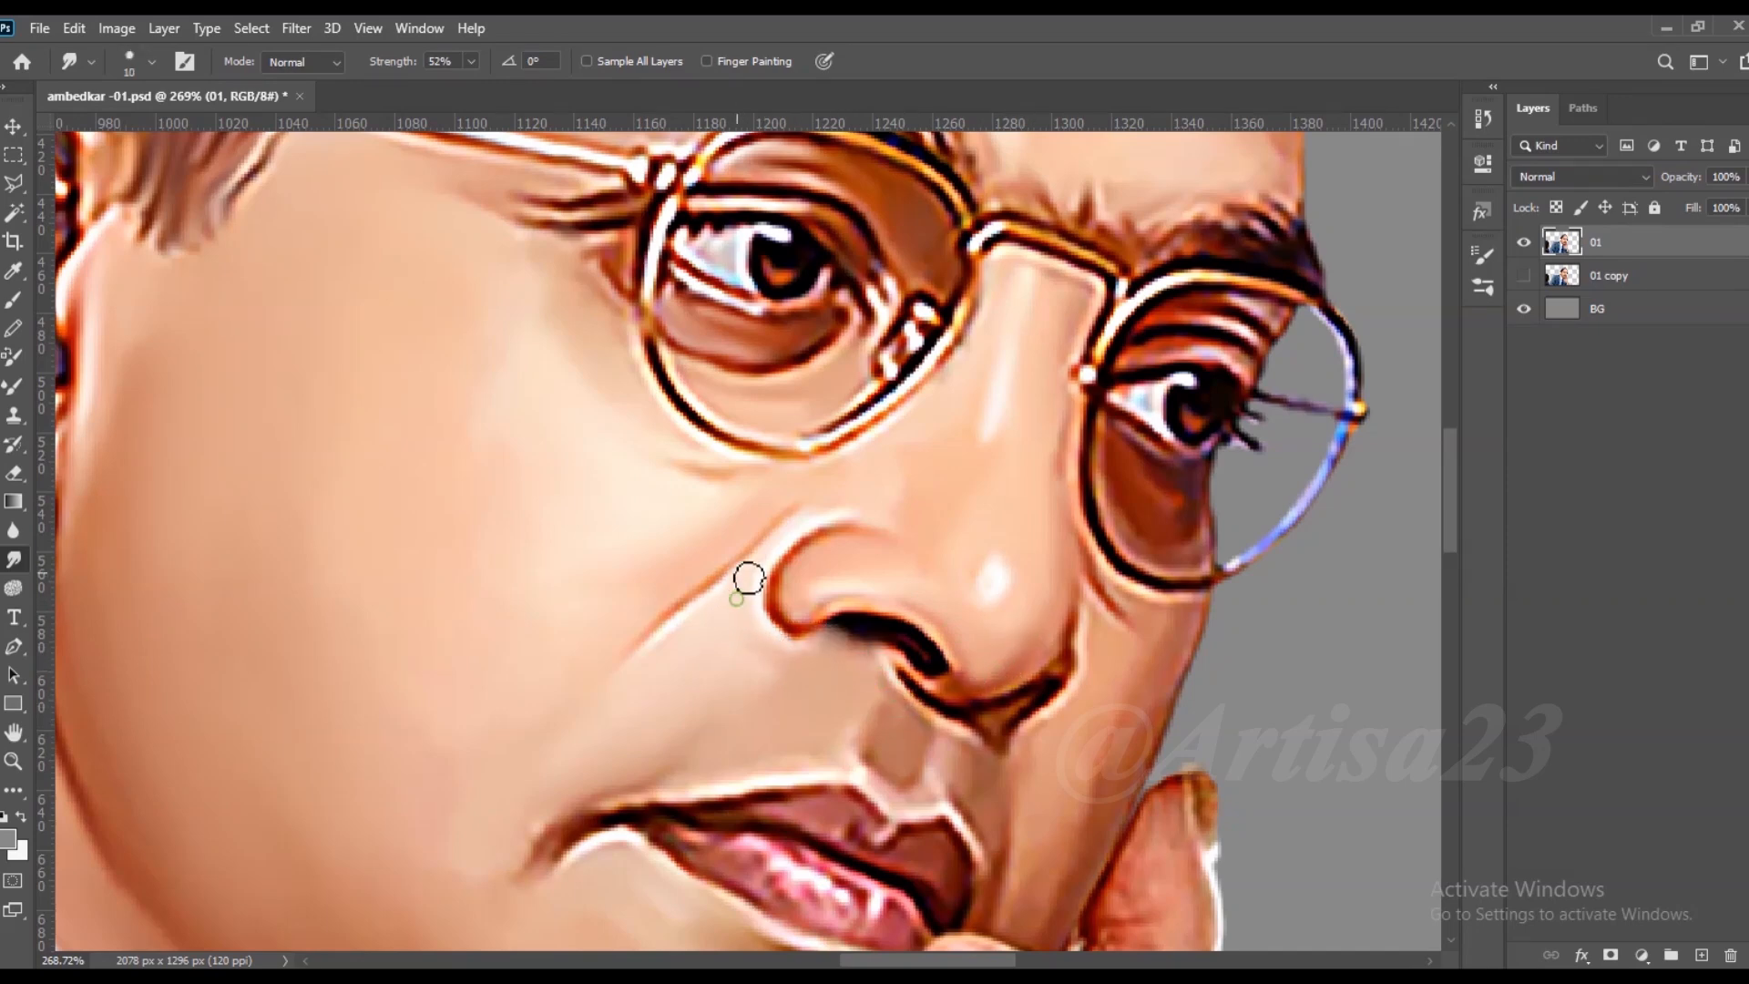
key(bracketright)
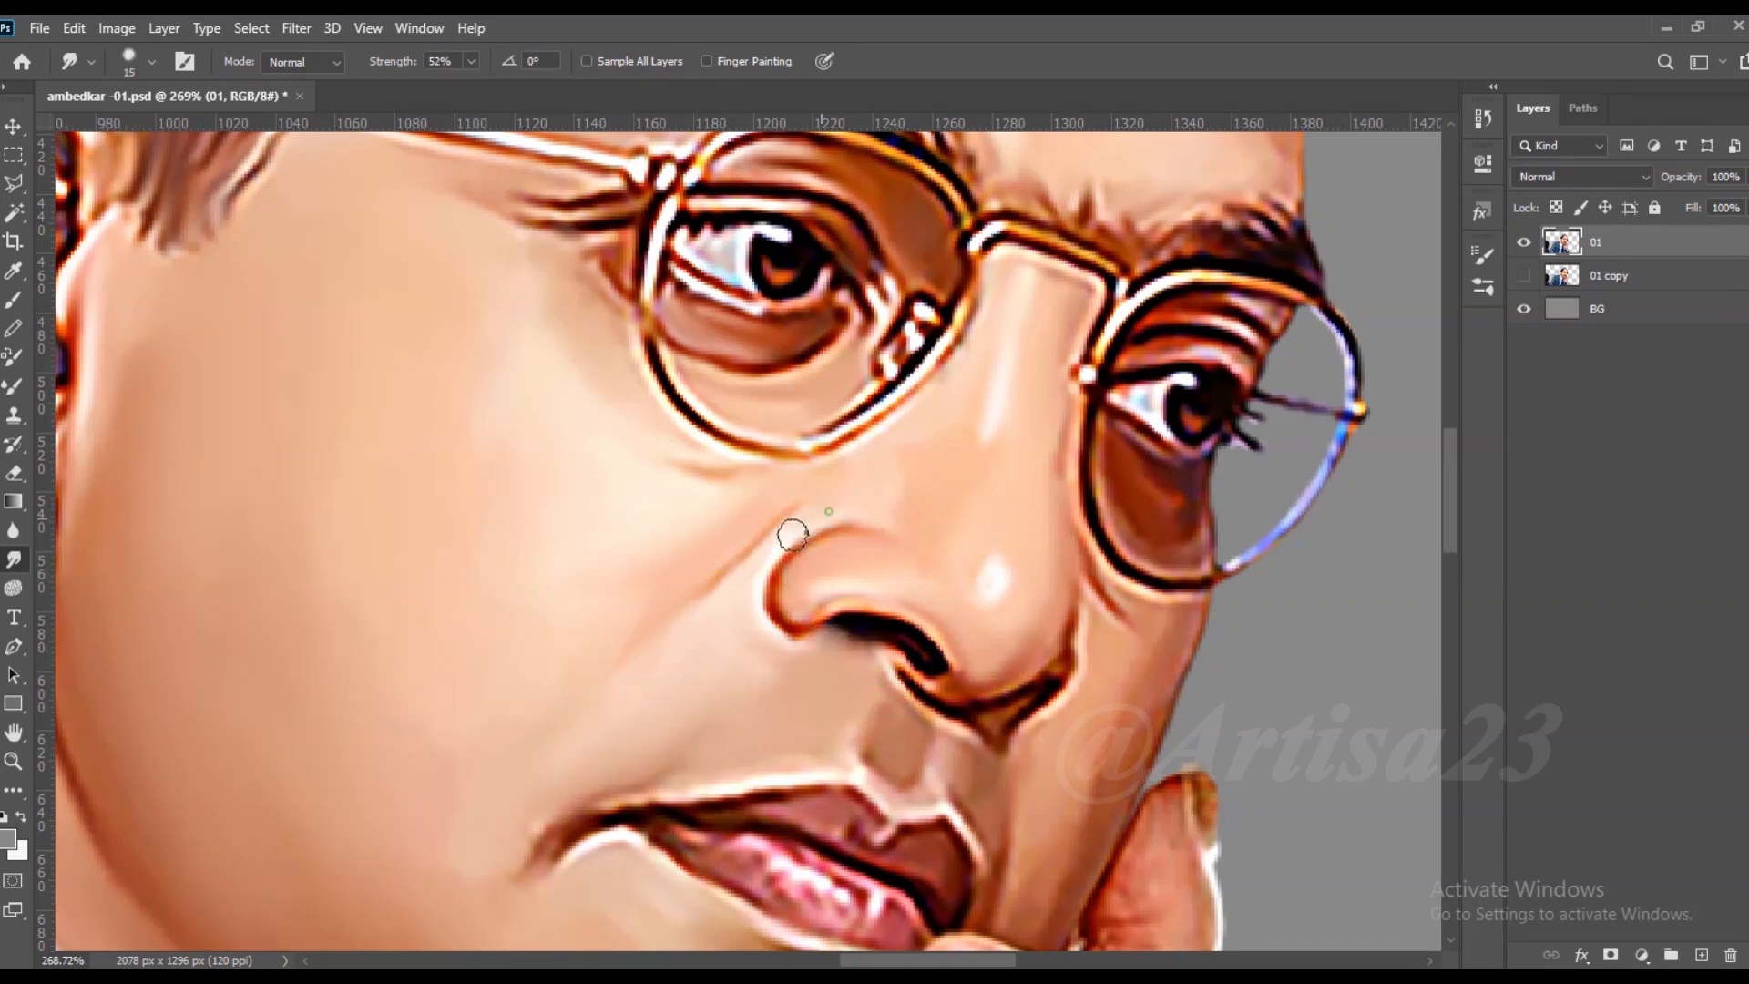
Step: Smooth the cheek below the far lens, the far eyelids and the skin above the glasses bridge
mouse_move(1134, 643)
mouse_down()
mouse_move(1113, 606)
mouse_move(1105, 473)
mouse_move(1205, 516)
mouse_up()
key(bracketleft)
mouse_move(1235, 357)
mouse_down()
mouse_move(1153, 363)
mouse_move(1246, 335)
mouse_move(1112, 336)
mouse_up()
mouse_move(1270, 290)
mouse_down()
mouse_move(1177, 281)
mouse_move(1127, 313)
mouse_up()
mouse_move(1108, 198)
mouse_down()
mouse_move(1079, 177)
mouse_move(1038, 190)
mouse_up()
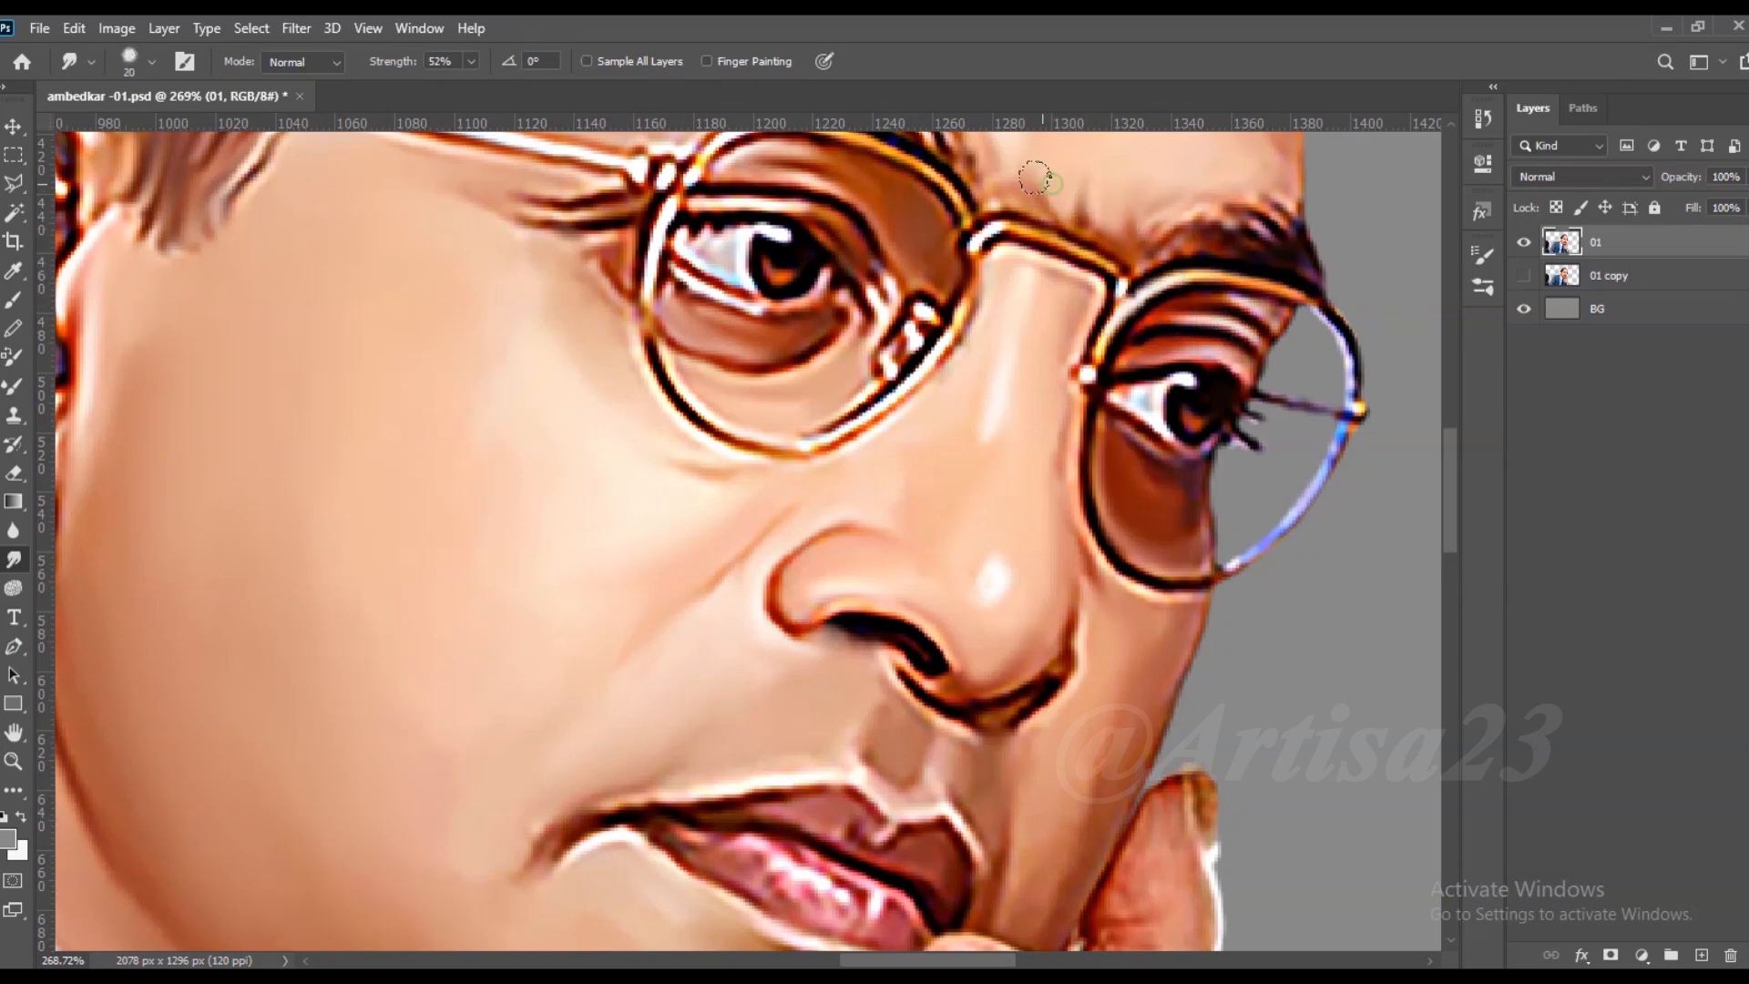
Step: Smudge the nearer eye's inner corner, eyelids, iris and under-eye shadow inside the lens
drag(891, 301, 861, 390)
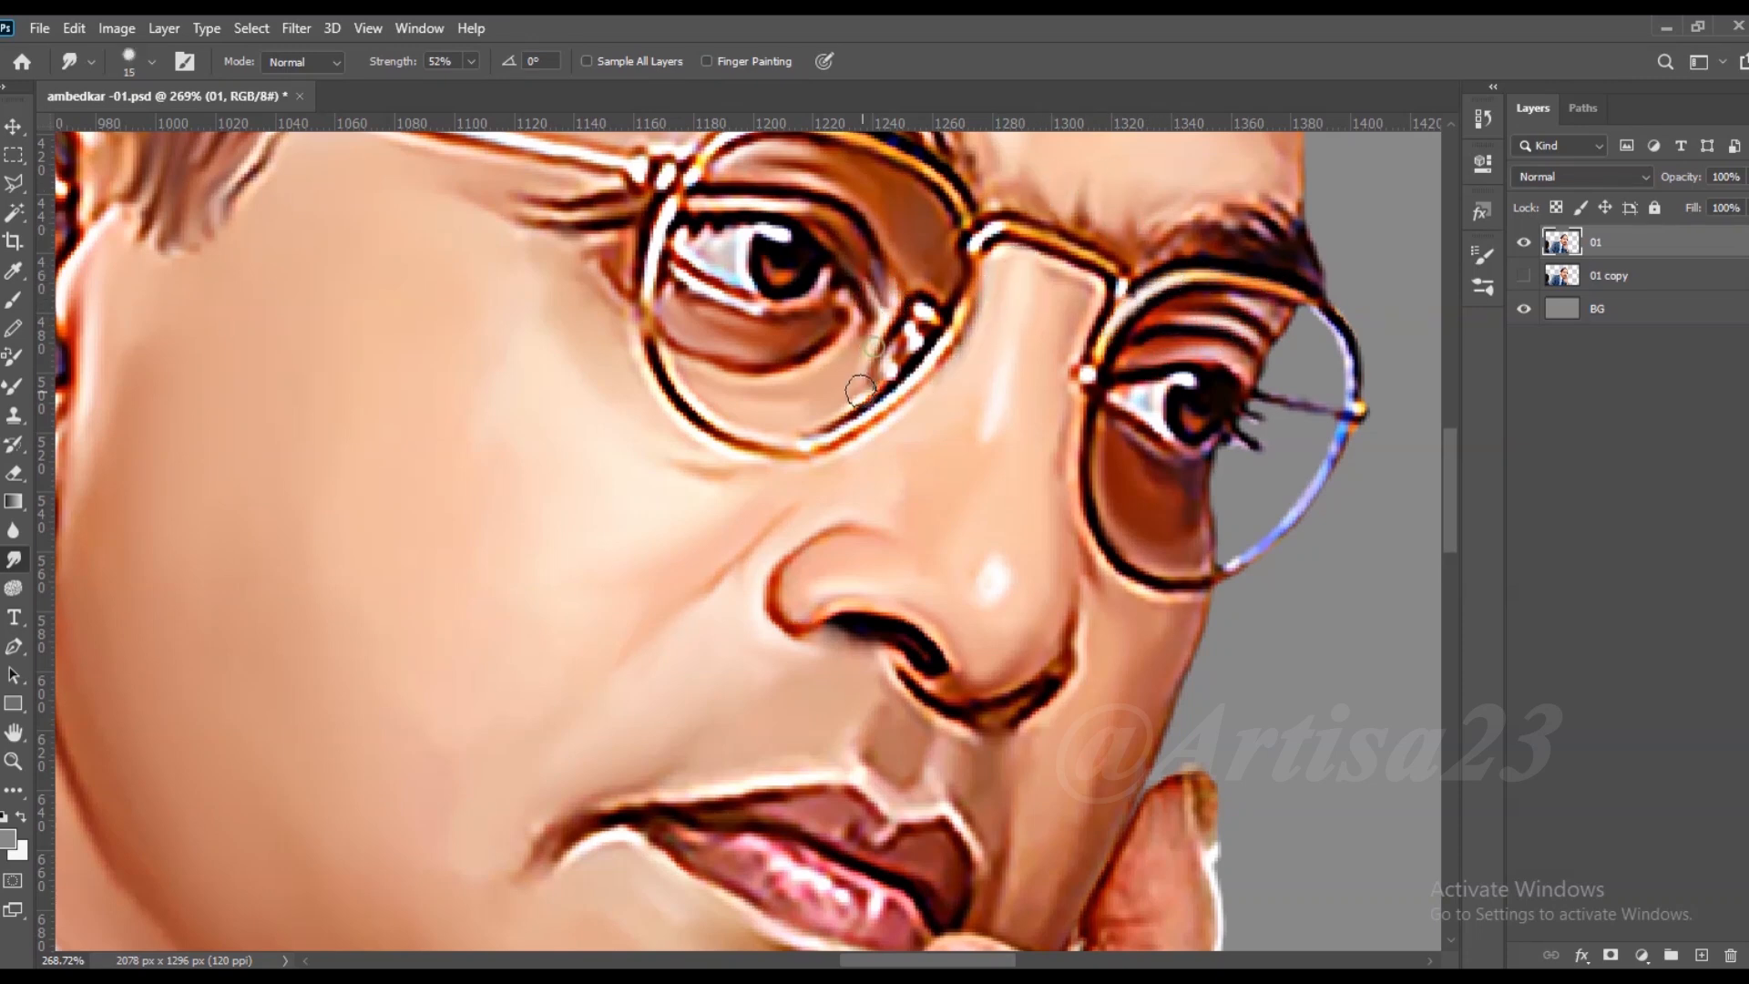
drag(645, 289, 654, 359)
scroll(739, 222, up, 6)
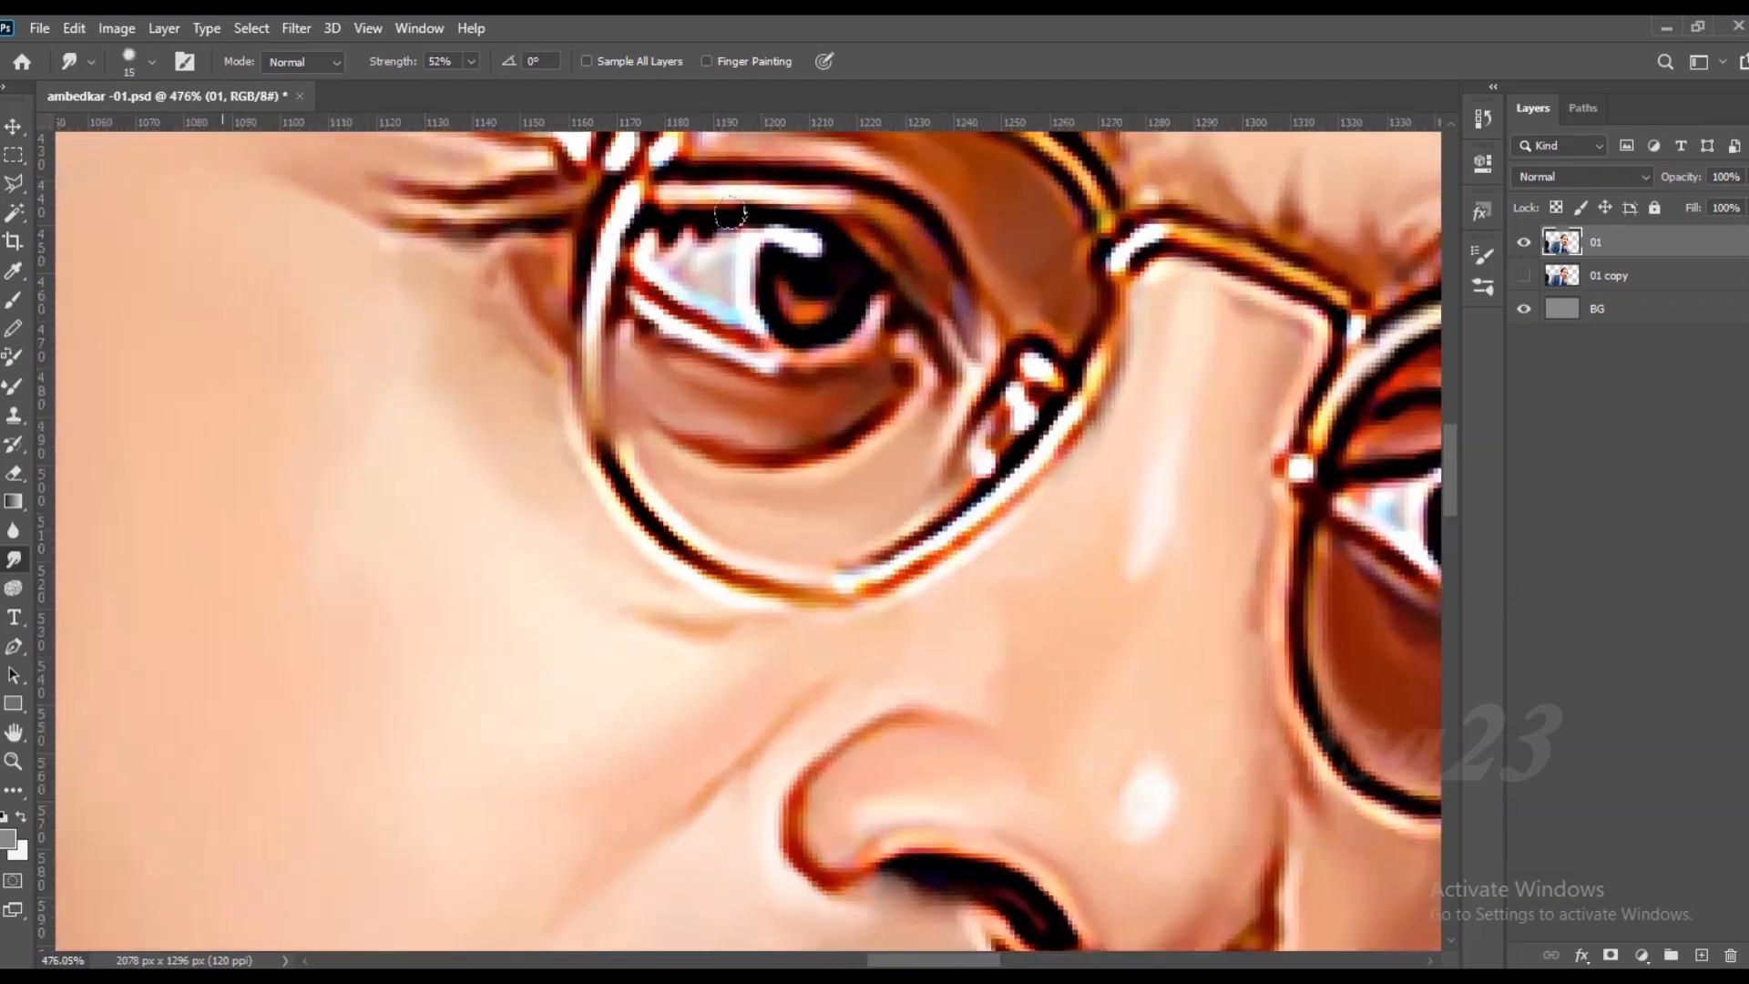
key([)
key(])
mouse_move(785, 267)
mouse_down()
mouse_move(736, 287)
mouse_move(644, 250)
mouse_move(718, 253)
mouse_move(744, 372)
mouse_move(624, 315)
mouse_move(721, 370)
mouse_move(638, 336)
mouse_move(820, 390)
mouse_up()
key(])
key(])
scroll(1025, 396, down, 5)
scroll(674, 284, up, 3)
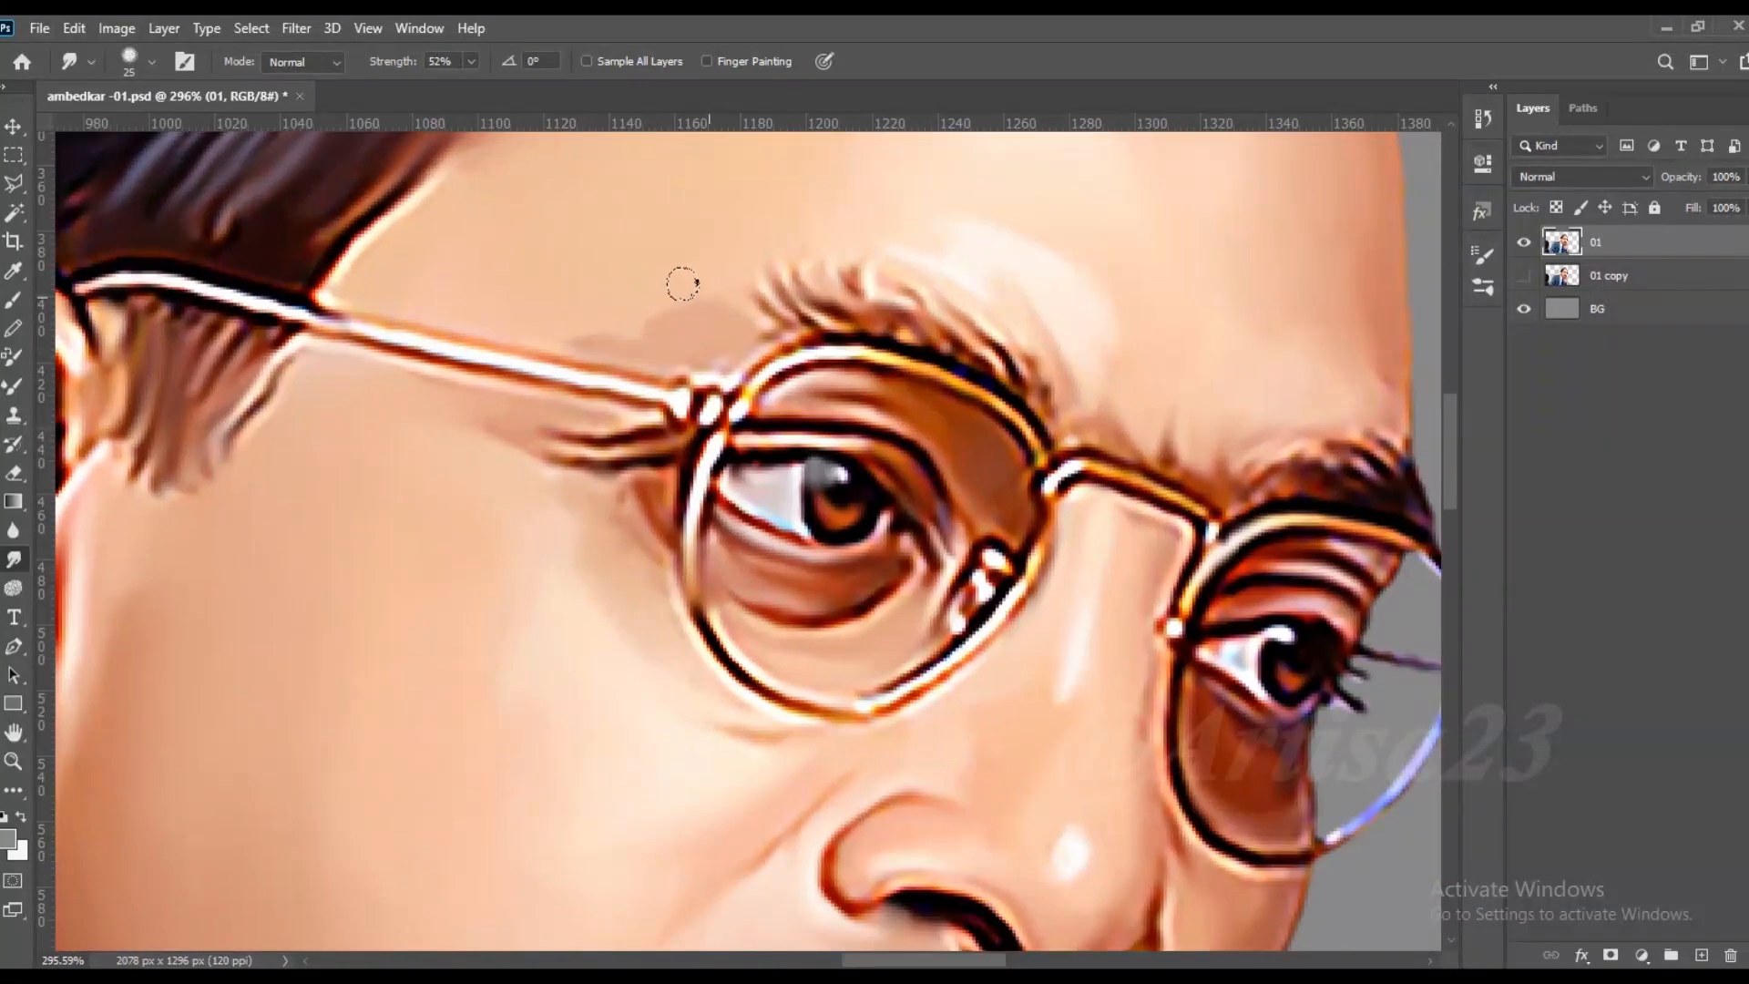
Step: Smudge the skin around the far eye inside its lens and the far eyebrow with a 10 pixel brush
key([)
key([)
key([)
key([)
scroll(1225, 361, down, 2)
scroll(1023, 485, up, 4)
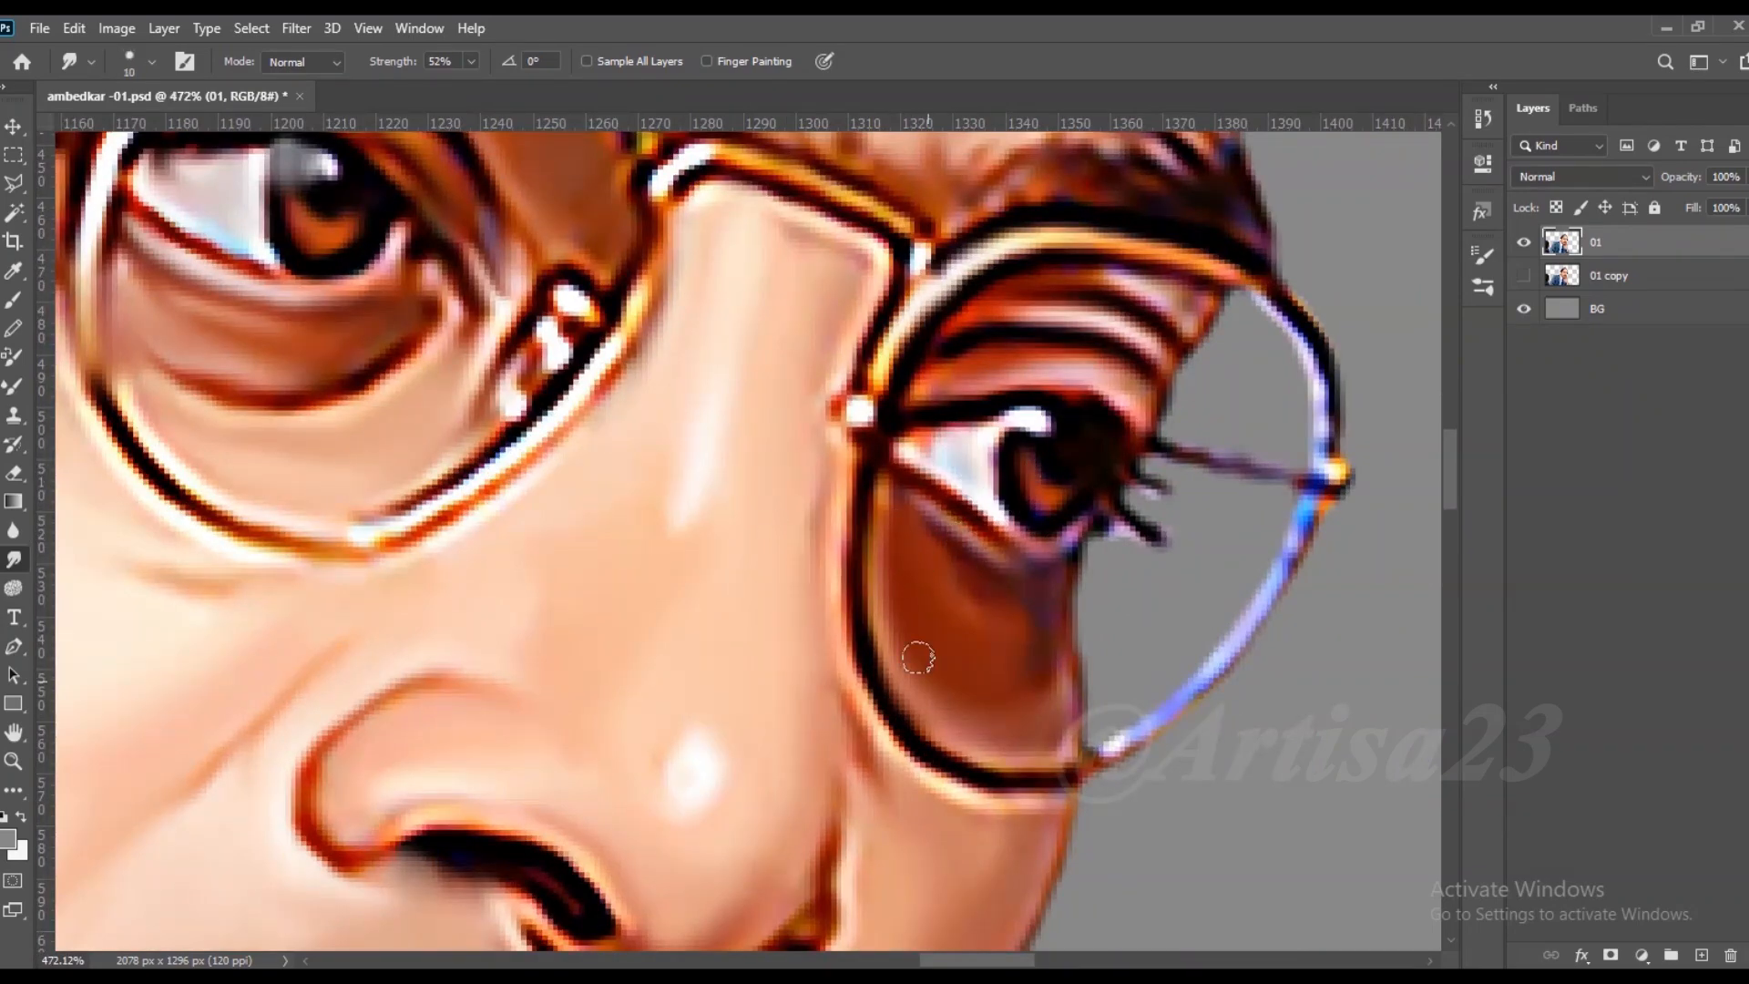
key(])
scroll(1130, 337, down, 2)
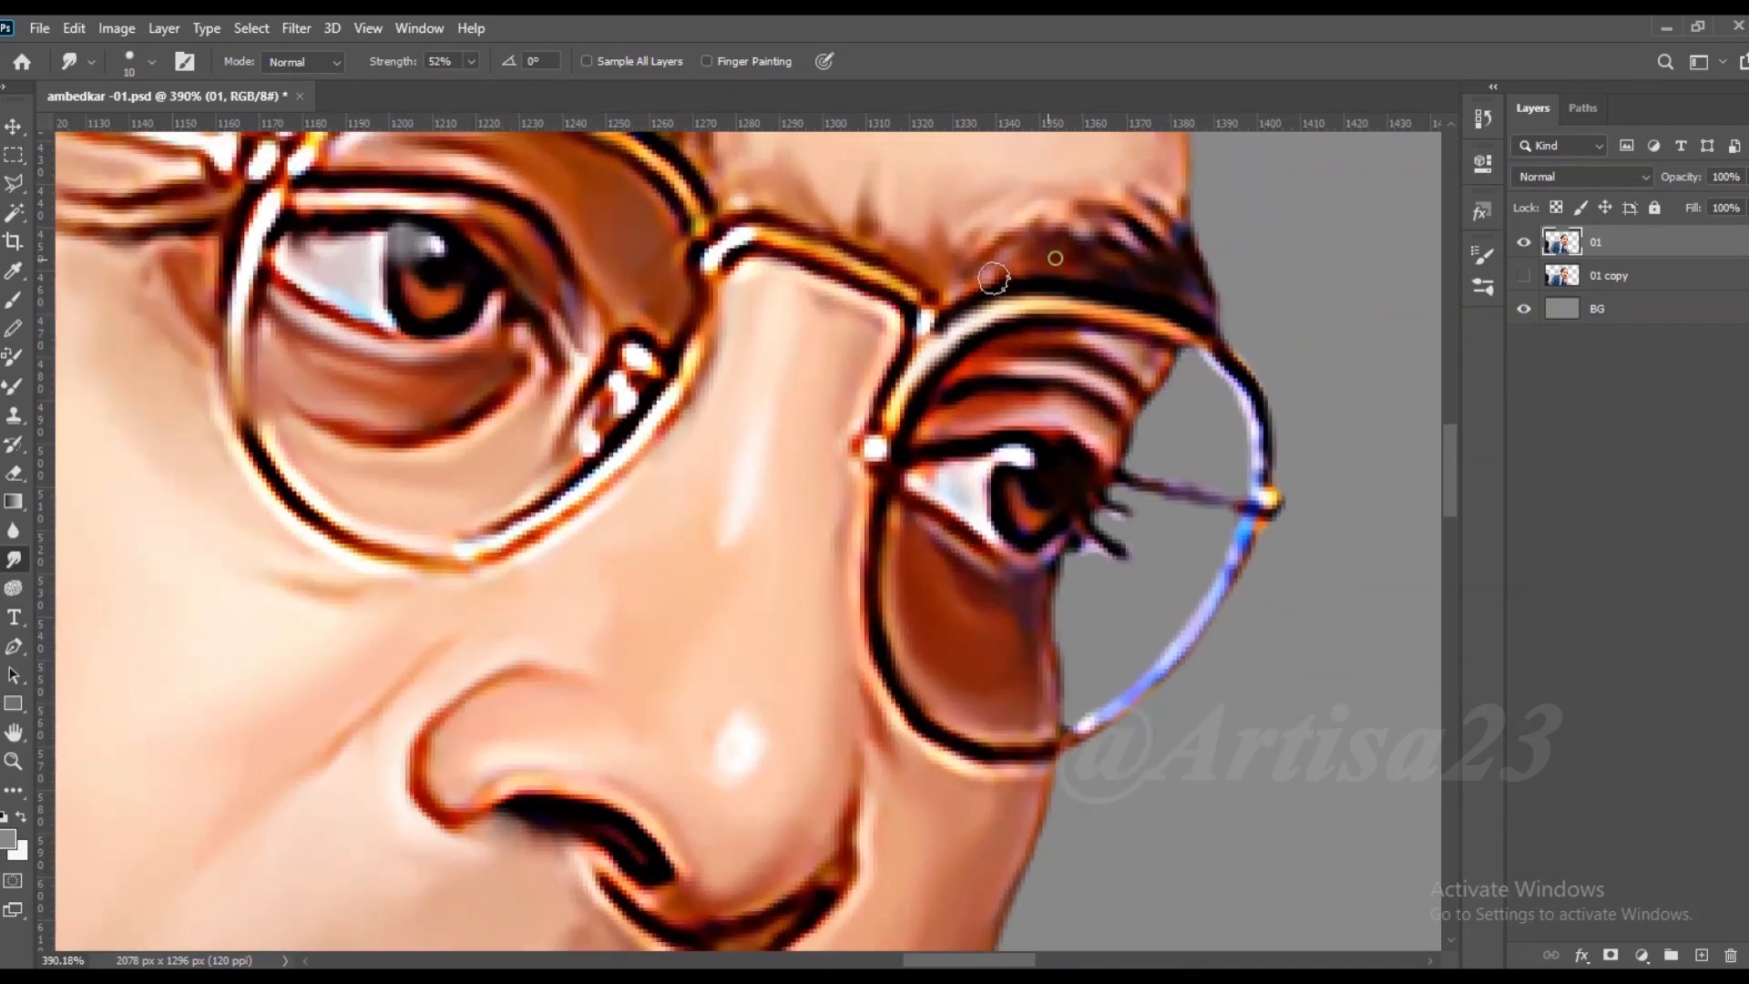
Step: Smudge the upper lip, its outline and the skin between lip and nostrils with a 10 to 15 pixel brush
scroll(976, 456, down, 5)
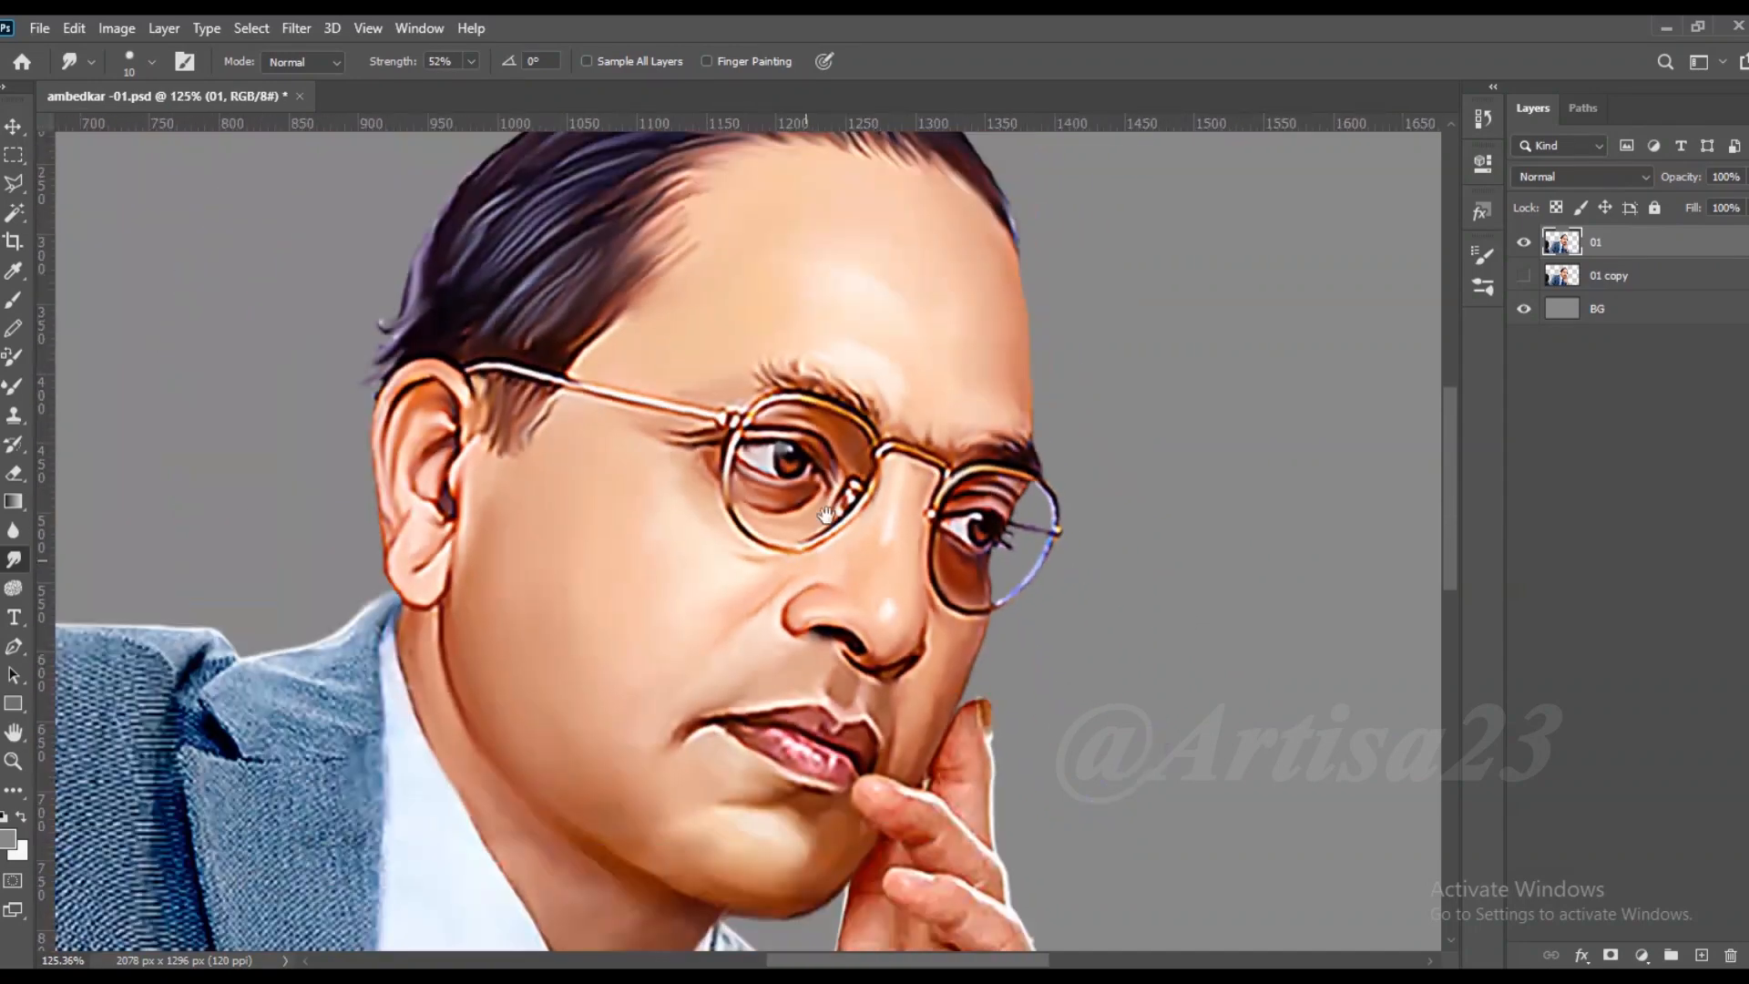
scroll(726, 582, up, 5)
mouse_move(764, 523)
mouse_down()
mouse_move(725, 520)
mouse_move(762, 507)
mouse_up()
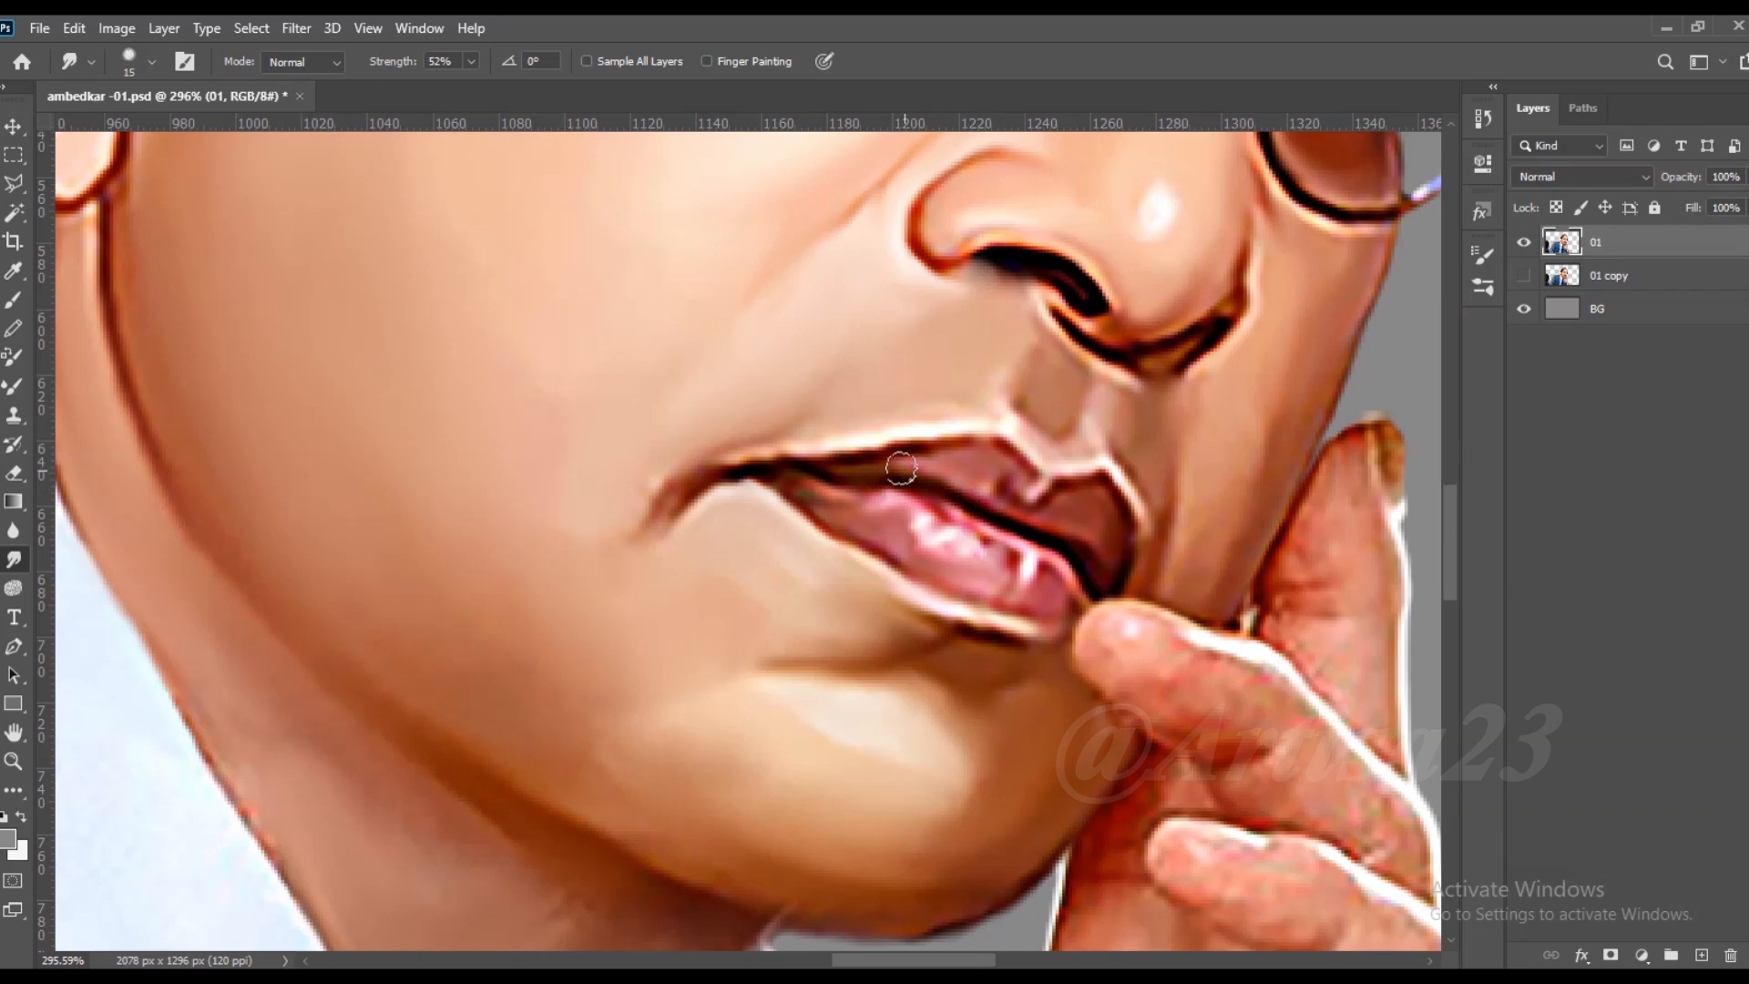
key(bracketright)
key(bracketright)
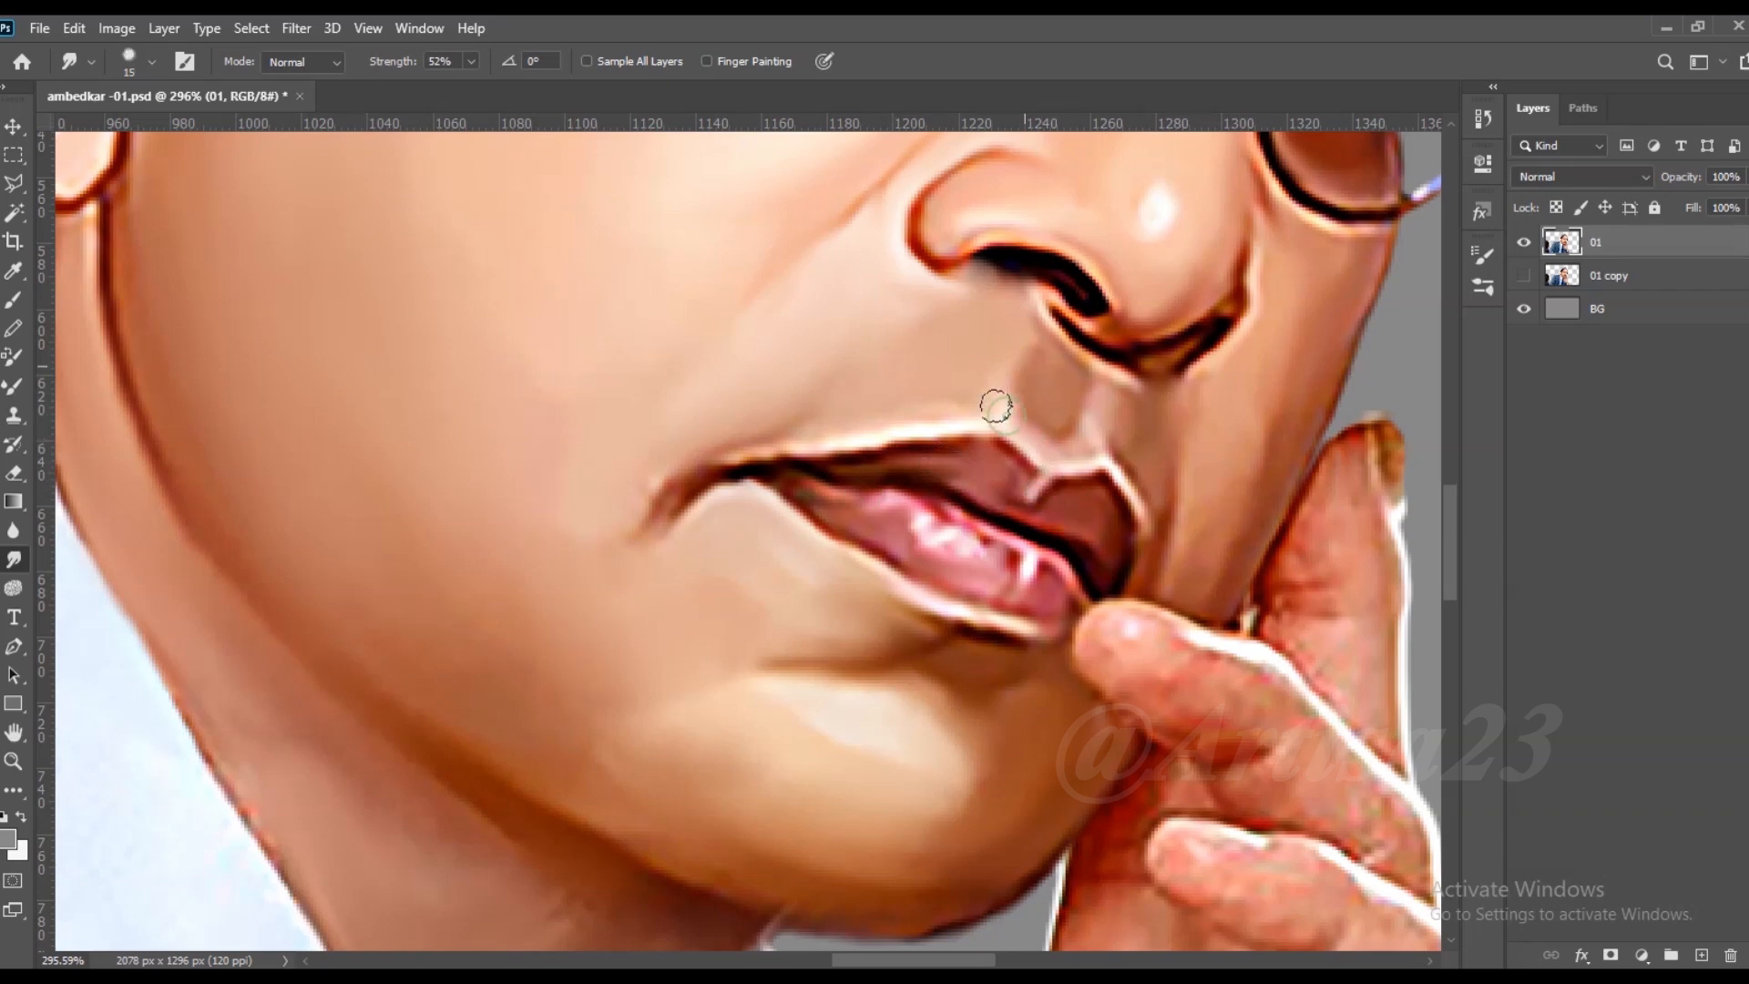
key(bracketleft)
drag(1024, 494, 1054, 510)
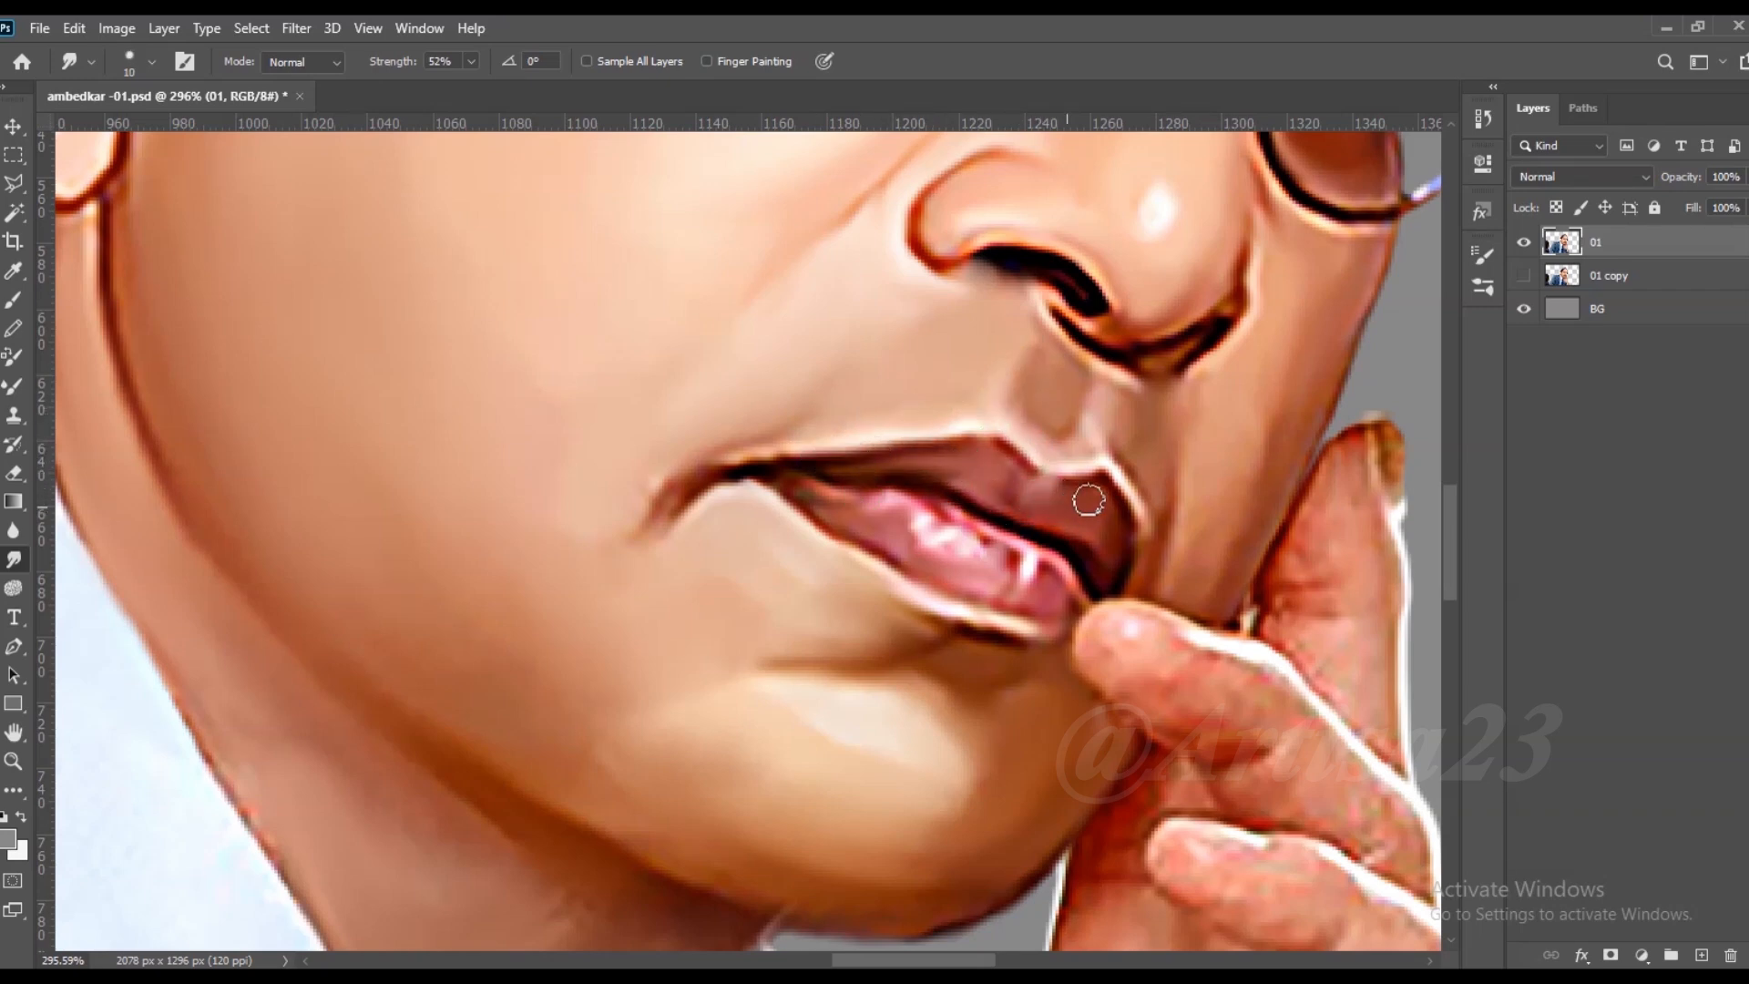
key(bracketright)
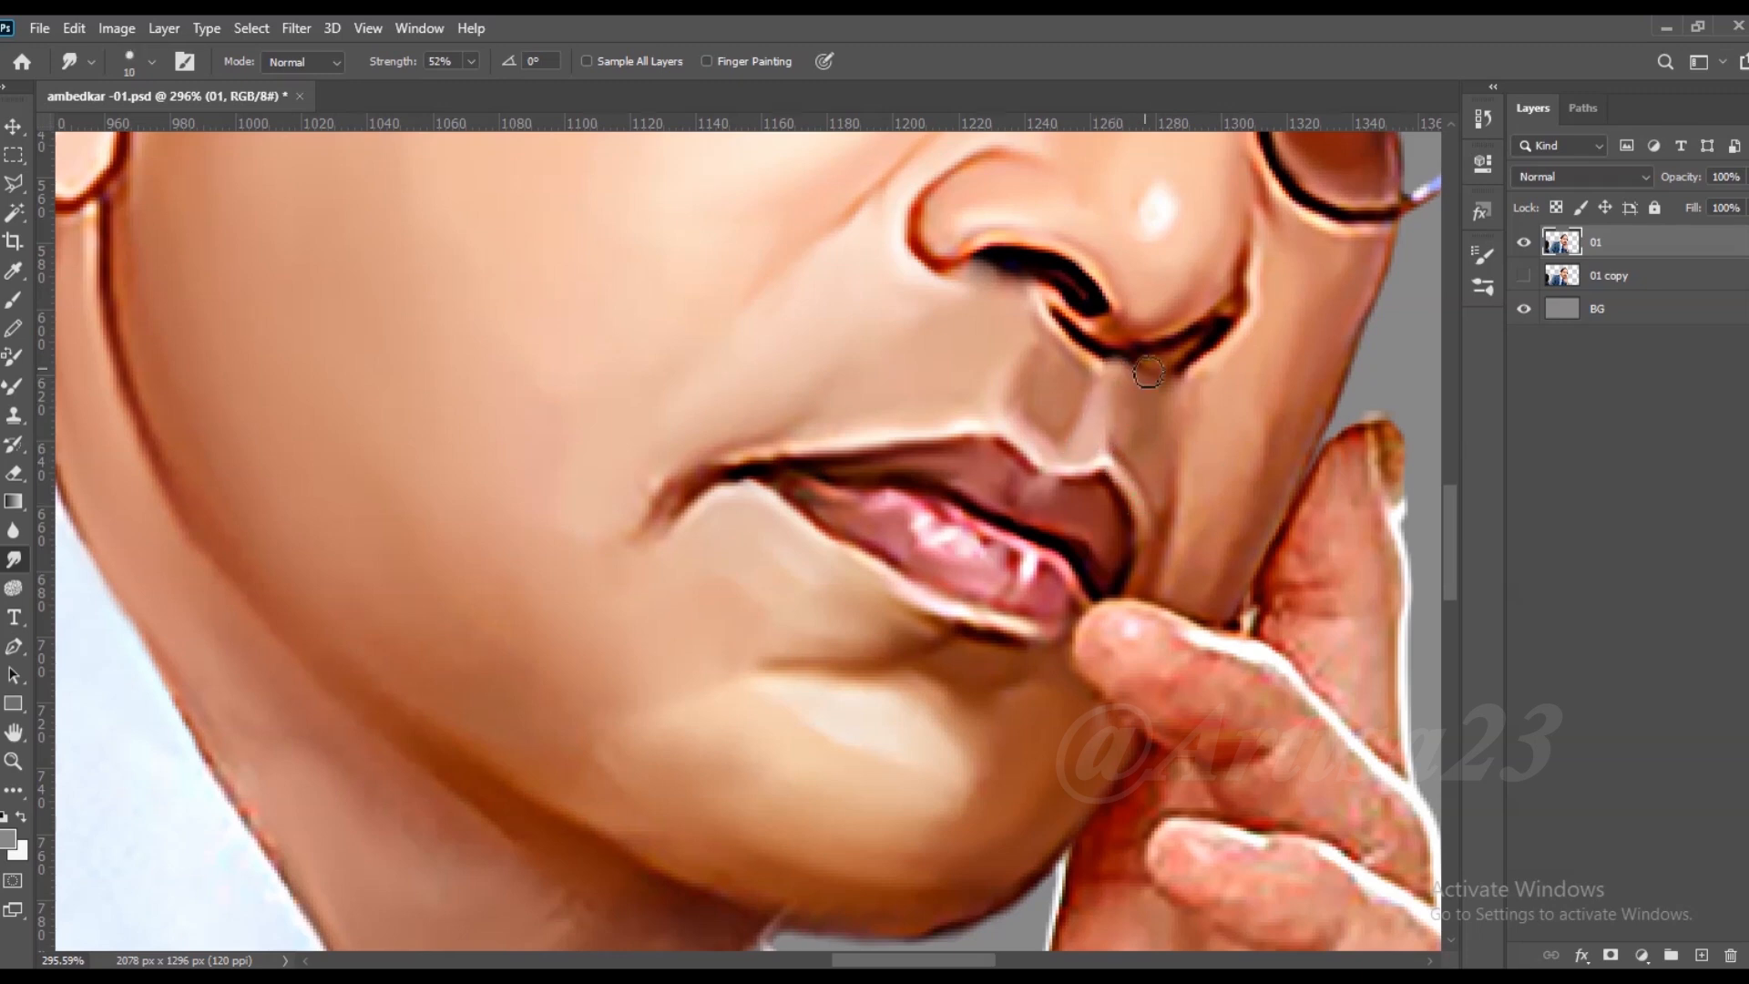
drag(1044, 284, 1057, 324)
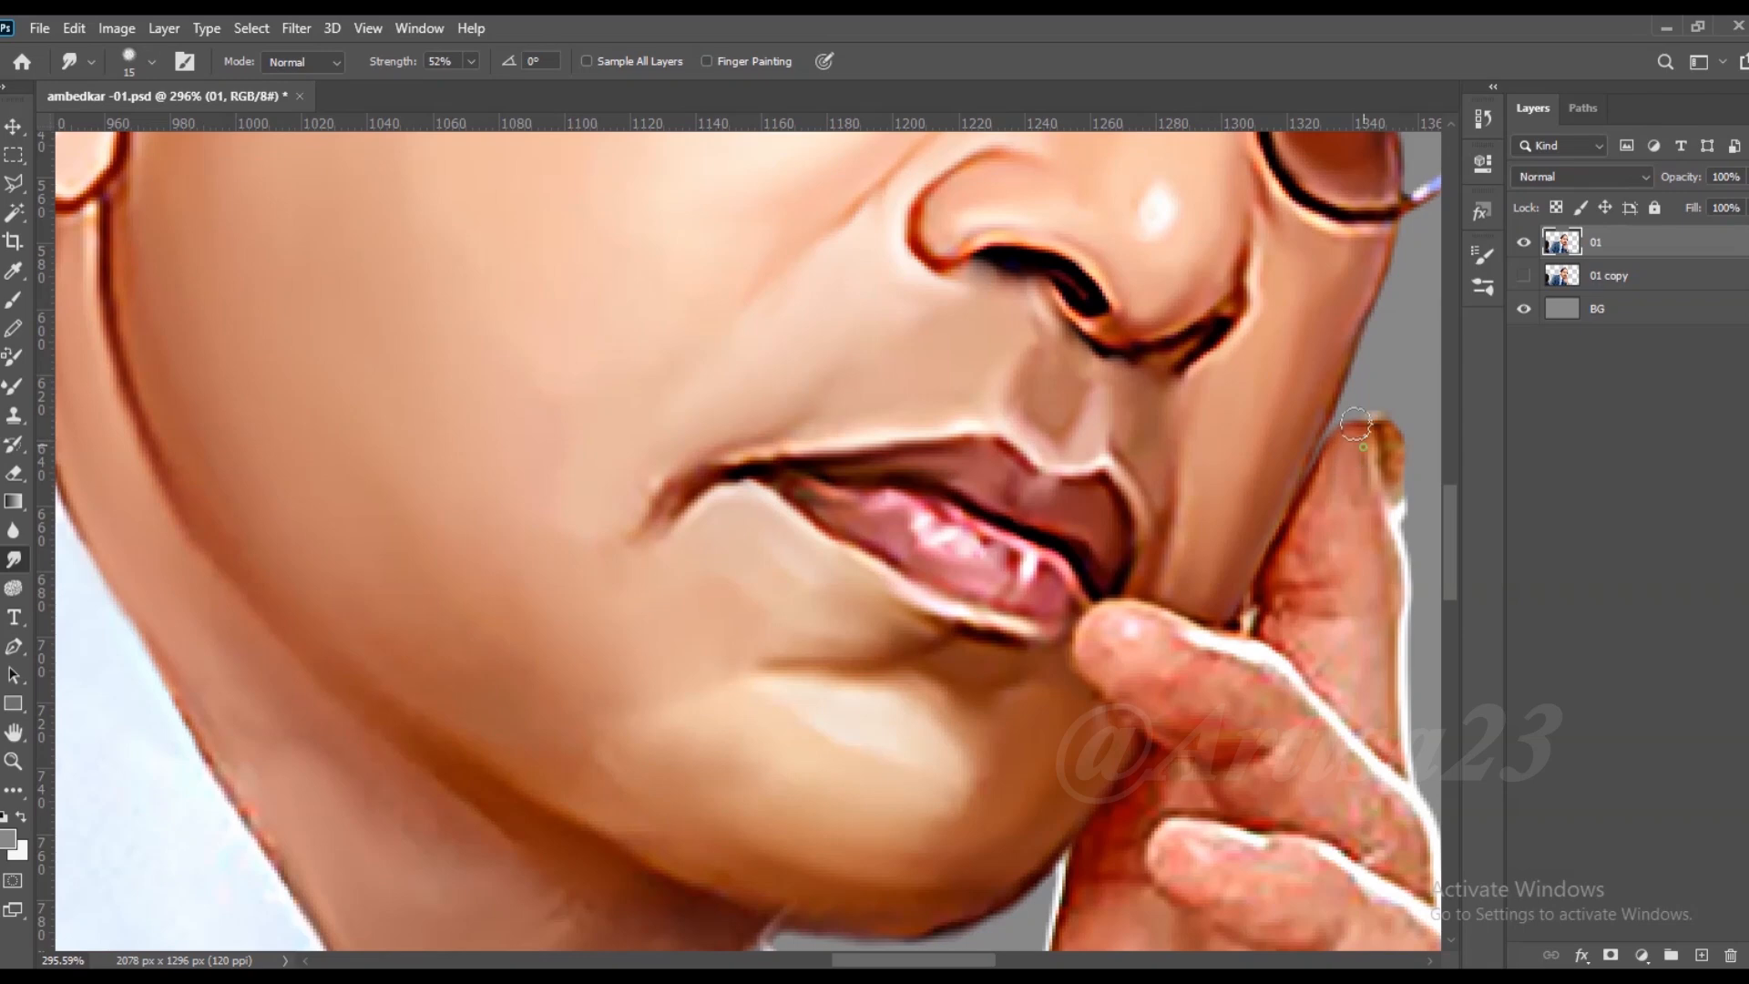
Step: Smooth the far cheek's edge and the fingers resting against the face with a 15 pixel smudge brush
key(bracketleft)
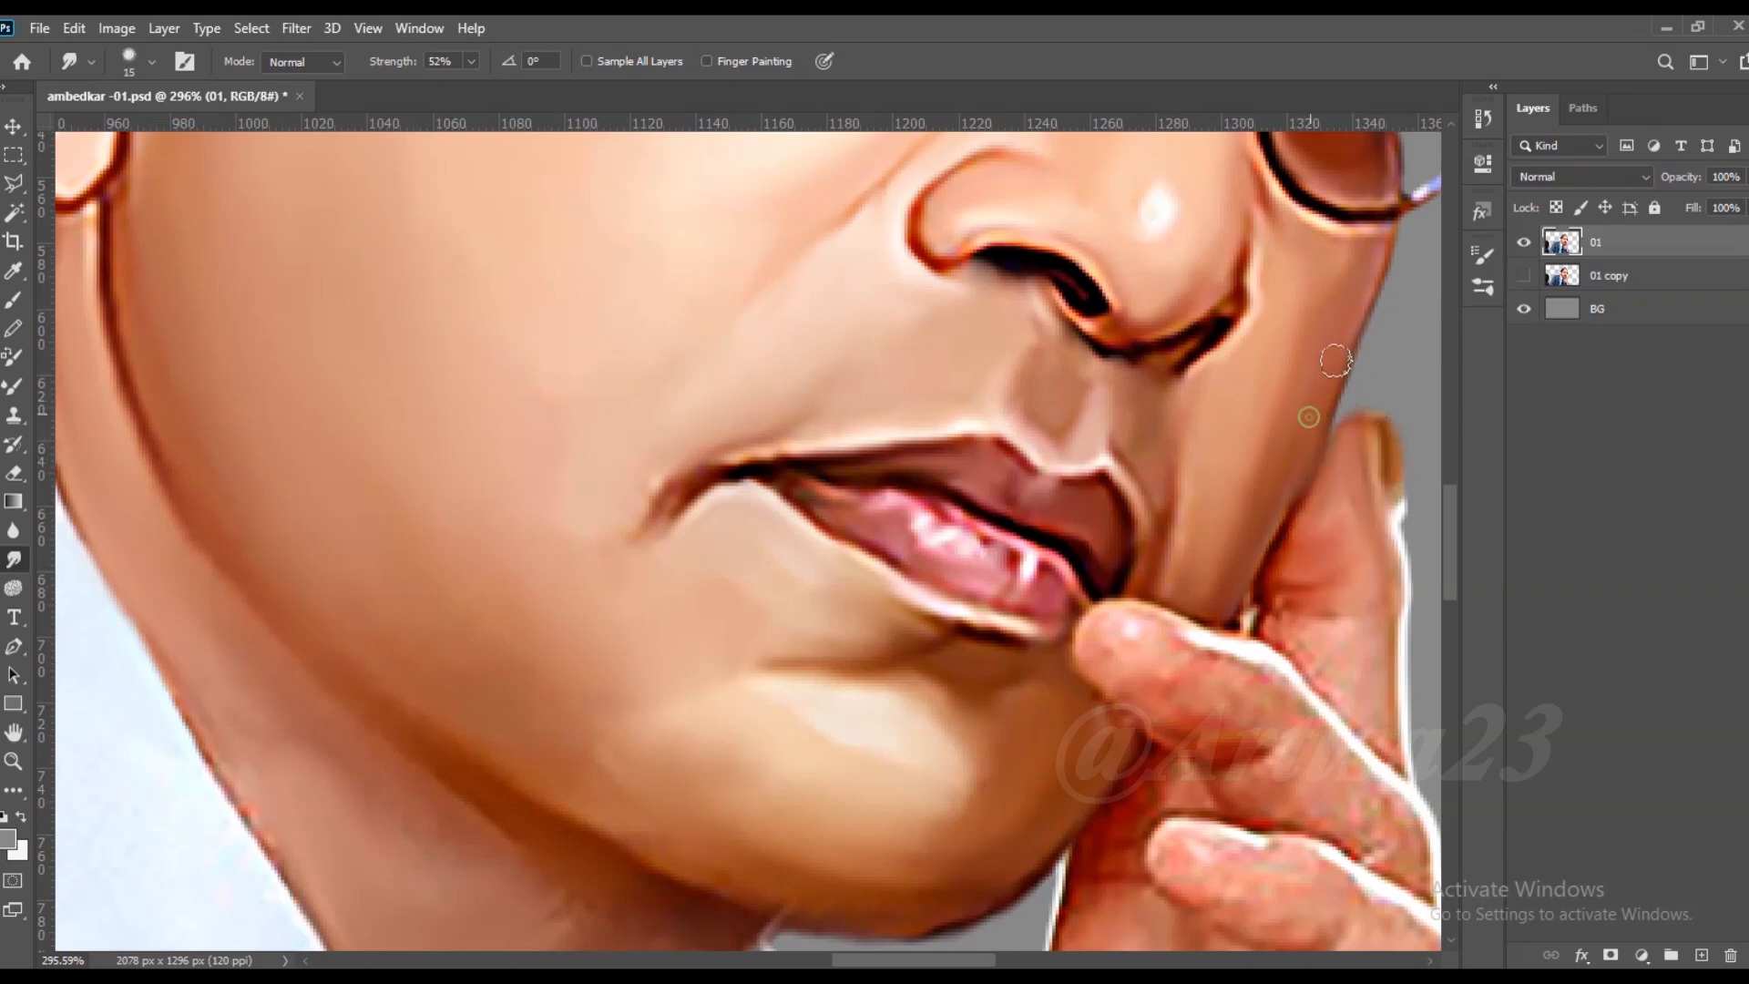
key(bracketleft)
key(bracketleft)
drag(1293, 642, 1366, 725)
mouse_move(1261, 707)
mouse_down()
mouse_move(1129, 637)
mouse_move(1272, 729)
mouse_up()
key(bracketleft)
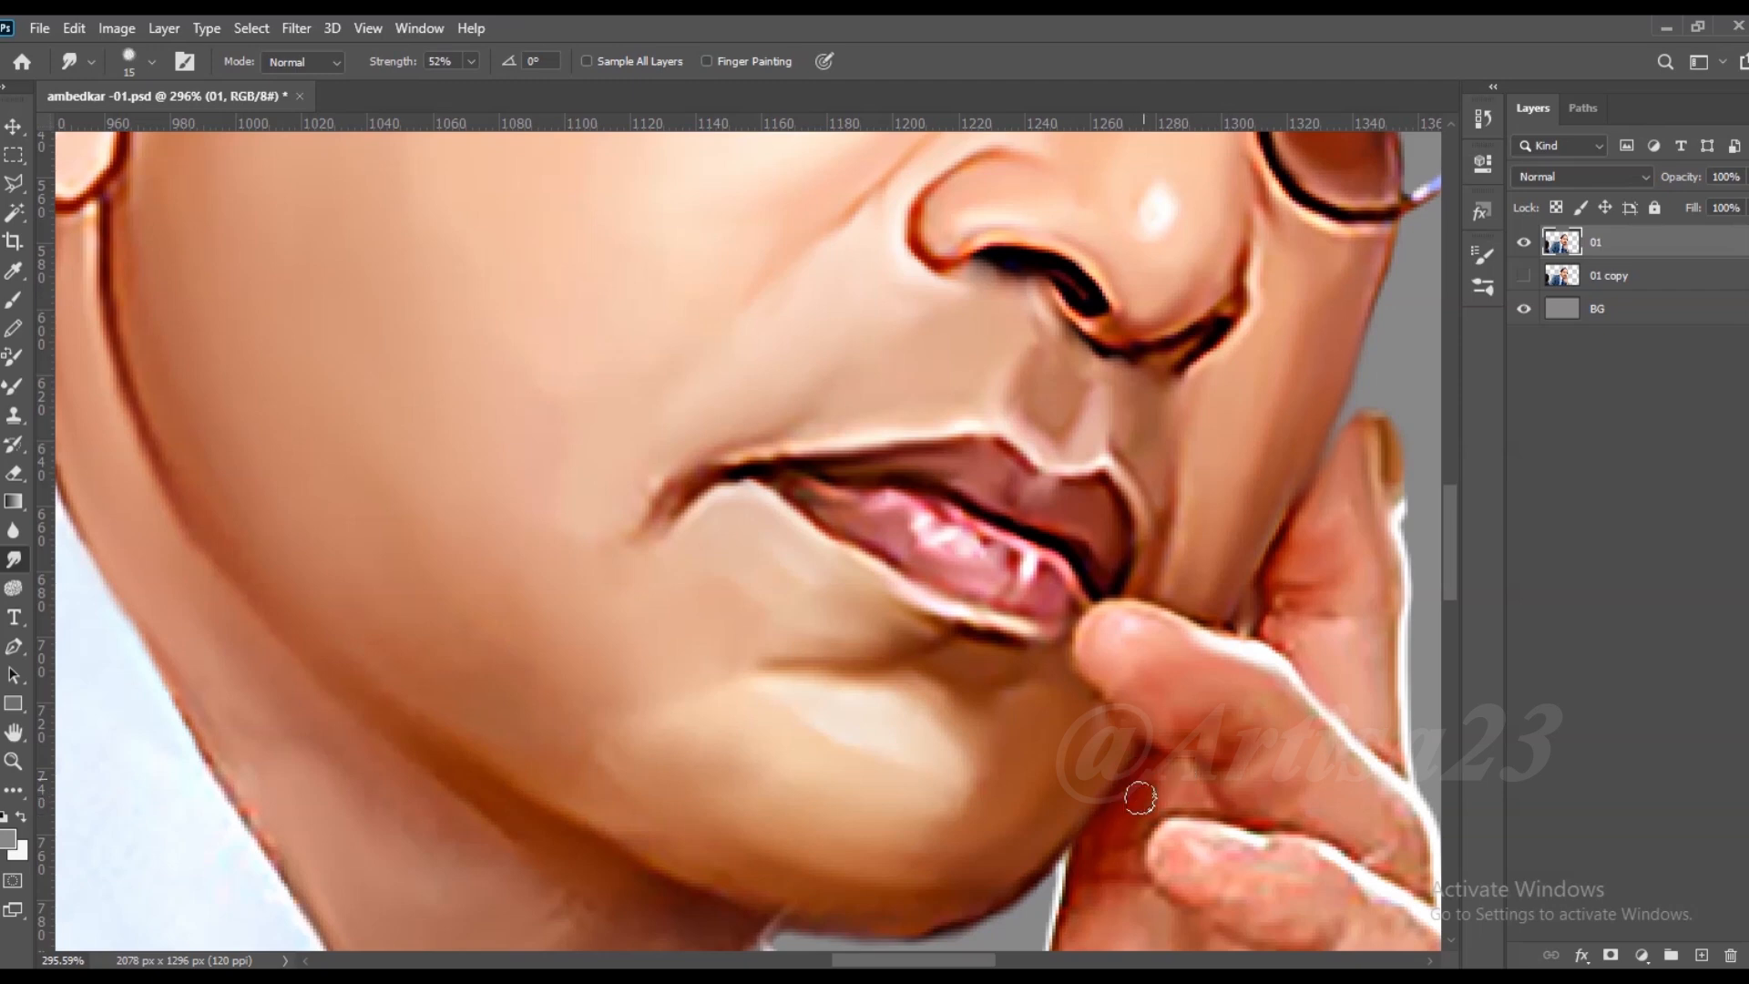
drag(1150, 783, 981, 508)
drag(1057, 606, 1150, 617)
drag(1247, 668, 1273, 683)
Step: Smudge the upper palm and the creases below the bent fingers with a 15 to 20 pixel brush
drag(1331, 801, 1218, 639)
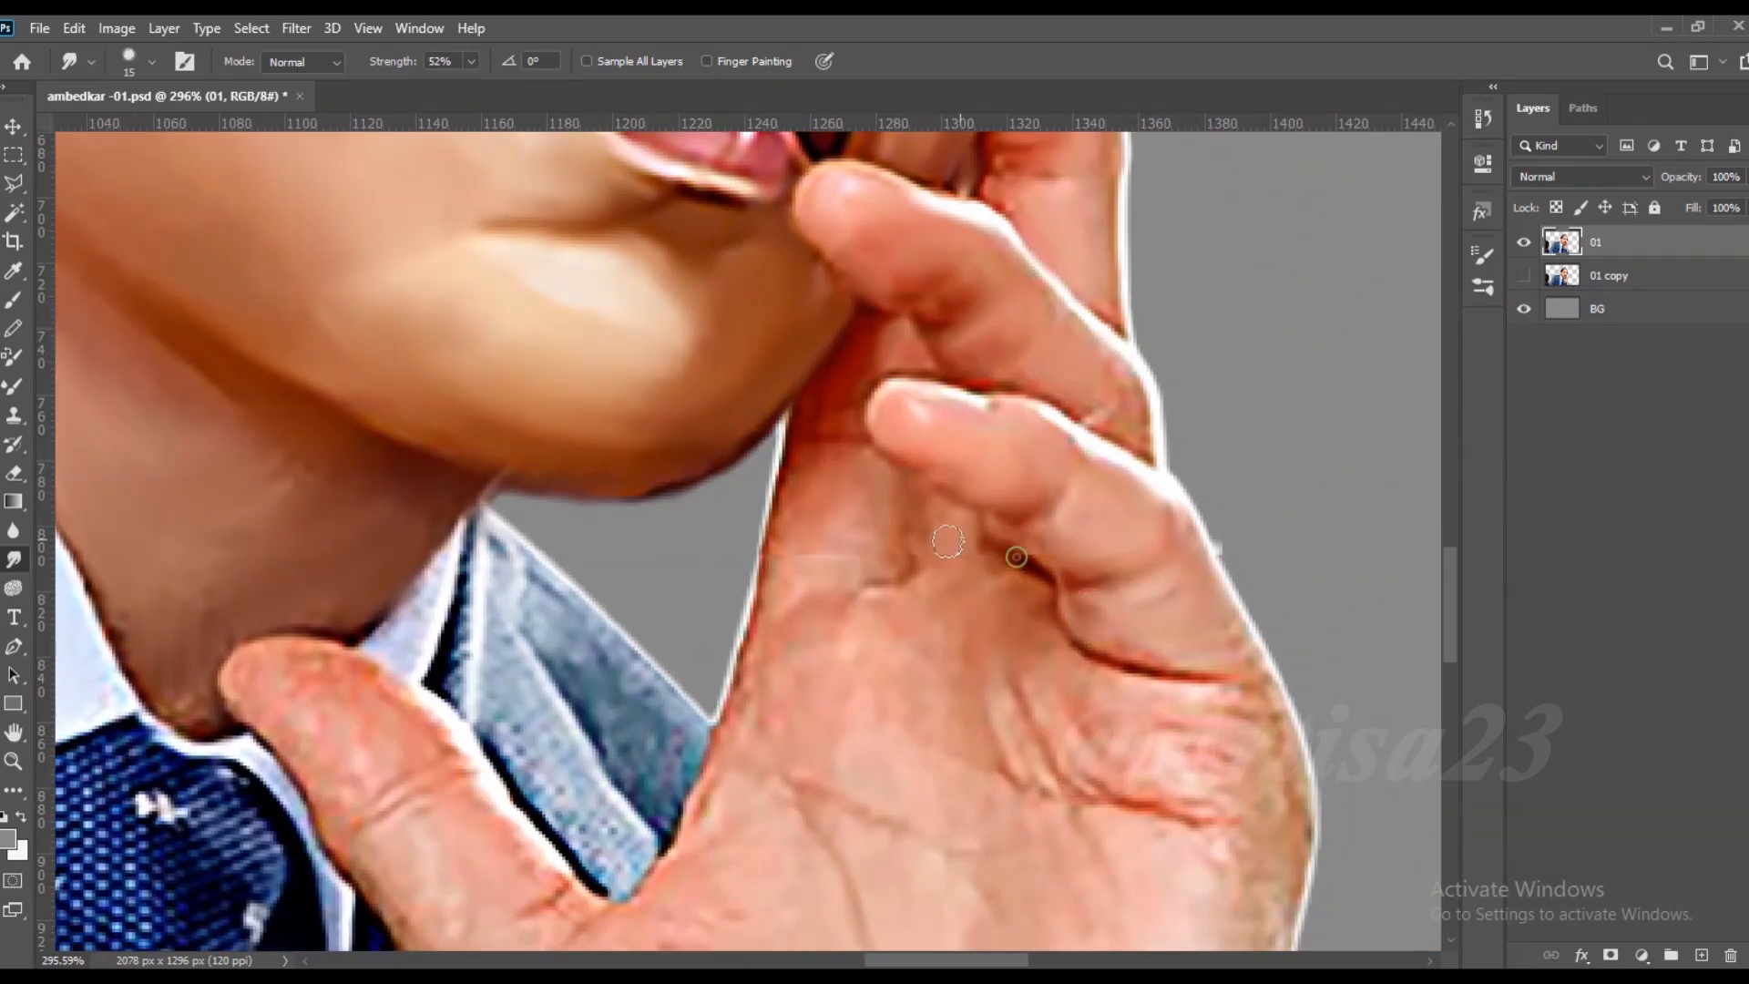
drag(788, 498, 823, 571)
key(bracketleft)
mouse_move(1002, 753)
mouse_down()
mouse_move(1010, 643)
mouse_move(1261, 742)
mouse_move(1139, 651)
mouse_up()
key(bracketleft)
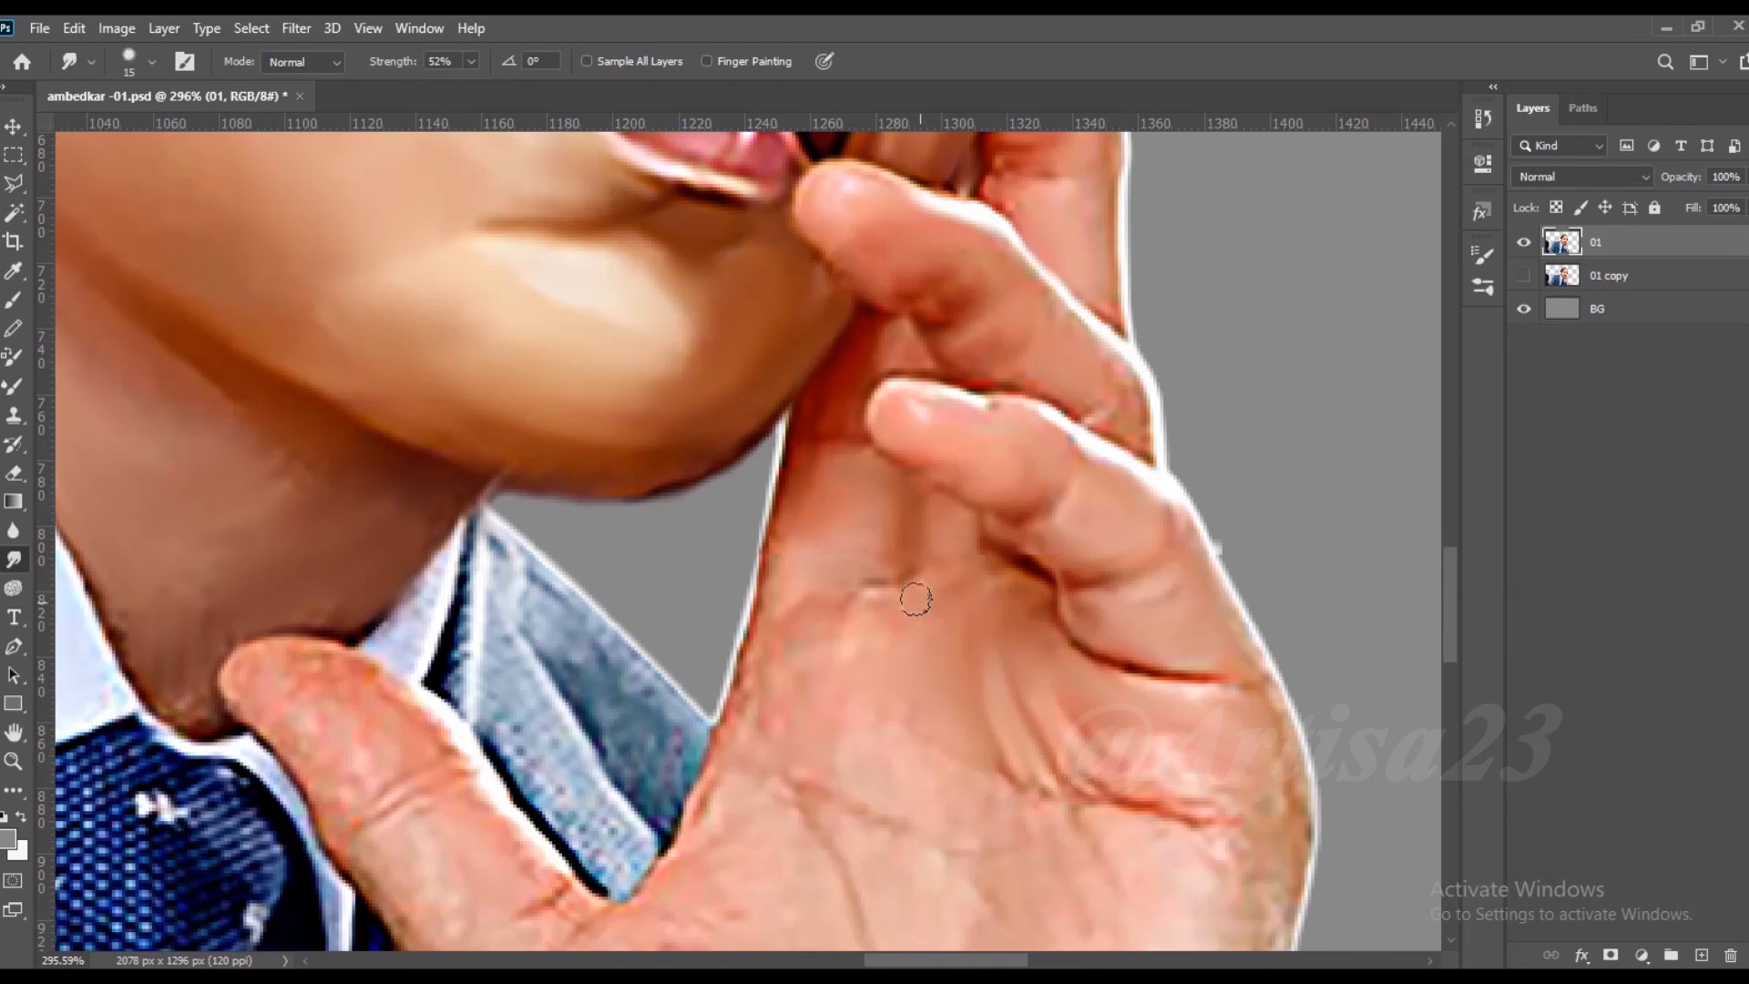
drag(993, 765, 1255, 788)
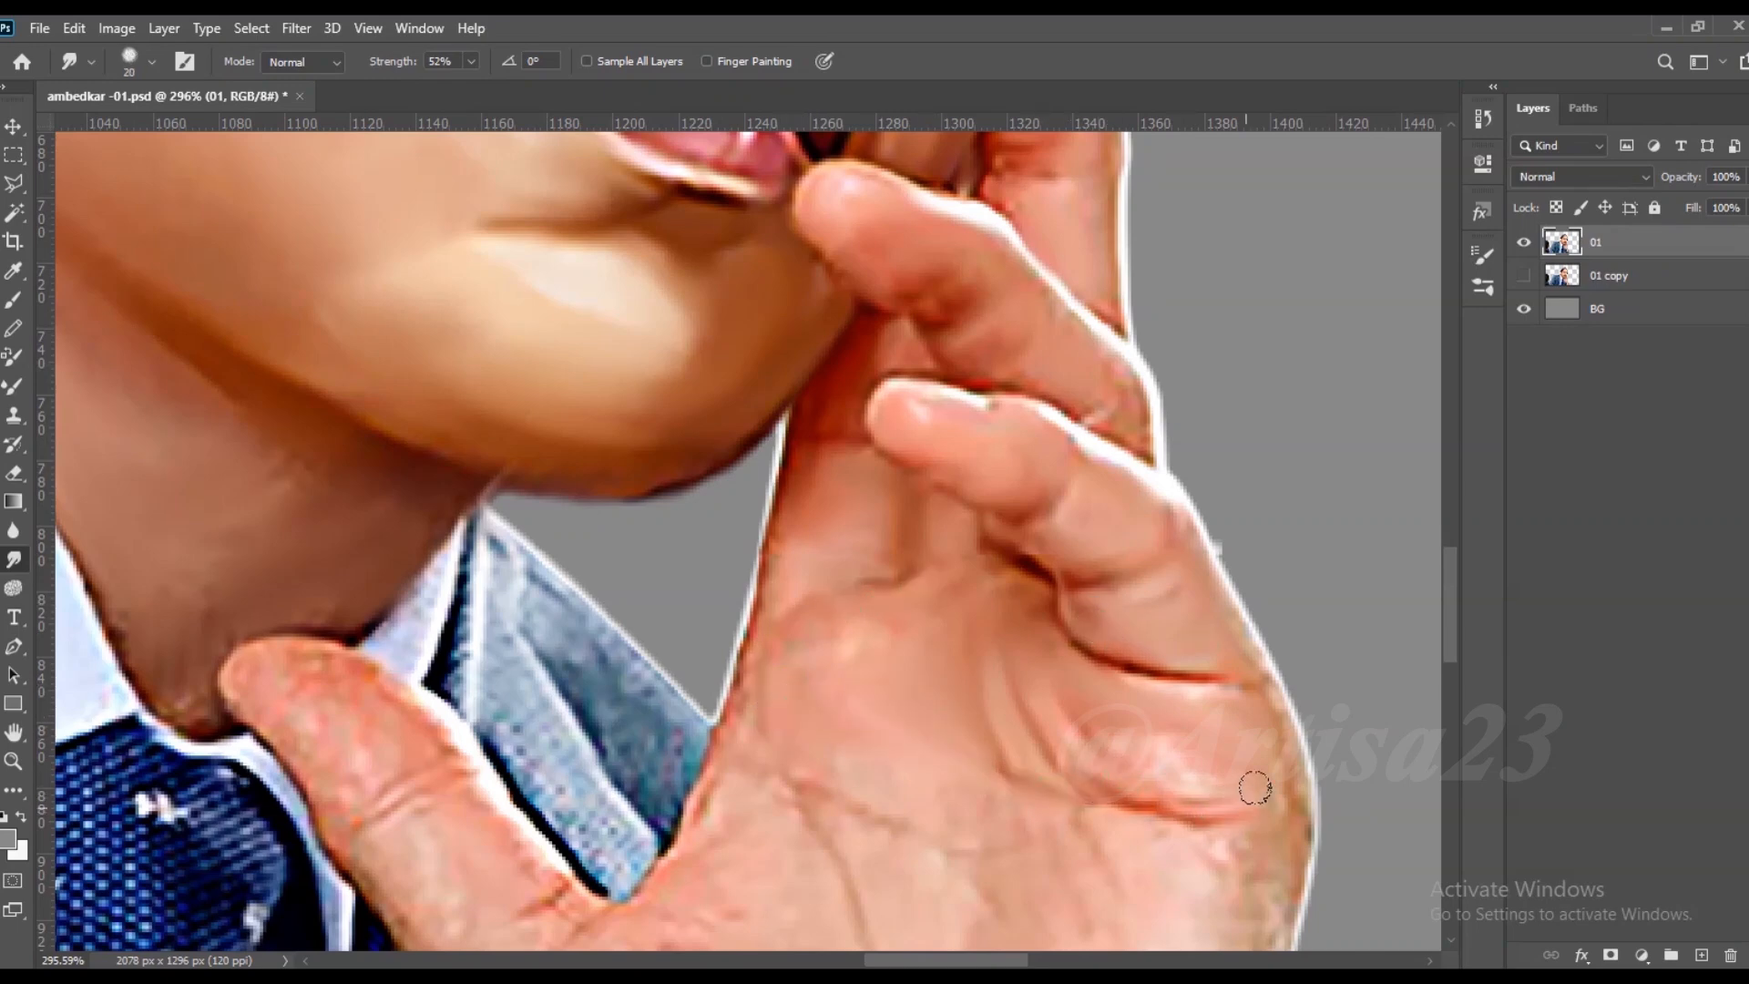
Step: Blend the central palm, the thumb and the base of the thumb with a 20 to 35 pixel smudge brush
scroll(1240, 711, down, 2)
key(bracketright)
drag(939, 539, 990, 666)
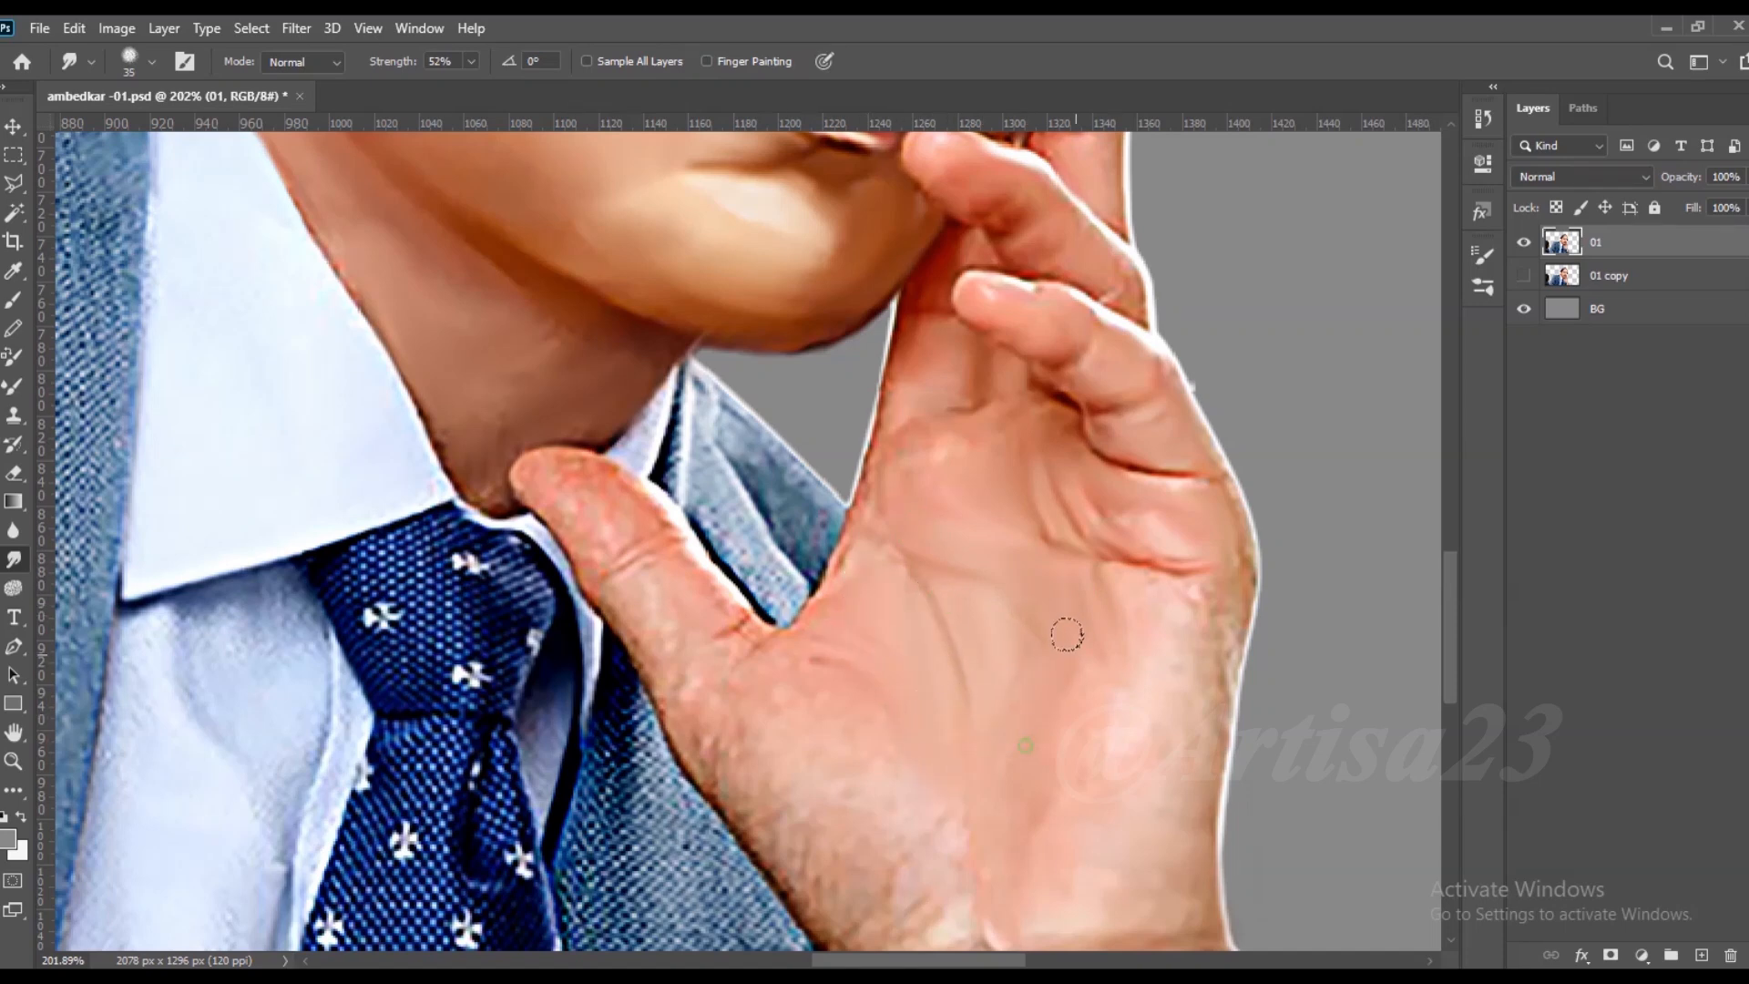
drag(1140, 594, 1187, 692)
key(bracketright)
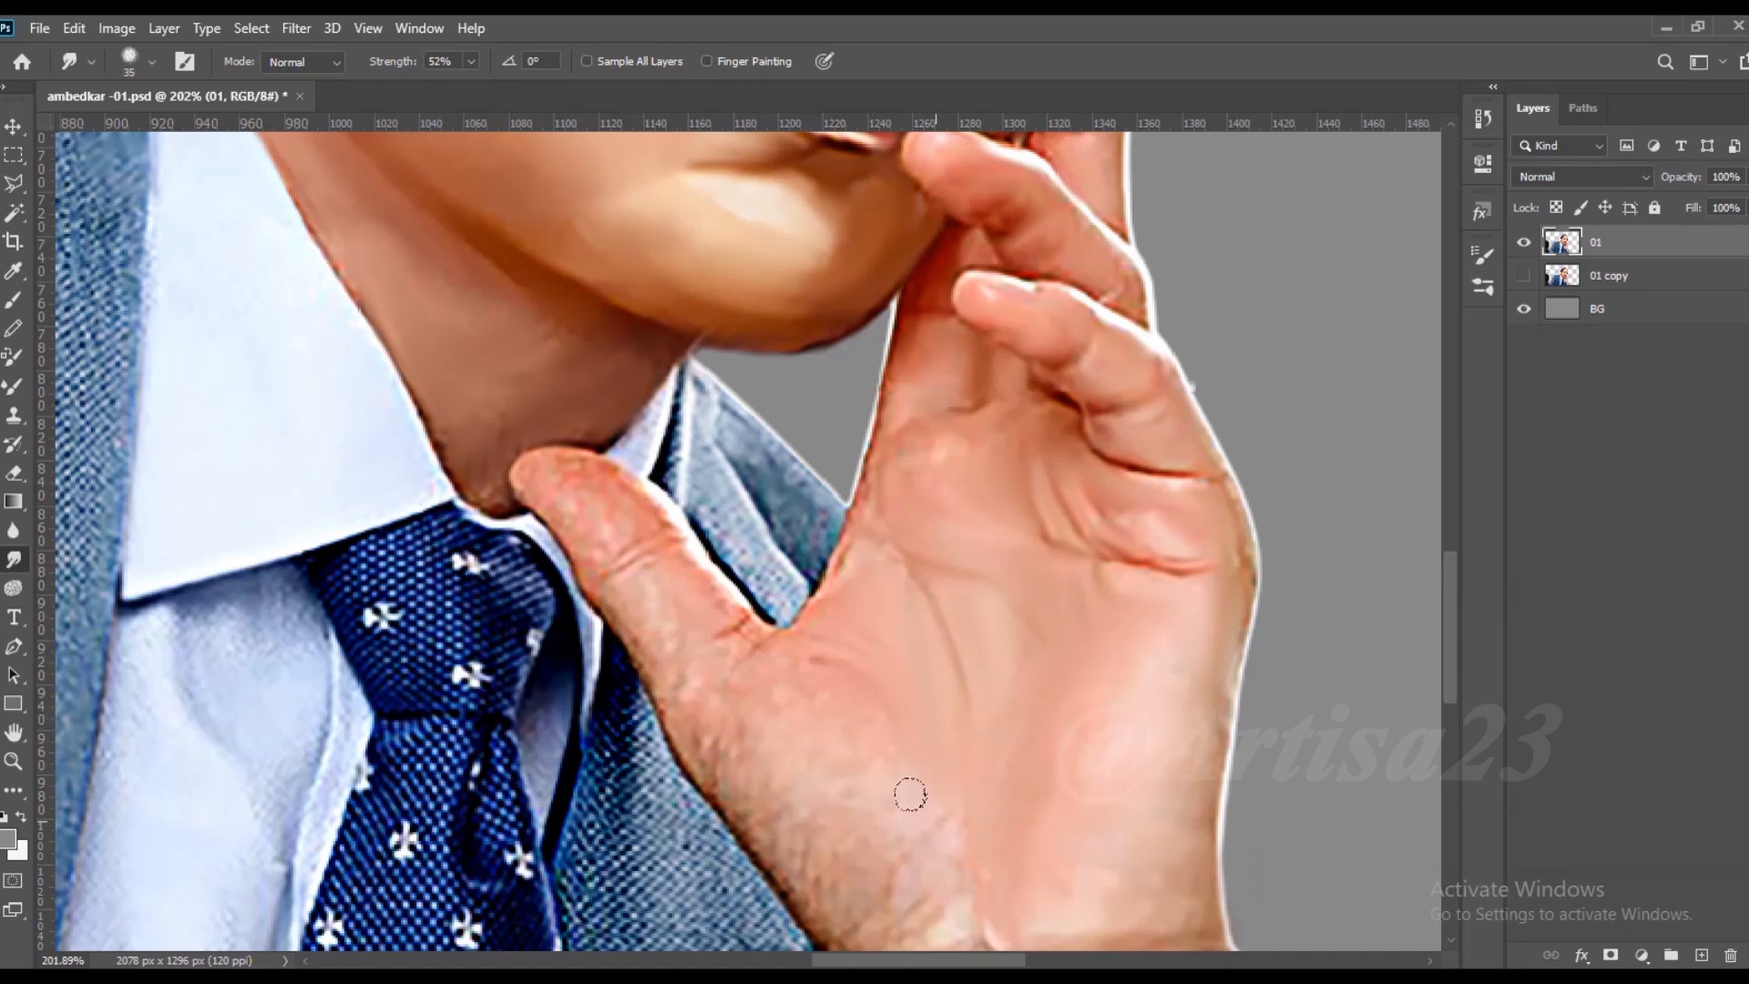
drag(910, 795, 767, 792)
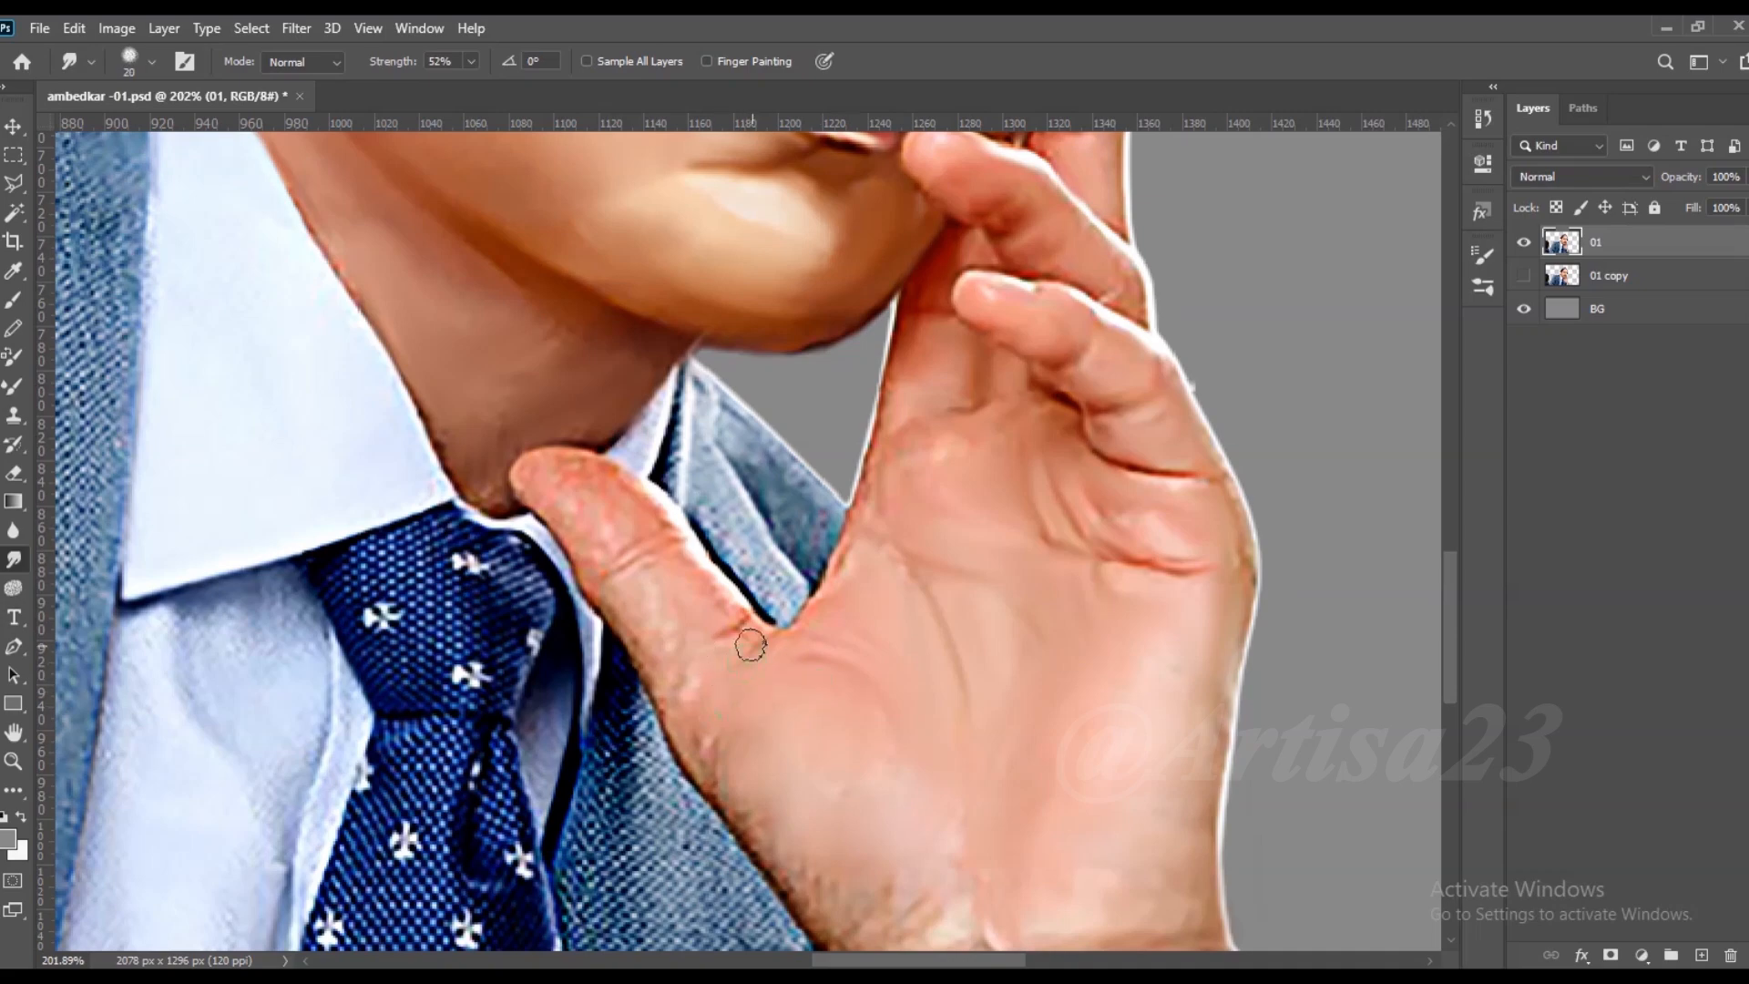
drag(681, 692, 709, 749)
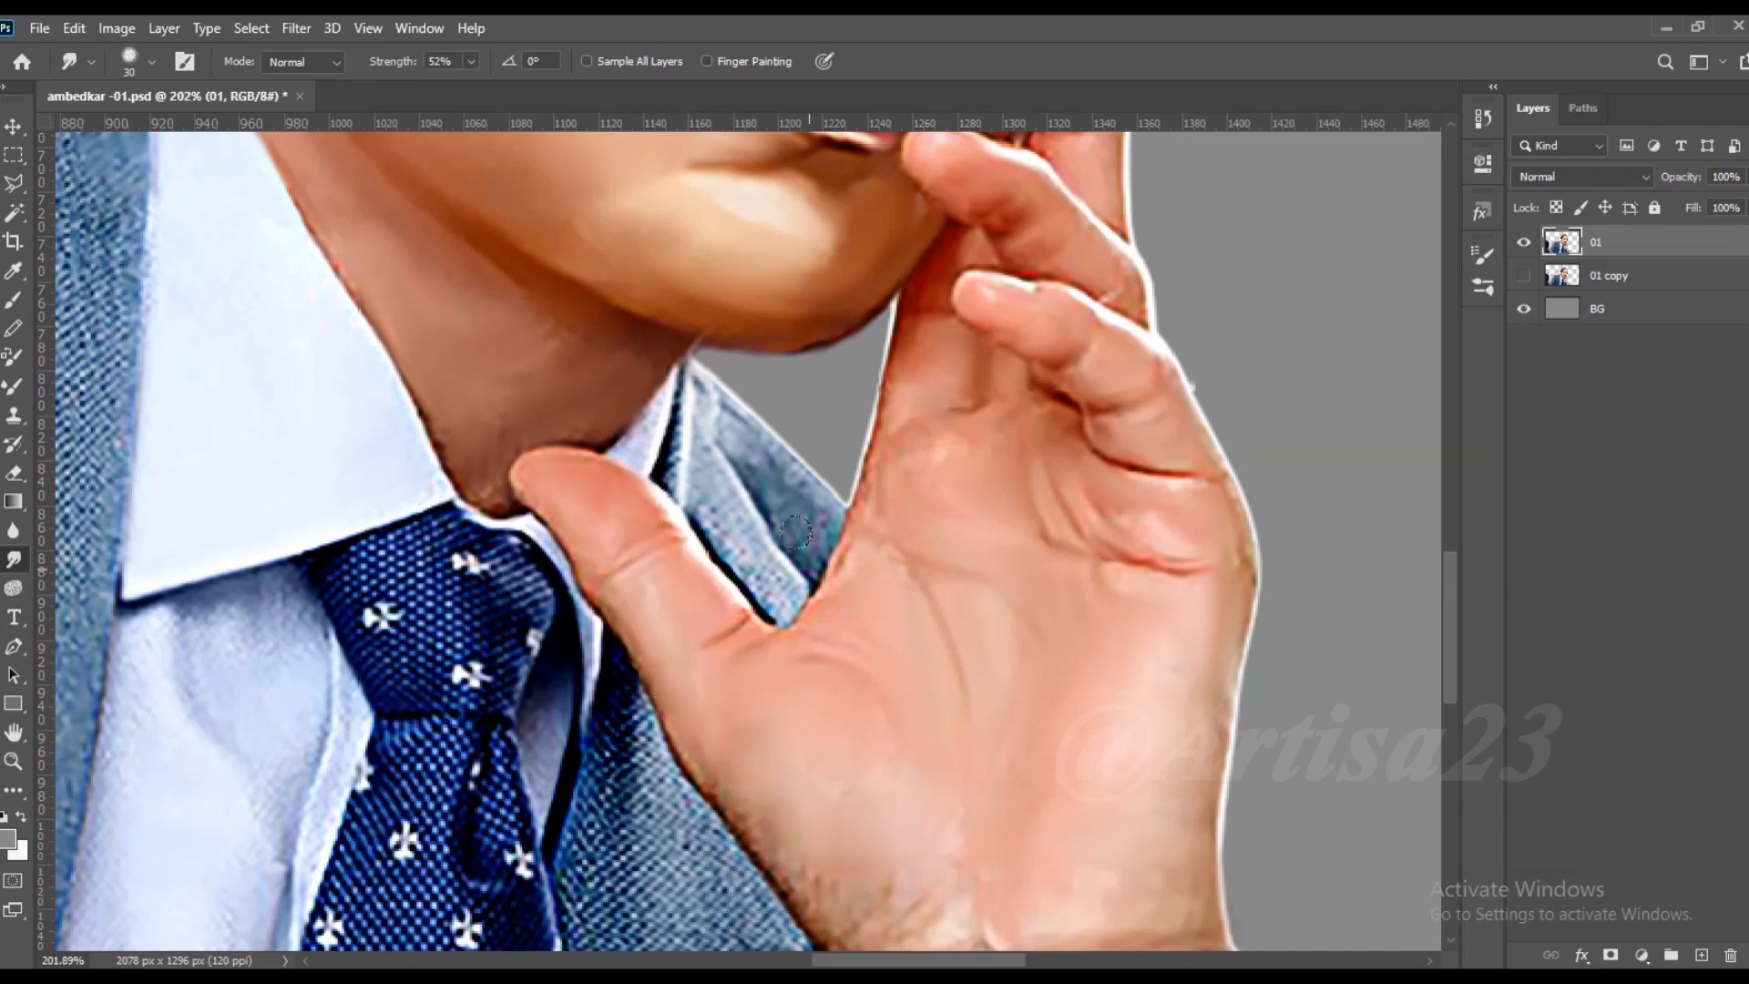
Step: Smooth the heel of the hand and the wrist skin above the watch with a 30 pixel smudge brush
scroll(796, 593, down, 3)
drag(747, 597, 719, 556)
drag(922, 684, 1065, 657)
scroll(1080, 627, down, 1)
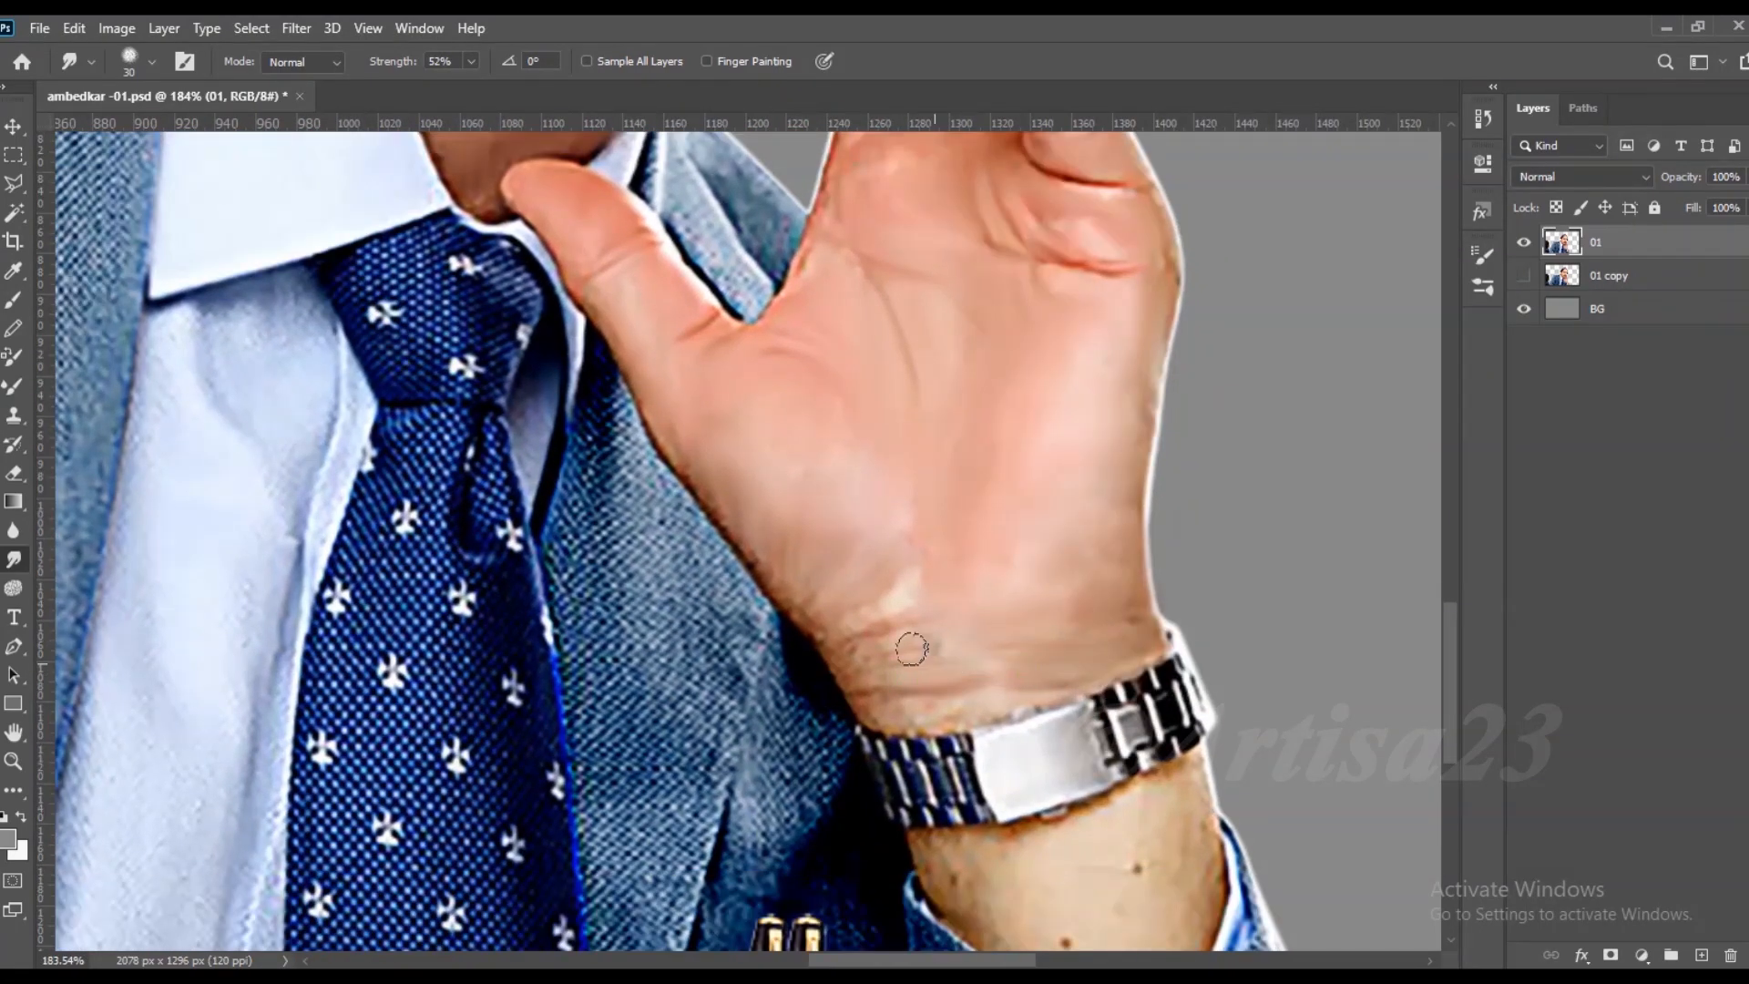
mouse_move(892, 619)
mouse_down()
mouse_move(869, 642)
mouse_move(971, 669)
mouse_up()
key(])
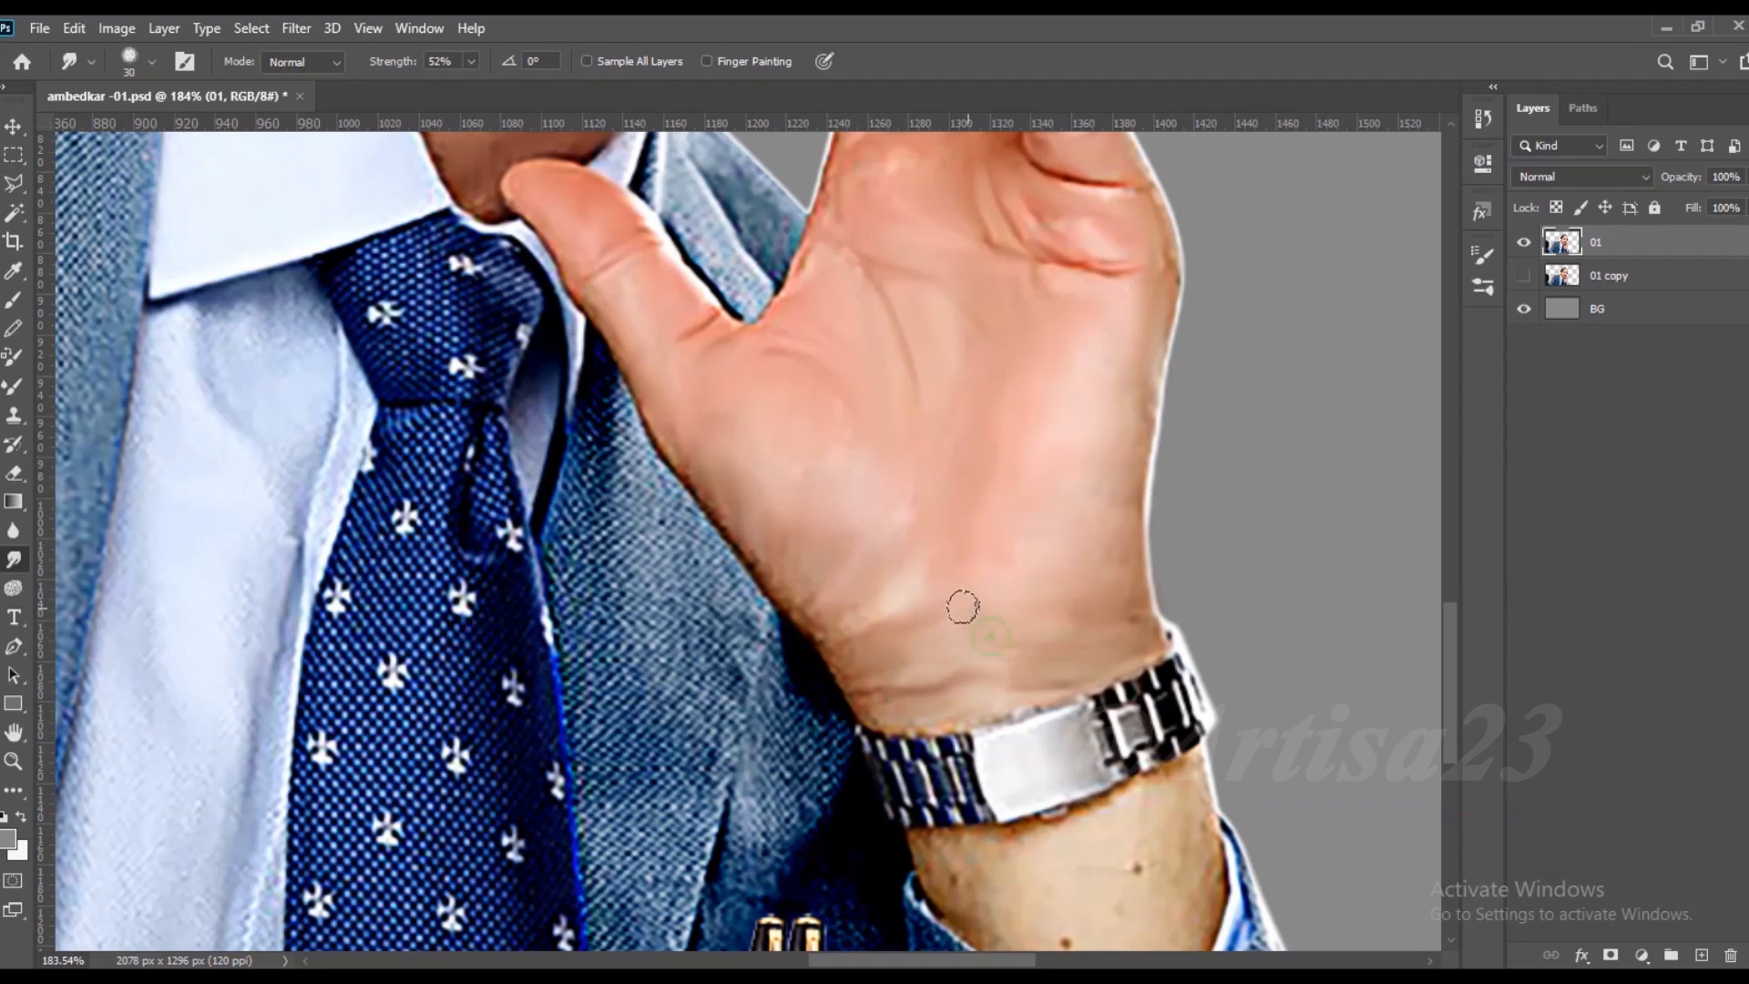
Step: Smudge the forearm skin below the watch band and the outer thumb side of the palm, using 20 to 40 pixel brushes
scroll(1157, 801, down, 3)
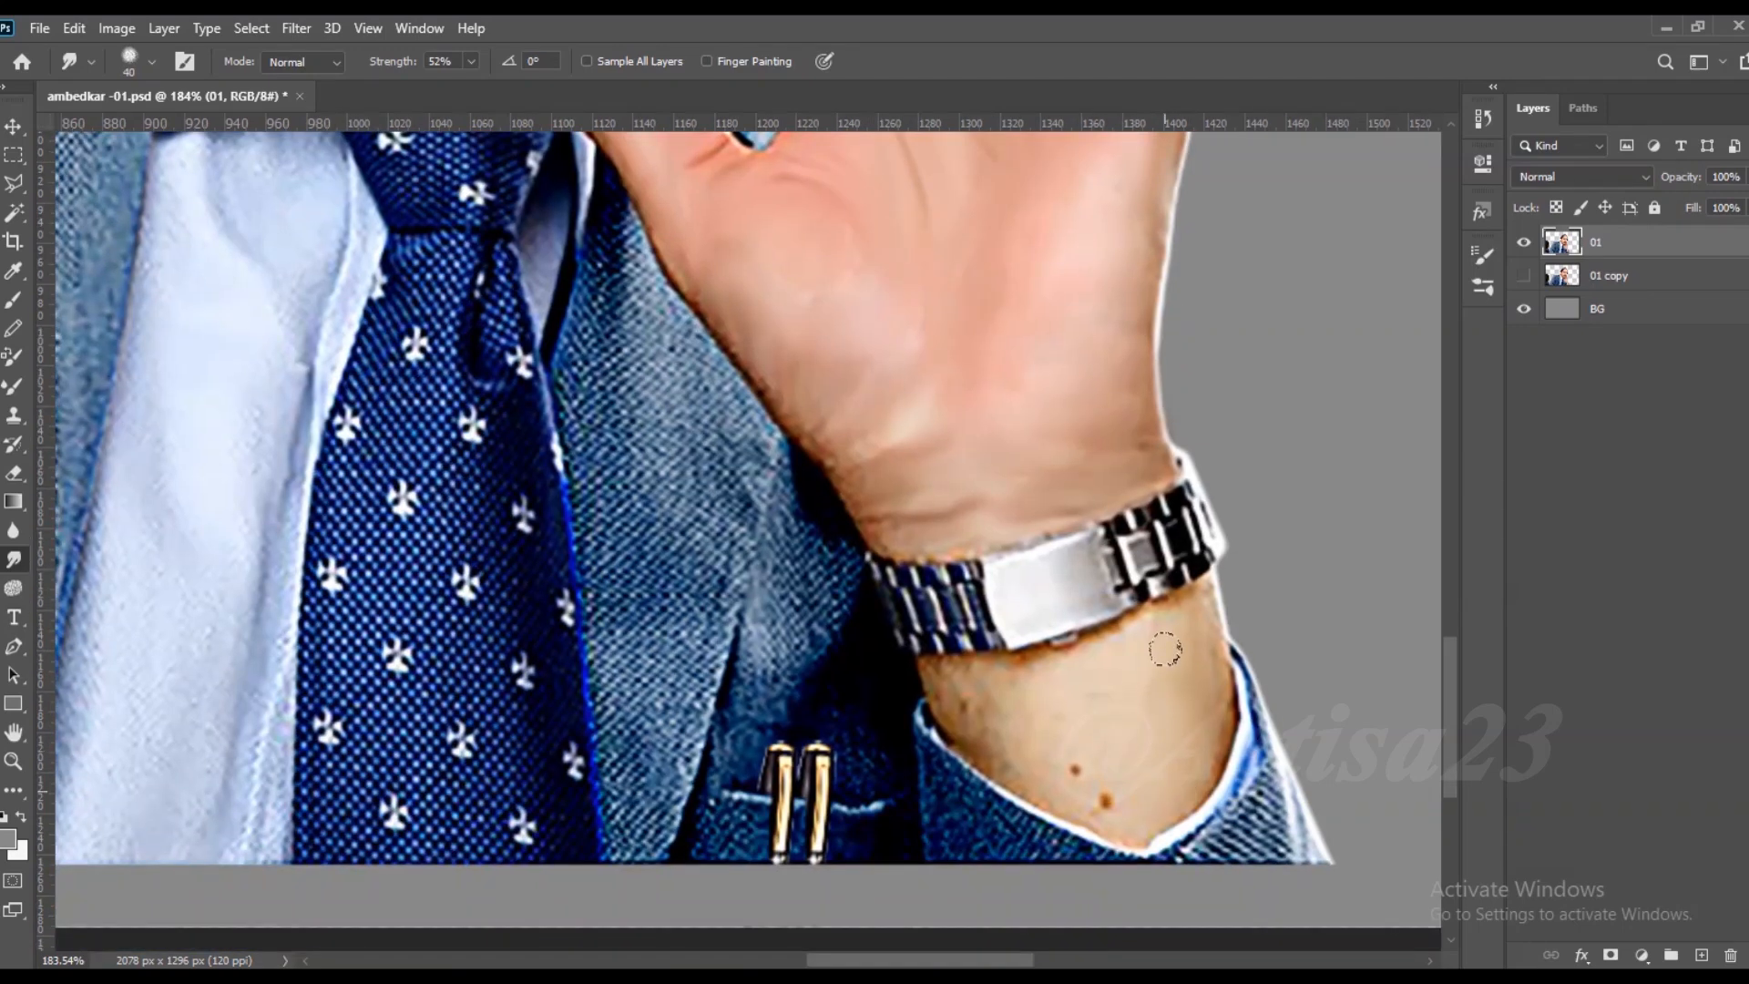
key([)
mouse_move(953, 685)
mouse_down()
mouse_move(1012, 711)
mouse_move(981, 705)
mouse_move(1092, 684)
mouse_move(1031, 770)
mouse_up()
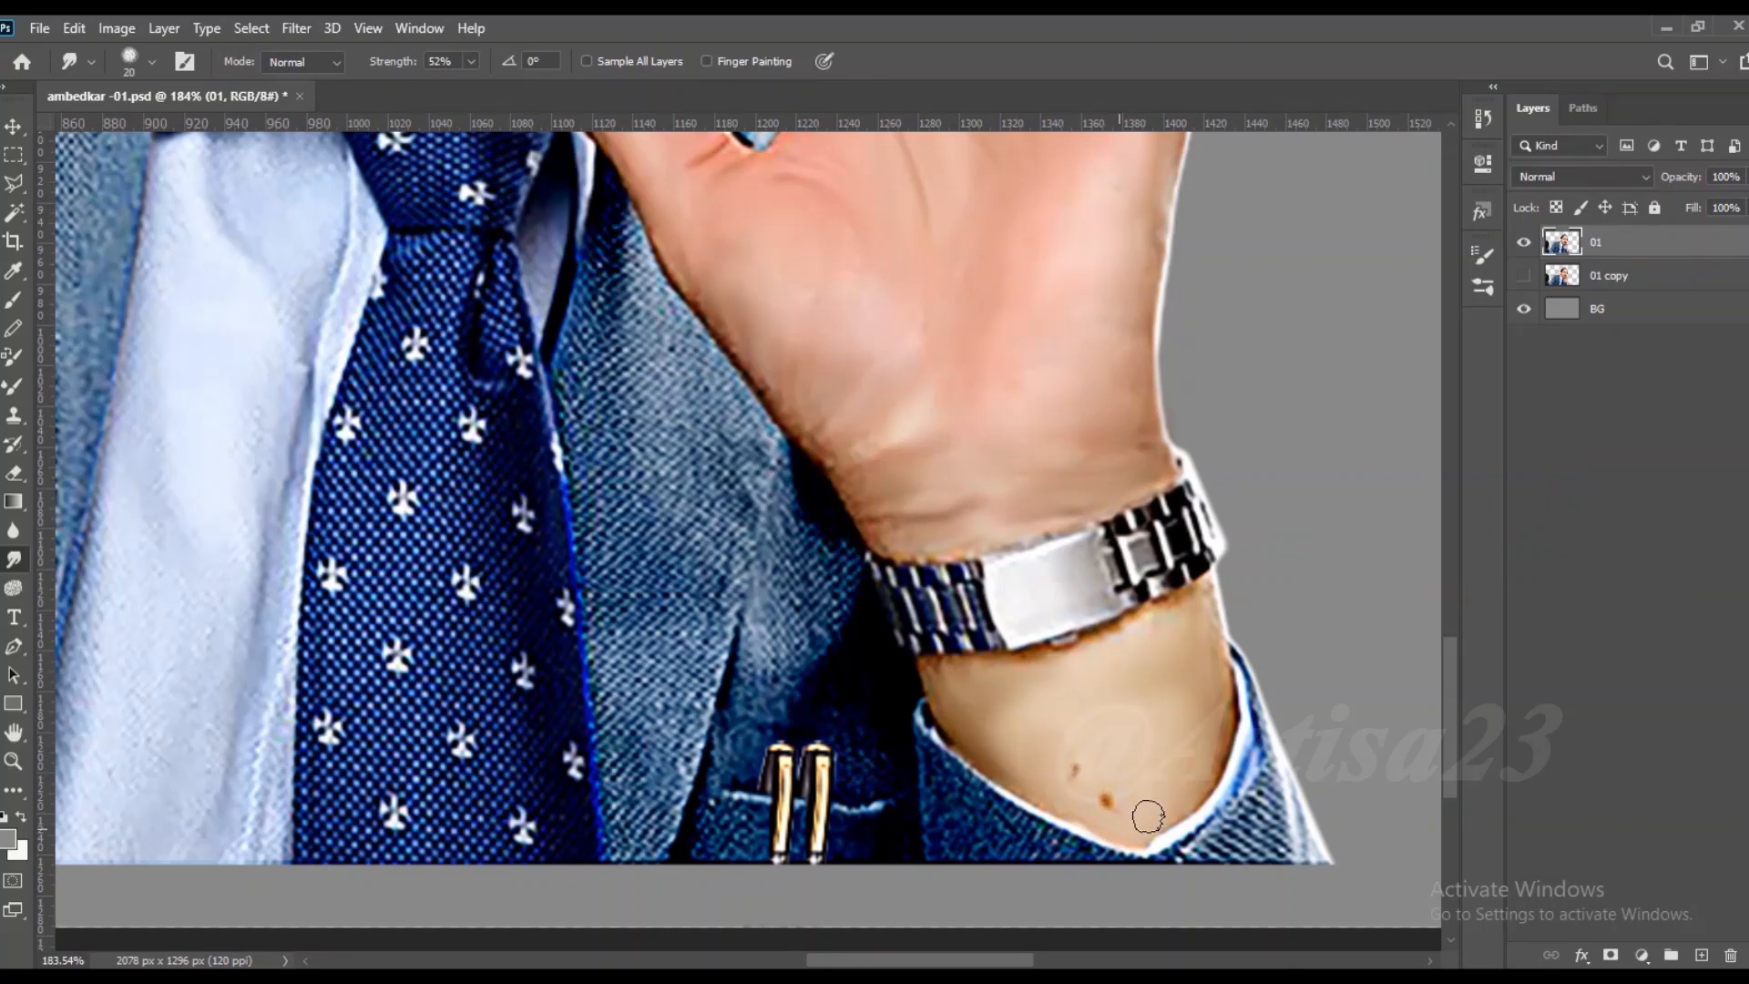
key(])
drag(956, 517, 889, 496)
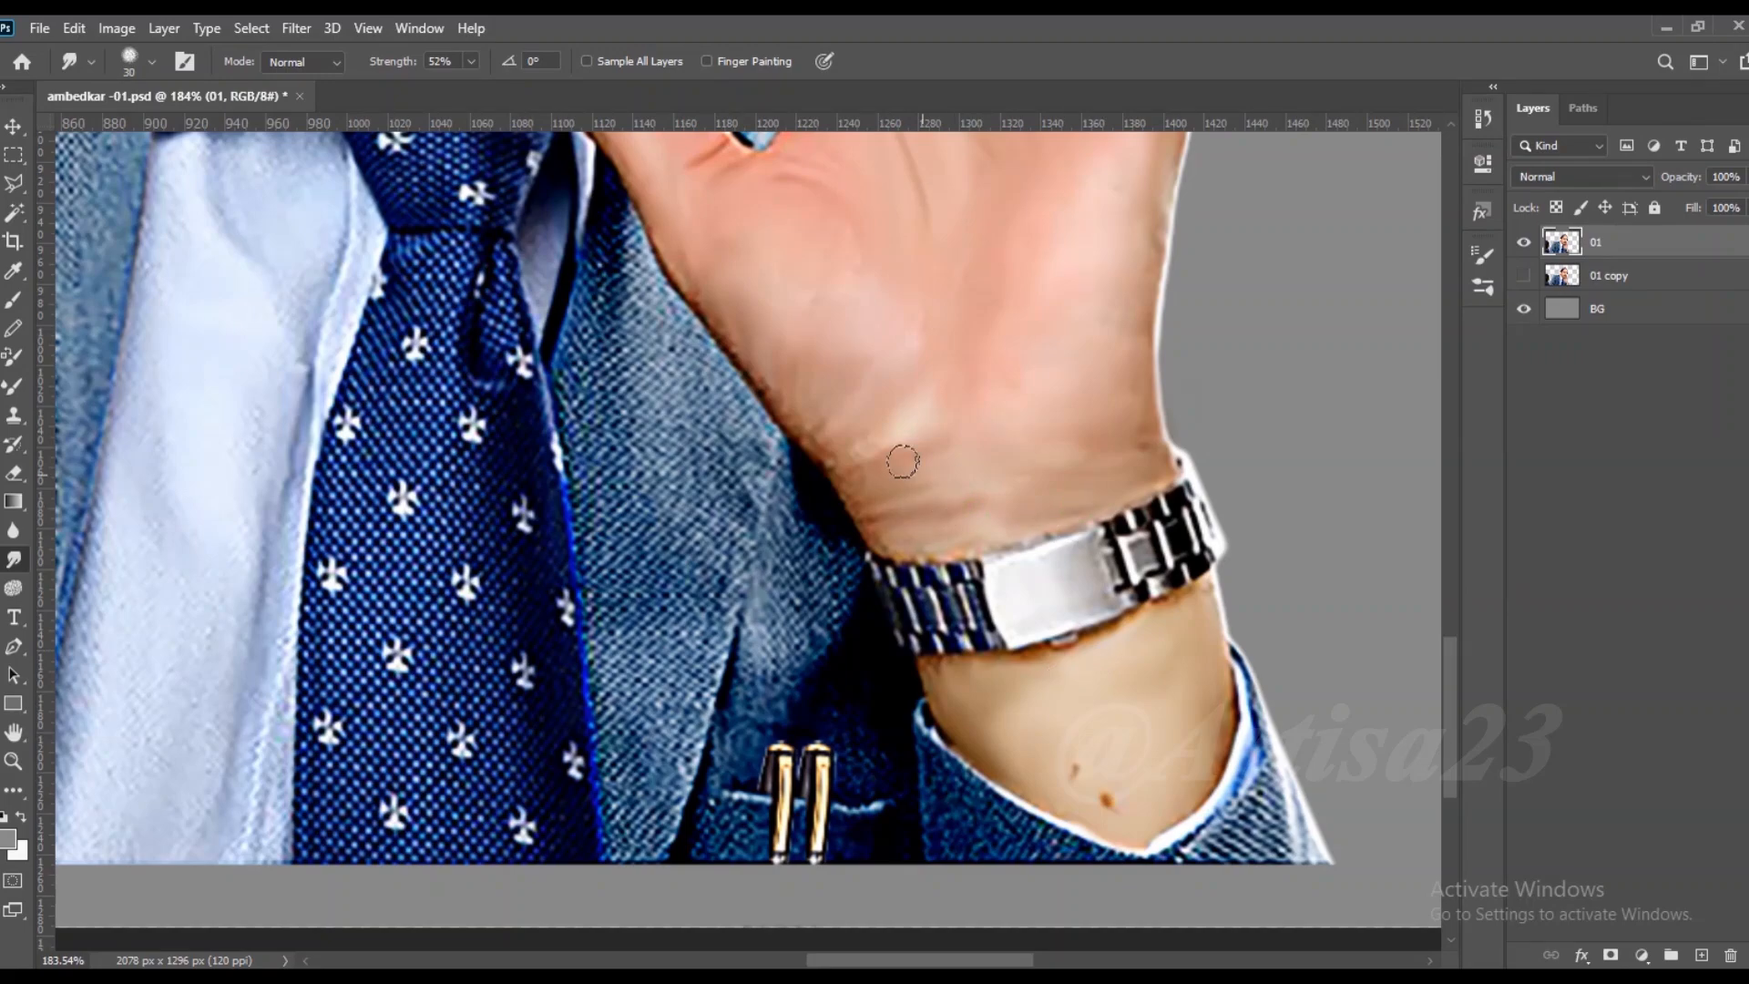
drag(773, 381, 842, 554)
scroll(798, 493, down, 6)
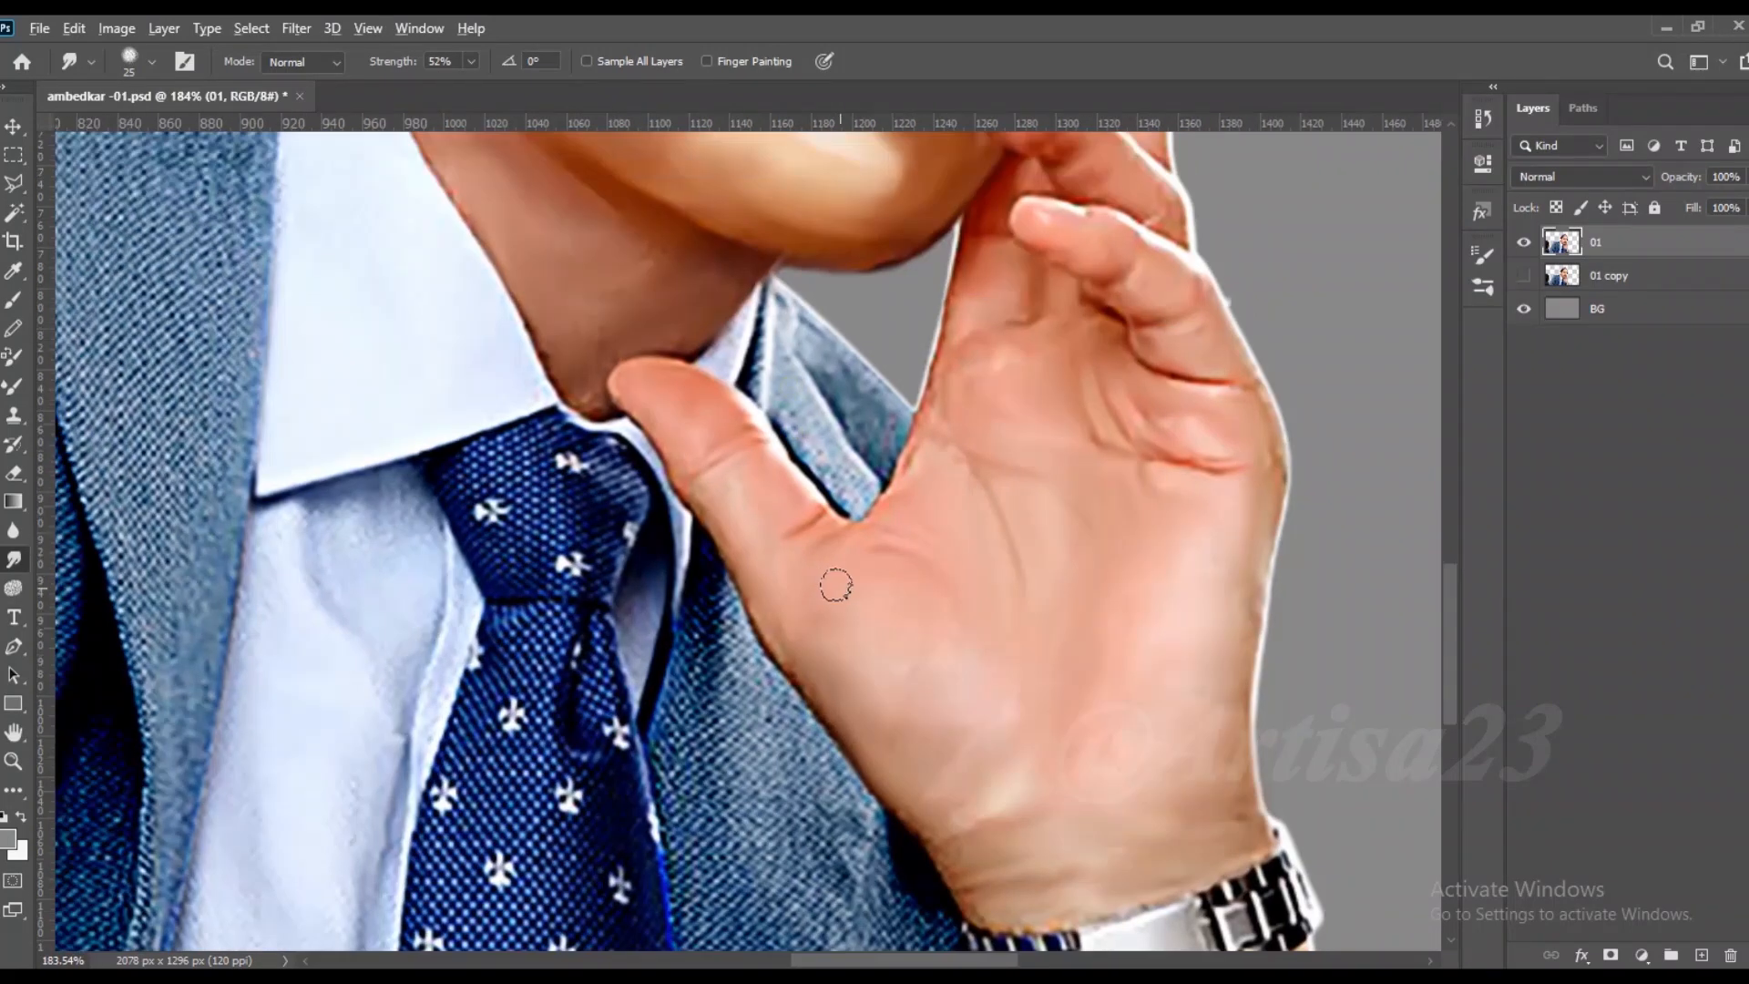
Step: Smudge the white shirt collar and start flattening the fabric texture of the adjacent jacket lapel with a 45 to 50 pixel brush
scroll(730, 637, up, 3)
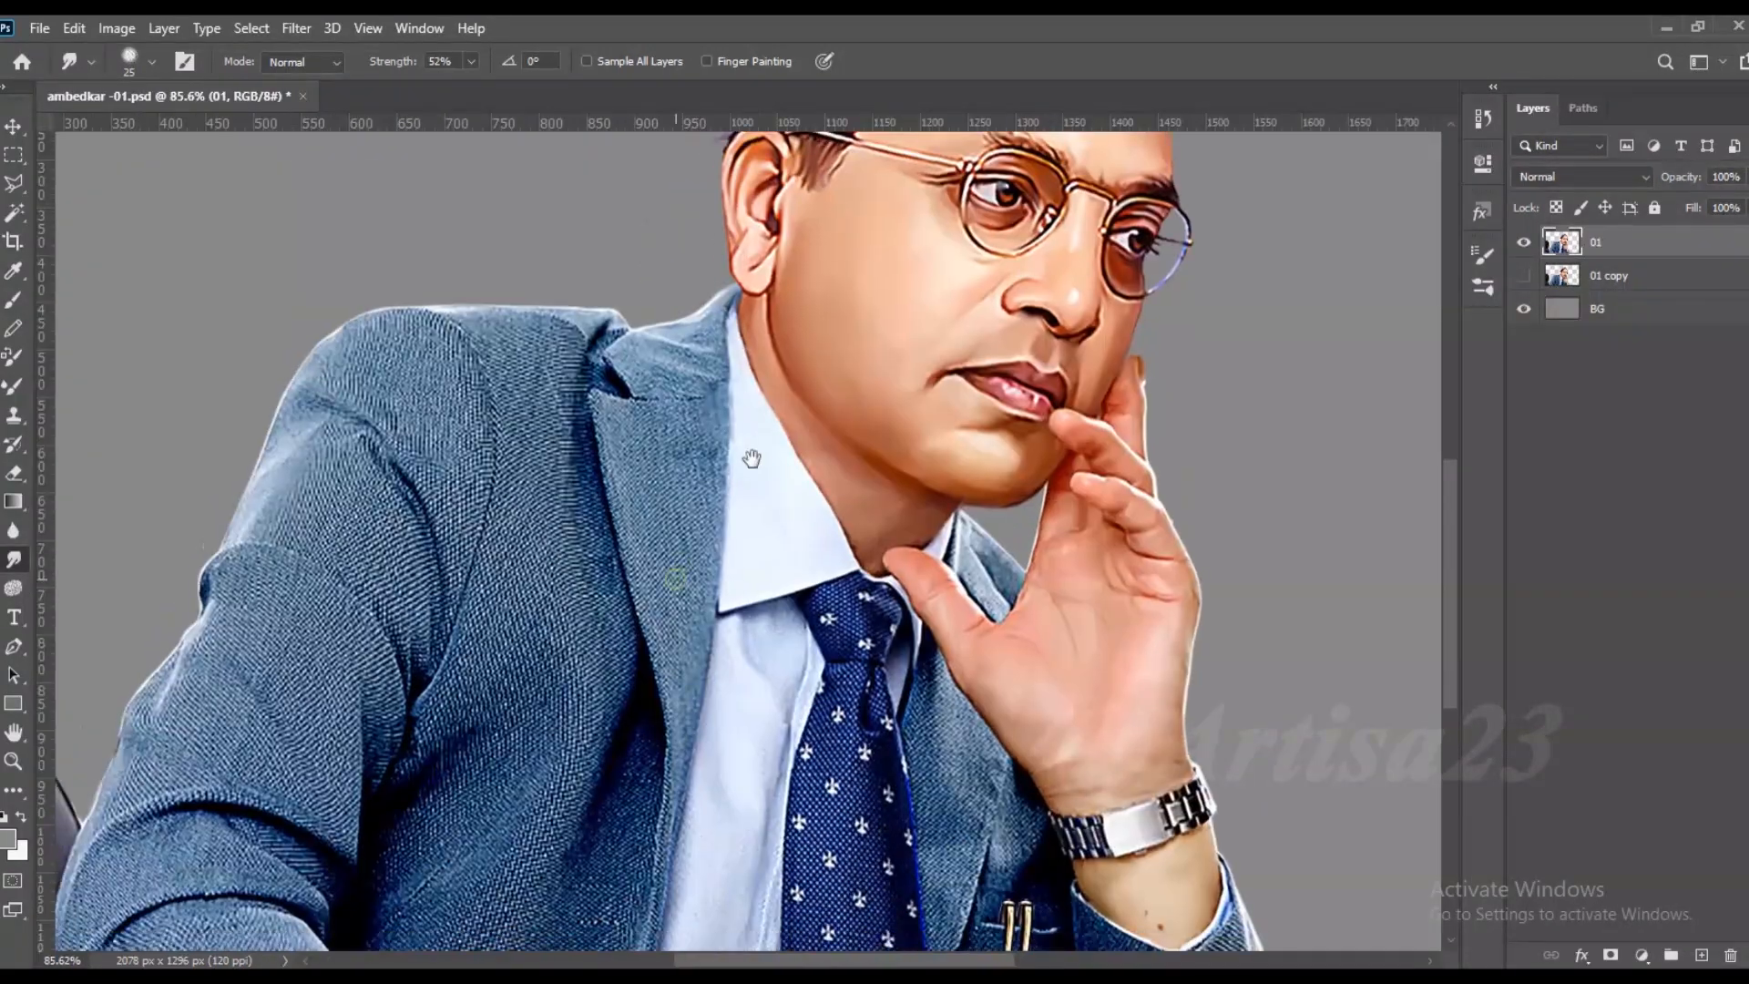
scroll(756, 432, up, 2)
key(])
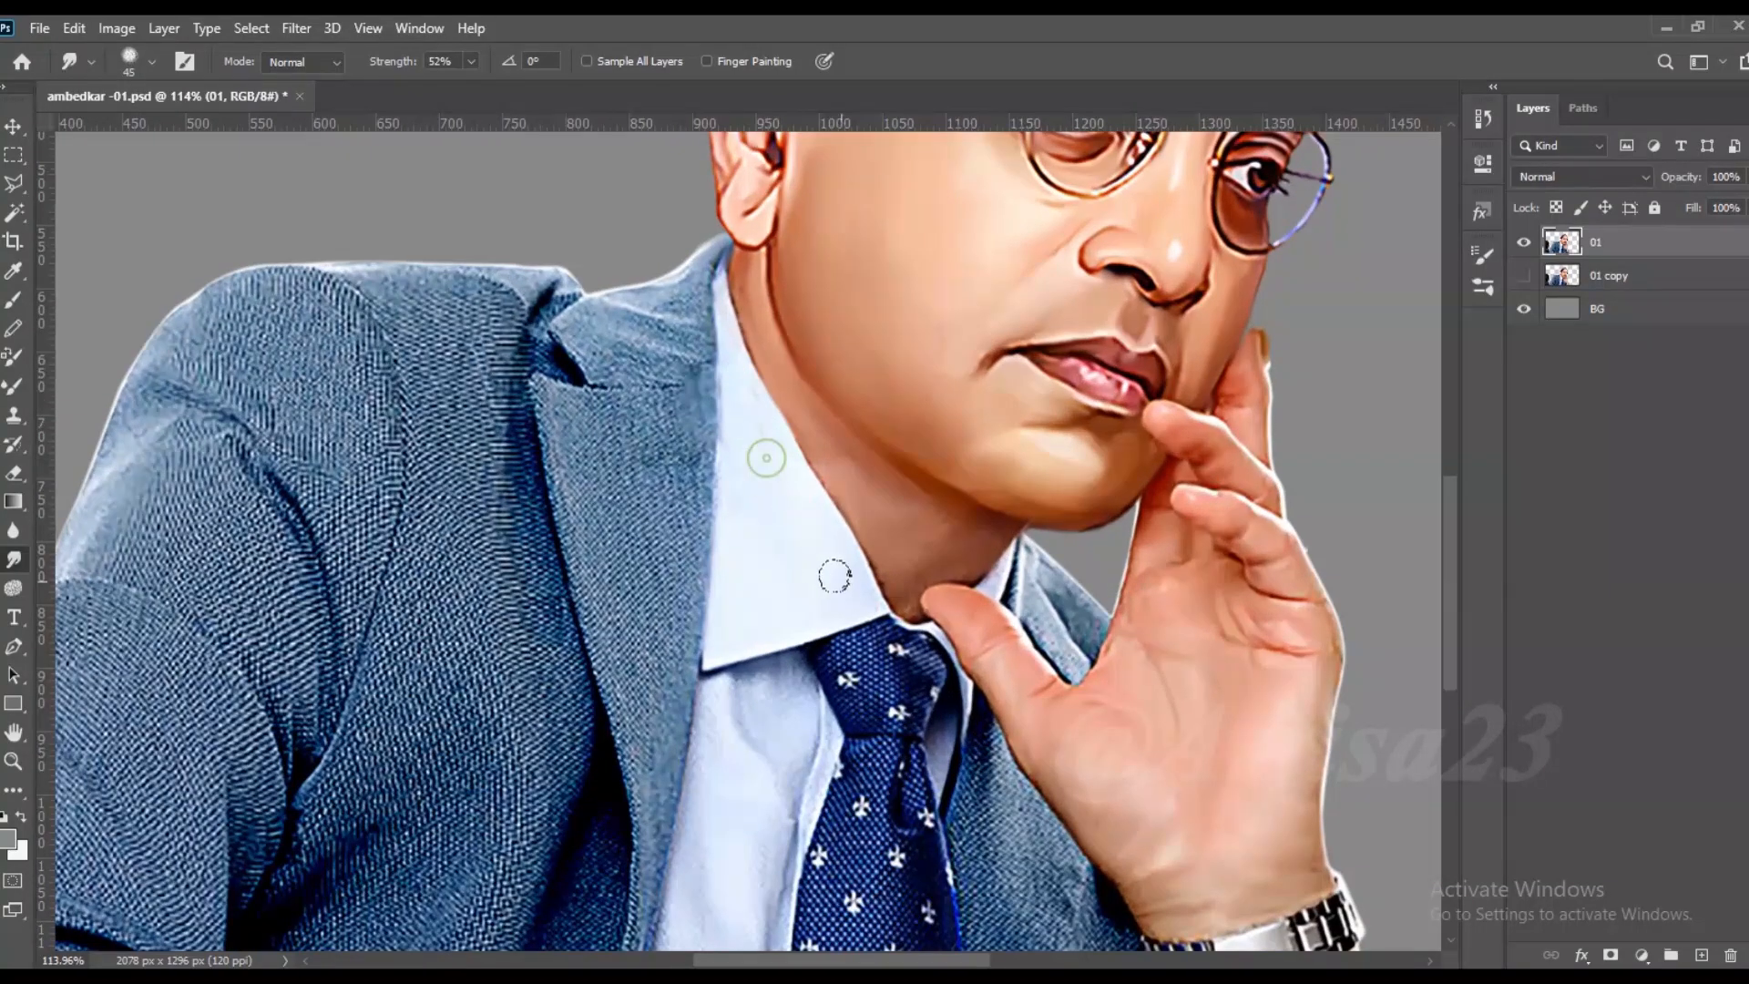
key(])
mouse_move(667, 503)
mouse_down()
mouse_move(637, 428)
mouse_move(667, 648)
mouse_move(563, 418)
mouse_up()
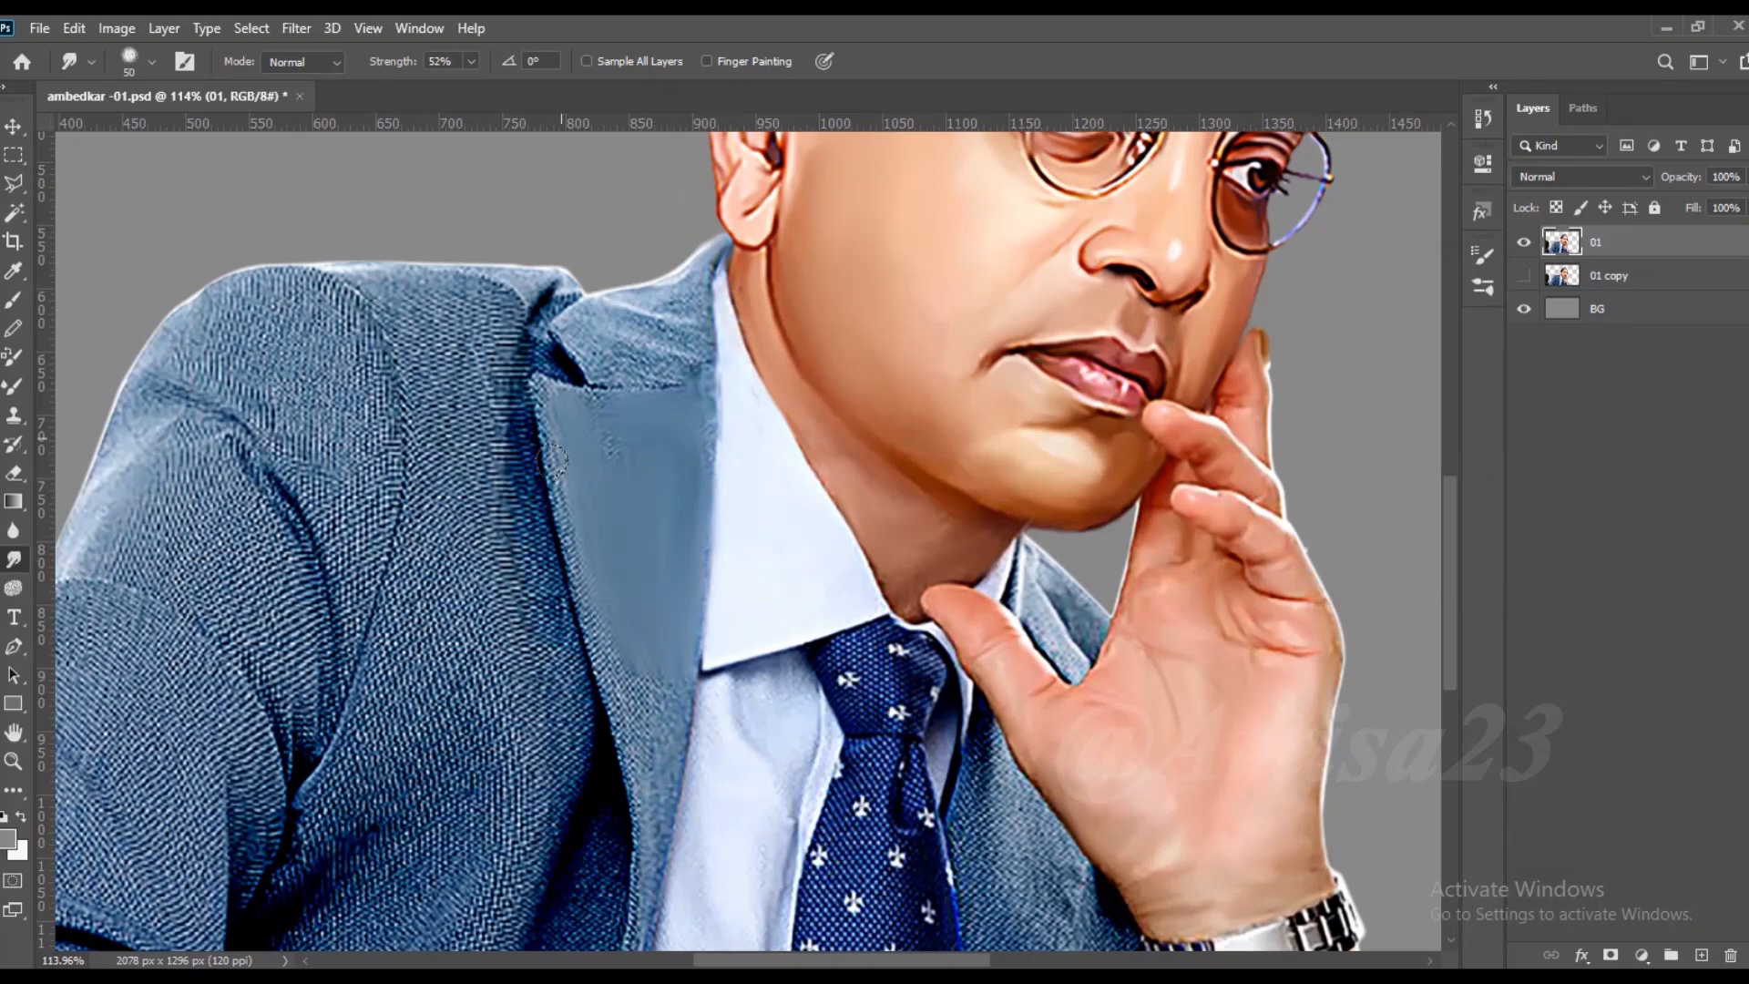
Step: Save the document under the new file name ambedkar -01a in Photoshop format
key(ctrl+s)
click(38, 28)
click(95, 288)
click(615, 712)
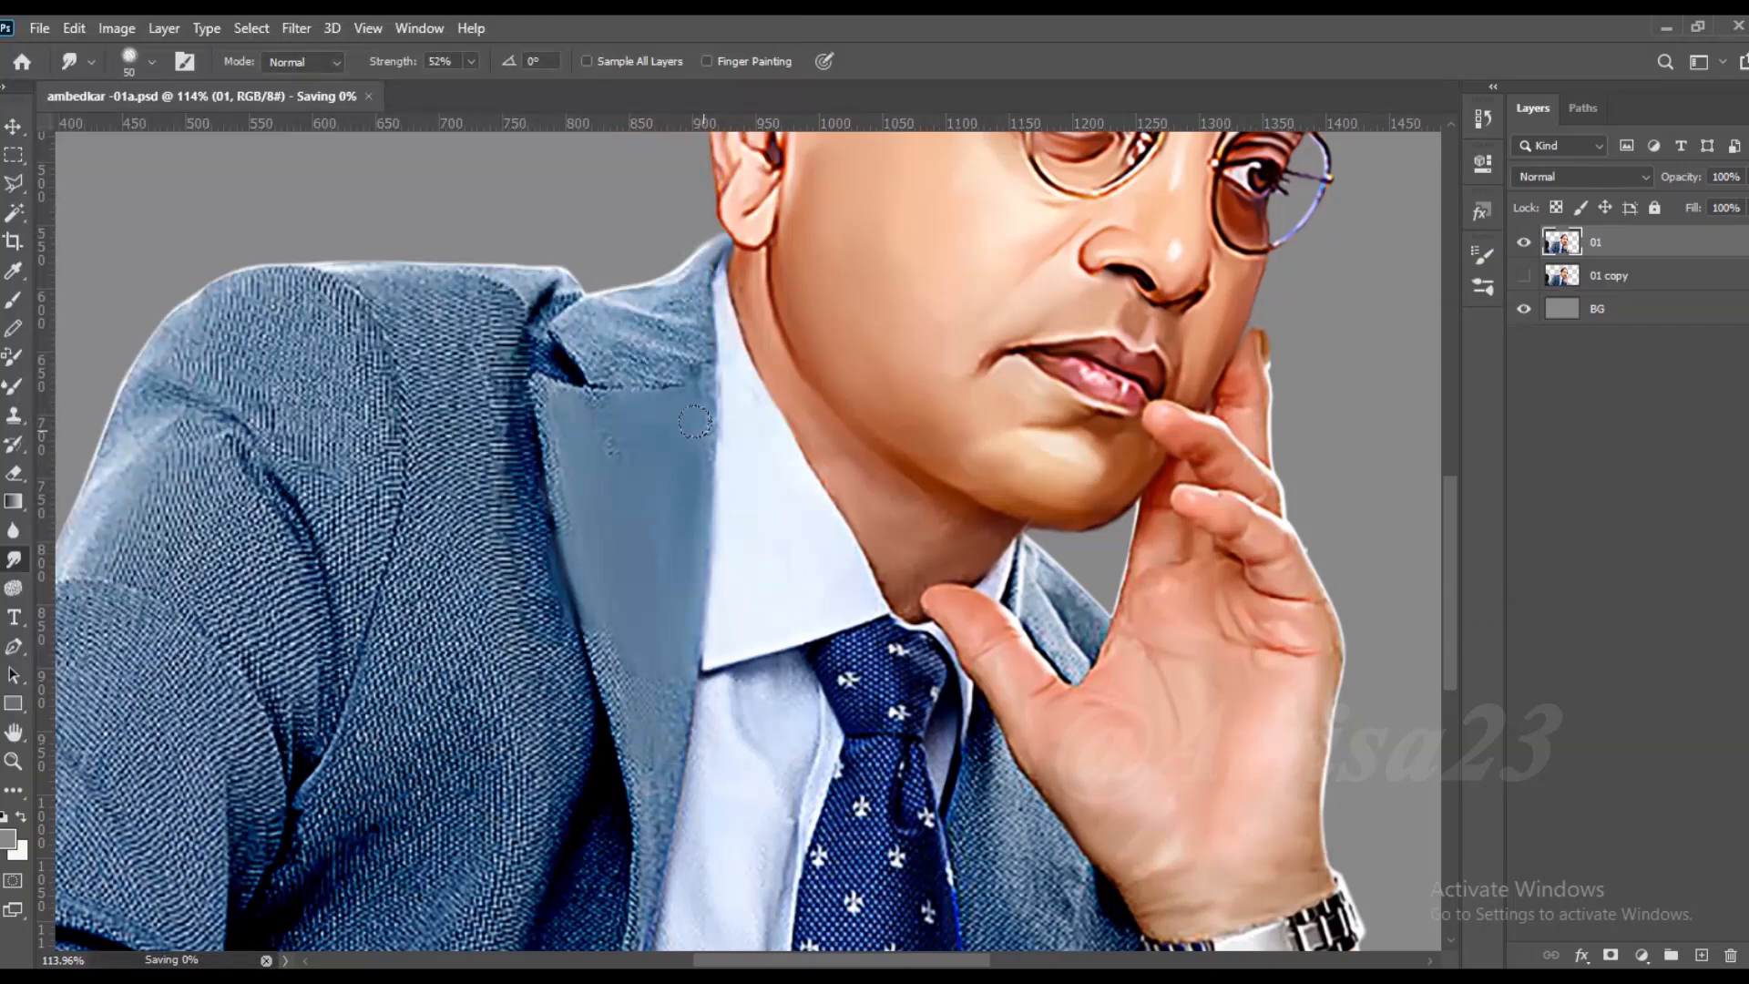
Step: Save another version of the document as ambedkar -01b in Photoshop format
scroll(820, 456, down, 2)
click(39, 29)
click(96, 288)
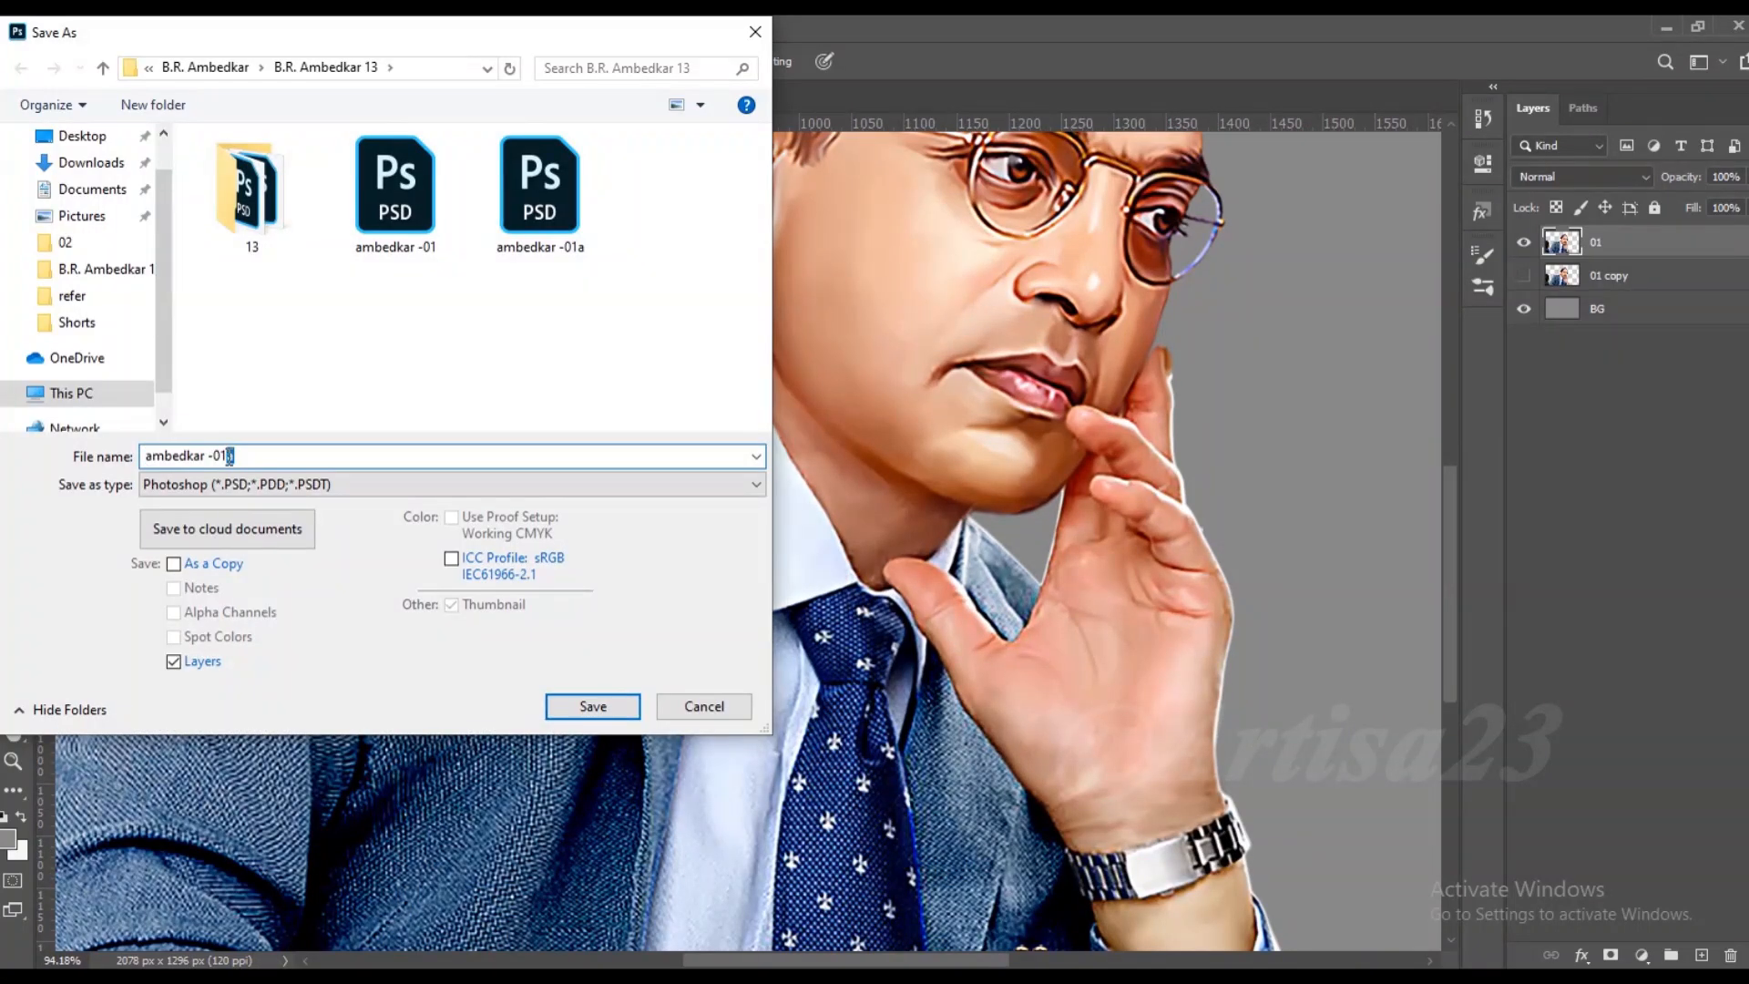
text(b)
click(612, 712)
Step: Smudge away the fabric texture on the jacket collar above the lapel notch, following its folds
scroll(671, 323, up, 9)
drag(602, 403, 687, 447)
drag(575, 433, 697, 468)
drag(515, 372, 621, 403)
drag(609, 332, 729, 408)
mouse_move(603, 301)
mouse_down()
mouse_move(727, 343)
mouse_move(761, 377)
mouse_up()
Step: Smooth the lapel notch, the dark fold beside it and the lapel's outer edge with a 20 to 30 pixel smudge brush
key(bracketleft)
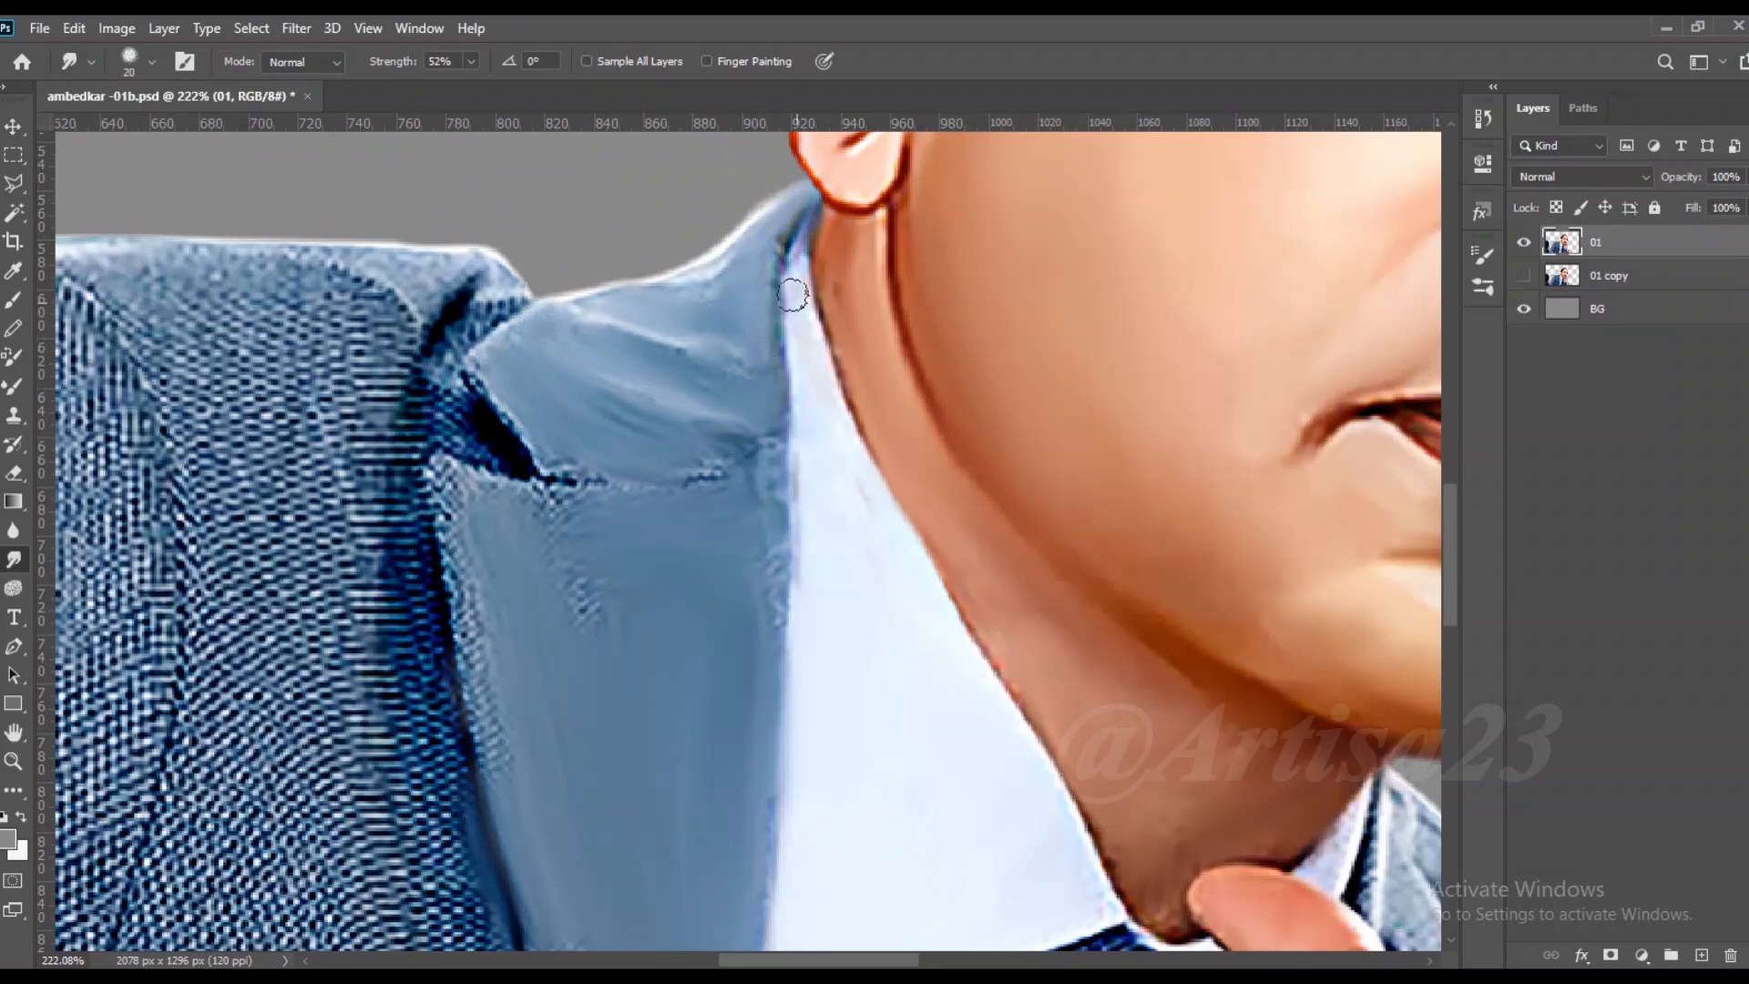
drag(603, 475, 437, 383)
drag(428, 301, 497, 401)
key(bracketright)
drag(428, 346, 401, 637)
drag(446, 492, 549, 669)
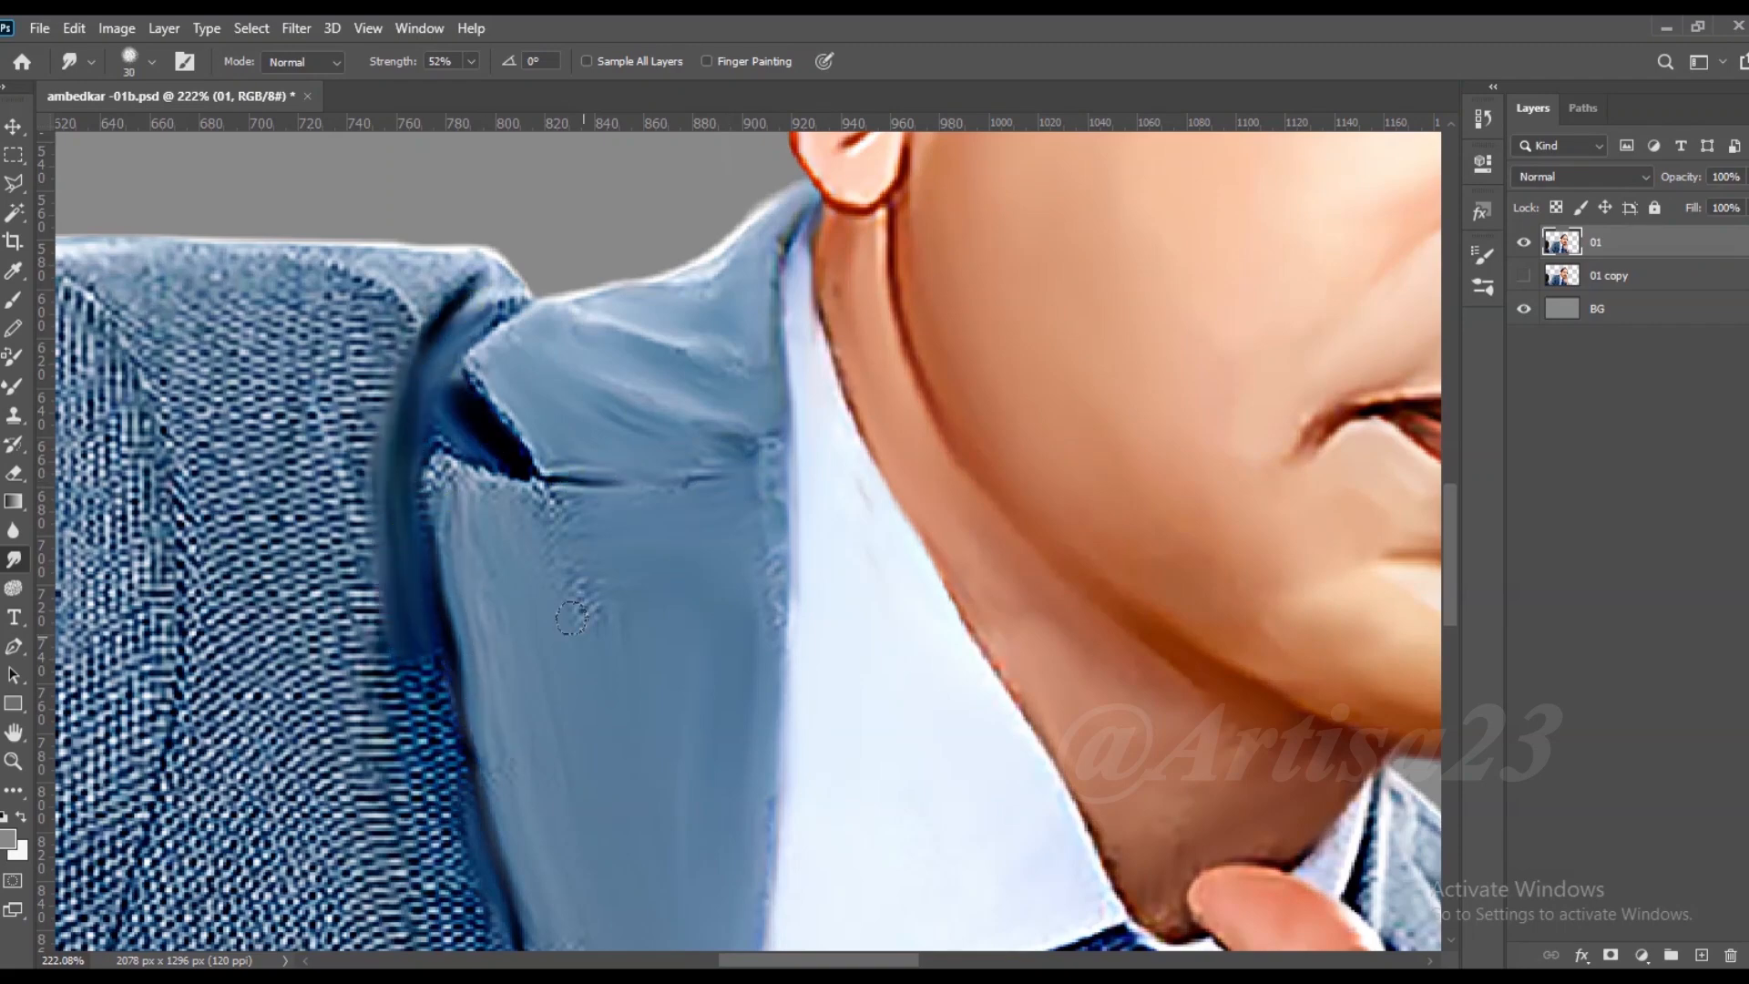
Step: Smudge the jacket's shoulder panel between the sleeve seam and the lapel, enlarging the brush to 50 pixels
key(bracketright)
key(bracketright)
drag(387, 346, 351, 638)
drag(301, 365, 283, 551)
drag(360, 328, 196, 274)
mouse_move(332, 273)
mouse_down()
mouse_move(428, 296)
mouse_move(282, 280)
mouse_up()
drag(260, 355, 250, 460)
scroll(228, 346, down, 3)
key(bracketright)
key(bracketright)
key(bracketright)
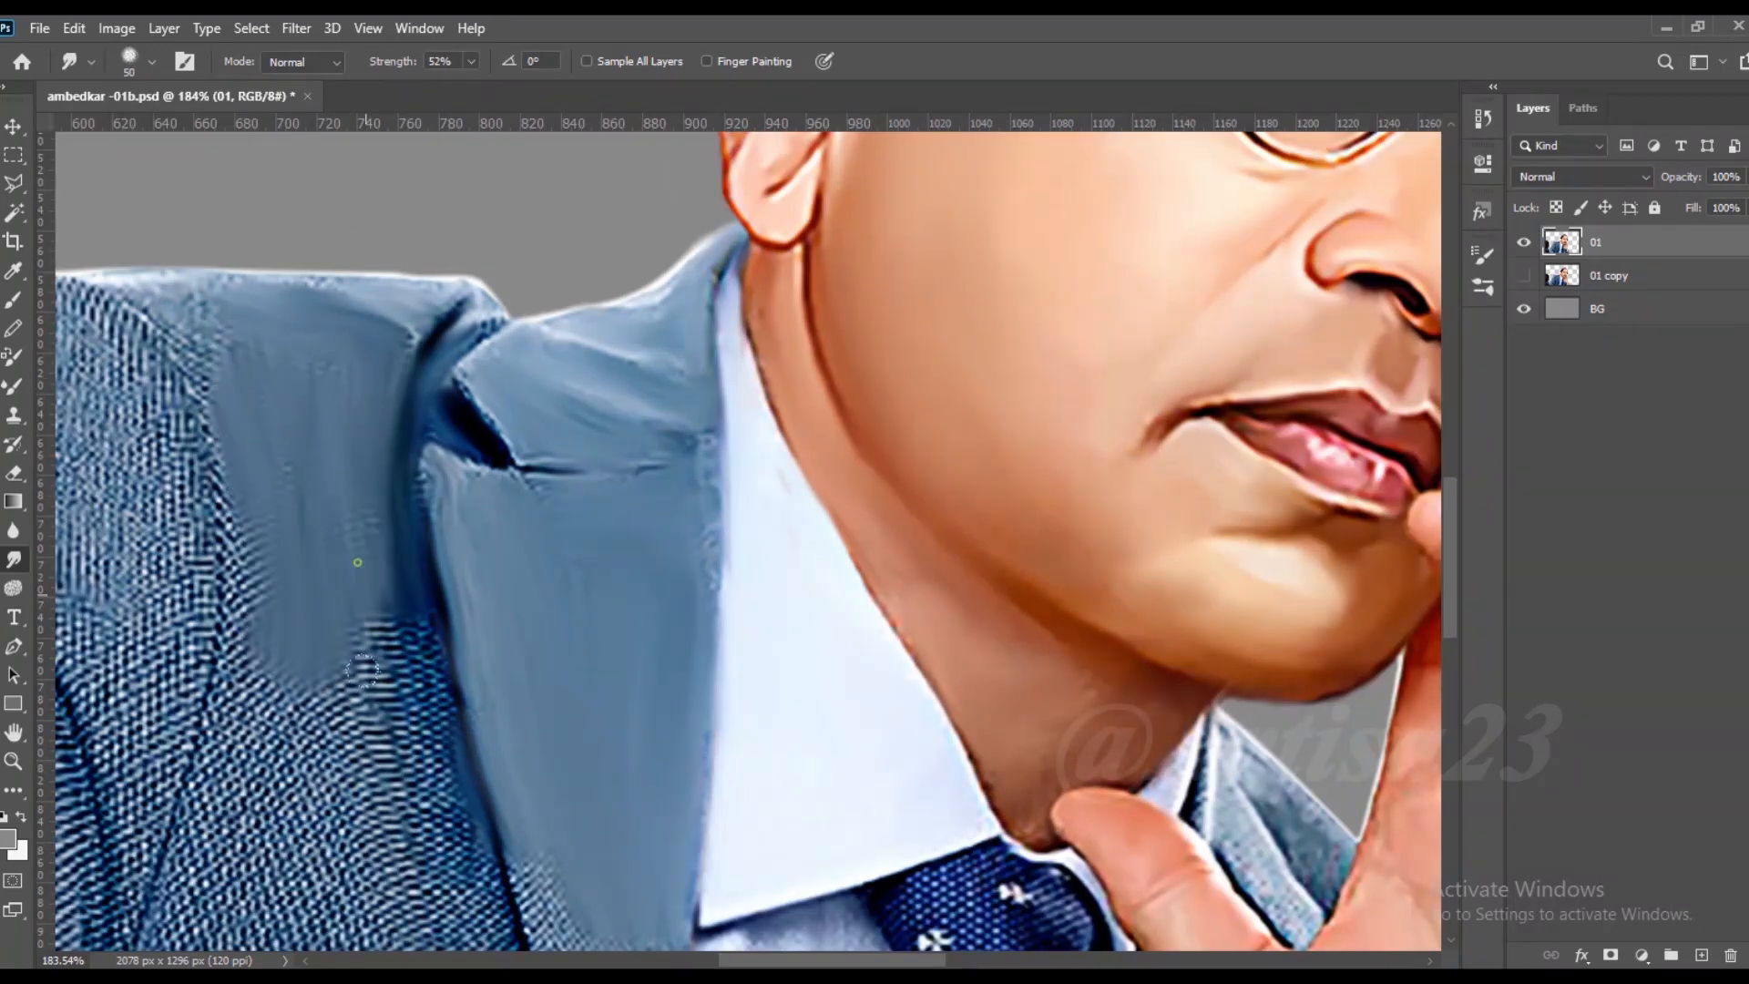
Step: Smooth the shirt just below the collar and the middle of the lapel with a 30 to 45 pixel smudge brush
scroll(410, 710, down, 1)
scroll(434, 729, up, 1)
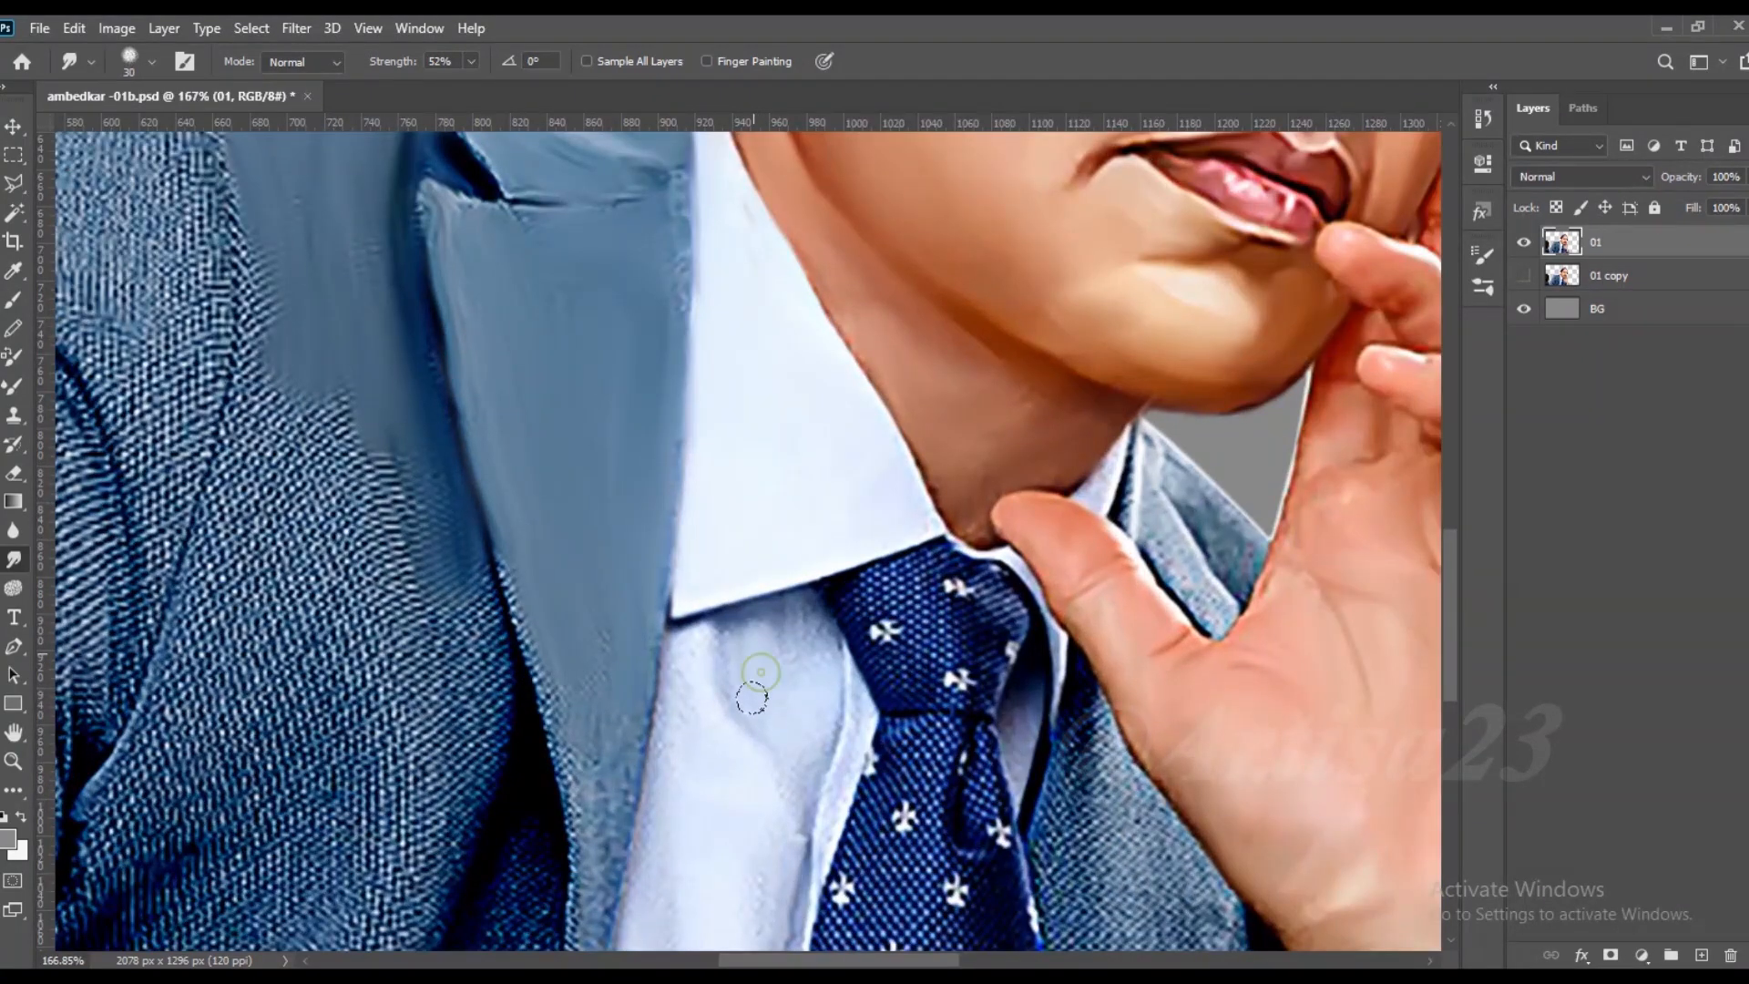
key(bracketright)
mouse_move(753, 698)
mouse_down()
mouse_move(815, 672)
mouse_move(788, 725)
mouse_up()
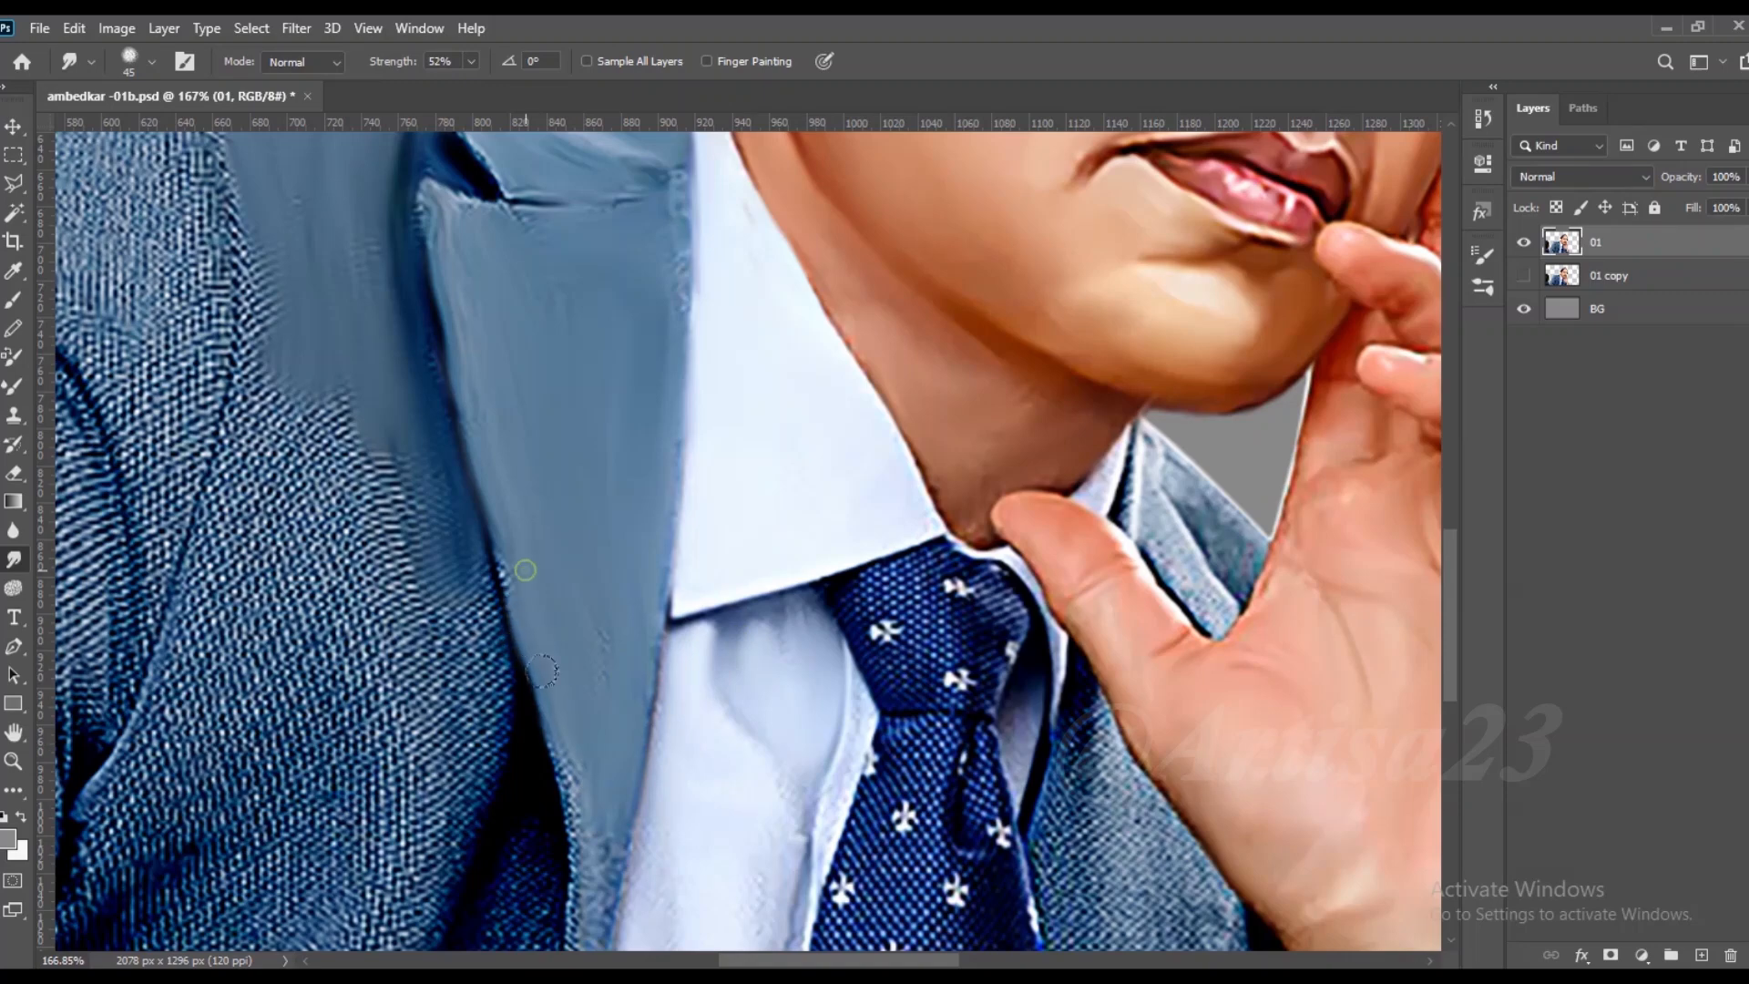
Step: Smudge the shirt front beside the tie down towards the image's lower edge with a 45 pixel brush
scroll(583, 619, down, 2)
drag(704, 641, 730, 684)
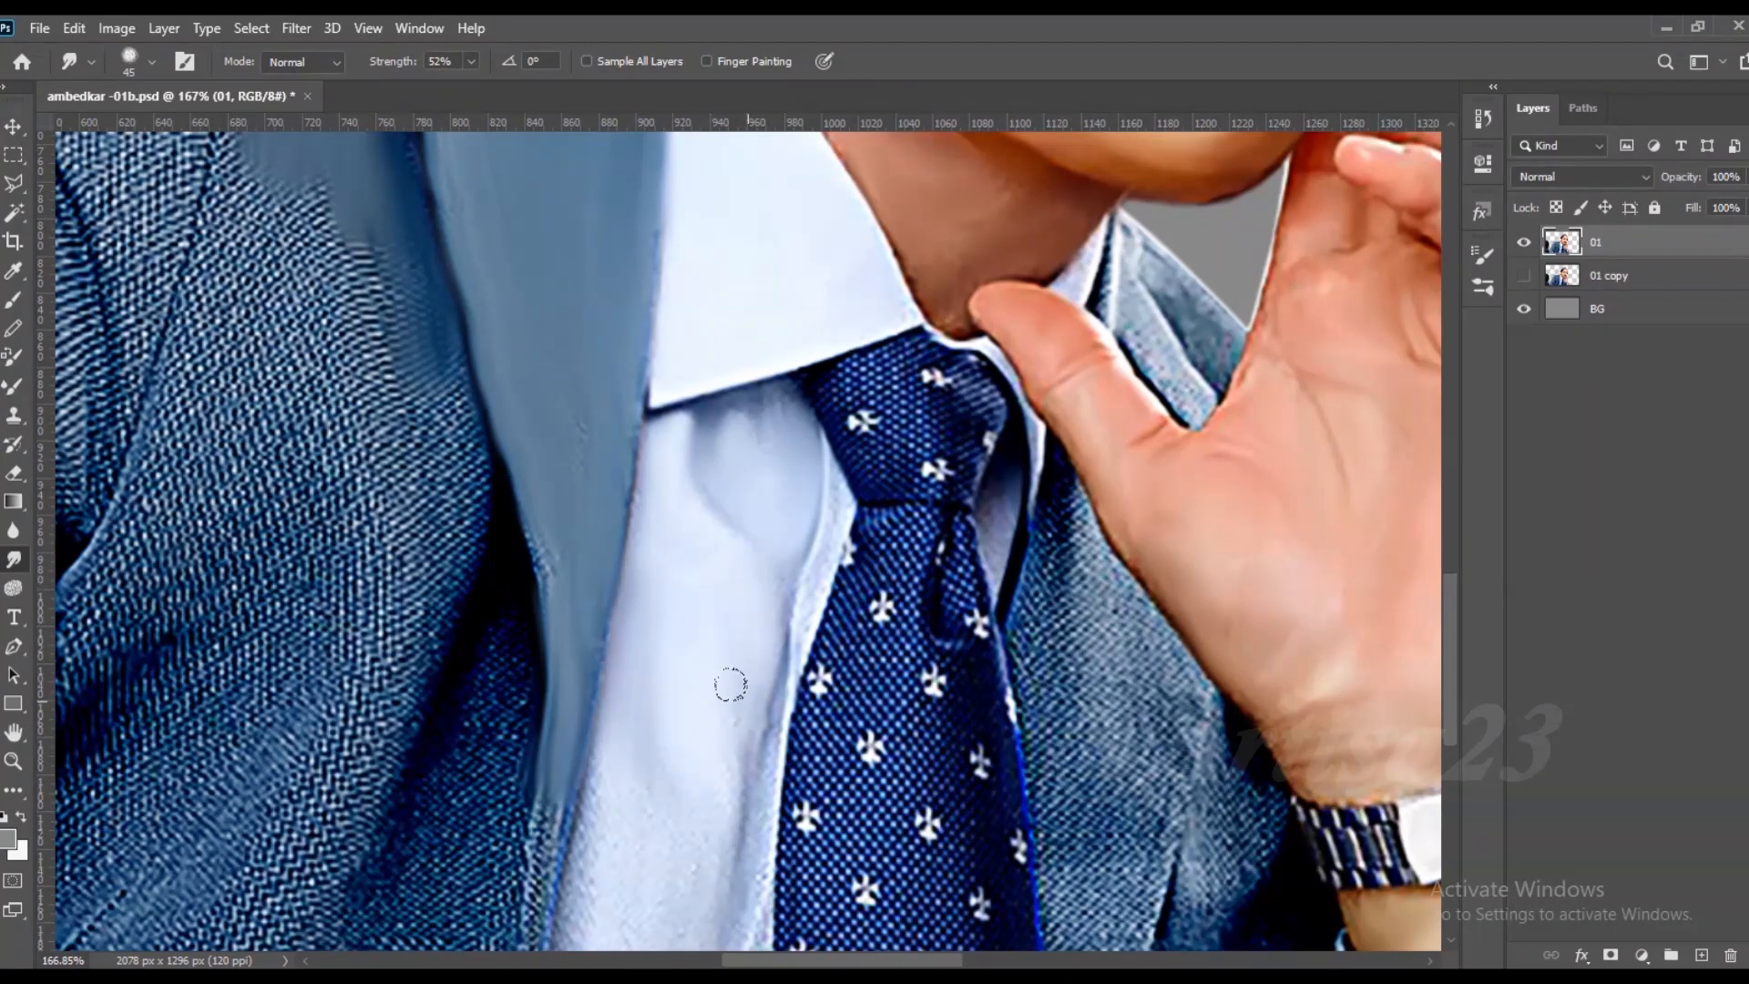
scroll(634, 815, down, 2)
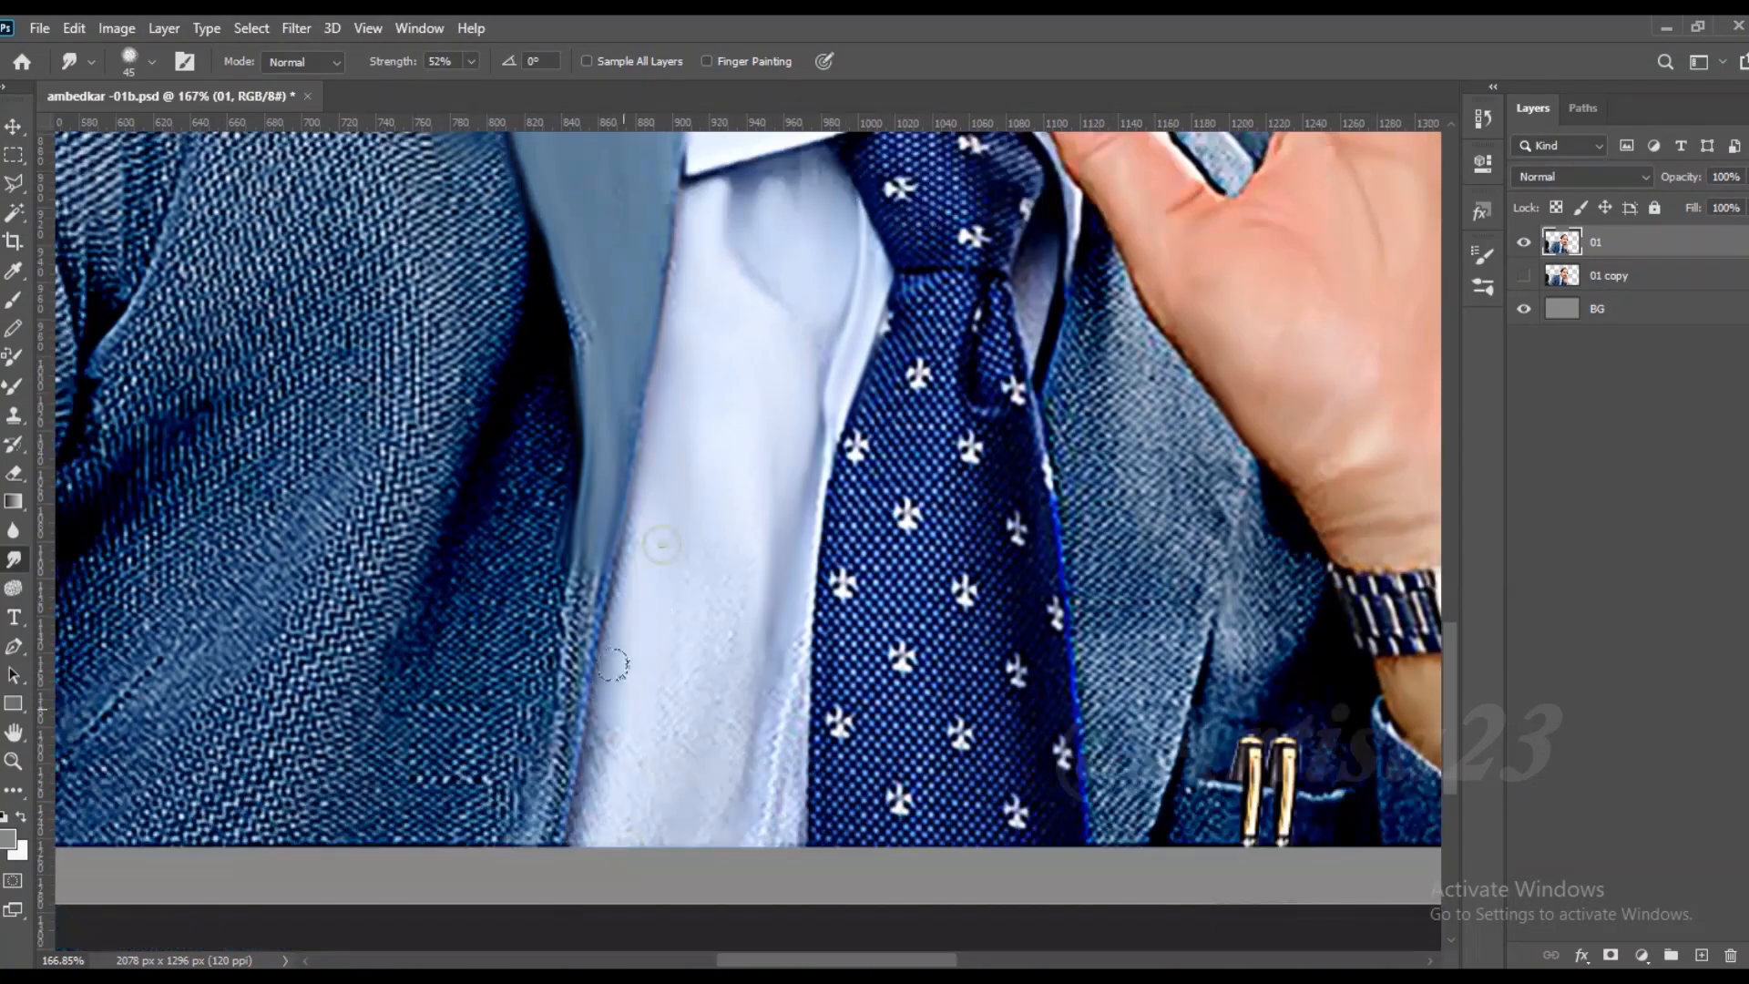
drag(767, 615, 775, 838)
drag(715, 756, 679, 851)
Step: Enlarge the smudge brush to 70 pixels and pull the lower ends of the shirt and lapel down past the image edge
scroll(736, 713, down, 3)
key(bracketright)
key(bracketright)
key(bracketright)
drag(668, 749, 638, 843)
drag(587, 764, 551, 843)
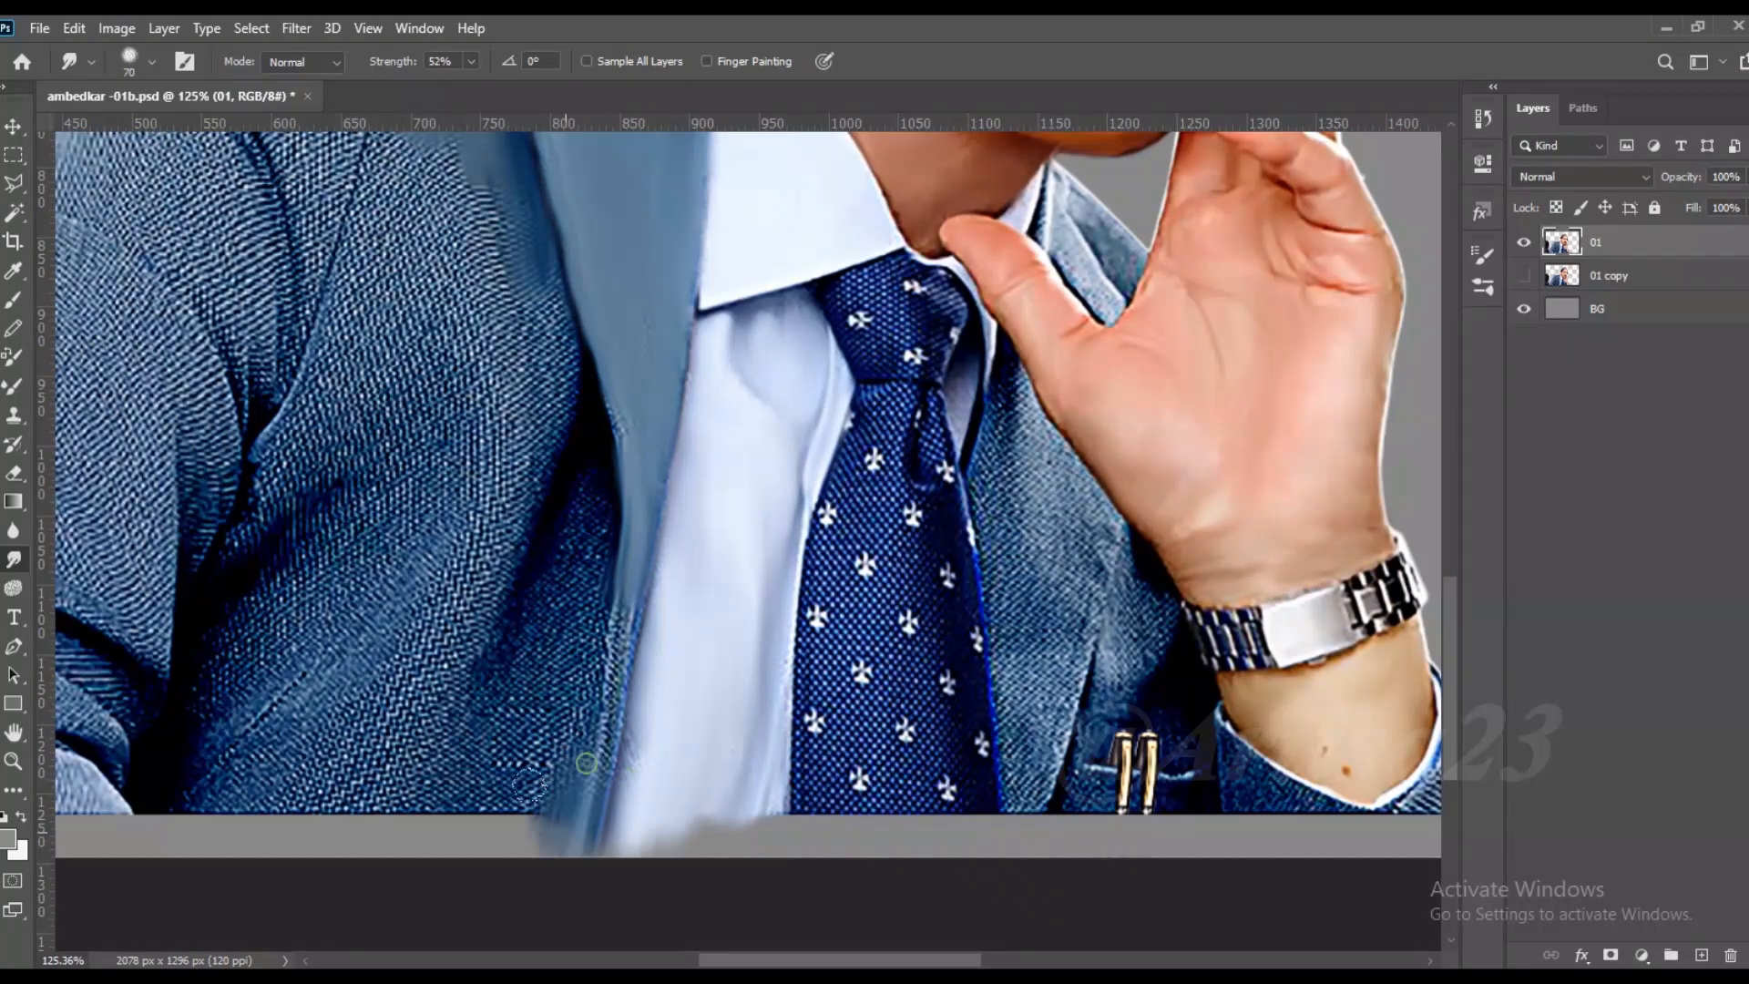
Step: Smudge the lower part of the jacket front down past the image edge, enlarging the brush to 80 pixels
drag(510, 761, 464, 839)
drag(555, 620, 597, 825)
drag(496, 697, 428, 847)
drag(383, 742, 273, 847)
drag(301, 783, 183, 851)
key(bracketright)
key(bracketright)
key(bracketleft)
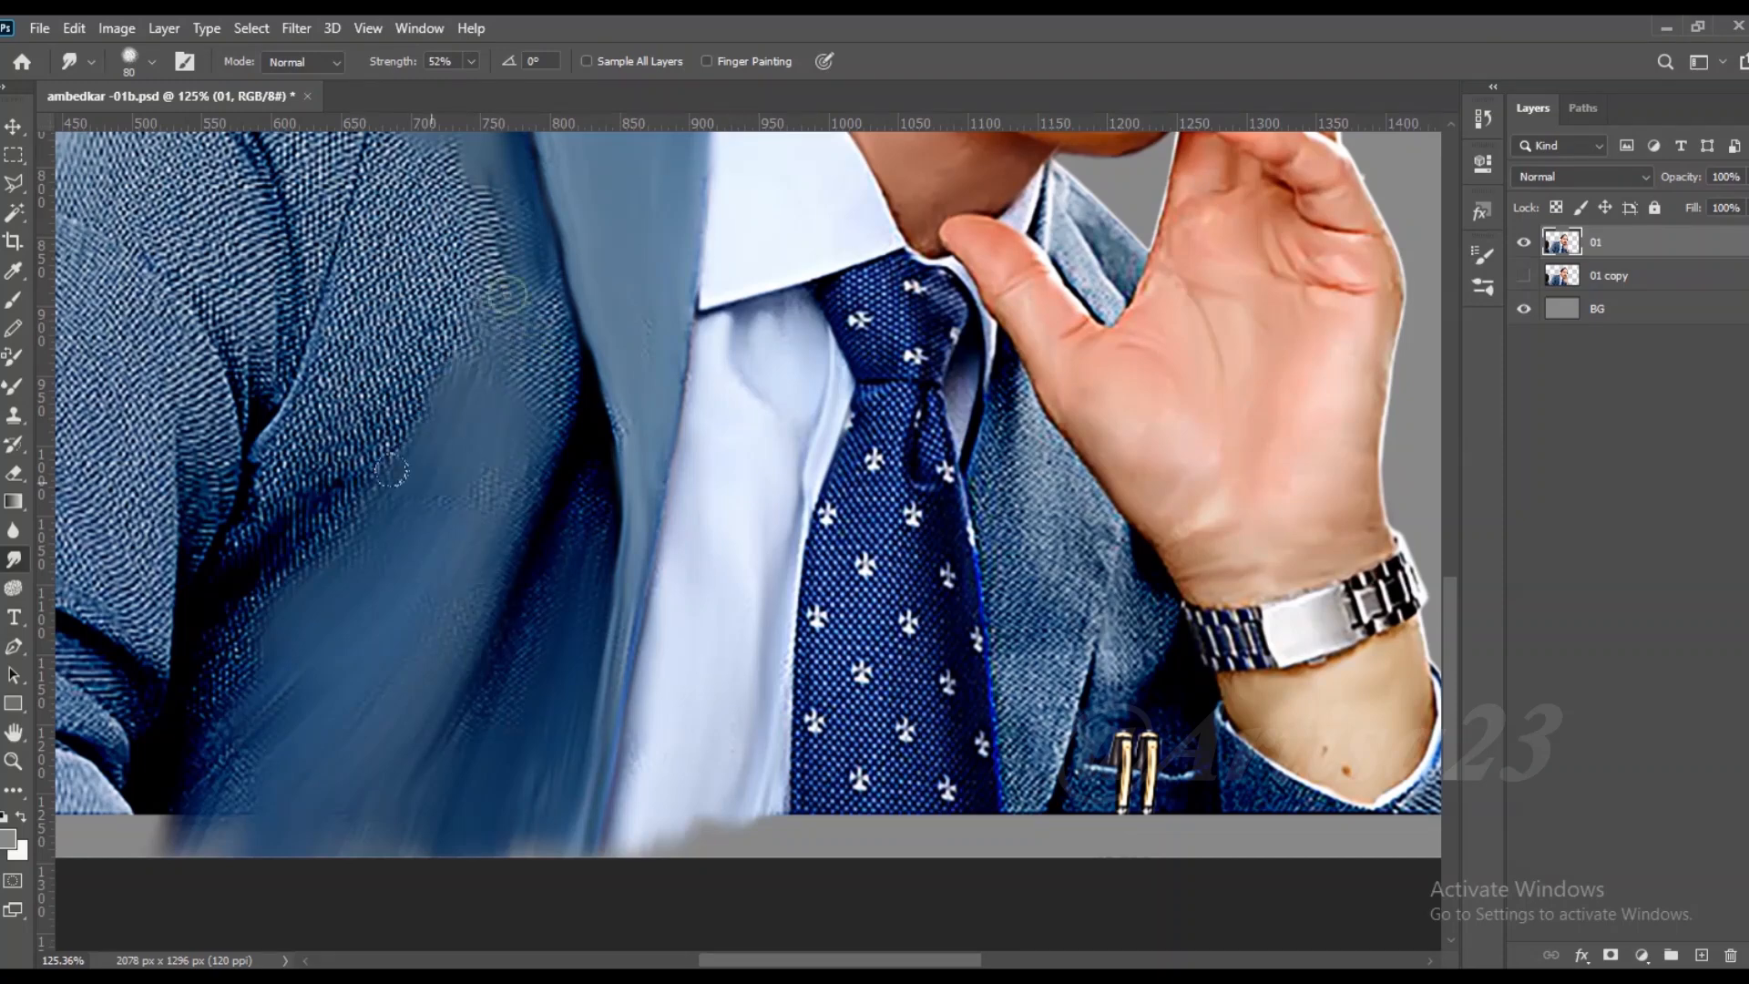
Step: Smooth the fabric texture and folds of the jacket front between the sleeve and the lapel with progressively smaller smudge brushes
scroll(455, 547, up, 2)
drag(497, 412, 492, 583)
drag(510, 392, 520, 487)
mouse_move(460, 360)
mouse_down()
mouse_move(442, 328)
mouse_move(433, 583)
mouse_up()
key(bracketleft)
key(bracketleft)
drag(588, 535, 569, 626)
drag(474, 583, 383, 728)
drag(419, 592, 346, 756)
key(bracketleft)
drag(423, 437, 364, 601)
drag(382, 538, 328, 674)
drag(447, 401, 320, 724)
Step: Smudge the jacket along the armhole seam and the upper sleeve folds, ending with a 35 pixel brush
scroll(321, 724, up, 3)
key(bracketleft)
drag(442, 383, 431, 608)
key(bracketright)
drag(392, 456, 405, 583)
drag(364, 528, 378, 632)
drag(296, 510, 351, 620)
mouse_move(291, 442)
mouse_down()
mouse_move(341, 519)
mouse_move(364, 519)
mouse_up()
mouse_move(337, 378)
mouse_down()
mouse_move(371, 439)
mouse_move(342, 437)
mouse_move(268, 497)
mouse_up()
mouse_move(381, 729)
mouse_down()
mouse_move(330, 598)
mouse_move(292, 779)
mouse_move(182, 583)
mouse_move(233, 547)
mouse_move(282, 616)
mouse_up()
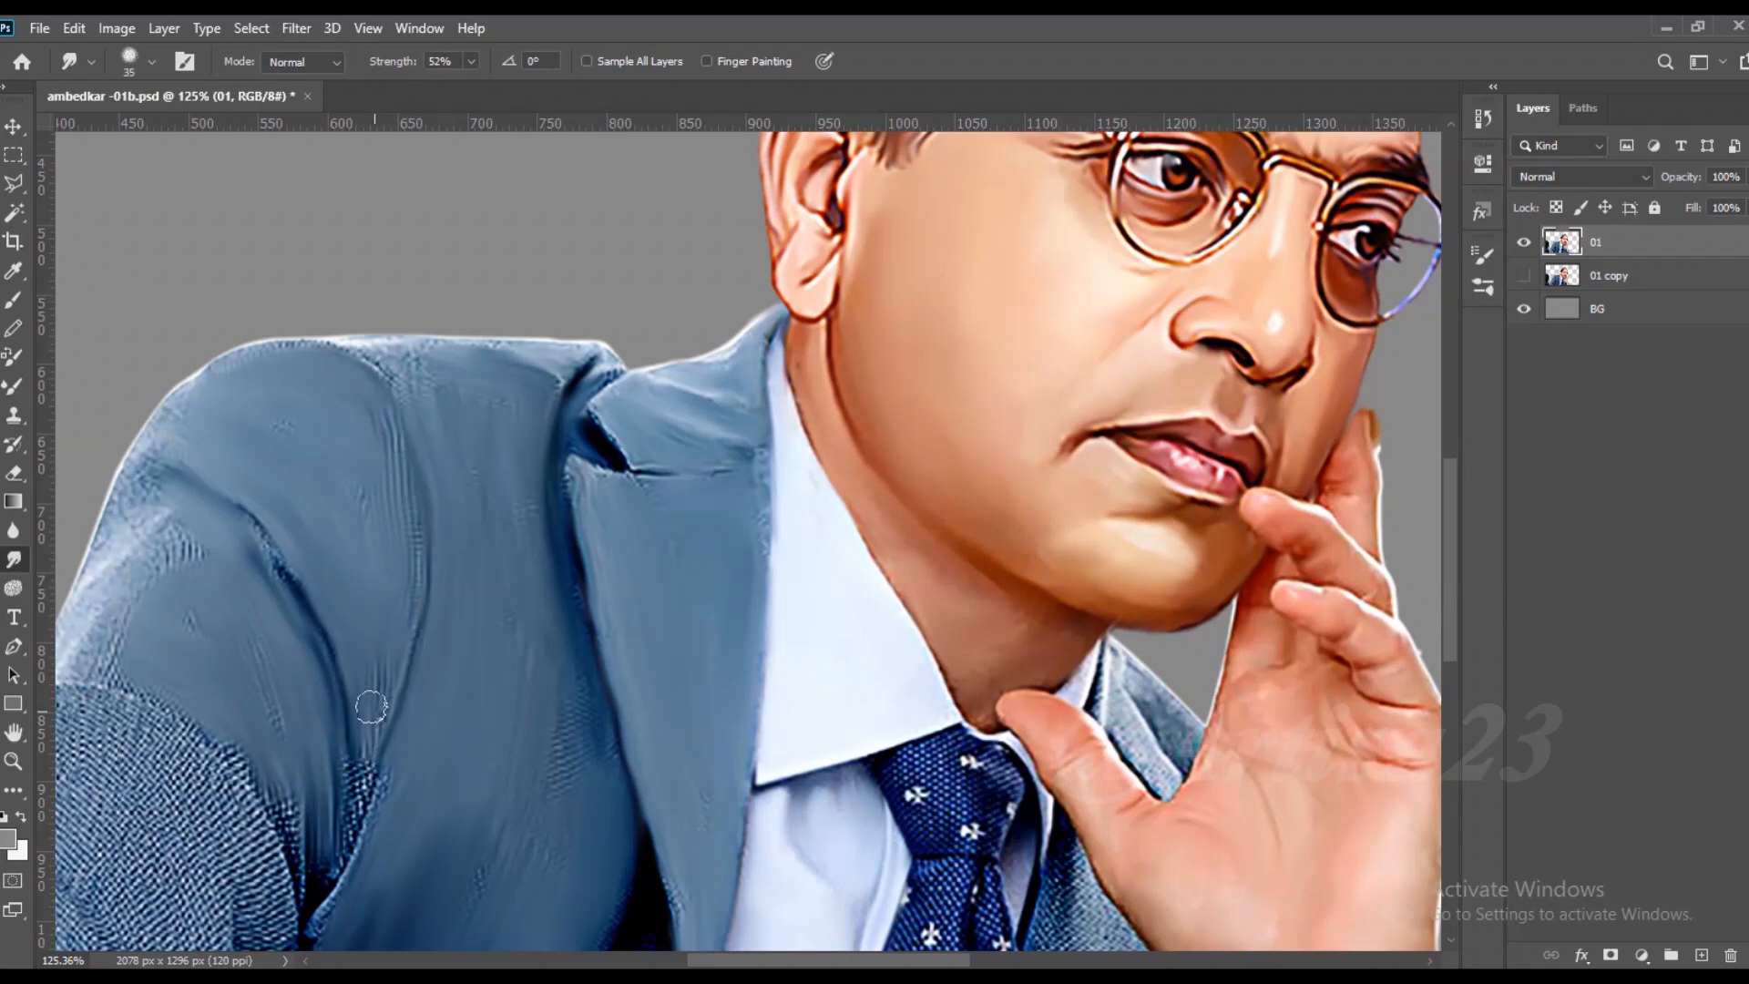
scroll(273, 656, left, 5)
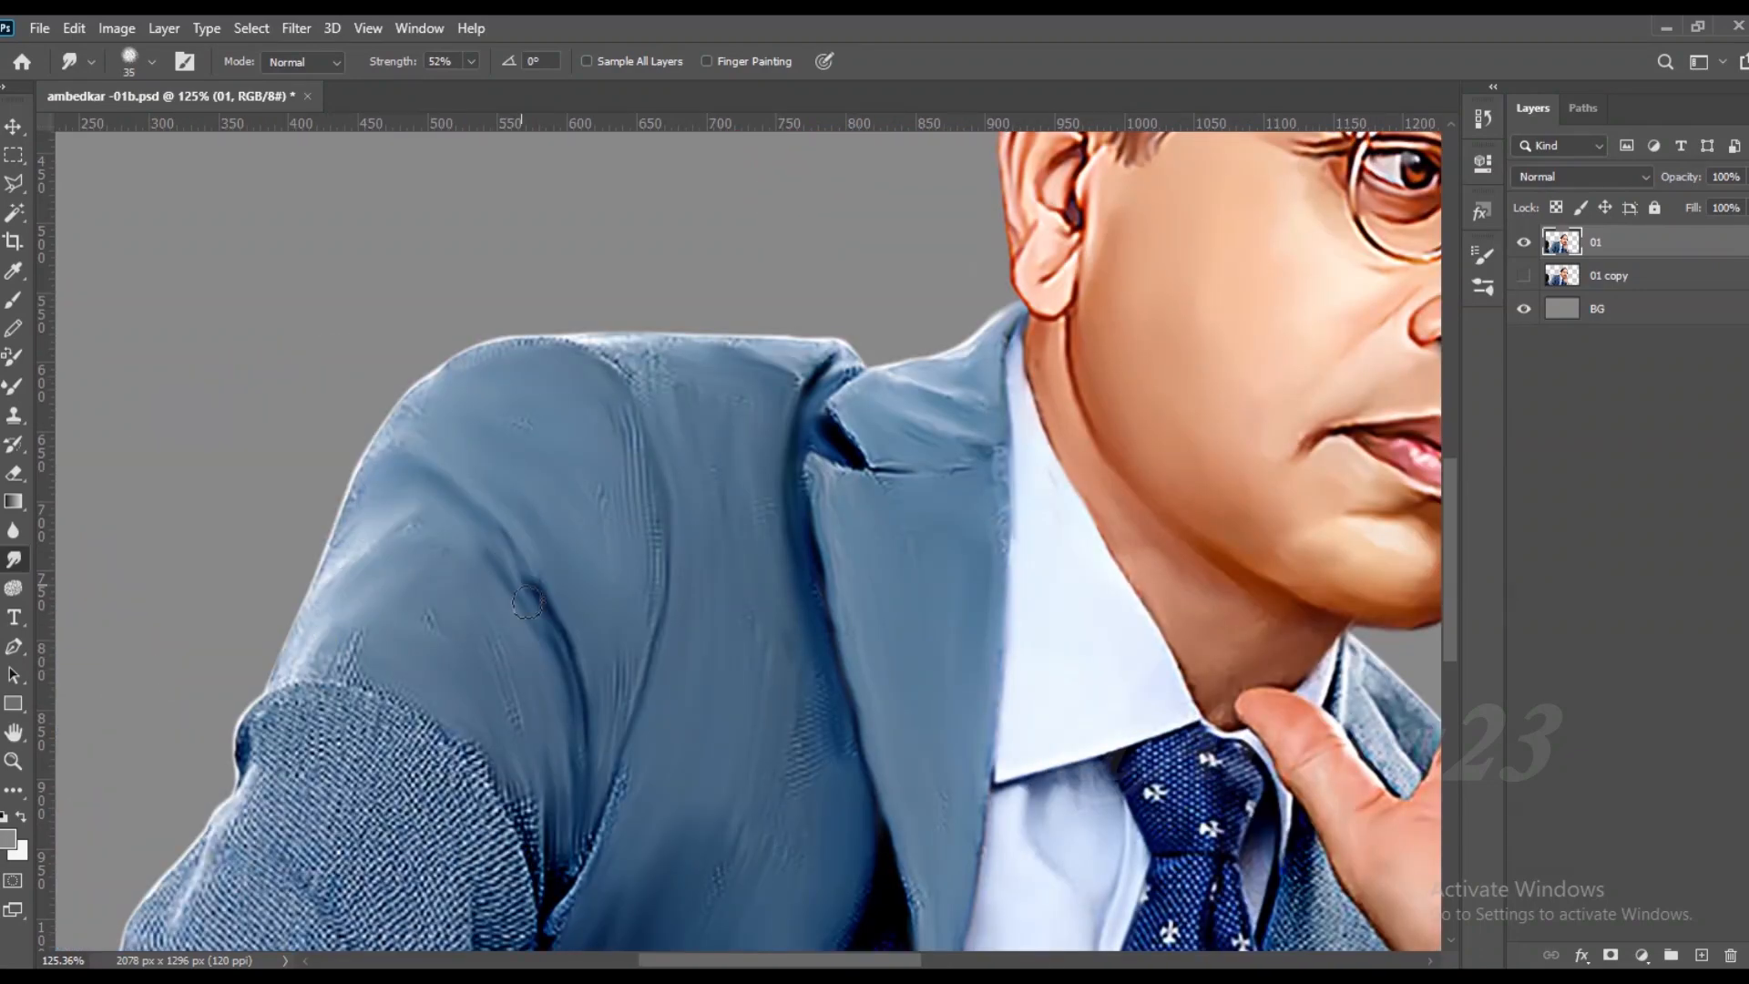
Step: Smooth the fabric texture and folds of the sleeve from the elbow down to the forearm with the Smudge tool
scroll(464, 734, down, 4)
mouse_move(489, 796)
mouse_down()
mouse_move(401, 583)
mouse_move(422, 578)
mouse_move(455, 693)
mouse_move(363, 711)
mouse_move(456, 874)
mouse_move(519, 674)
mouse_move(484, 897)
mouse_move(328, 802)
mouse_move(256, 633)
mouse_move(244, 788)
mouse_move(196, 816)
mouse_move(228, 856)
mouse_up()
key(bracketright)
key(bracketright)
key(bracketleft)
key(bracketleft)
mouse_move(228, 856)
mouse_down()
mouse_move(337, 656)
mouse_move(267, 675)
mouse_move(524, 810)
mouse_move(252, 654)
mouse_up()
key(bracketleft)
key(bracketright)
mouse_move(357, 825)
mouse_down()
mouse_move(431, 623)
mouse_move(291, 593)
mouse_move(547, 620)
mouse_move(346, 693)
mouse_move(520, 720)
mouse_up()
Step: Pull the lower end of the sleeve and the dark gap beside it past the image edge with 70 to 80 pixel brushes
key(bracketright)
key(bracketright)
key(bracketright)
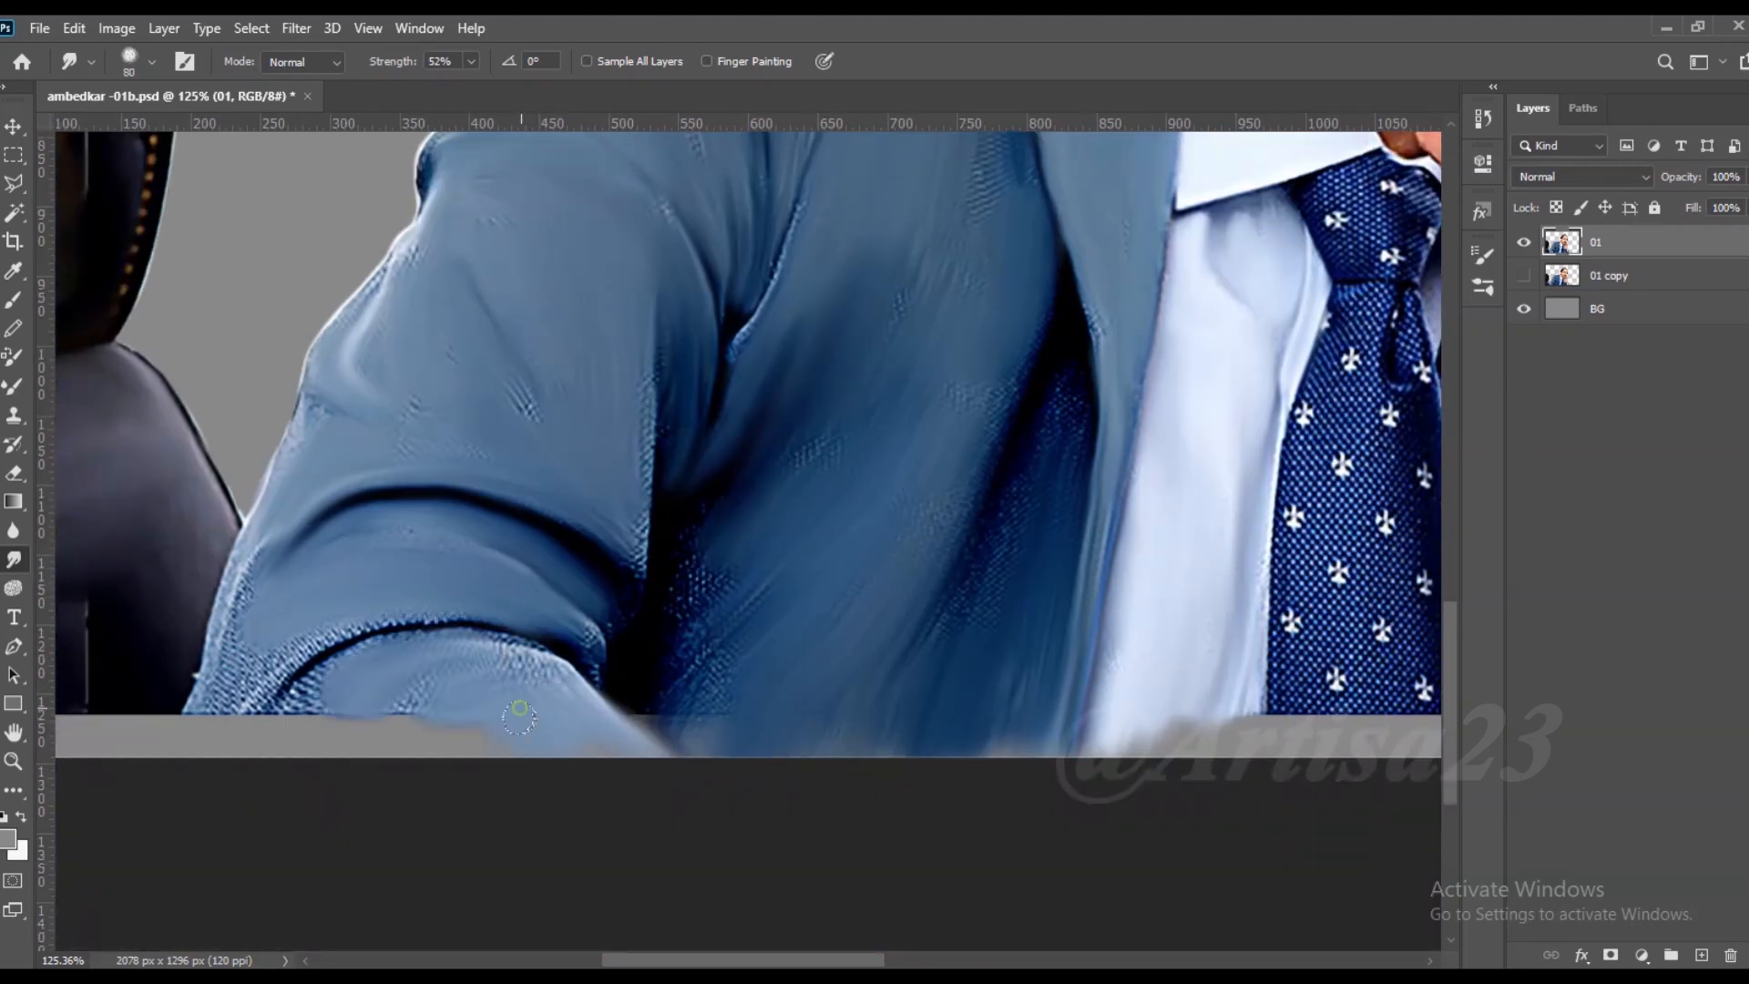
mouse_move(337, 670)
mouse_down()
mouse_move(257, 725)
mouse_move(220, 720)
mouse_move(195, 788)
mouse_up()
key(bracketleft)
drag(692, 672, 749, 784)
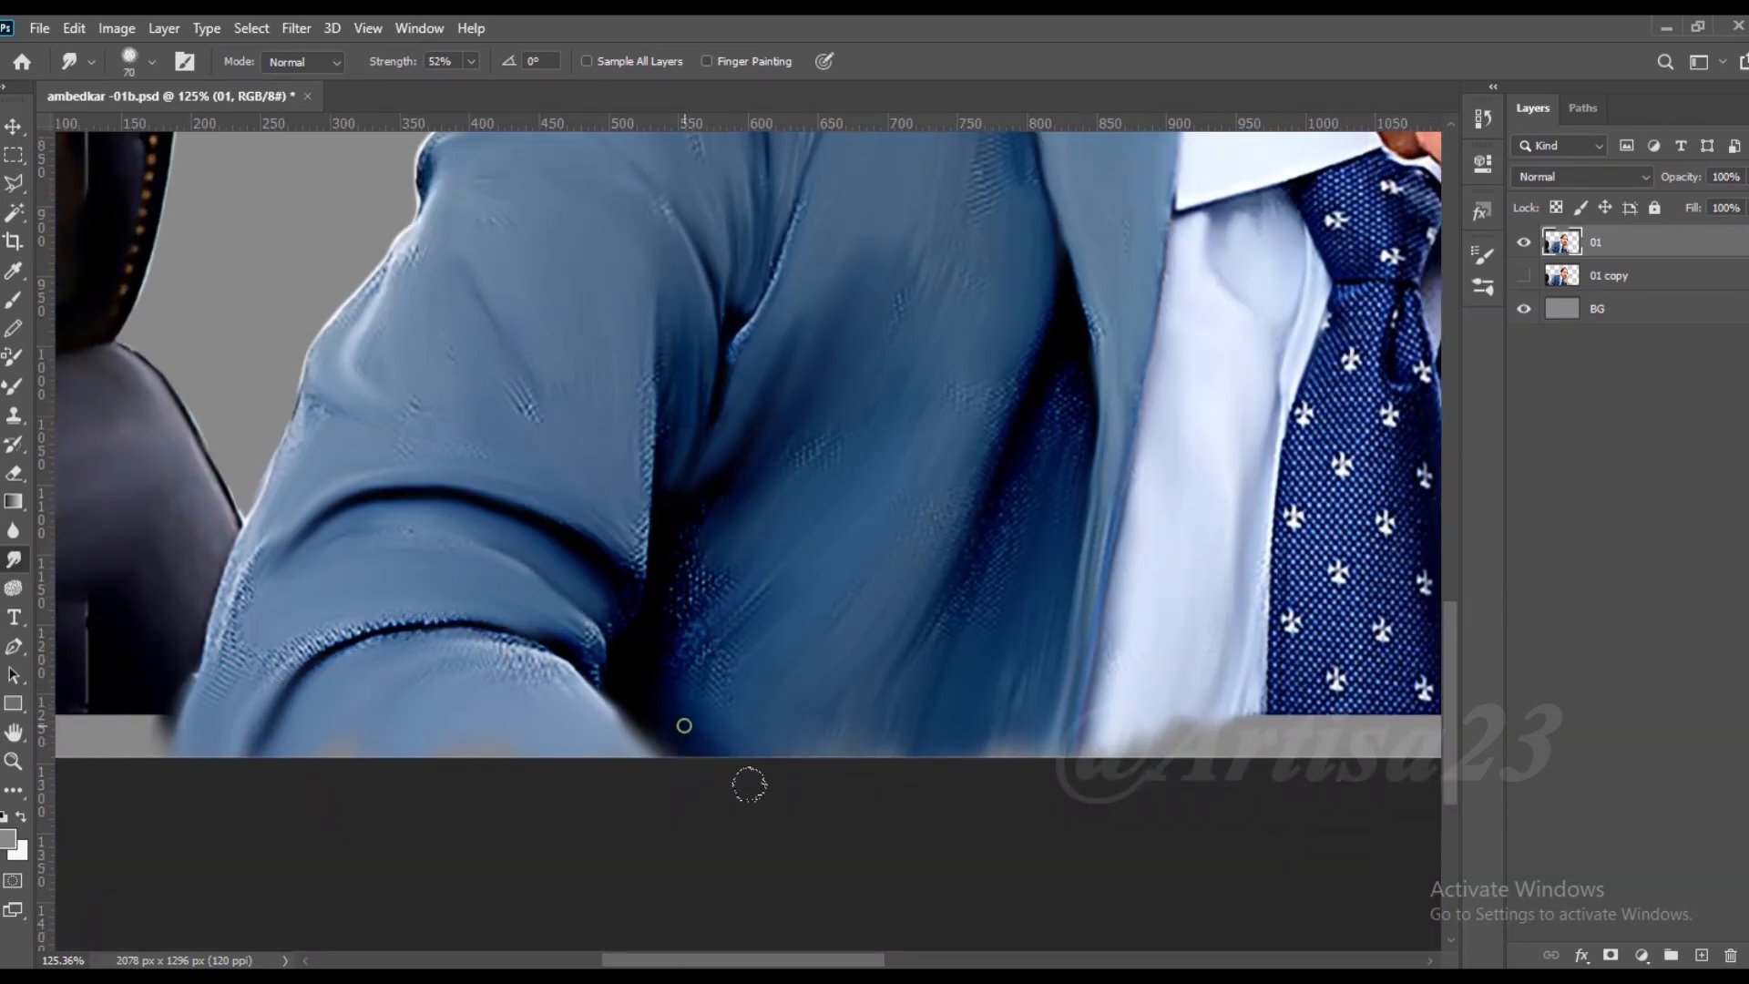
Step: Smudge the lower ends of the jacket front and shirt down past the image edge as far as the tie
drag(679, 731, 720, 564)
key(bracketright)
mouse_move(720, 565)
mouse_down()
mouse_move(839, 719)
mouse_move(1038, 761)
mouse_up()
drag(1175, 710, 1203, 752)
mouse_move(1257, 697)
mouse_down()
mouse_move(1289, 747)
mouse_move(1225, 765)
mouse_up()
drag(1164, 704, 1139, 743)
drag(1111, 678, 1119, 749)
drag(987, 746, 976, 773)
drag(1292, 700, 1321, 745)
drag(1343, 646, 999, 698)
scroll(802, 638, down, 5)
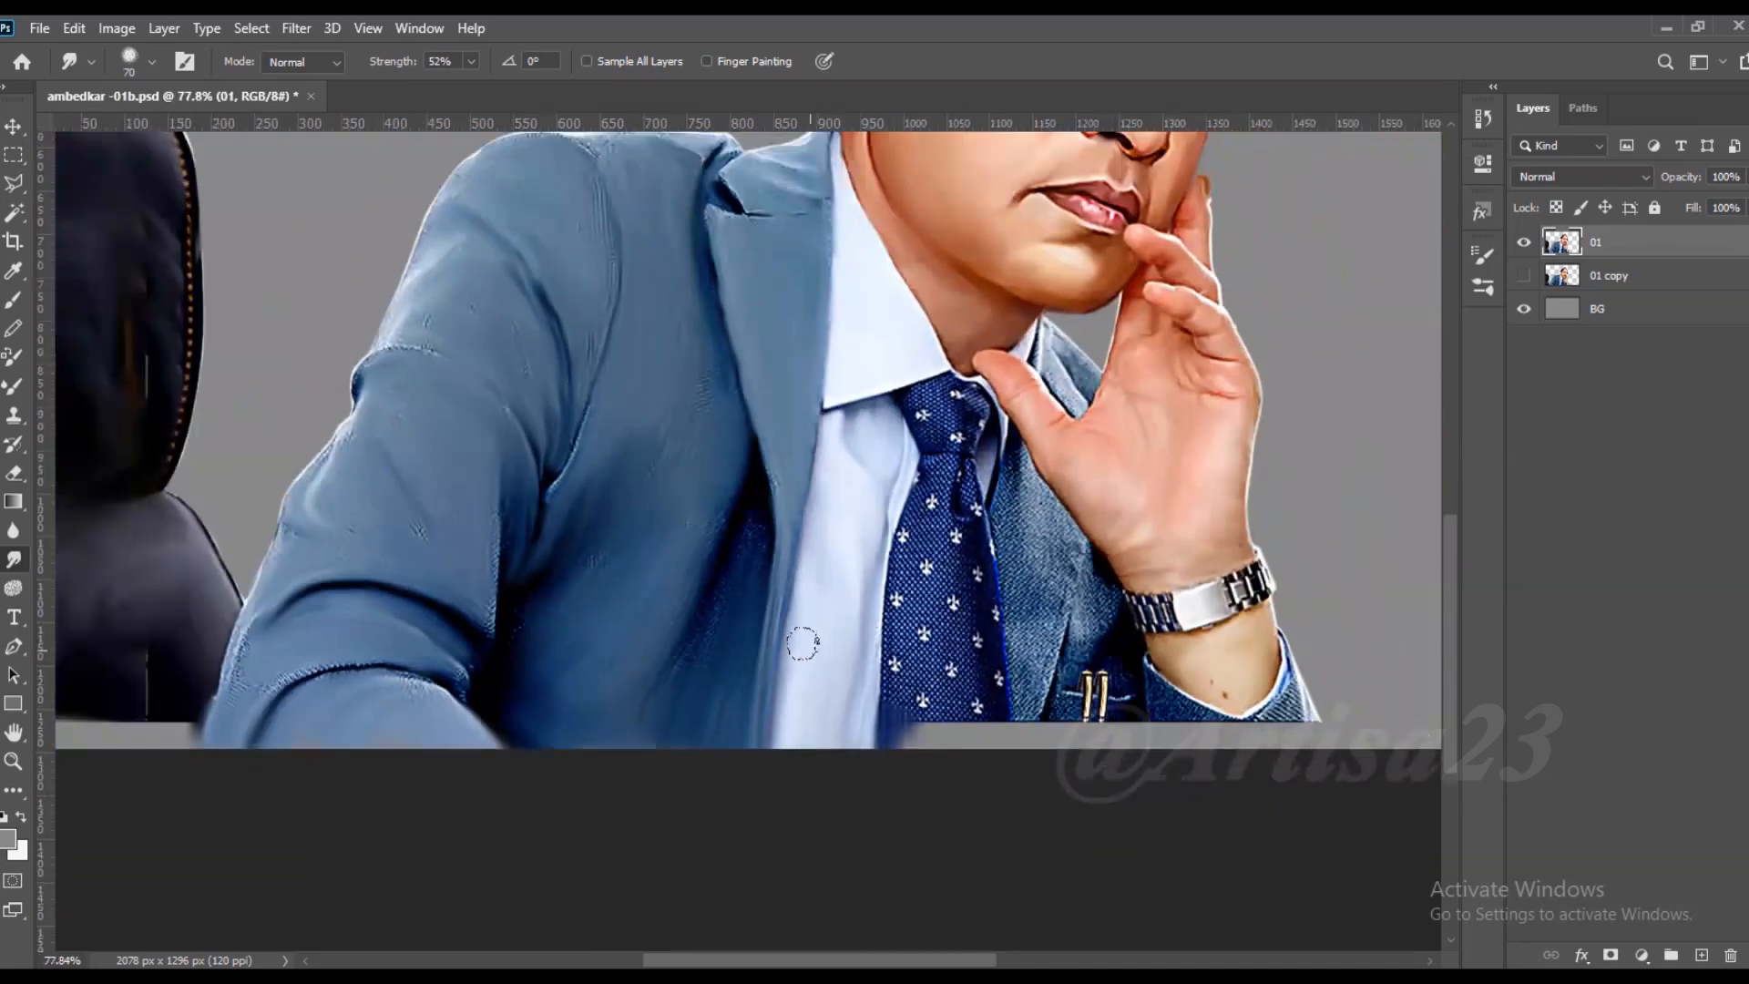
Step: Smooth the lapel between the tie and the raised hand by smudging along its length with a larger brush
scroll(1047, 528, up, 9)
drag(884, 302, 880, 387)
mouse_move(936, 357)
mouse_down()
mouse_move(913, 492)
mouse_move(984, 446)
mouse_up()
key(bracketright)
key(bracketright)
key(bracketright)
mouse_move(989, 410)
mouse_down()
mouse_move(1043, 511)
mouse_move(1043, 601)
mouse_up()
drag(966, 464, 986, 577)
drag(939, 501, 952, 606)
drag(934, 601, 970, 725)
drag(997, 583, 993, 733)
drag(1084, 519, 1030, 775)
drag(1024, 697, 997, 820)
Step: Pull the lower end of the lapel beside the tie past the image edge with a smaller smudge brush
key(bracketleft)
key(bracketleft)
drag(945, 683, 965, 784)
drag(953, 865, 972, 888)
mouse_move(1038, 793)
mouse_down()
mouse_move(993, 897)
mouse_move(978, 638)
mouse_move(959, 778)
mouse_up()
mouse_move(930, 701)
mouse_down()
mouse_move(937, 798)
mouse_move(966, 788)
mouse_up()
Step: Enlarge the smudge brush and pull the lower end of the tie down past the image edge
mouse_move(898, 724)
mouse_down()
mouse_move(898, 785)
mouse_move(870, 782)
mouse_up()
key(bracketright)
key(bracketright)
key(bracketright)
key(bracketright)
drag(831, 695, 828, 780)
mouse_move(810, 697)
mouse_down()
mouse_move(802, 780)
mouse_move(768, 776)
mouse_up()
drag(703, 667, 697, 774)
Step: Smudge away the white motifs and weave on the lower half of the tie with a 70 pixel brush
drag(870, 724, 872, 779)
drag(776, 561, 789, 679)
drag(718, 487, 706, 638)
mouse_move(663, 528)
mouse_down()
mouse_move(662, 663)
mouse_move(698, 709)
mouse_up()
drag(840, 519, 838, 647)
drag(779, 433, 806, 538)
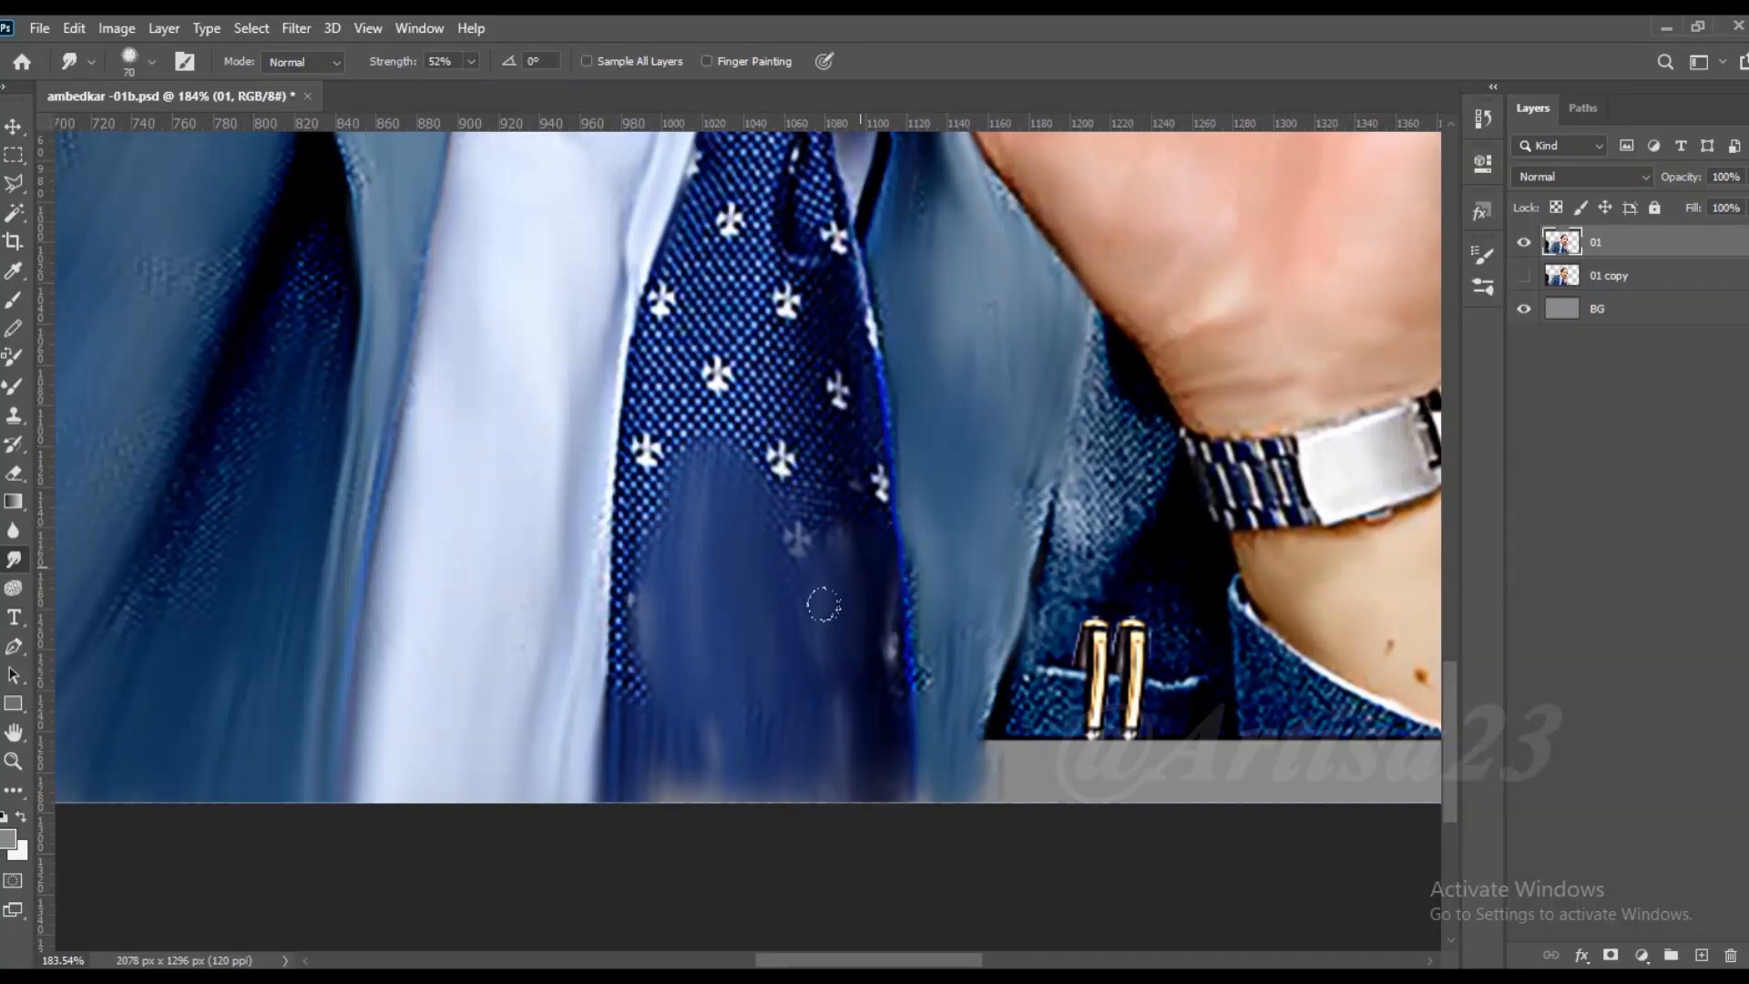
drag(891, 597, 896, 656)
drag(793, 351, 783, 511)
drag(719, 305, 706, 446)
Step: Smooth the middle of the tie and its shirt-side edge with a 50 pixel smudge brush
key(bracketleft)
drag(676, 346, 663, 511)
drag(740, 232, 719, 337)
drag(784, 291, 780, 328)
drag(727, 218, 700, 337)
drag(667, 283, 644, 510)
drag(639, 419, 636, 688)
mouse_move(602, 466)
mouse_down()
mouse_move(574, 668)
mouse_move(600, 739)
mouse_up()
drag(880, 470, 880, 521)
drag(789, 300, 798, 372)
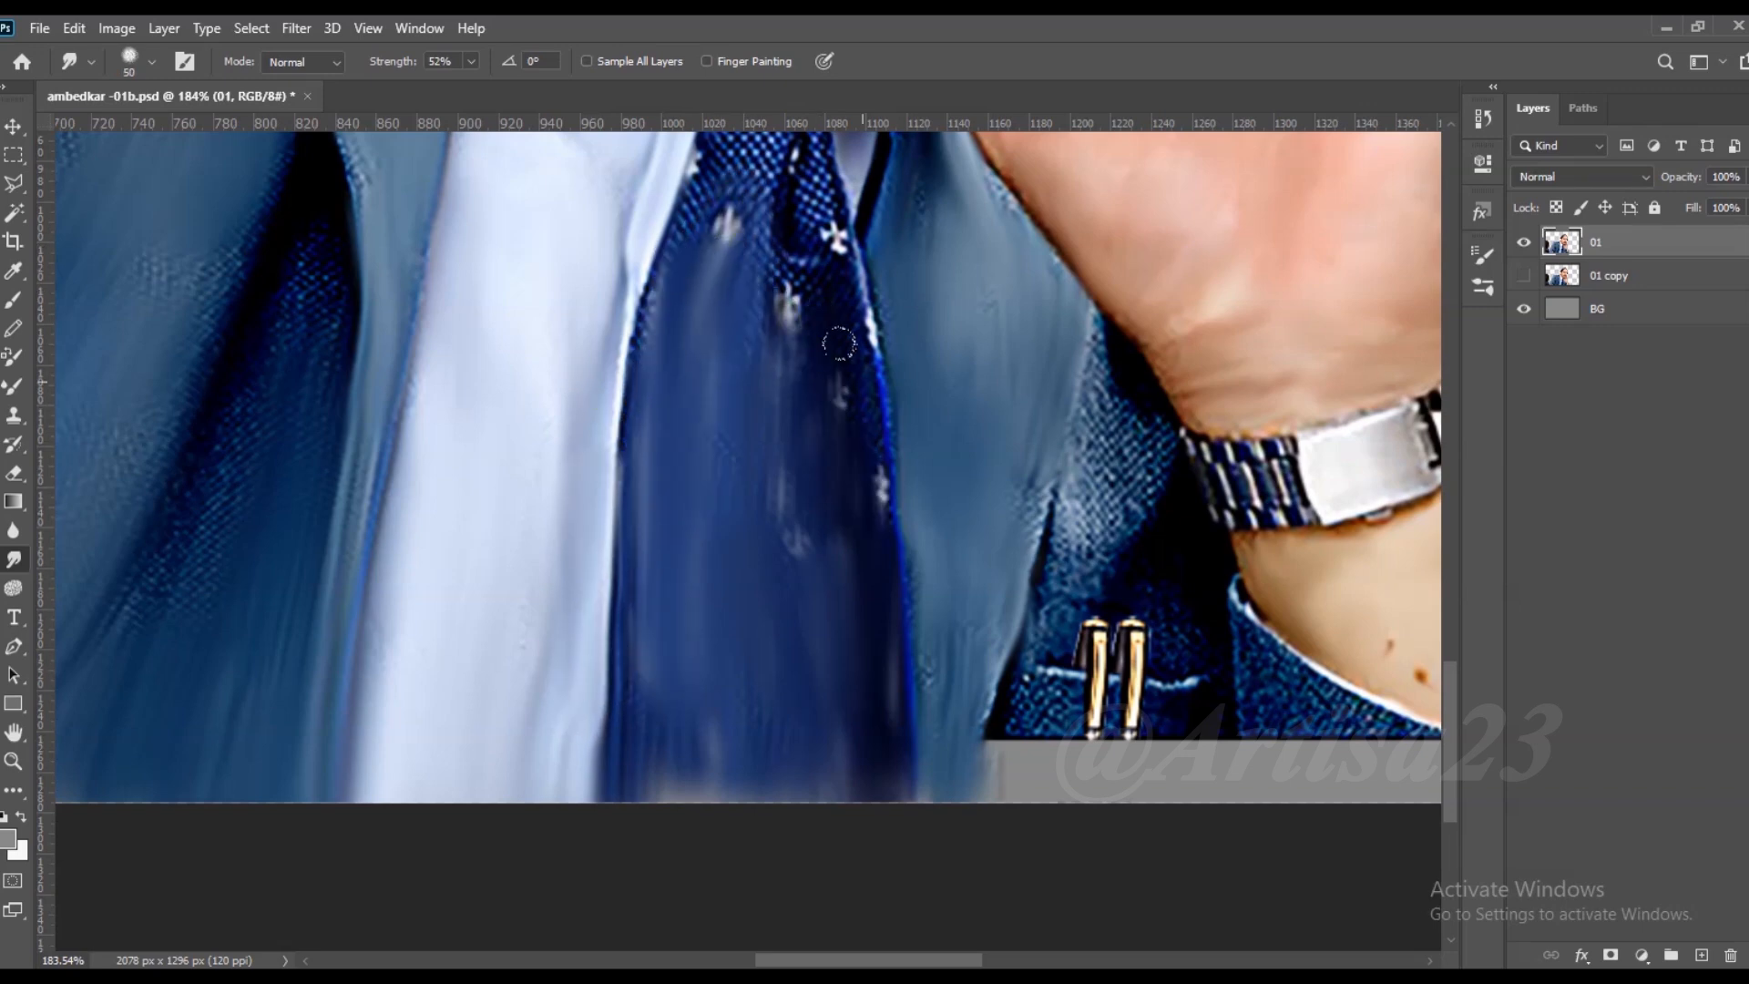
Step: Blend the remaining motif traces along the tie from below the knot to its lower end
drag(886, 433, 896, 583)
key(space)
drag(791, 275, 791, 601)
drag(790, 487, 785, 583)
drag(820, 496, 838, 628)
drag(789, 547, 791, 656)
mouse_move(770, 479)
mouse_down()
mouse_move(758, 588)
mouse_move(739, 528)
mouse_up()
drag(730, 466, 703, 587)
drag(660, 601, 648, 679)
drag(876, 685, 884, 729)
drag(831, 588, 840, 729)
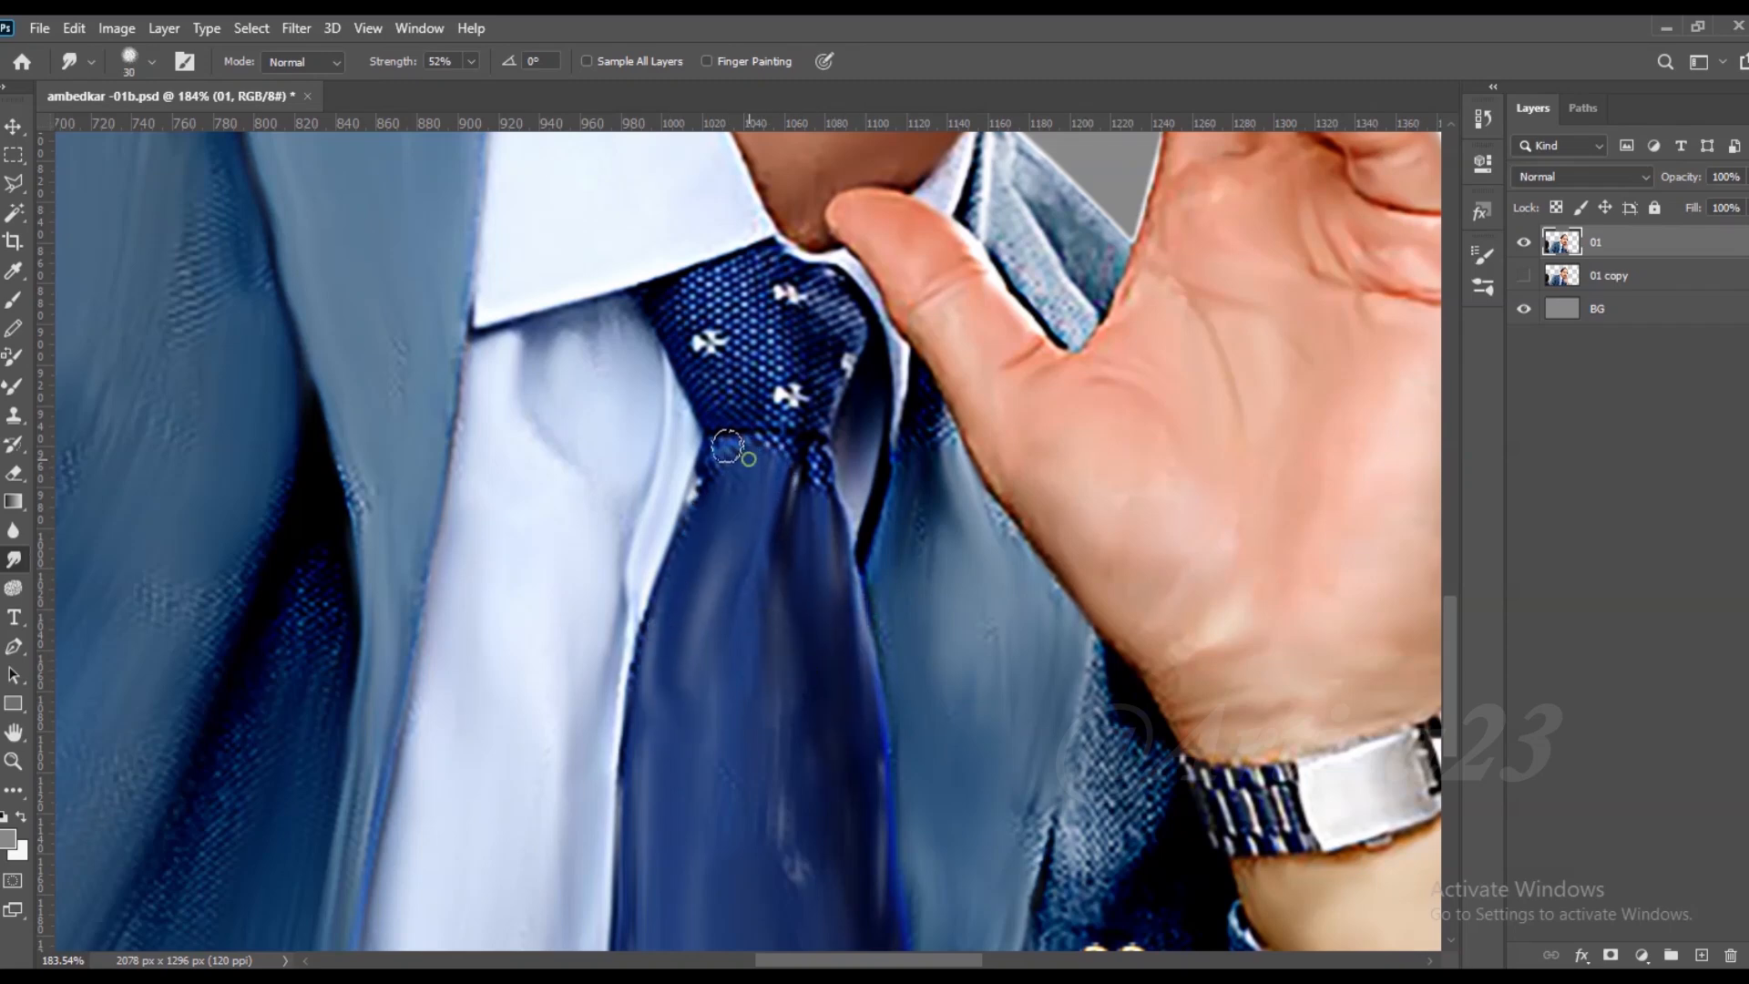
Step: Smudge the pattern off the tie knot with a 25 to 30 pixel brush
drag(785, 404, 728, 309)
drag(692, 383, 720, 274)
mouse_move(766, 420)
mouse_down()
mouse_move(784, 273)
mouse_move(831, 326)
mouse_move(785, 399)
mouse_up()
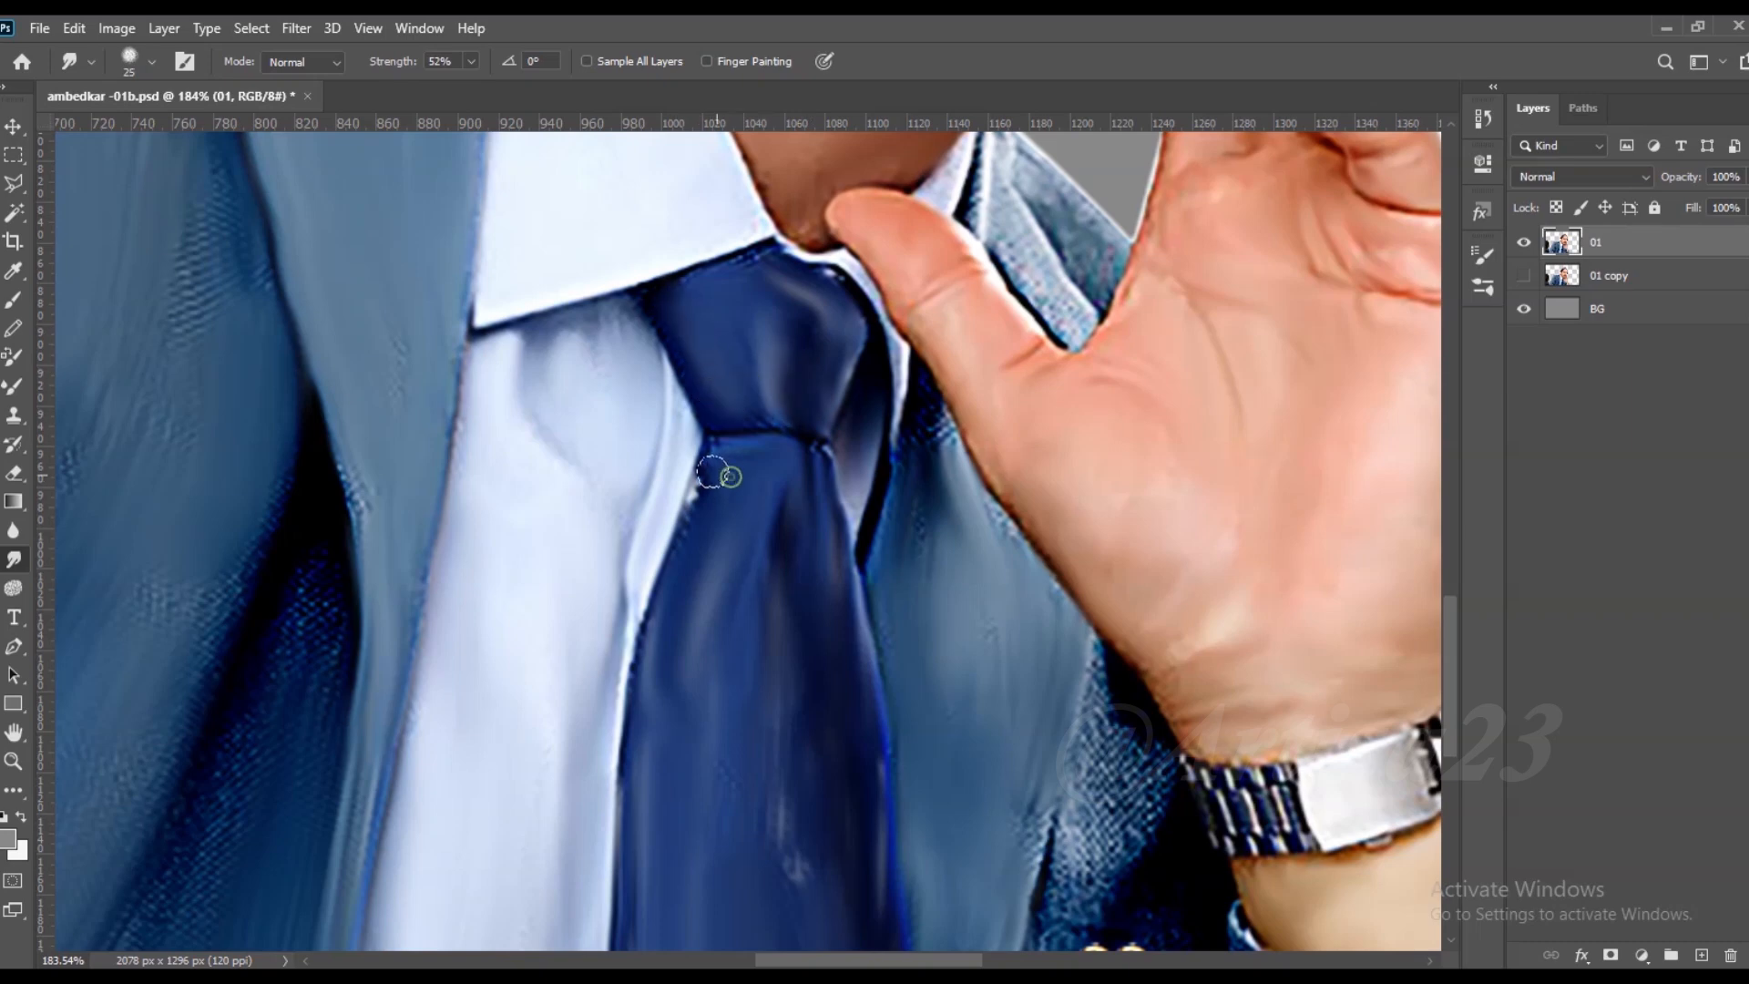
Step: Smooth the jacket beside the wrist and around the breast pocket, pulling its lower end past the image edge with a 35 pixel brush
drag(929, 445, 1007, 546)
drag(1017, 775, 859, 535)
mouse_move(952, 455)
mouse_down()
mouse_move(961, 583)
mouse_move(911, 660)
mouse_move(998, 619)
mouse_up()
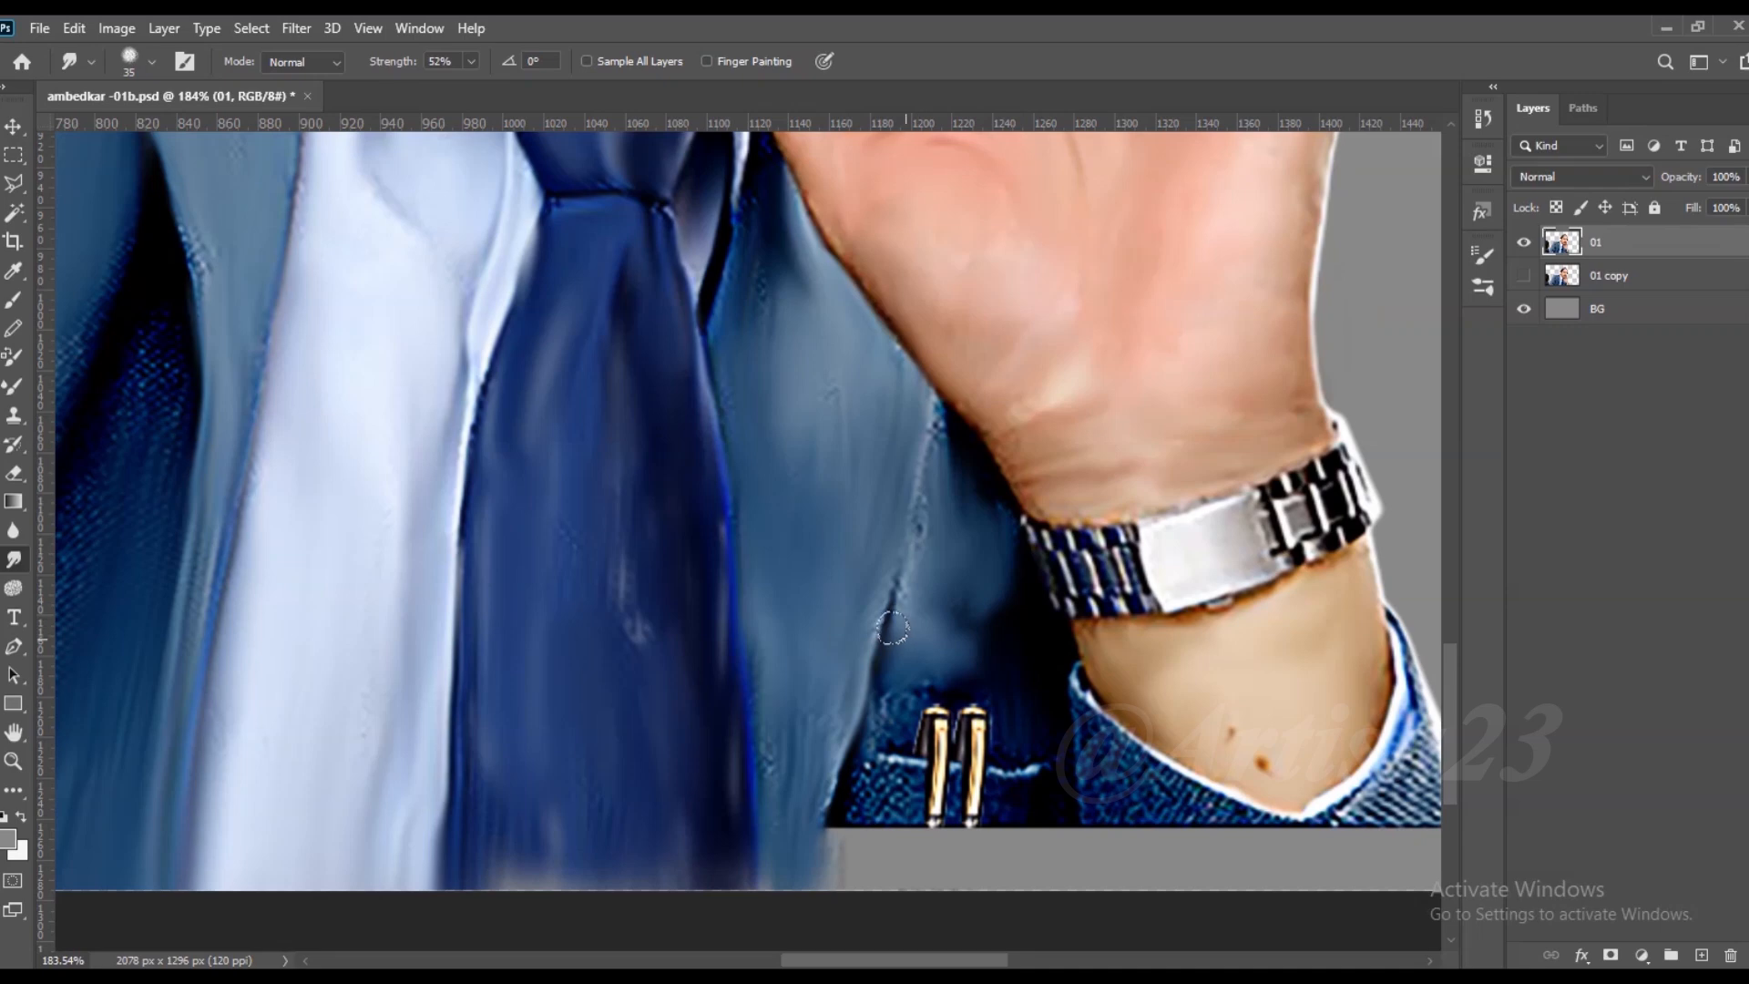
mouse_move(874, 781)
mouse_down()
mouse_move(834, 855)
mouse_move(872, 843)
mouse_up()
mouse_move(1001, 836)
mouse_down()
mouse_move(1047, 843)
mouse_move(920, 805)
mouse_up()
Step: Smudge the fabric around the two gold pens and along the pocket edge, starting with a 25 pixel brush
key(bracketleft)
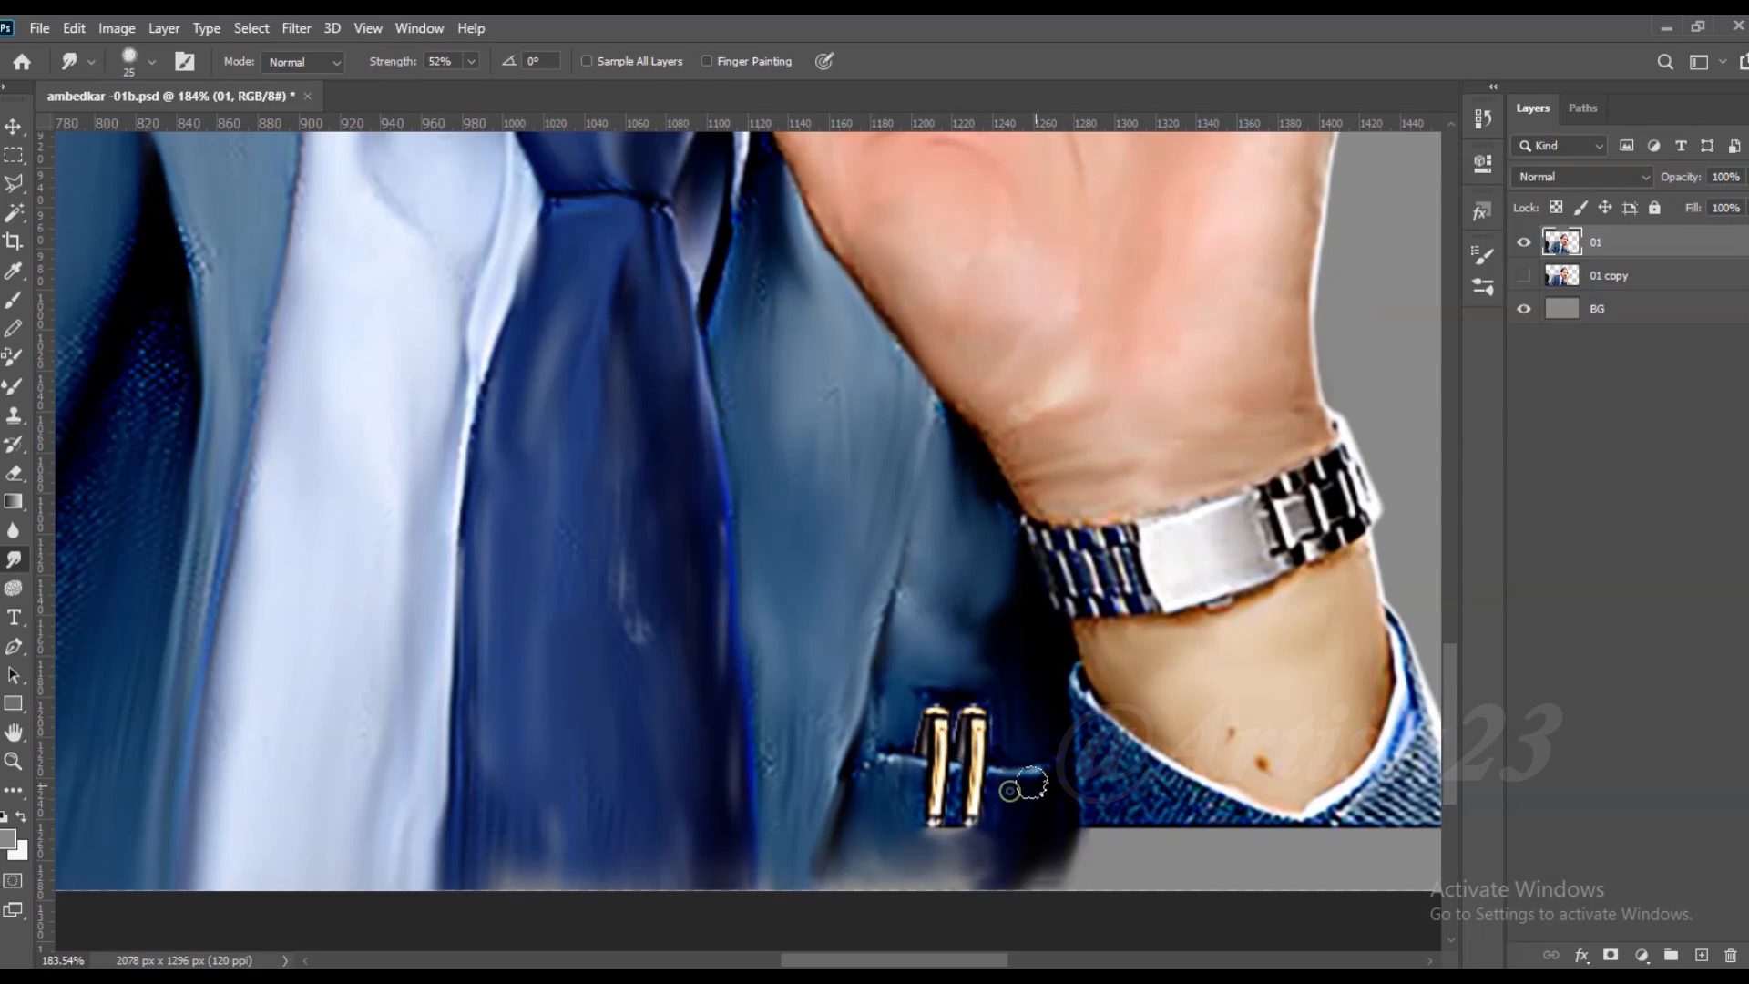
drag(1087, 783, 1142, 857)
drag(1023, 838, 1011, 704)
key(bracketleft)
mouse_move(1009, 711)
mouse_down()
mouse_move(926, 719)
mouse_move(936, 700)
mouse_move(992, 726)
mouse_up()
drag(861, 745, 1010, 756)
key(bracketleft)
key(bracketleft)
Step: Smooth the sleeve cuff below the watch and pull its lower end past the image edge, using up to a 45 pixel brush
mouse_move(1117, 679)
mouse_down()
mouse_move(1403, 713)
mouse_move(1184, 719)
mouse_move(1105, 644)
mouse_move(1184, 736)
mouse_up()
key(bracketleft)
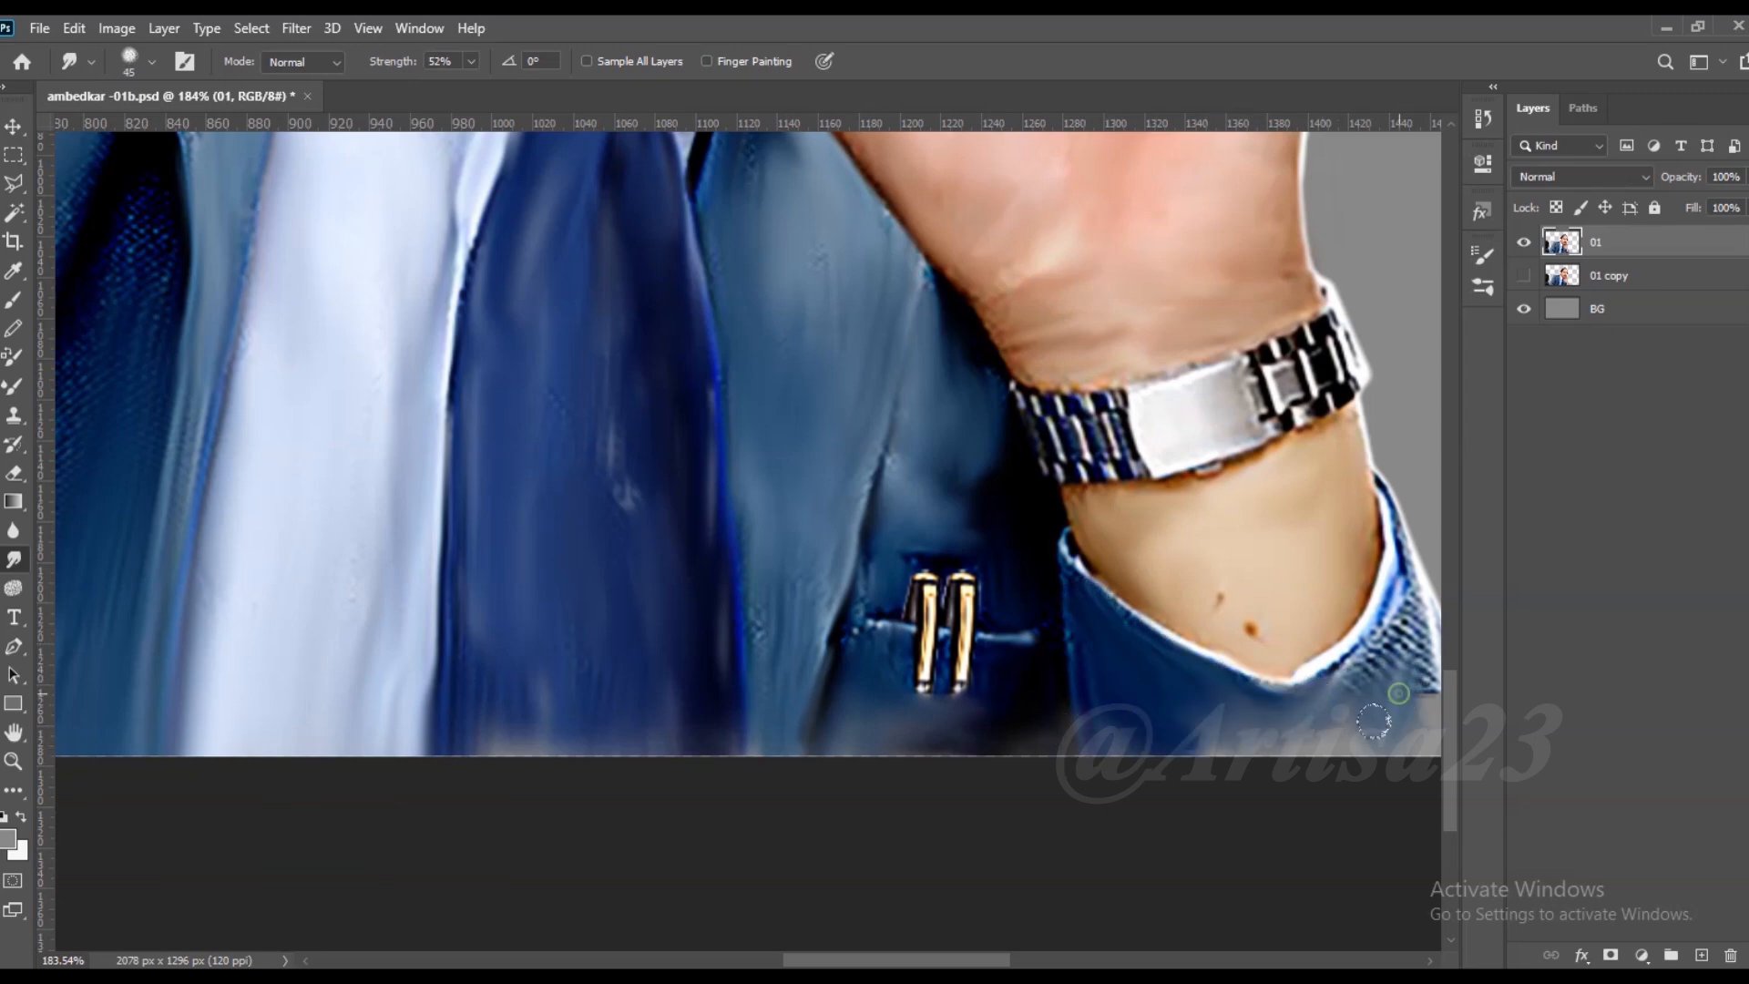
drag(1422, 686, 1148, 628)
key(bracketright)
mouse_move(1116, 545)
mouse_down()
mouse_move(1138, 620)
mouse_move(1189, 676)
mouse_up()
mouse_move(1189, 676)
mouse_down()
mouse_move(1153, 613)
mouse_move(1125, 709)
mouse_up()
key(bracketright)
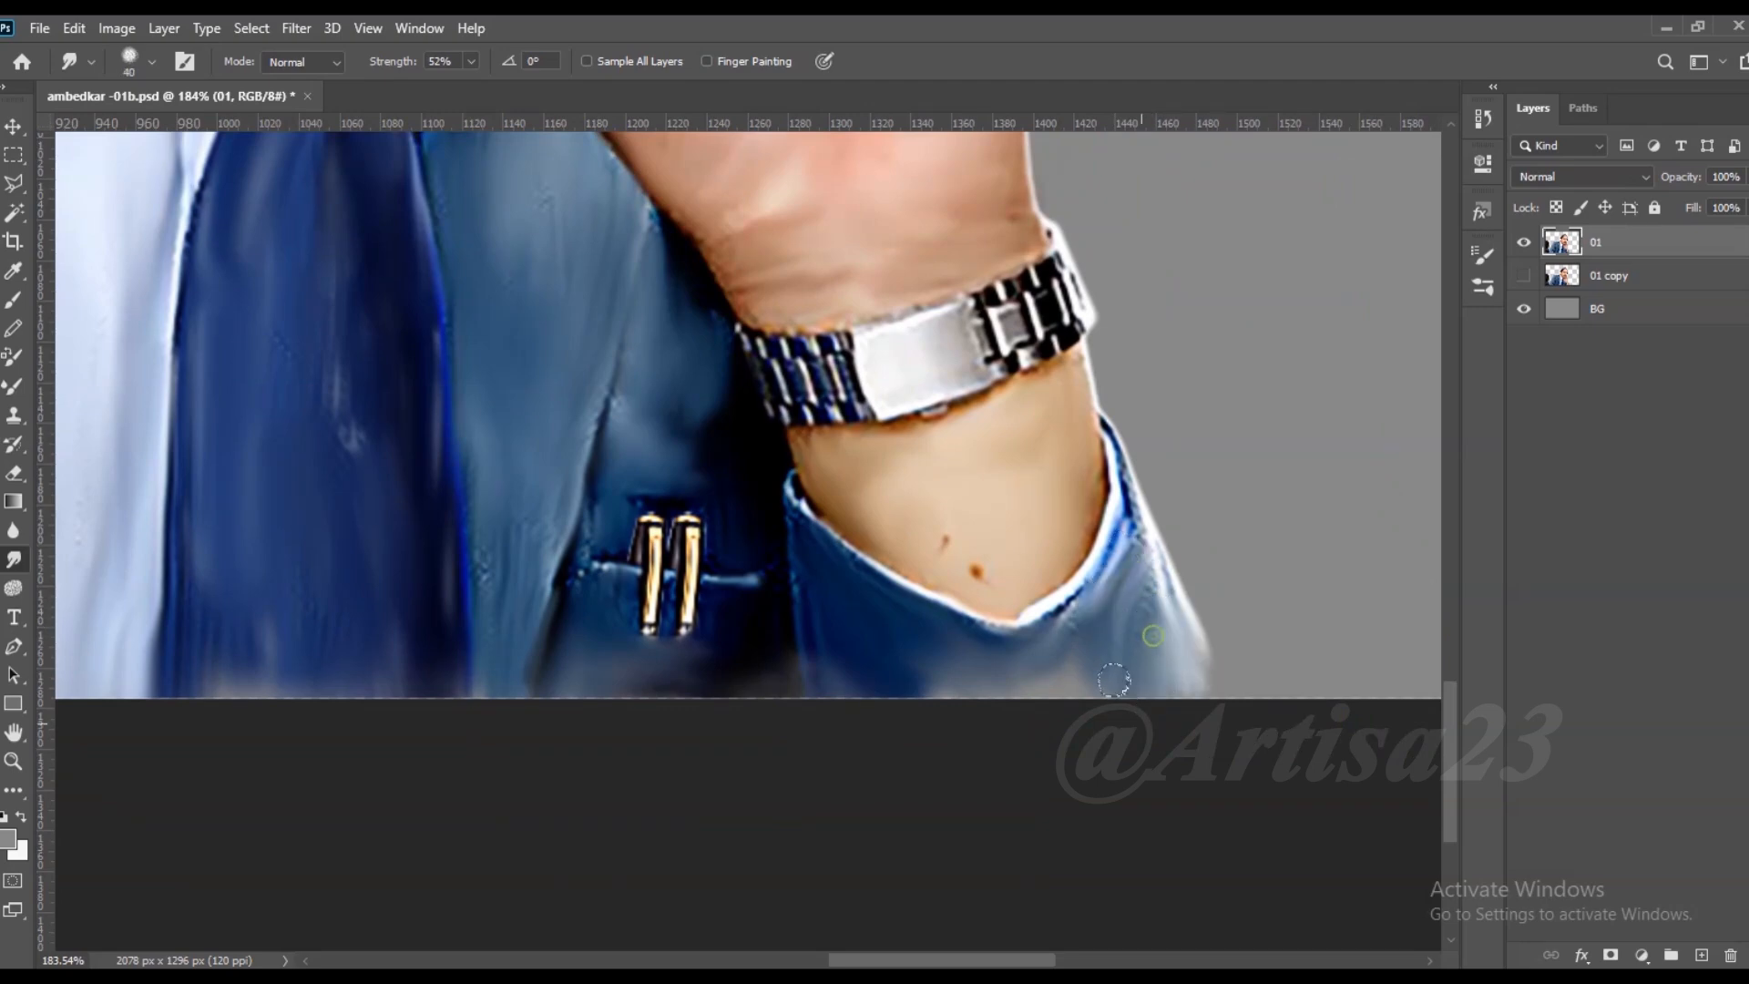
Step: Blend the outer side and folds of the cuff below the wrist with 35 to 40 pixel smudge brushes
mouse_move(1127, 541)
mouse_down()
mouse_move(1135, 602)
mouse_move(911, 680)
mouse_up()
key(bracketright)
key(bracketright)
key(bracketright)
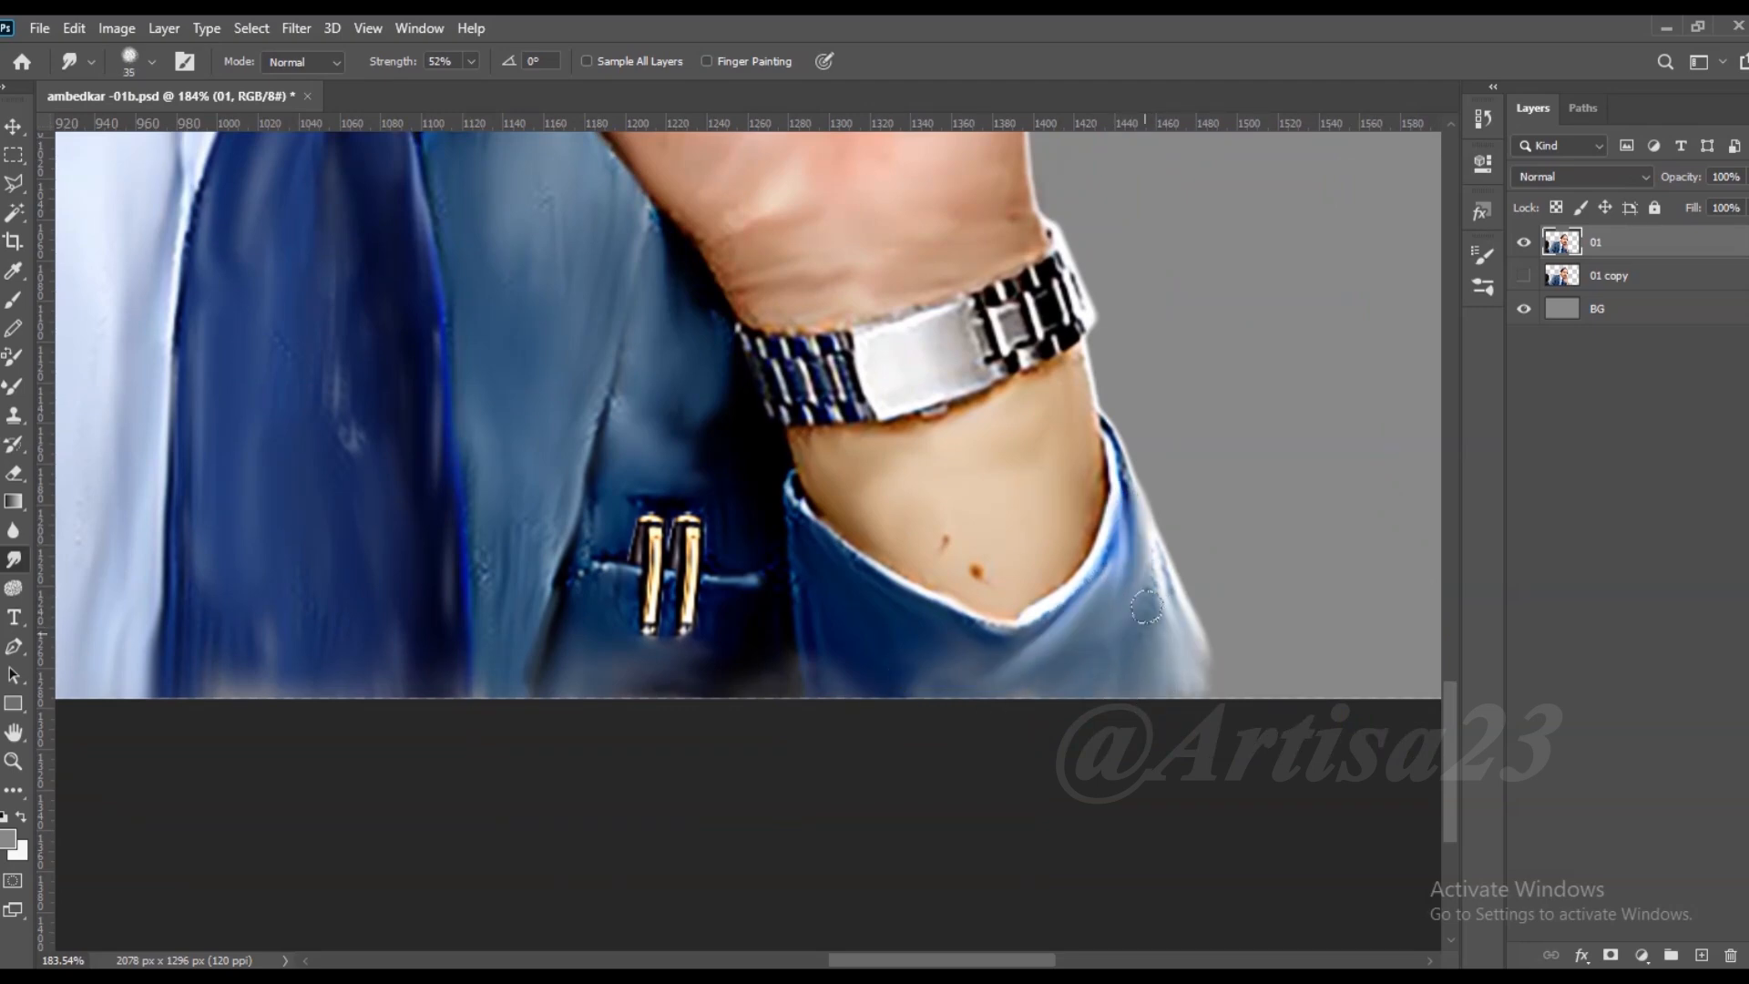
Step: Smooth the far collar and lapel behind the thumb and the tie knot's upper edge with 20 to 30 pixel brushes
scroll(1191, 725, down, 3)
scroll(937, 597, up, 5)
key(bracketleft)
key(bracketleft)
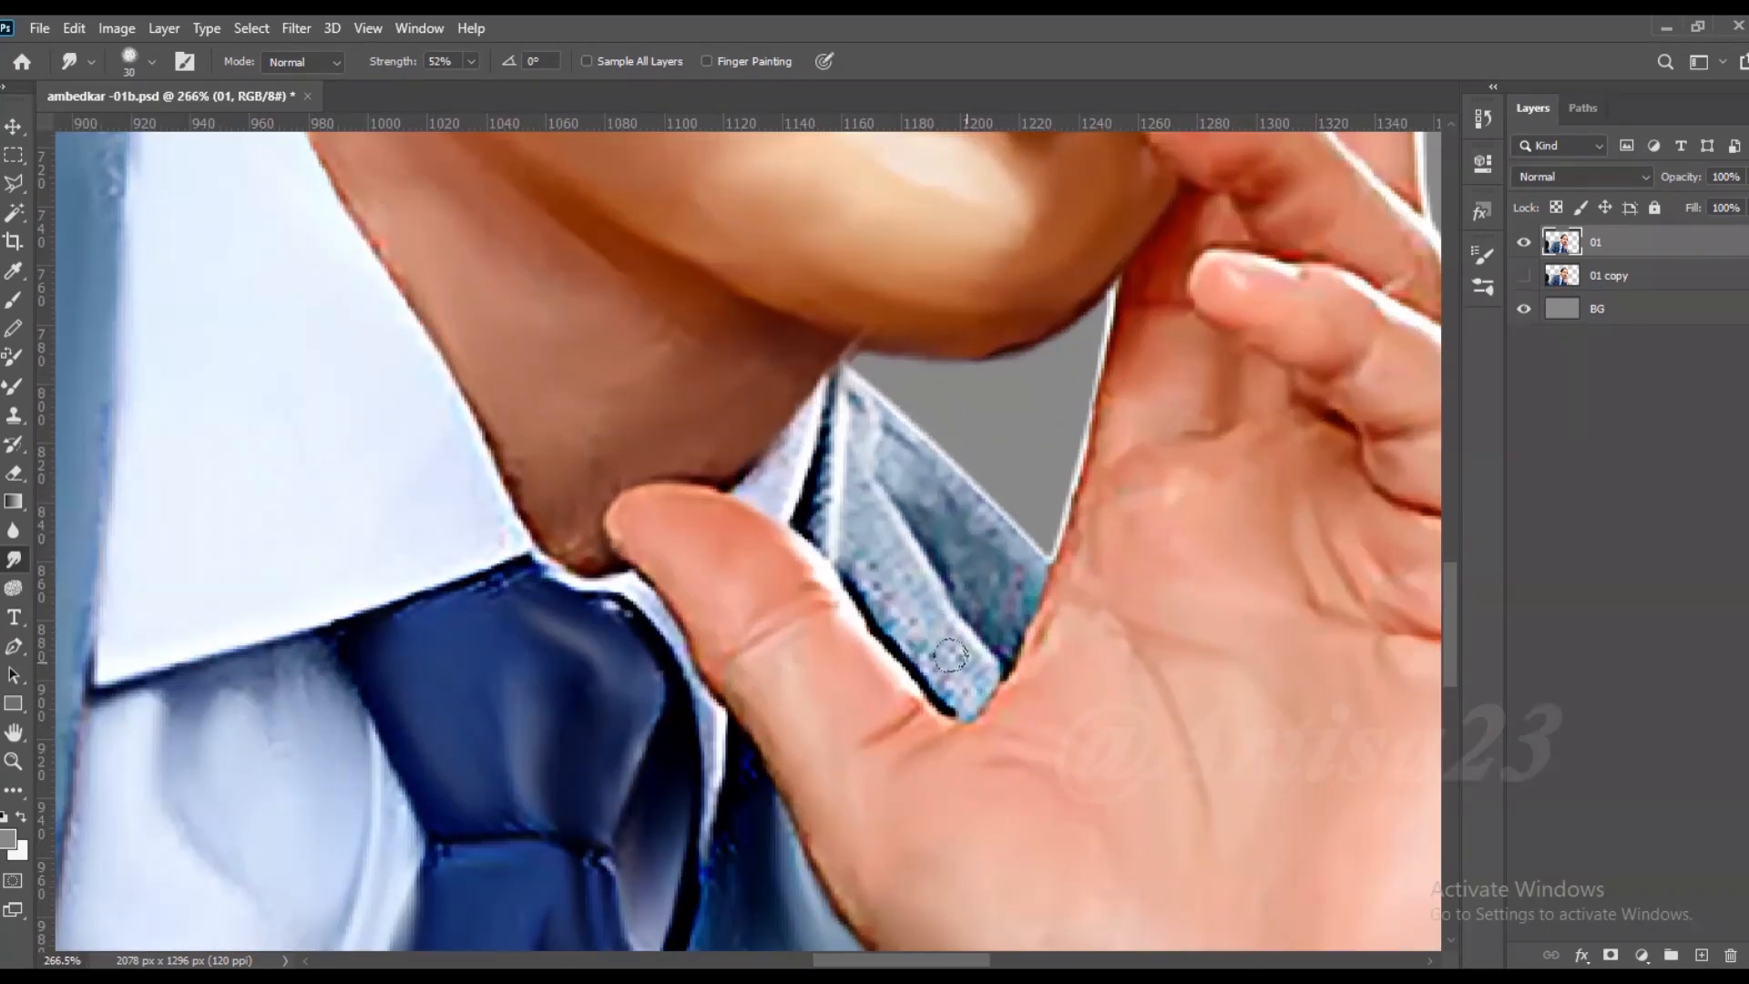
key(bracketright)
drag(861, 538, 894, 546)
drag(994, 602, 886, 429)
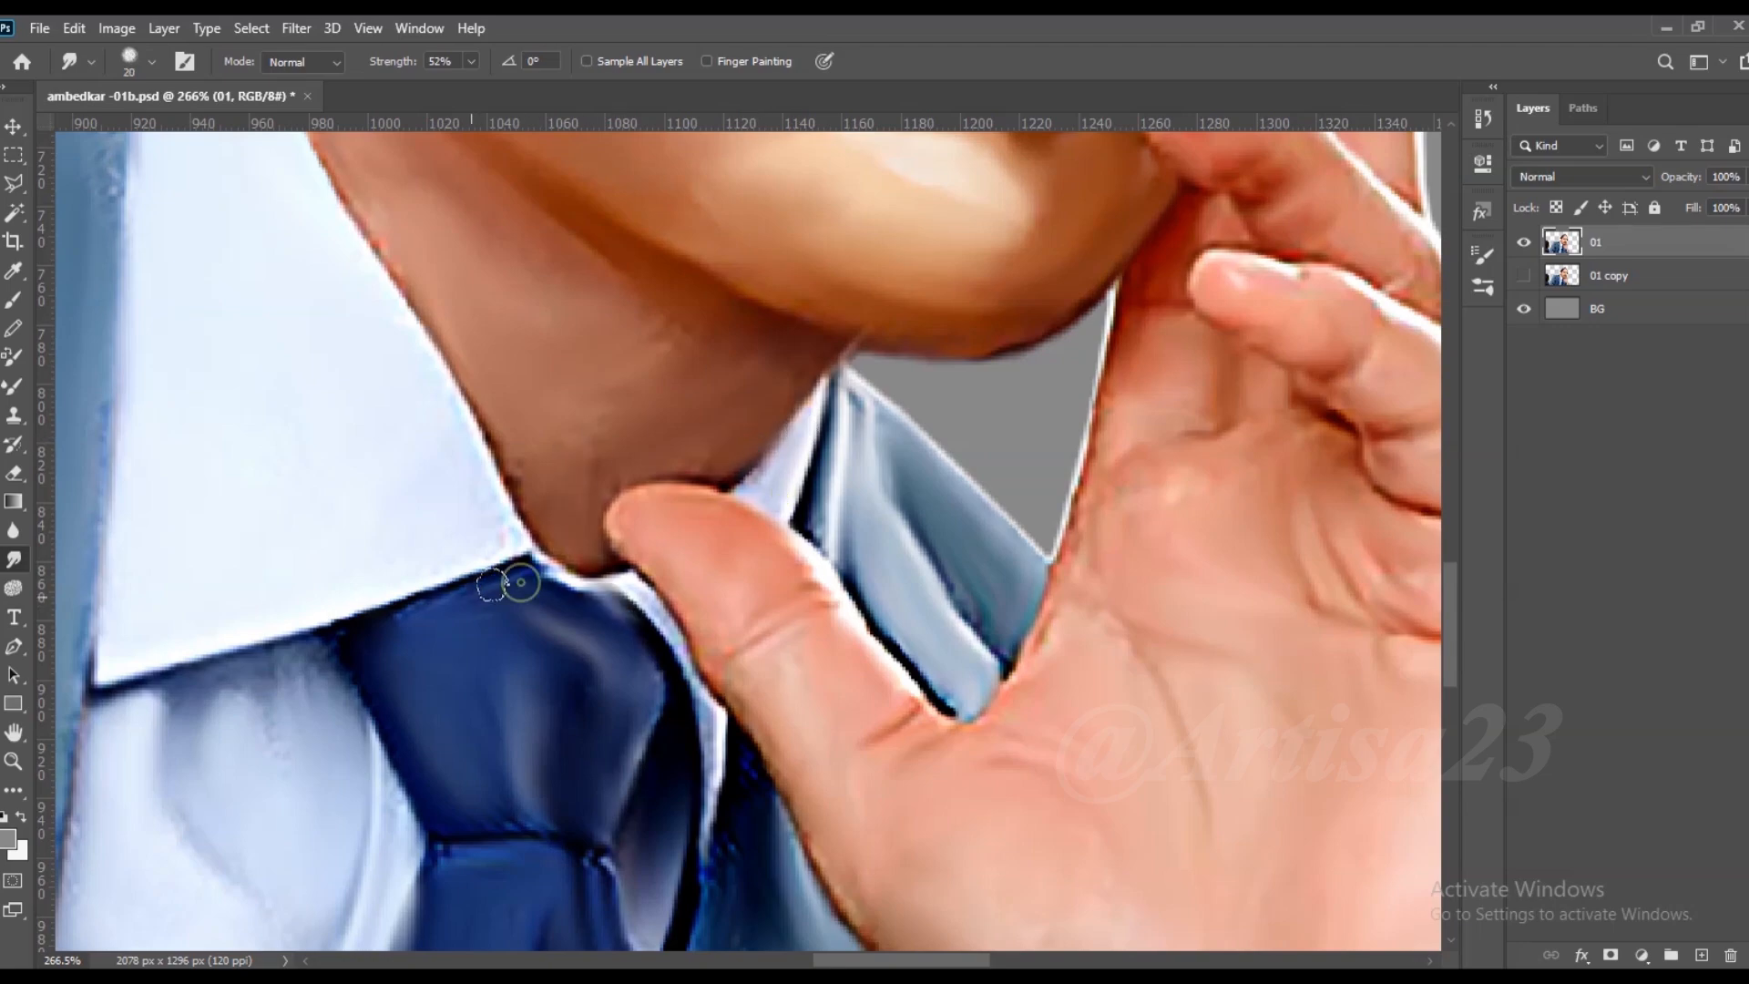
Step: Smudge the leather chair's backrest and headrest smooth and down to the image edge, enlarging the brush to 125 pixels
scroll(491, 585, down, 8)
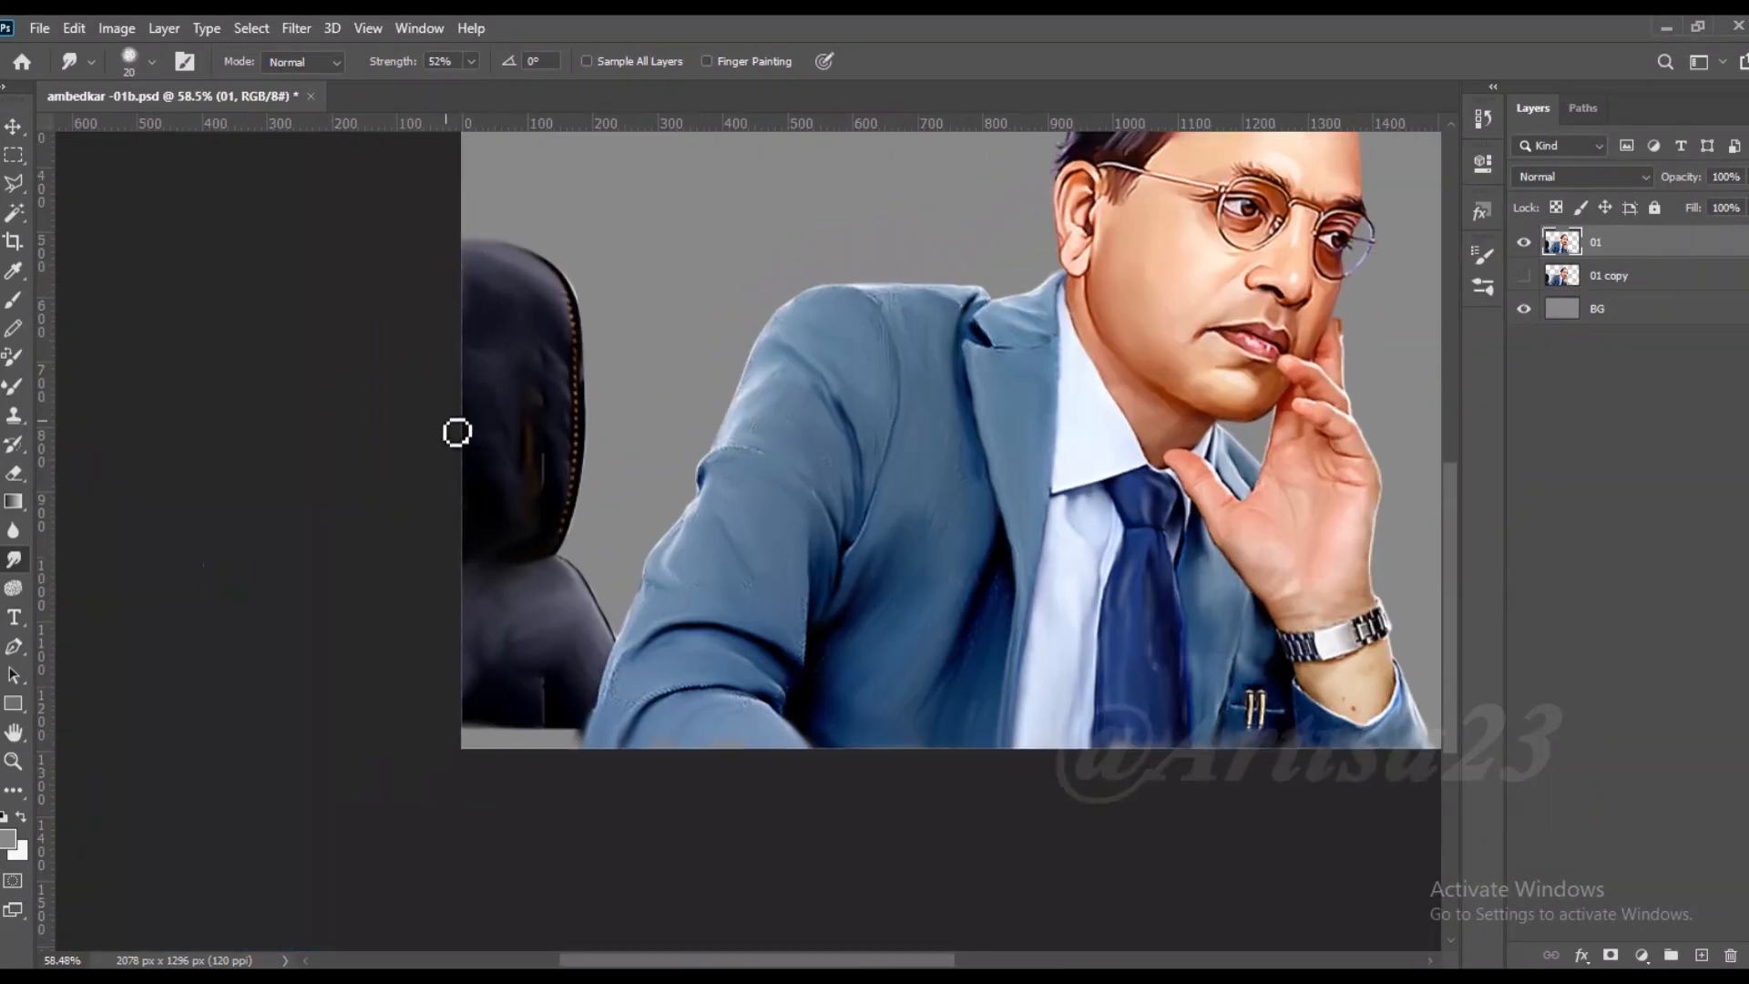
scroll(457, 432, up, 1)
key(])
mouse_move(582, 747)
mouse_down()
mouse_move(577, 775)
mouse_move(473, 782)
mouse_up()
key([)
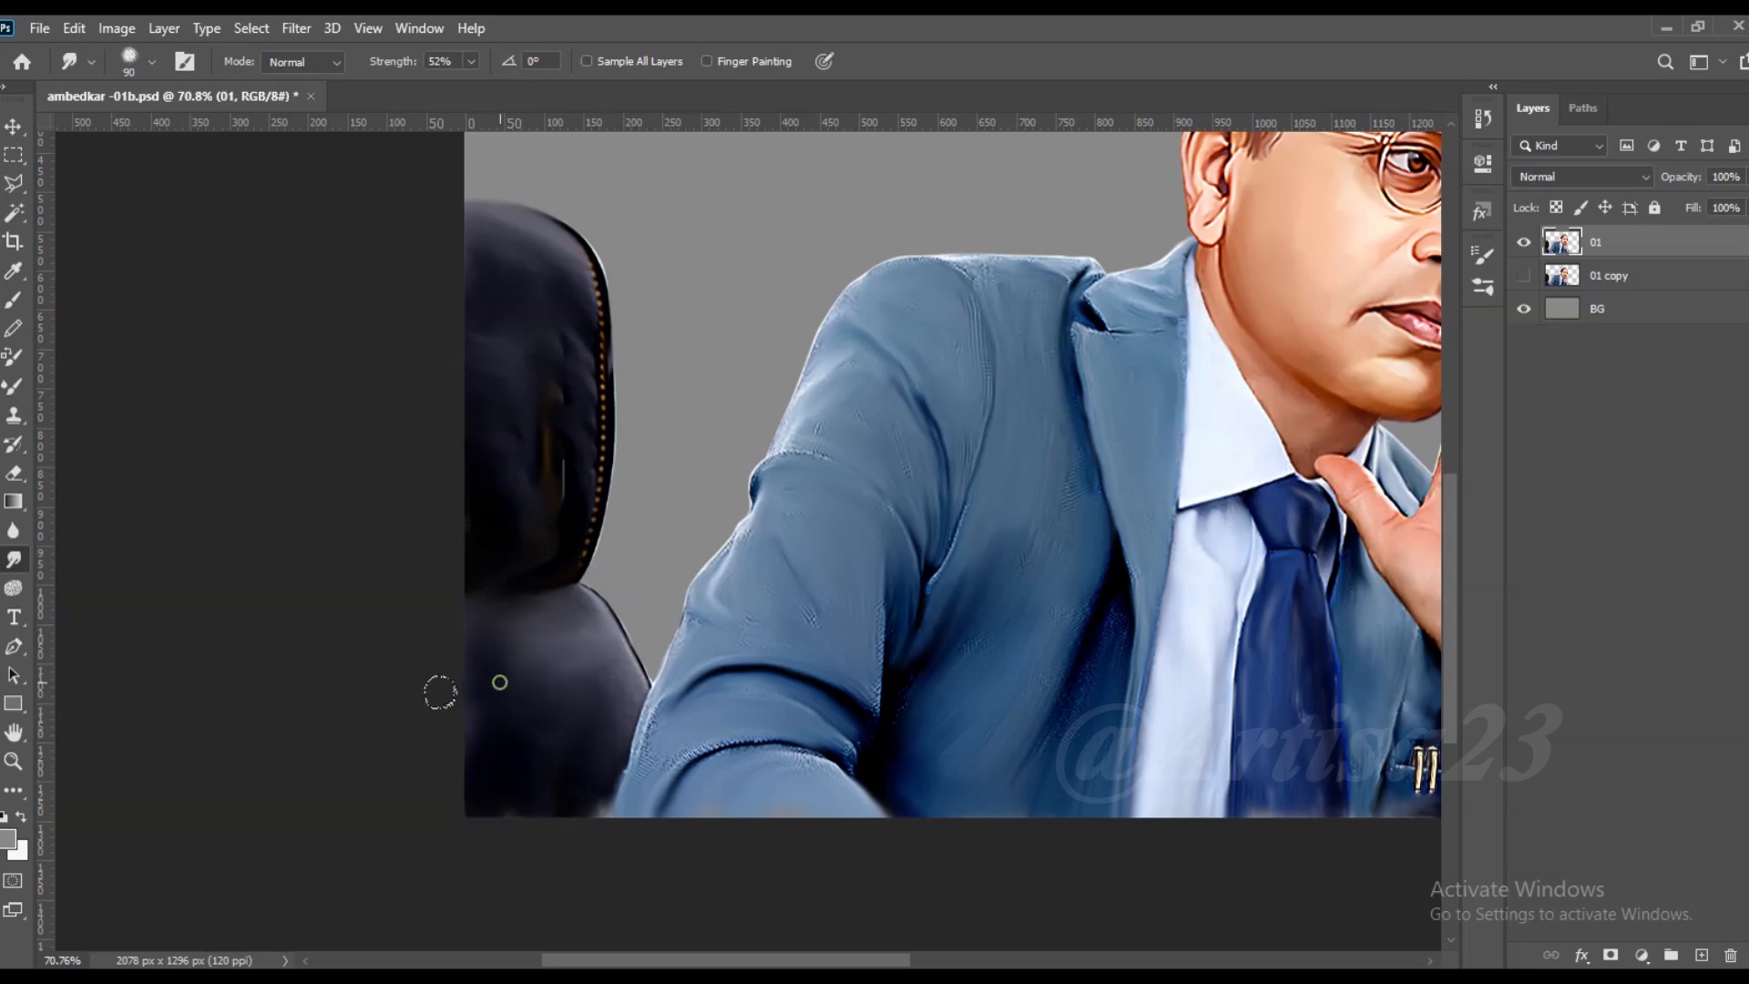
scroll(491, 535, up, 2)
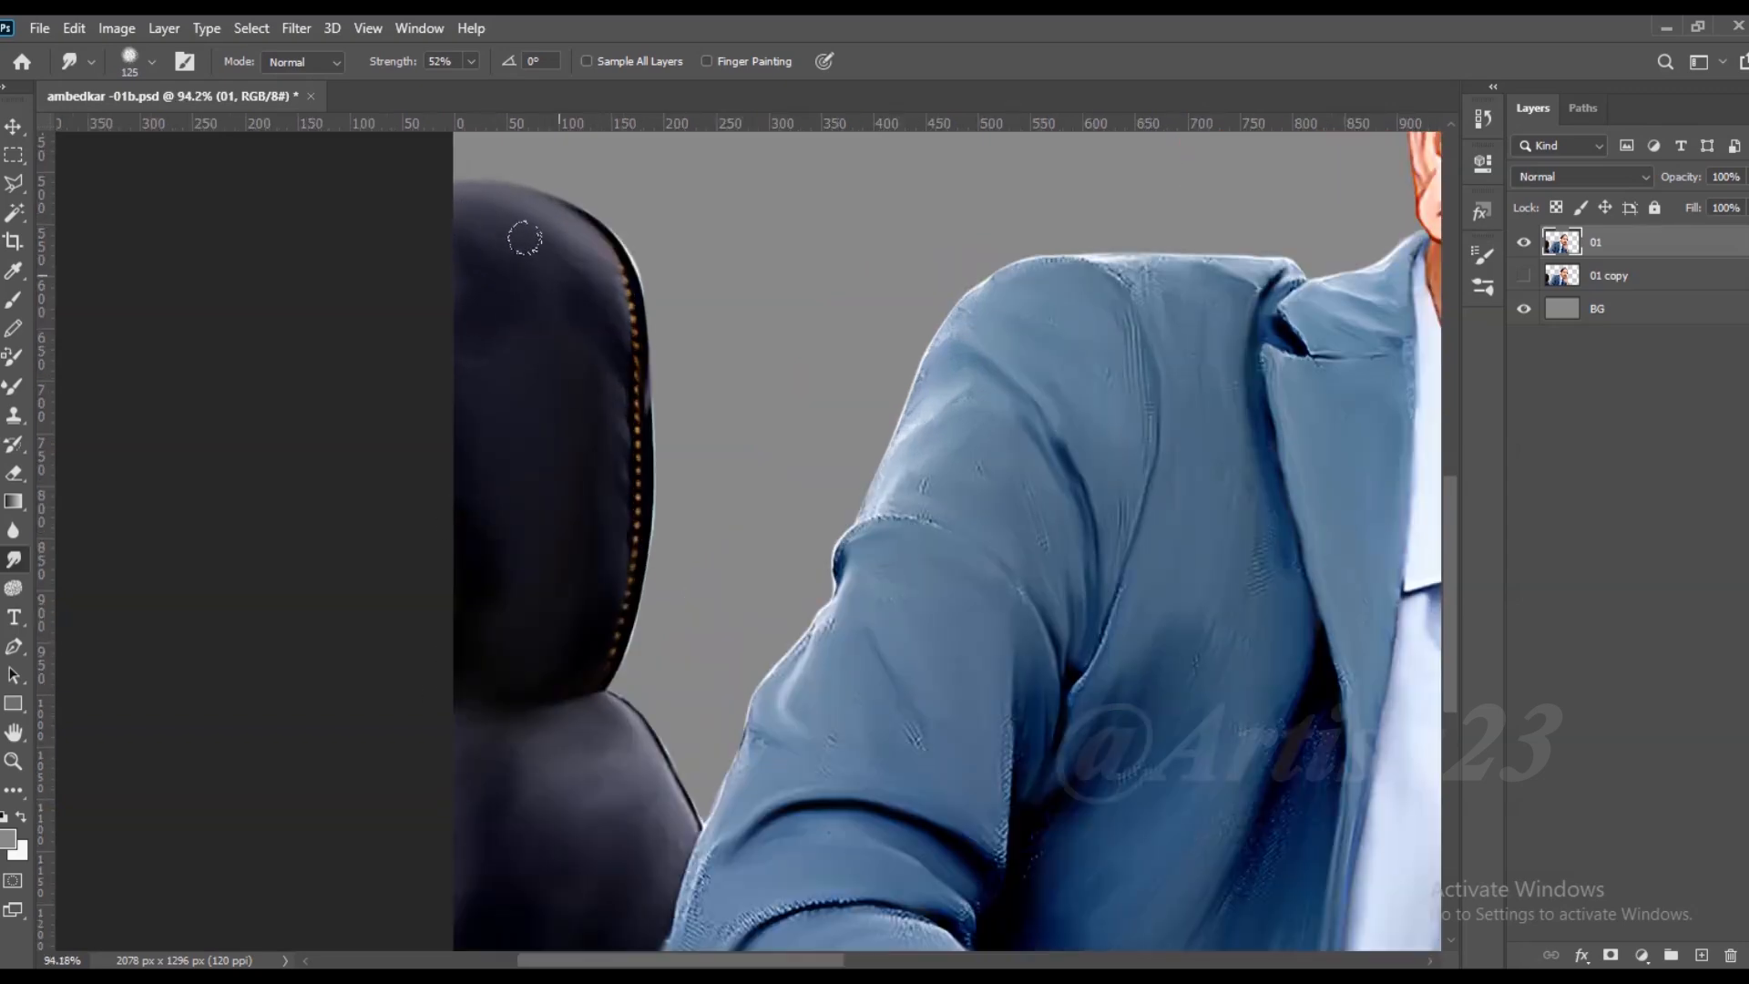
Step: Move the BG layer above the hidden 01 copy layer
scroll(996, 546, down, 5)
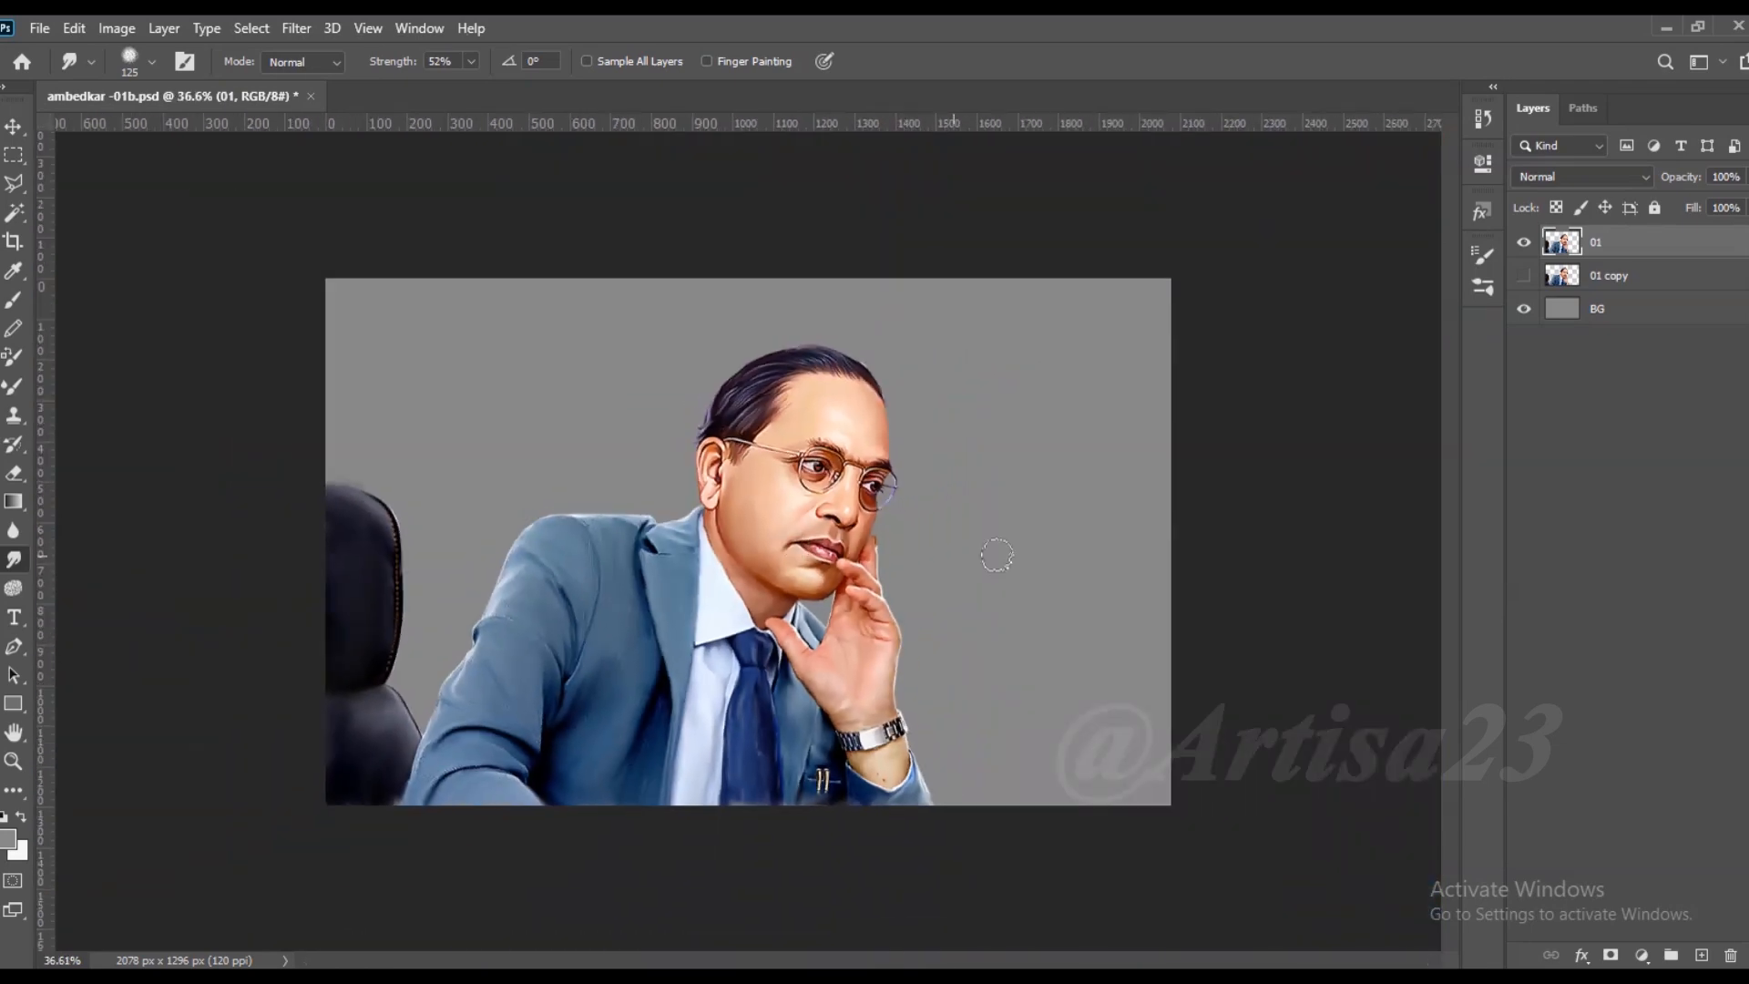
click(1640, 275)
drag(1611, 318, 1613, 263)
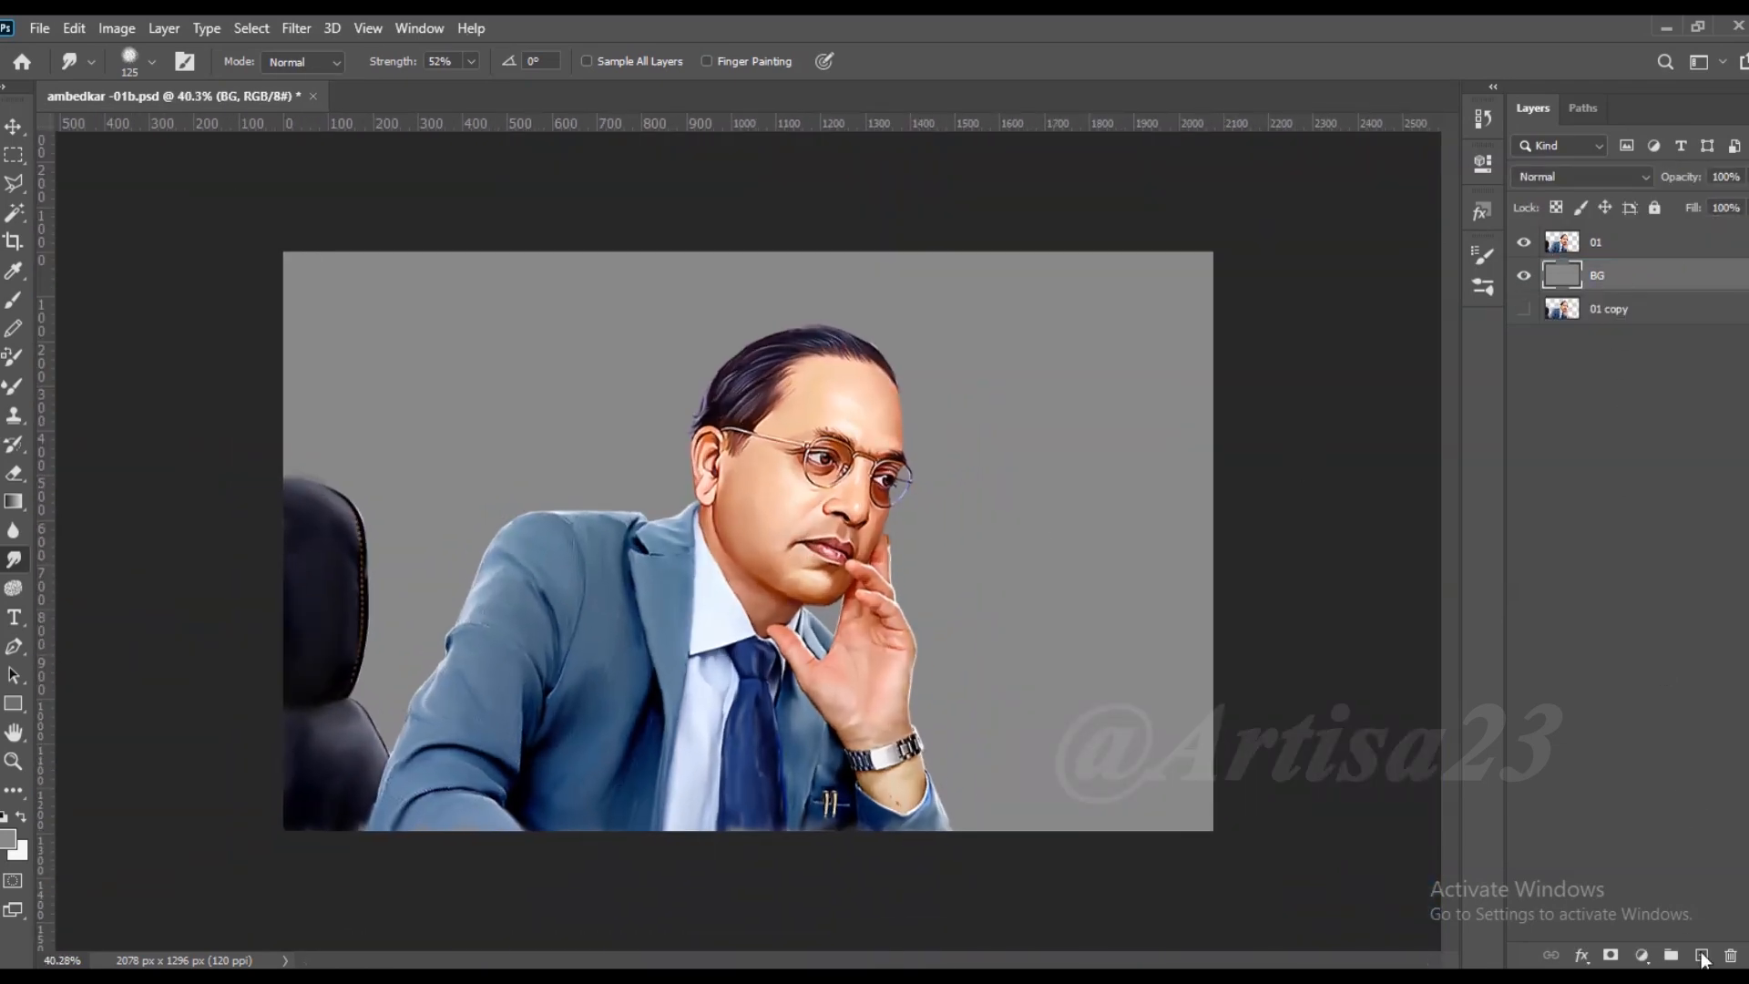
Step: Add a new empty layer directly above the BG layer and save the document
click(1701, 955)
key(ctrl+s)
scroll(933, 556, up, 2)
scroll(945, 303, down, 2)
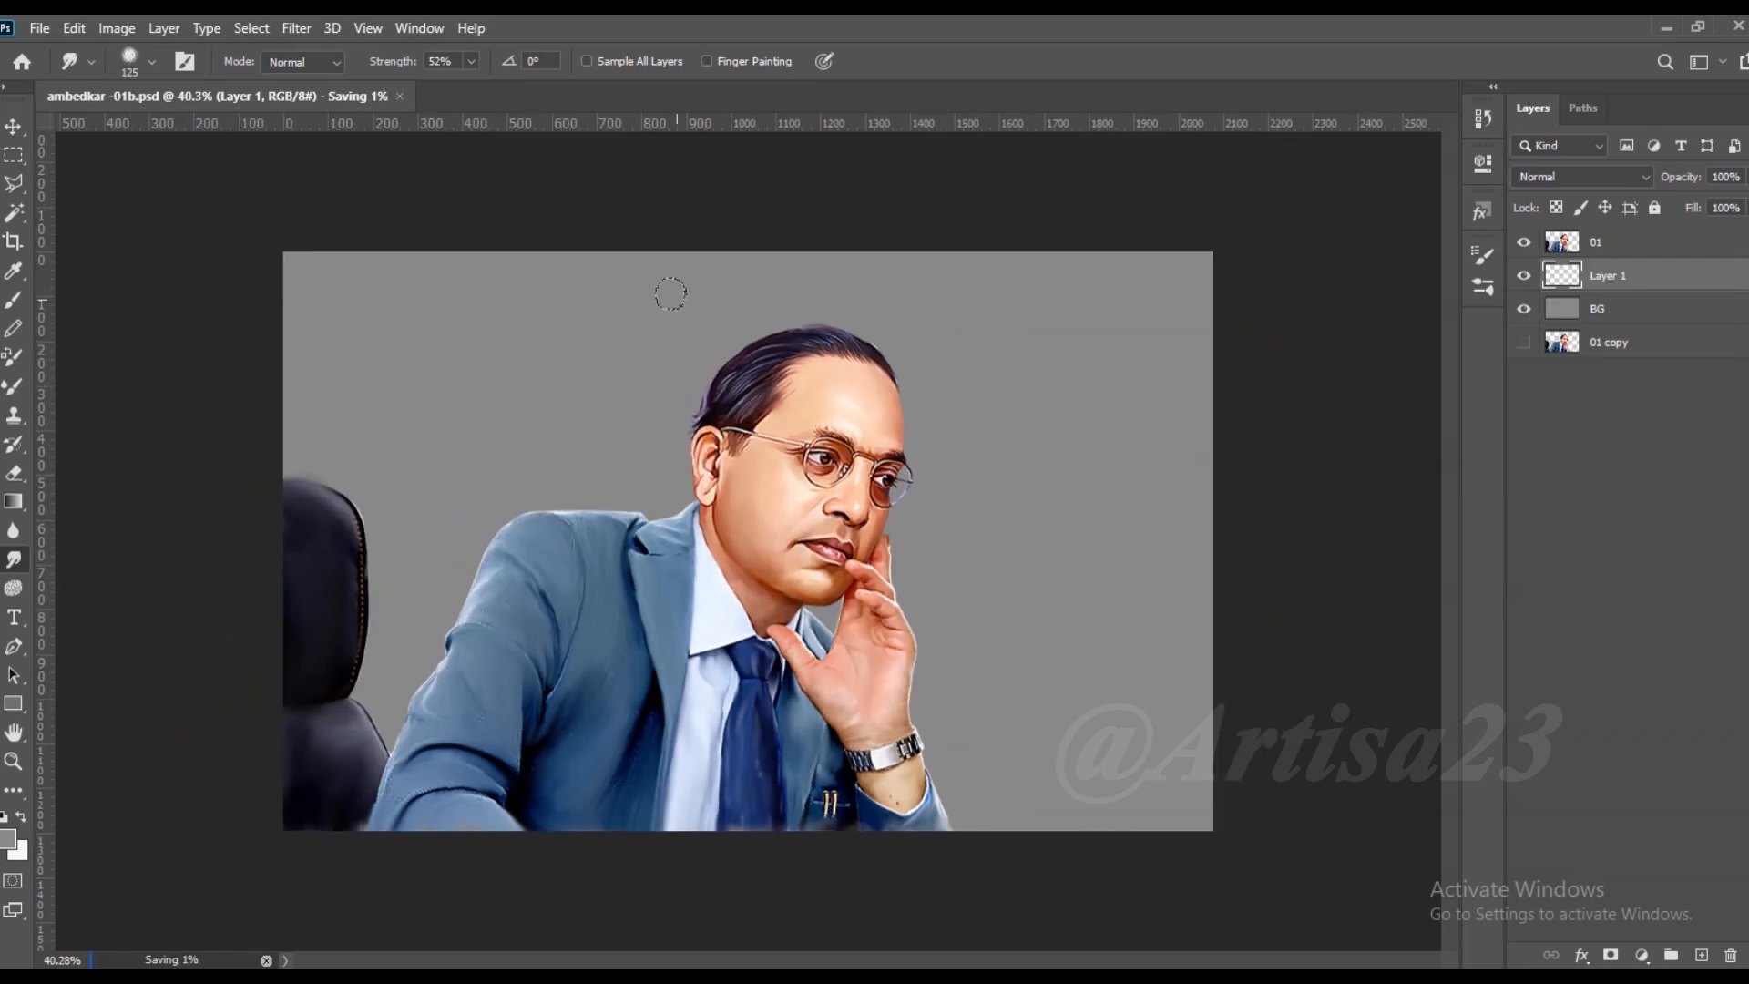
scroll(671, 294, up, 2)
Step: Save the document as ambedkar -01 in PSD format, replacing the existing file of that name
click(40, 29)
click(117, 296)
click(538, 176)
click(586, 704)
click(1008, 500)
scroll(669, 362, down, 1)
scroll(669, 363, up, 1)
key(v)
click(40, 29)
click(116, 296)
click(593, 706)
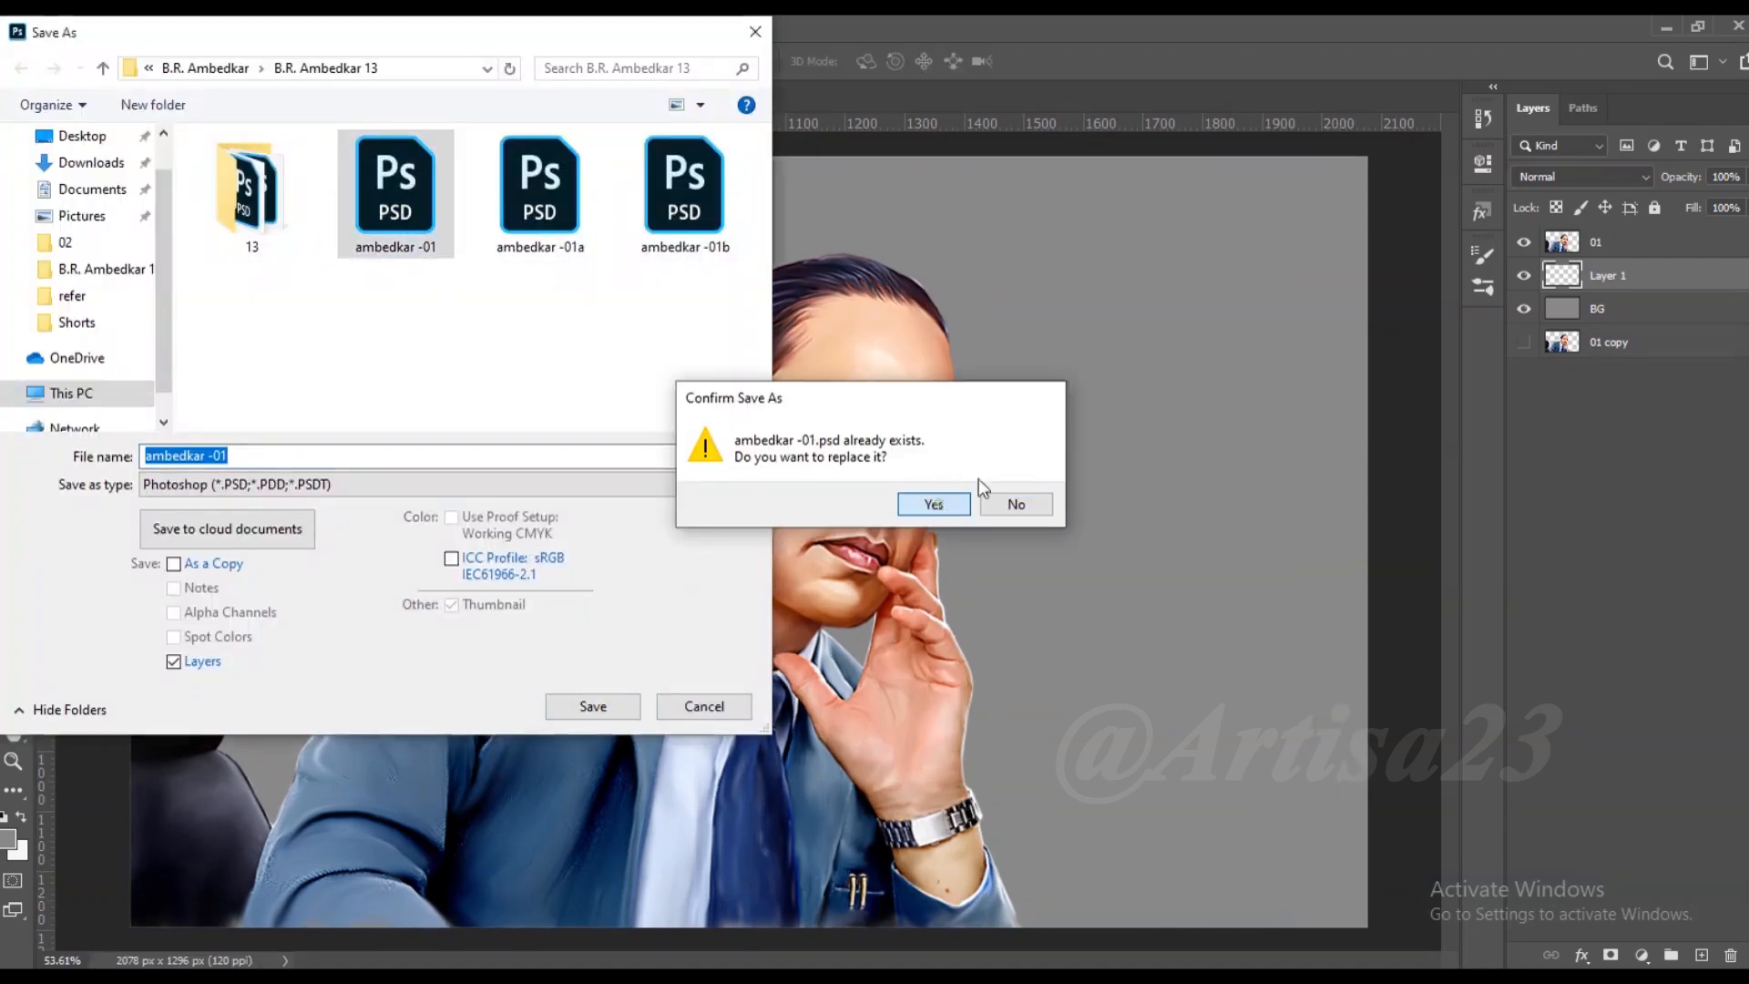
click(937, 505)
Step: Rename the new layer BG Color and choose the Artisa23 ]] brush from the Background Brush_Artisa23 group
text(BG Color)
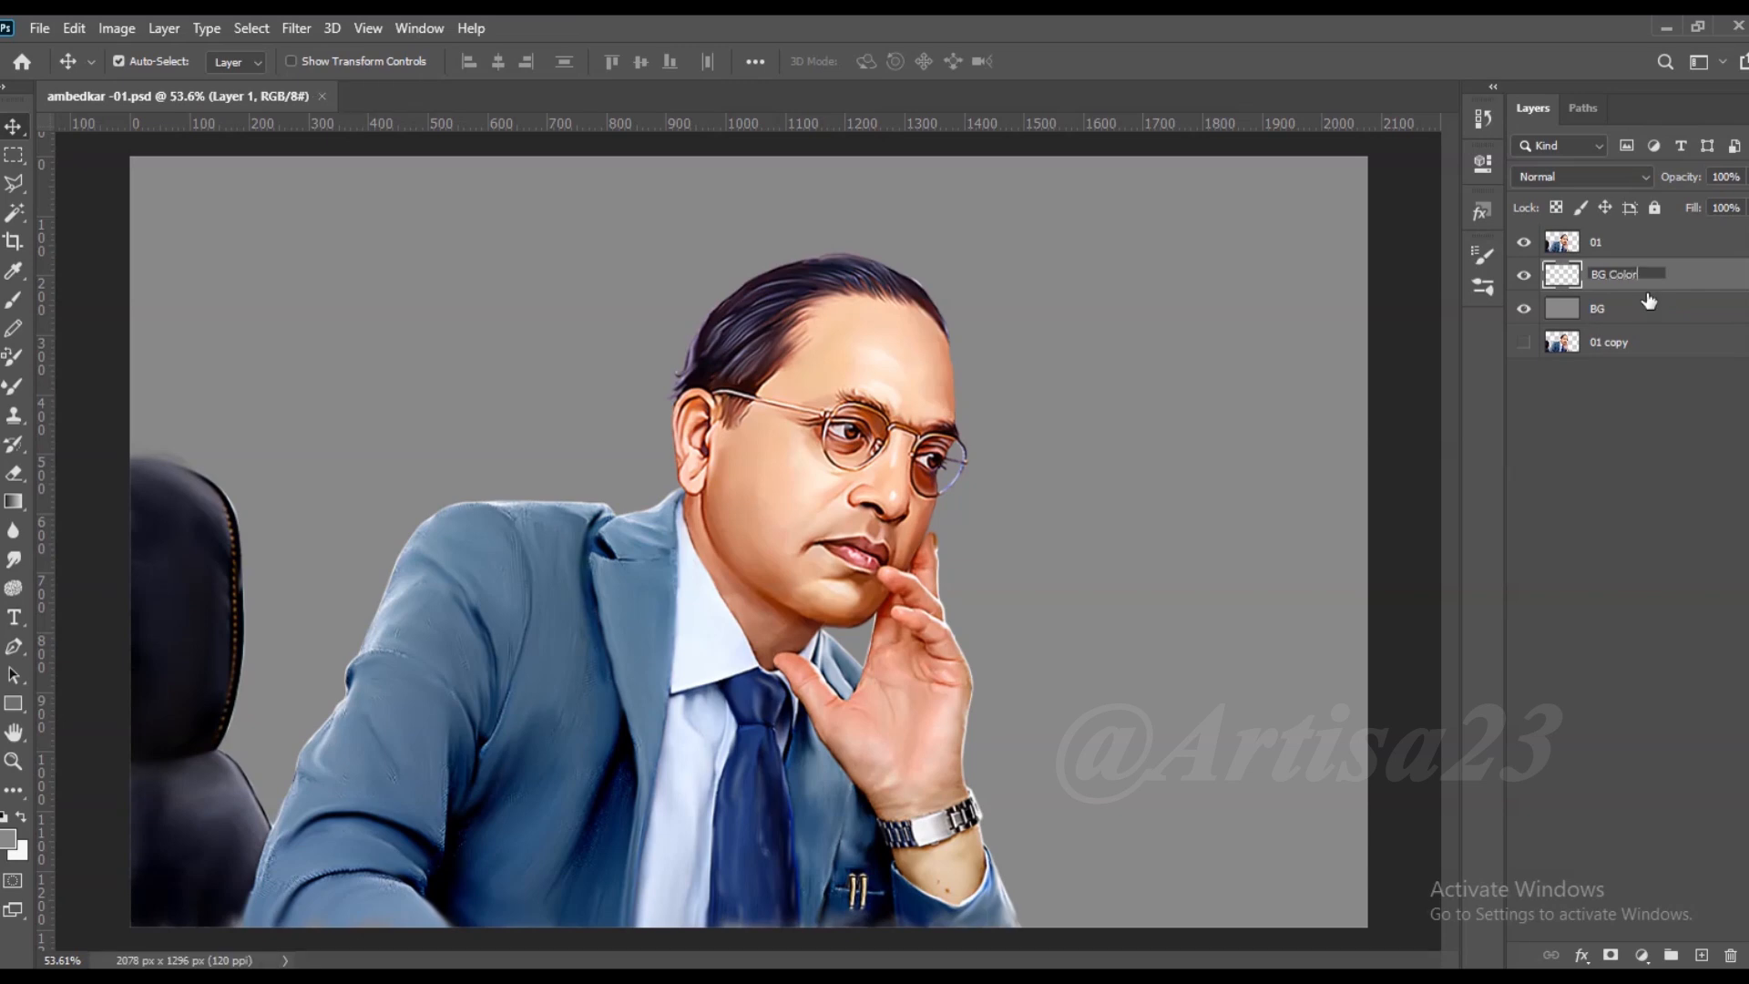
text(b)
key(F5)
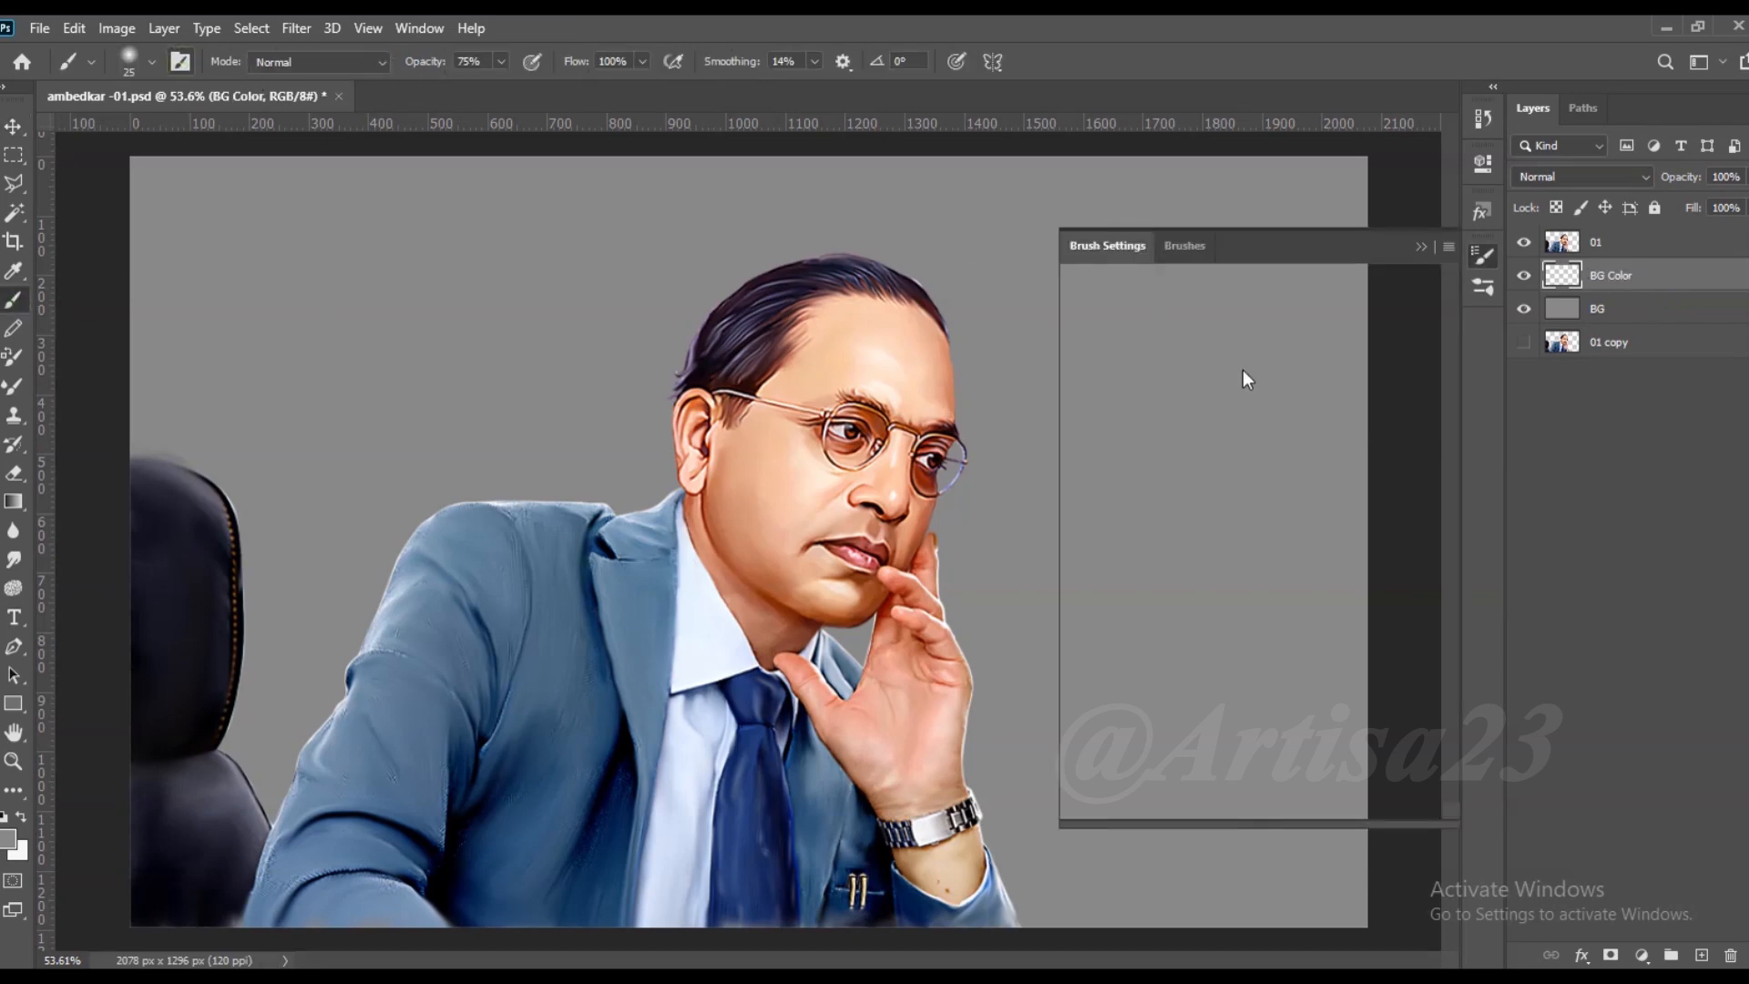
click(1184, 245)
scroll(1338, 583, down, 1)
click(1346, 628)
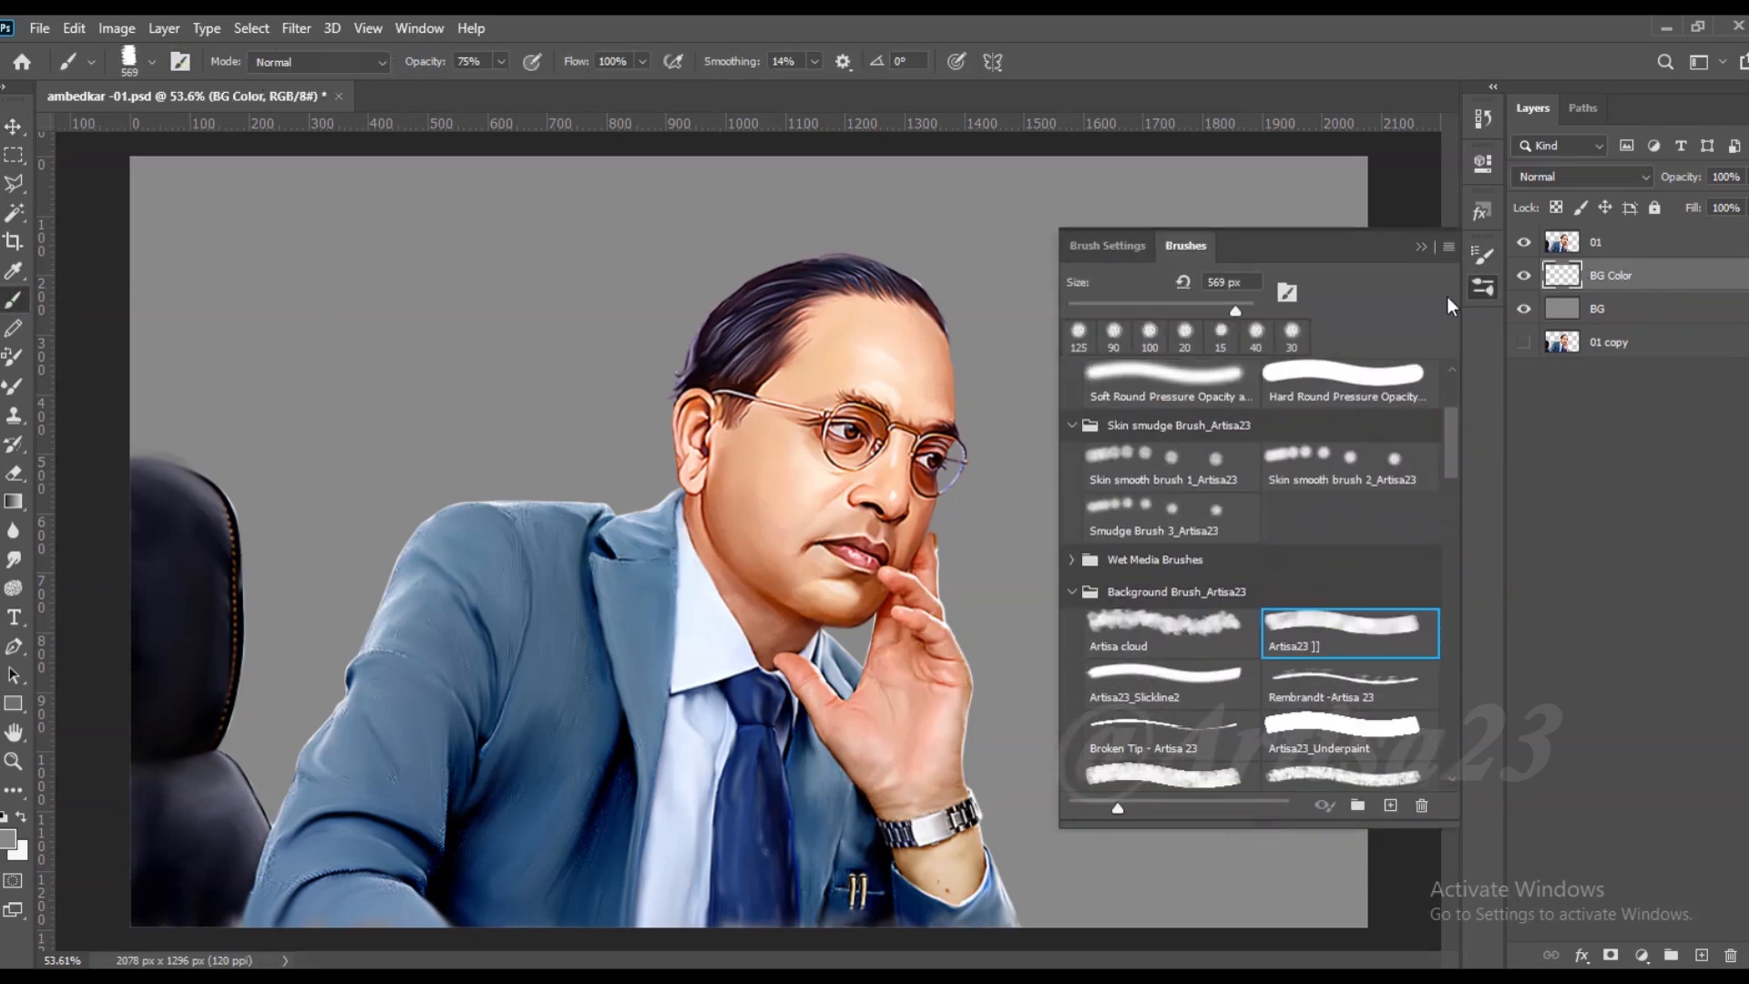
click(1420, 246)
Step: Paint light blue, hue about 195°, on both sides of the head with a 250-pixel brush at 75% opacity
key(ctrl+minus)
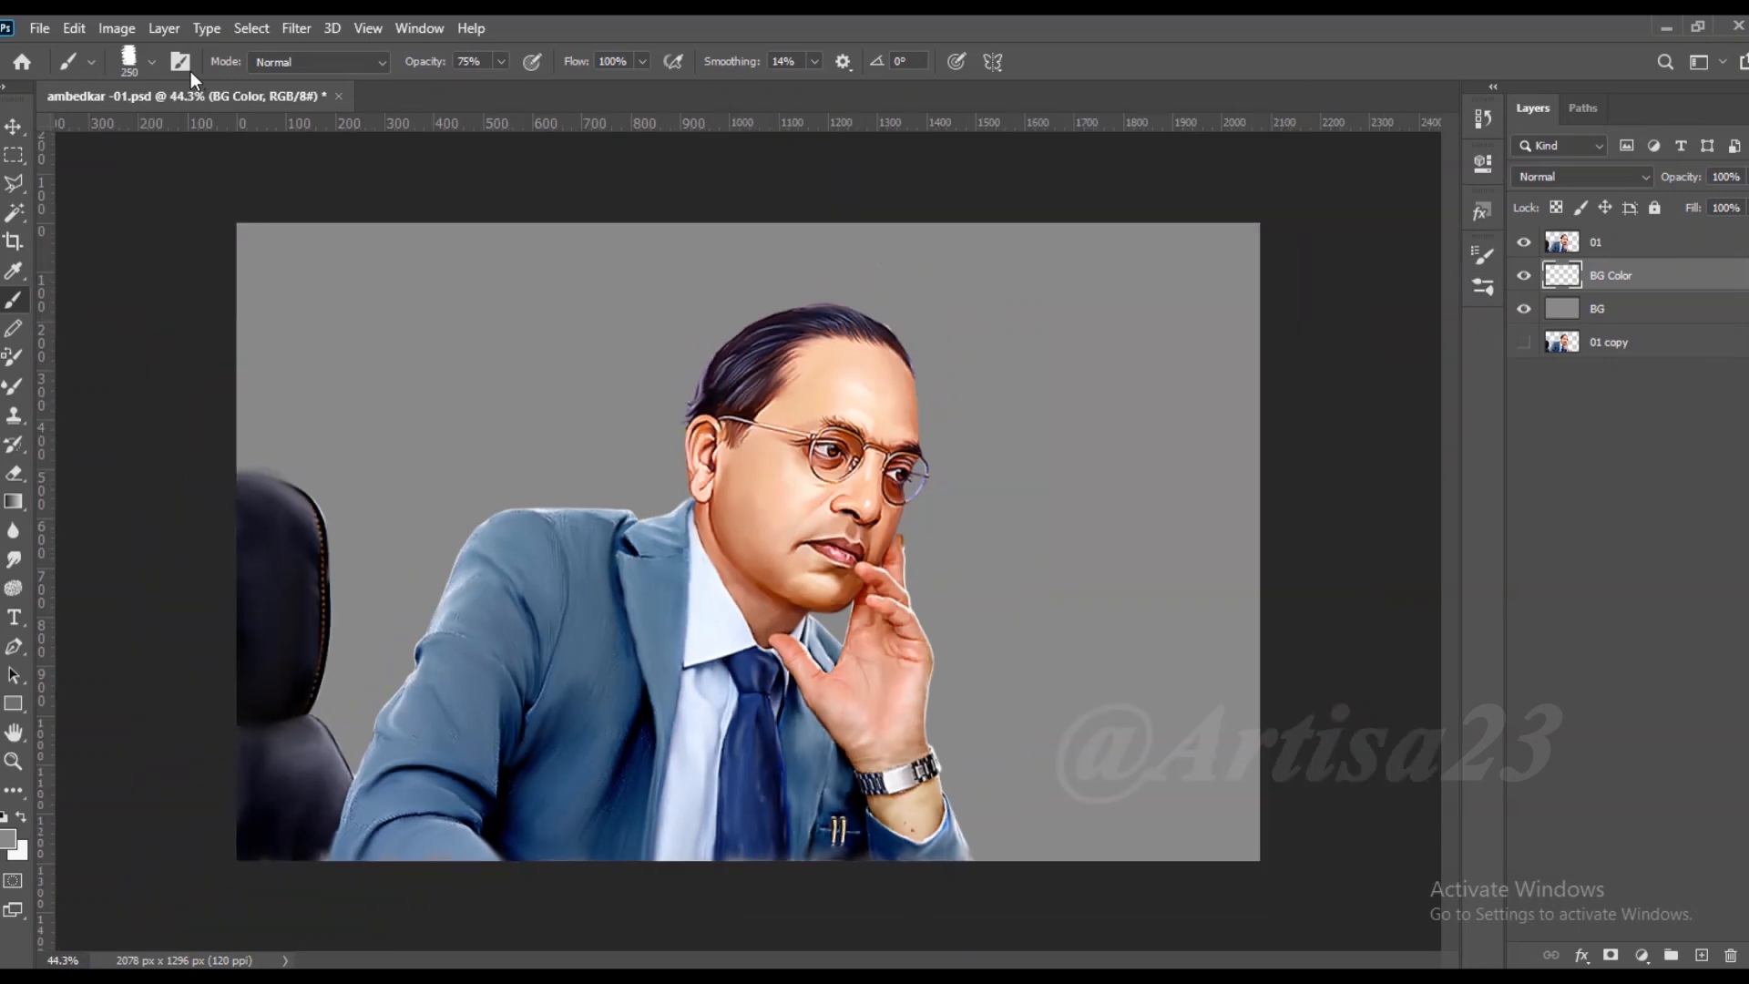
click(8, 838)
click(1211, 632)
click(1486, 706)
click(1247, 614)
click(1488, 701)
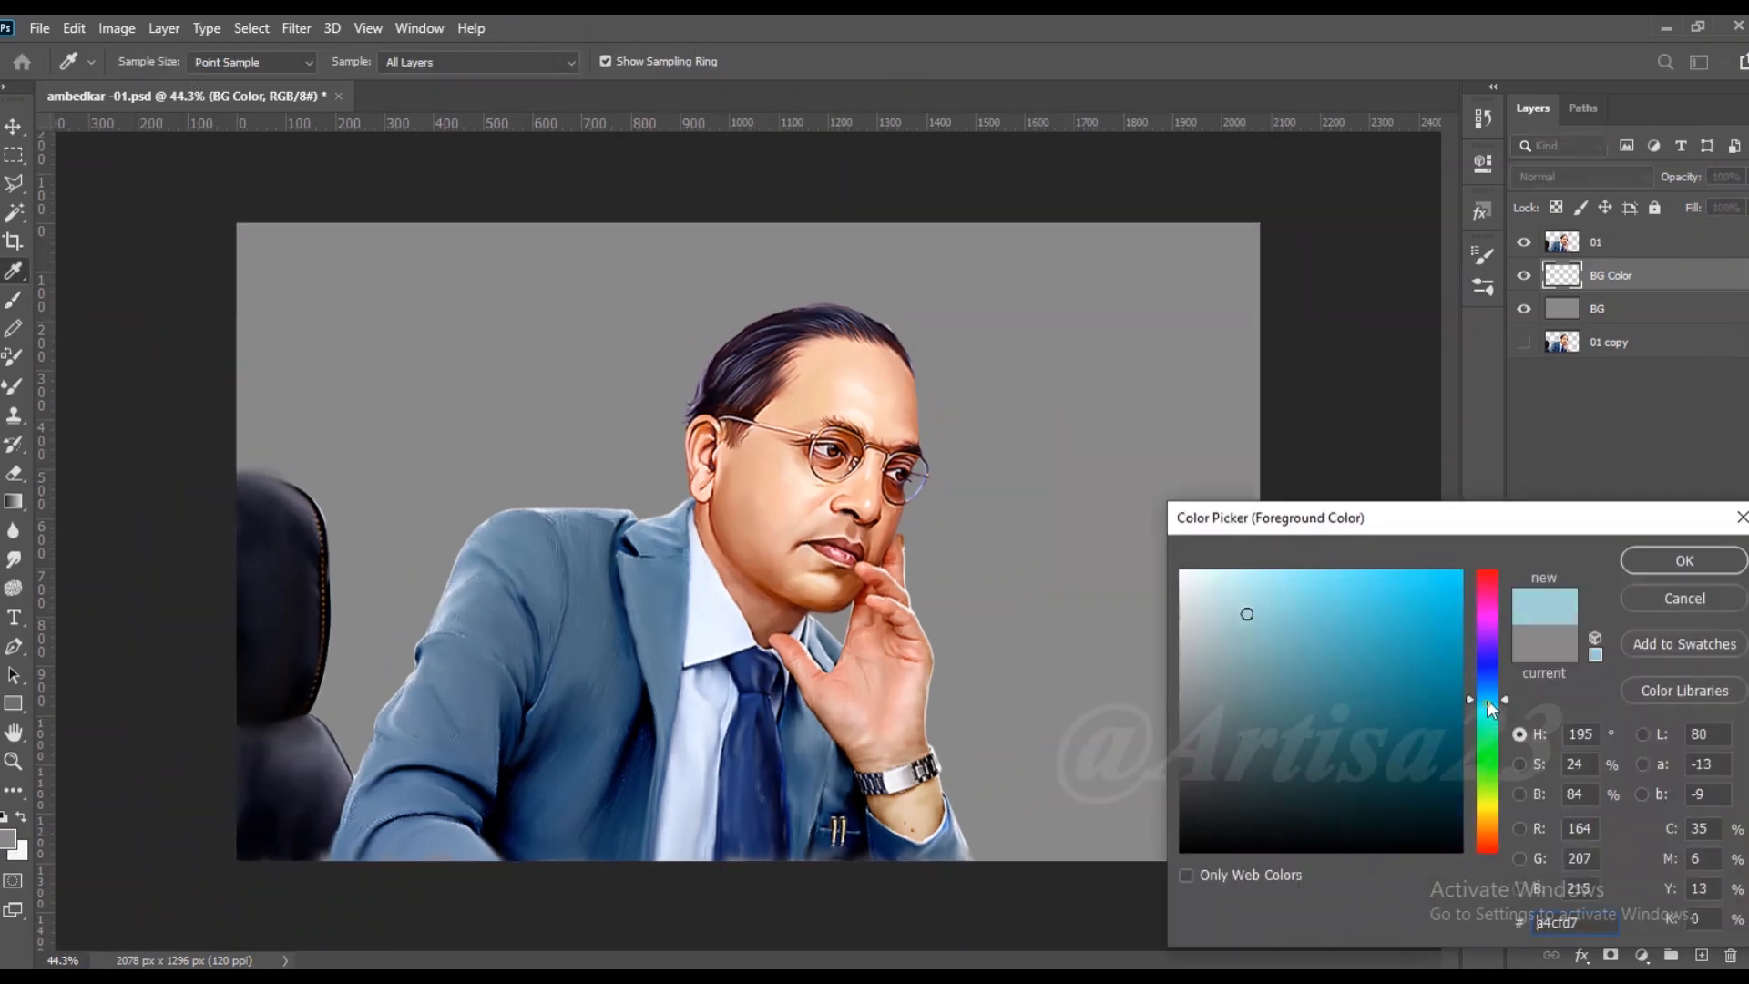
click(1630, 561)
drag(938, 551, 938, 350)
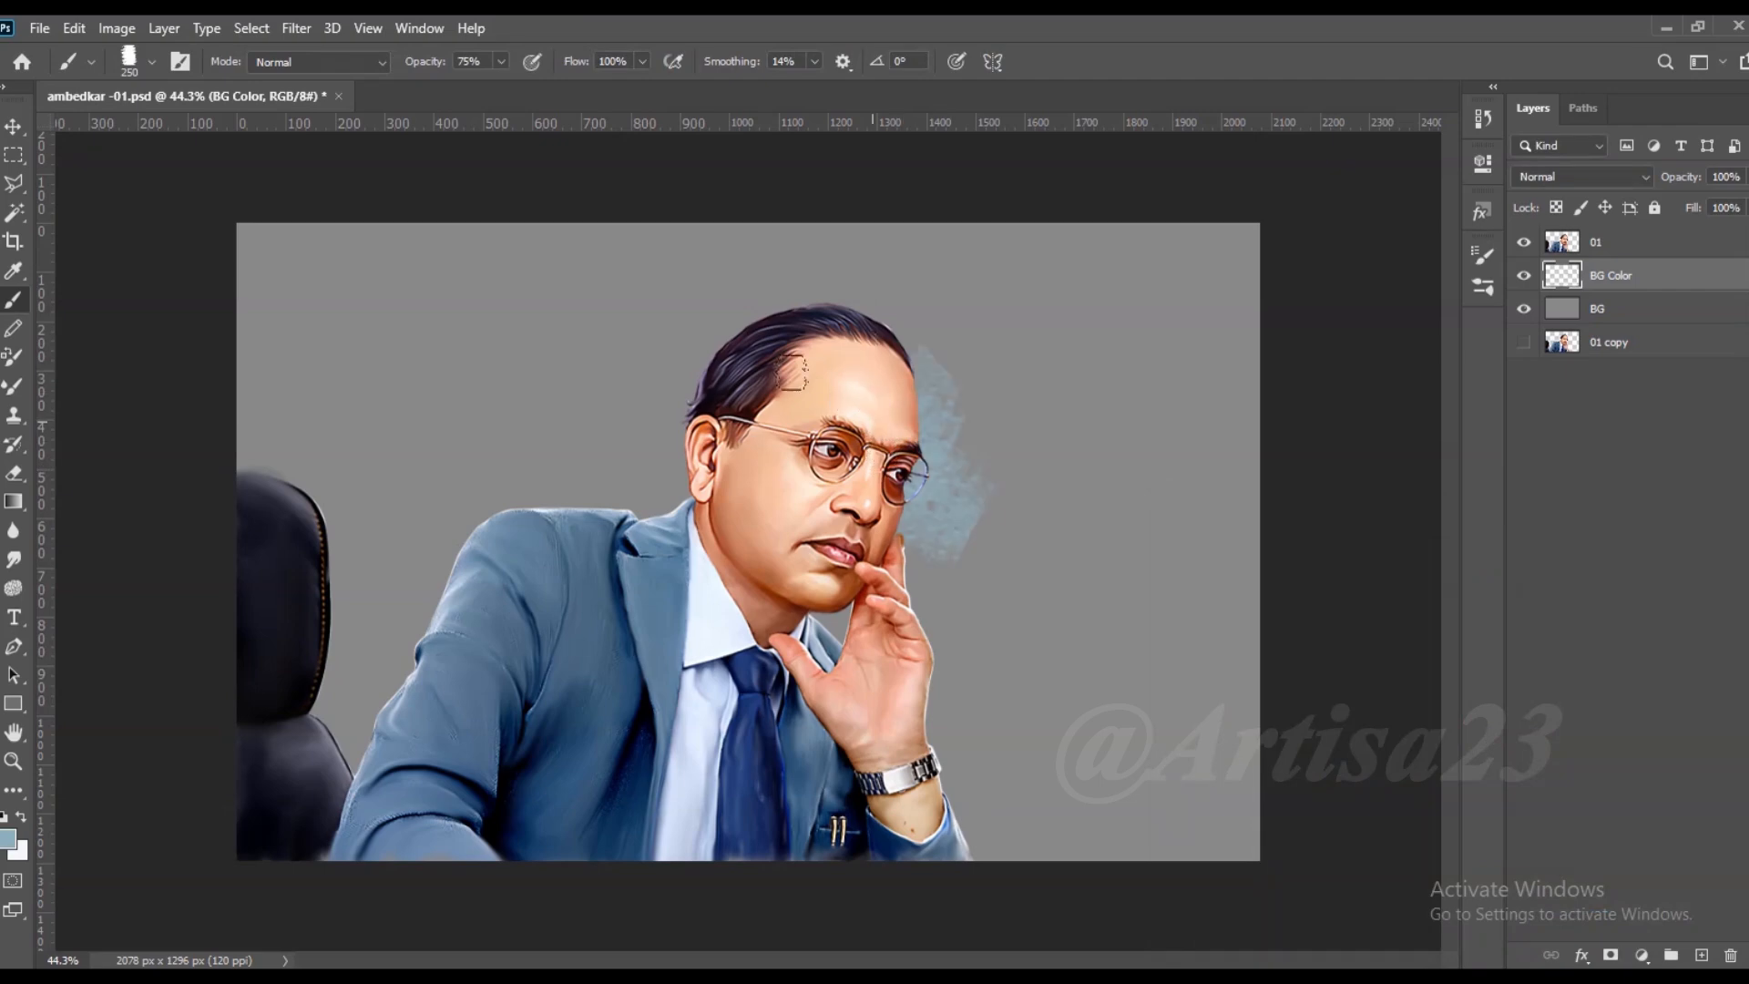
drag(894, 536, 914, 574)
drag(679, 423, 563, 476)
Step: Brighten the blue patches beside the head with a paler blue and lower the brush opacity to 40%
click(9, 840)
click(1243, 591)
click(1646, 564)
mouse_move(952, 487)
mouse_down()
mouse_move(943, 410)
mouse_move(924, 515)
mouse_up()
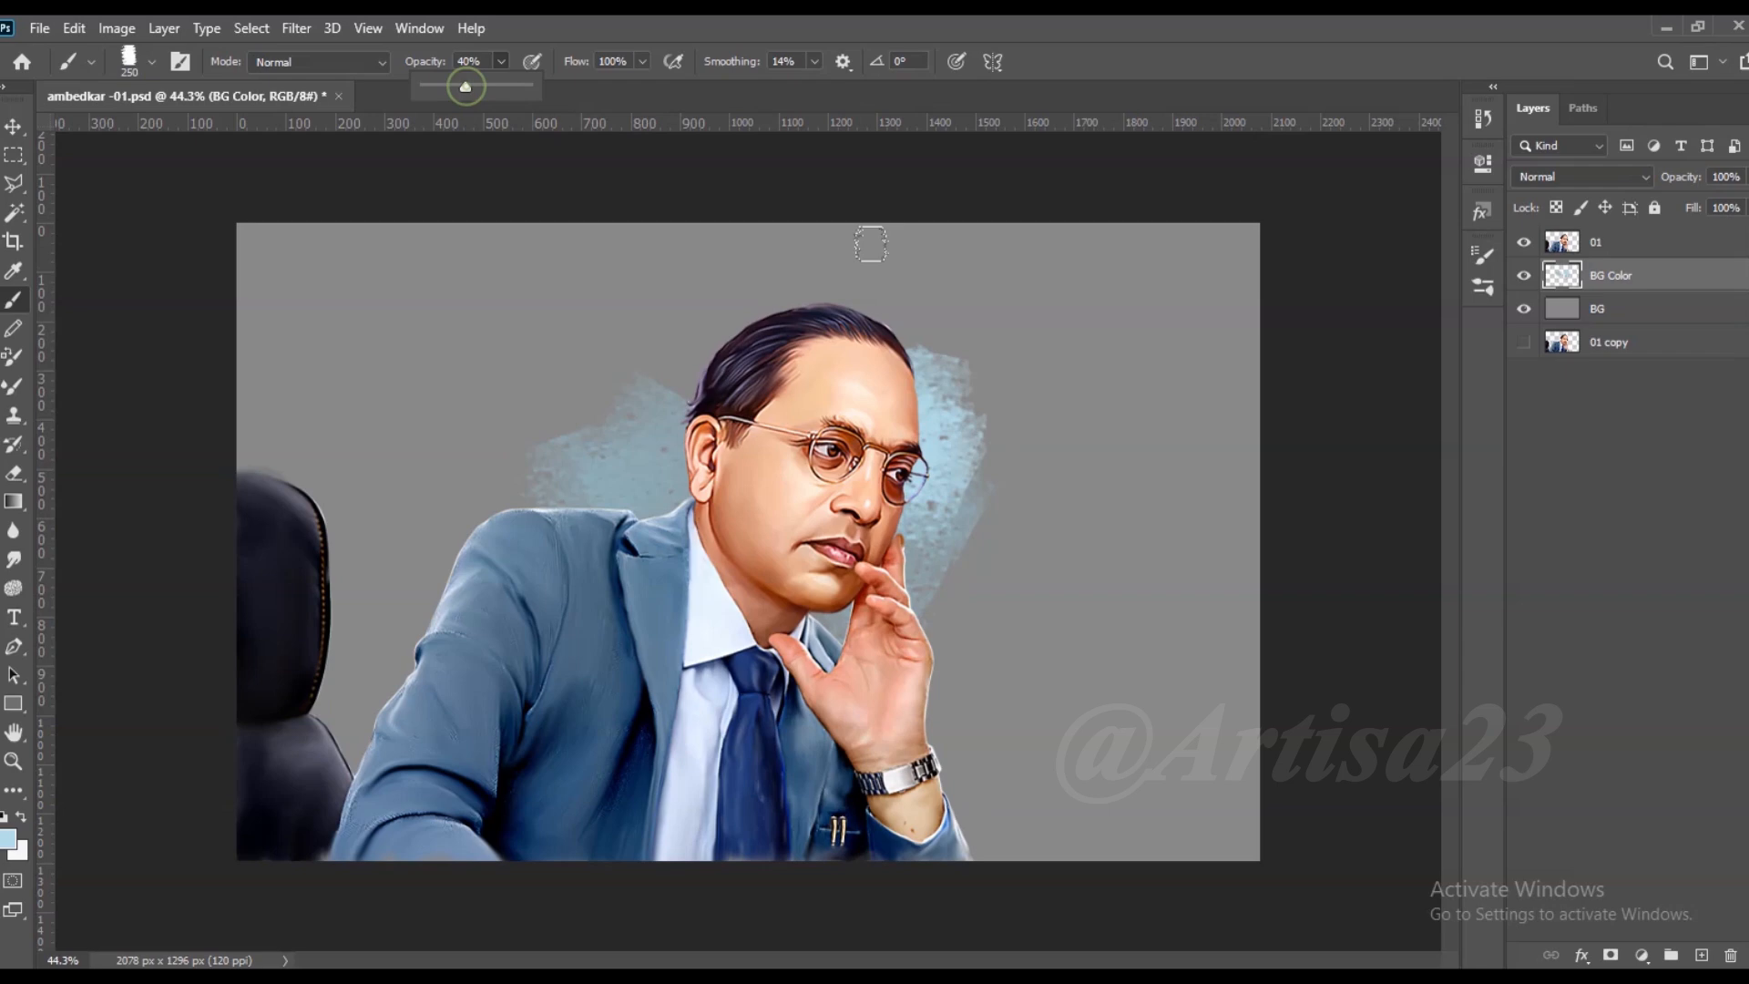
drag(929, 369, 885, 378)
Step: Choose a pale lilac-grey and paint it beside the forehead and outward from the face
click(8, 840)
click(1433, 636)
click(1485, 621)
click(1238, 610)
click(1201, 602)
click(1645, 565)
mouse_move(934, 416)
mouse_down()
mouse_move(898, 350)
mouse_move(1057, 396)
mouse_move(1056, 442)
mouse_up()
Step: Extend the background outward and down beside the cheek and fingers using colours sampled from the painted blue
alt+click(968, 396)
alt+click(968, 446)
drag(969, 447, 1033, 629)
alt+click(936, 543)
alt+click(937, 503)
drag(939, 506, 1006, 601)
alt+click(932, 589)
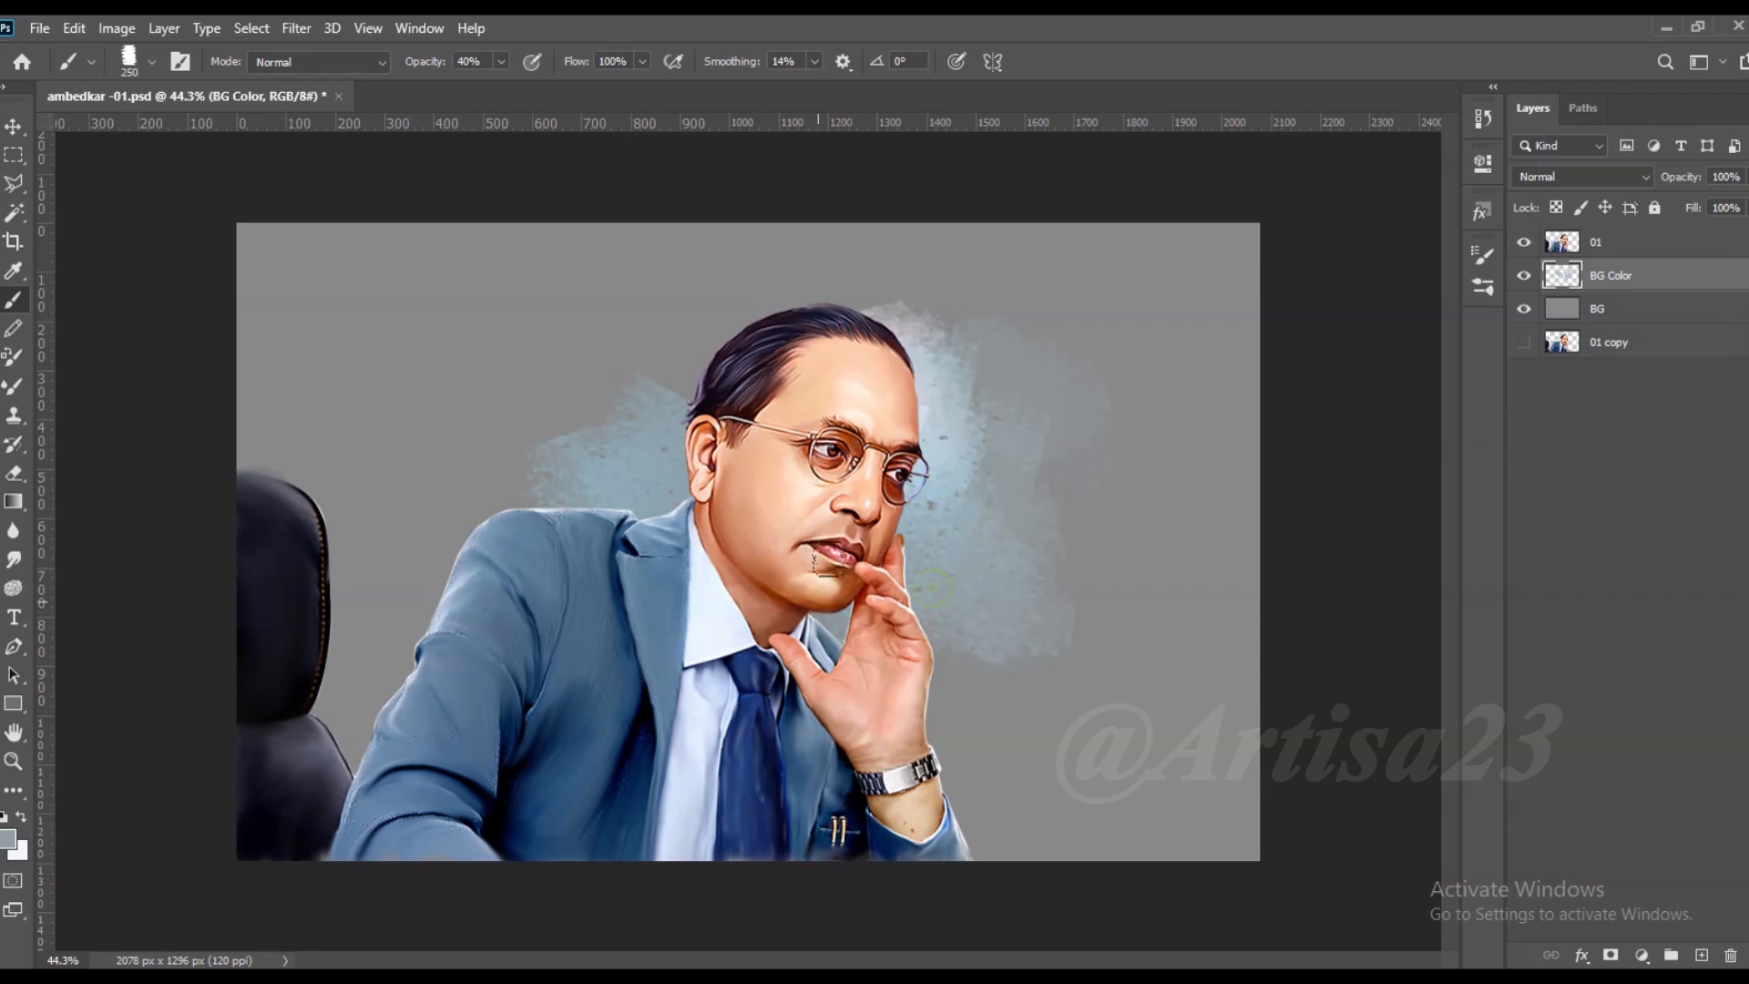
Step: Spread sampled blue-grey behind the hair and above the near shoulder, and extend the patch in front of the face
mouse_move(673, 397)
mouse_down()
mouse_move(695, 301)
mouse_move(638, 365)
mouse_up()
alt+click(603, 437)
drag(556, 401, 469, 481)
drag(971, 579, 1062, 520)
Step: Paint pale green accents beside the raised fingers and behind the ear above the shoulder
click(9, 839)
click(1488, 743)
click(1234, 606)
click(1683, 567)
drag(984, 565, 905, 570)
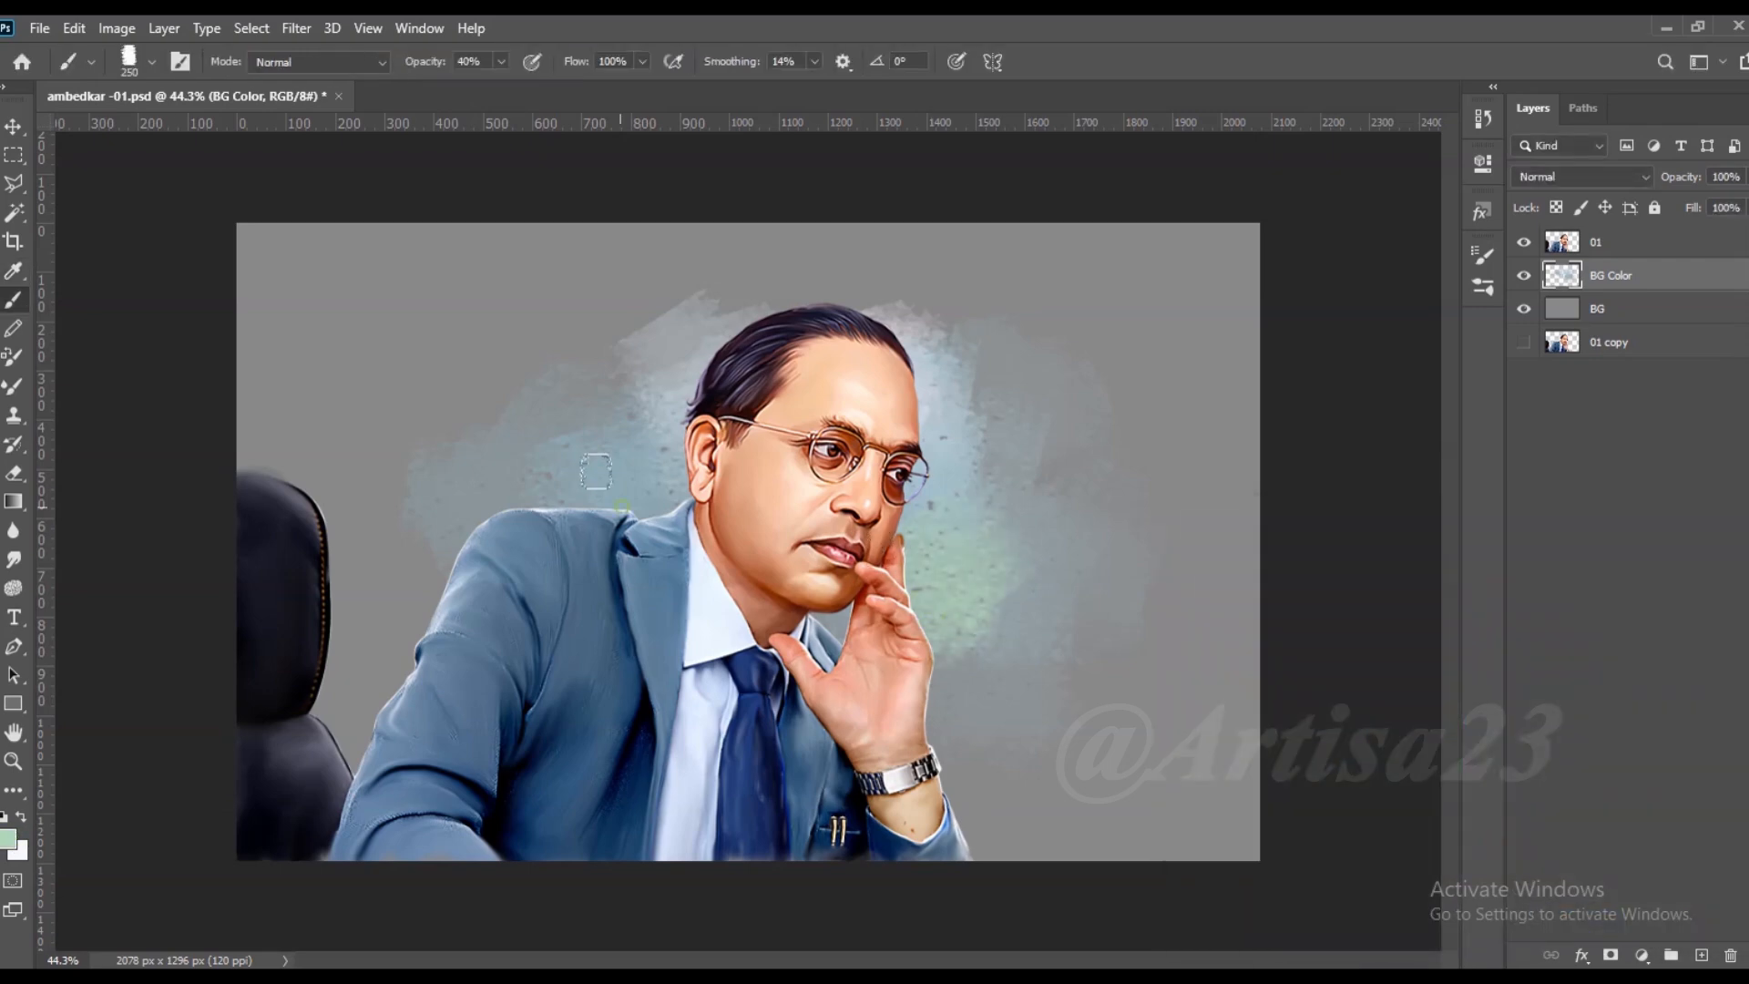
drag(593, 470, 629, 474)
Step: Set the brush colour to pale pink f3bdbd and paint it just beyond the green patch beside the hand
click(9, 839)
click(1488, 577)
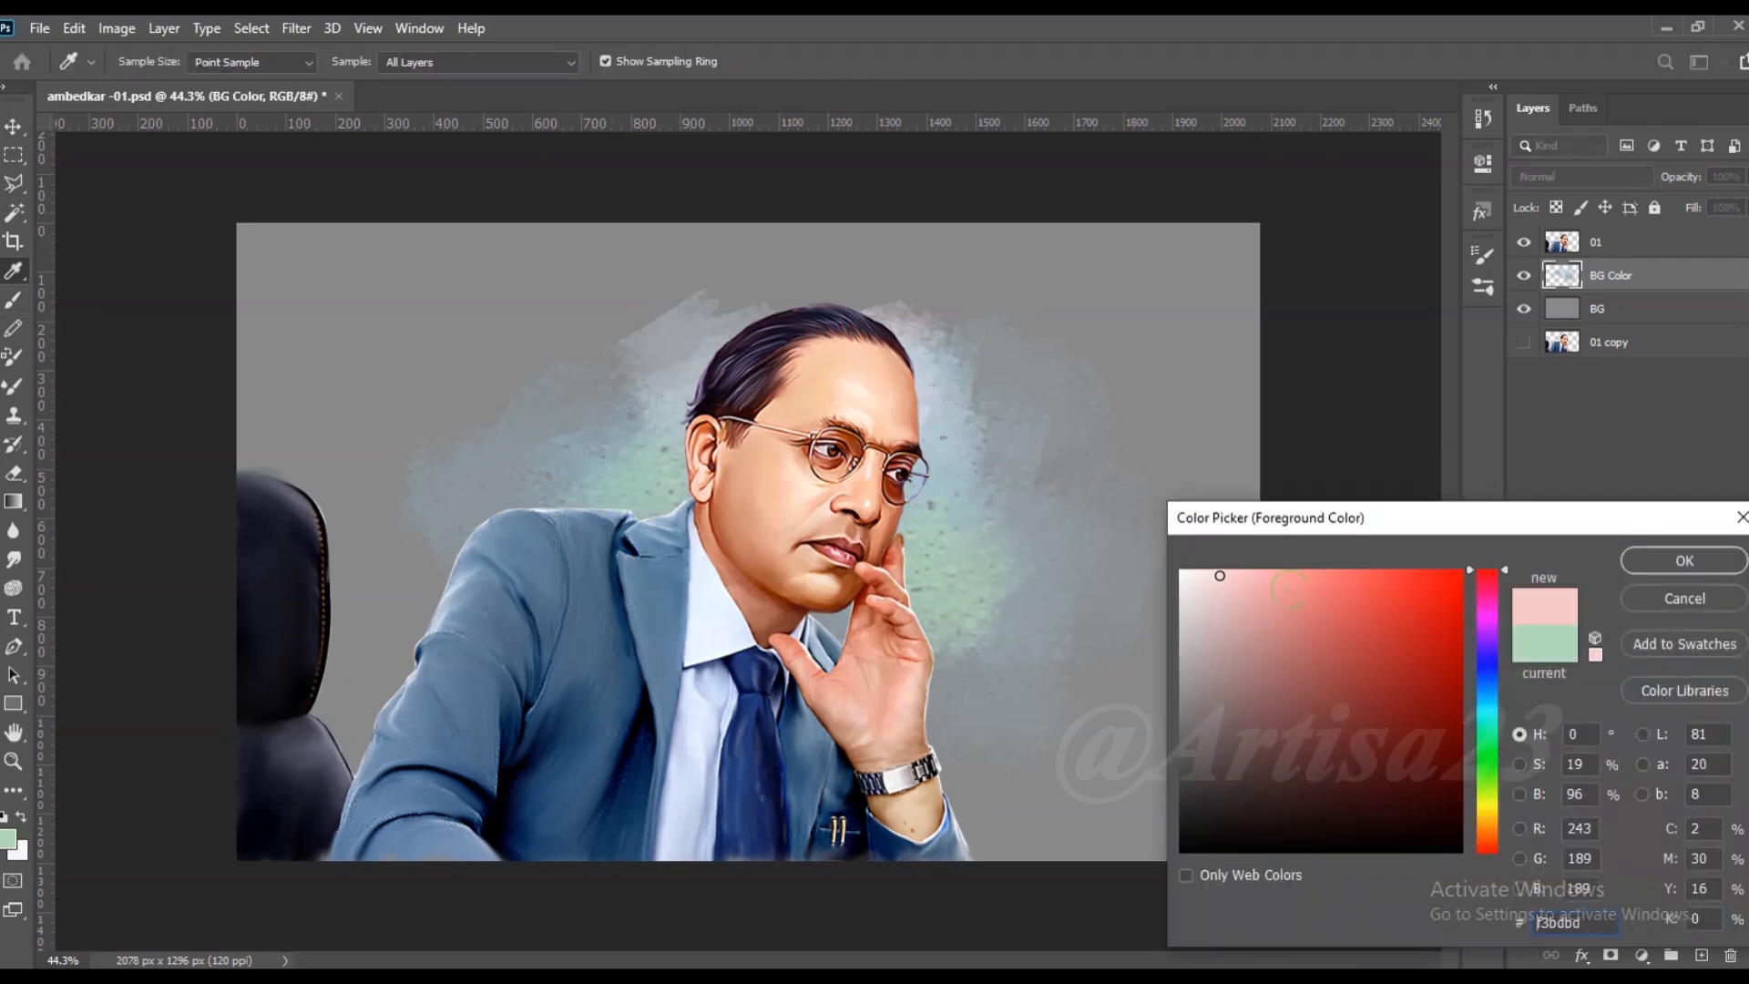
click(1682, 566)
drag(1121, 629, 995, 510)
Step: Paint dark blue-grey beside the wrist, undo the last two strokes, and blend the area near the hand with sampled tones
alt+click(952, 729)
mouse_move(1020, 783)
mouse_down()
mouse_move(1084, 720)
mouse_move(983, 643)
mouse_up()
key(ctrl+z)
key(ctrl+z)
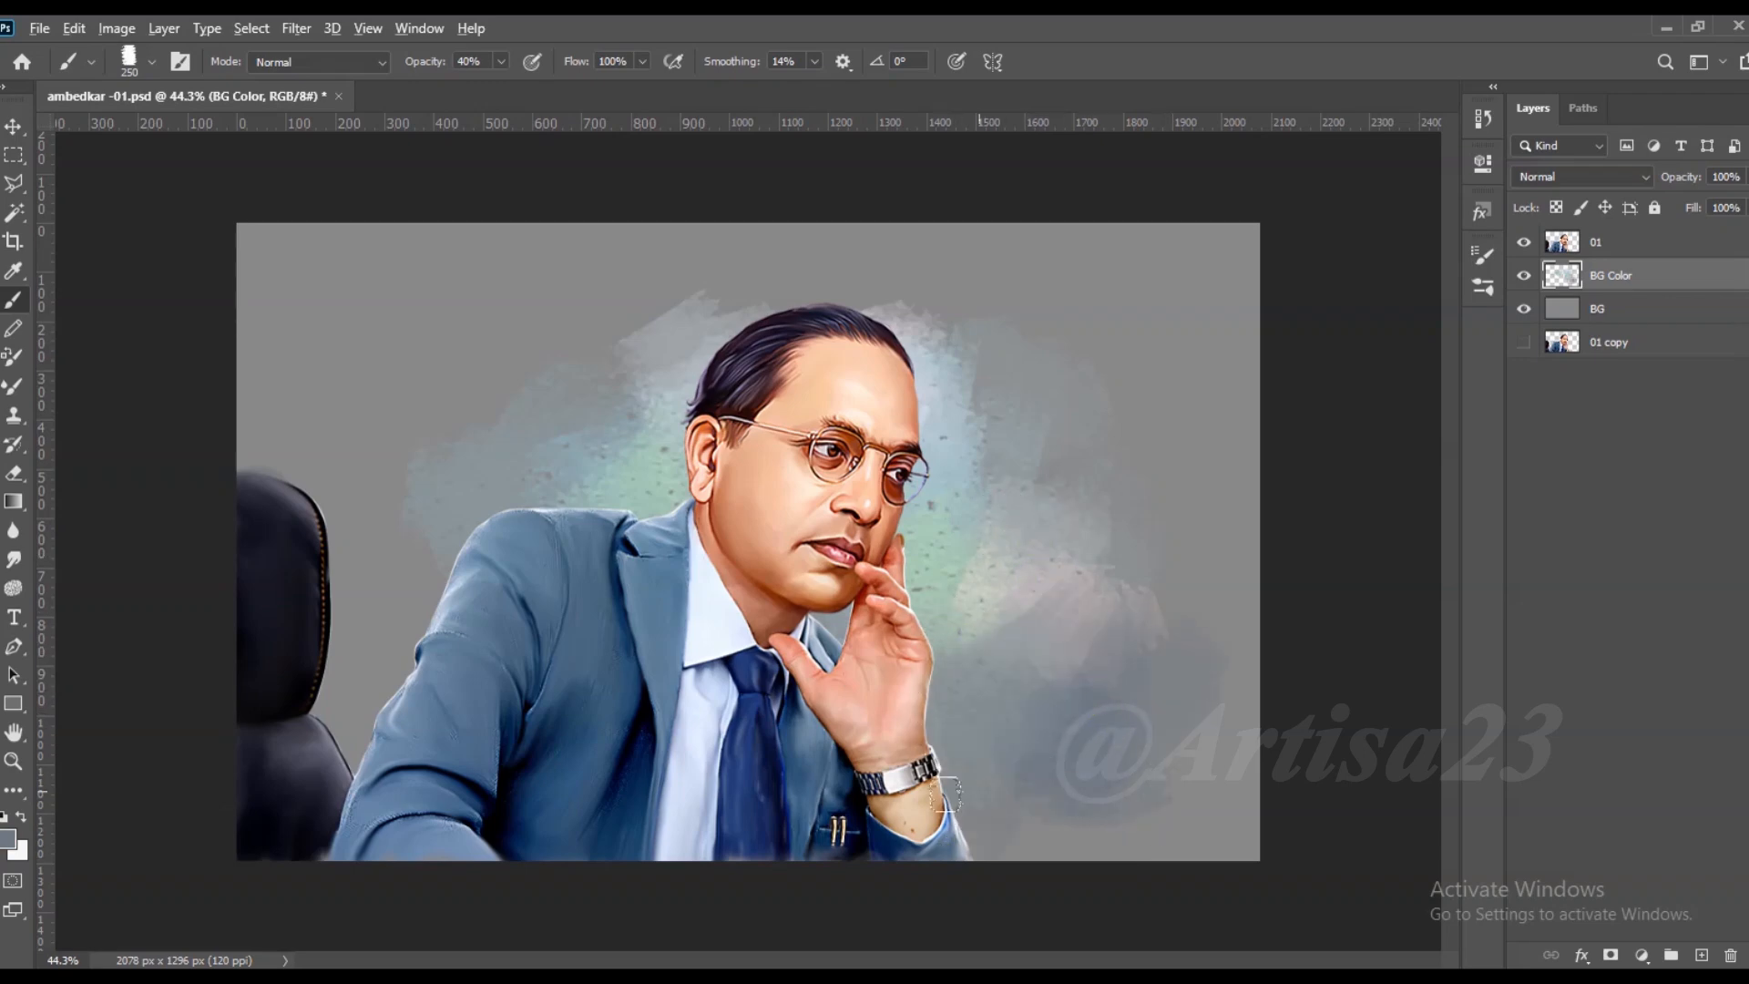
drag(864, 658, 973, 679)
alt+click(1045, 647)
drag(1039, 577, 977, 588)
Step: Paint soft strokes above the head and across the outer background, using a 300-pixel brush at 25% opacity
key([)
mouse_move(973, 487)
mouse_down()
mouse_move(963, 425)
mouse_move(965, 501)
mouse_up()
scroll(729, 355, down, 1)
drag(730, 351, 857, 358)
drag(492, 82, 483, 84)
scroll(938, 347, up, 1)
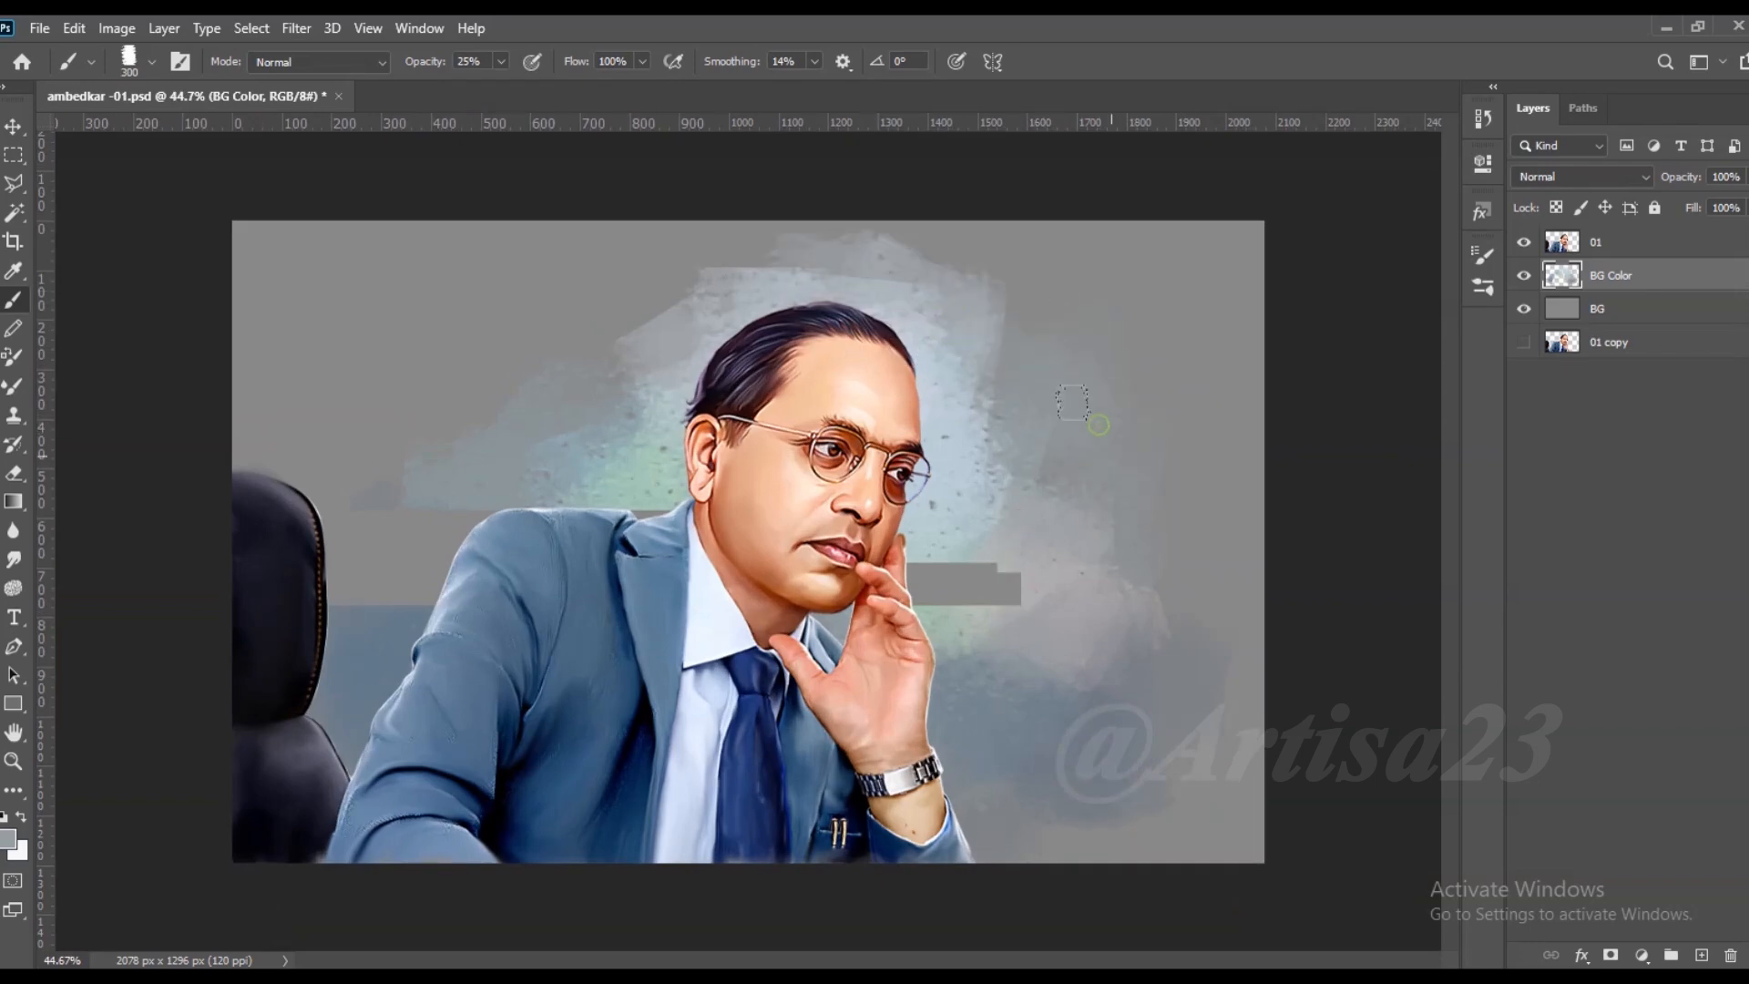
scroll(1098, 425, down, 1)
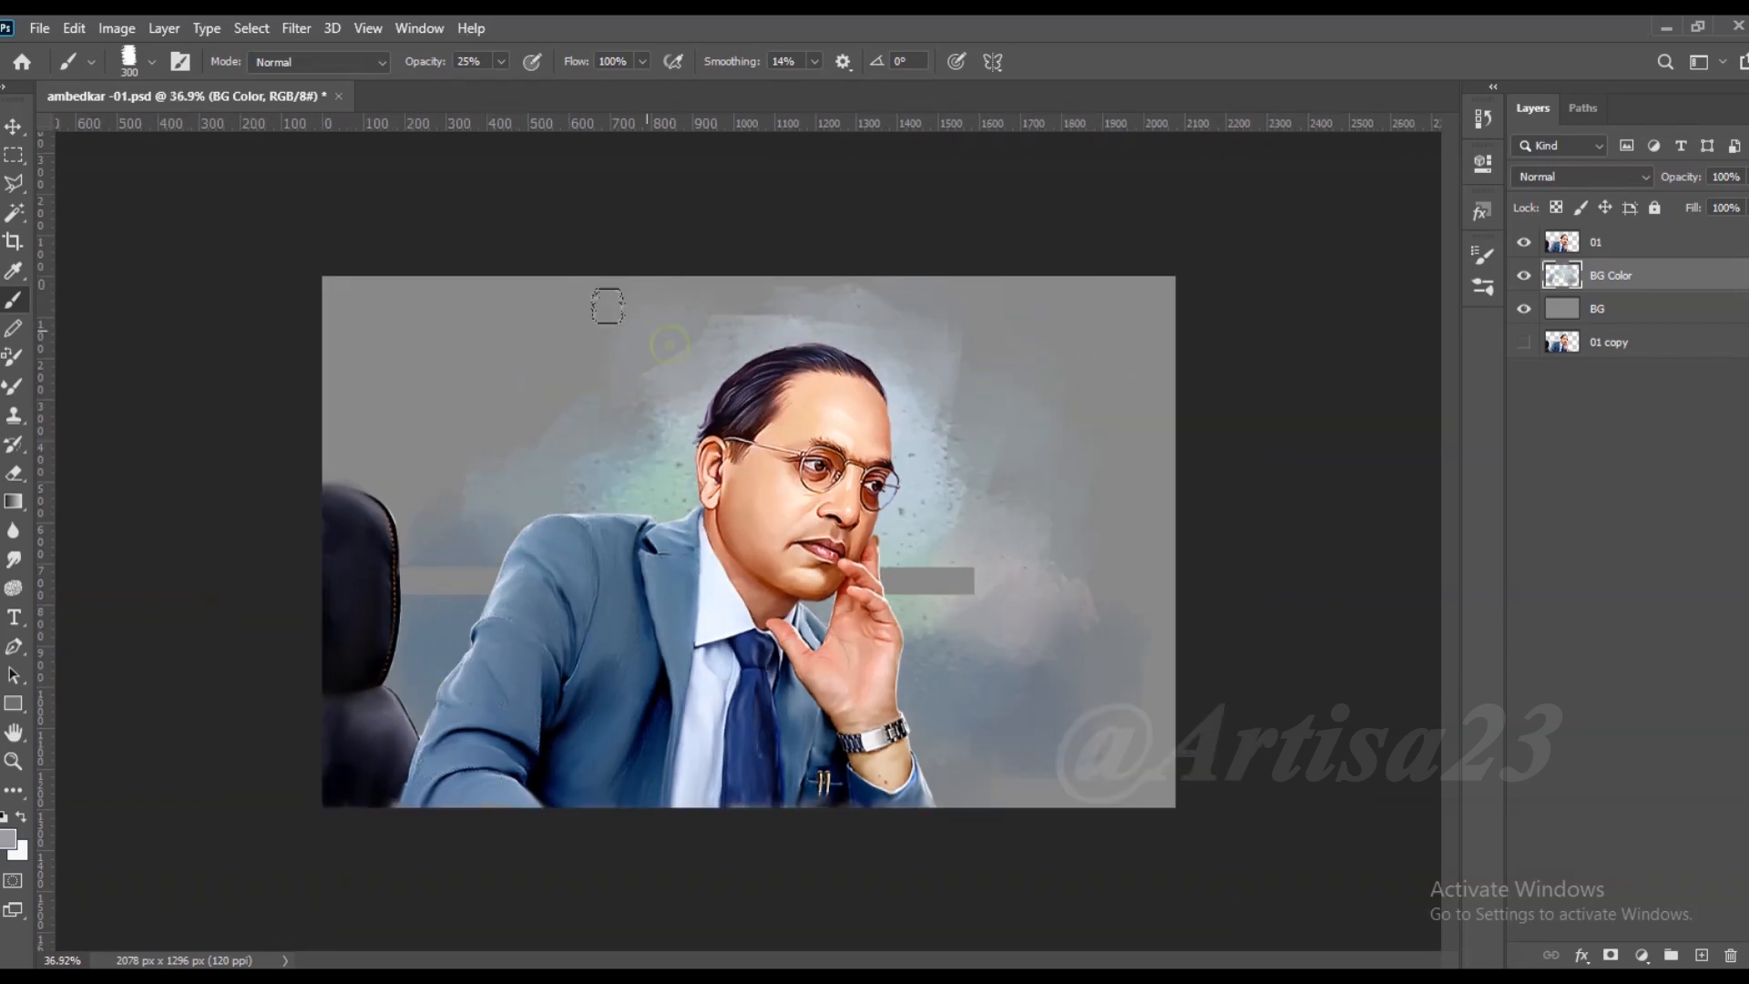
scroll(745, 536, down, 1)
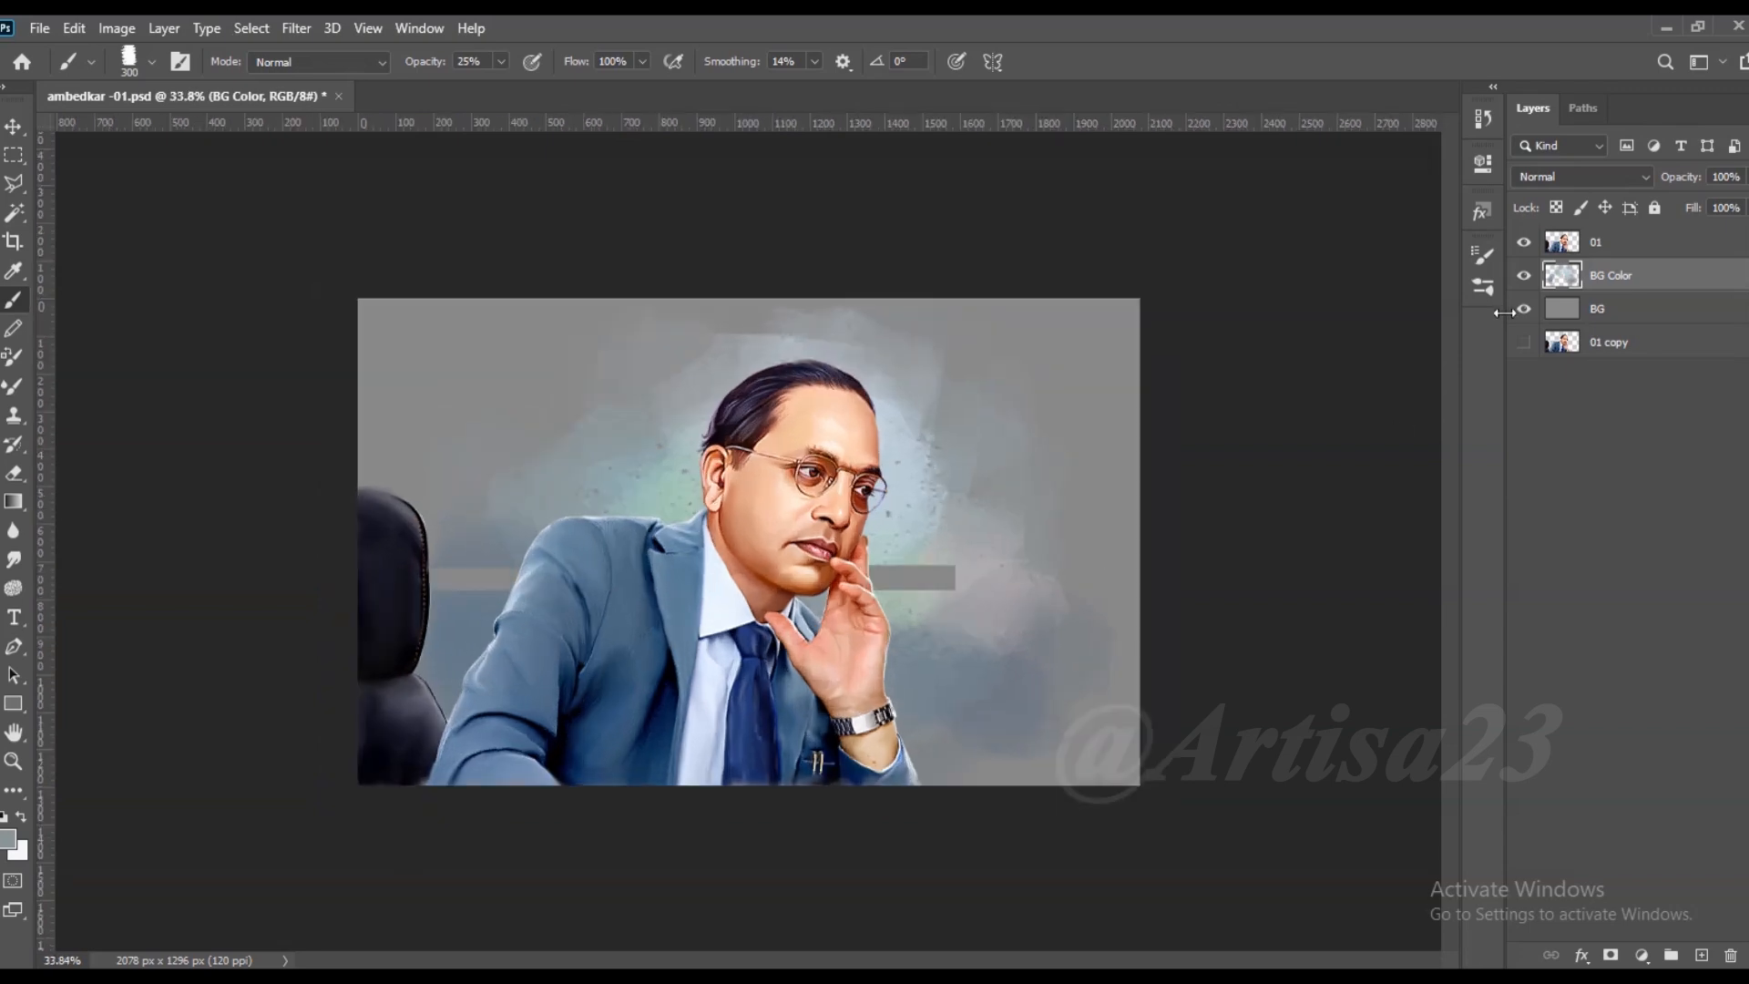
Step: Add a layer above BG Color and paint dark navy between the chair and shoulder, fading upward into the grey
click(1702, 956)
scroll(751, 543, up, 1)
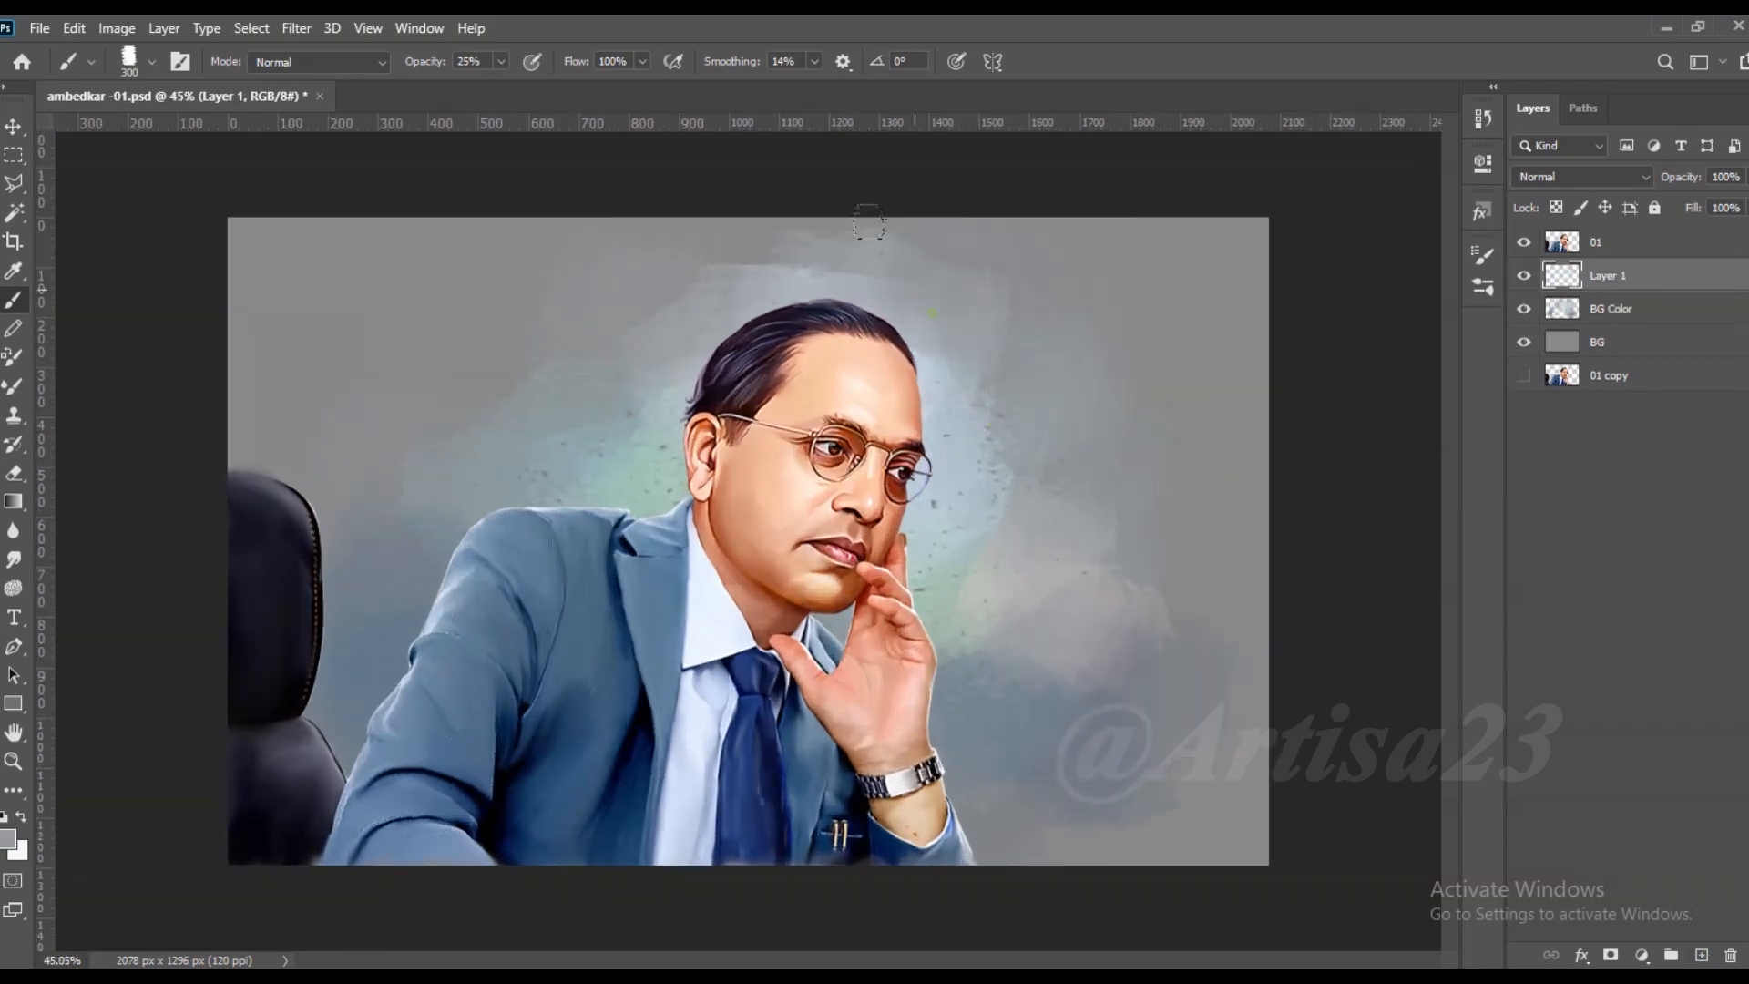
scroll(765, 287, down, 1)
alt+click(610, 351)
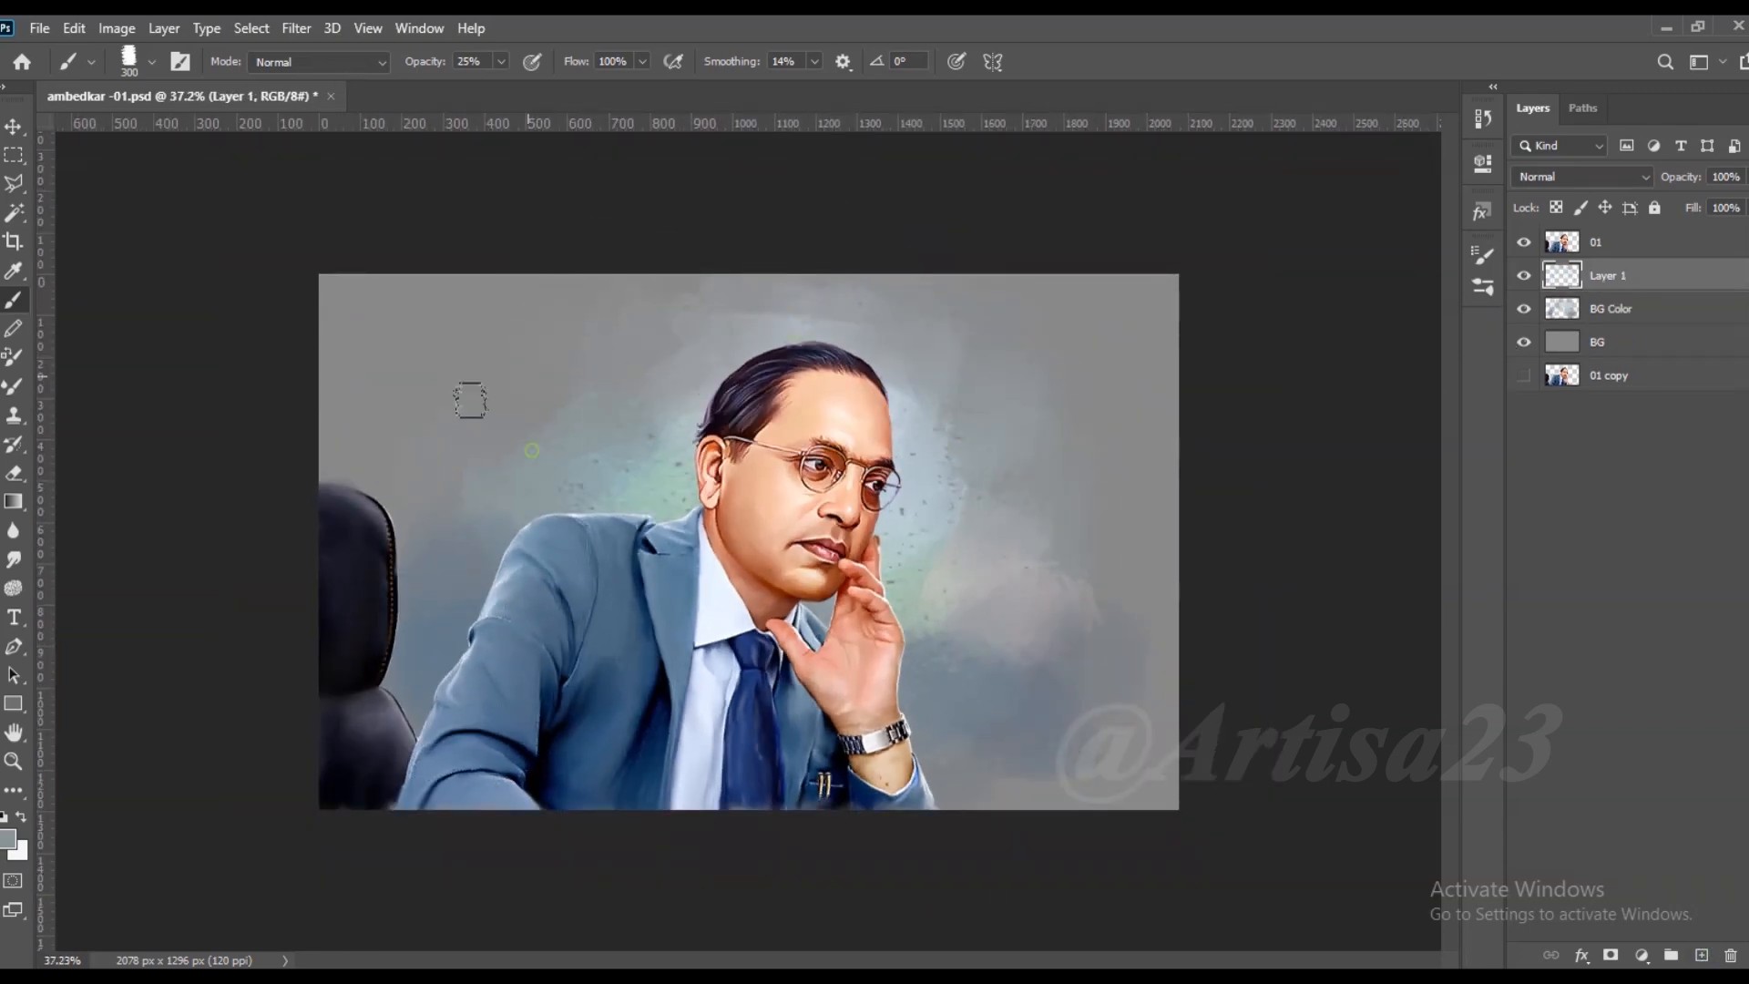
drag(392, 667, 370, 587)
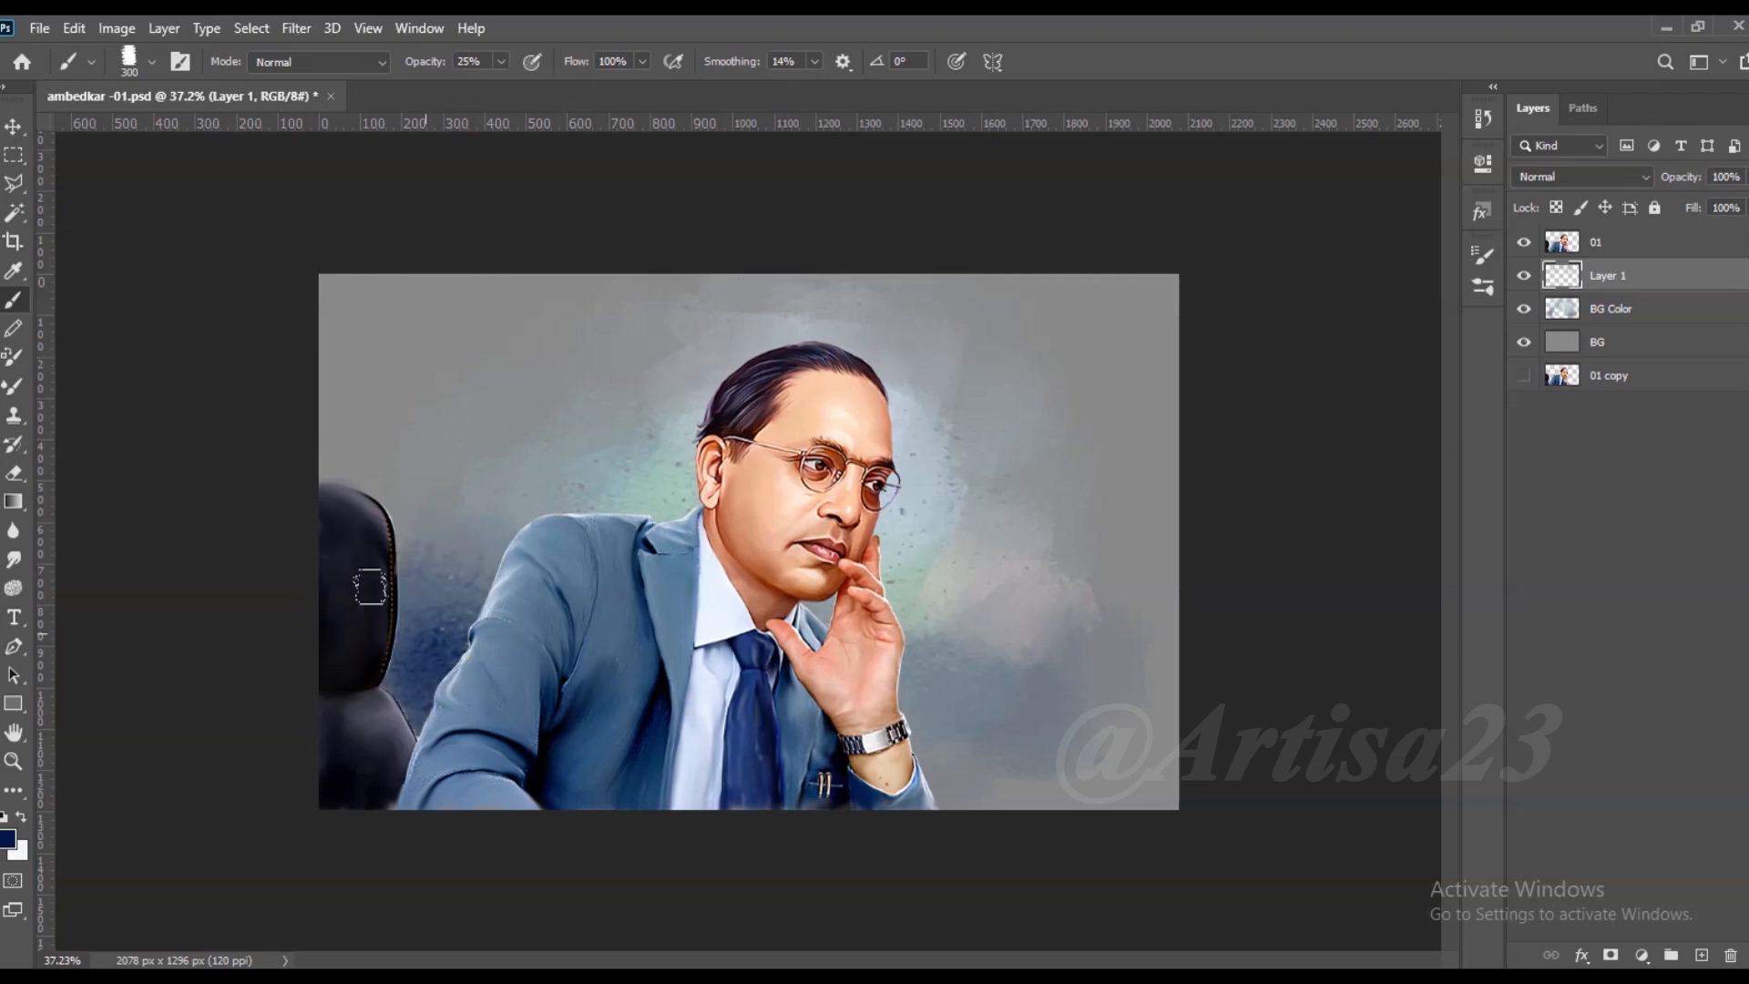
mouse_move(442, 669)
mouse_down()
mouse_move(359, 486)
mouse_move(463, 478)
mouse_up()
alt+click(465, 528)
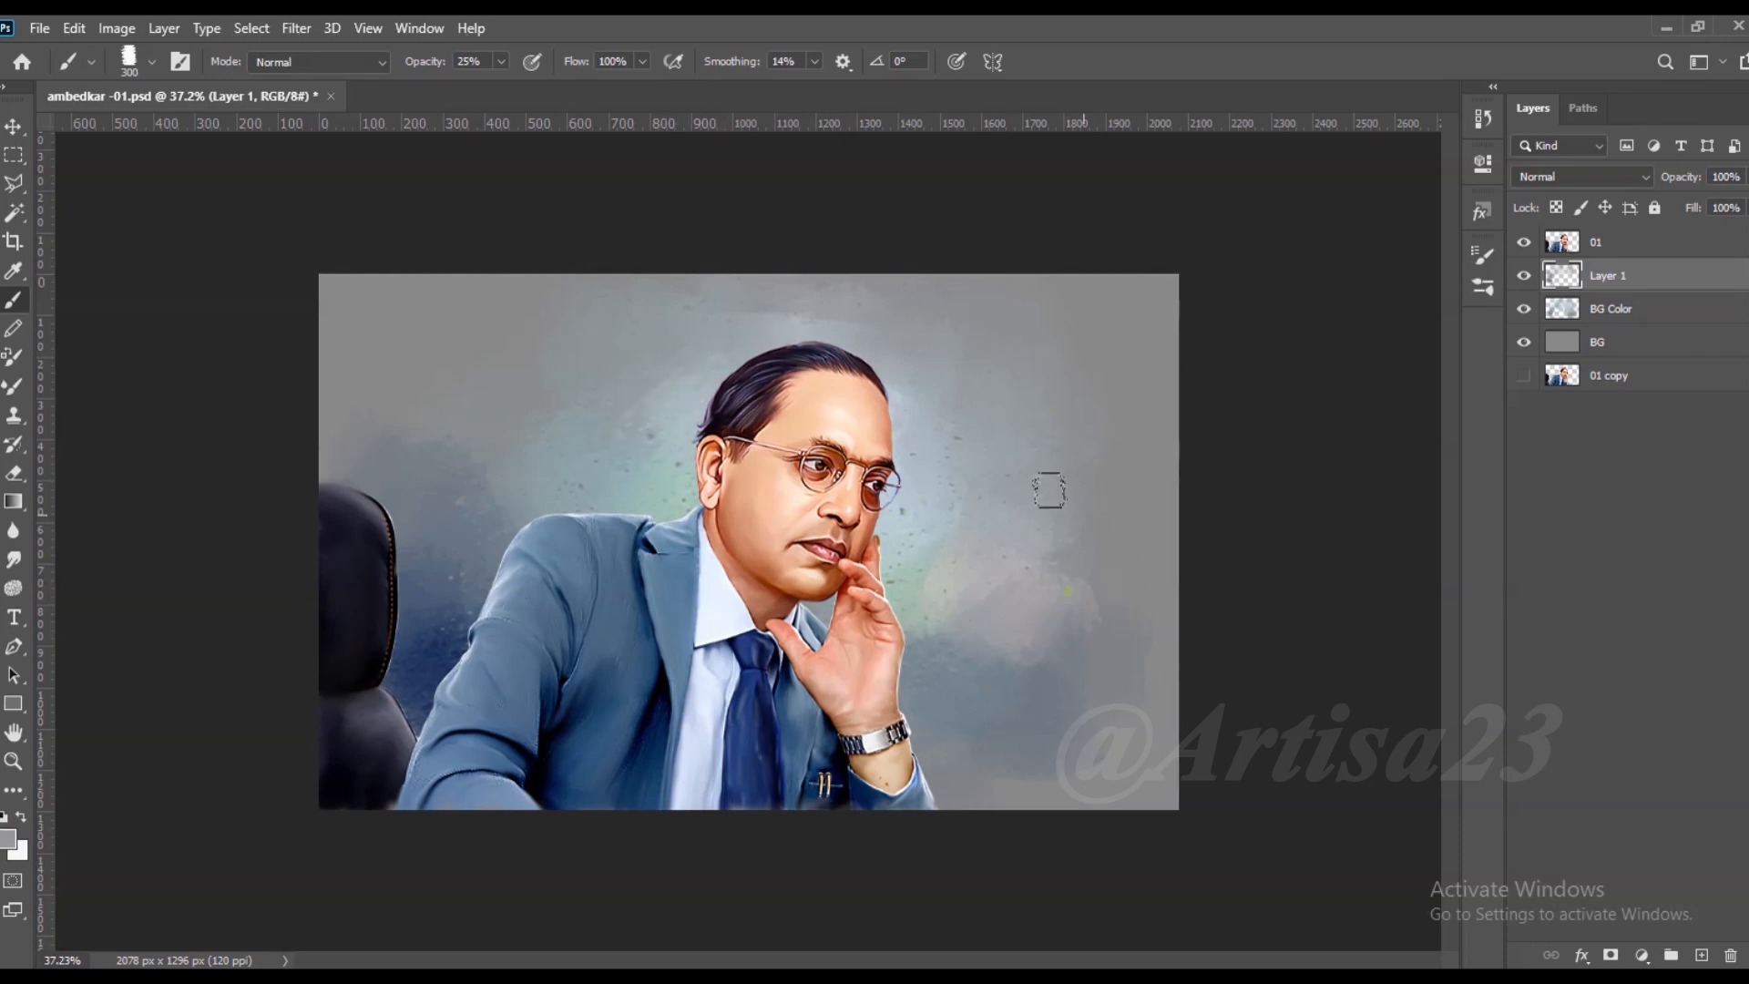
Step: Darken the lower background beyond the cuff with blue-grey out to the image corner, sampling colours from the picture
mouse_move(929, 770)
mouse_down()
mouse_move(1071, 776)
mouse_move(1047, 756)
mouse_move(1094, 782)
mouse_up()
alt+click(784, 683)
alt+click(1104, 751)
alt+click(1143, 739)
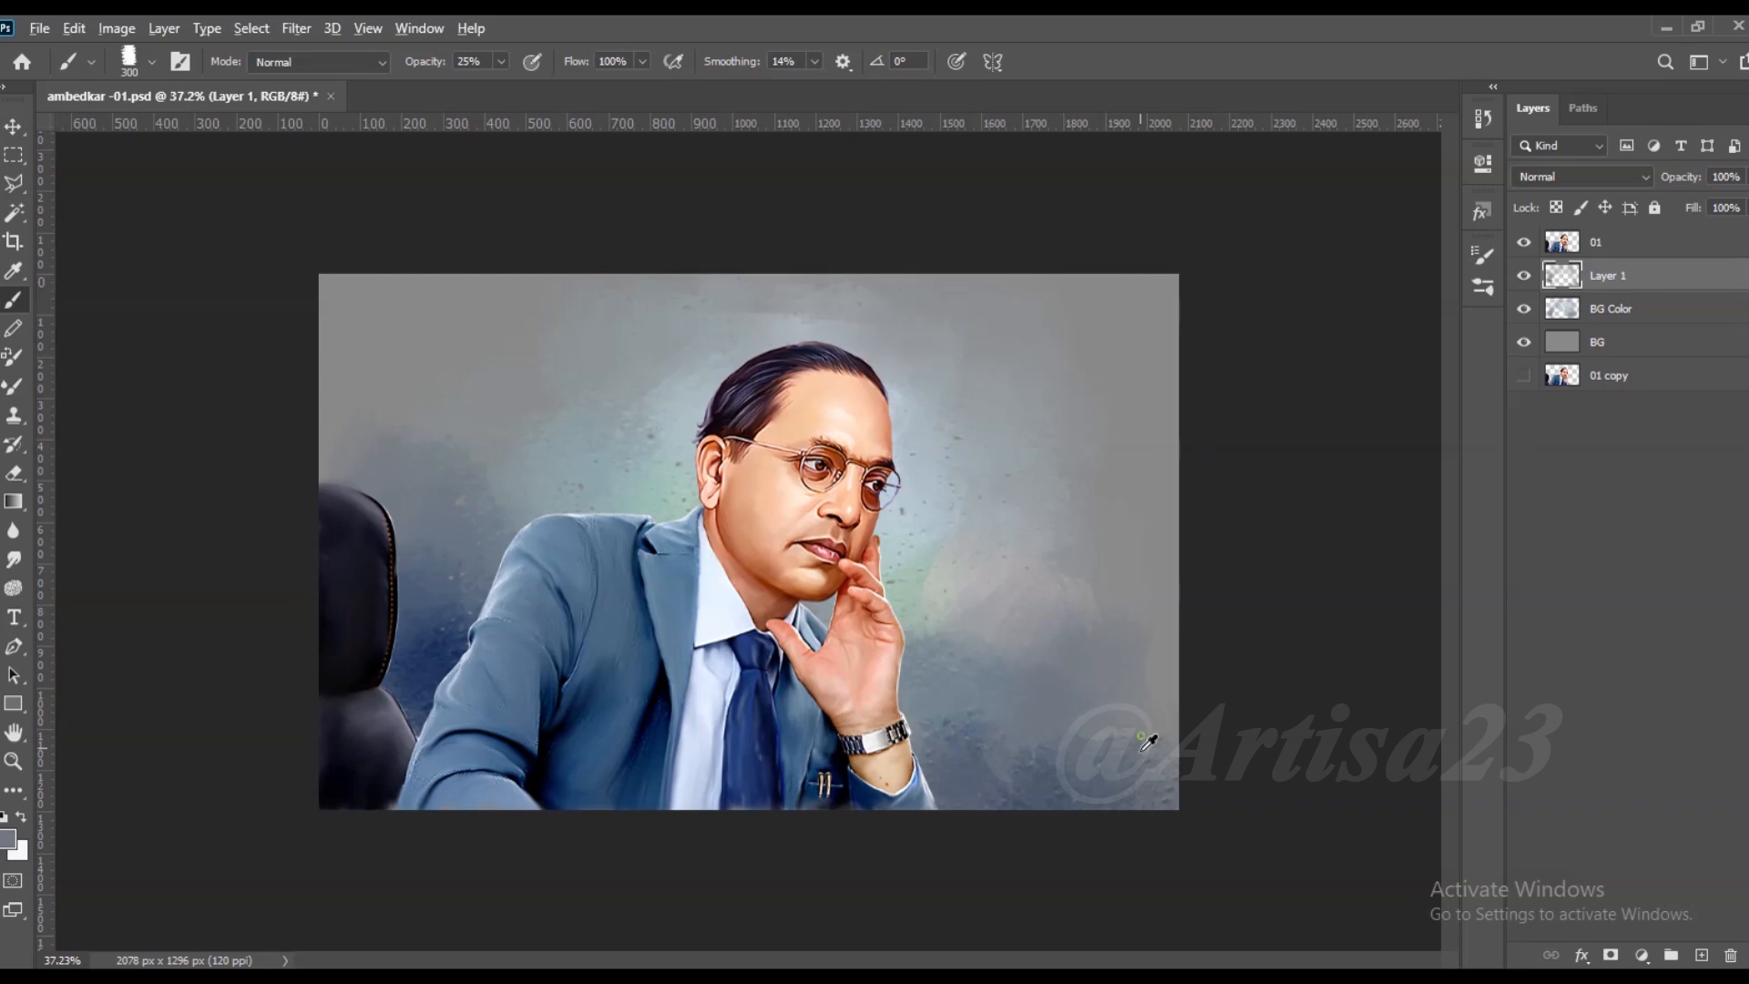
Step: Paint a light blue glow around the head and blend it outward with sampled background greys
click(9, 840)
click(1249, 593)
click(1679, 559)
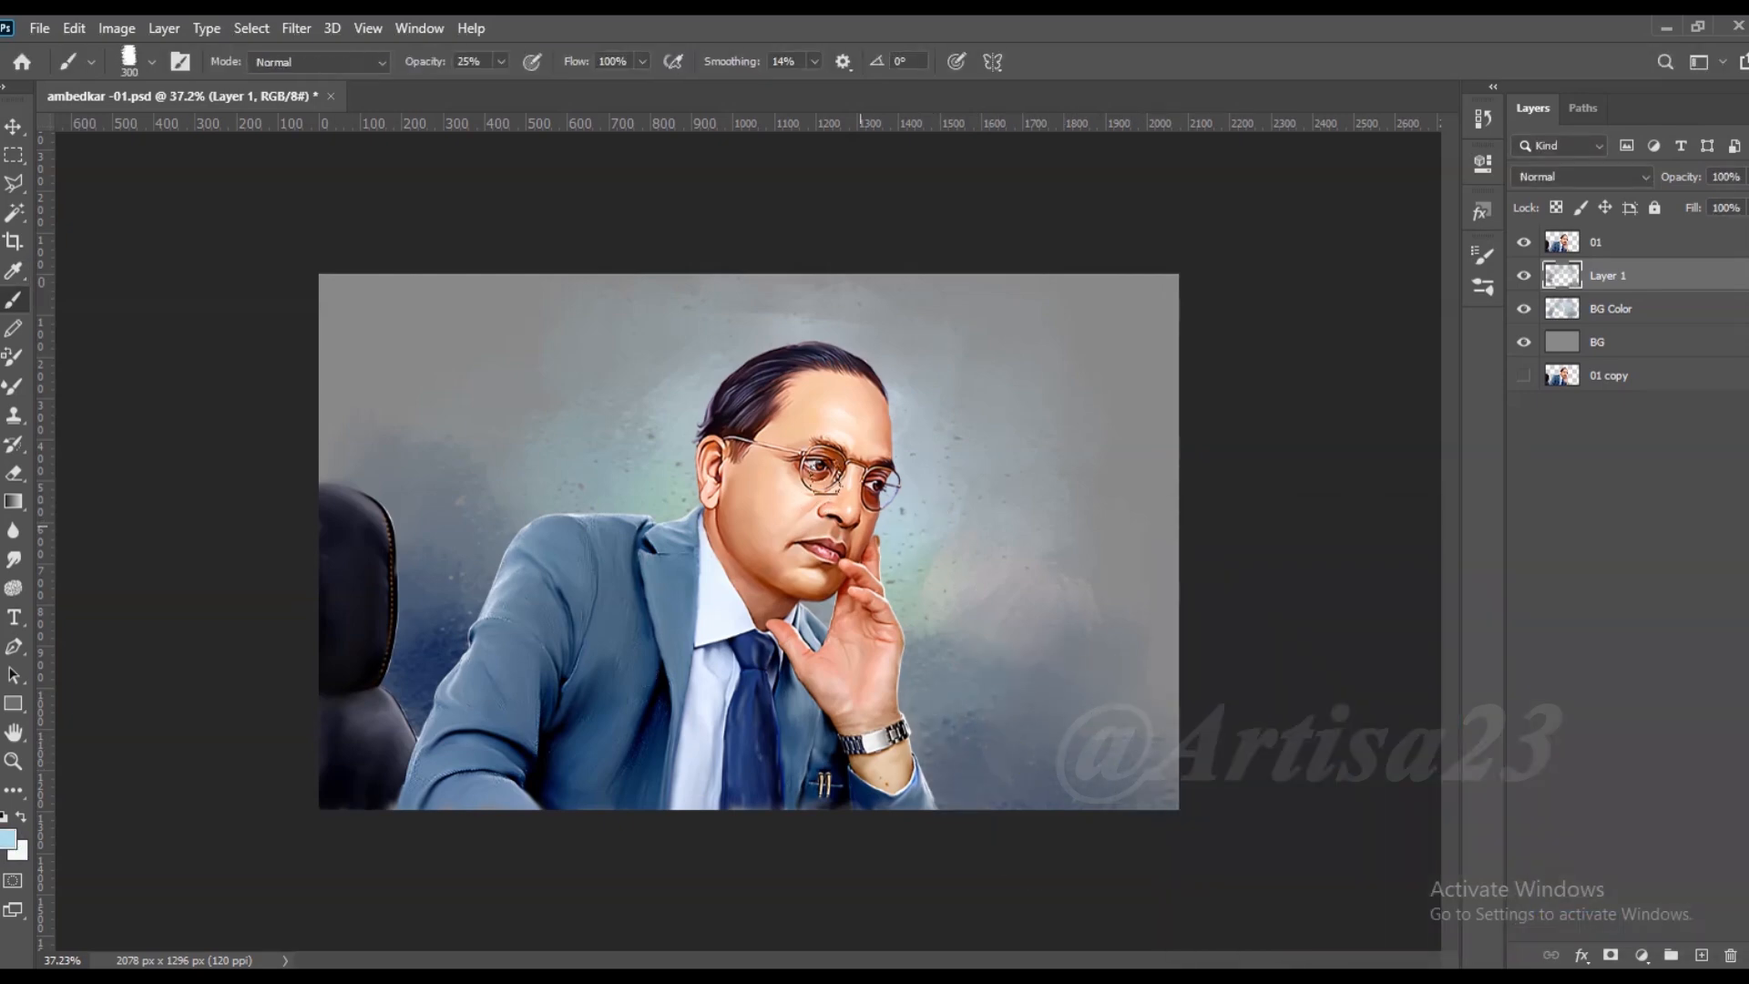
scroll(812, 438, up, 1)
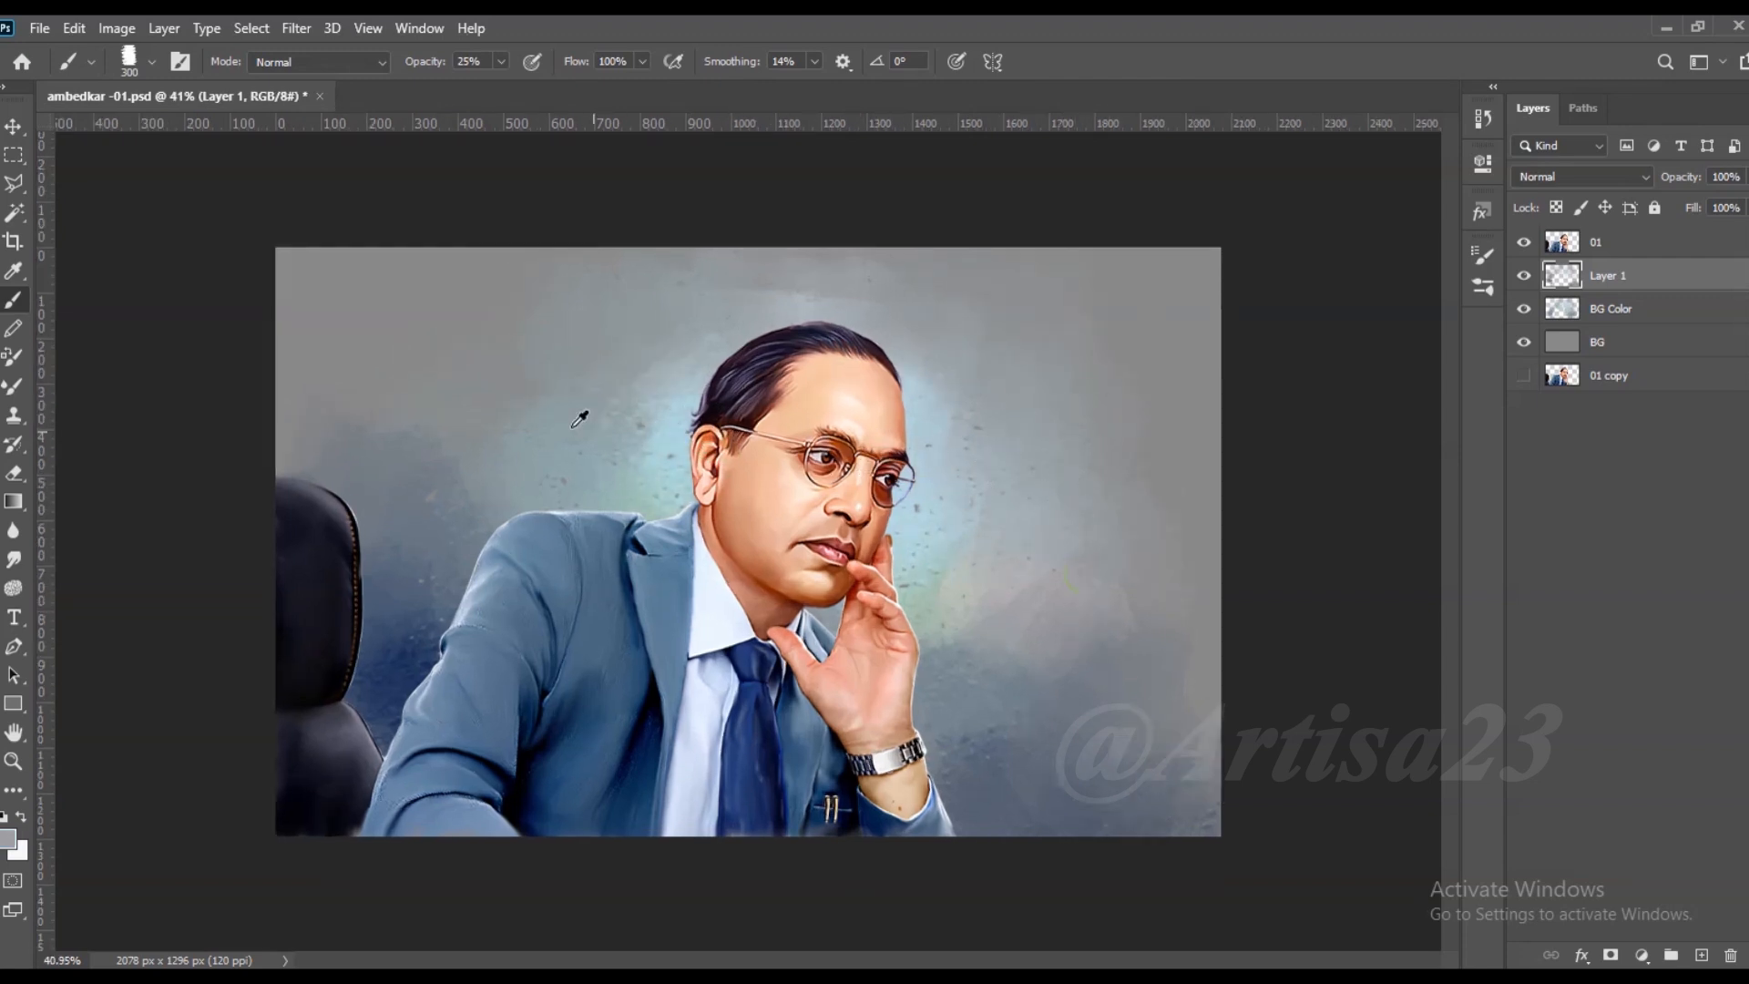
alt+click(938, 588)
alt+click(1038, 501)
Step: Merge Layer 1 with the BG Color layer
right_click(1637, 317)
double_click(1633, 308)
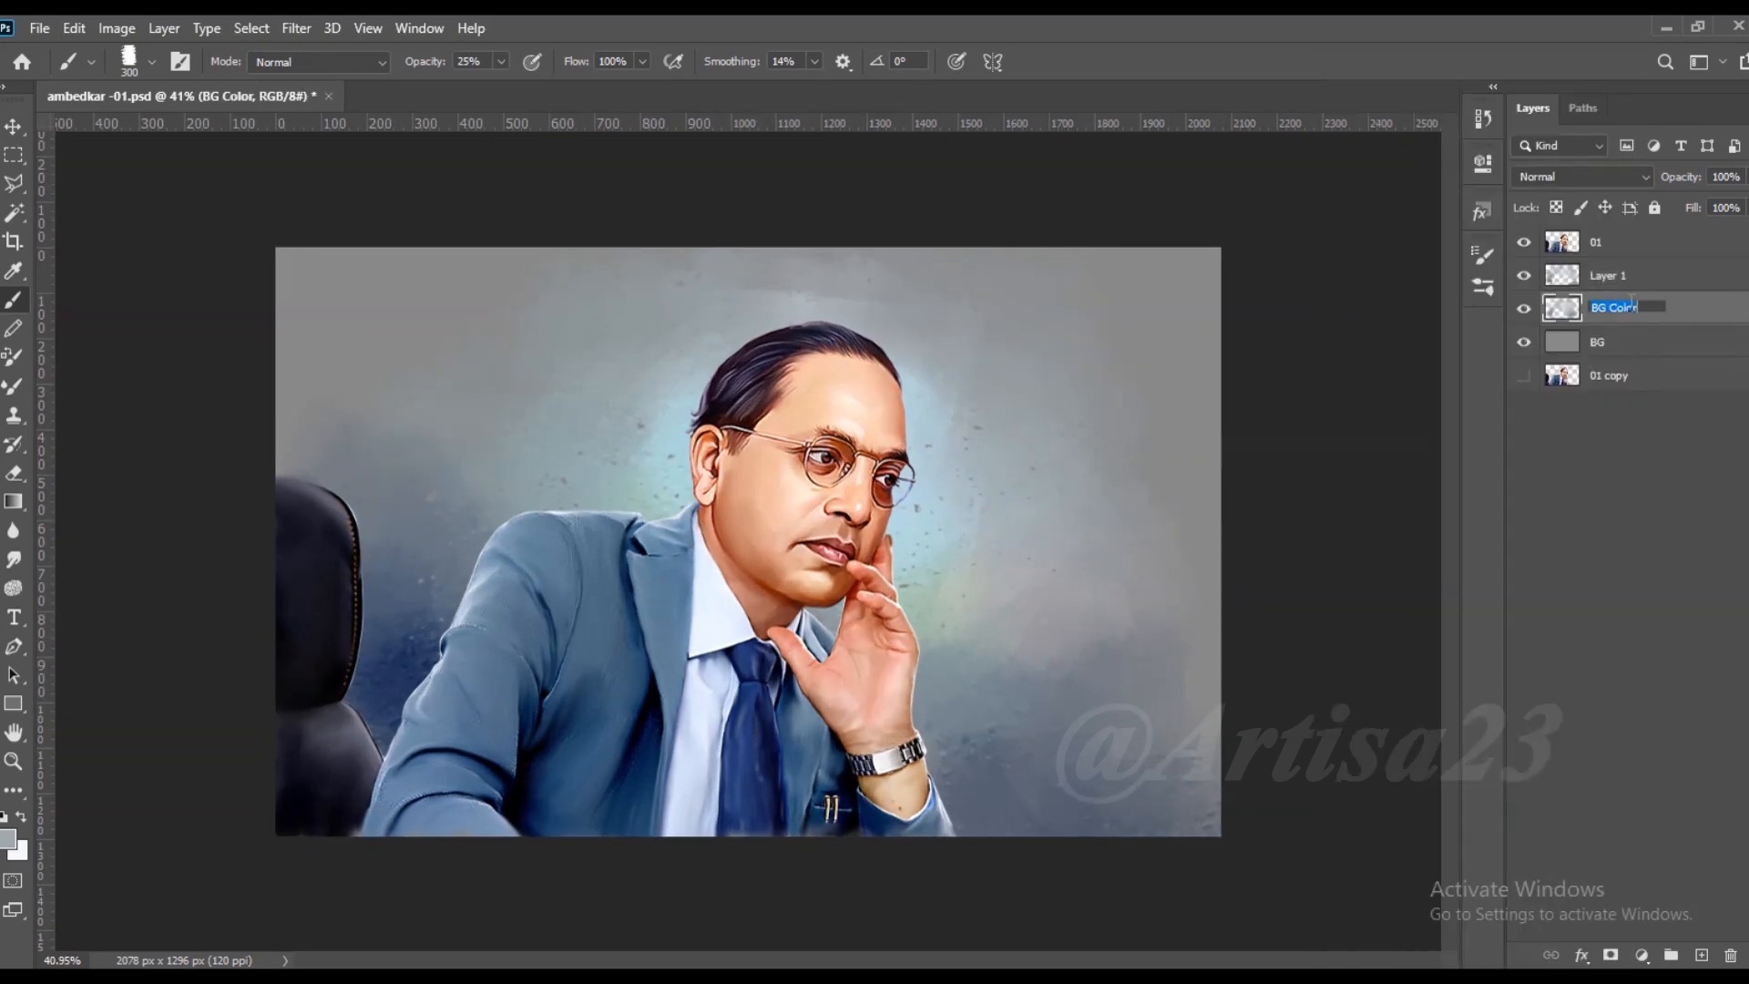
right_click(1647, 287)
click(1422, 689)
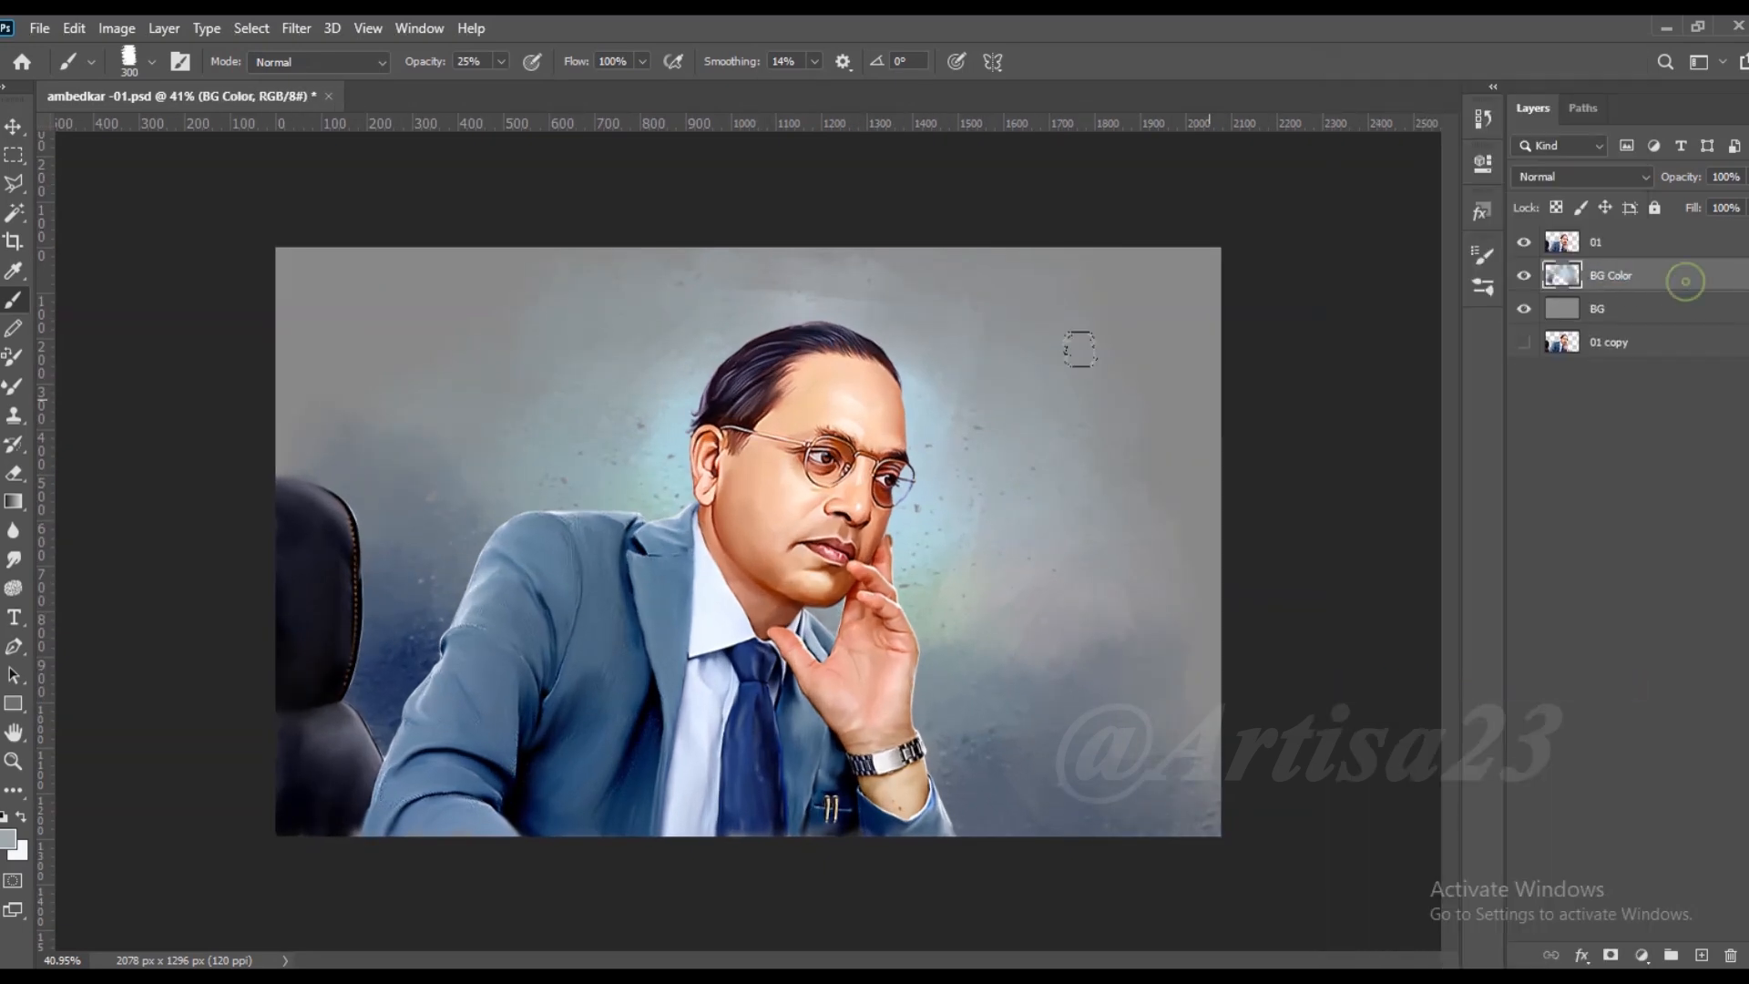
Step: Refine the glow and surrounding greys at 42% opacity with sampled colours, reducing the brush to 200 and 150 pixels
key(ctrl+plus)
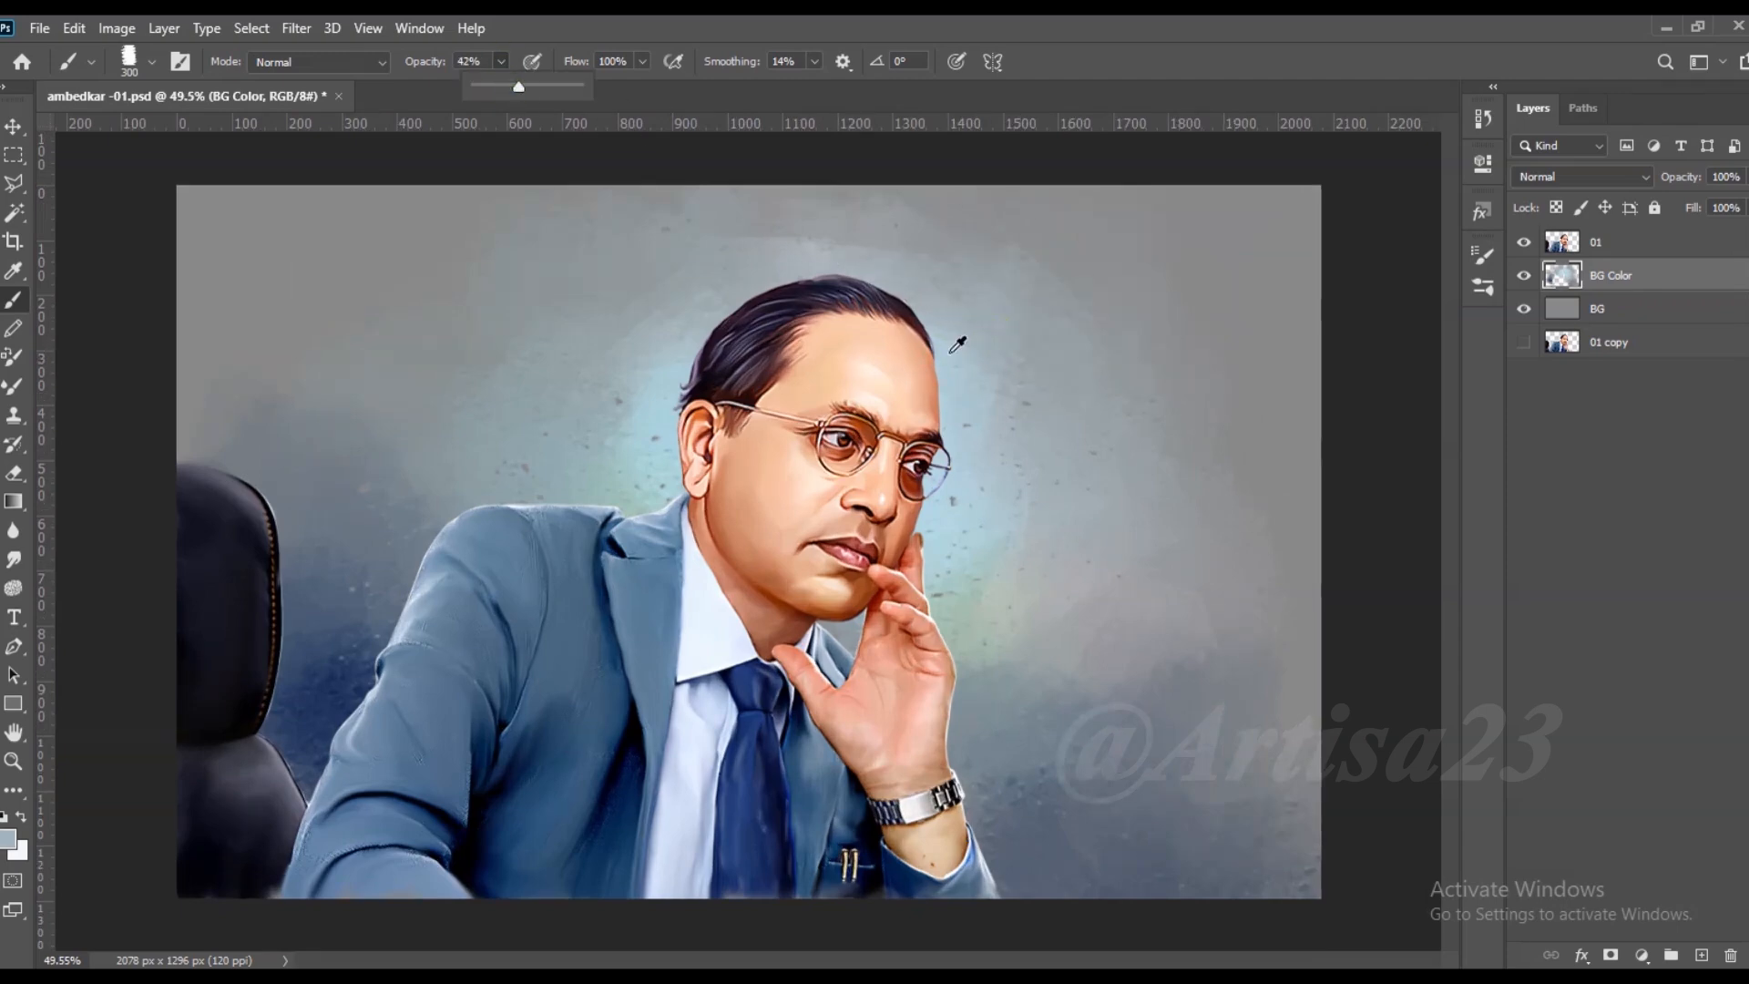
scroll(951, 352, down, 2)
alt+click(996, 351)
key(bracketleft)
key(bracketleft)
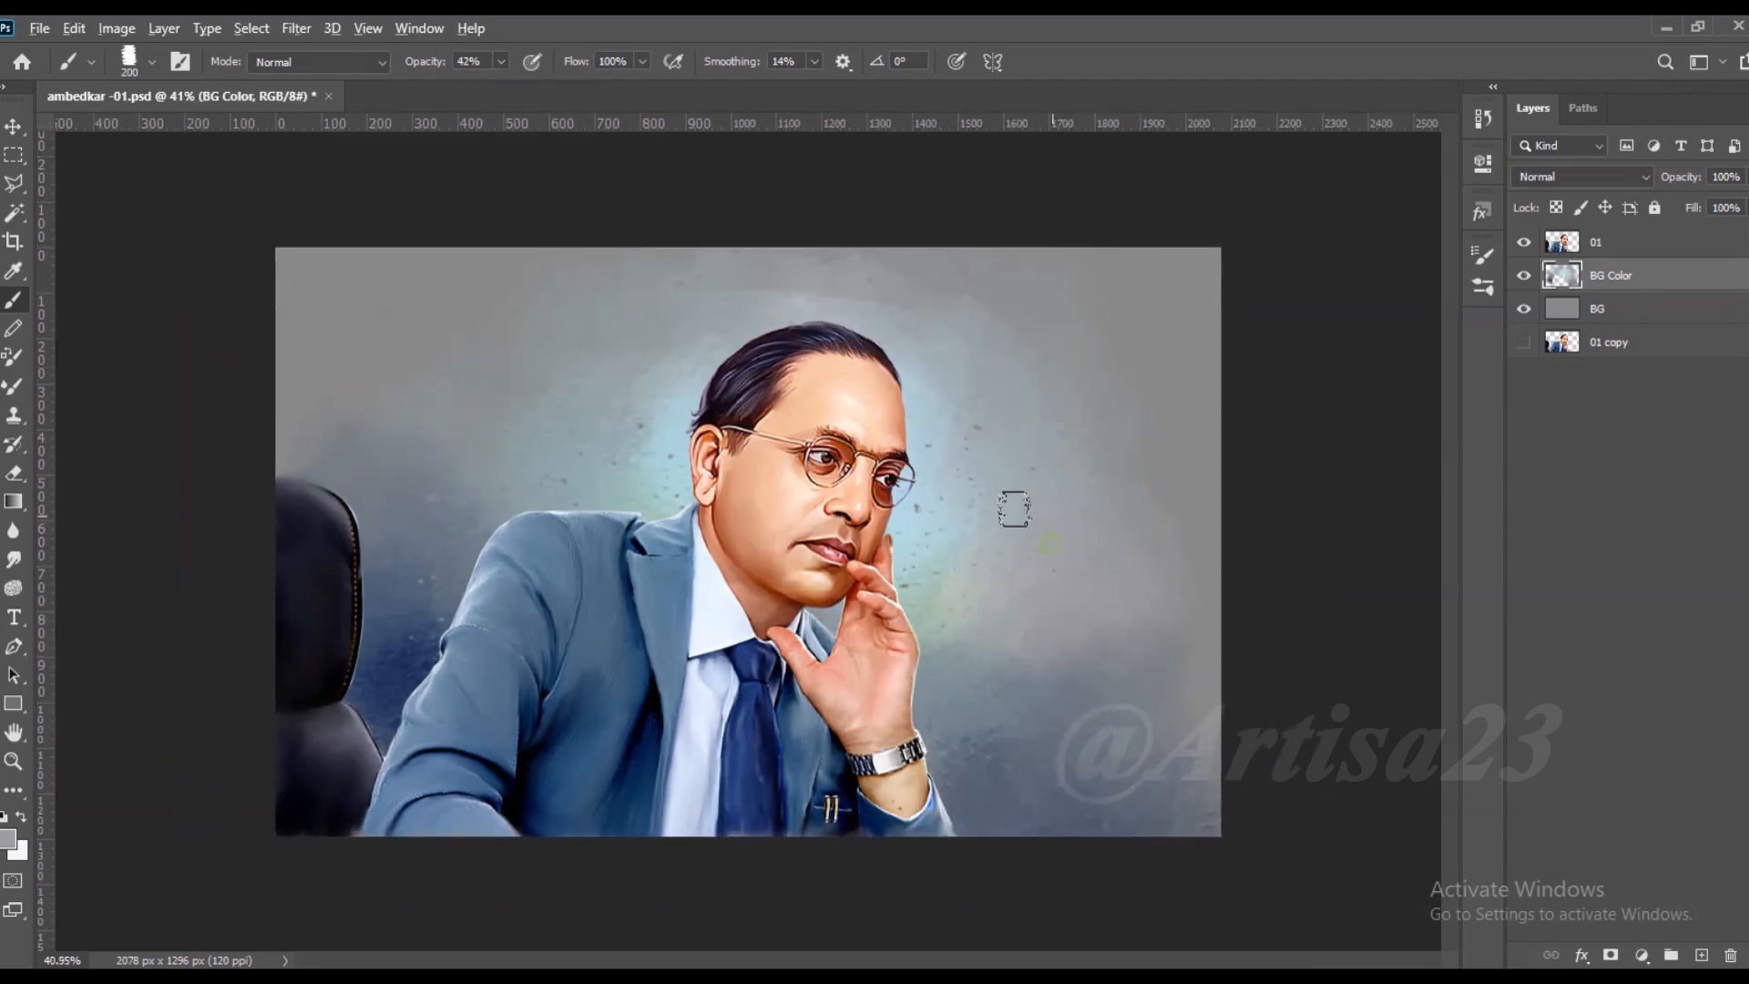
scroll(709, 454, up, 1)
key(bracketleft)
key(bracketleft)
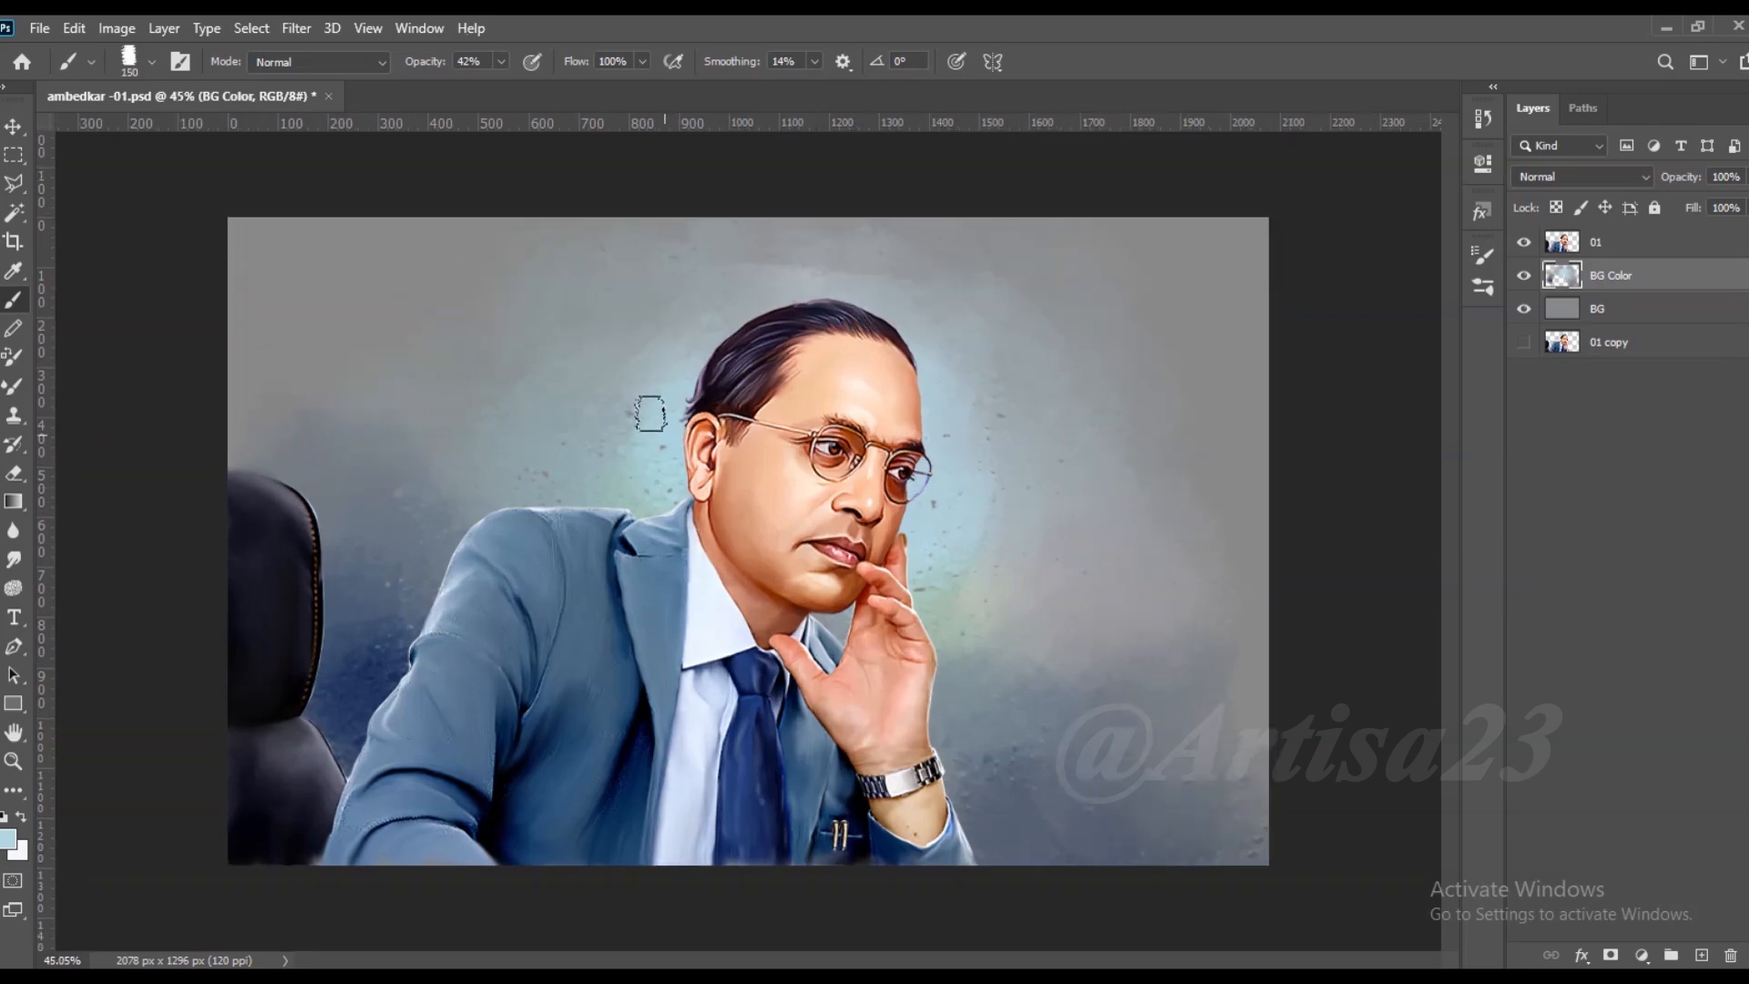
Step: Smudge the speckled background smooth around the figure with 250 to 300 pixel brushes at 52% strength
click(14, 559)
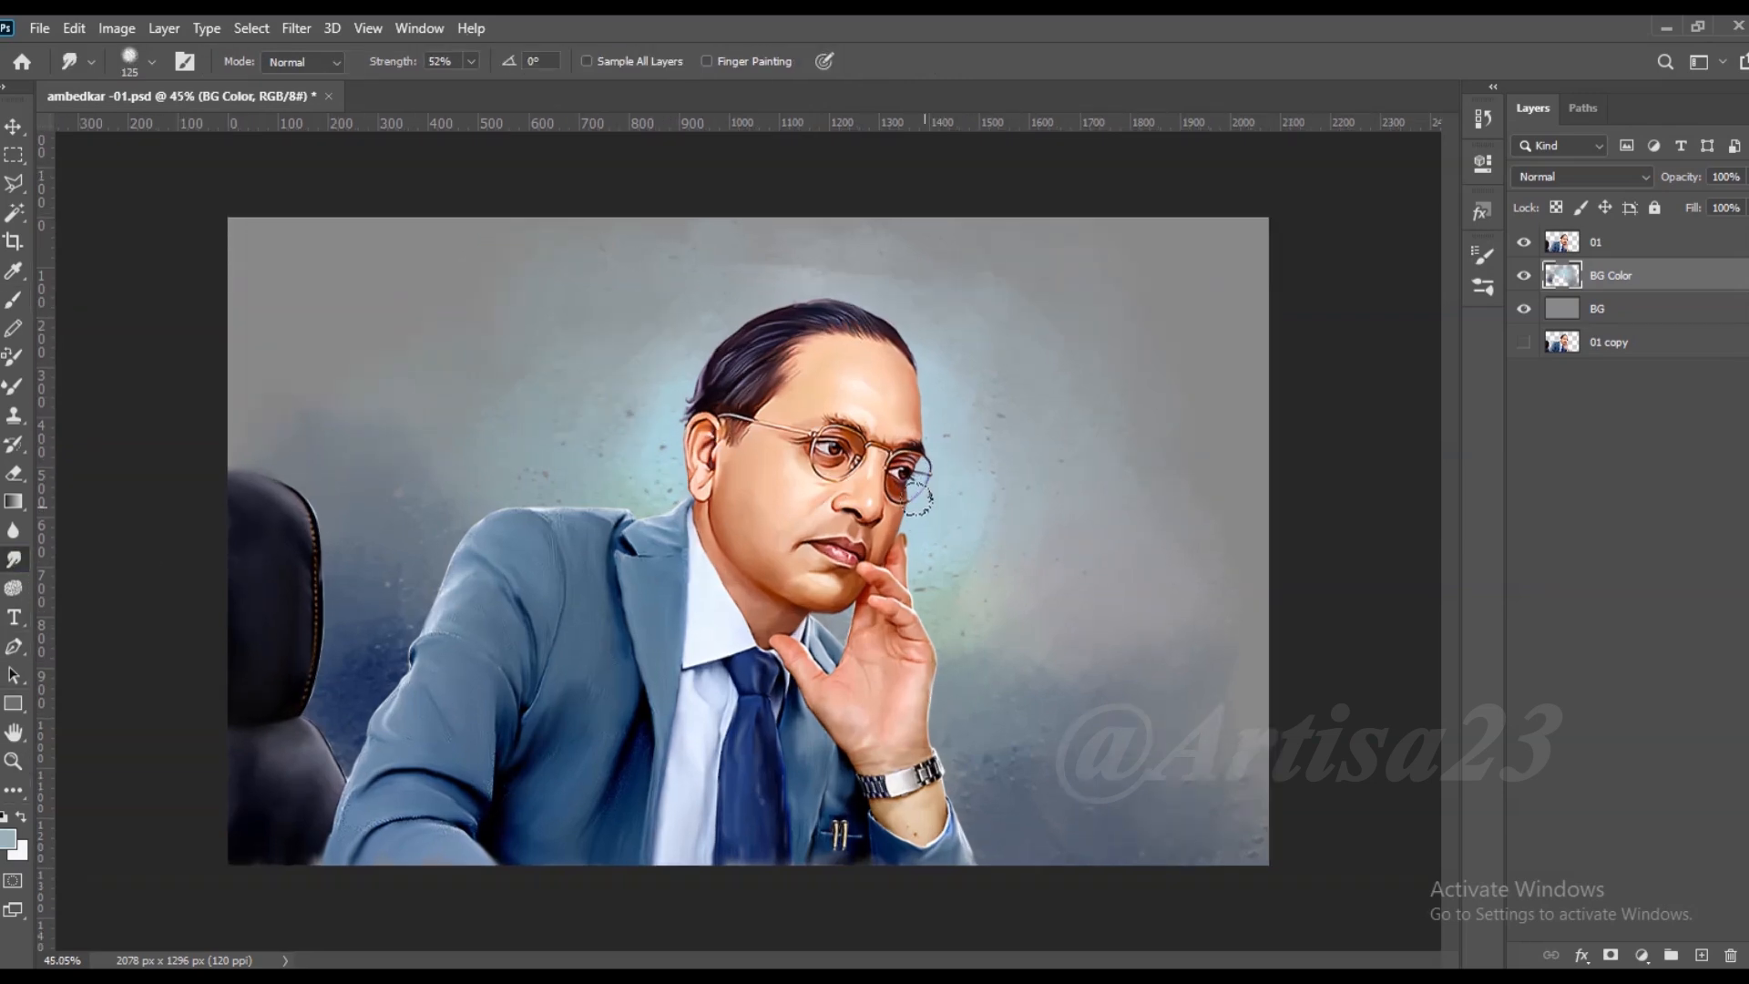
key(bracketright)
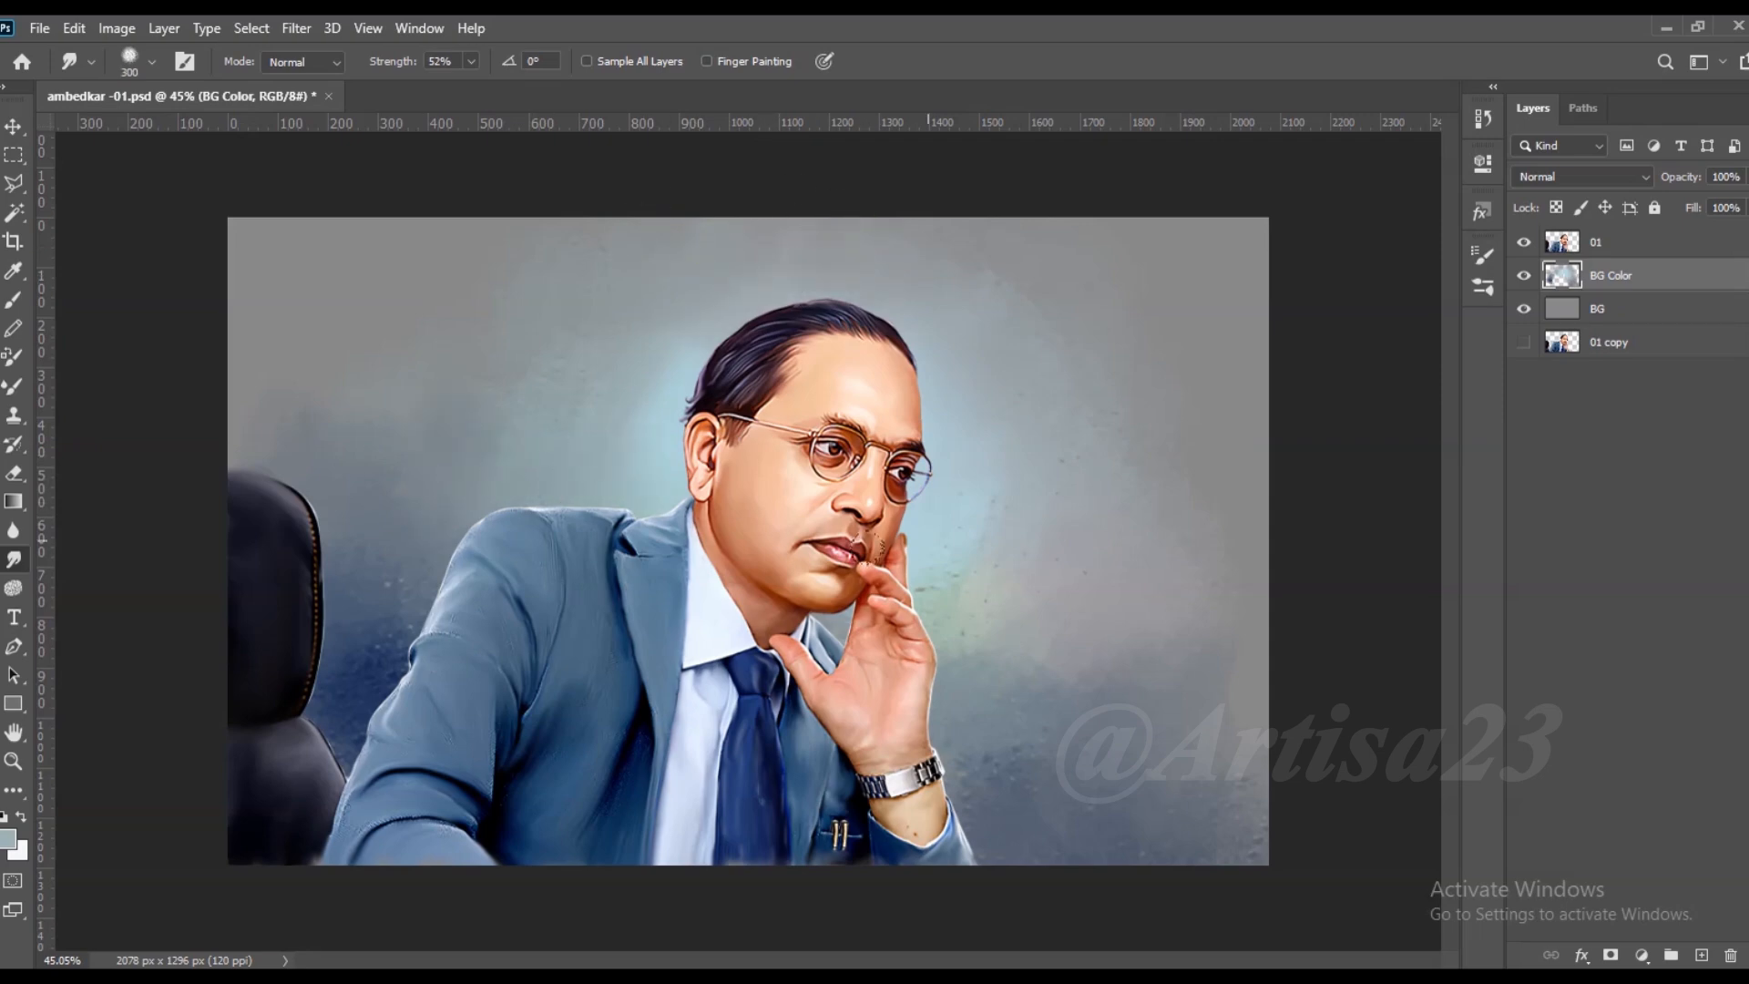
key(bracketright)
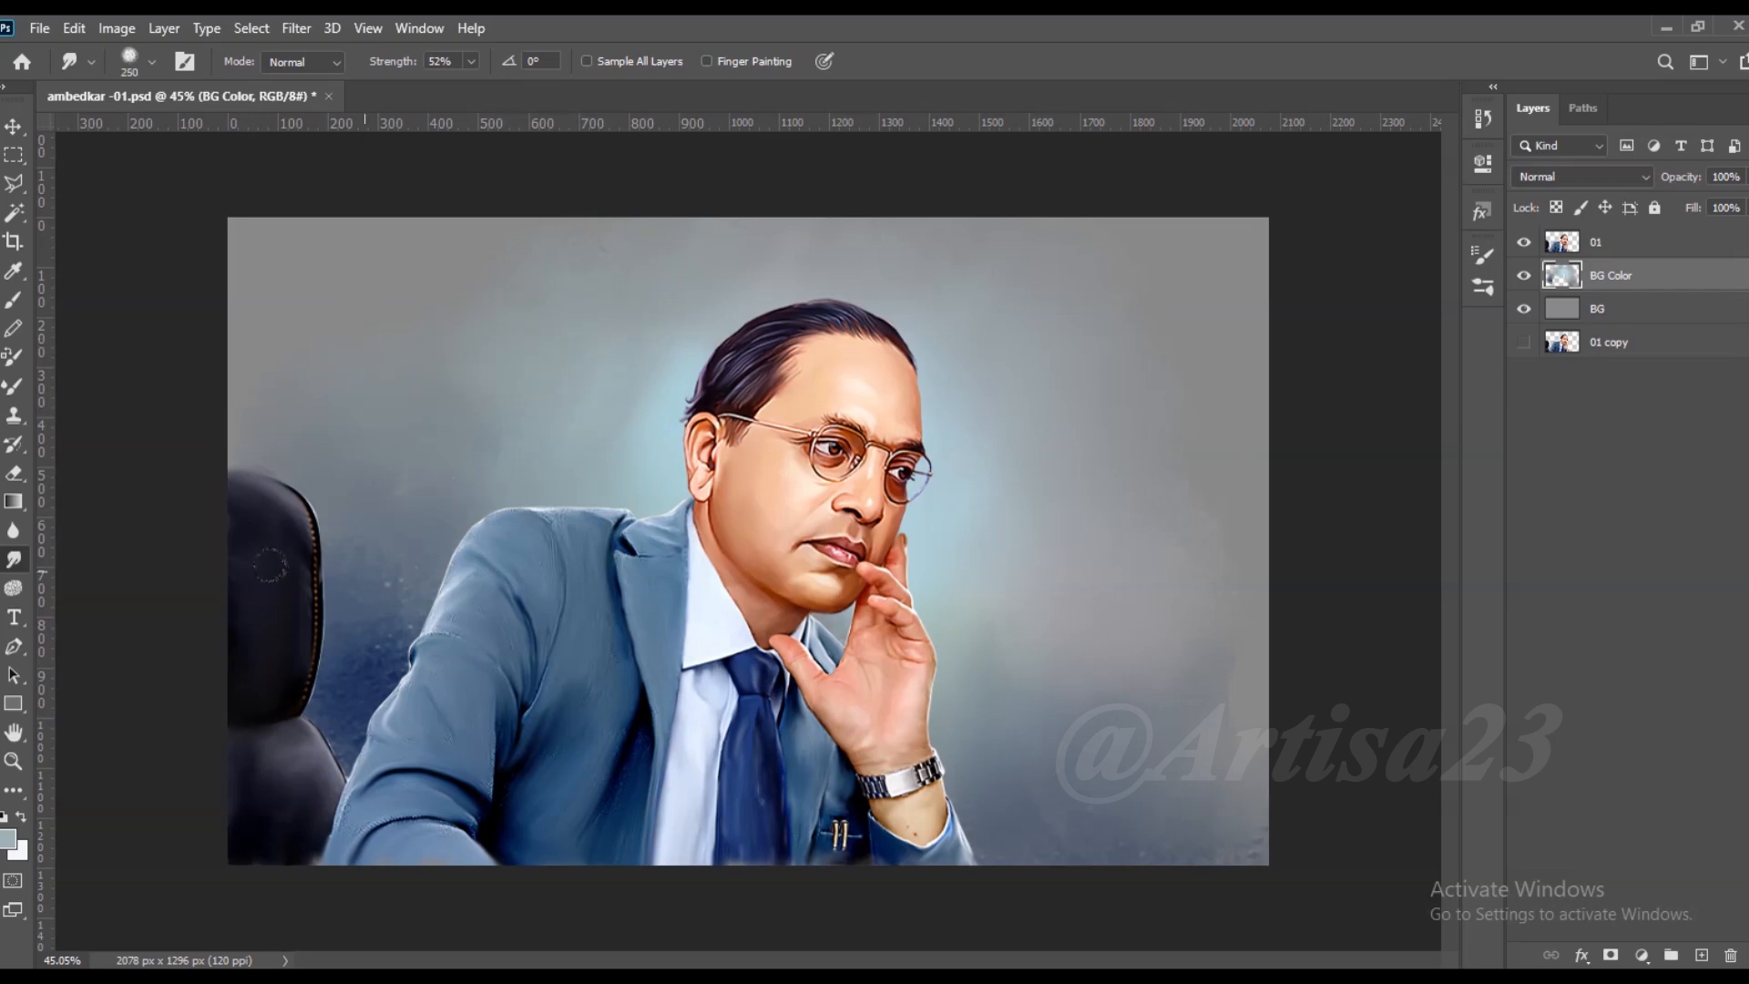
Step: Brush fresh light strokes around the hair and darker sampled tones beside the hand and cheek at 42% opacity
key(b)
scroll(772, 486, up, 2)
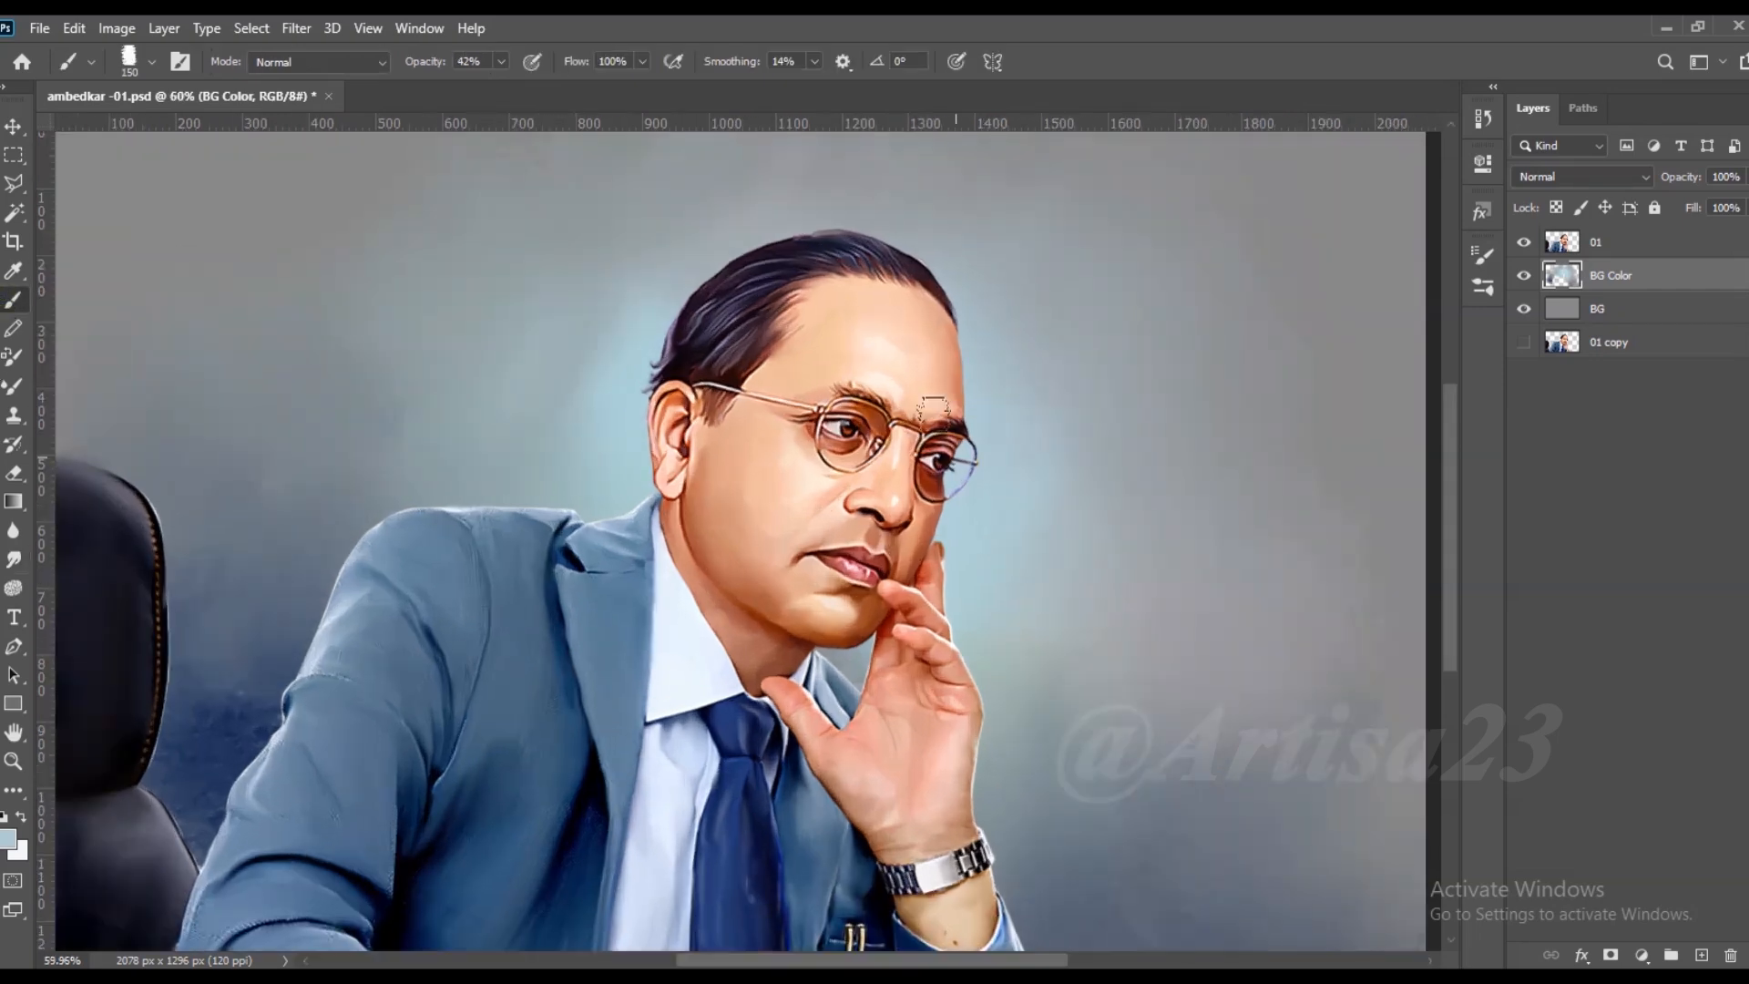
scroll(870, 501, down, 2)
drag(648, 380, 715, 308)
alt+click(1057, 692)
mouse_move(947, 683)
mouse_down()
mouse_move(991, 668)
mouse_move(1030, 693)
mouse_up()
mouse_move(984, 594)
mouse_down()
mouse_move(952, 578)
mouse_move(948, 535)
mouse_up()
alt+click(1035, 558)
Step: Repaint the background behind the ear and above the chair with sampled blue-grey and navy tones
alt+click(442, 538)
drag(510, 473, 615, 483)
alt+click(360, 658)
mouse_move(356, 628)
mouse_down()
mouse_move(398, 504)
mouse_move(493, 402)
mouse_up()
alt+click(441, 465)
alt+click(787, 273)
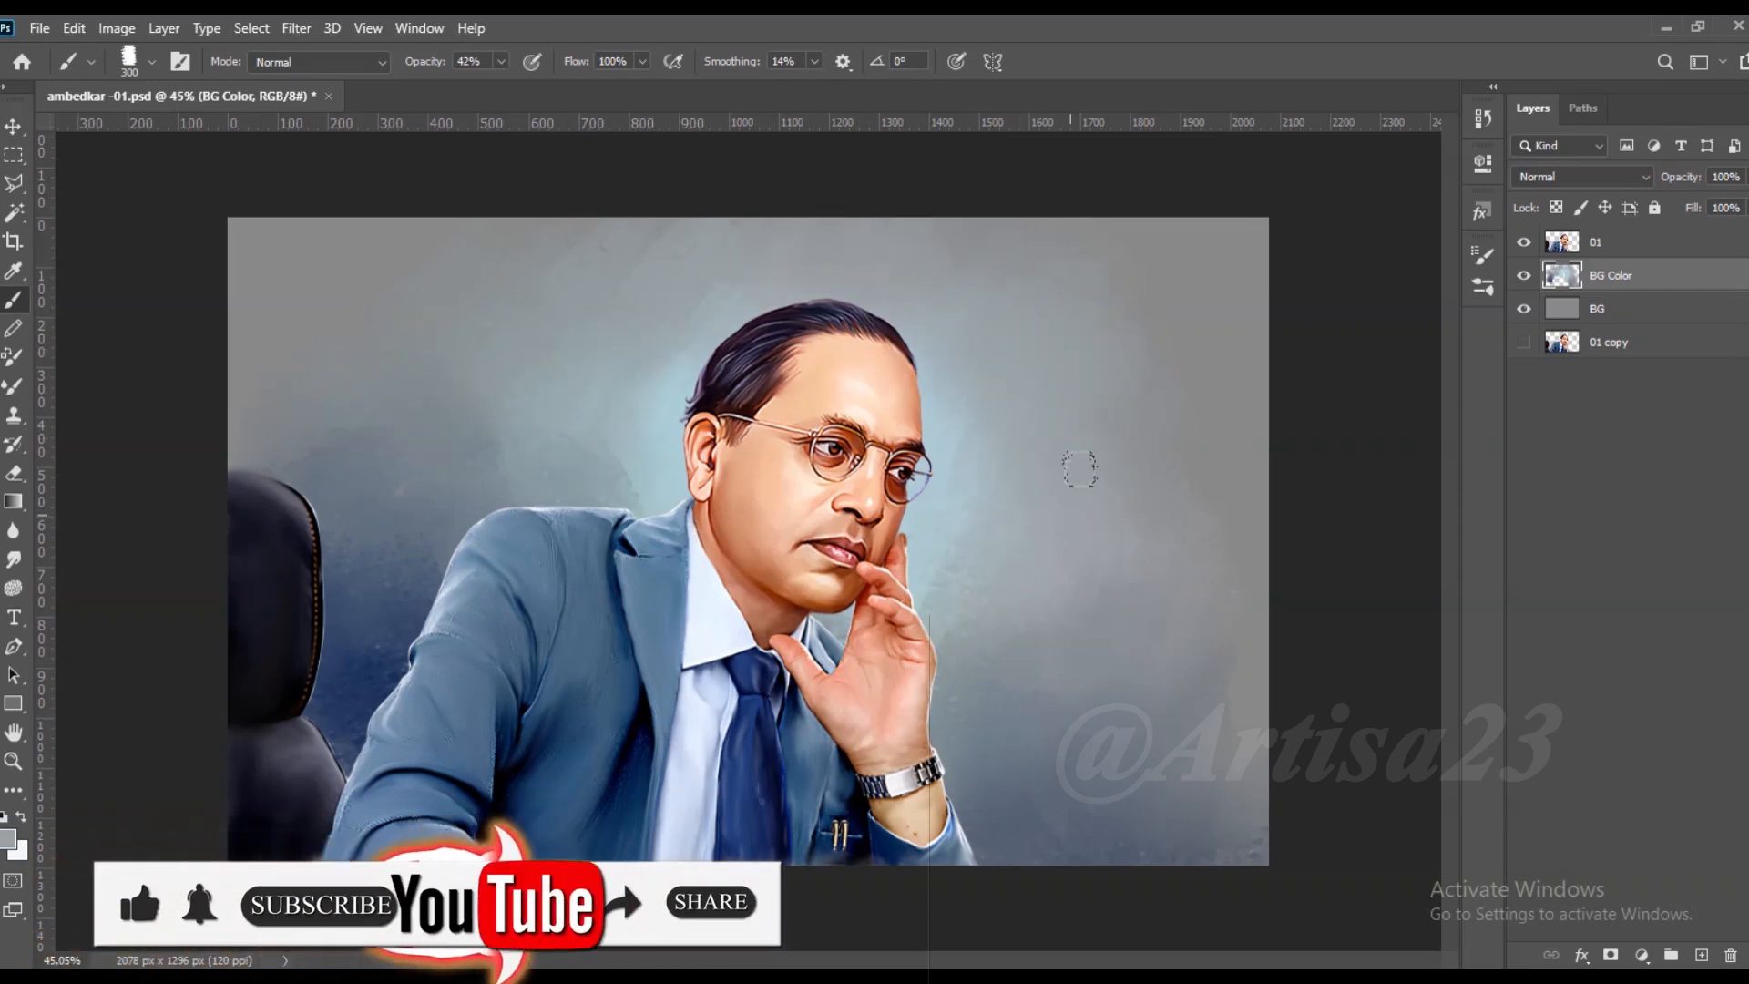
Step: Set the brush colour to muted purple 705b7b and paint it into the background beside the hand
click(8, 839)
click(1487, 633)
click(1274, 727)
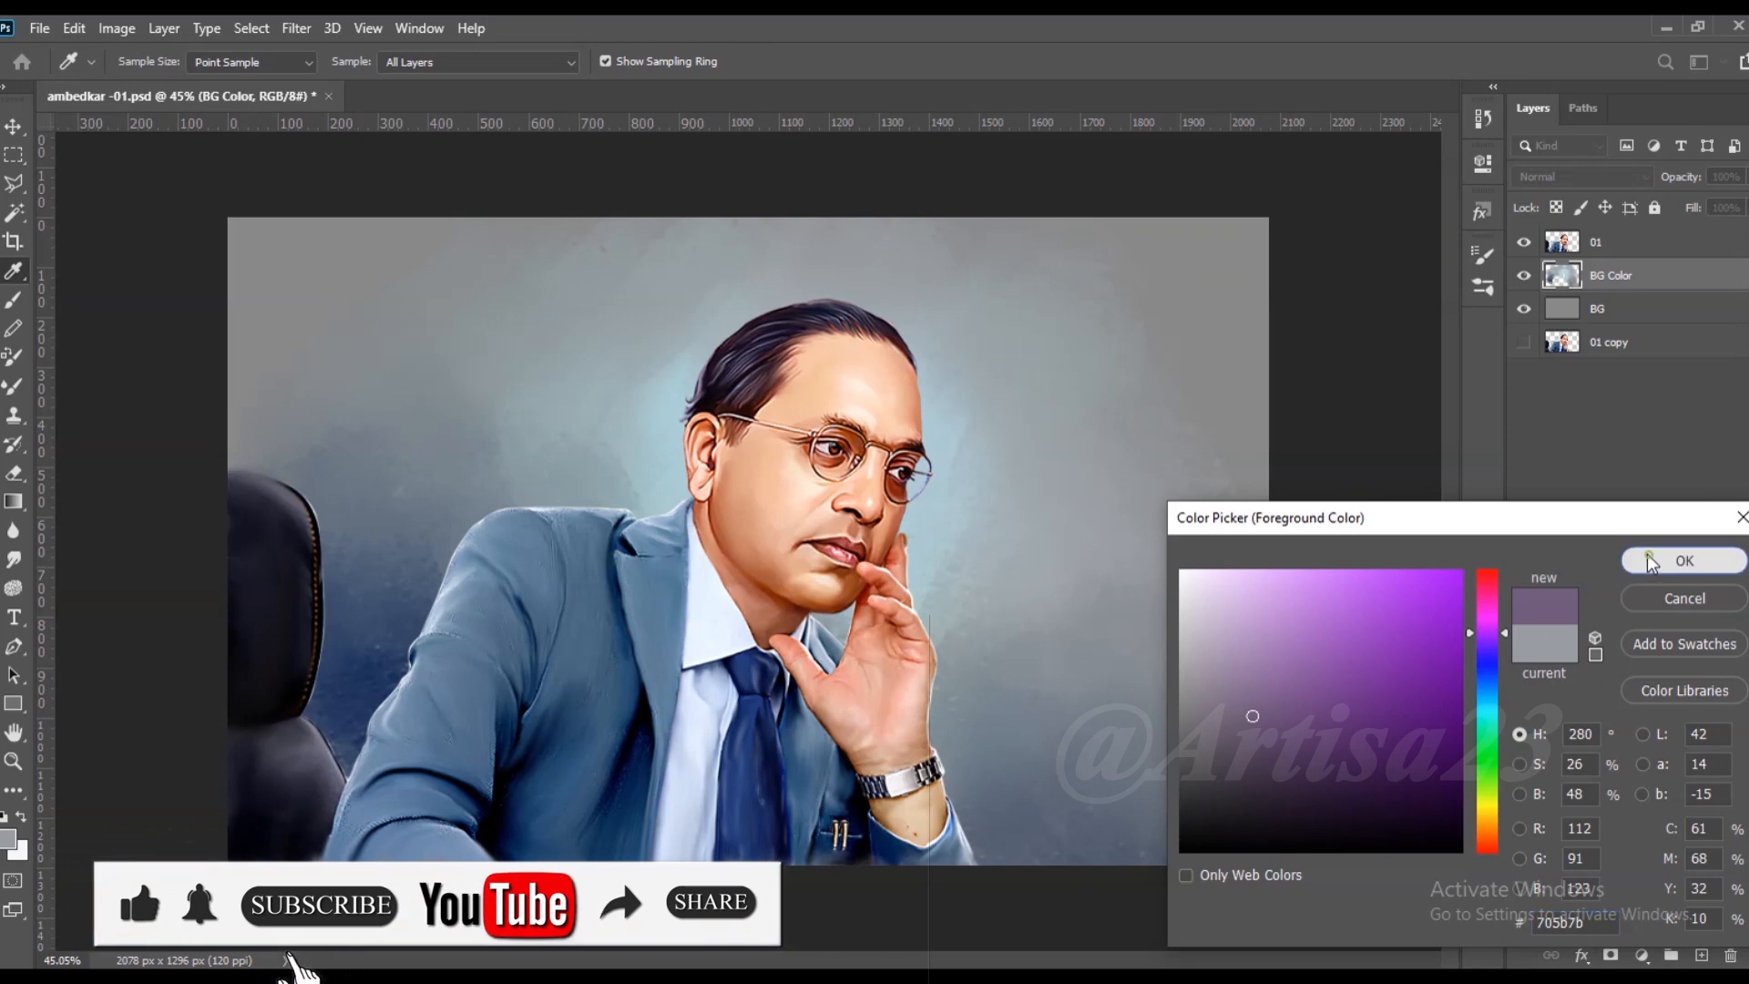
click(1685, 560)
drag(943, 579, 1009, 642)
Step: Sample the background grey beside the face, choose a darker shade of it and brush it into the upper-right corner of the backdrop
alt+click(1075, 510)
click(8, 839)
key(Return)
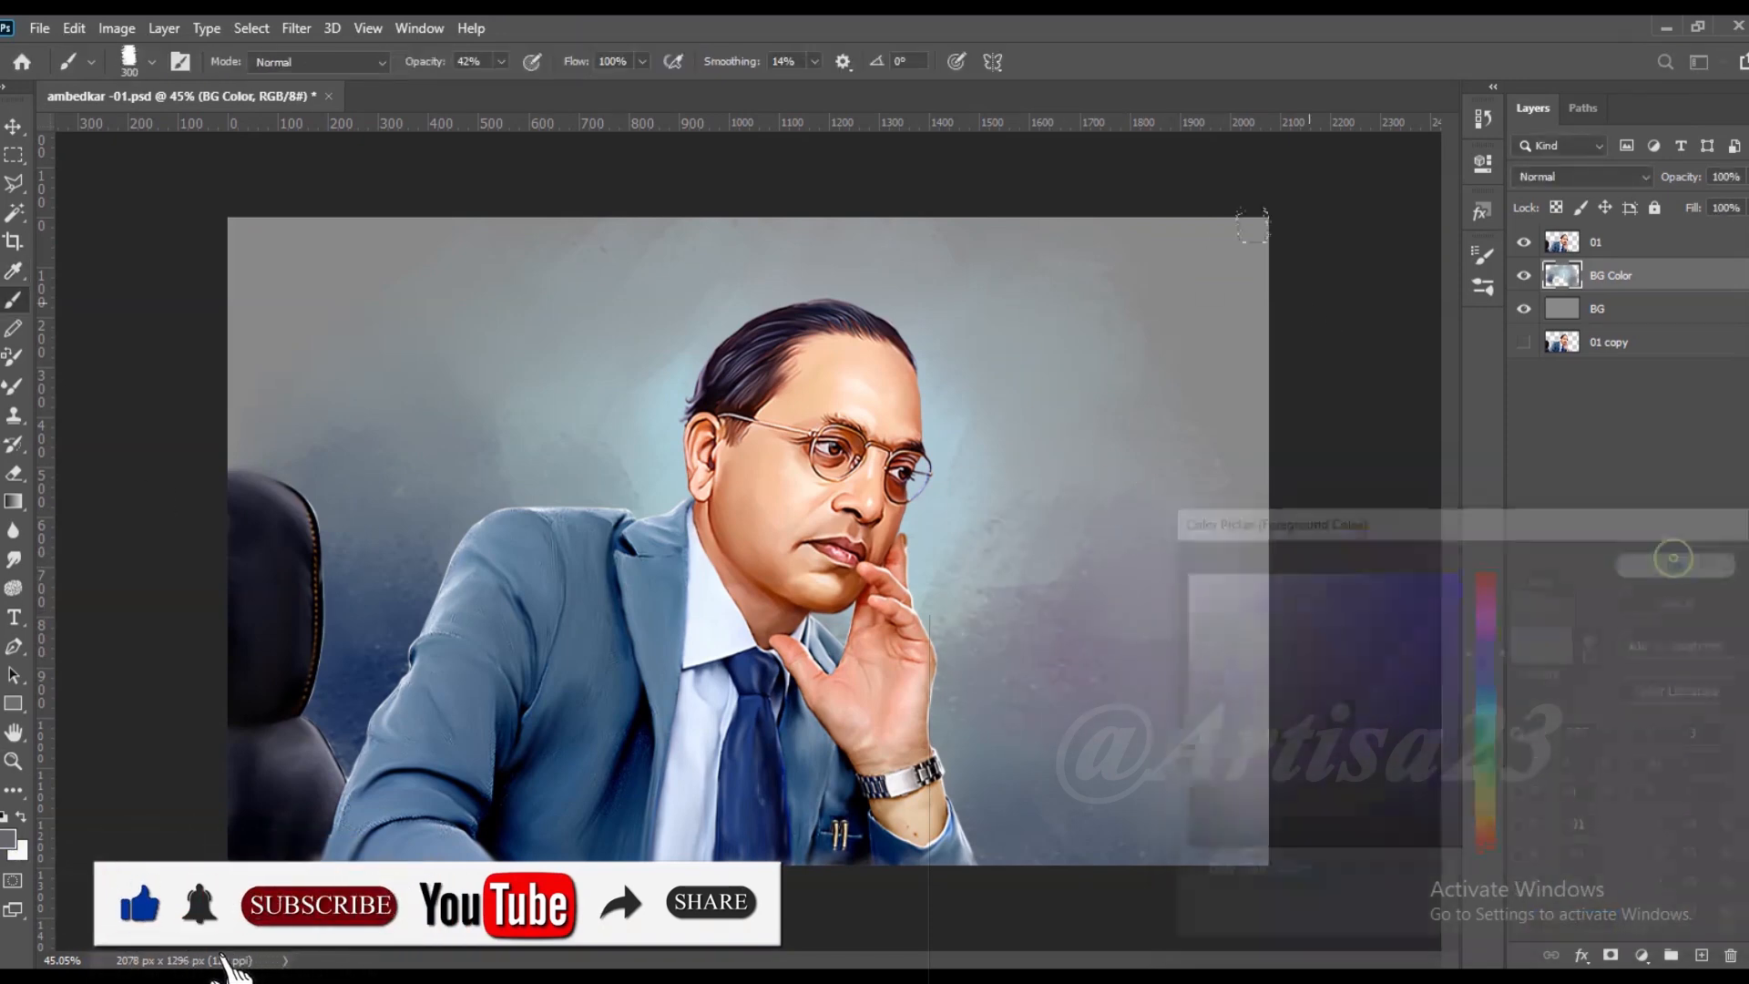
drag(1182, 263, 1144, 195)
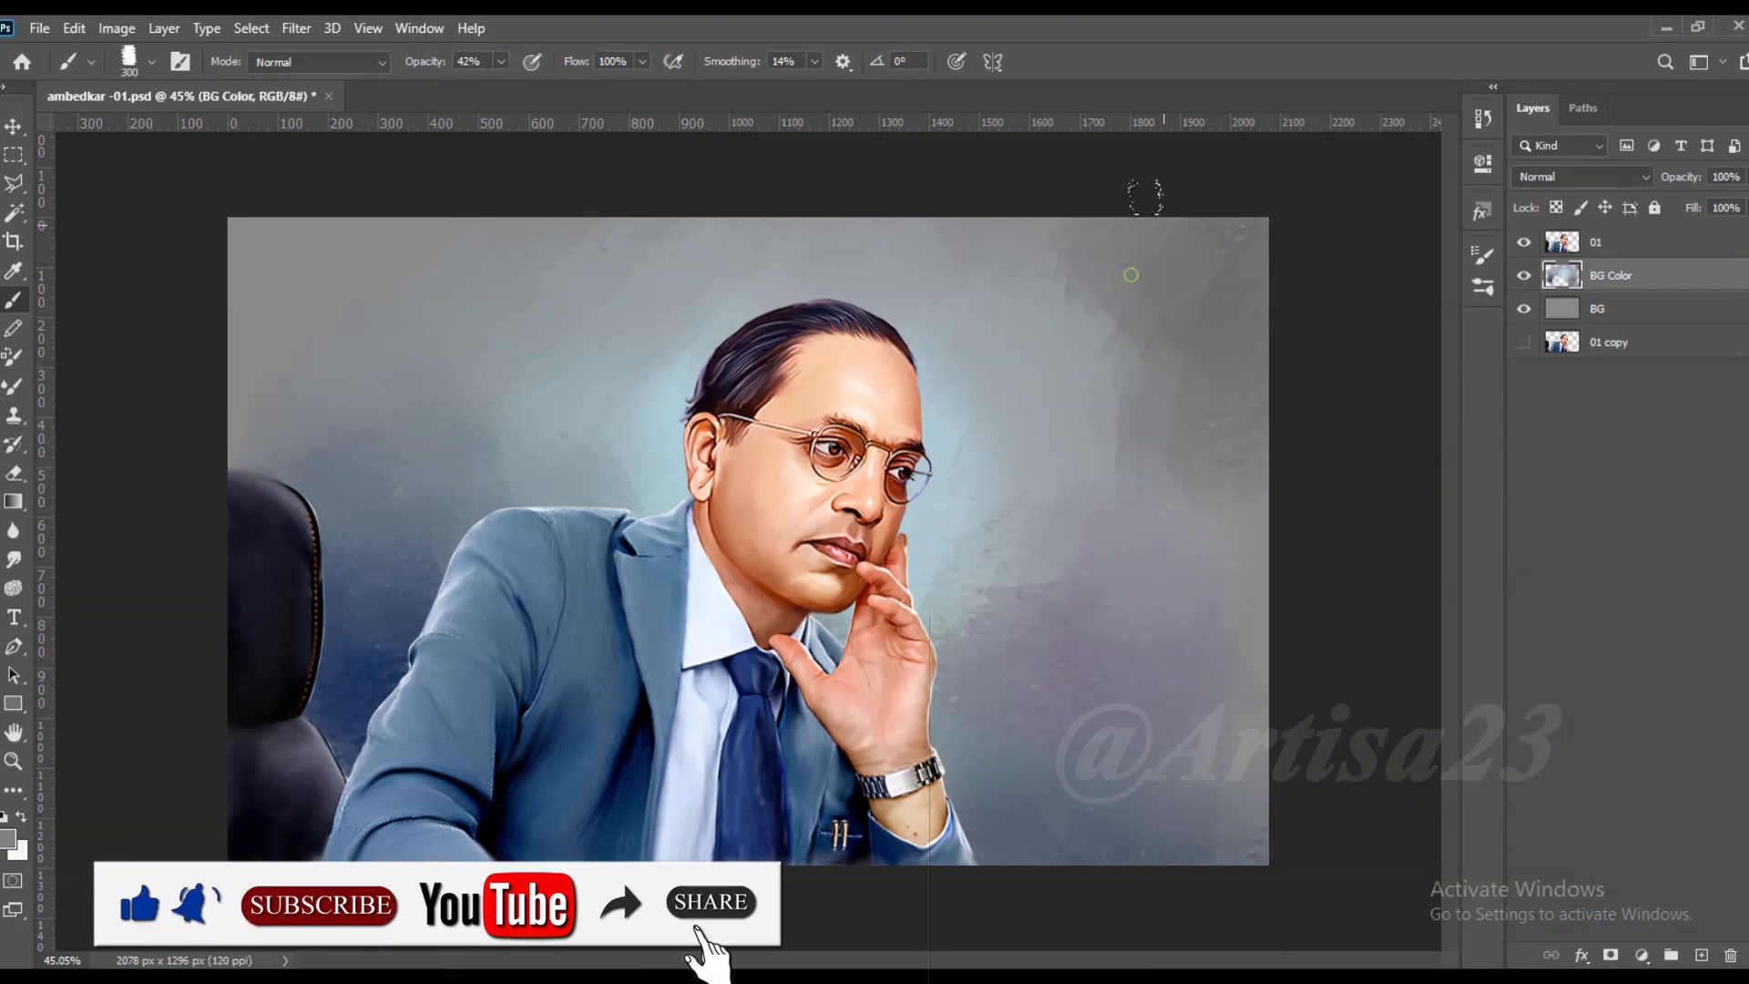
Step: Brush the darker grey across the upper-left corner of the backdrop and adjust the brush colour for further shading
mouse_move(207, 219)
mouse_down()
mouse_move(326, 152)
mouse_move(211, 206)
mouse_move(305, 297)
mouse_move(395, 225)
mouse_up()
click(8, 839)
click(1193, 724)
click(1685, 558)
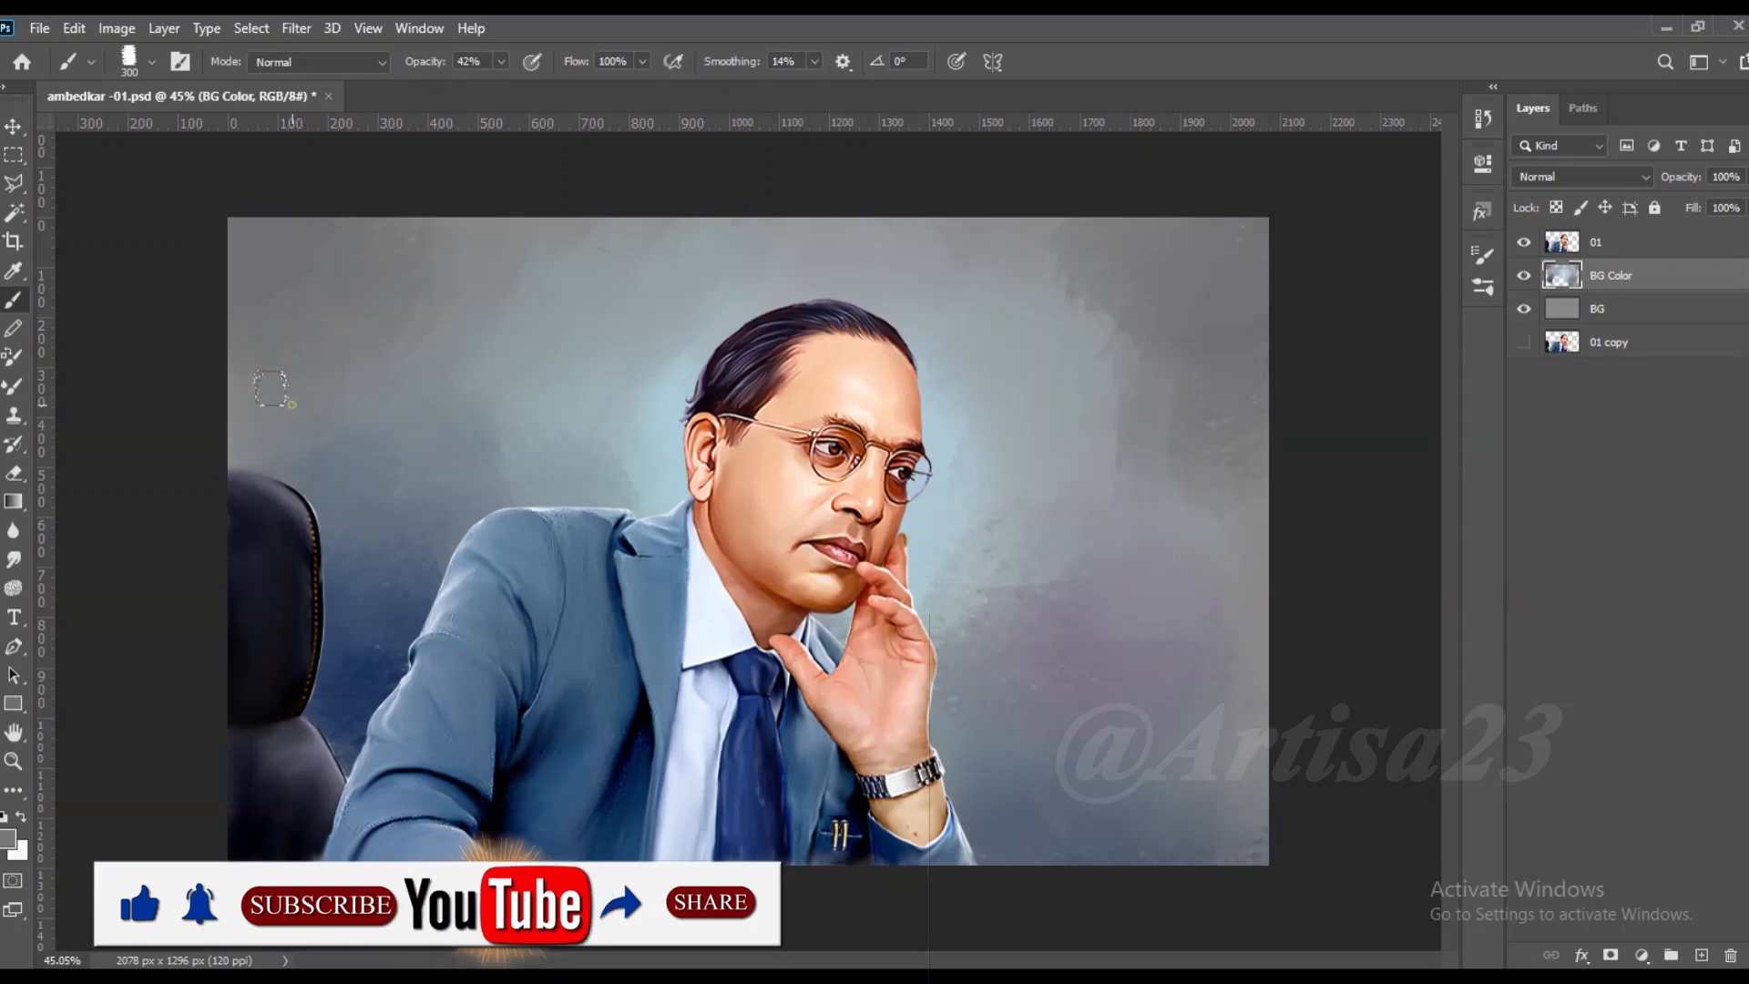
click(8, 839)
click(1681, 563)
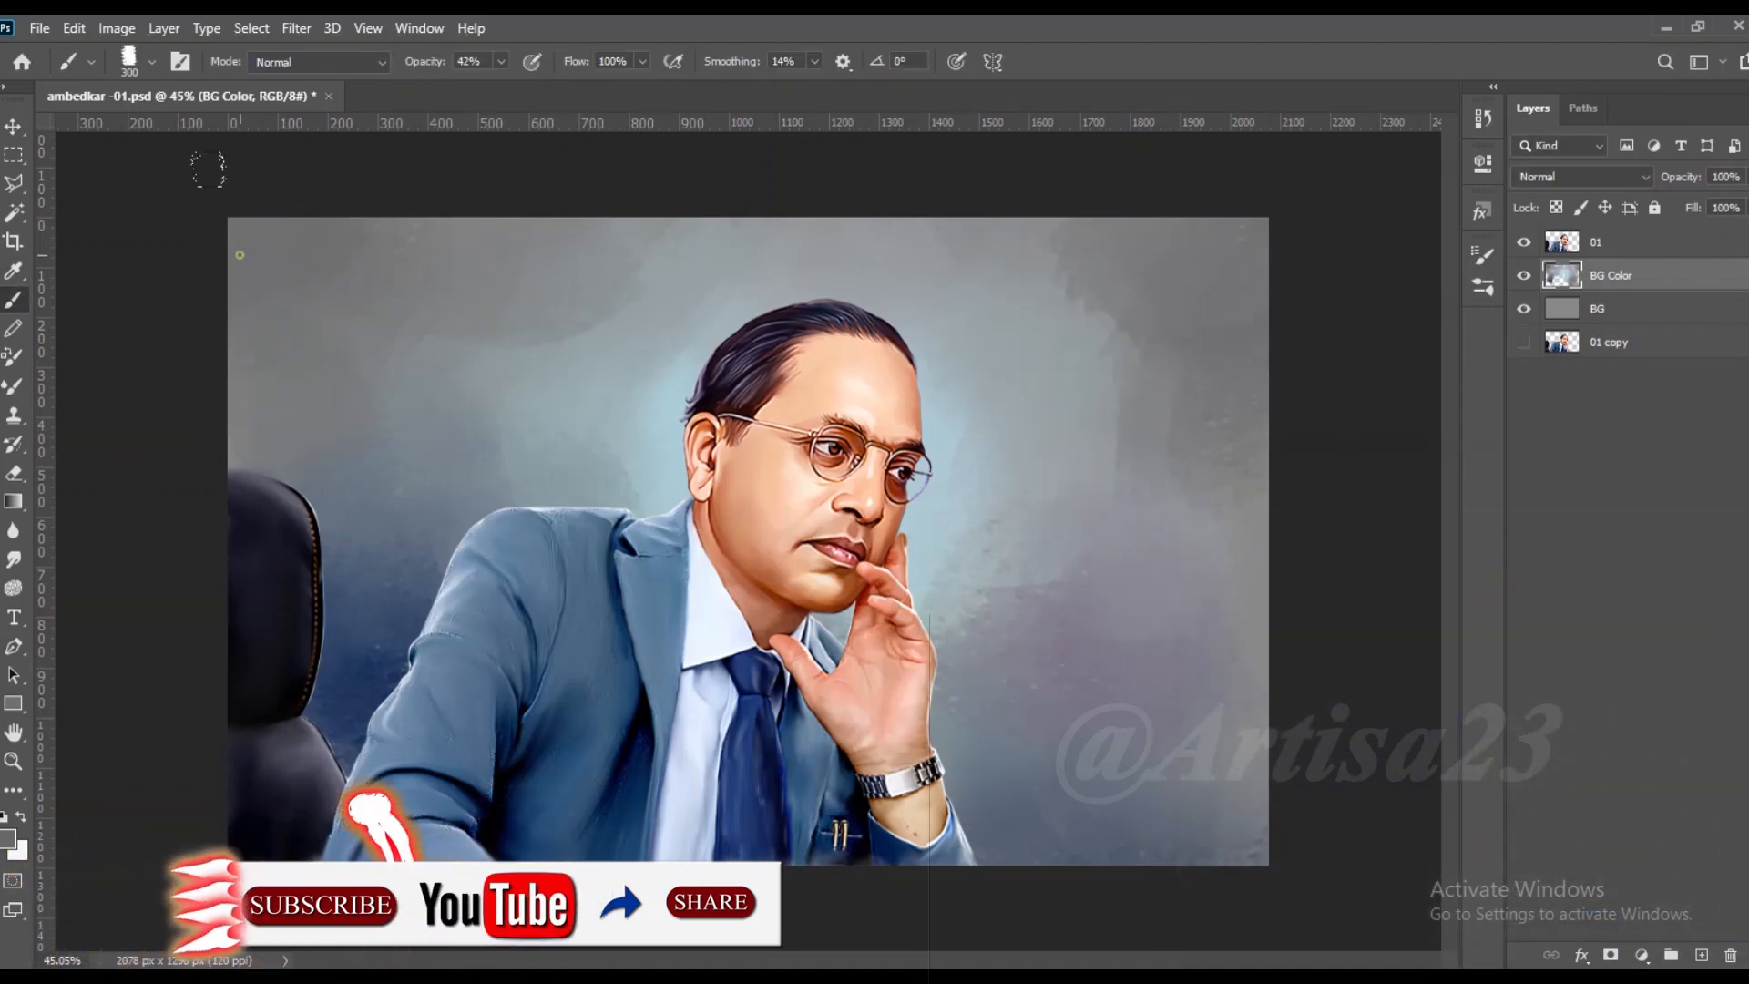
Step: Sample the corner grey, darken it further and paint it into both upper corners of the background
alt+click(242, 224)
click(8, 839)
click(1185, 775)
click(1687, 561)
mouse_move(310, 264)
mouse_down()
mouse_move(200, 277)
mouse_move(296, 364)
mouse_up()
mouse_move(1225, 273)
mouse_down()
mouse_move(1136, 187)
mouse_move(1138, 236)
mouse_move(1236, 306)
mouse_up()
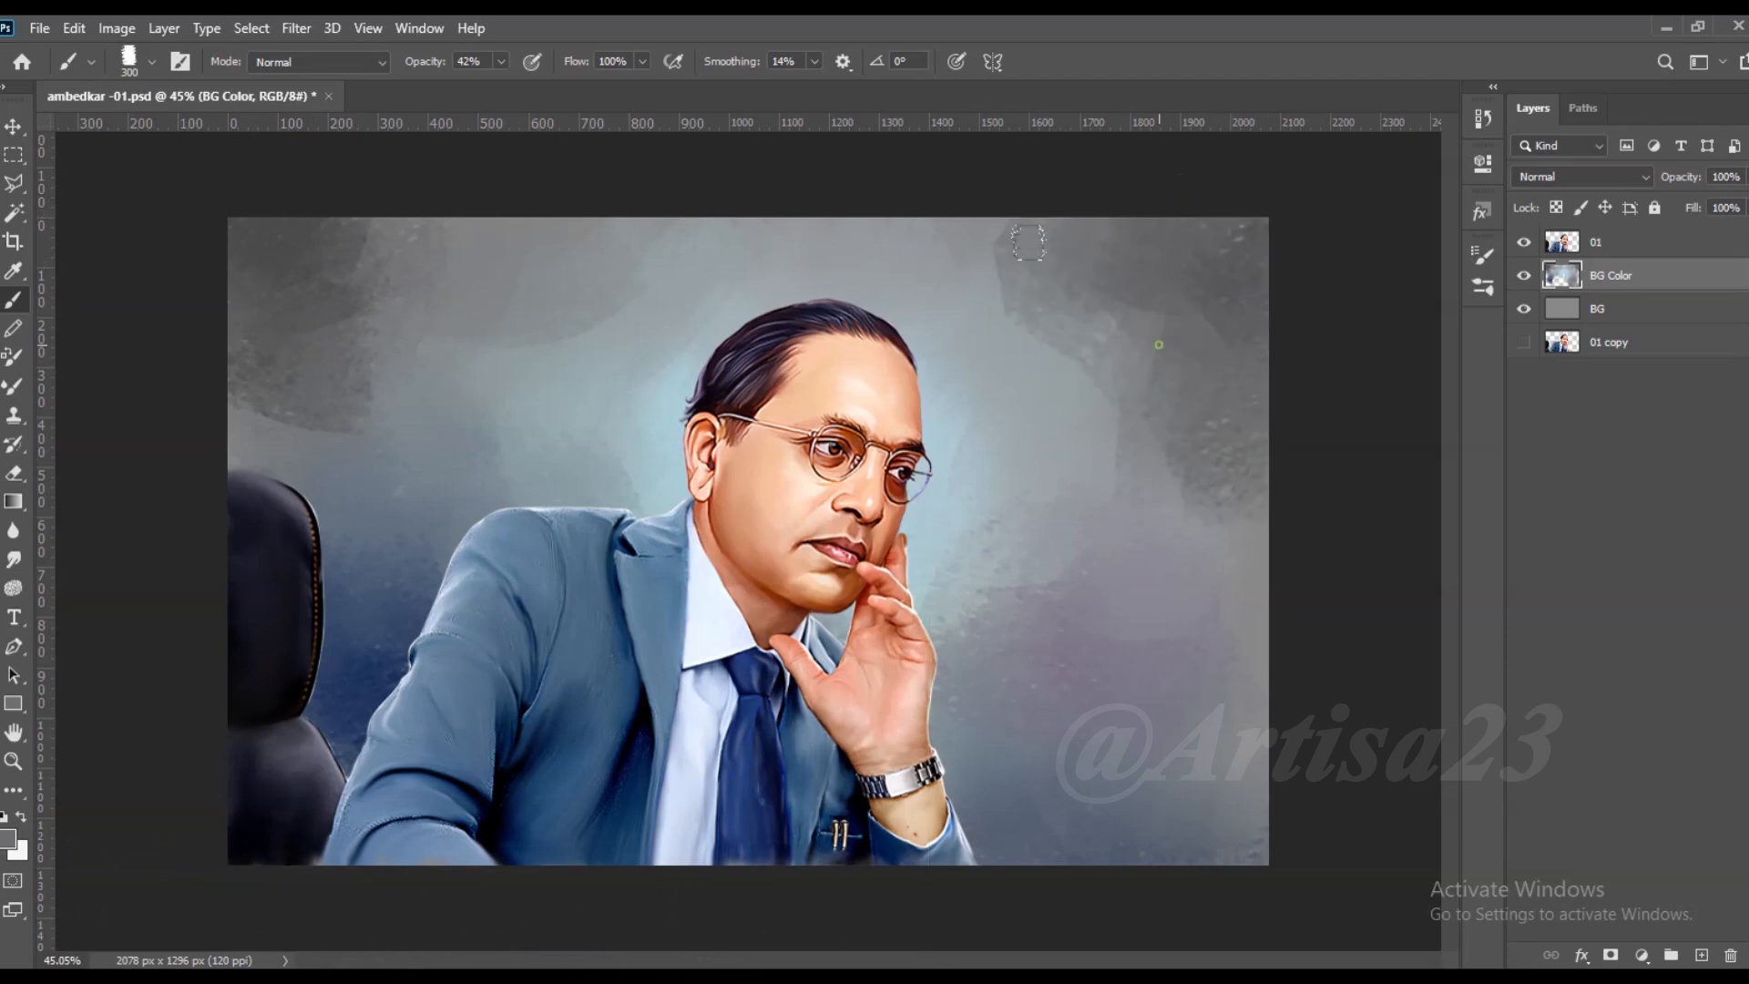
Step: Blend the dark corner patches into the surrounding background with greys sampled on both sides of the head
alt+click(1122, 355)
drag(1111, 364, 887, 195)
alt+click(635, 251)
drag(602, 296, 352, 272)
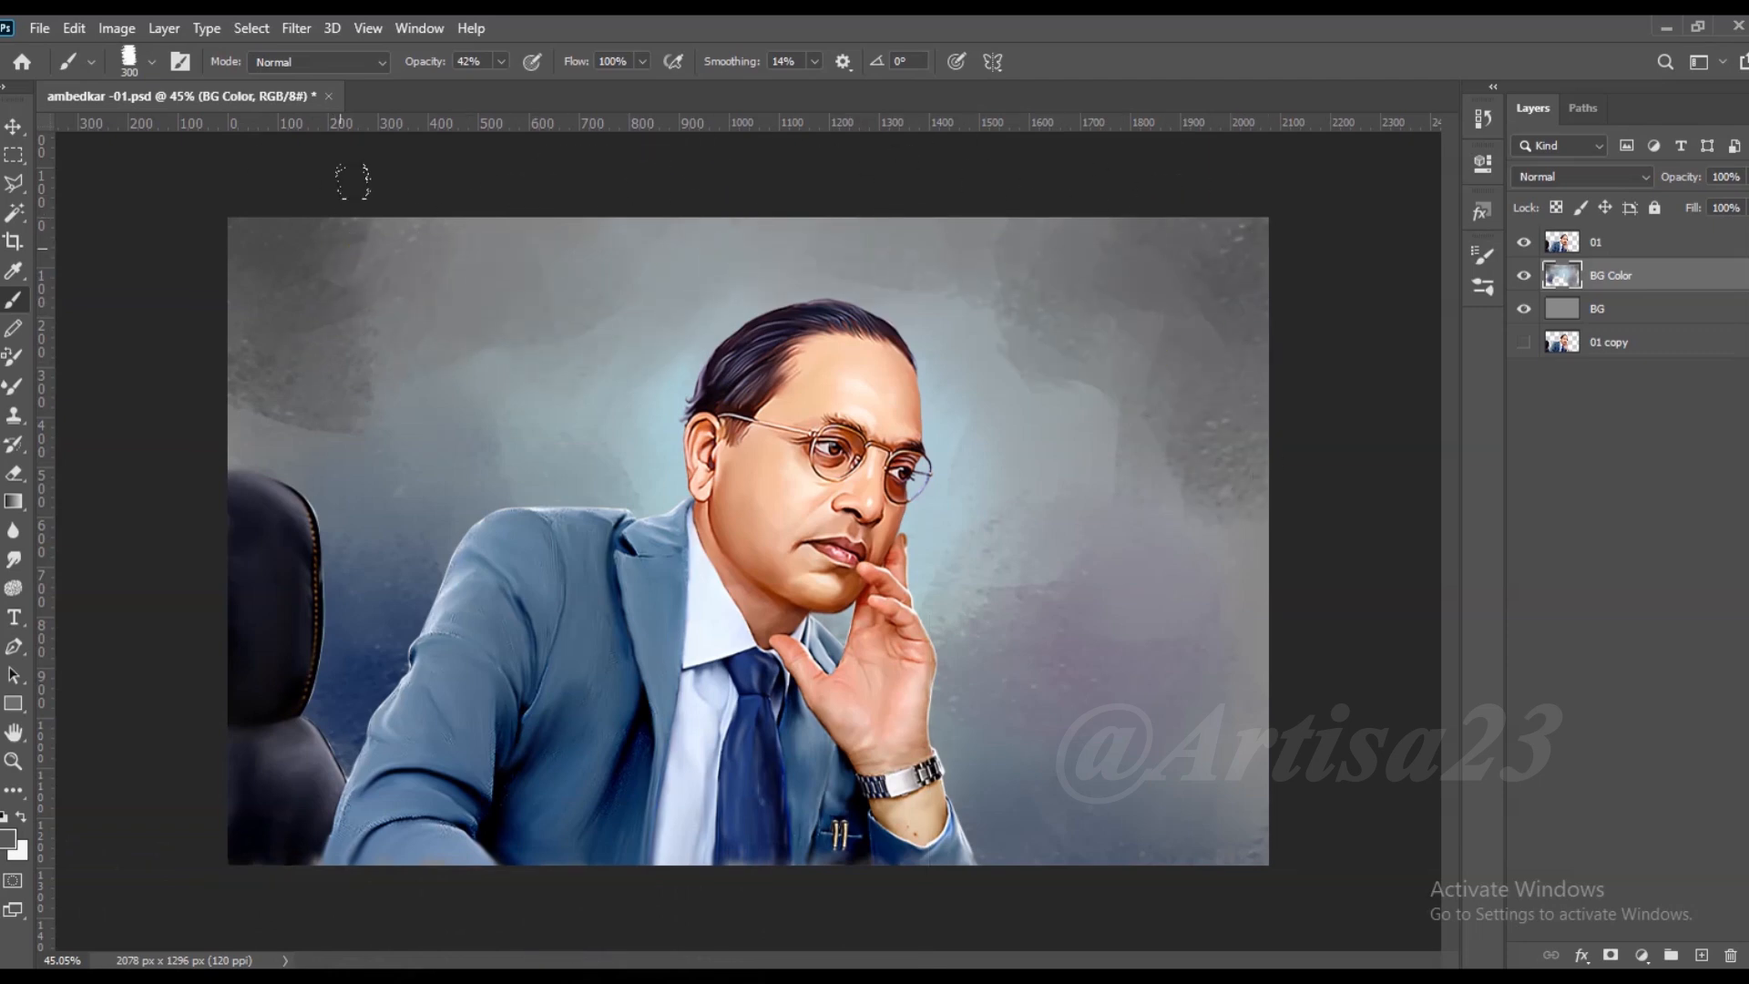
drag(300, 189, 433, 278)
alt+click(284, 385)
drag(350, 378, 437, 369)
alt+click(552, 303)
drag(515, 259, 456, 269)
Step: Paint sampled navy and dark blue-grey tones into the lower-right background beside the watch and sleeve
alt+click(1152, 429)
mouse_move(1062, 847)
mouse_down()
mouse_move(1266, 656)
mouse_move(1243, 688)
mouse_up()
alt+click(1169, 668)
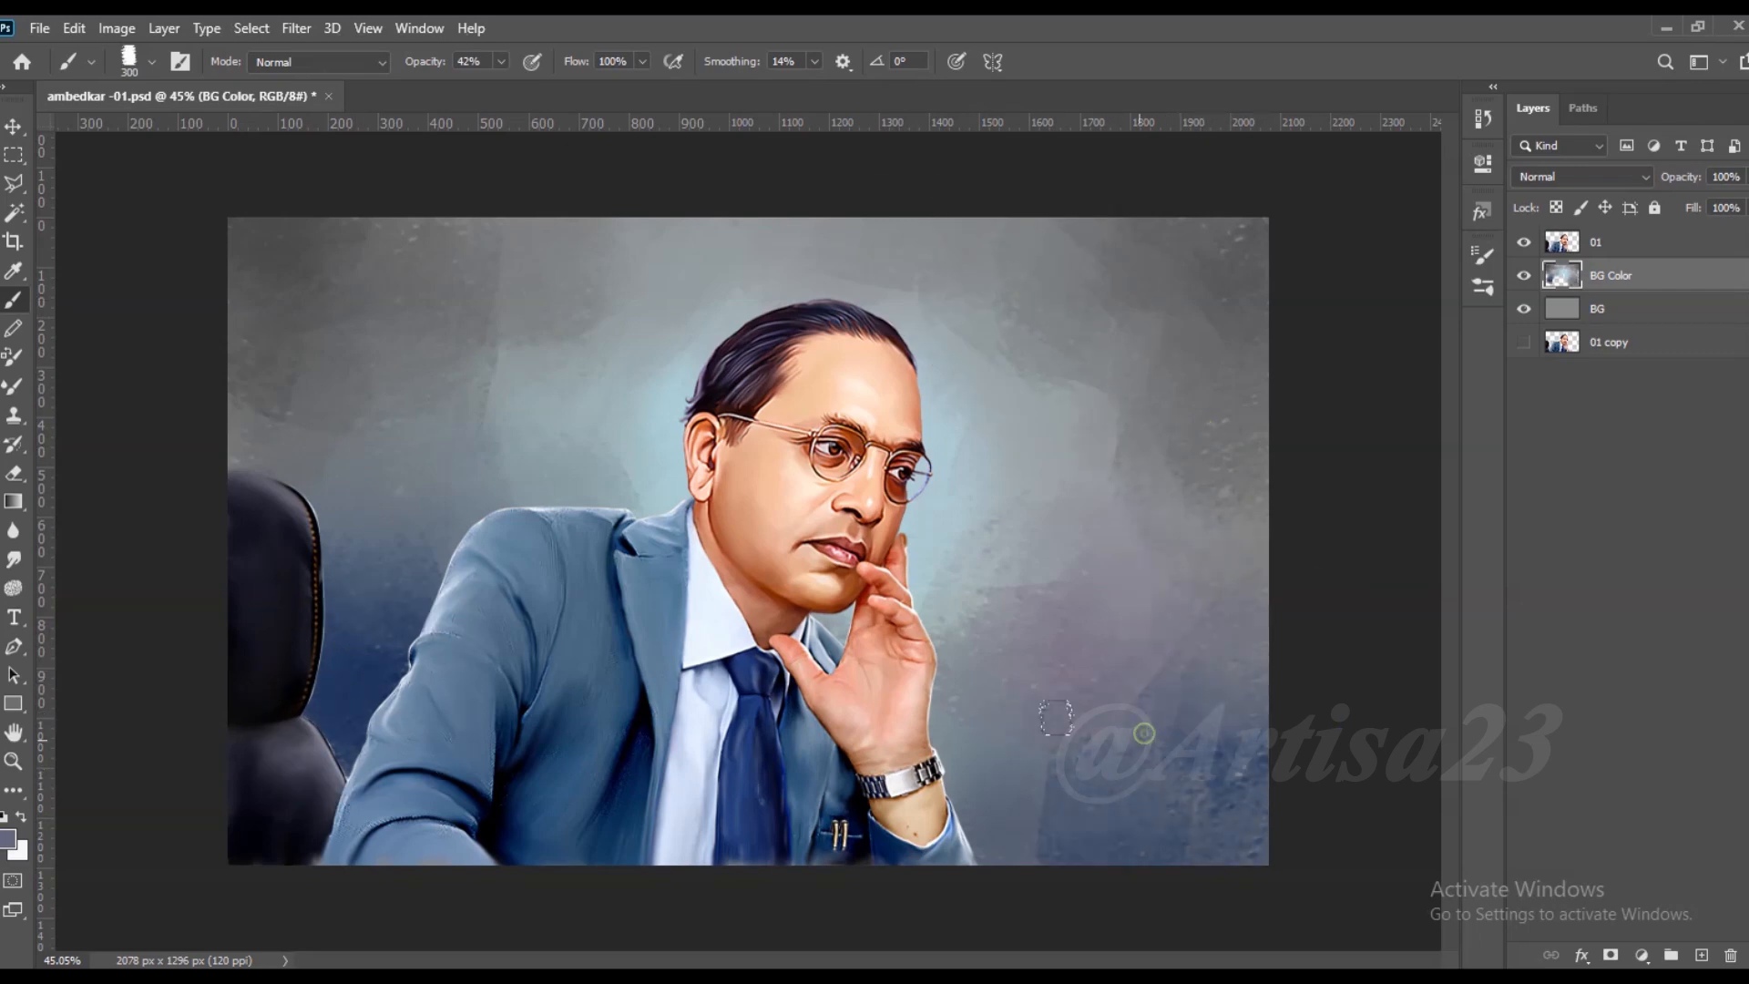
alt+click(889, 848)
mouse_move(975, 848)
mouse_down()
mouse_move(1097, 801)
mouse_move(1207, 831)
mouse_up()
alt+click(1165, 809)
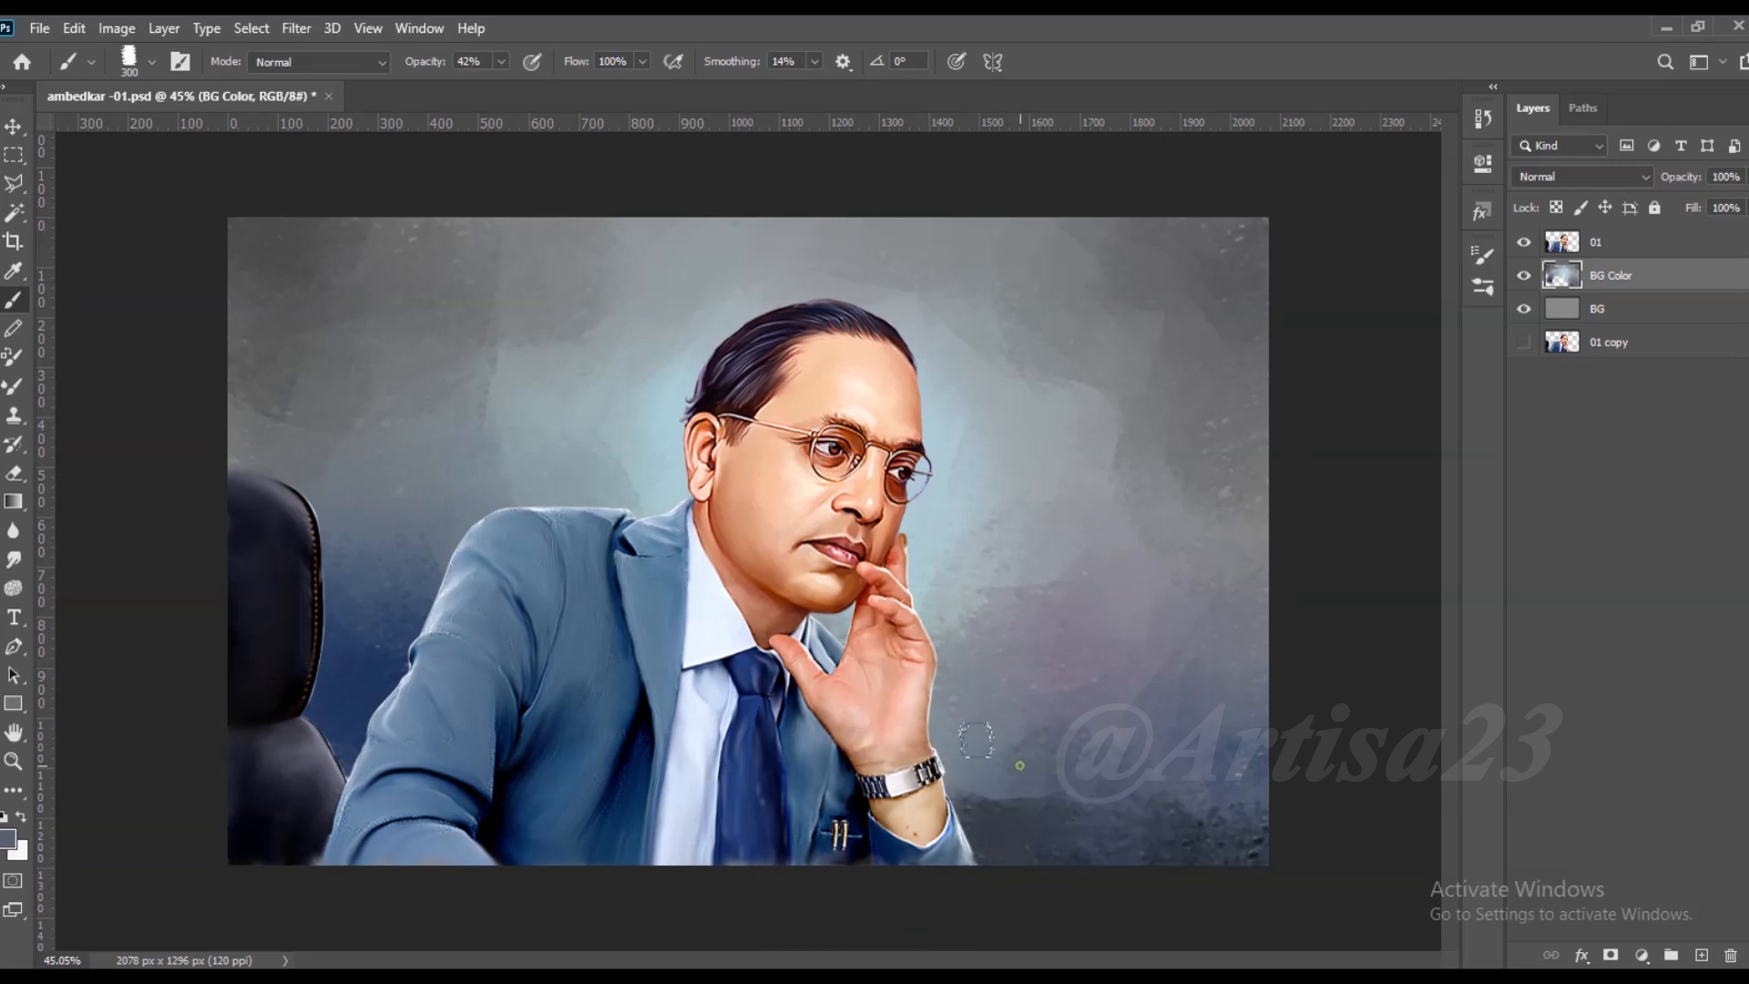
drag(988, 820, 1085, 824)
alt+click(1107, 715)
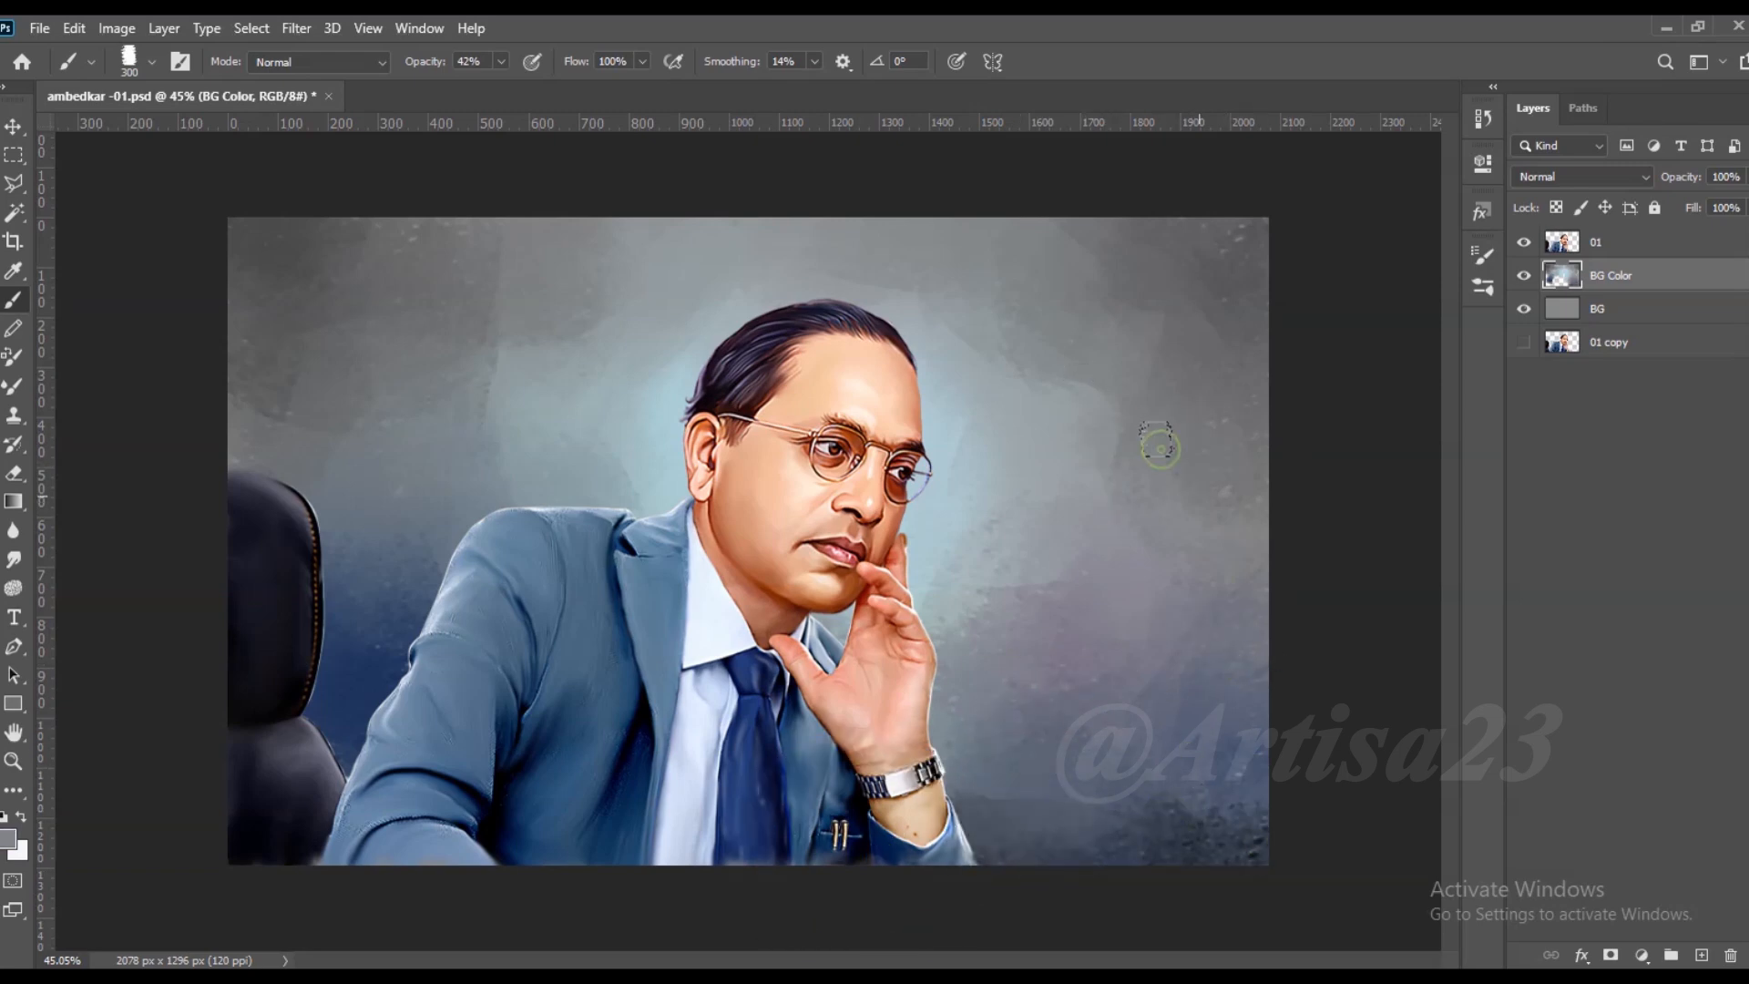
Step: Brush sampled greys over the upper-right background and a bluish tone into the upper-left corner
drag(1014, 364, 1056, 314)
alt+click(991, 237)
drag(1088, 246, 1157, 373)
alt+click(352, 566)
alt+click(375, 305)
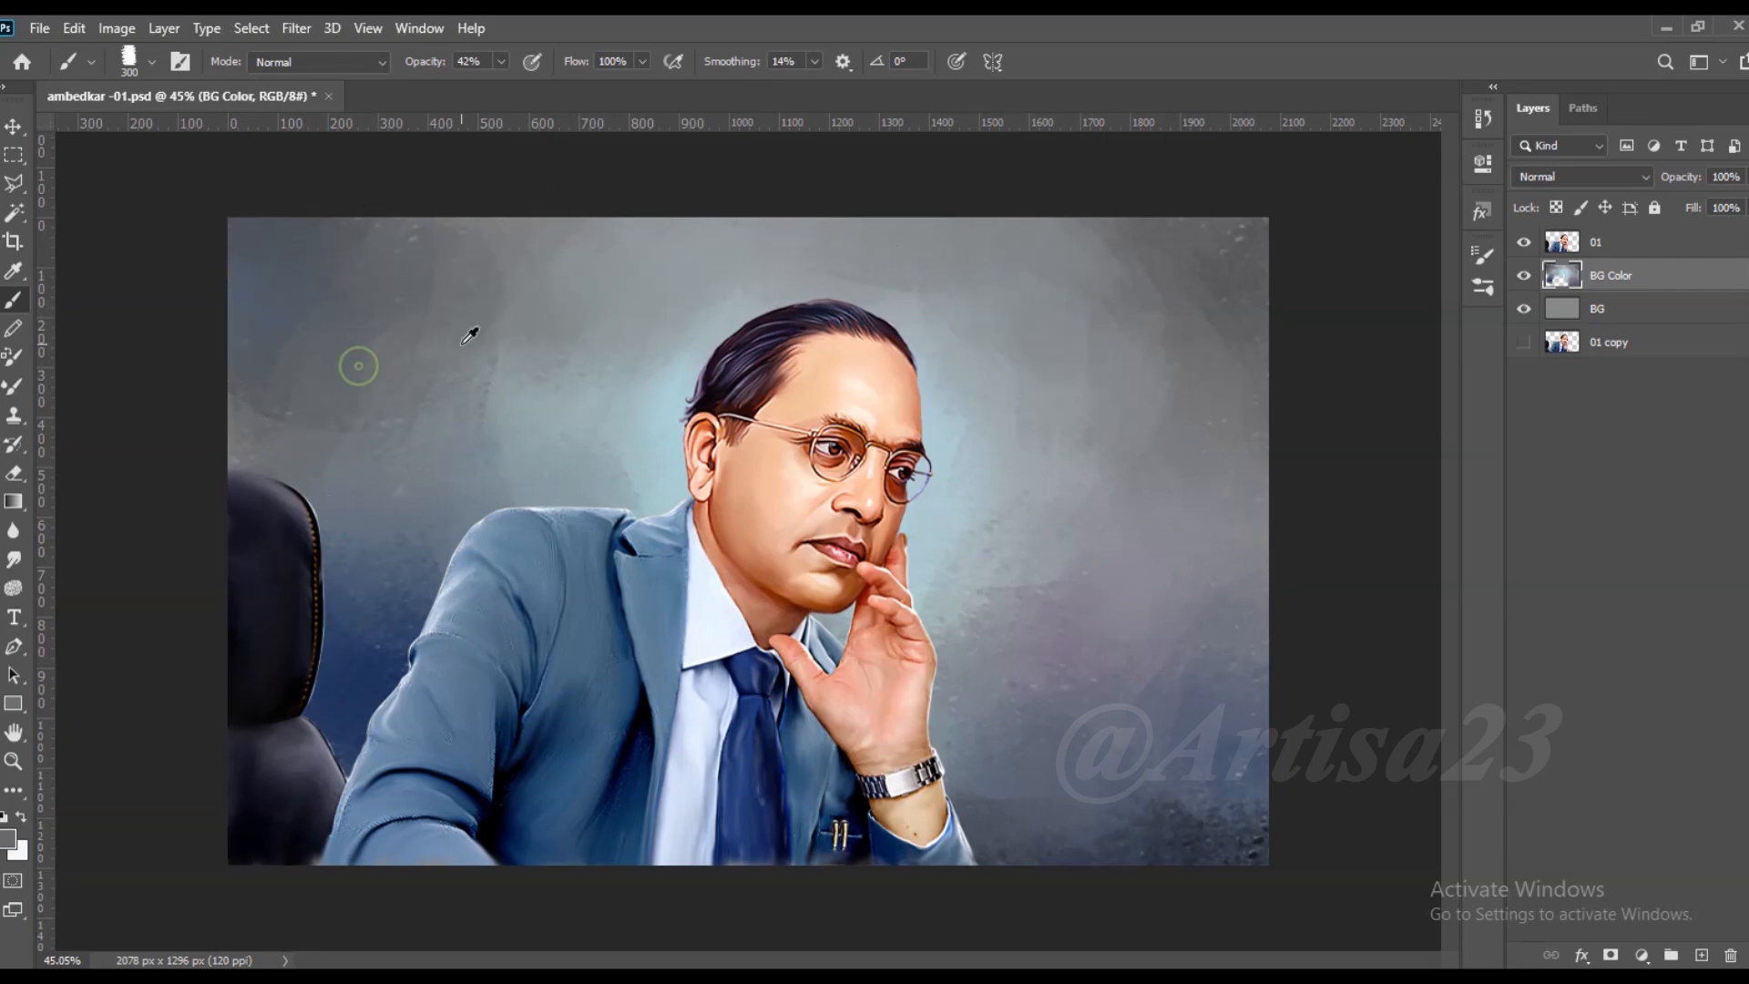
drag(1038, 328, 1138, 264)
alt+click(1140, 347)
drag(1189, 323, 1134, 291)
Step: Touch up the upper and right-hand edges of the background with freshly sampled grey and navy tones
alt+click(1233, 659)
scroll(754, 548, down, 1)
alt+click(547, 465)
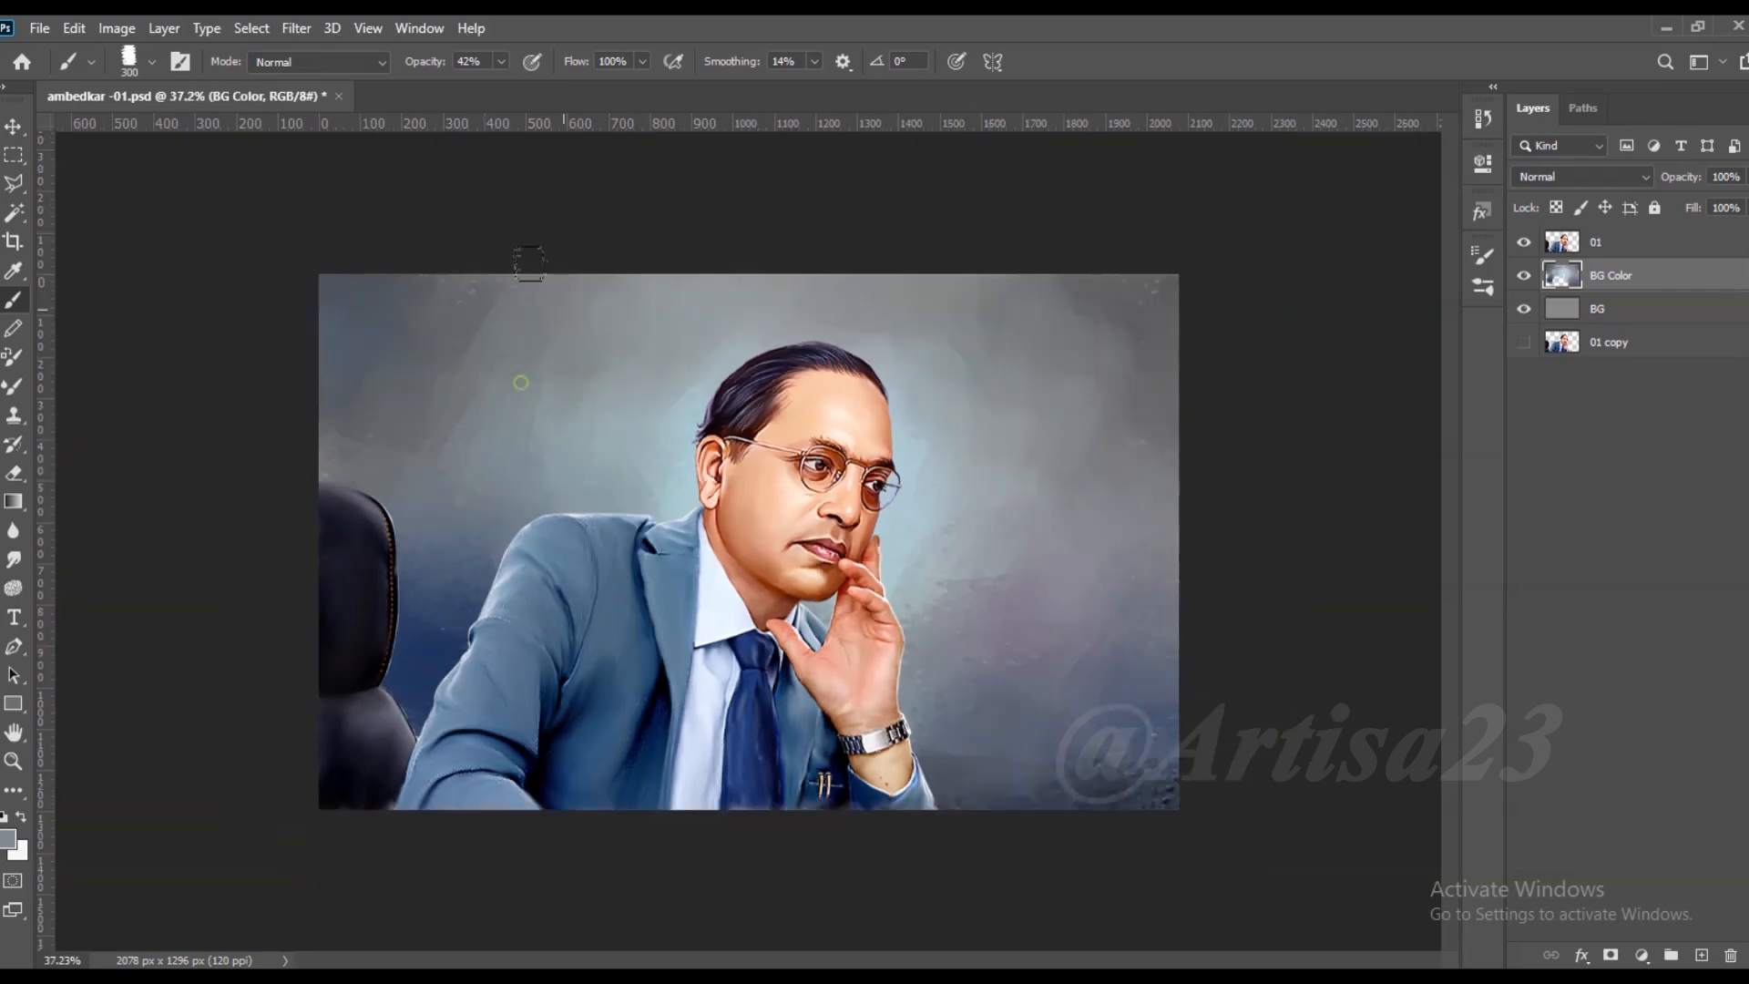
alt+click(1135, 330)
alt+click(1166, 509)
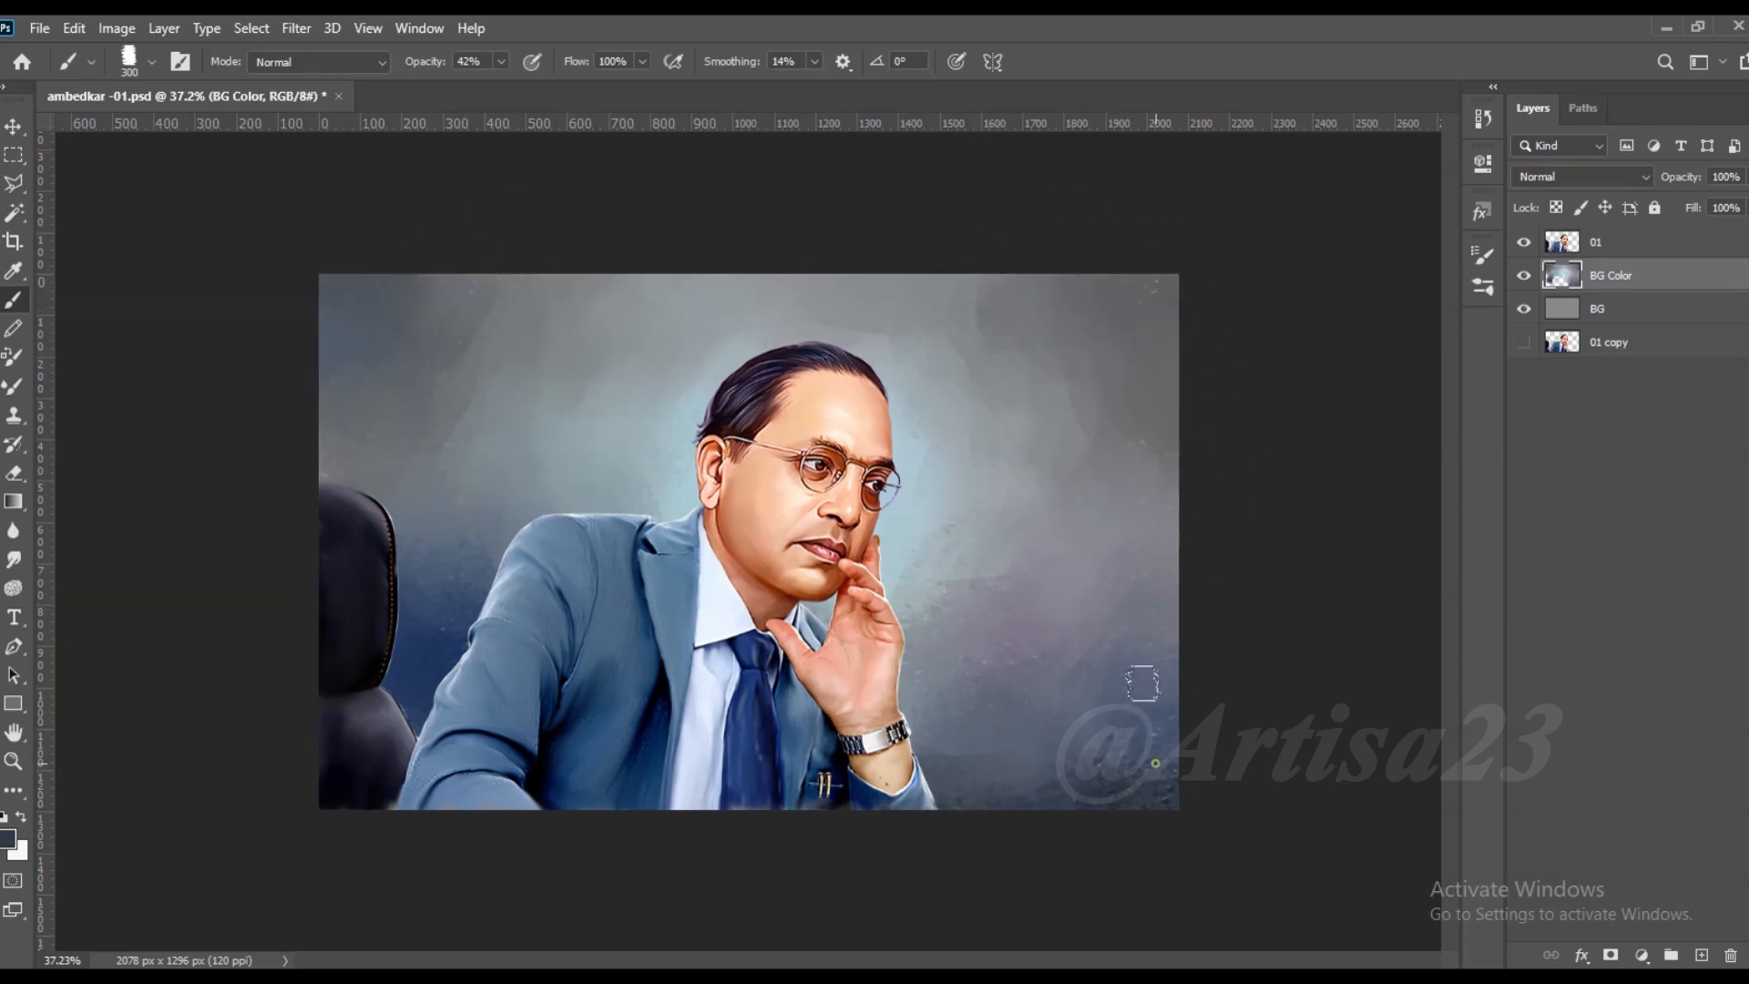
Step: Save copies of the document as ambedkar -01a.psd and ambedkar -01b.psd
scroll(1161, 700, down, 1)
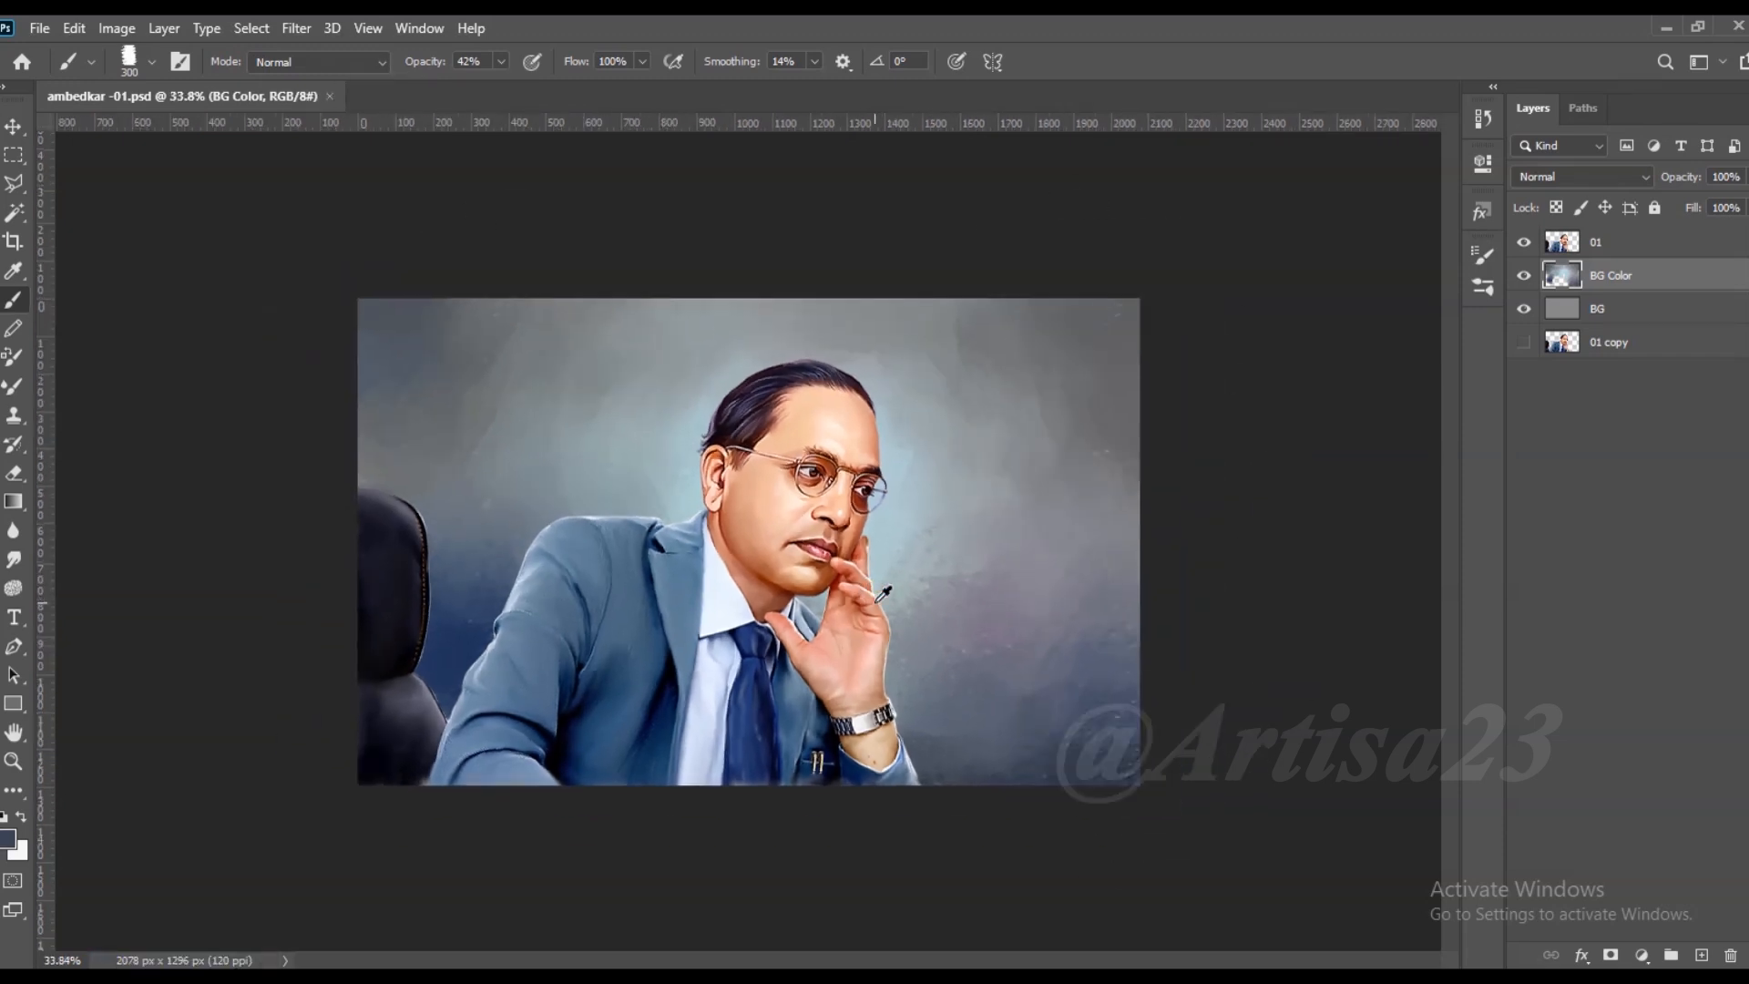
click(40, 28)
click(73, 295)
click(538, 187)
click(589, 702)
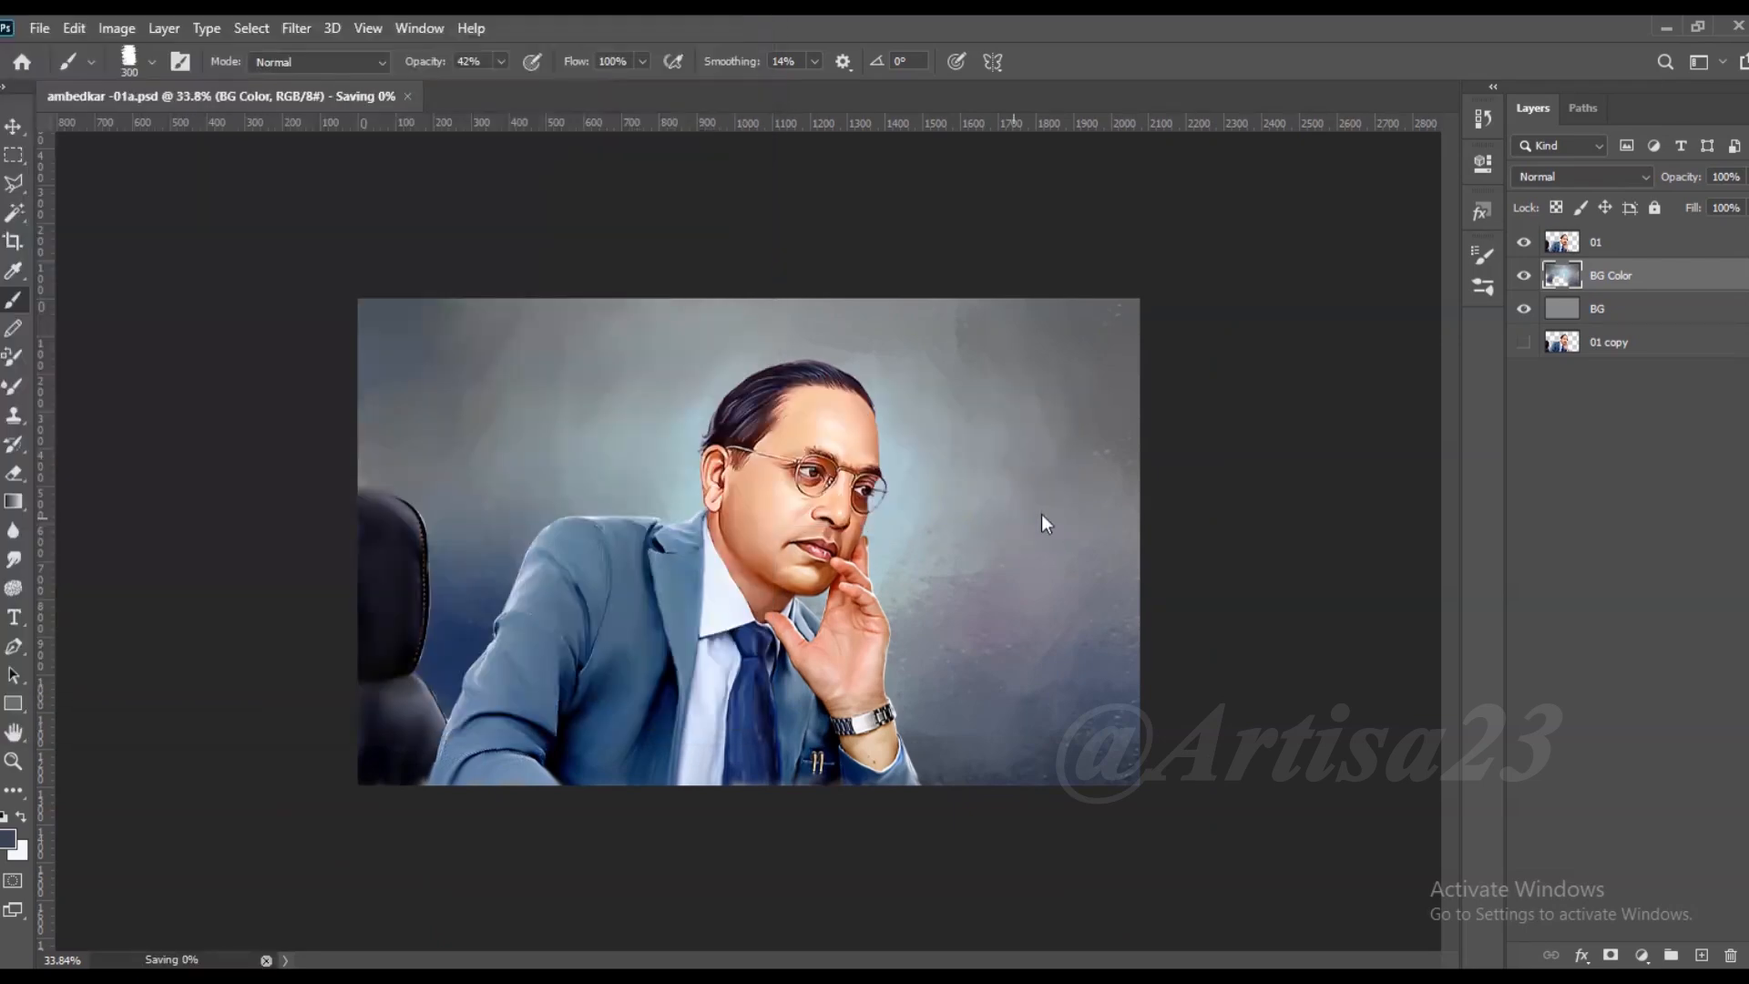
click(40, 28)
click(73, 291)
click(685, 191)
click(589, 704)
Step: Add a new layer above layer 01 and name it Line
scroll(1089, 696, up, 3)
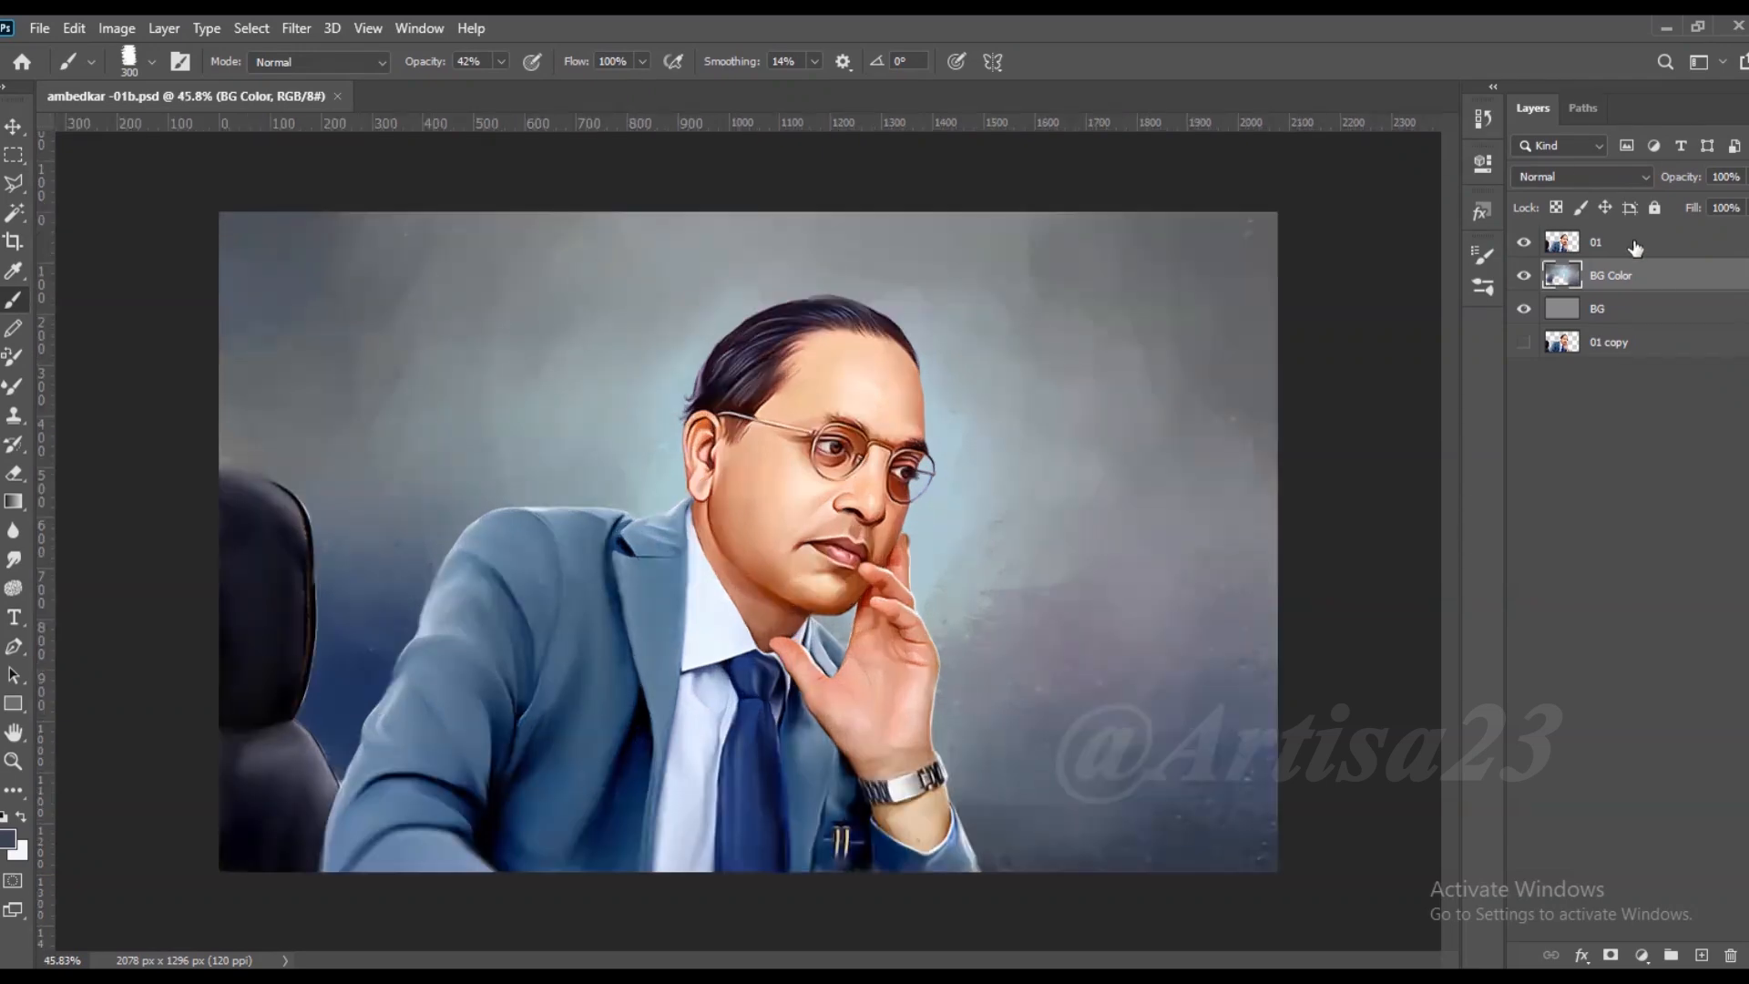
click(1635, 245)
click(1700, 954)
double_click(1608, 239)
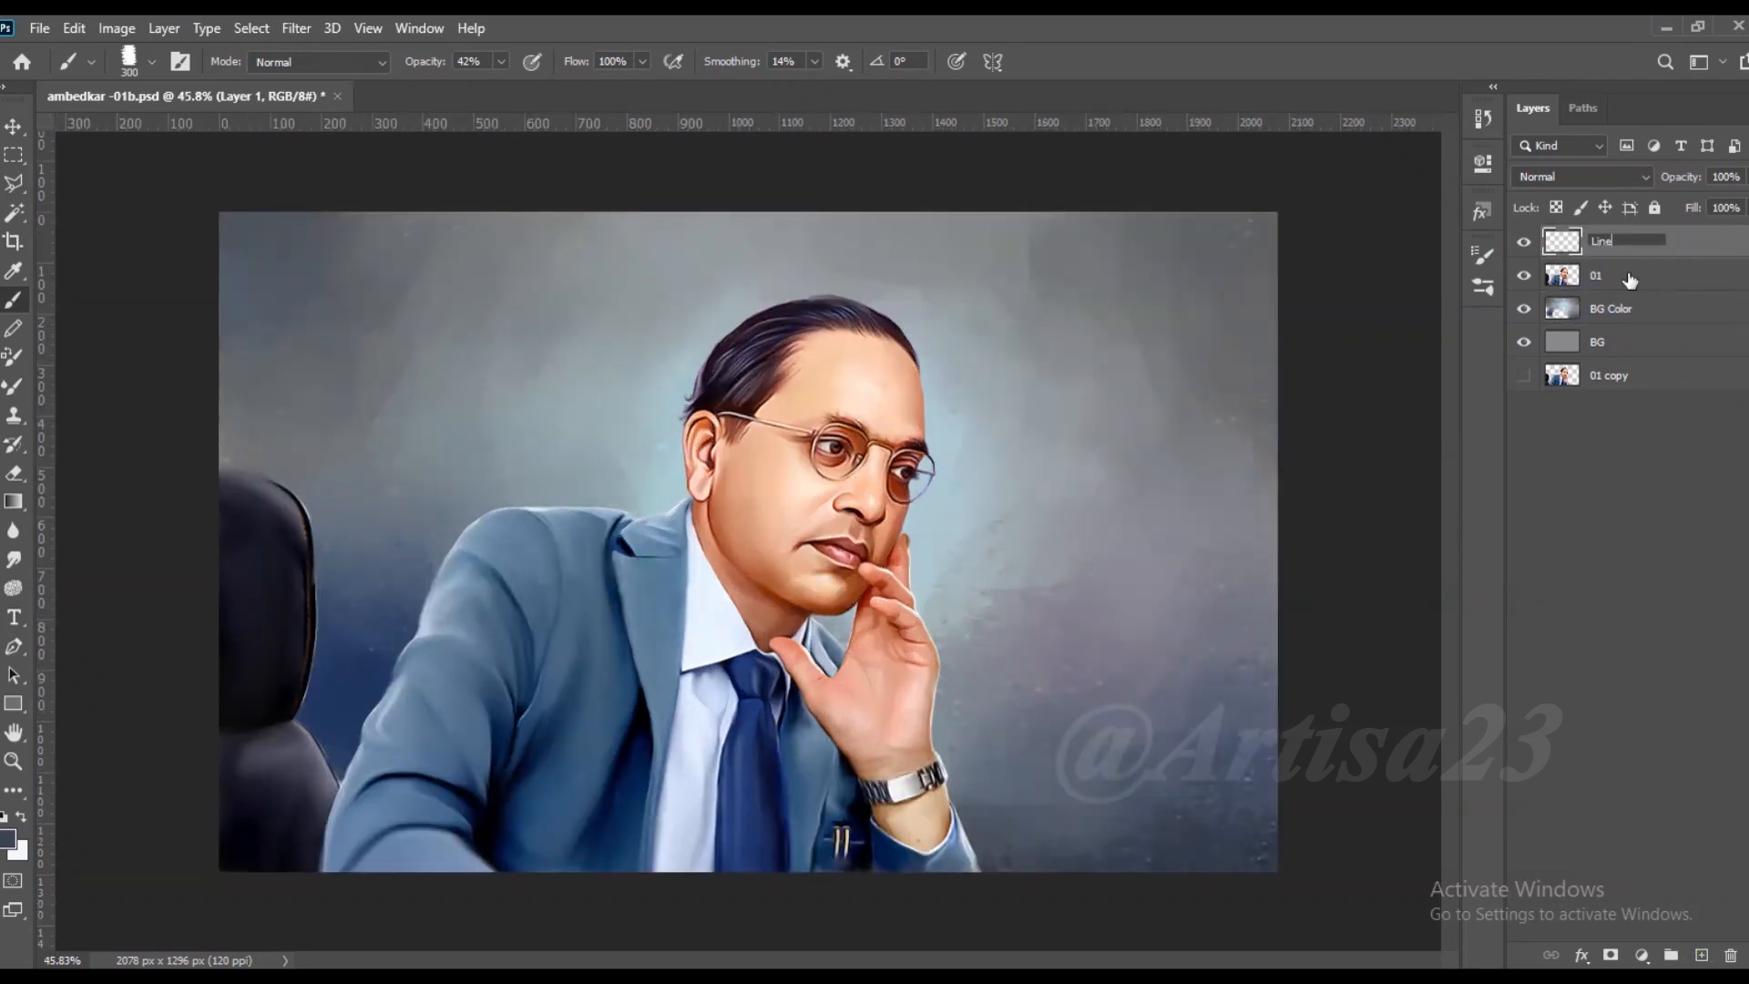
text(Line)
key(Return)
Step: Switch to a soft round brush reduced to 3 pixels for eye details and raise its opacity to 59%
scroll(815, 446, up, 2)
click(181, 62)
click(1188, 248)
click(1172, 416)
scroll(1093, 219, up, 1)
scroll(926, 480, up, 3)
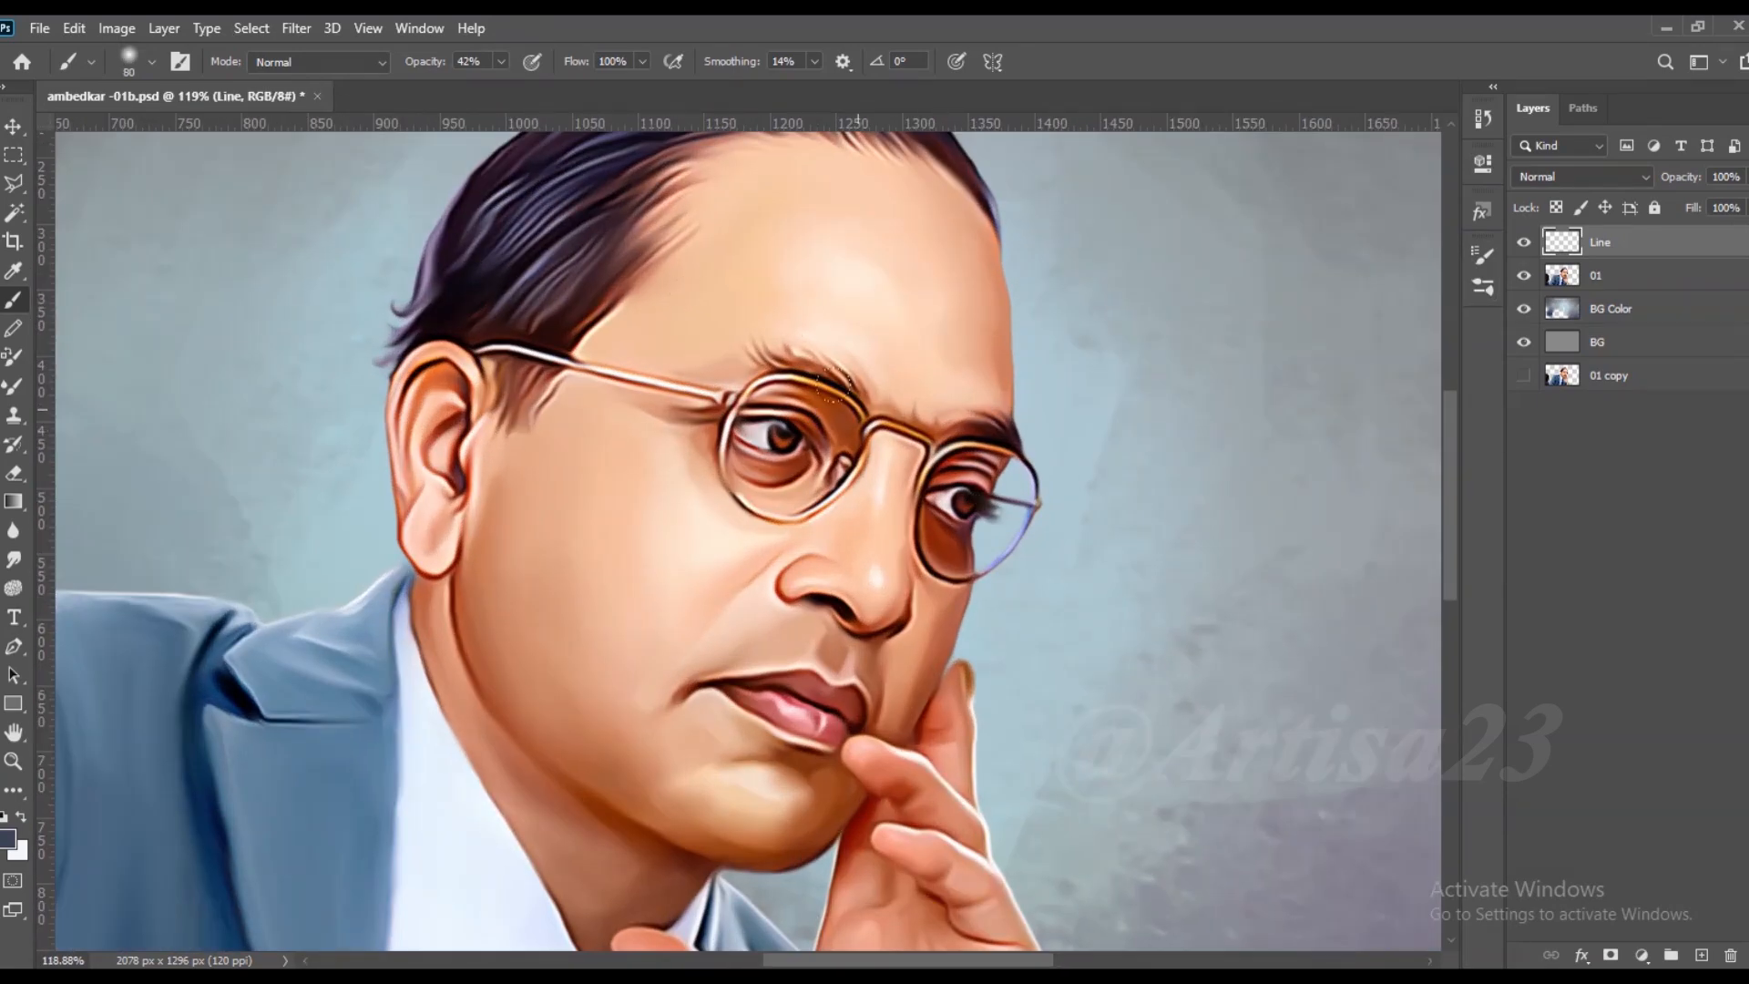
scroll(794, 441, up, 4)
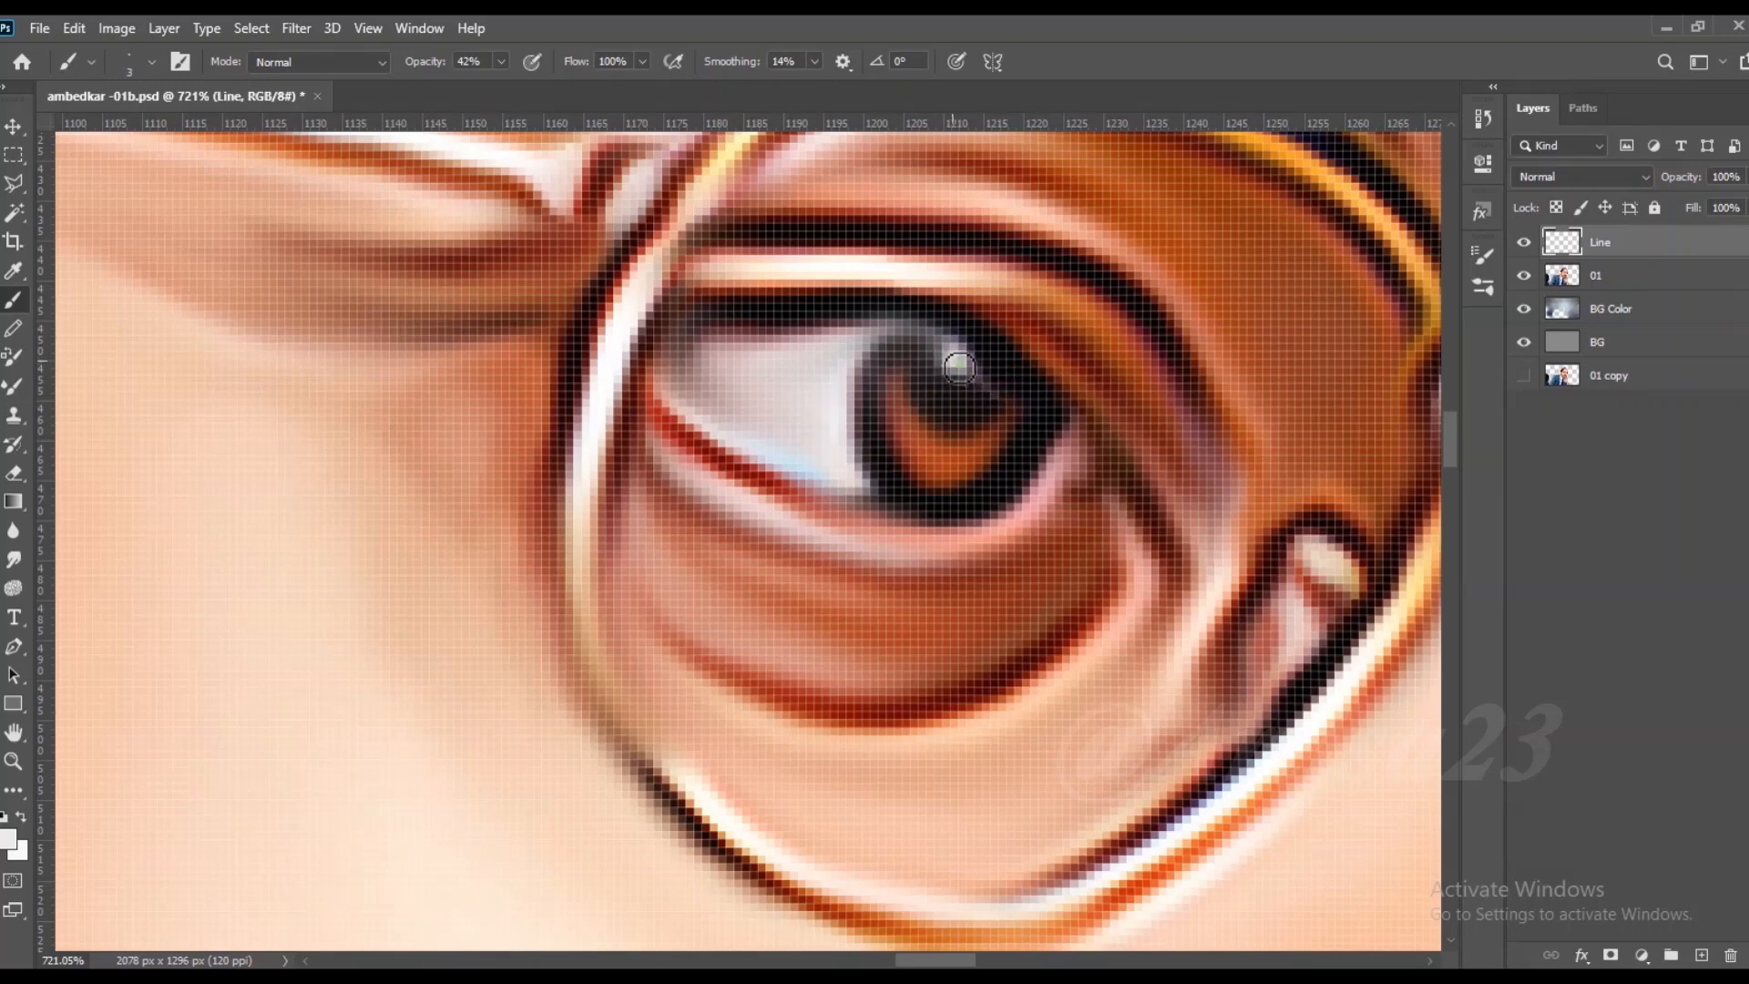
drag(509, 85, 523, 87)
Step: Paint fine strokes along the lower lid and white of the eye in the nearer lens, sampling tones with a 2-pixel brush
key(x)
drag(862, 510, 897, 506)
drag(746, 477, 893, 507)
scroll(657, 383, down, 2)
alt+click(670, 395)
scroll(653, 383, down, 2)
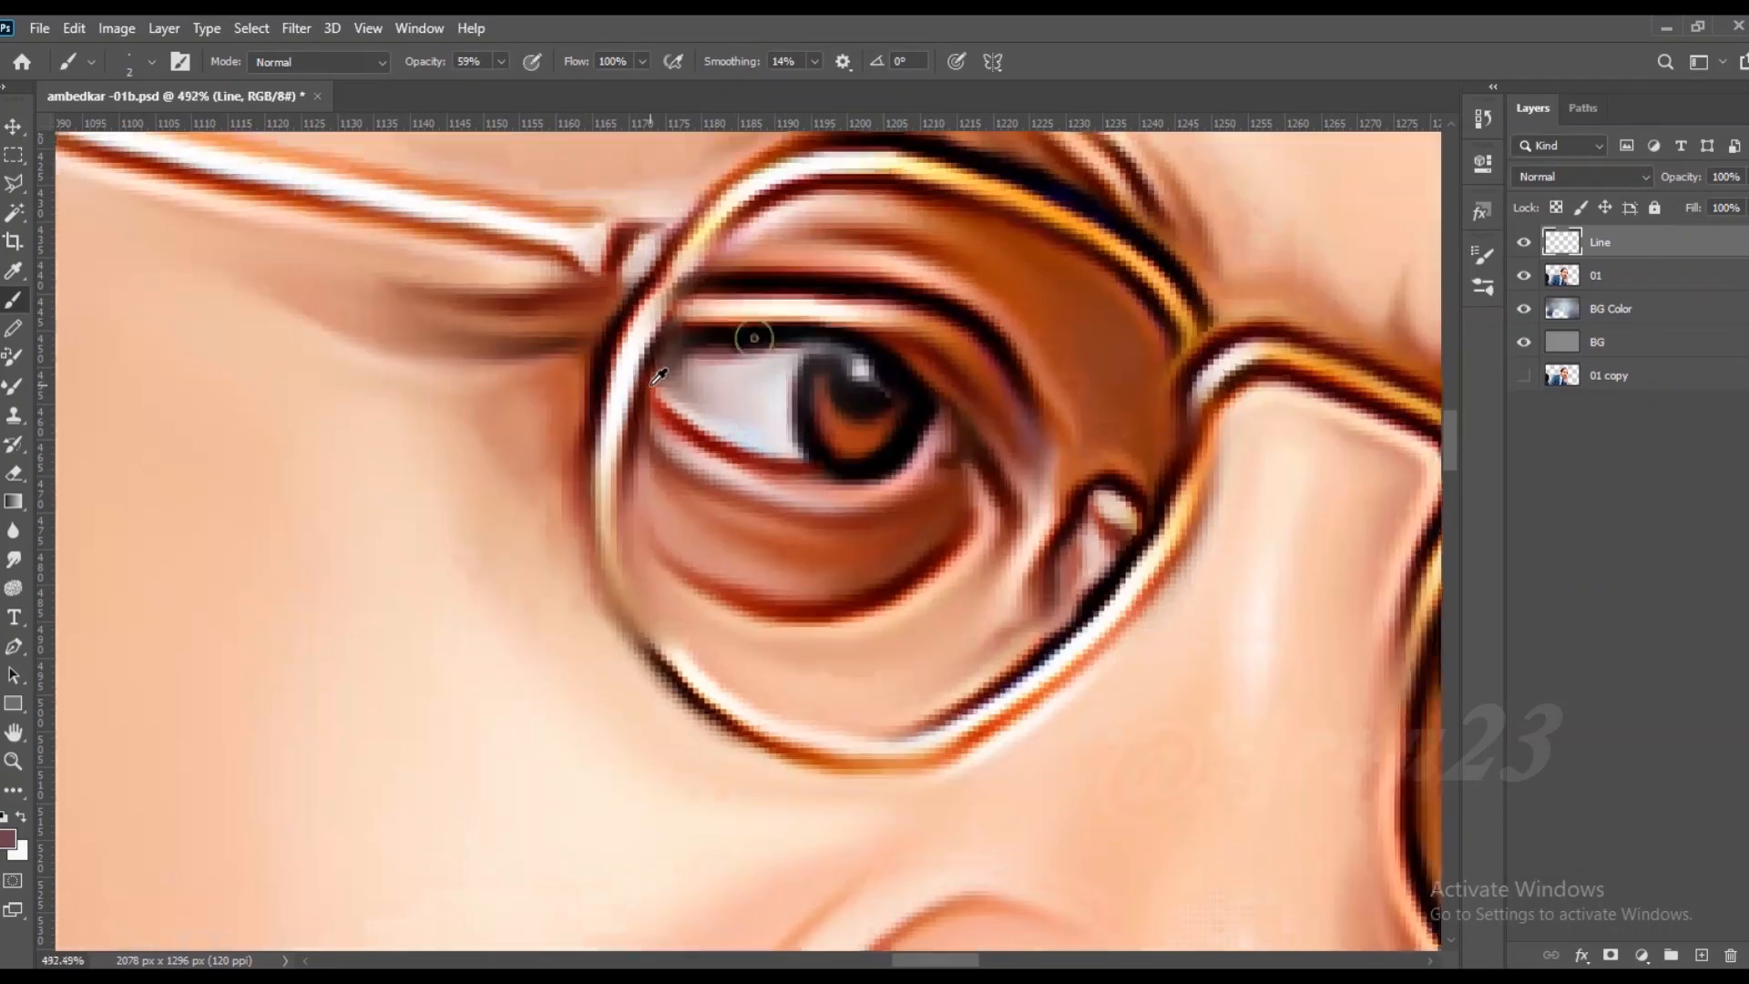
scroll(826, 395, up, 2)
scroll(824, 475, down, 4)
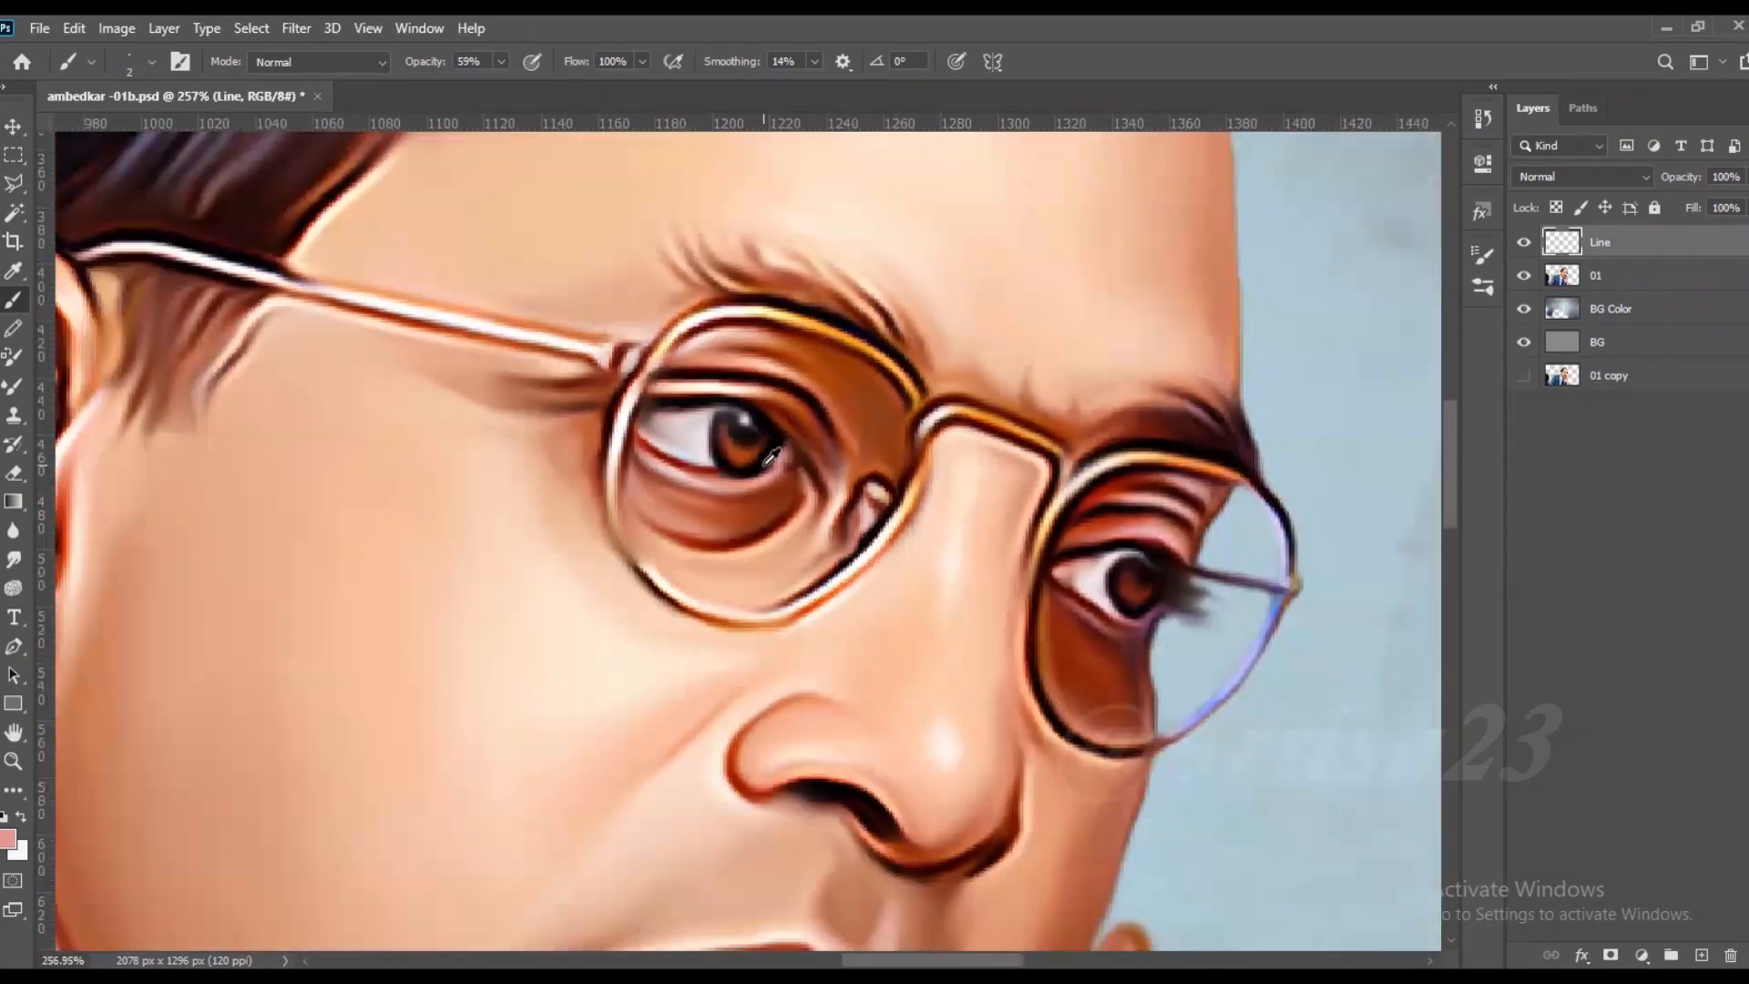
Step: Refine the inner corner, lower lid and iris of the eye in the far lens with sampled reddish-brown tones
scroll(983, 515, up, 5)
alt+click(959, 582)
drag(959, 583, 1009, 495)
alt+click(989, 623)
mouse_move(912, 565)
mouse_down()
mouse_move(1092, 682)
mouse_move(1295, 736)
mouse_up()
alt+click(1256, 634)
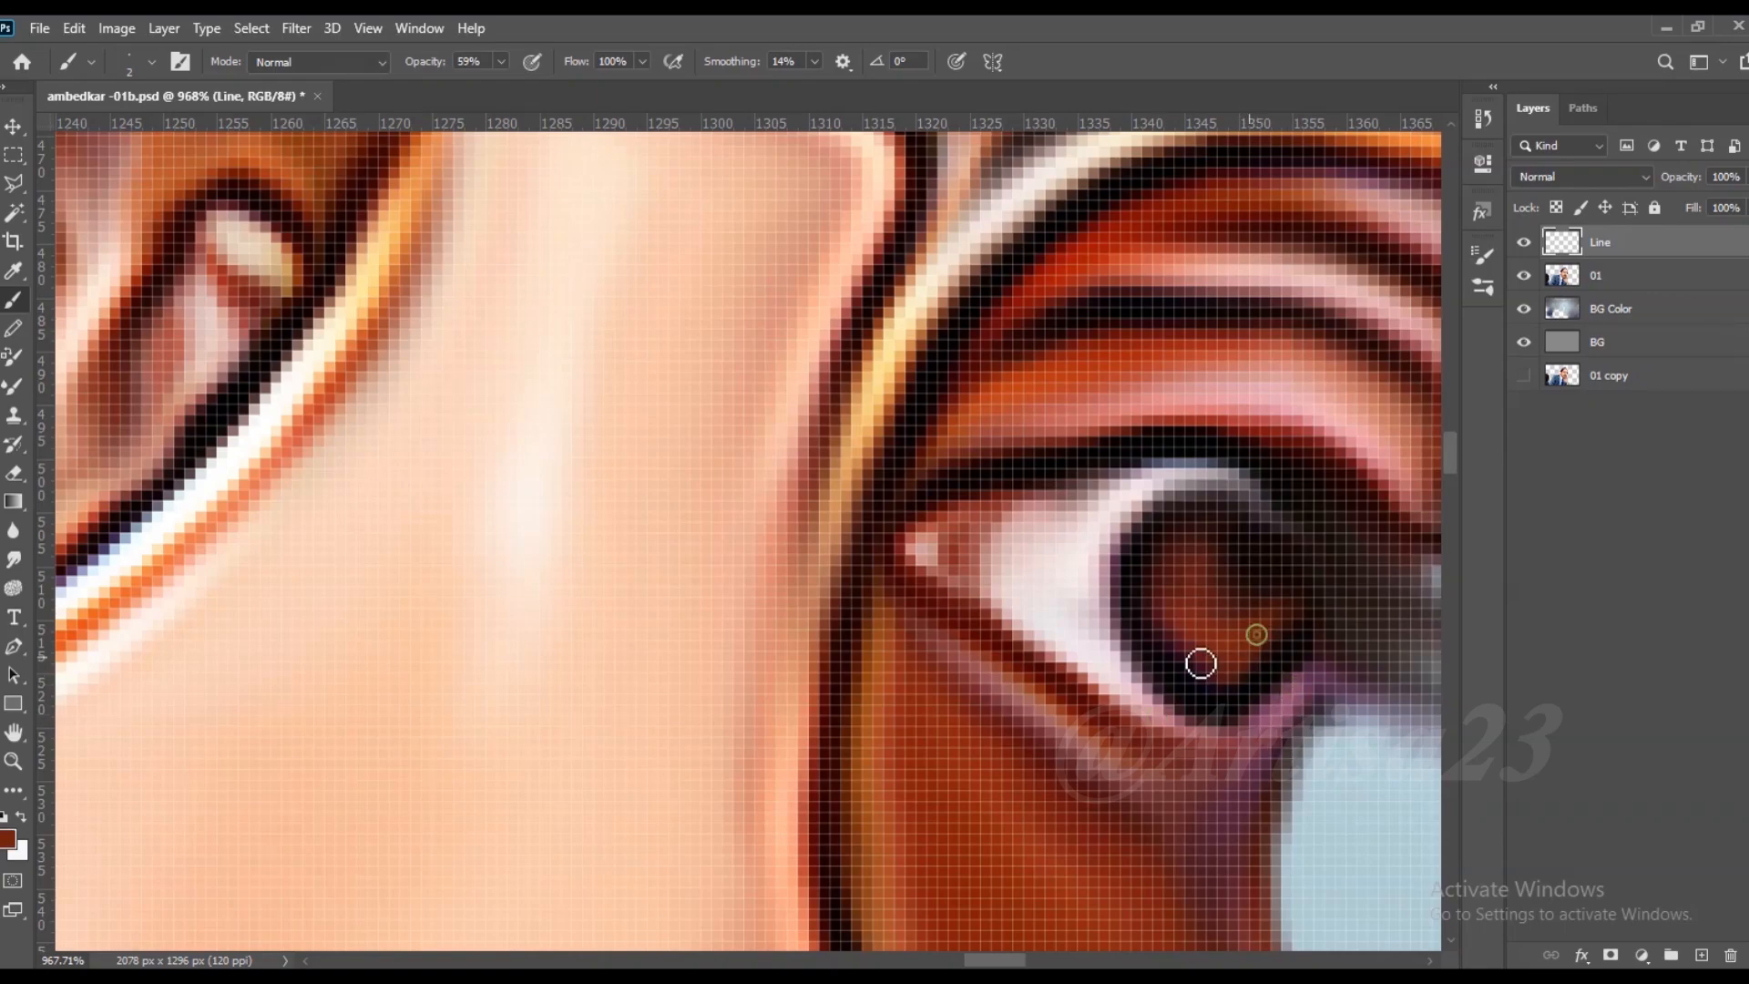
mouse_move(1196, 524)
mouse_down()
mouse_move(1272, 461)
mouse_move(1104, 475)
mouse_up()
Step: Darken the lower lid line of the eye in the far lens with a 3-pixel brush
scroll(1104, 475, down, 4)
scroll(1180, 612, up, 4)
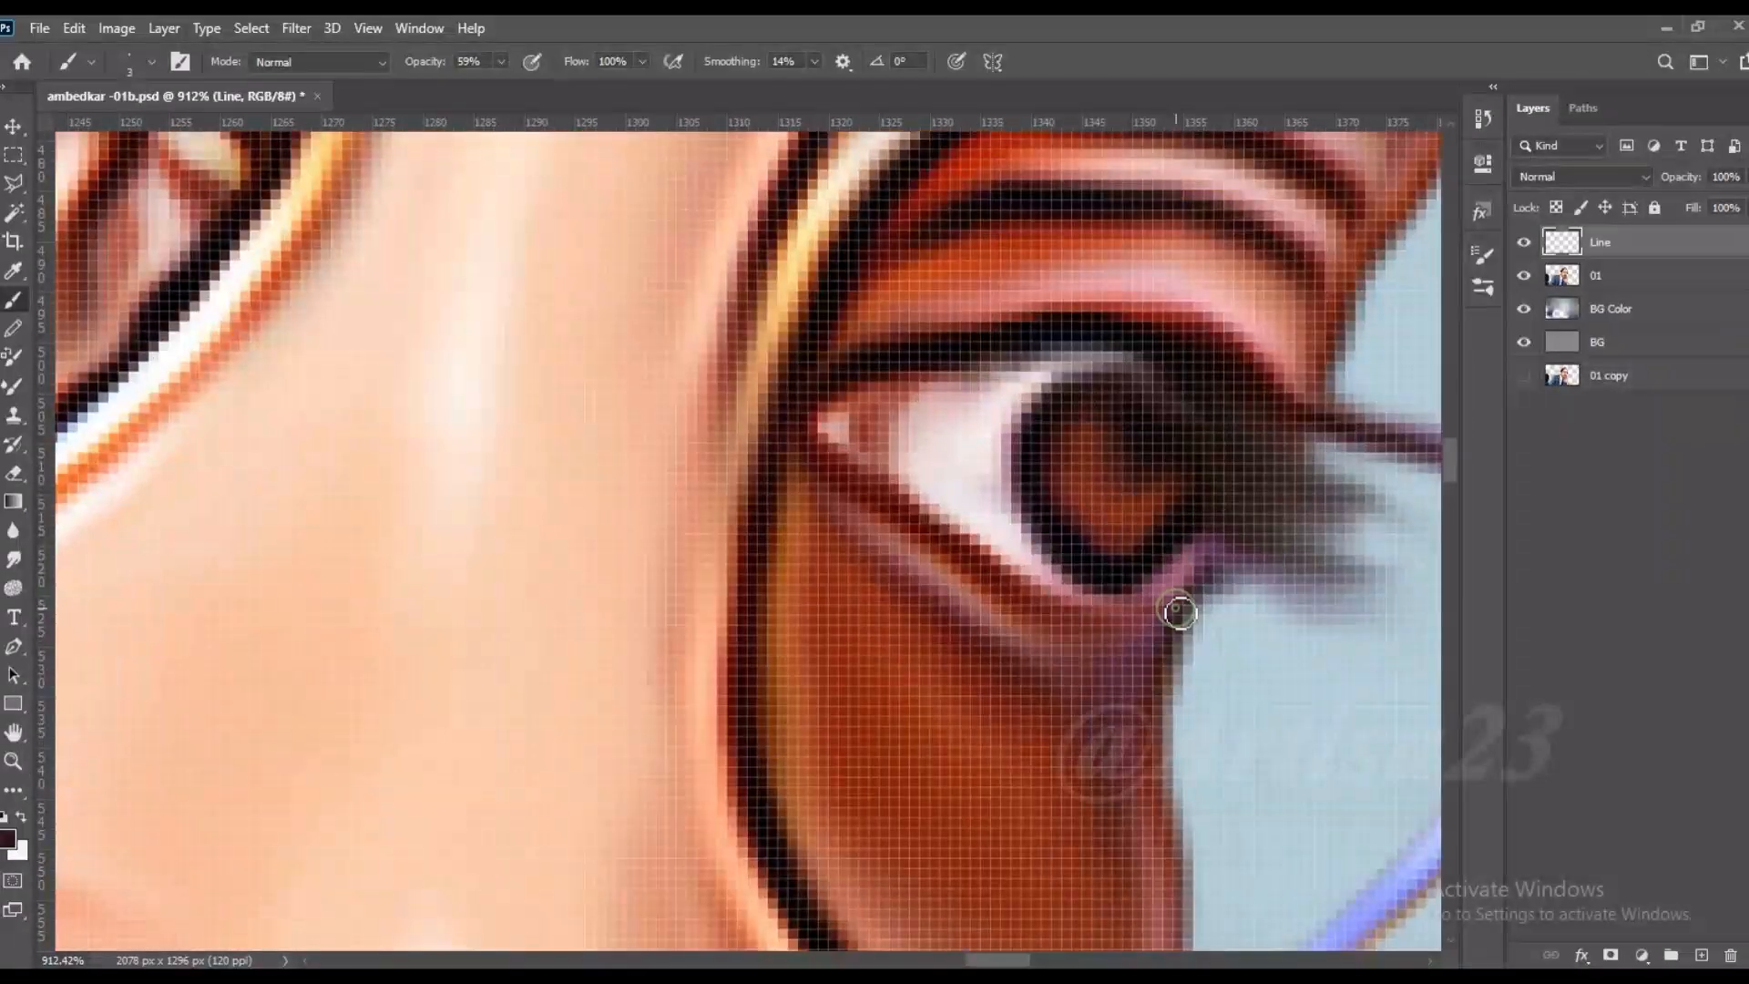
drag(1107, 614, 1000, 565)
scroll(948, 503, down, 5)
alt+click(531, 500)
scroll(1019, 640, up, 2)
Step: Paint the shaded skin below the far eye with a larger brush and smudge it with a 10-pixel tip at 52% strength
key(bracketright)
key(bracketright)
key(bracketright)
key(bracketright)
mouse_move(1054, 645)
mouse_down()
mouse_move(991, 593)
mouse_move(1056, 664)
mouse_move(1028, 658)
mouse_move(970, 603)
mouse_move(986, 566)
mouse_move(1001, 609)
mouse_move(1044, 621)
mouse_move(1012, 649)
mouse_move(939, 544)
mouse_up()
alt+click(1021, 630)
click(19, 558)
key(bracketleft)
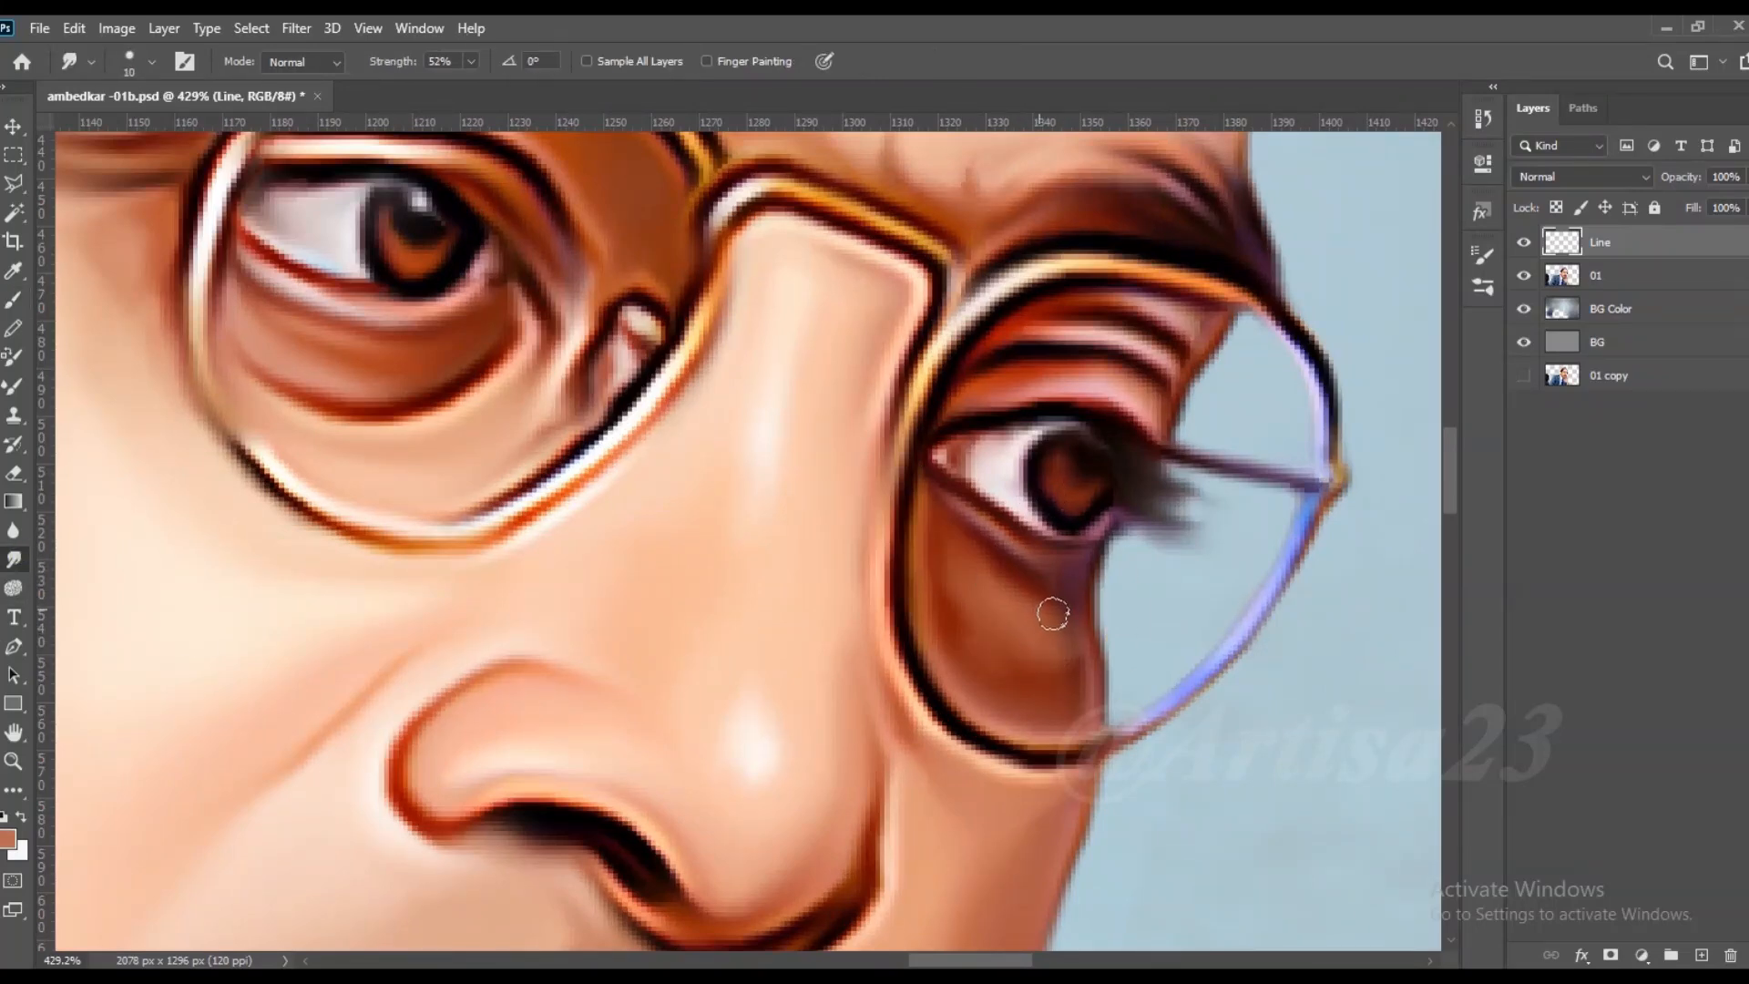
scroll(1002, 647, down, 5)
scroll(1002, 656, up, 3)
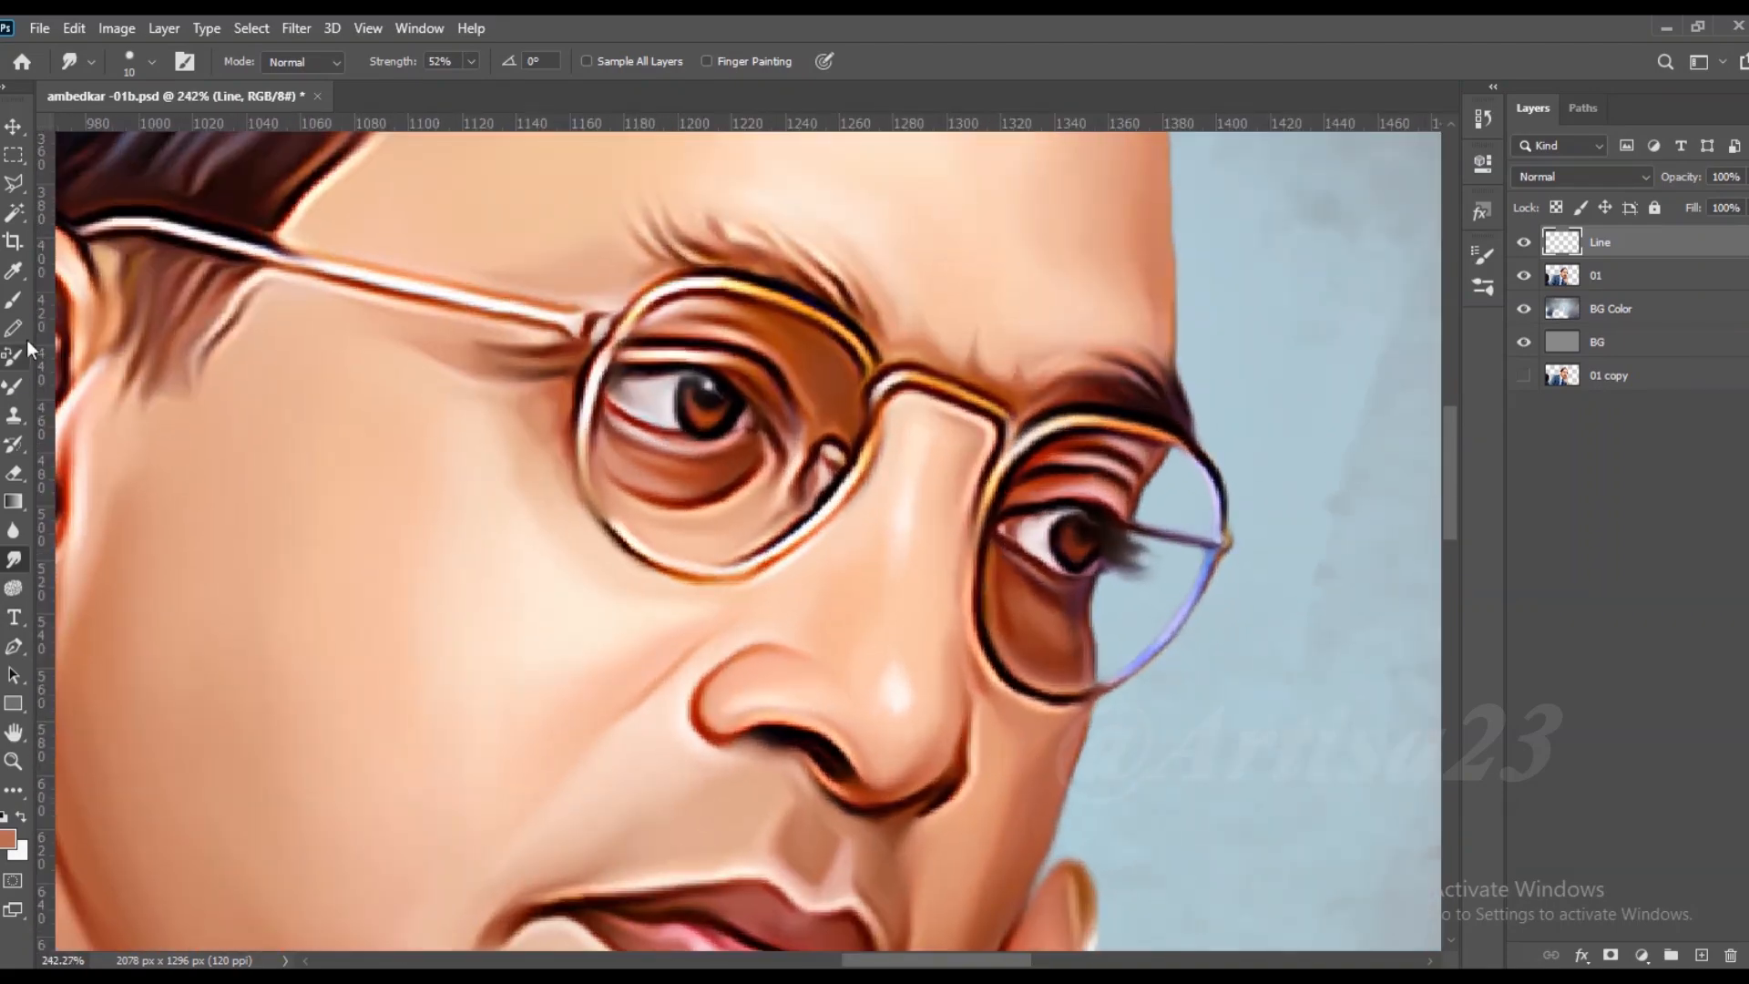
Step: Paint sampled skin tones along the lower rim of the far lens with a 3-pixel brush
key(b)
scroll(920, 649, up, 6)
mouse_move(1063, 664)
mouse_down()
mouse_move(870, 616)
mouse_move(827, 578)
mouse_move(954, 633)
mouse_up()
scroll(1061, 665, down, 1)
alt+click(1111, 637)
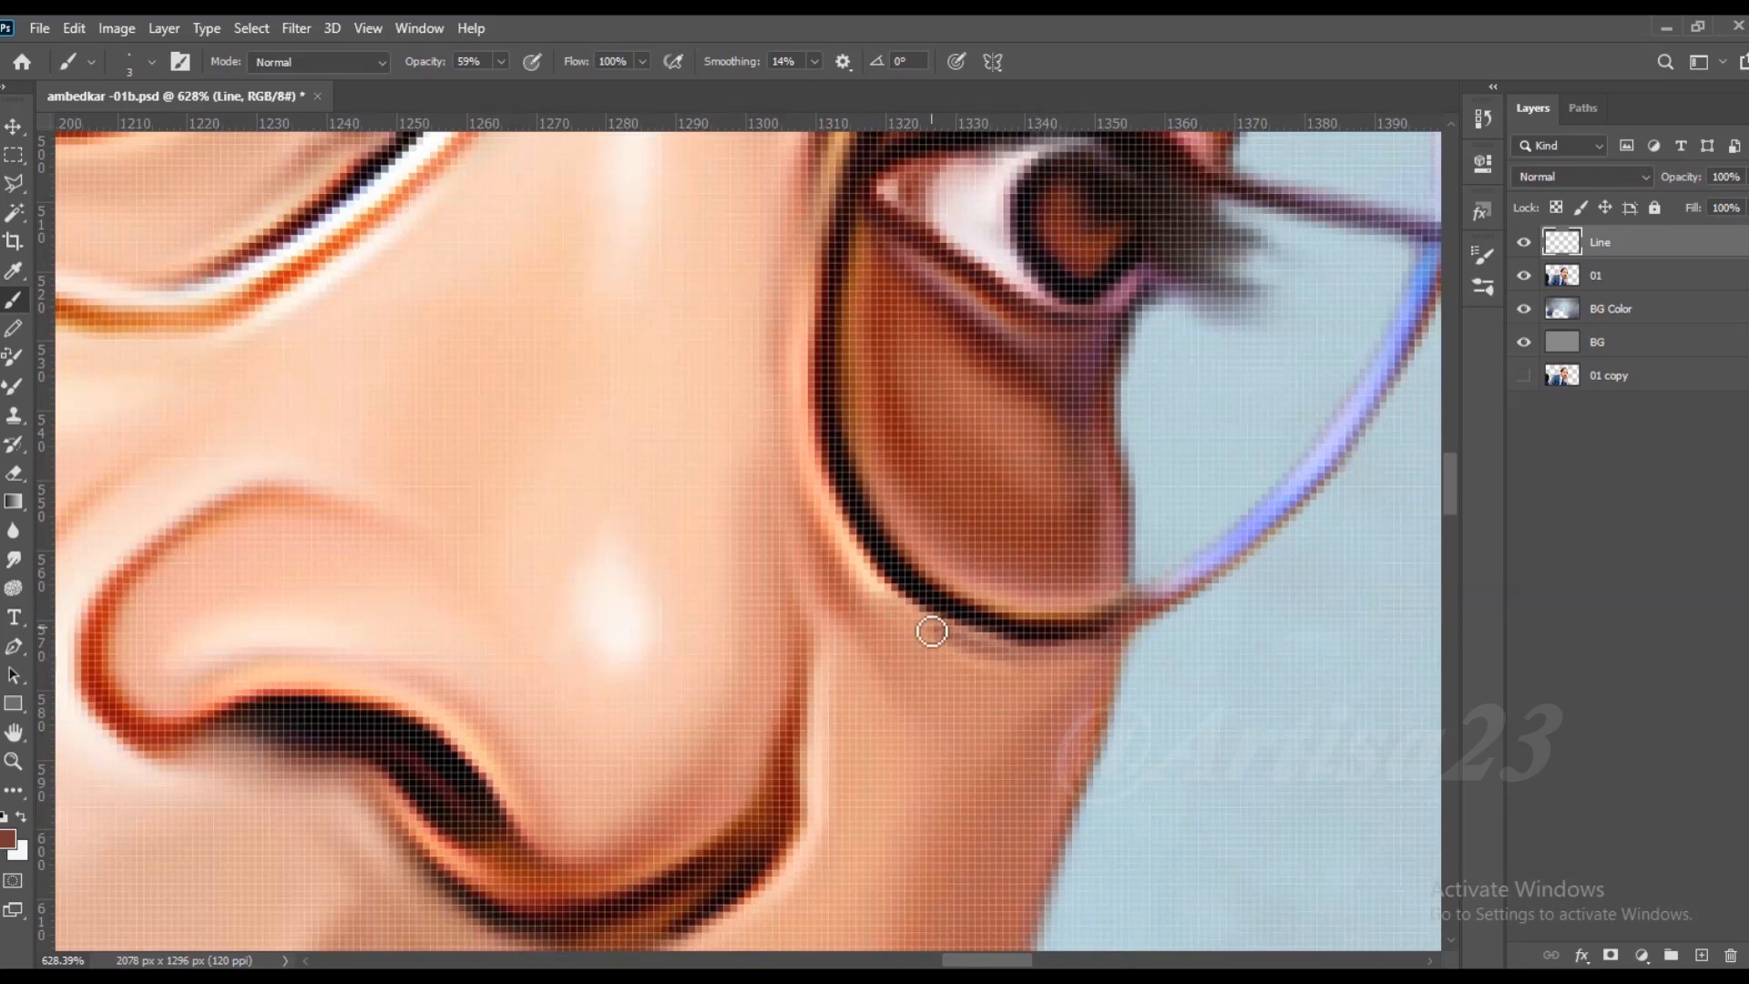
scroll(1106, 667, up, 1)
drag(1091, 647, 863, 606)
scroll(862, 606, down, 1)
alt+click(918, 656)
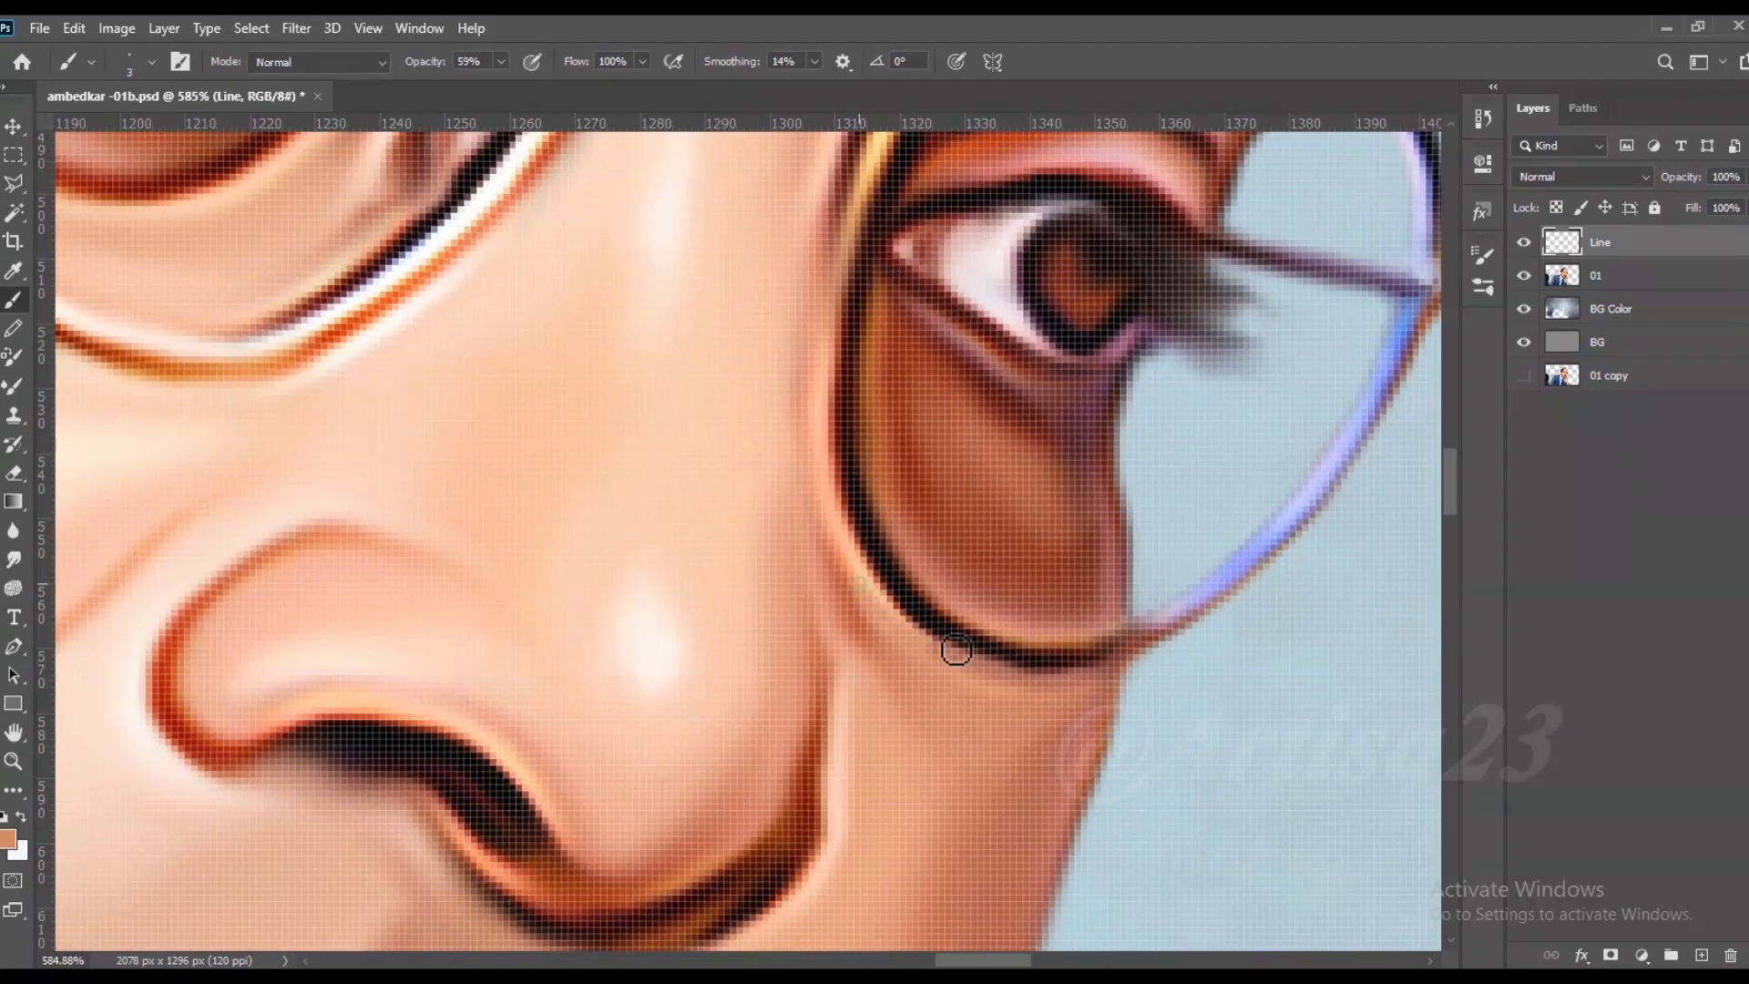
Step: Clean up the nose-side edge of the far lens's rim with a 2-pixel brush
scroll(921, 648, down, 2)
scroll(891, 423, up, 2)
drag(874, 446, 859, 603)
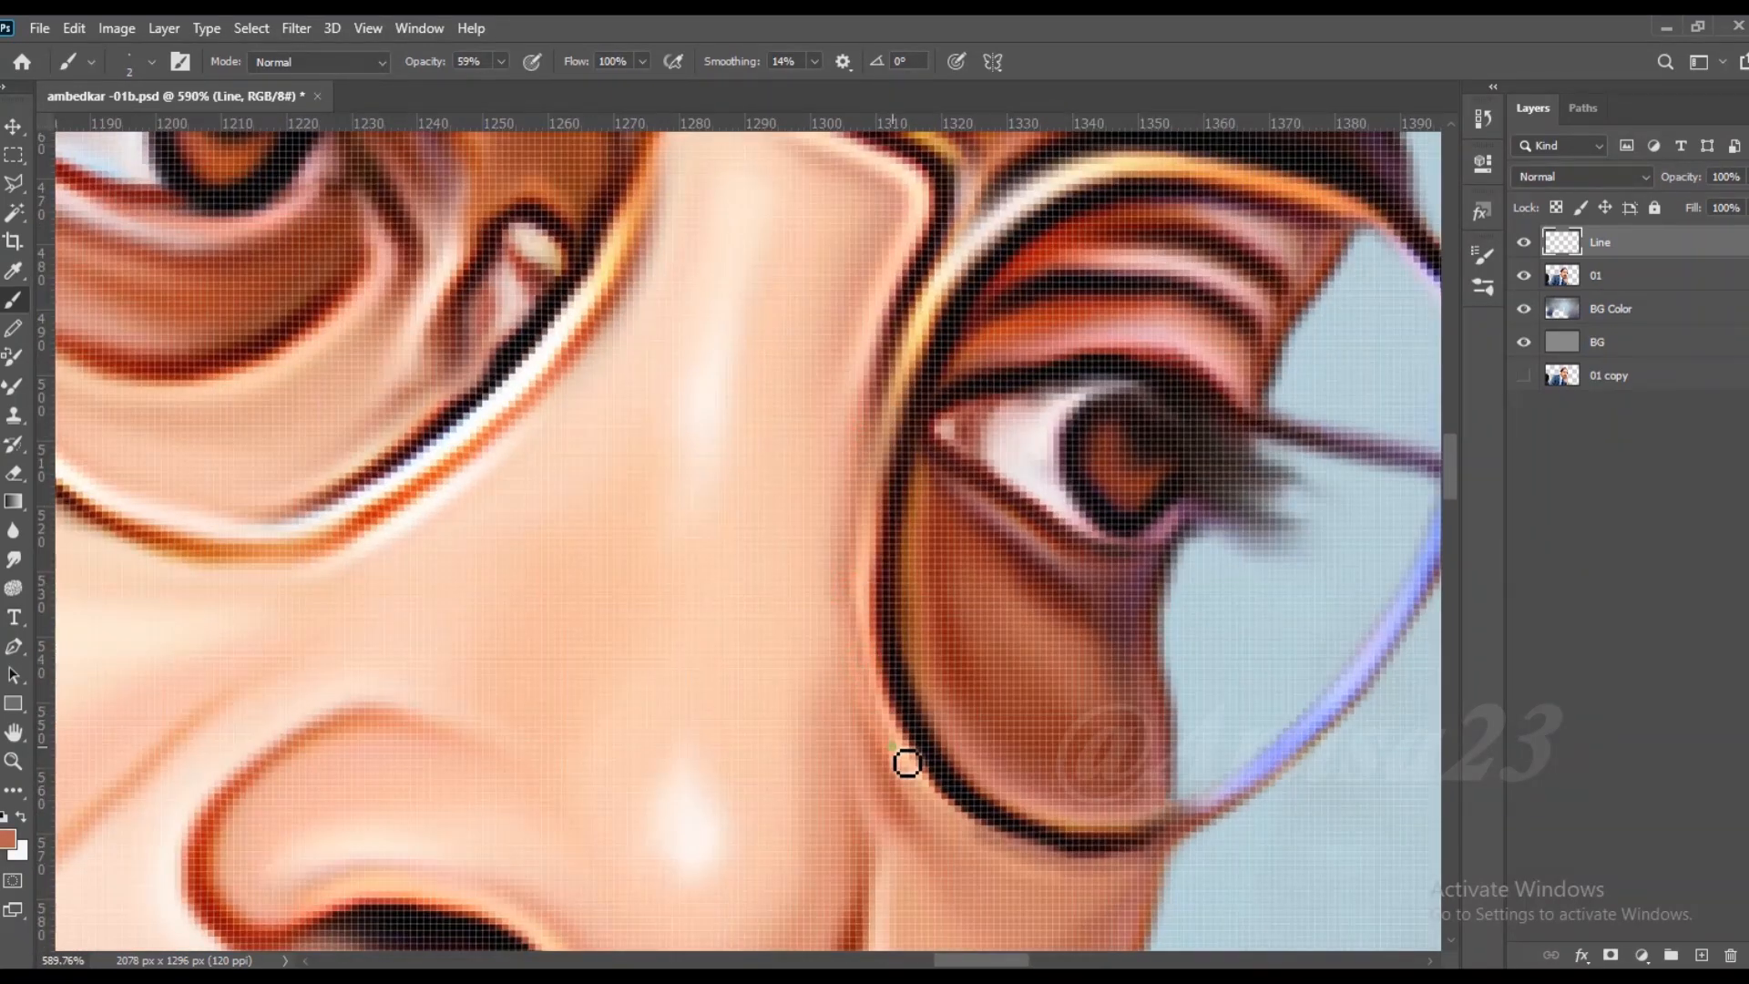
scroll(904, 758, up, 1)
scroll(861, 745, down, 3)
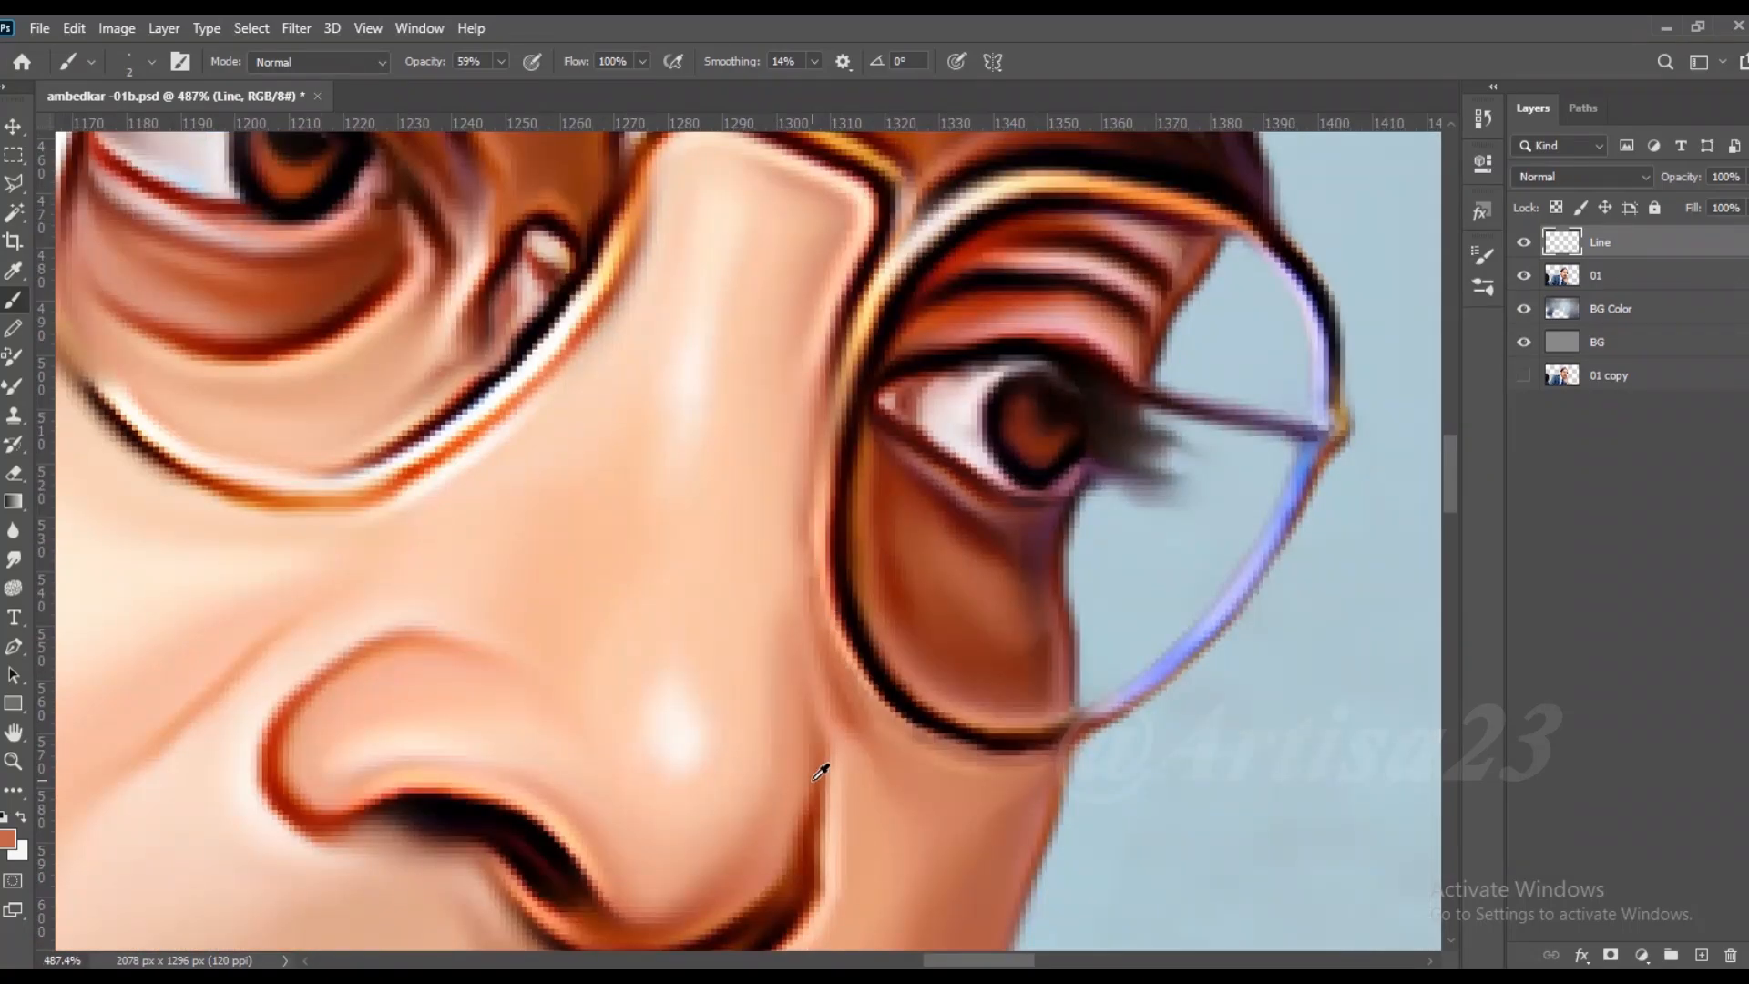
scroll(824, 715, down, 2)
scroll(847, 727, down, 2)
Step: Paint the lower and outer rim of the nearer lens with sampled pale gold using a 2-pixel brush
scroll(683, 620, up, 10)
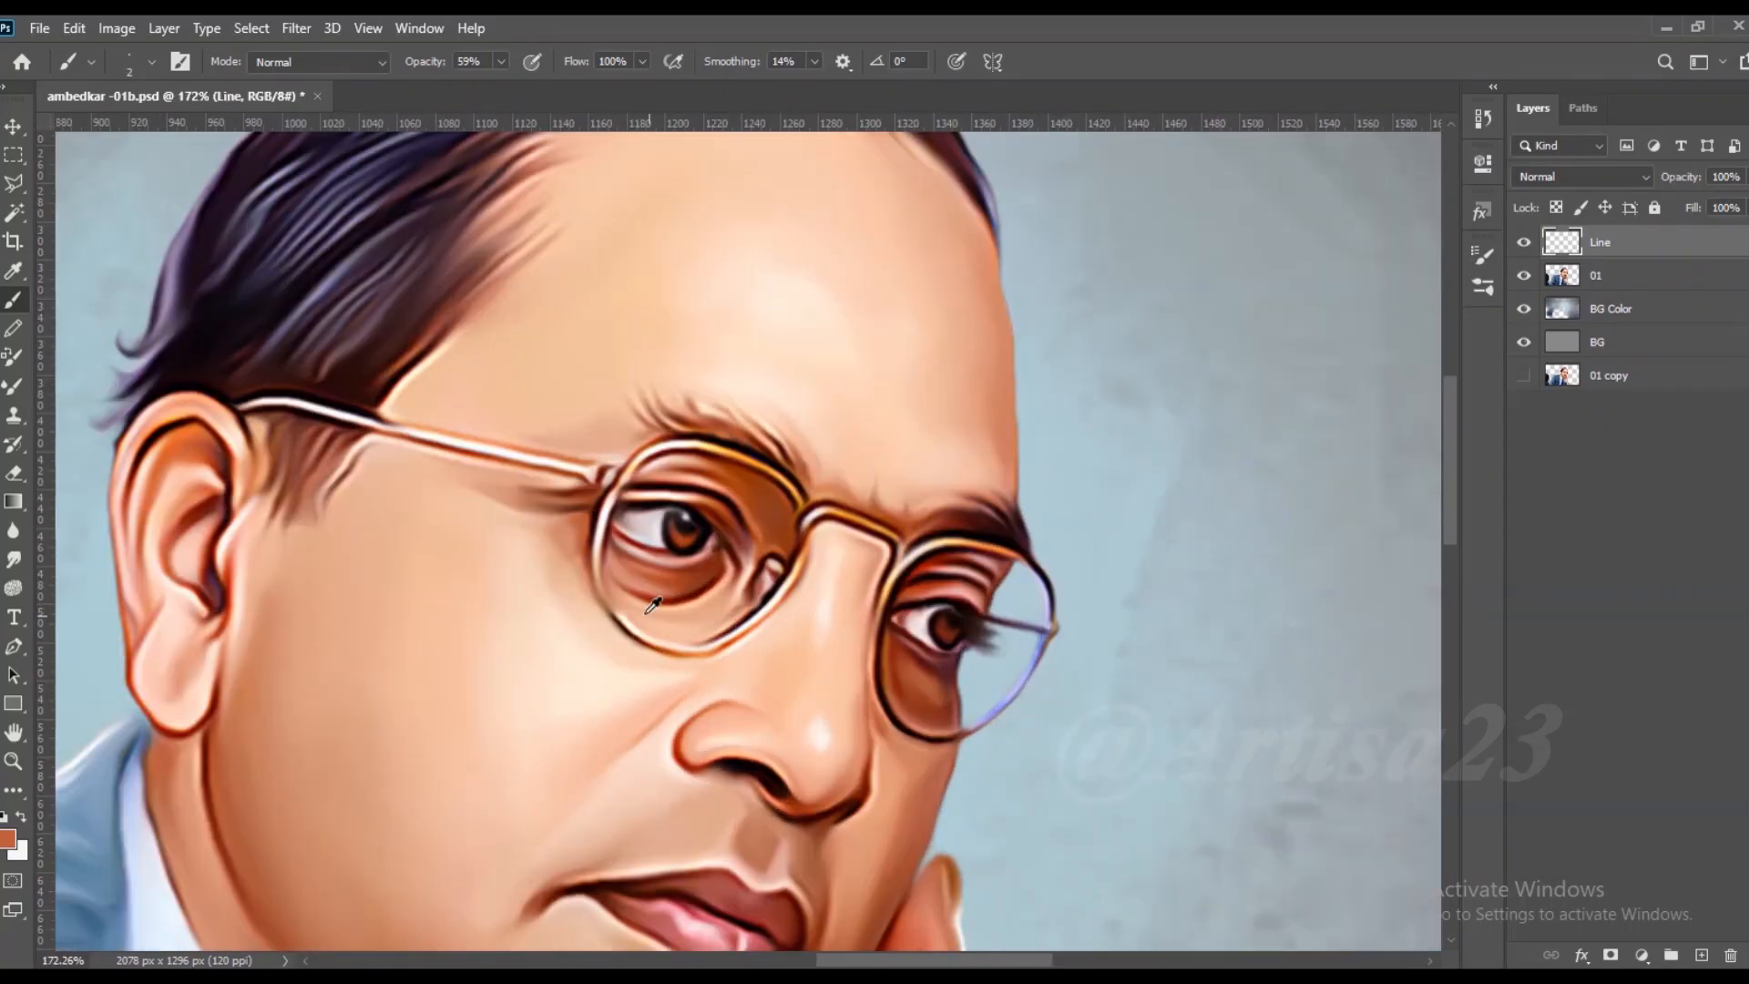
alt+click(628, 636)
mouse_move(626, 634)
mouse_down()
mouse_move(551, 536)
mouse_move(507, 380)
mouse_up()
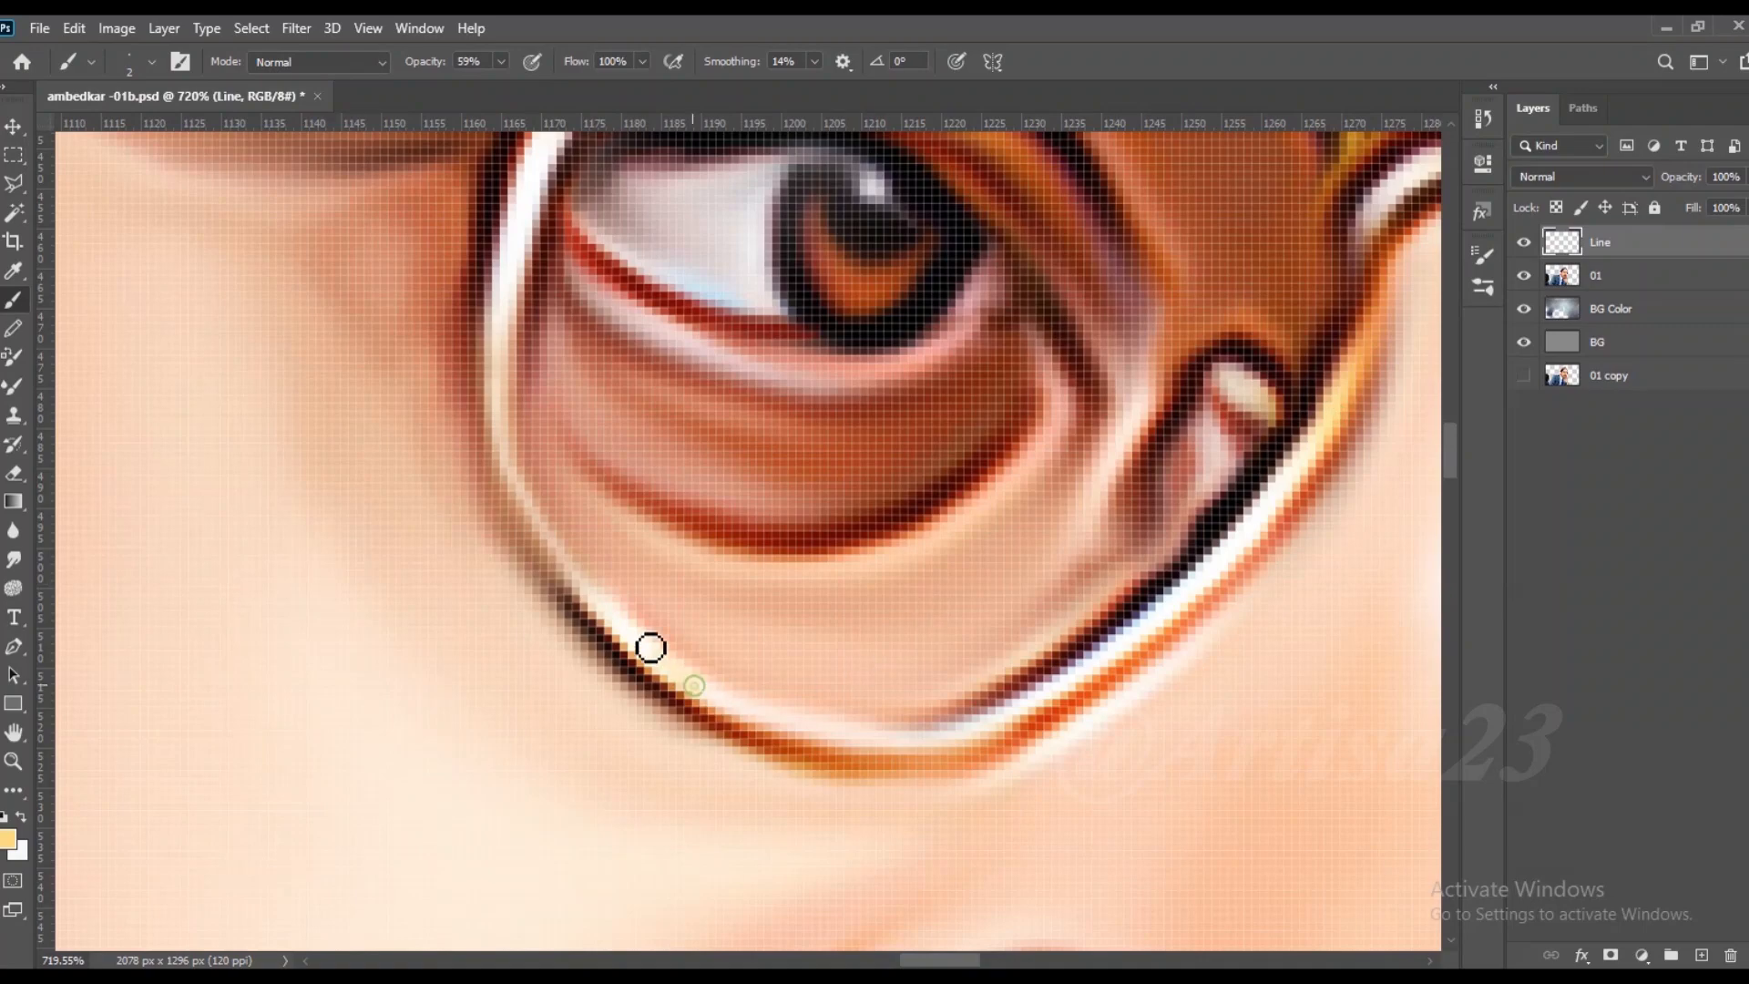
mouse_move(523, 491)
mouse_down()
mouse_move(503, 352)
mouse_move(516, 490)
mouse_move(648, 709)
mouse_move(544, 554)
mouse_move(515, 363)
mouse_up()
scroll(510, 401, up, 2)
alt+click(678, 713)
scroll(700, 594, down, 4)
scroll(700, 594, up, 4)
drag(648, 605, 736, 697)
Step: Trace the upper-left curve of the nearer lens's rim with a sampled light gold
scroll(750, 654, down, 8)
scroll(743, 442, up, 8)
scroll(731, 353, up, 3)
alt+click(731, 353)
drag(845, 233, 631, 491)
drag(779, 304, 643, 460)
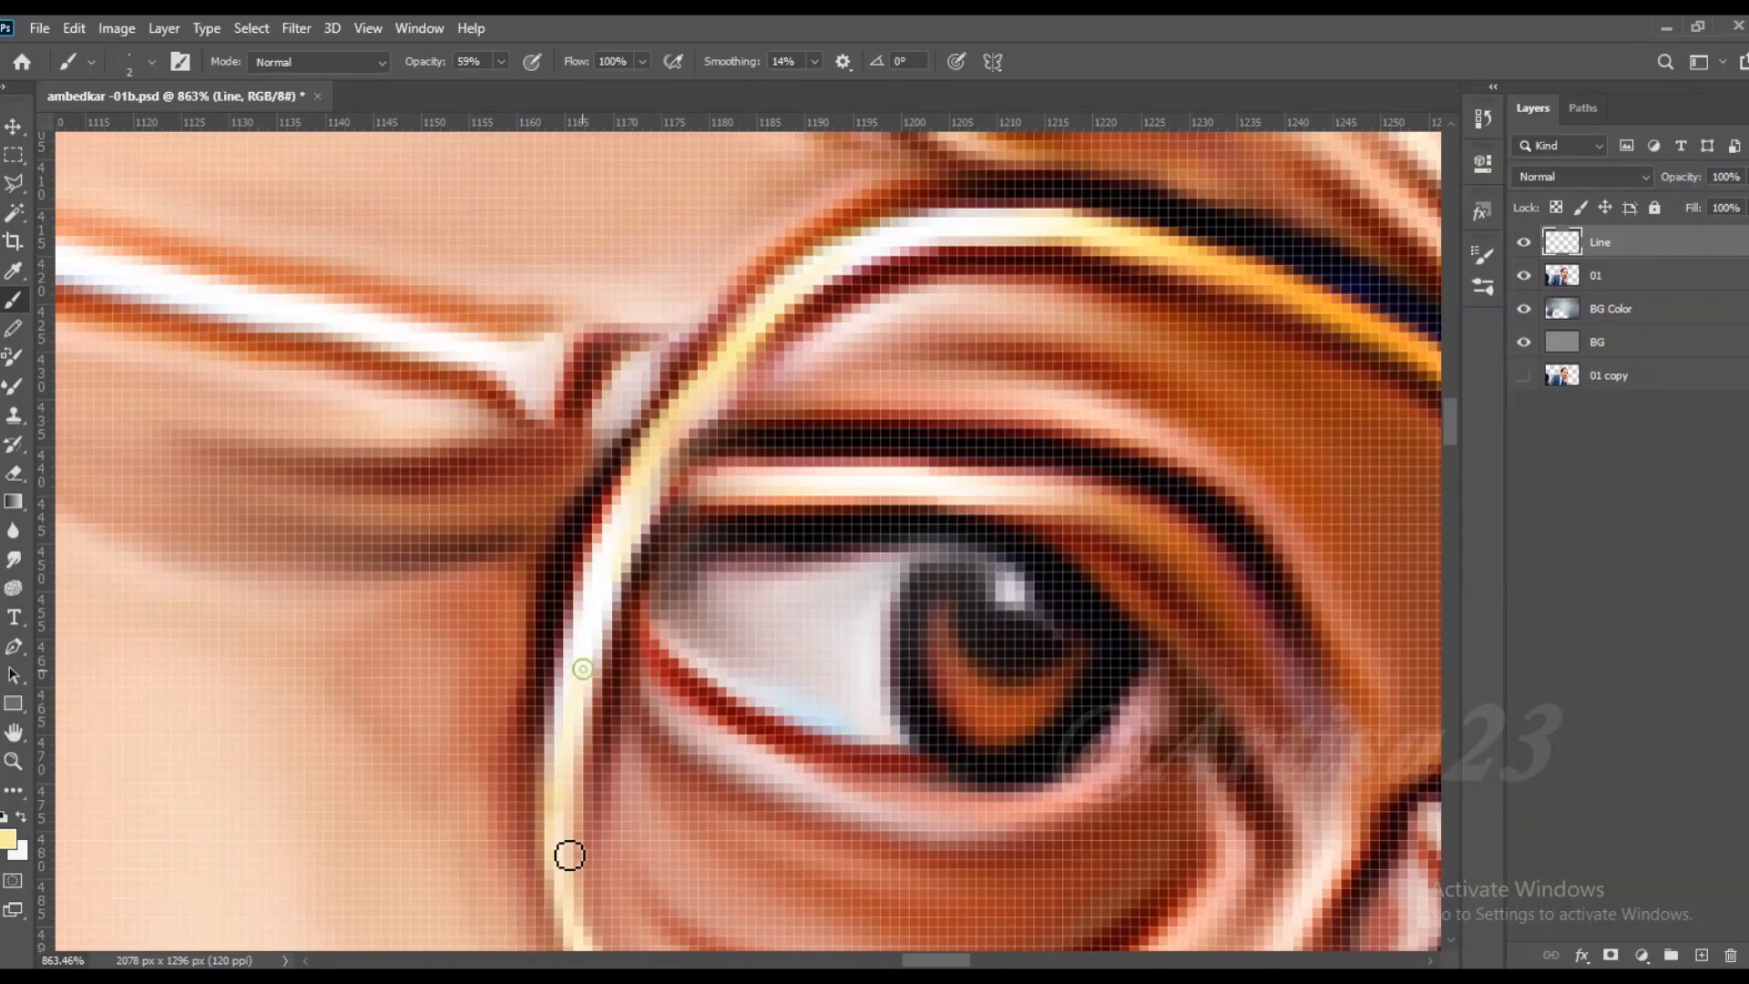
Step: Retouch the skin around the nearer lens with sampled reddish-brown strokes and smudge it with a 10-pixel tip at 52% strength
scroll(557, 365, down, 8)
scroll(747, 745, up, 7)
alt+click(412, 149)
scroll(723, 695, up, 2)
mouse_move(880, 704)
mouse_down()
mouse_move(725, 706)
mouse_move(595, 667)
mouse_up()
alt+click(915, 659)
mouse_move(901, 676)
mouse_down()
mouse_move(784, 694)
mouse_move(583, 635)
mouse_up()
scroll(784, 709, down, 8)
click(13, 559)
scroll(793, 694, up, 3)
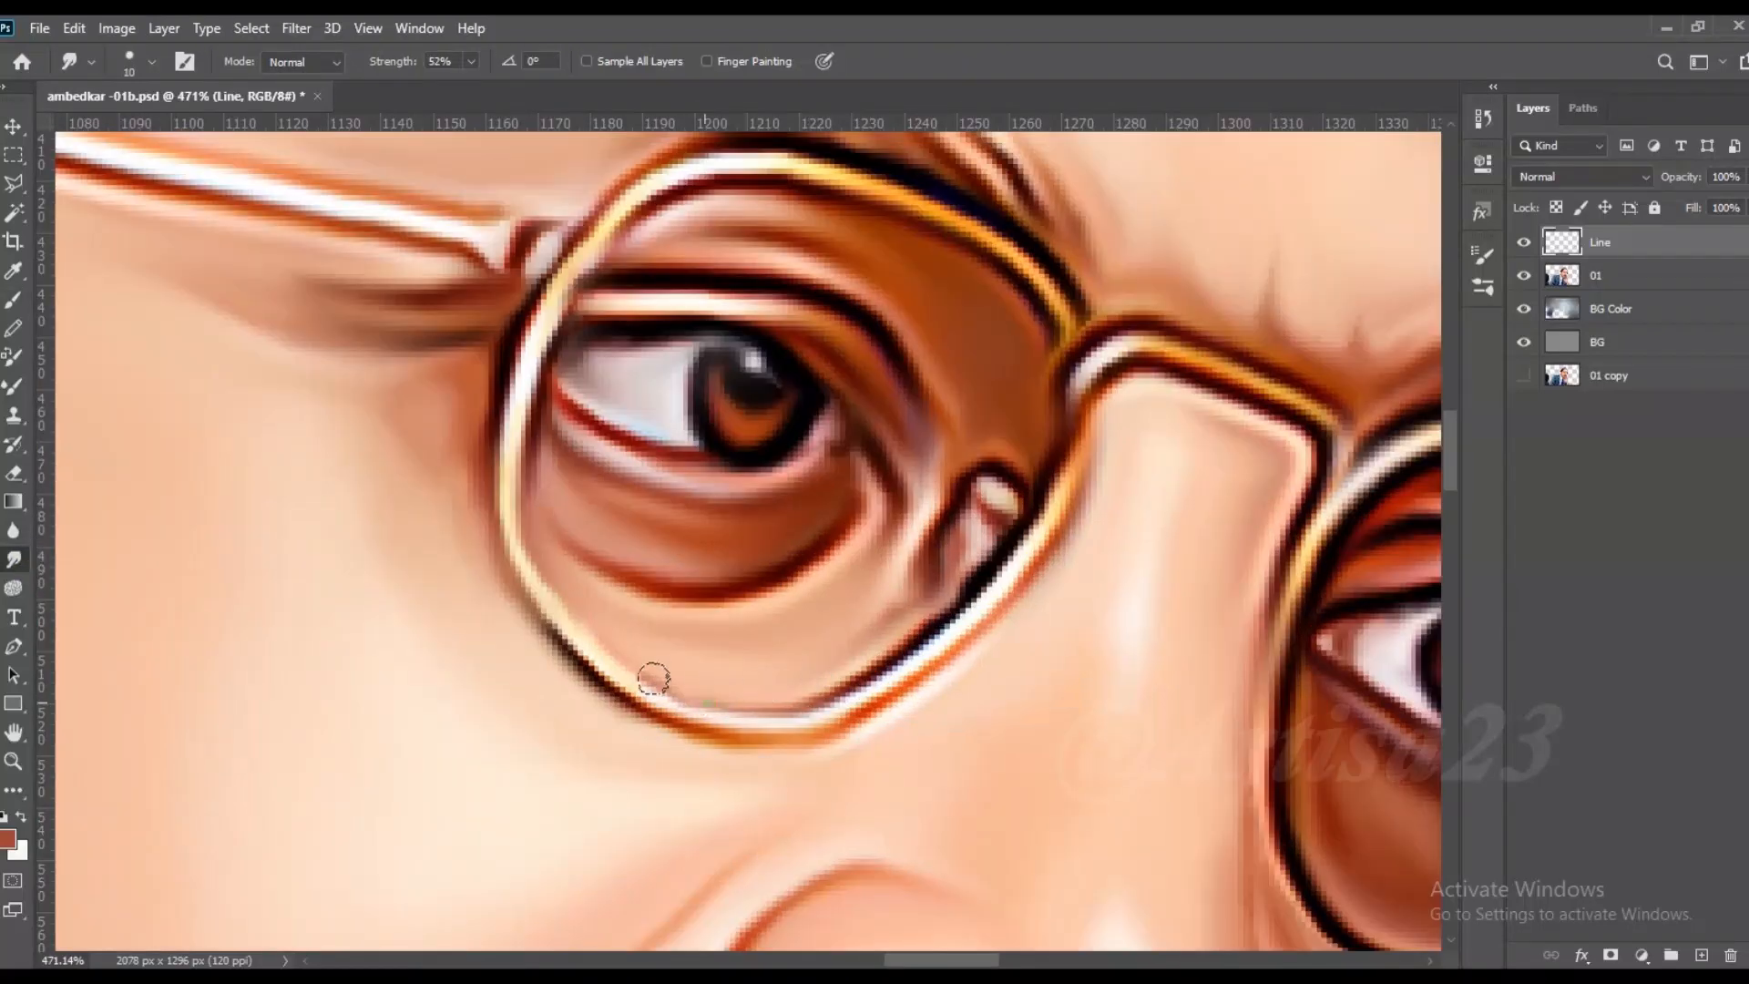
scroll(653, 678, down, 6)
Step: Within a selection of the figure's outline, paint sampled gold over the bluish outer rim of the far lens with a 4-pixel brush
key(b)
scroll(1150, 689, up, 5)
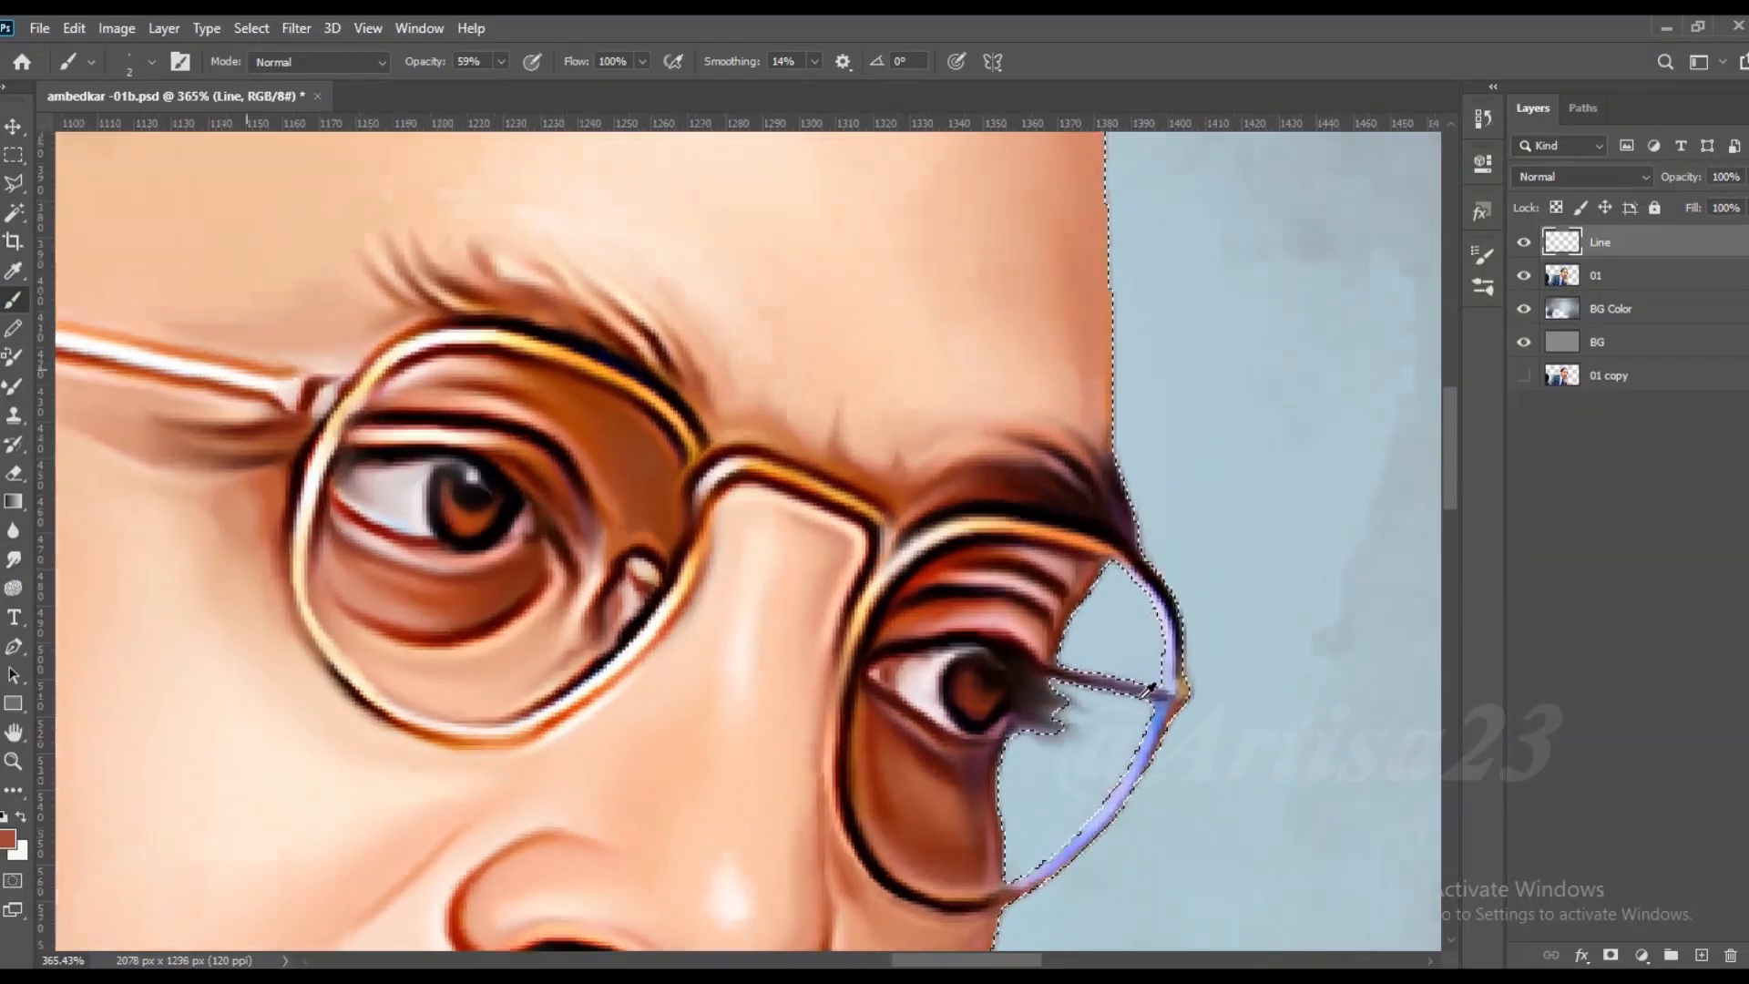
scroll(1149, 690, up, 1)
alt+click(987, 510)
scroll(1269, 566, up, 2)
key(bracketright)
key(bracketright)
drag(1143, 643, 1145, 715)
mouse_move(1096, 852)
mouse_down()
mouse_move(1150, 719)
mouse_move(1078, 824)
mouse_move(1016, 861)
mouse_up()
Step: Paint the far lens's outer rim above and below the temple joint with sampled pale gold using a 4-pixel brush
alt+click(857, 358)
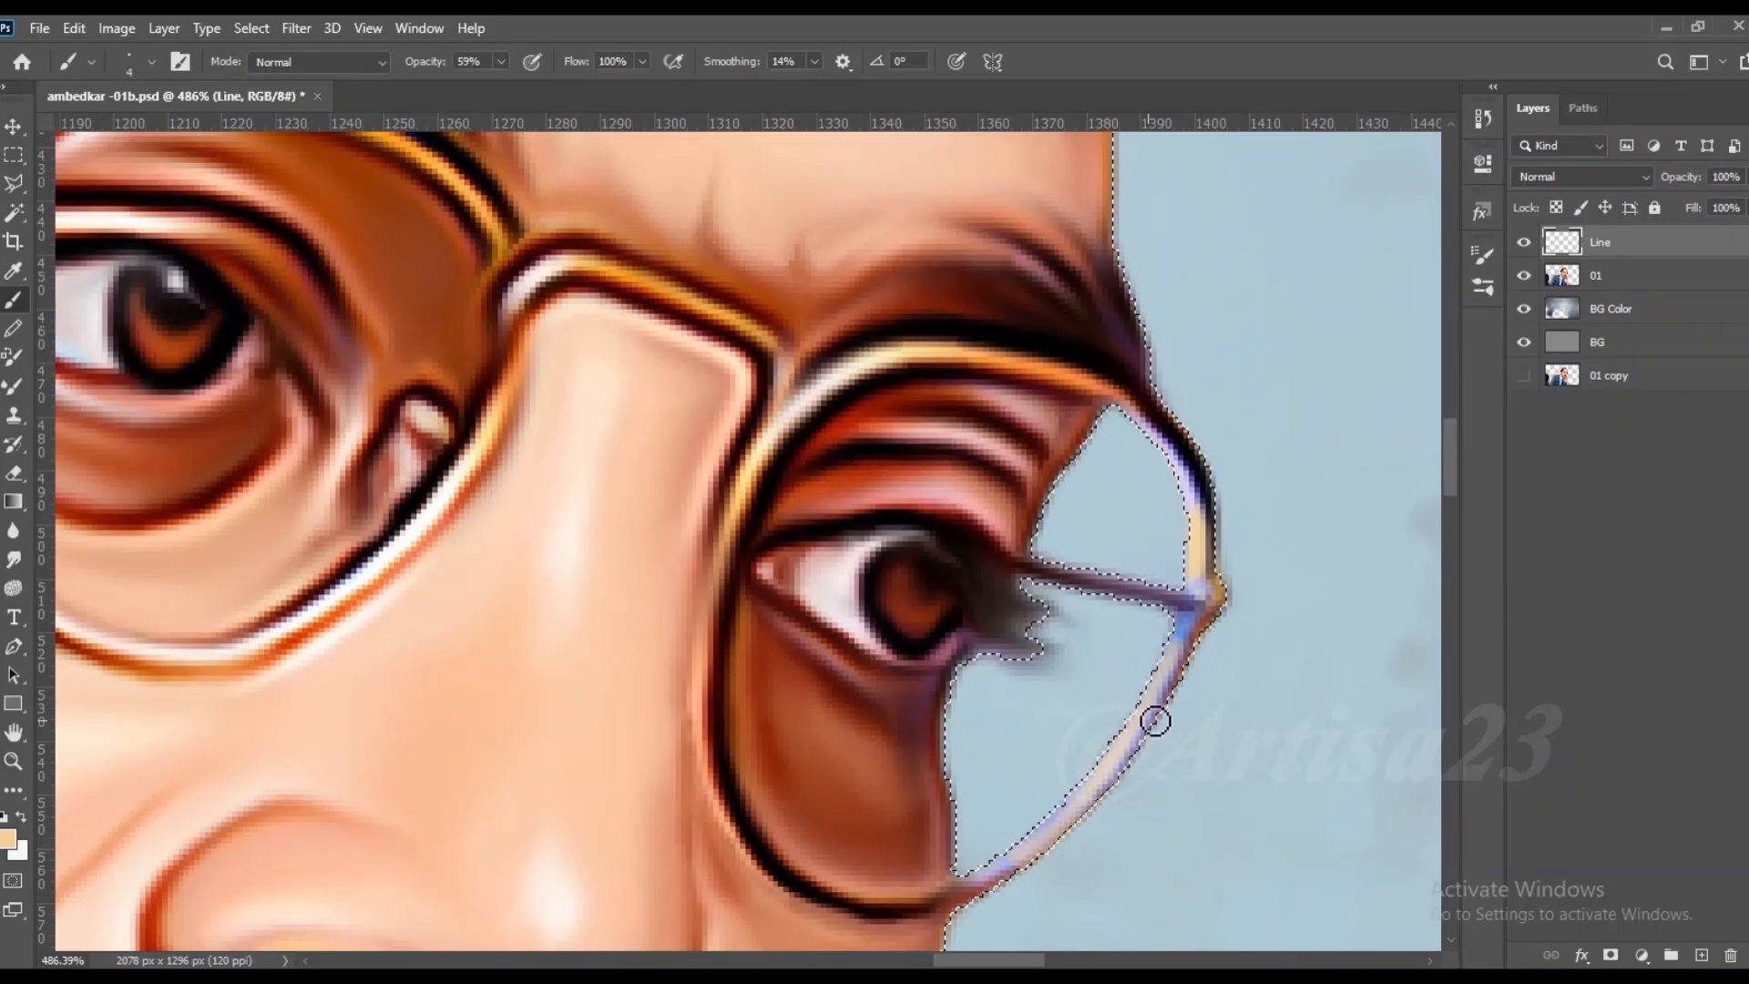
scroll(1137, 675, down, 4)
scroll(1120, 750, up, 4)
scroll(924, 697, down, 3)
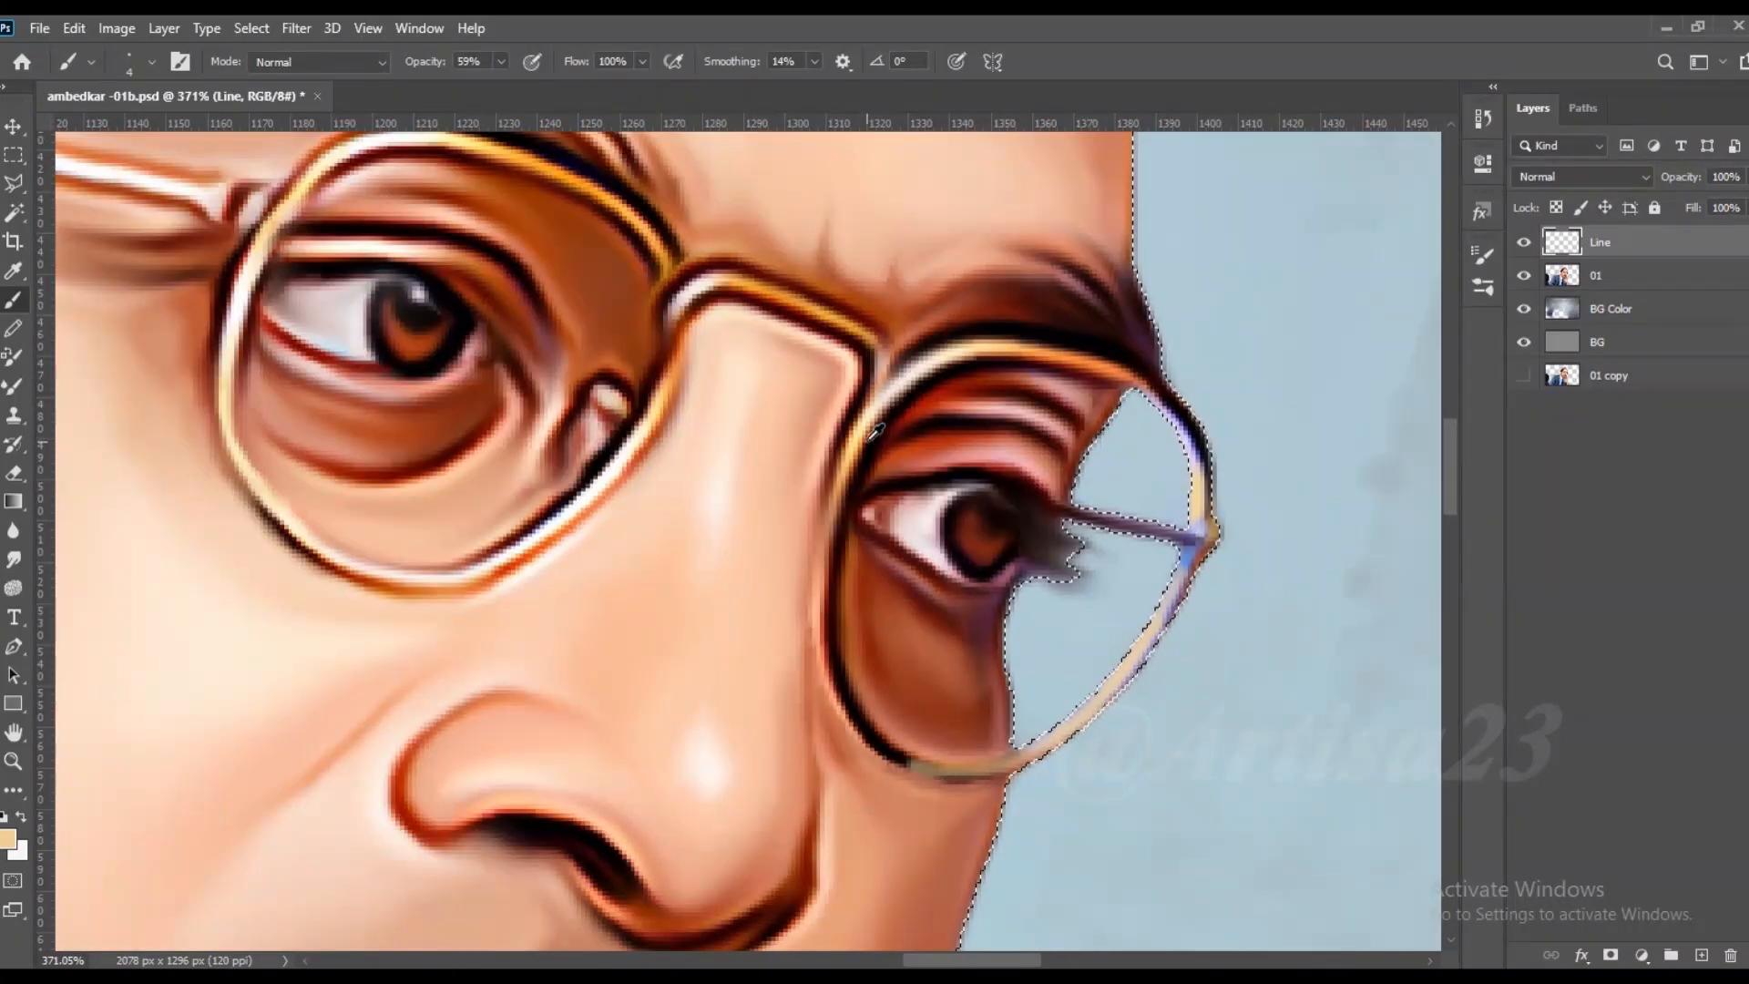
Step: Paint the nose-side rim of the far lens with sampled gold using a 3-pixel brush
alt+click(870, 438)
scroll(859, 665, up, 3)
key(bracketleft)
key(bracketleft)
scroll(969, 805, down, 4)
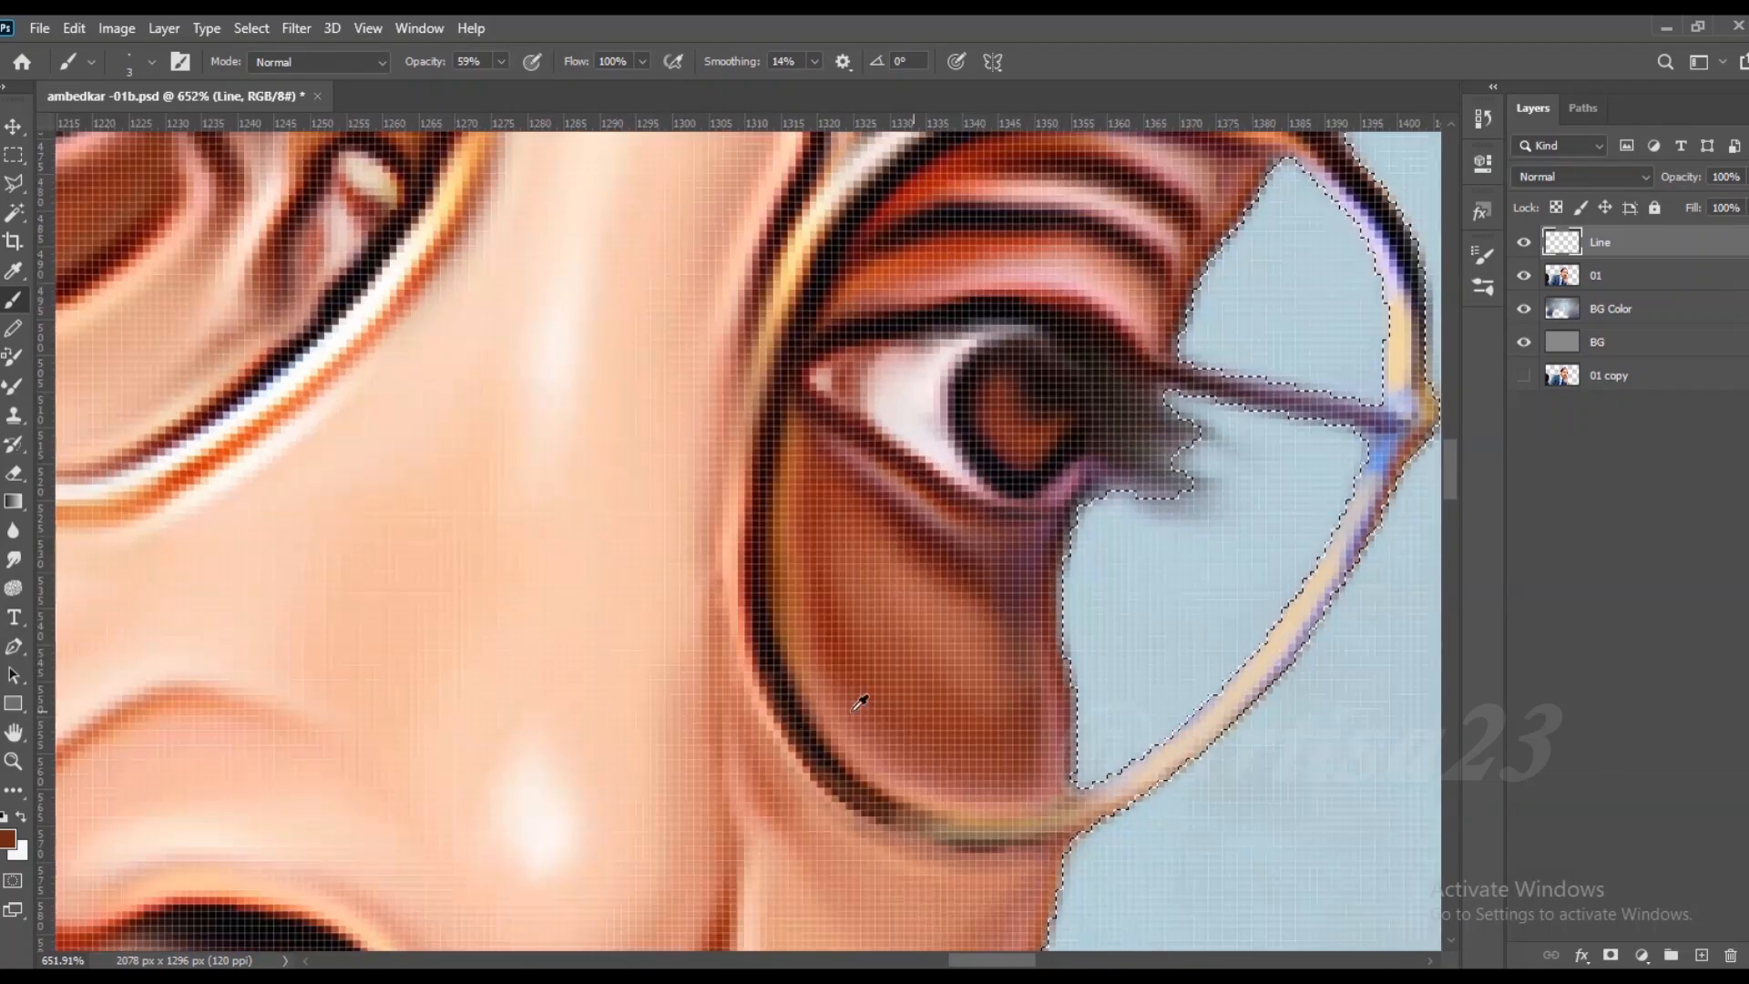
alt+click(831, 428)
scroll(831, 428, up, 4)
mouse_move(832, 428)
mouse_down()
mouse_move(801, 701)
mouse_move(849, 849)
mouse_move(999, 921)
mouse_move(1127, 853)
mouse_move(1016, 706)
mouse_up()
scroll(1018, 718, up, 1)
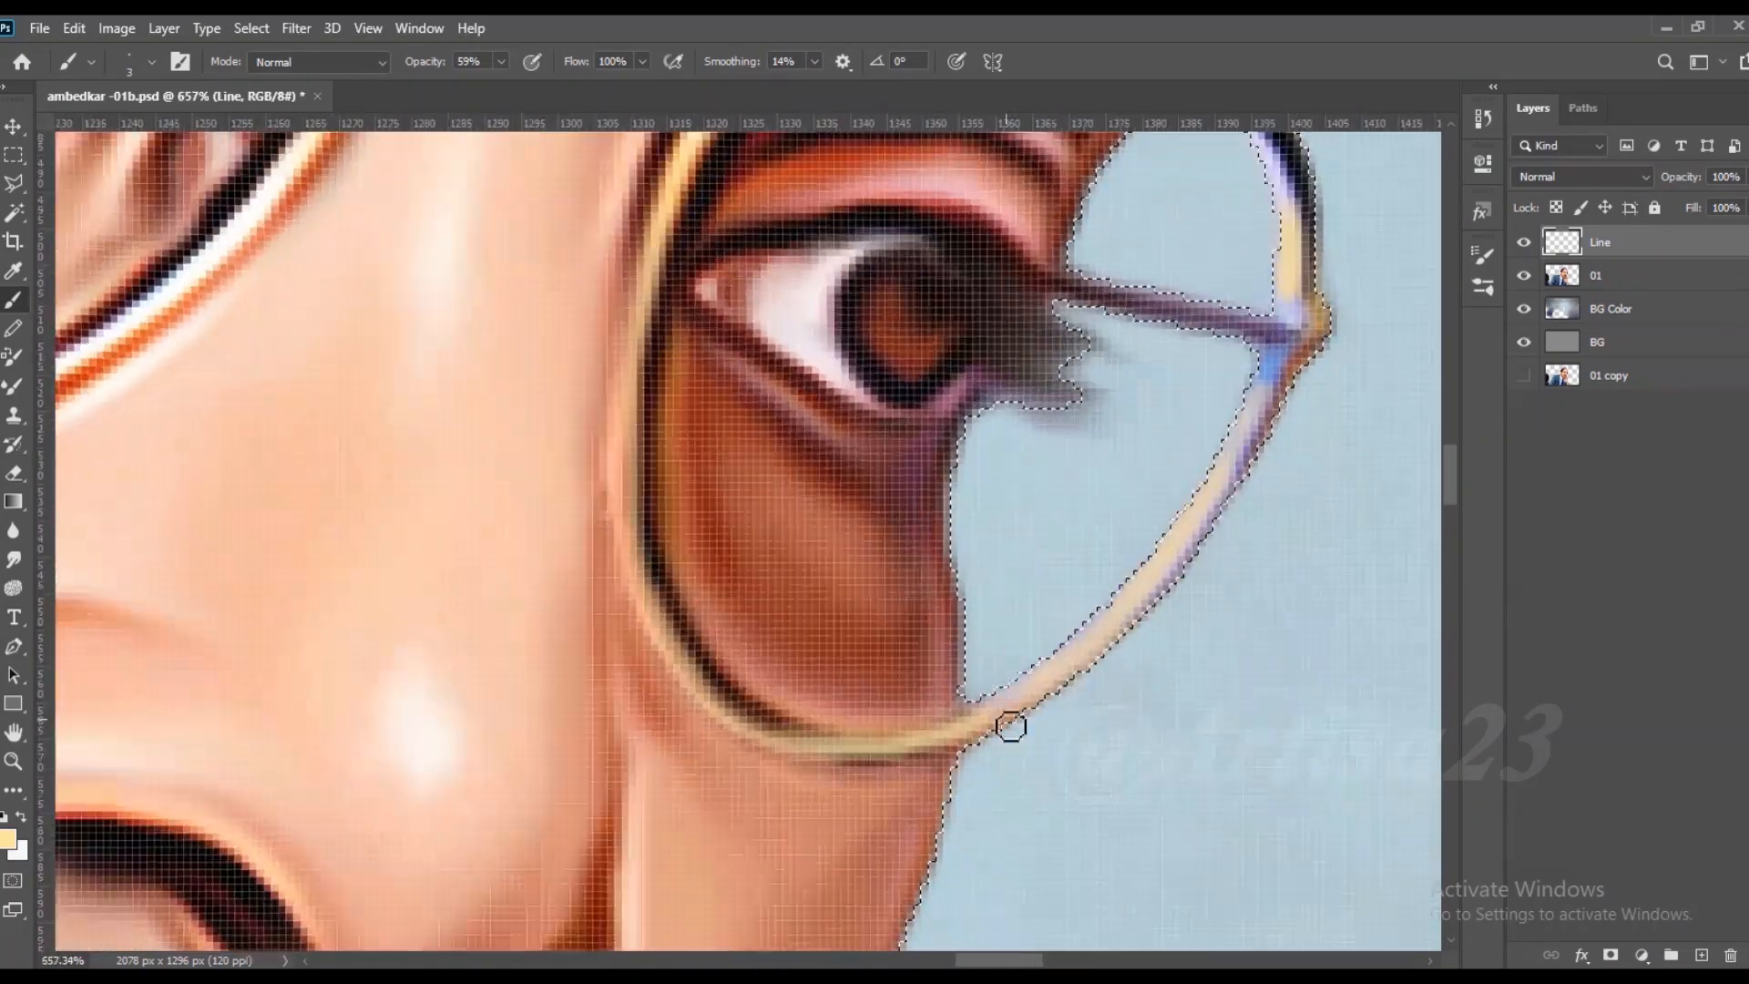
Step: Trace the lower curve of the far lens's rim in gold with a 2-pixel brush, following it up the nose side
mouse_move(799, 750)
mouse_down()
mouse_move(726, 719)
mouse_move(661, 631)
mouse_move(633, 545)
mouse_move(653, 346)
mouse_up()
key(bracketleft)
key(bracketleft)
key(bracketright)
mouse_move(639, 445)
mouse_down()
mouse_move(732, 714)
mouse_move(984, 757)
mouse_up()
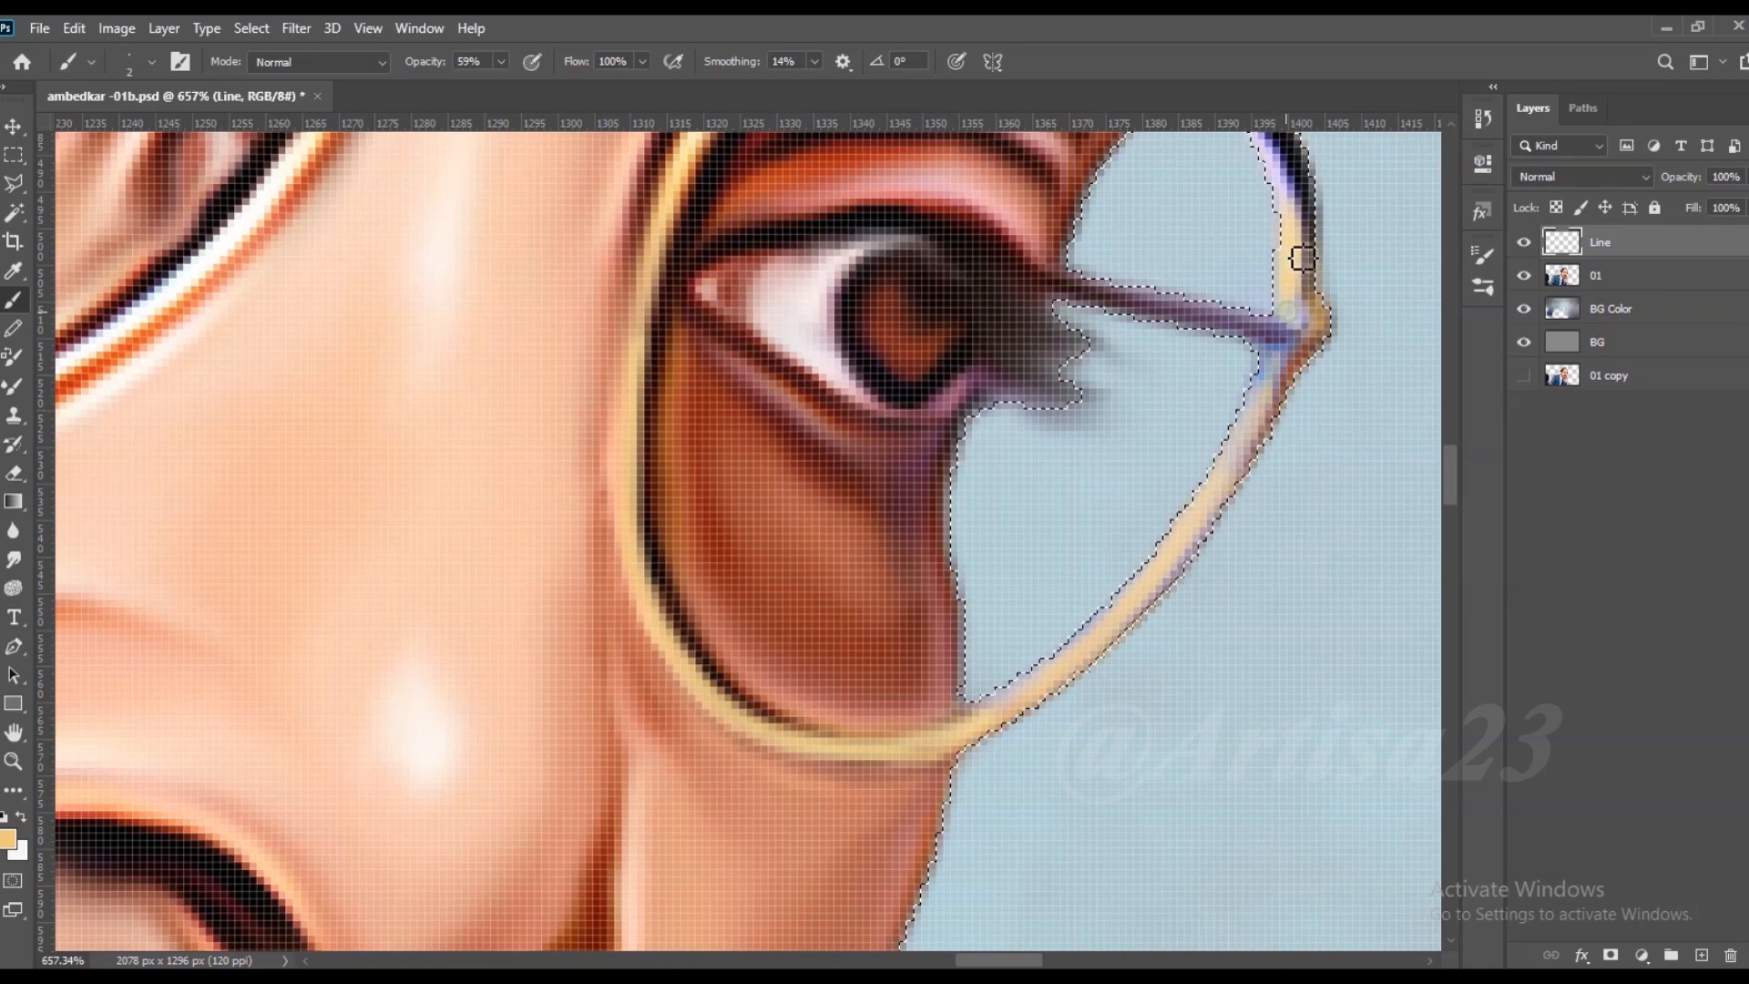
Step: Cover the remaining bluish patches on the far lens's outer rim and temple joint with gold and pale yellow 2-pixel strokes
drag(1299, 271, 1293, 499)
mouse_move(1255, 356)
mouse_down()
mouse_move(1307, 471)
mouse_move(1272, 560)
mouse_up()
scroll(1268, 561, down, 6)
scroll(997, 401, up, 5)
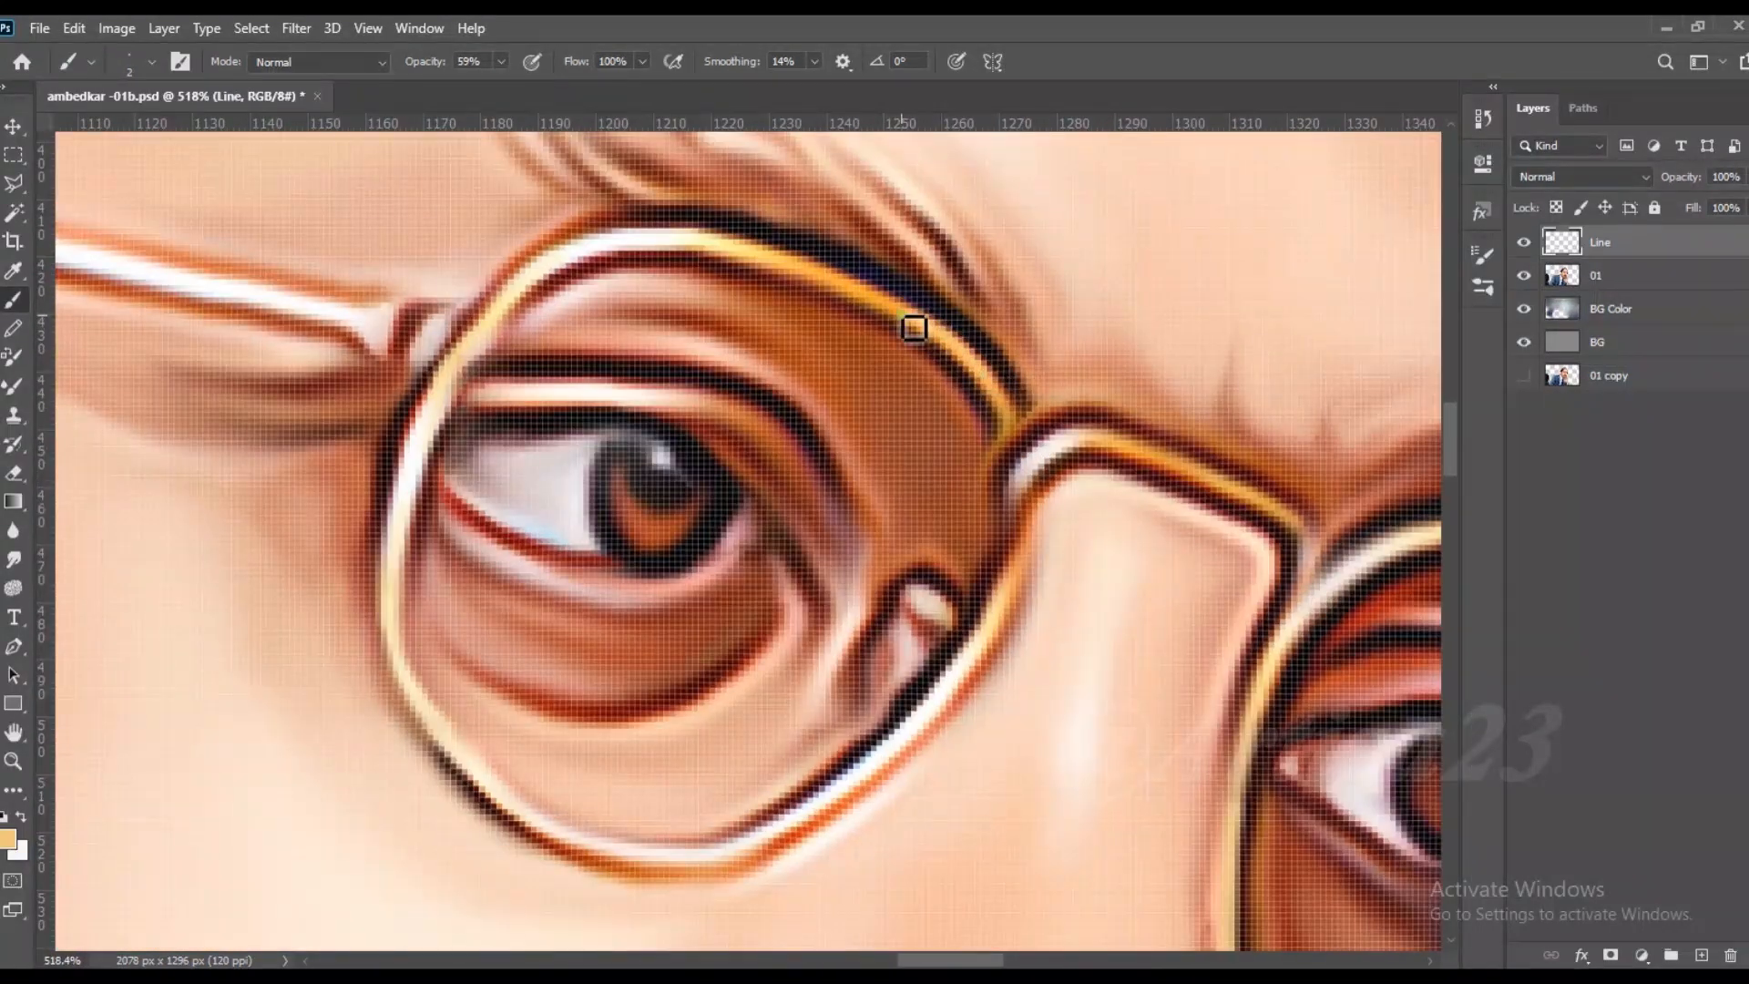
scroll(634, 248, down, 4)
scroll(986, 410, up, 4)
mouse_move(943, 483)
mouse_down()
mouse_move(902, 604)
mouse_move(882, 777)
mouse_up()
scroll(833, 590, down, 1)
scroll(836, 579, up, 1)
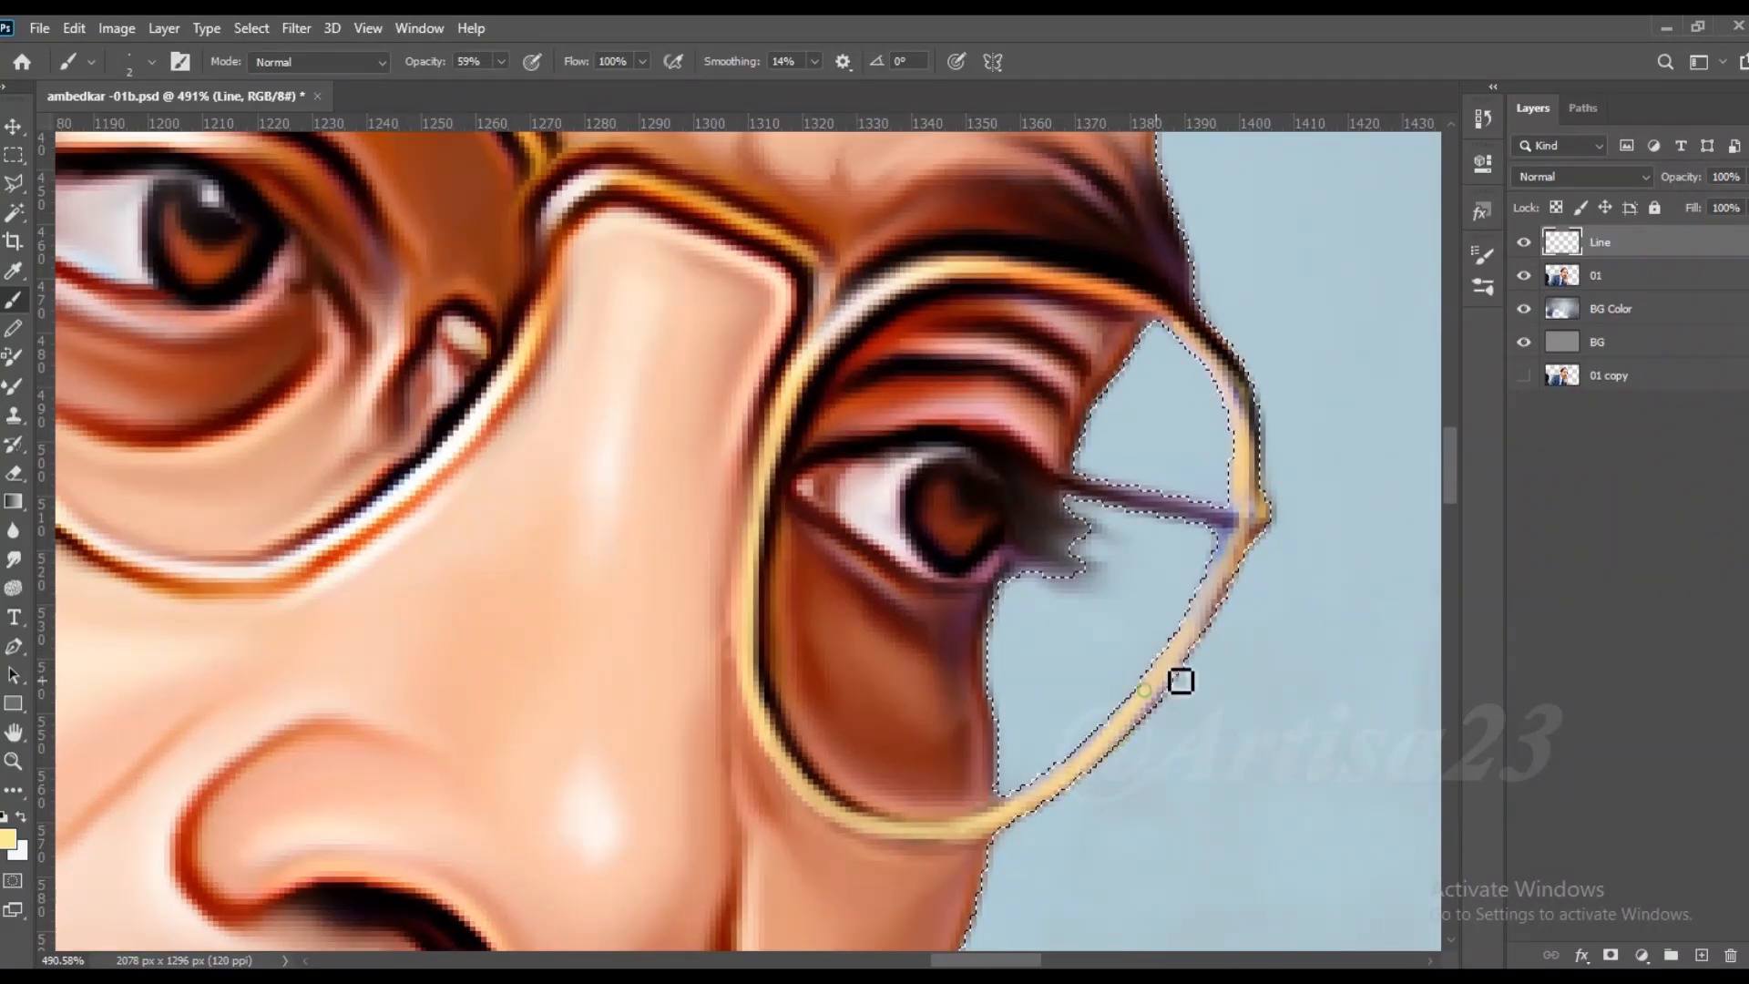
scroll(1191, 319, down, 2)
scroll(1133, 340, up, 1)
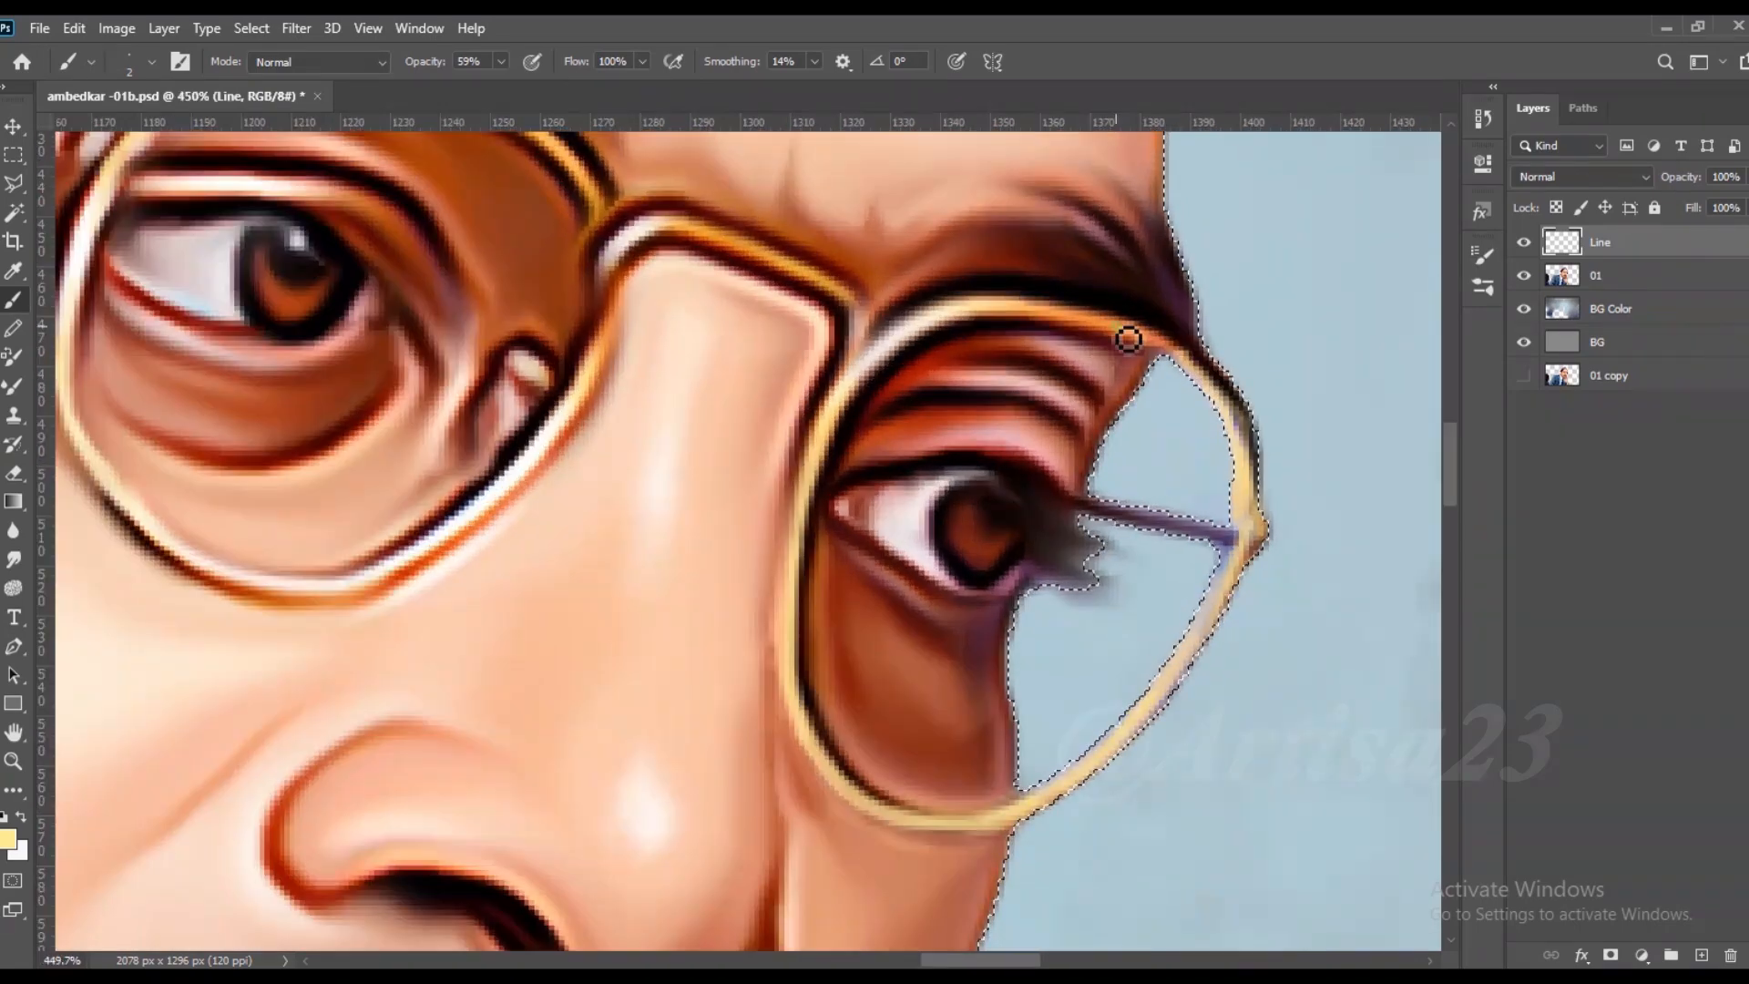
Step: Paint pale yellow highlights where the nearer lens's rim meets the nose bridge using the 2-pixel brush
scroll(1003, 391, down, 1)
scroll(890, 306, up, 2)
scroll(843, 415, up, 3)
drag(834, 428, 820, 523)
drag(807, 328, 830, 464)
scroll(911, 482, down, 2)
scroll(867, 437, up, 1)
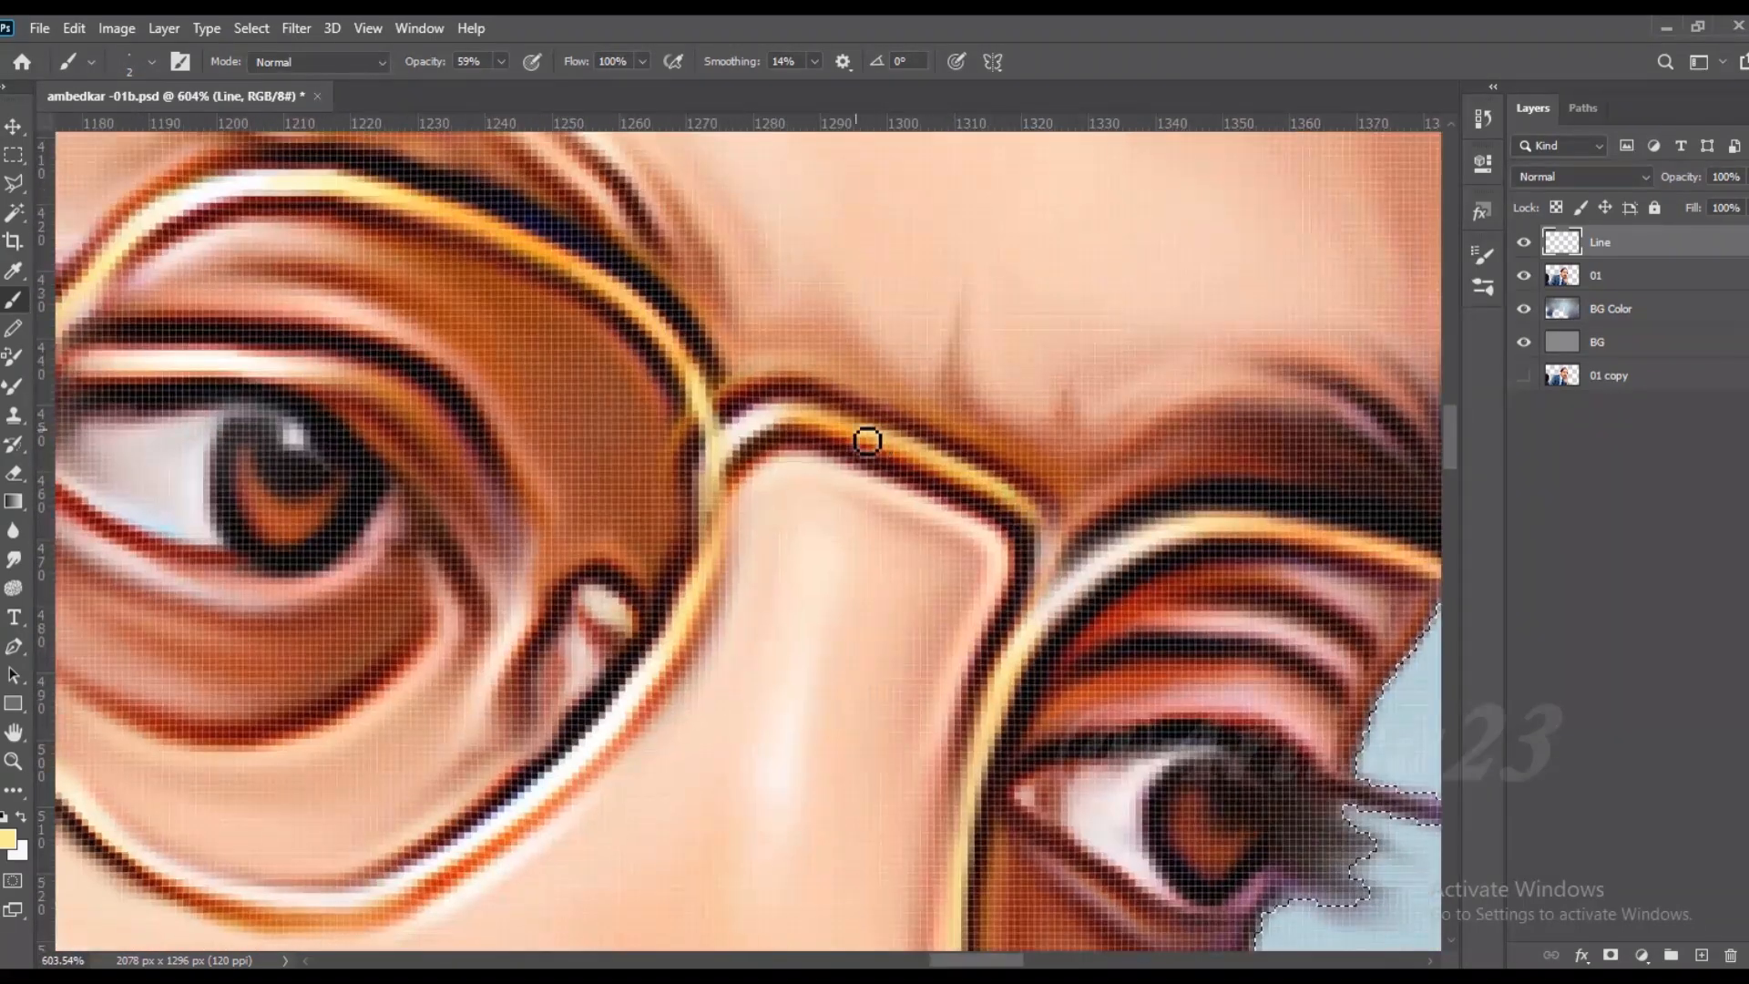
Step: Outline the nose pad inside the nearer lens in a sampled dark tone and retouch its interior with the 2-pixel brush
scroll(1046, 585, down, 3)
scroll(933, 522, up, 3)
alt+click(906, 518)
mouse_move(914, 528)
mouse_down()
mouse_move(925, 628)
mouse_move(896, 652)
mouse_up()
scroll(926, 632, down, 3)
scroll(870, 658, up, 3)
alt+click(932, 644)
scroll(938, 636, up, 2)
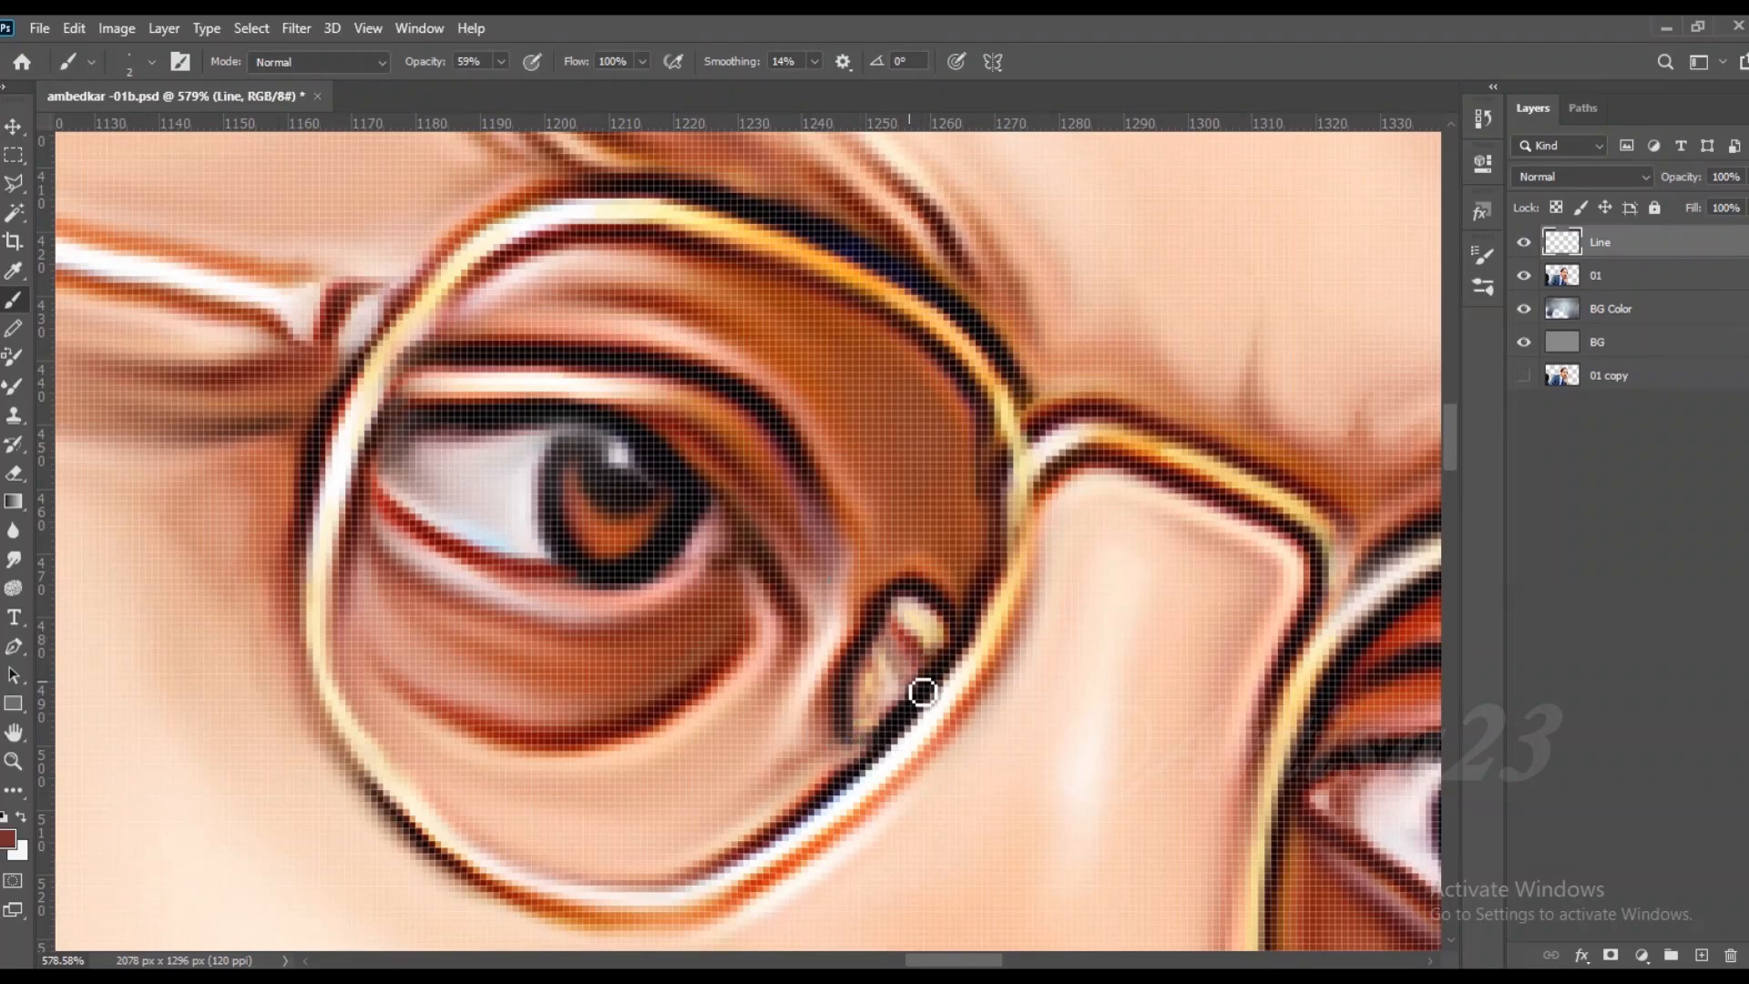
scroll(861, 606, down, 5)
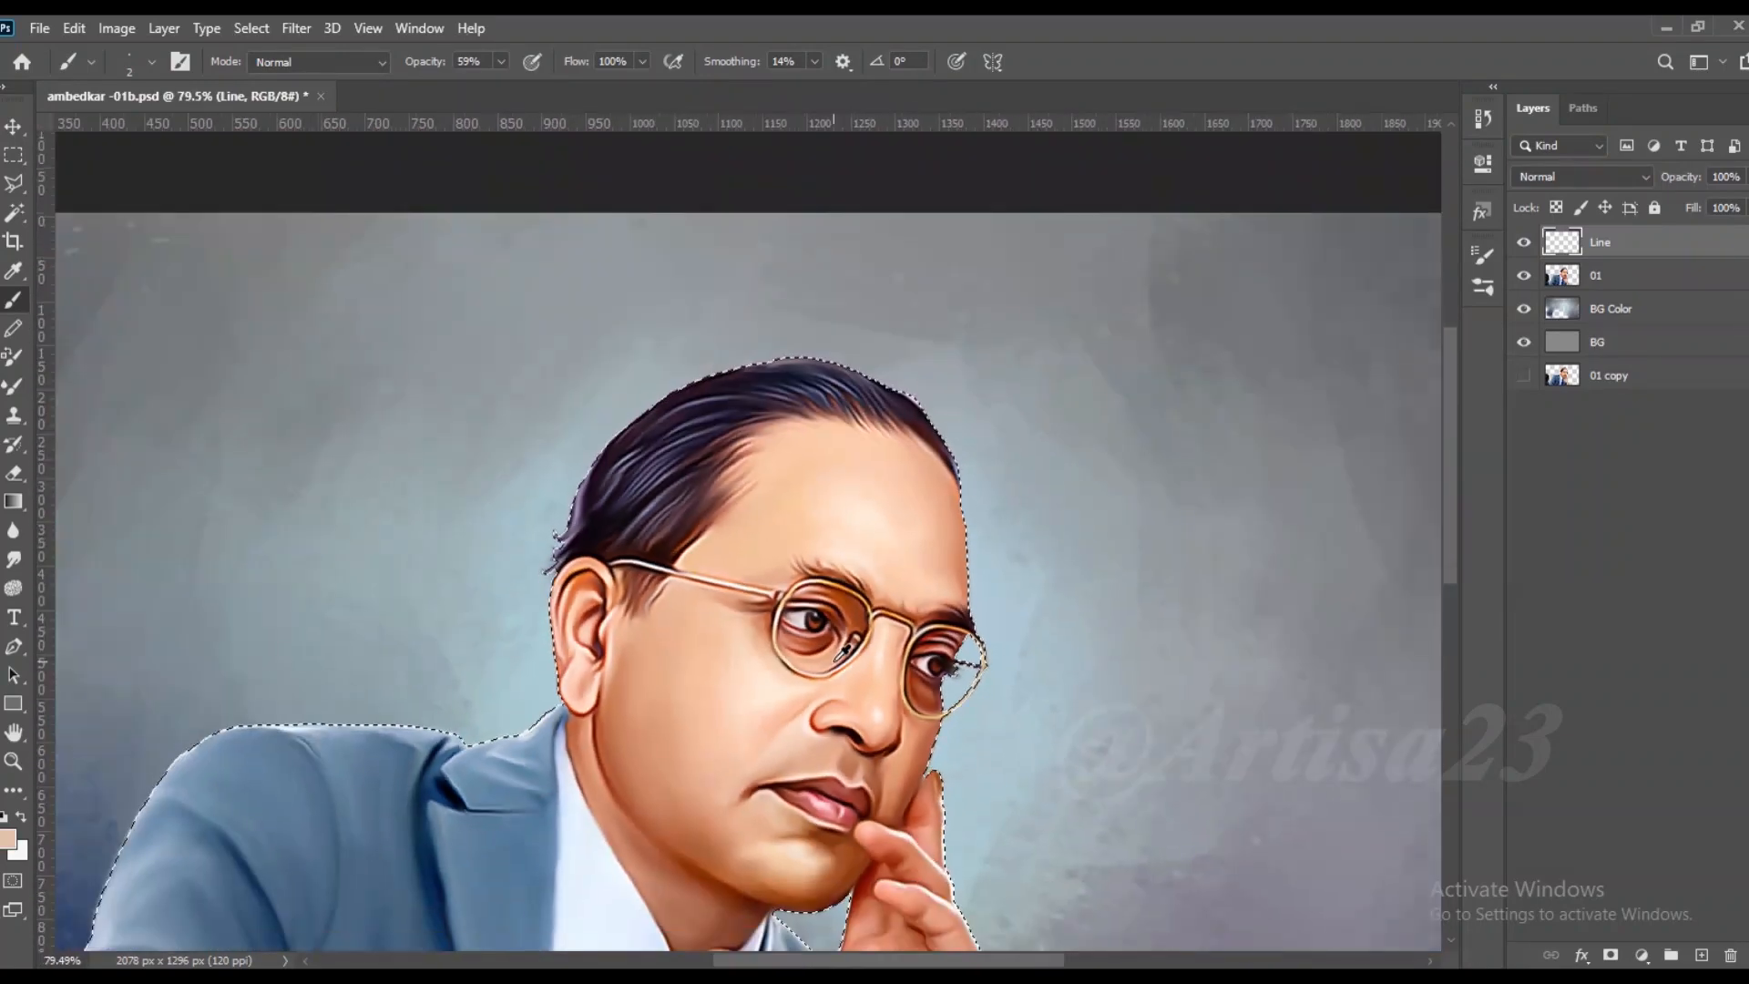
Step: Paint the glasses' temple arm from the hinge to the hairline with sampled golds and smudge it with a 10-pixel tip at 52% strength
drag(783, 583, 831, 416)
scroll(820, 410, up, 16)
alt+click(827, 500)
shift+click(390, 424)
mouse_move(265, 390)
mouse_down()
mouse_move(641, 487)
mouse_move(281, 422)
mouse_up()
scroll(457, 437, down, 1)
drag(1235, 521, 1081, 492)
alt+click(1081, 493)
scroll(756, 529, up, 2)
drag(727, 527, 445, 465)
key(r)
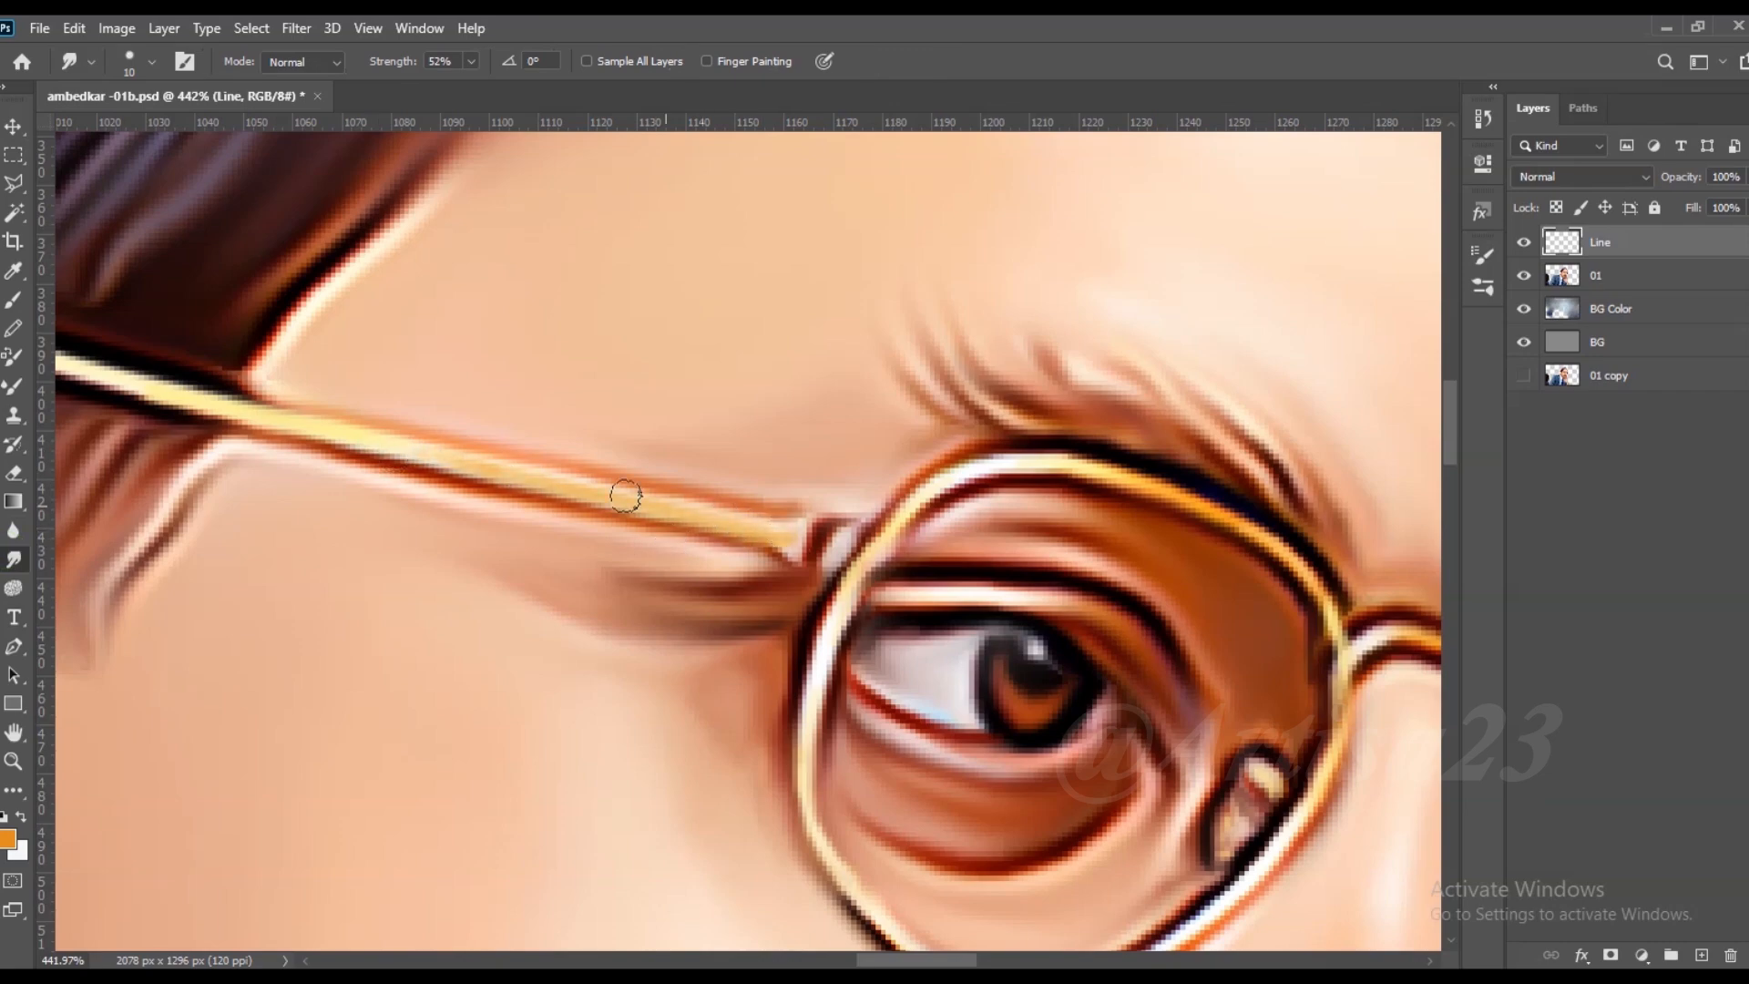
scroll(740, 522, down, 2)
Step: Paint the hinge and the temple arm toward the ear with sampled pale yellow and blend the strokes with the Smudge tool
key(b)
scroll(773, 553, up, 3)
alt+click(773, 553)
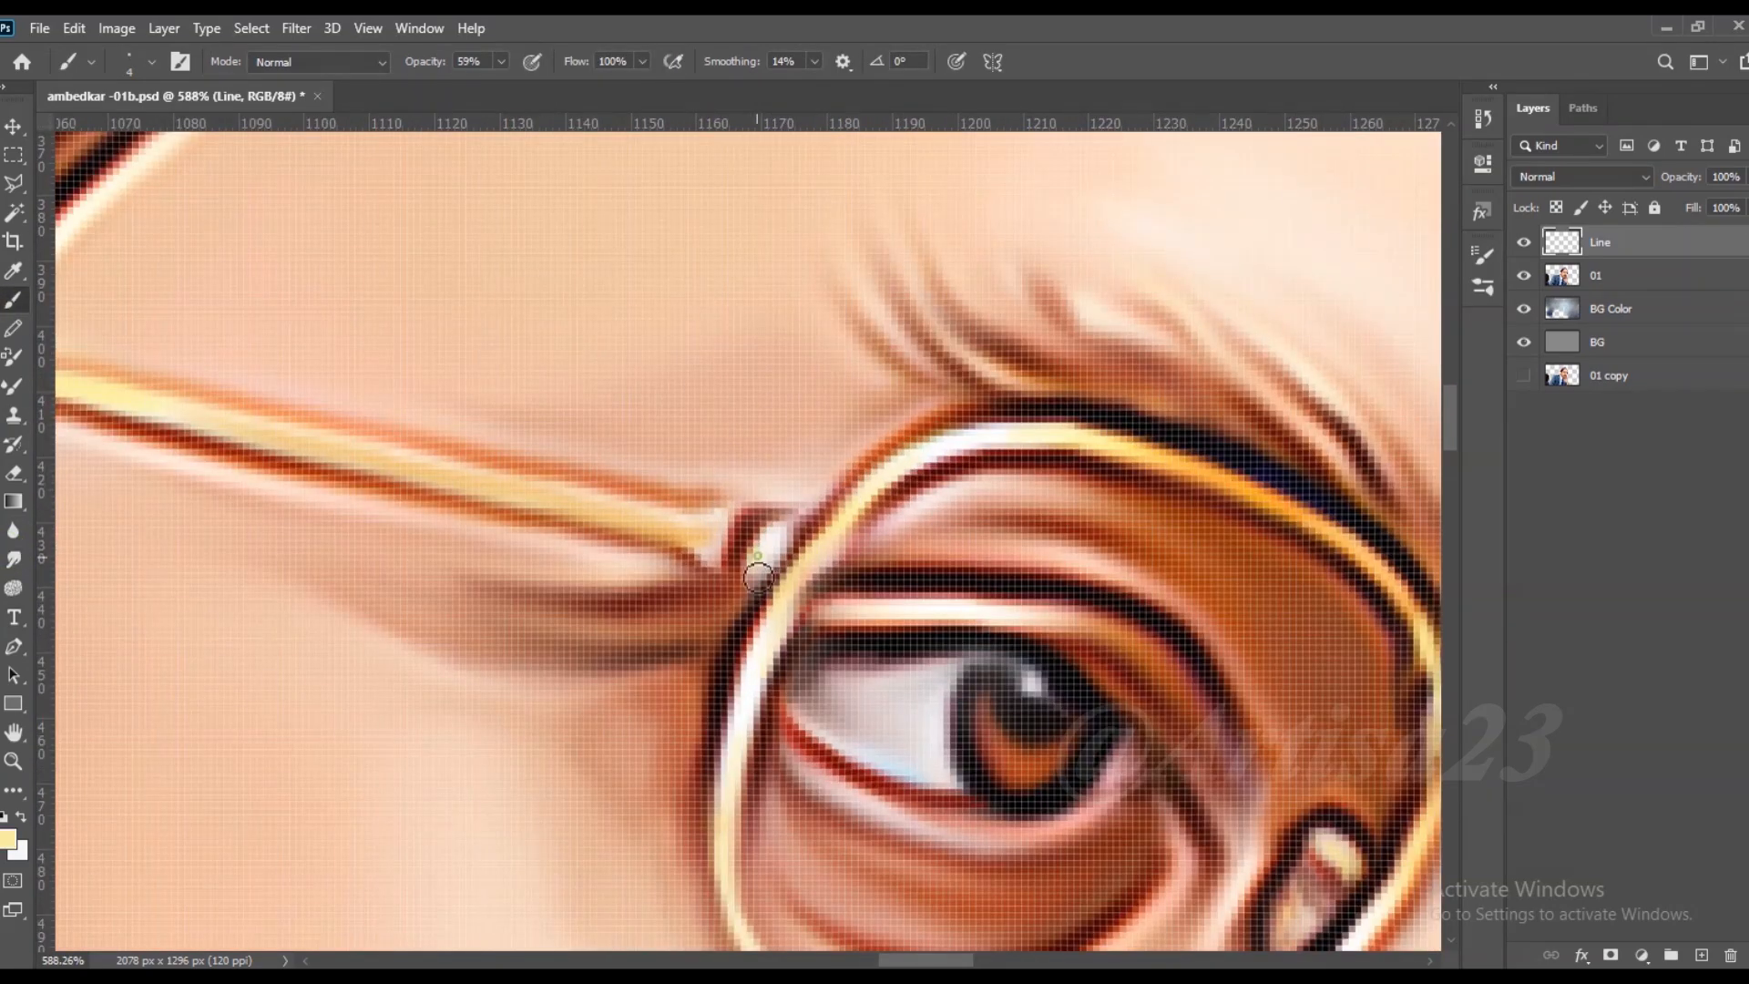
scroll(892, 565, down, 2)
alt+click(1115, 545)
drag(781, 570, 594, 529)
click(14, 558)
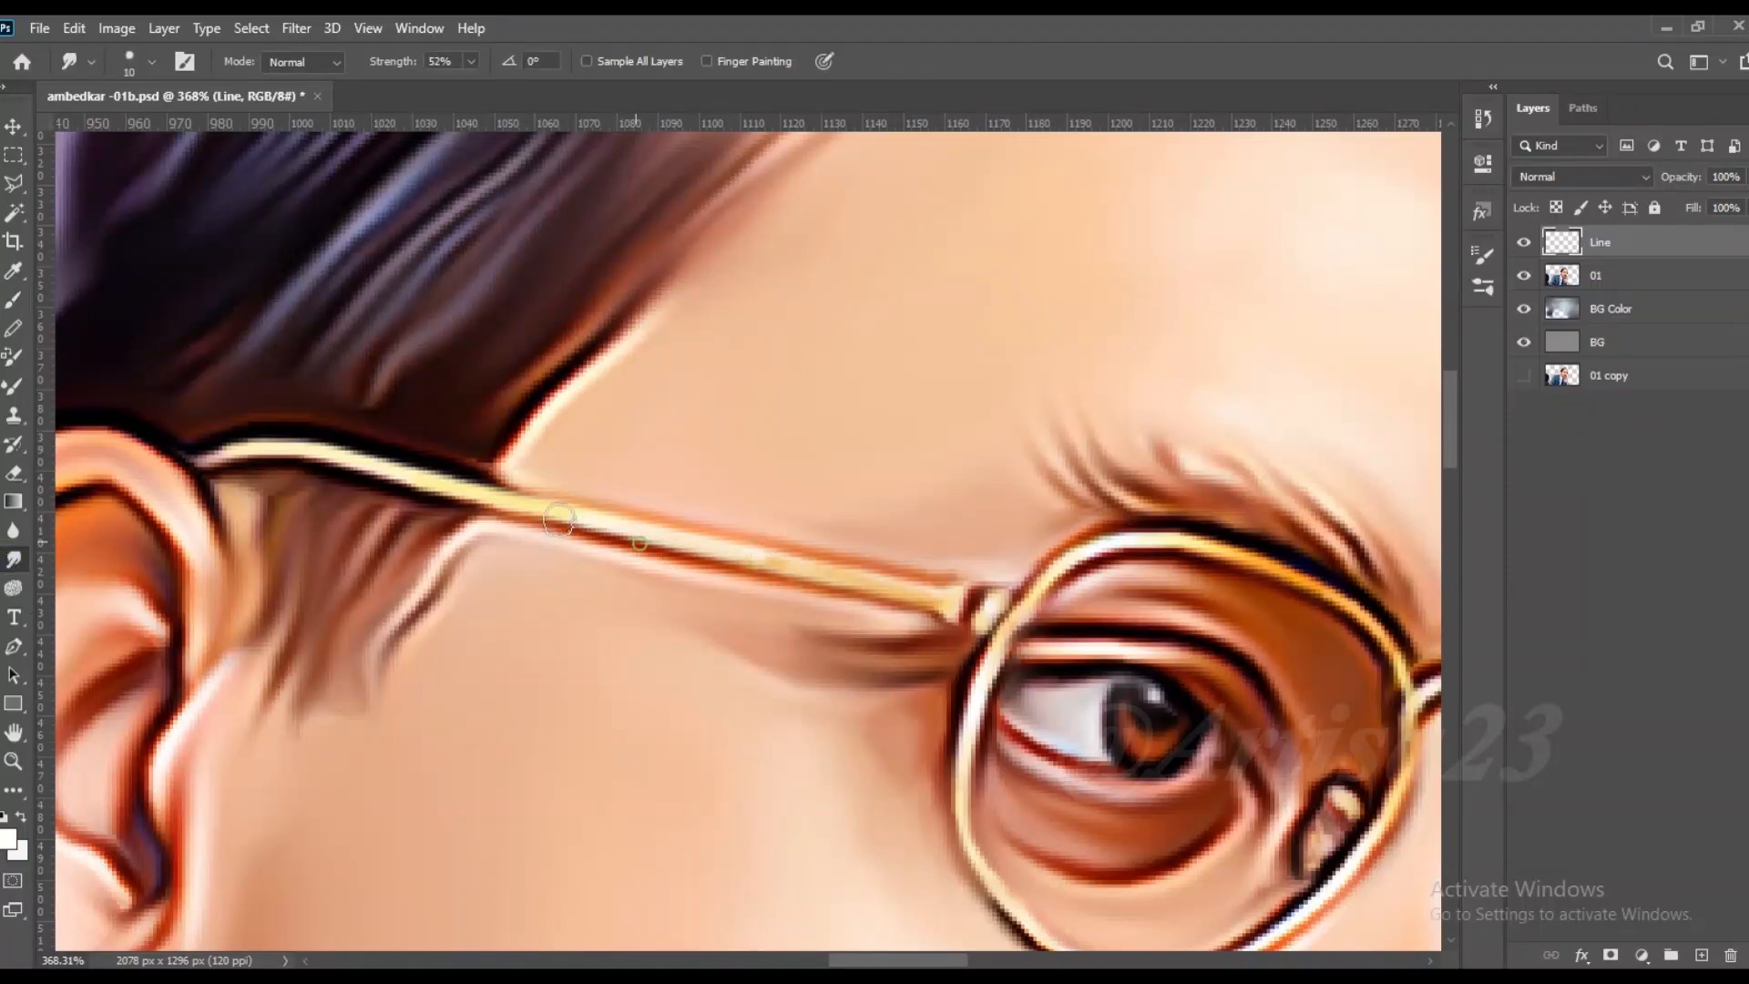
Step: Save the document
scroll(717, 552, down, 8)
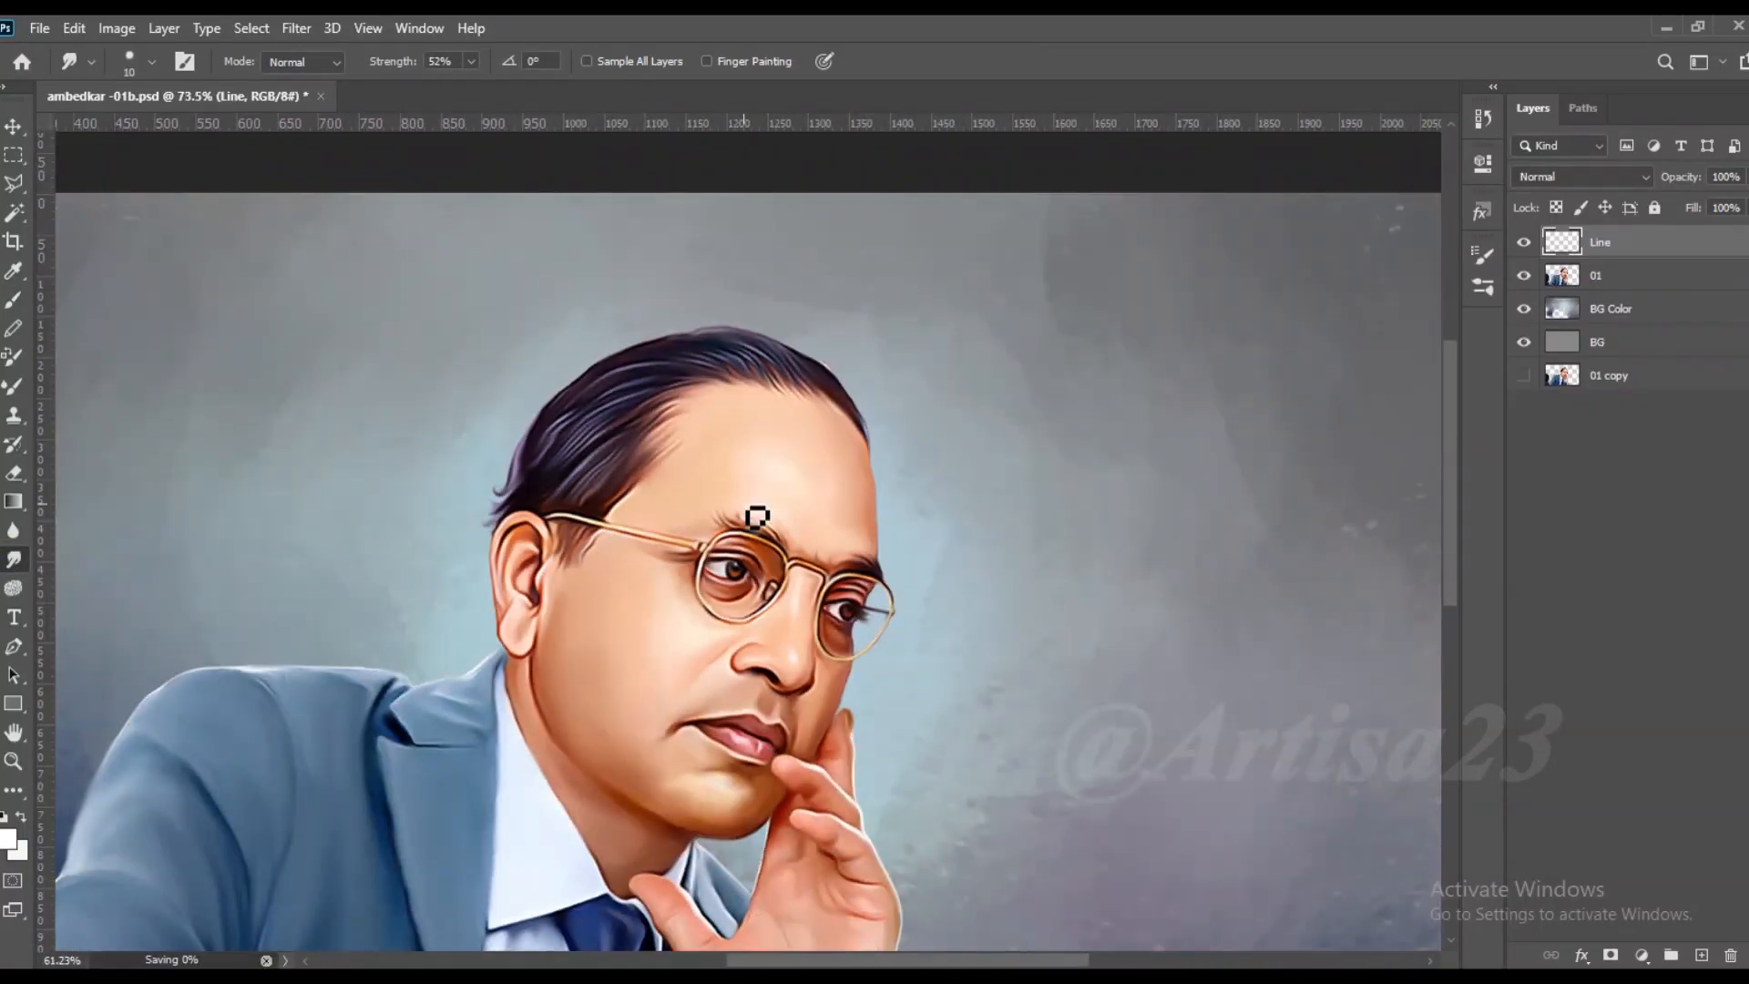
key(ctrl+s)
scroll(929, 538, up, 4)
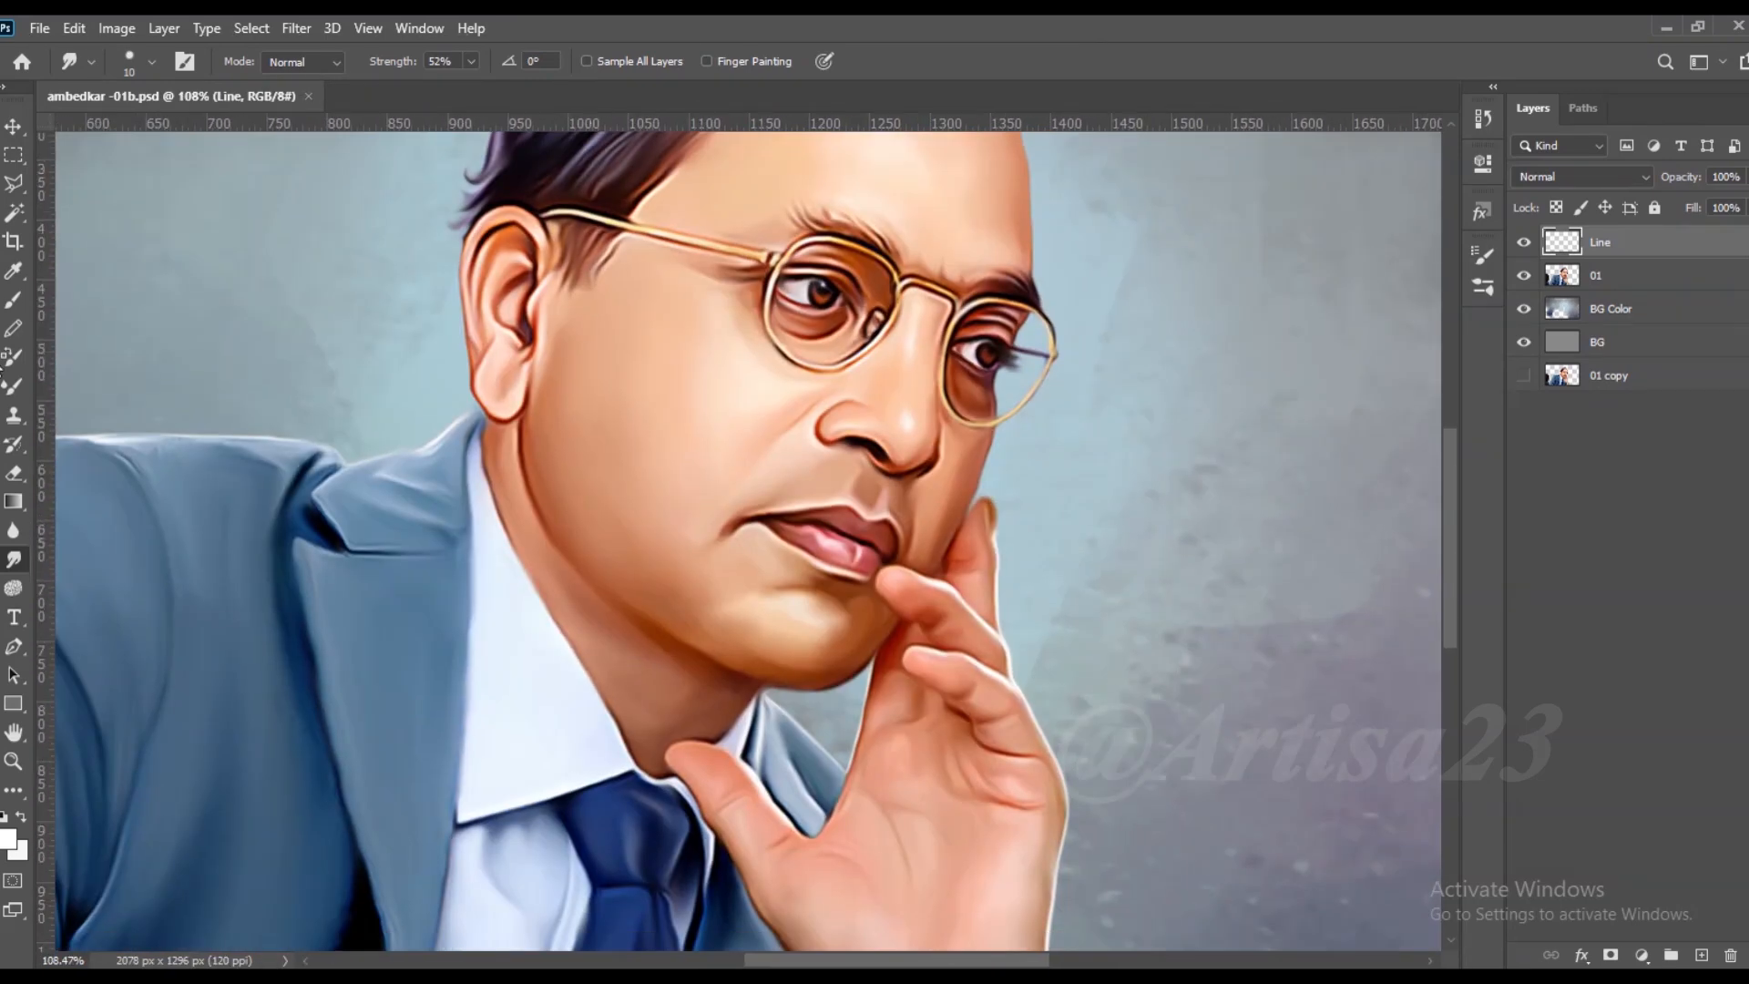
Step: Darken the base of the neck along the collar and thumb with a 2-pixel black brush at 59% opacity
key(b)
scroll(490, 444, up, 4)
drag(480, 456, 529, 616)
mouse_move(612, 795)
mouse_down()
mouse_move(680, 890)
mouse_move(652, 701)
mouse_up()
scroll(878, 695, up, 4)
key(d)
key(ctrl+z)
key(bracketleft)
key(bracketleft)
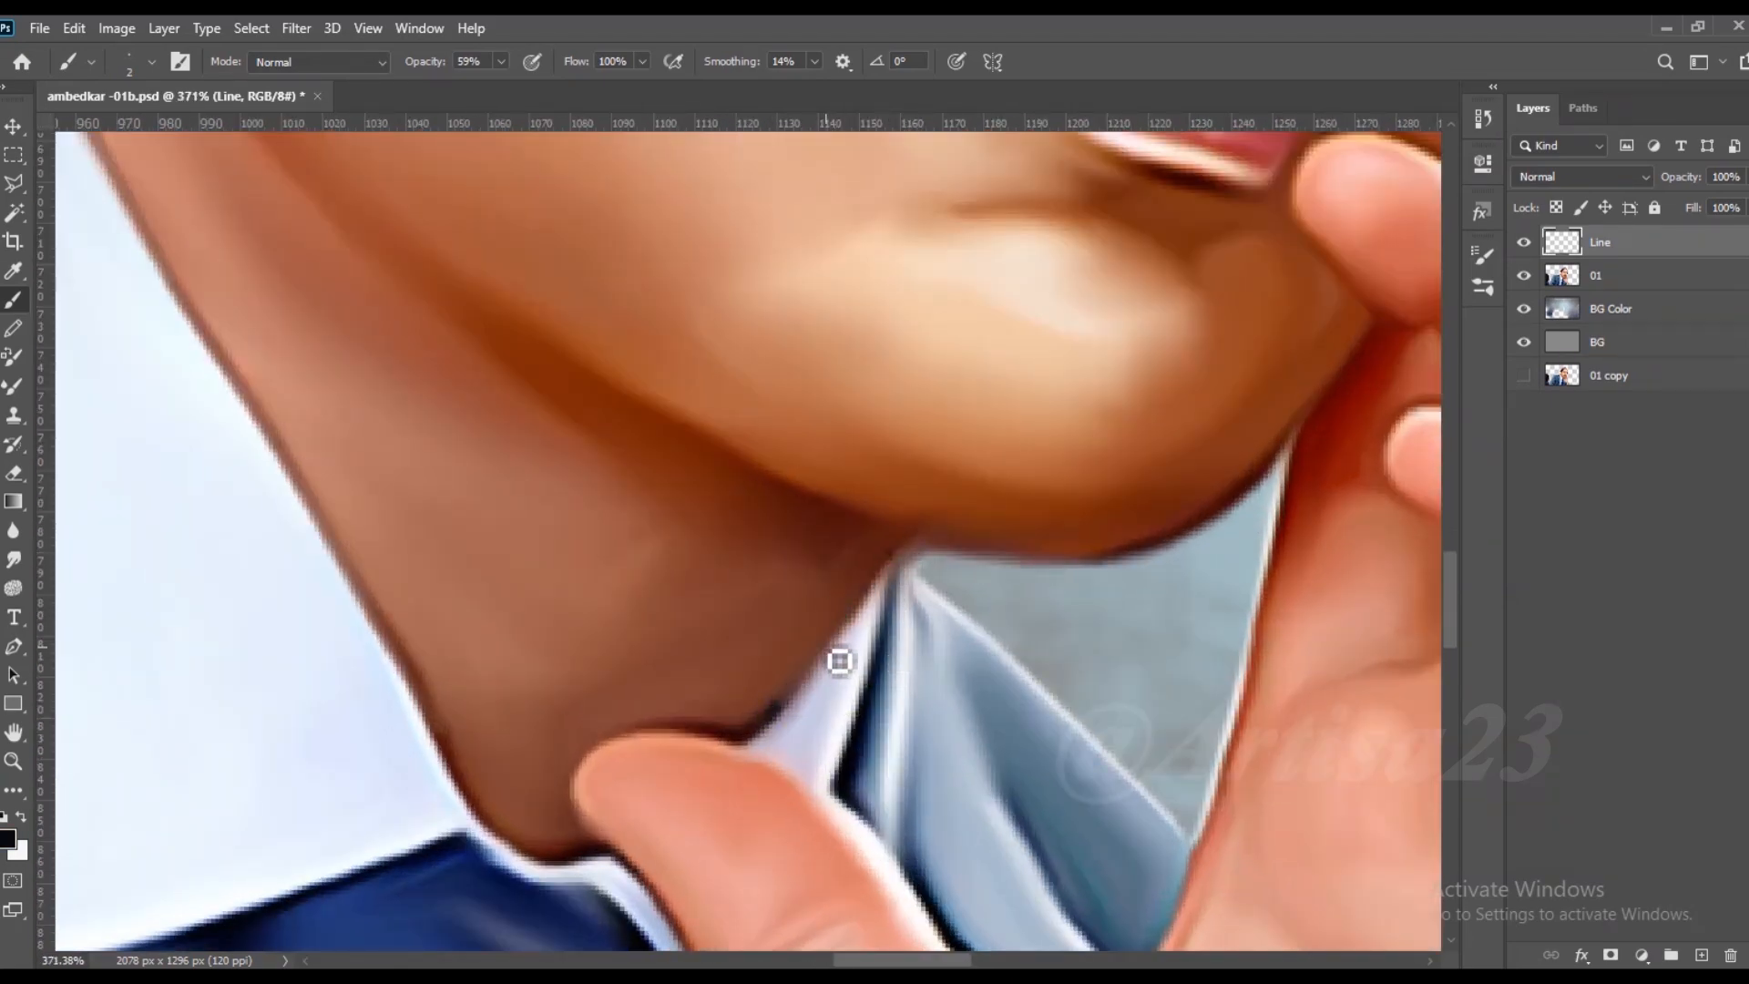
scroll(850, 636, down, 2)
mouse_move(711, 784)
mouse_down()
mouse_move(688, 722)
mouse_move(728, 672)
mouse_move(852, 638)
mouse_up()
scroll(837, 631, up, 1)
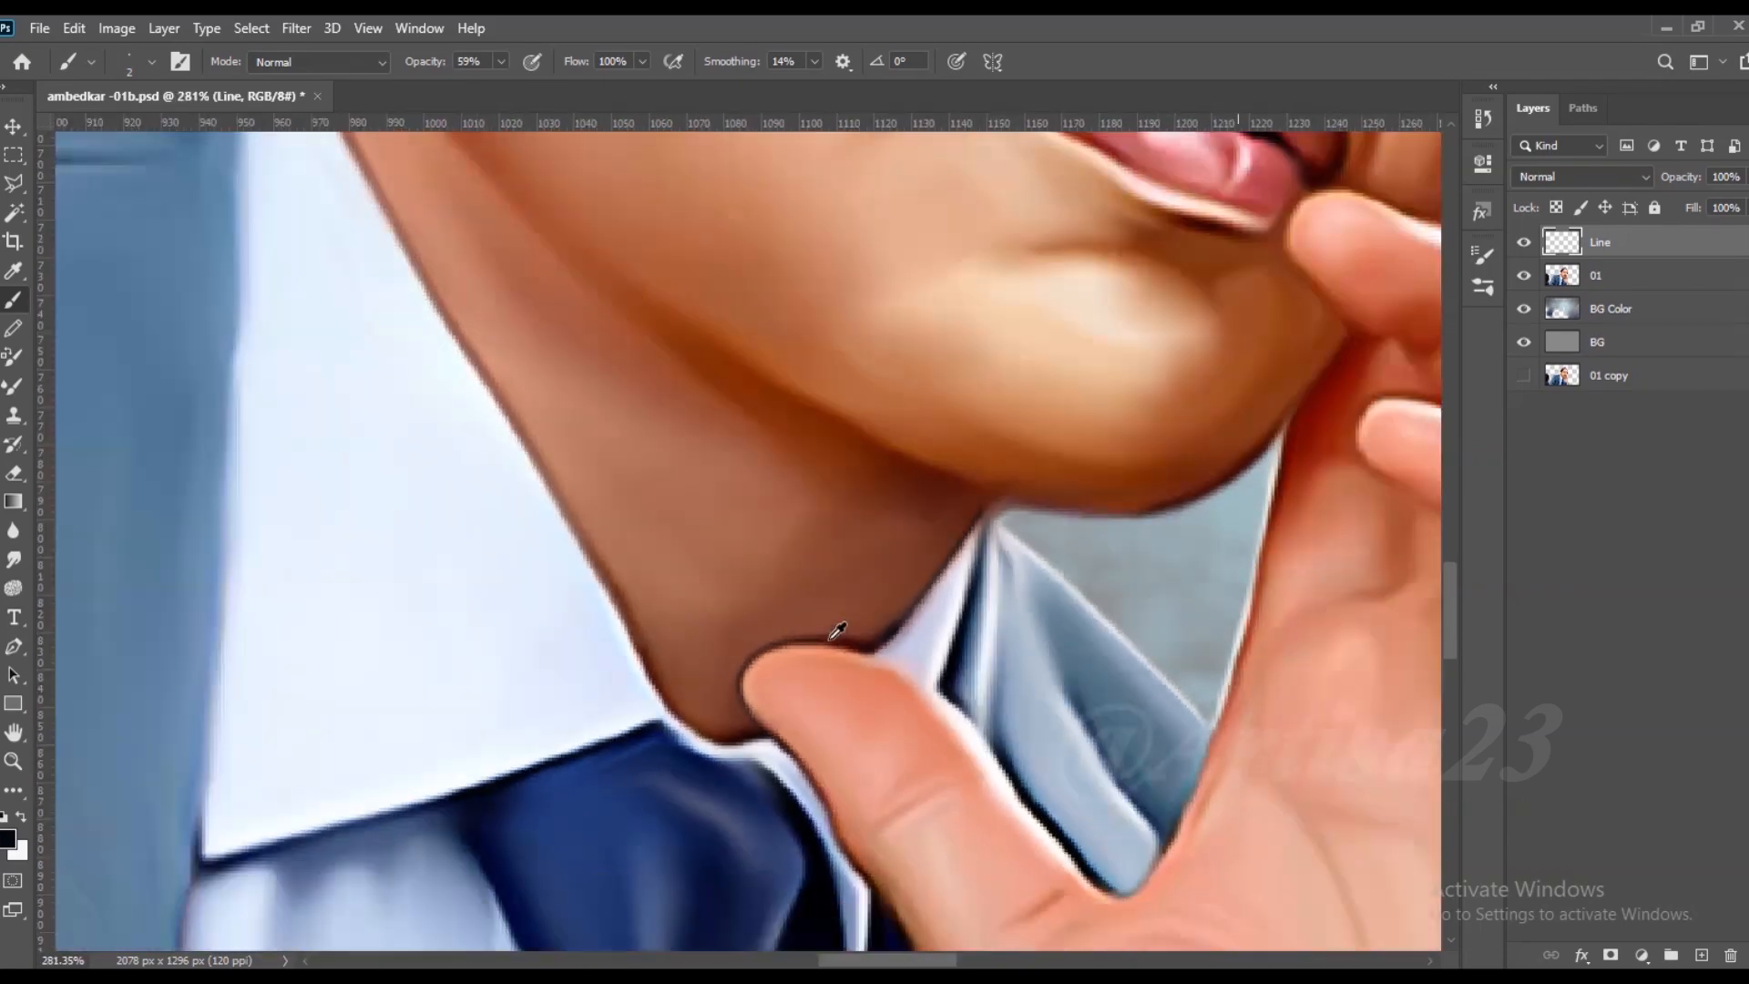
Step: Draw dark red creases at the base of the fingers and along their undersides with a 3-pixel brush
scroll(837, 630, up, 1)
alt+click(1186, 502)
scroll(957, 690, down, 3)
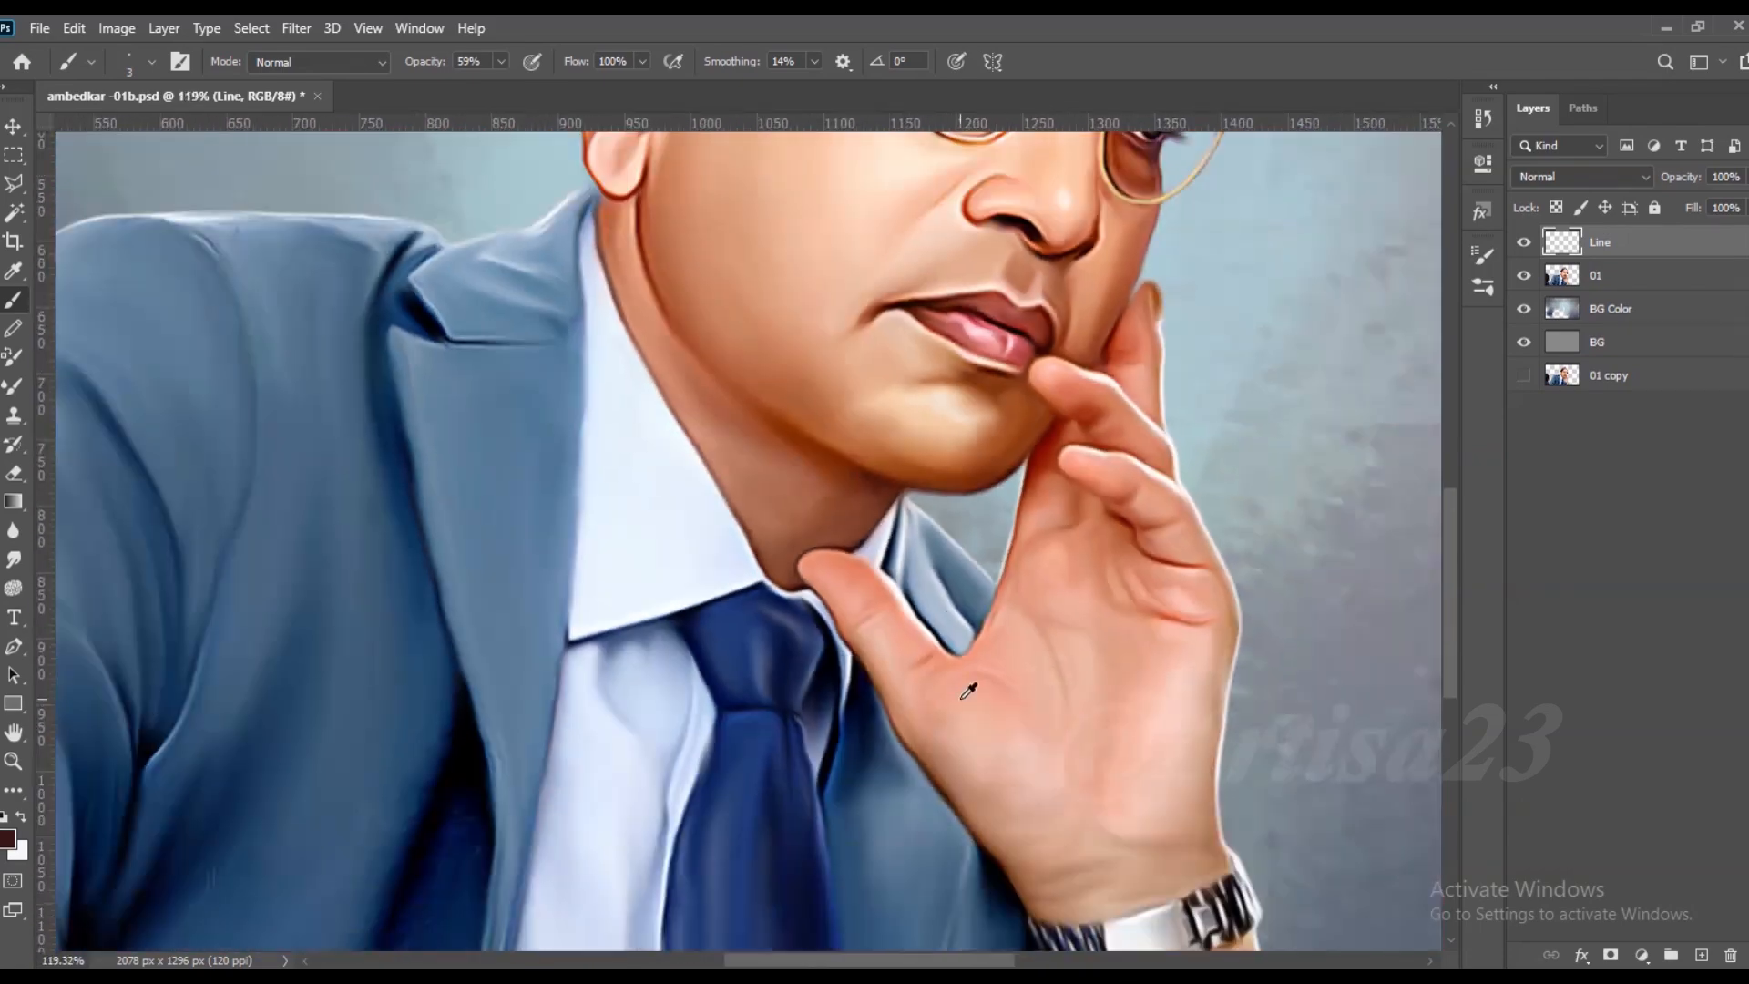
scroll(824, 558, up, 1)
scroll(973, 478, down, 1)
scroll(1134, 538, up, 3)
scroll(1134, 538, up, 1)
mouse_move(925, 473)
mouse_down()
mouse_move(937, 359)
mouse_move(1050, 453)
mouse_move(933, 379)
mouse_up()
scroll(933, 379, up, 1)
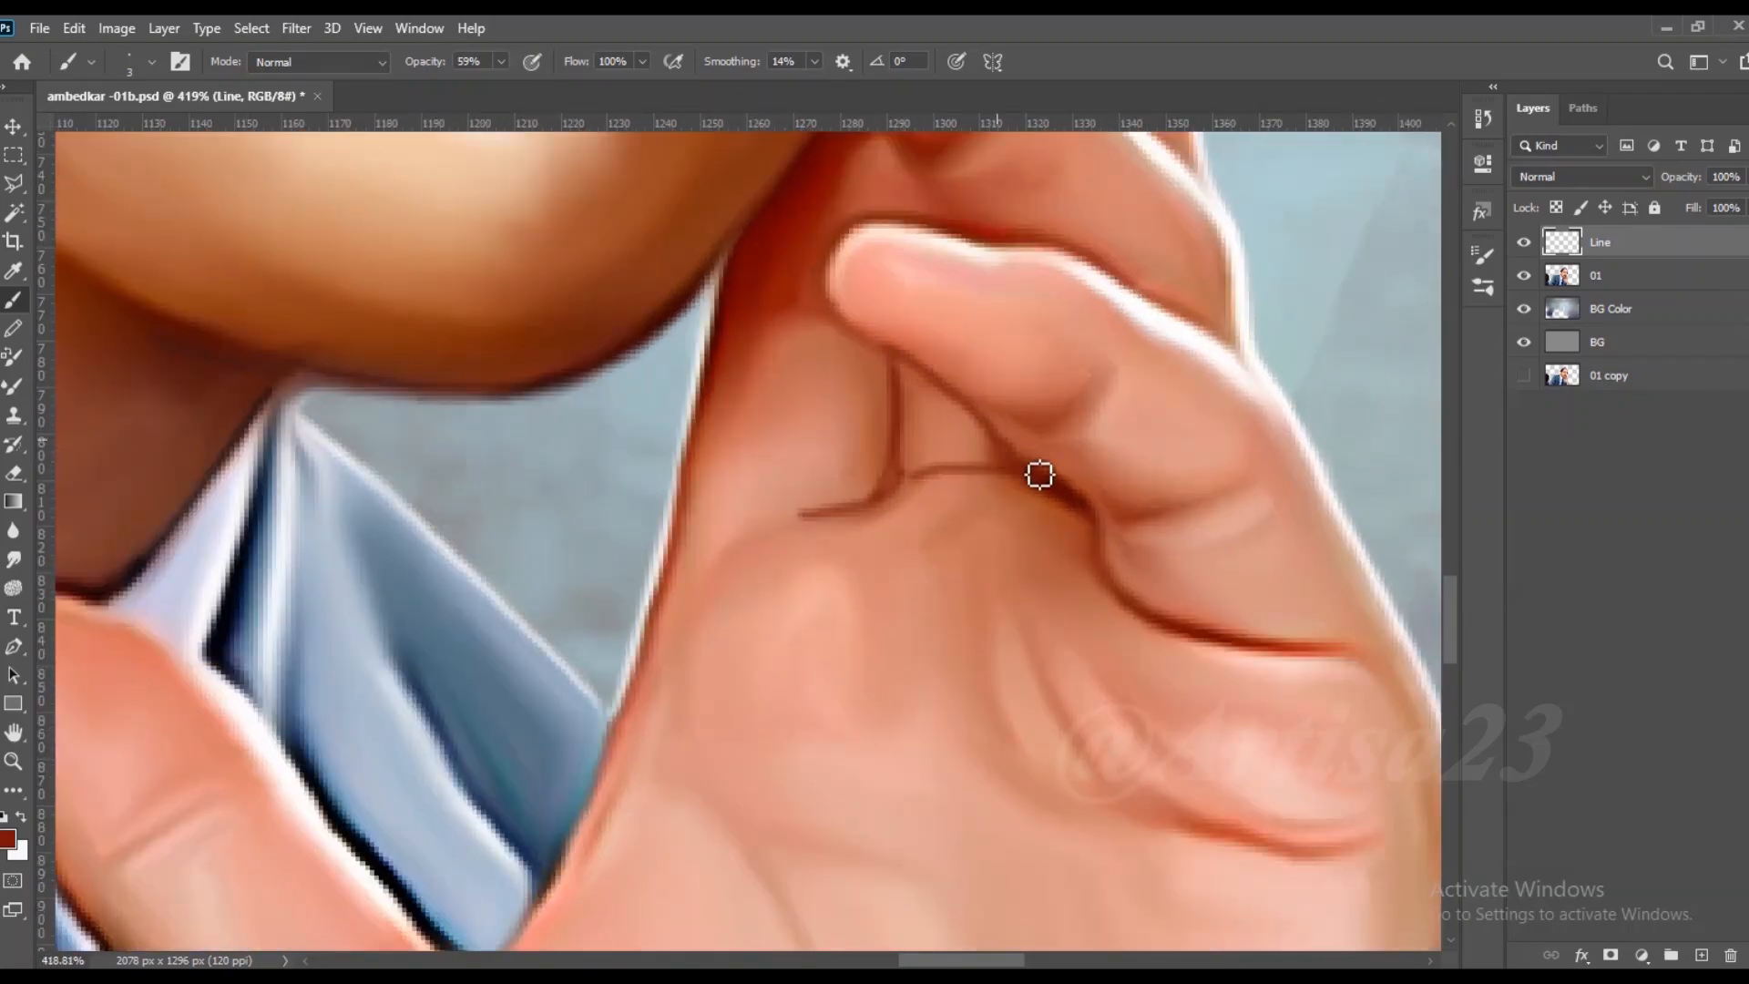
scroll(957, 258, up, 3)
scroll(849, 301, down, 1)
scroll(850, 300, up, 1)
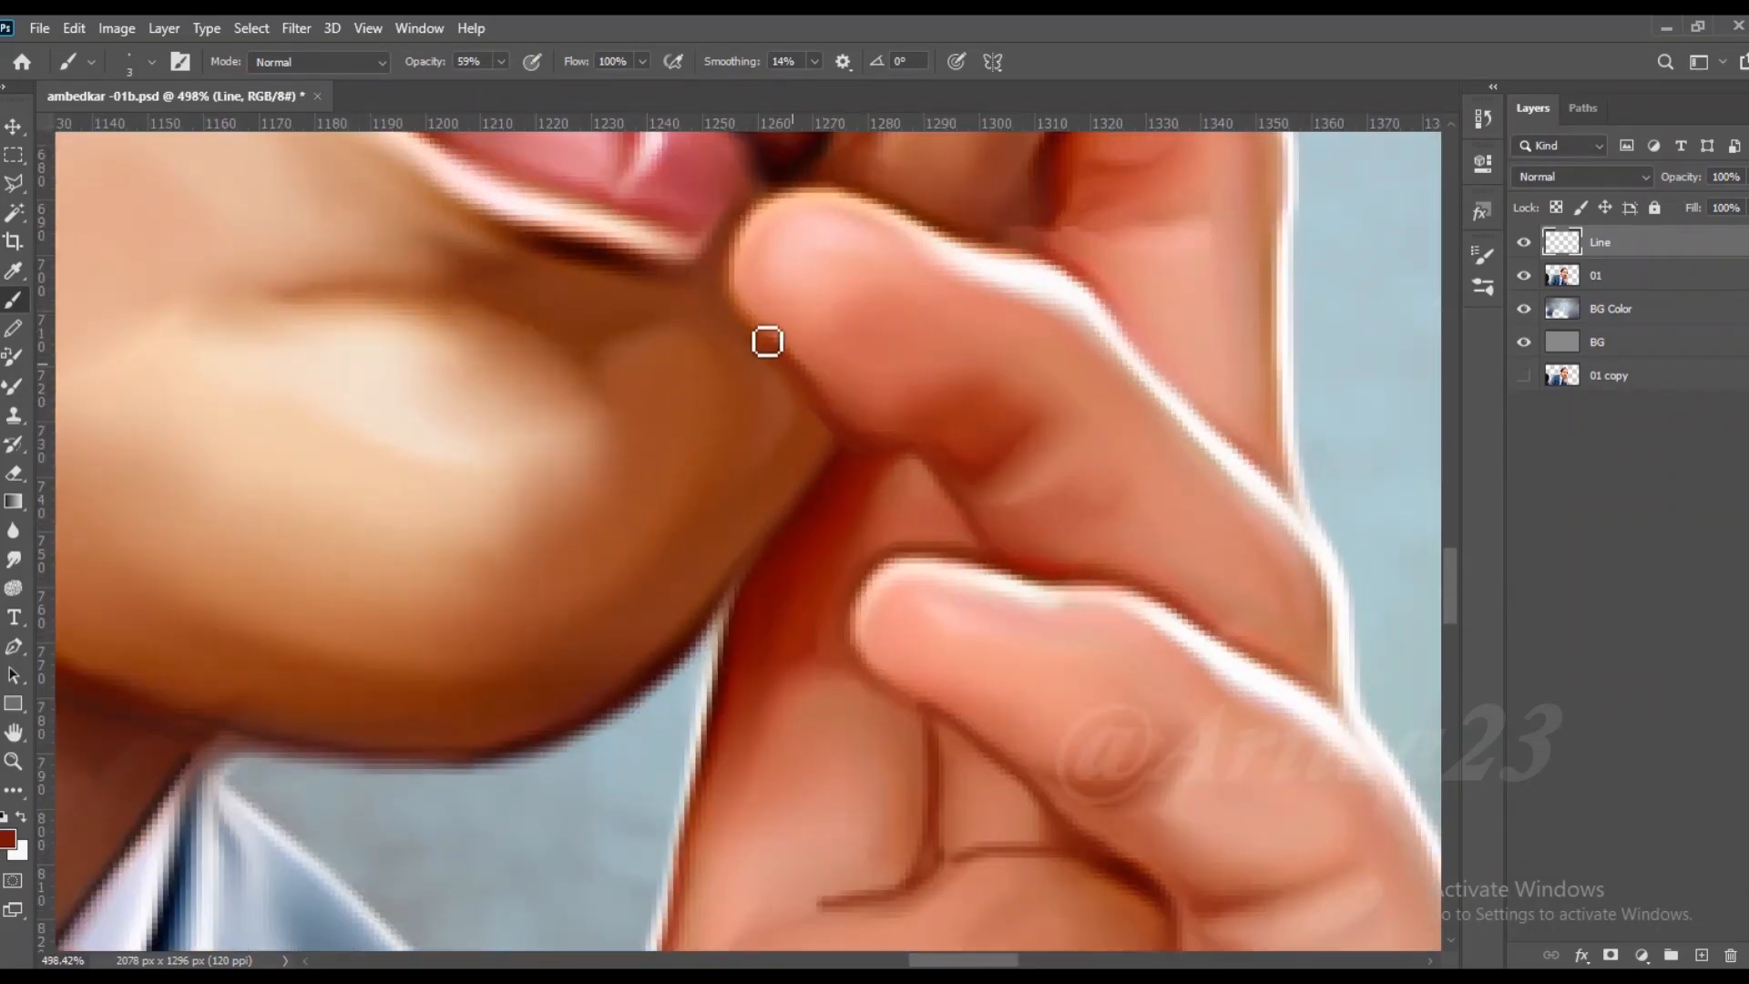
Step: Outline the tip and nail of the finger against the cheek with sampled browns and reddish tones using a 3-pixel brush
scroll(777, 352, up, 2)
scroll(893, 488, up, 2)
scroll(1081, 363, up, 1)
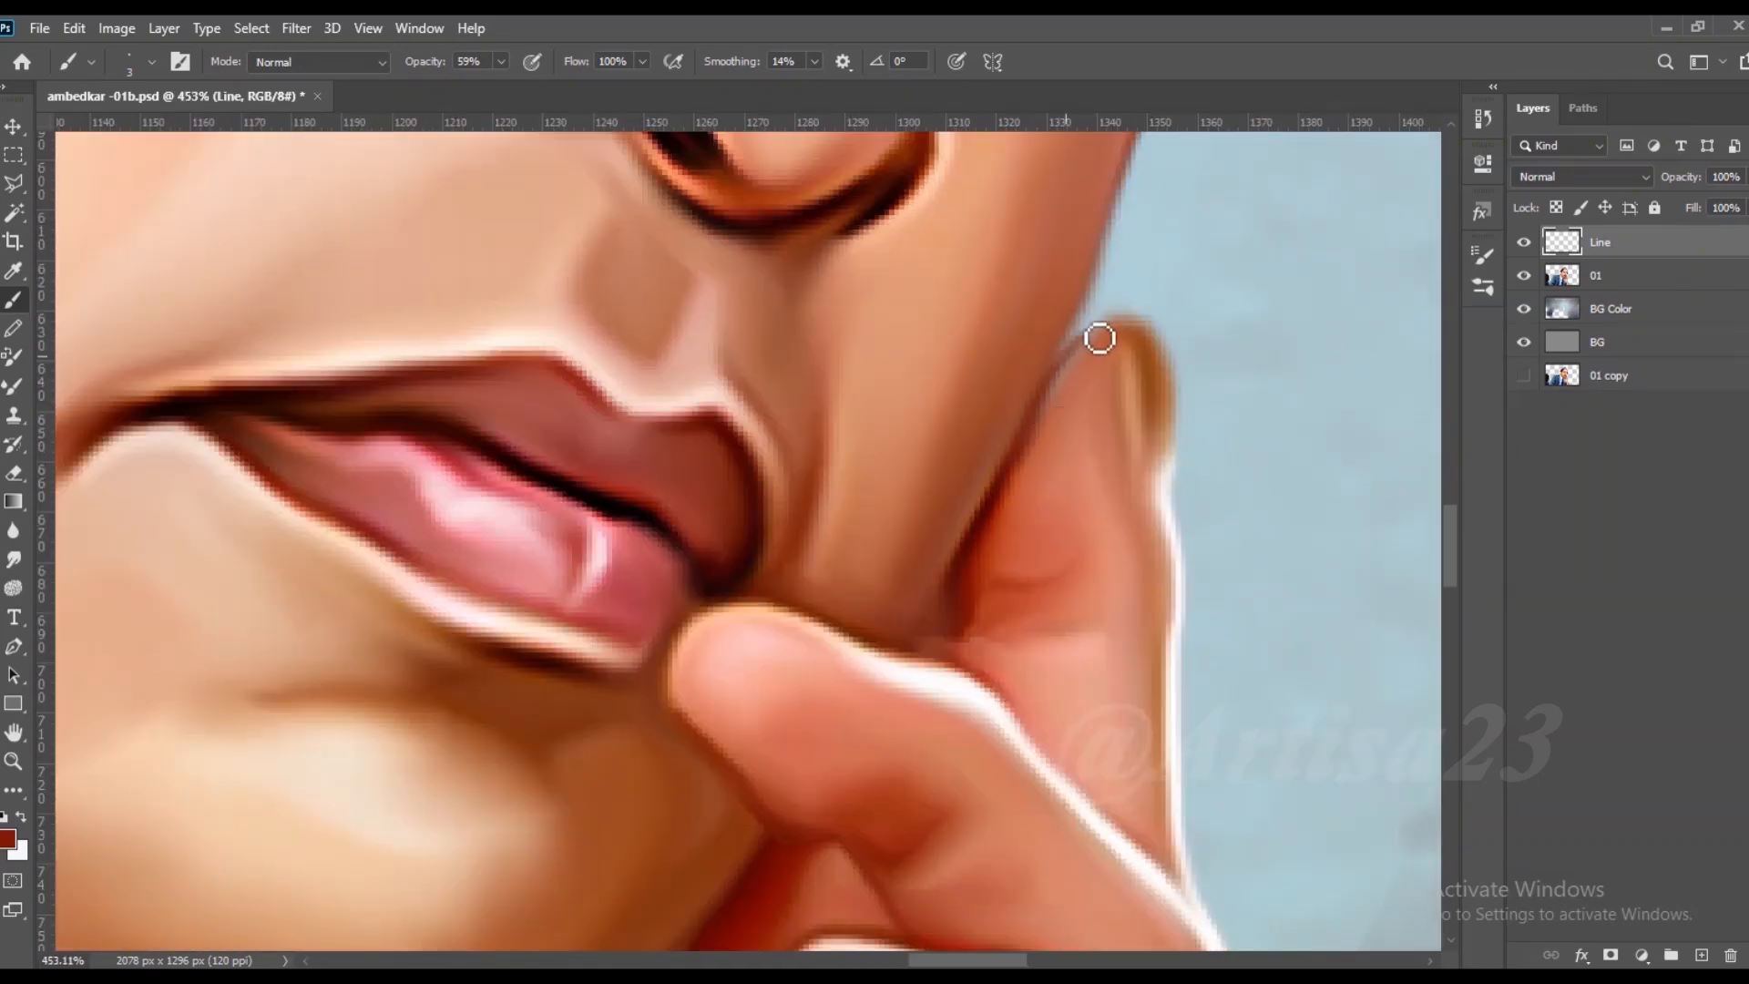
alt+click(1146, 344)
drag(1117, 319, 1135, 470)
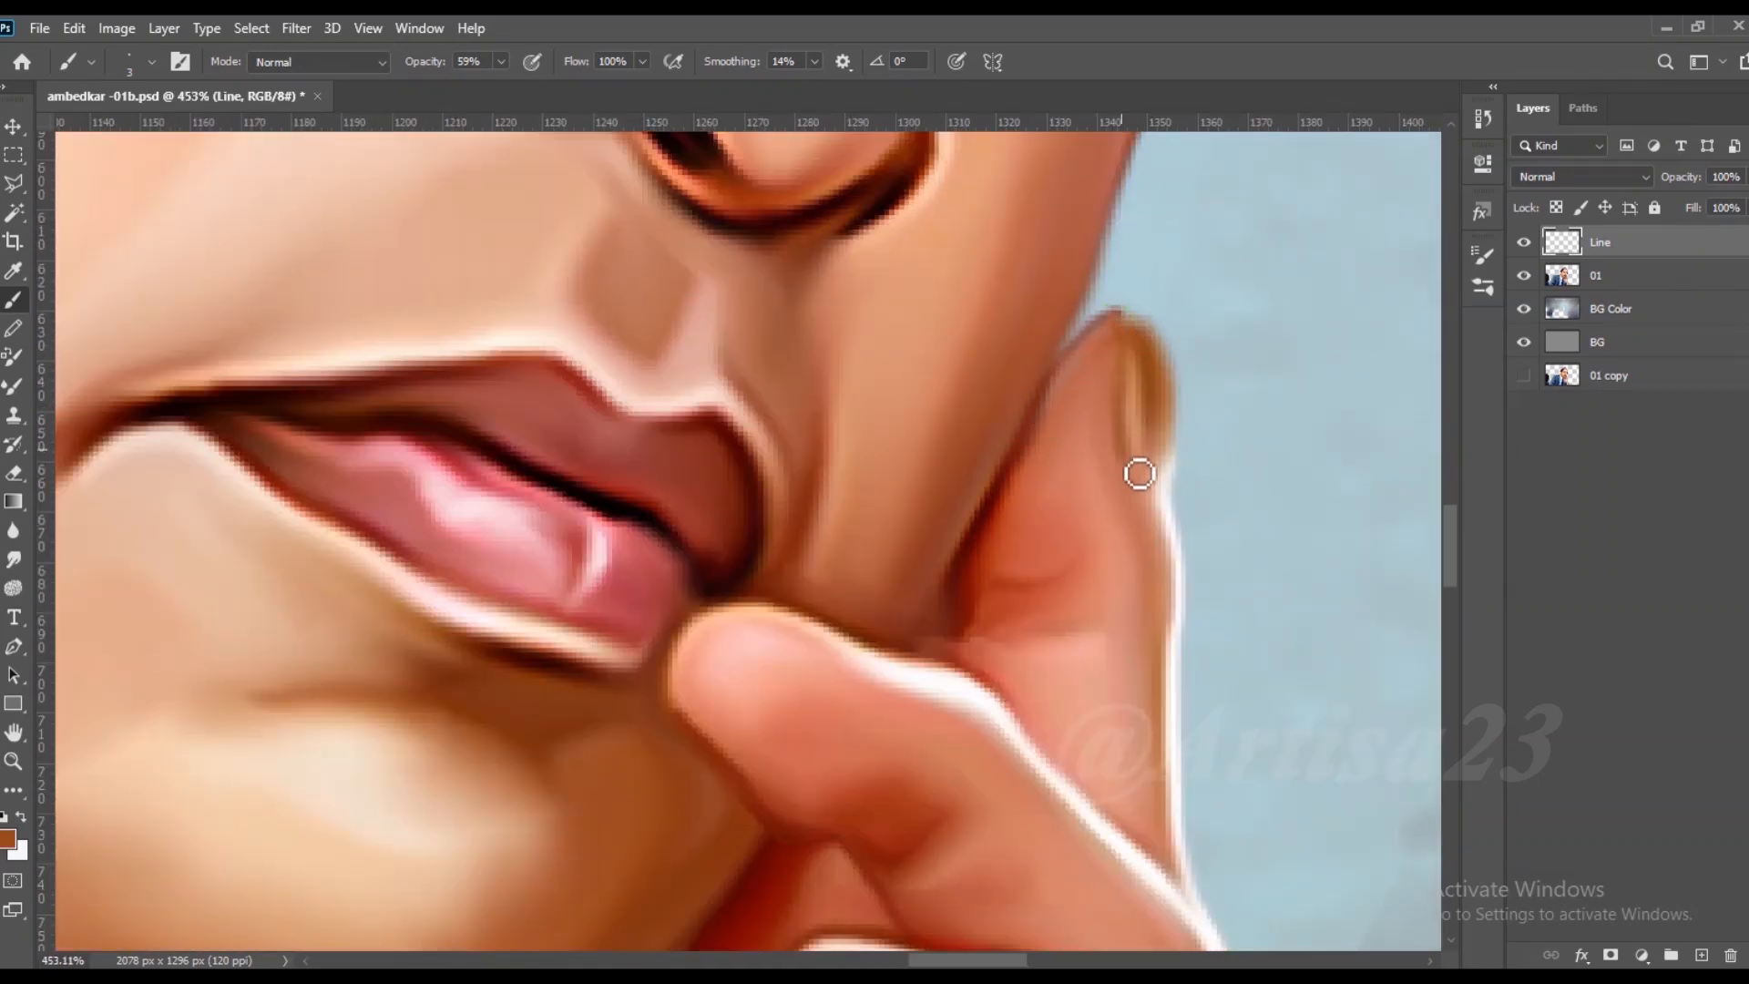
alt+click(1140, 421)
scroll(1105, 328, up, 1)
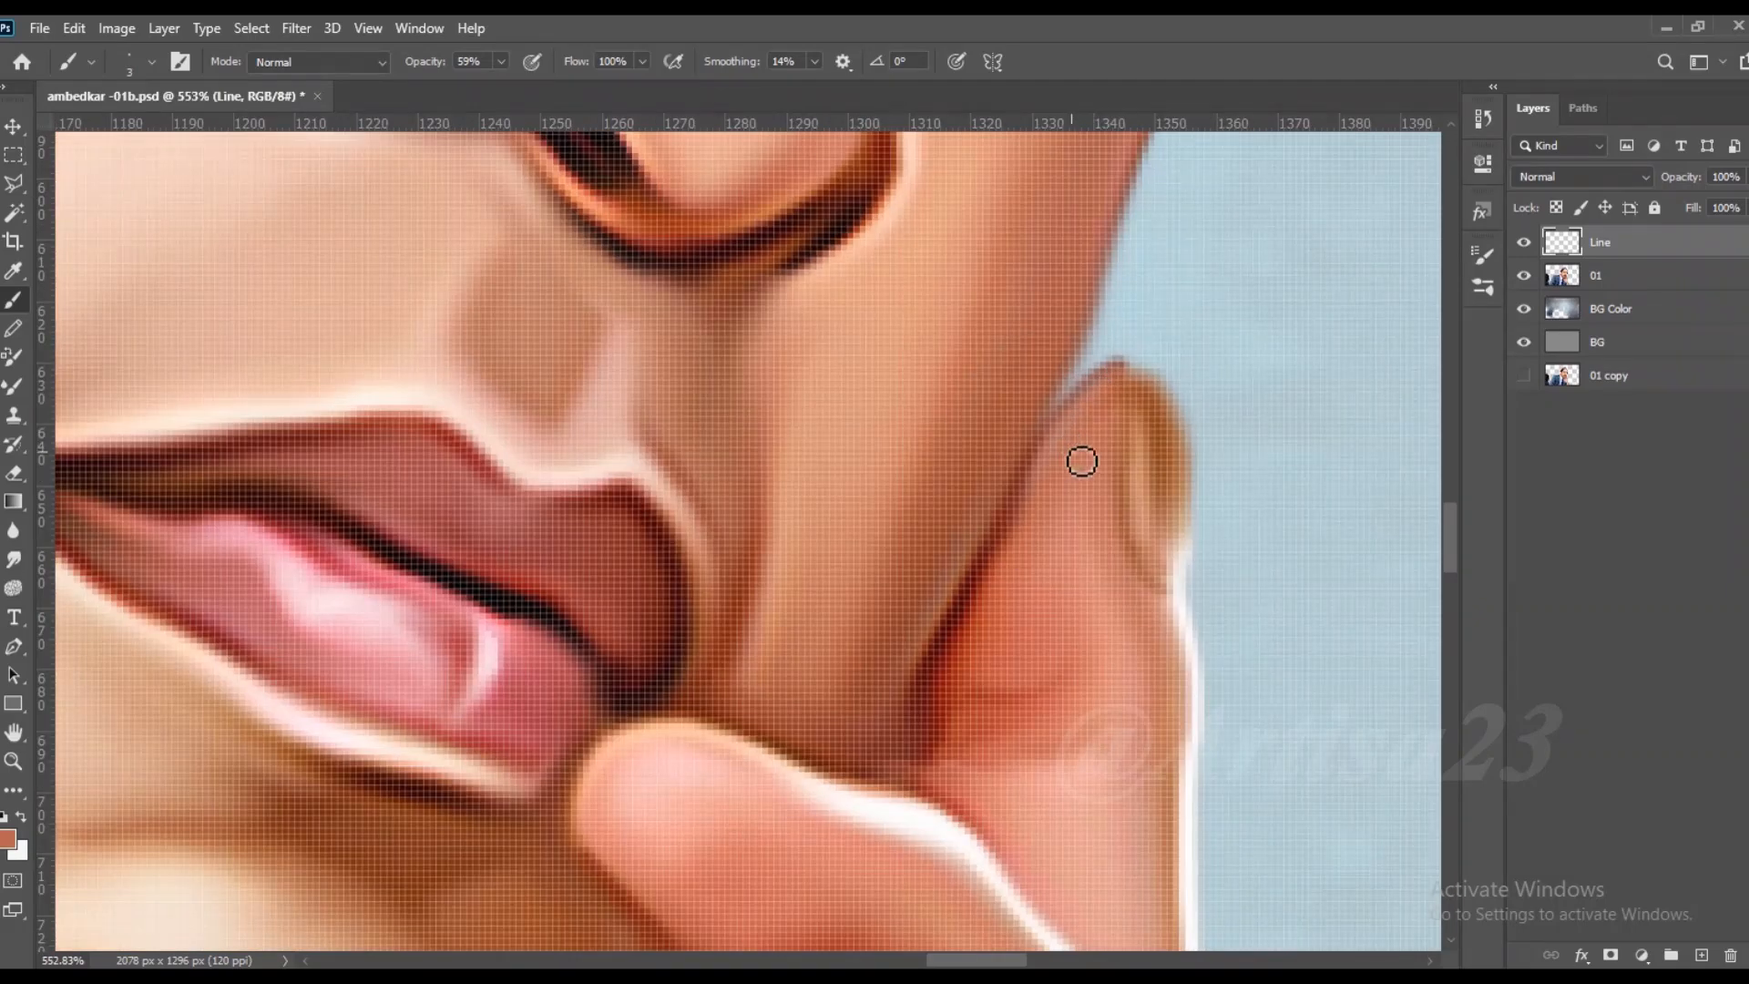
mouse_move(1021, 497)
mouse_down()
mouse_move(1032, 445)
mouse_move(1102, 387)
mouse_move(1068, 390)
mouse_move(1117, 378)
mouse_up()
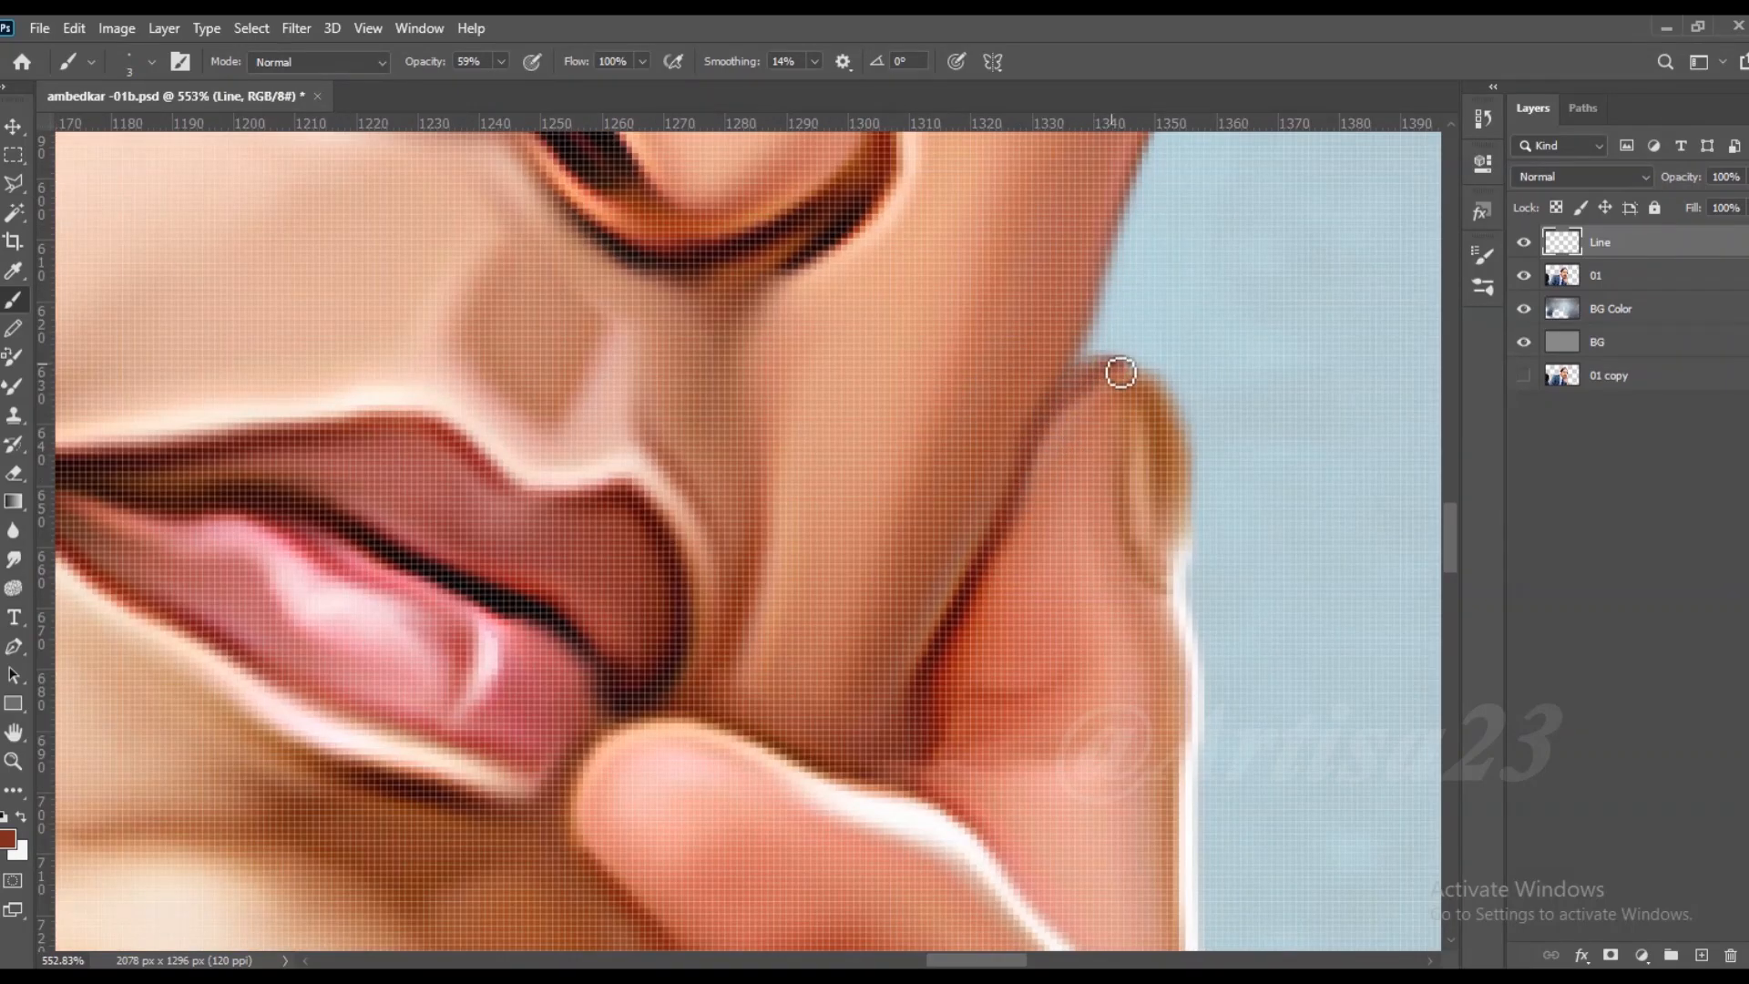
key(r)
scroll(1128, 376, down, 5)
scroll(1058, 495, down, 3)
Step: Paint the underside of the fingertip below the lips with sampled reddish-orange and smudge it with a 10-pixel tip
key(b)
scroll(947, 463, up, 3)
scroll(948, 463, up, 4)
alt+click(881, 496)
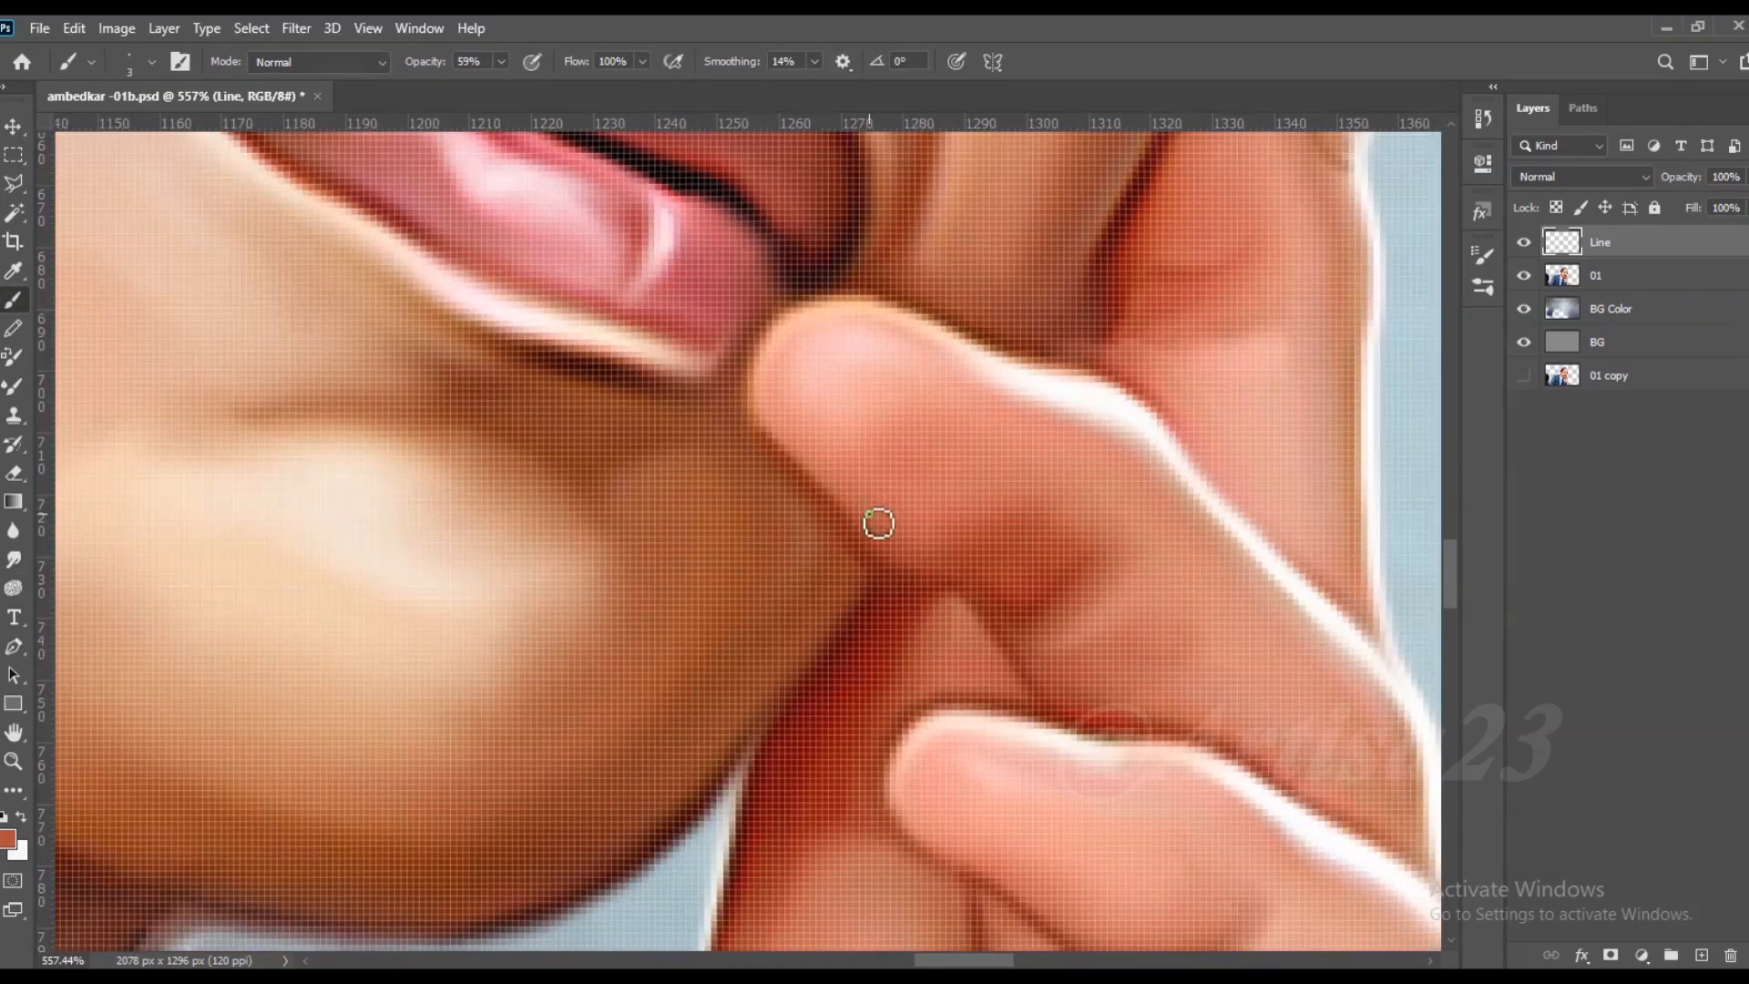
click(15, 563)
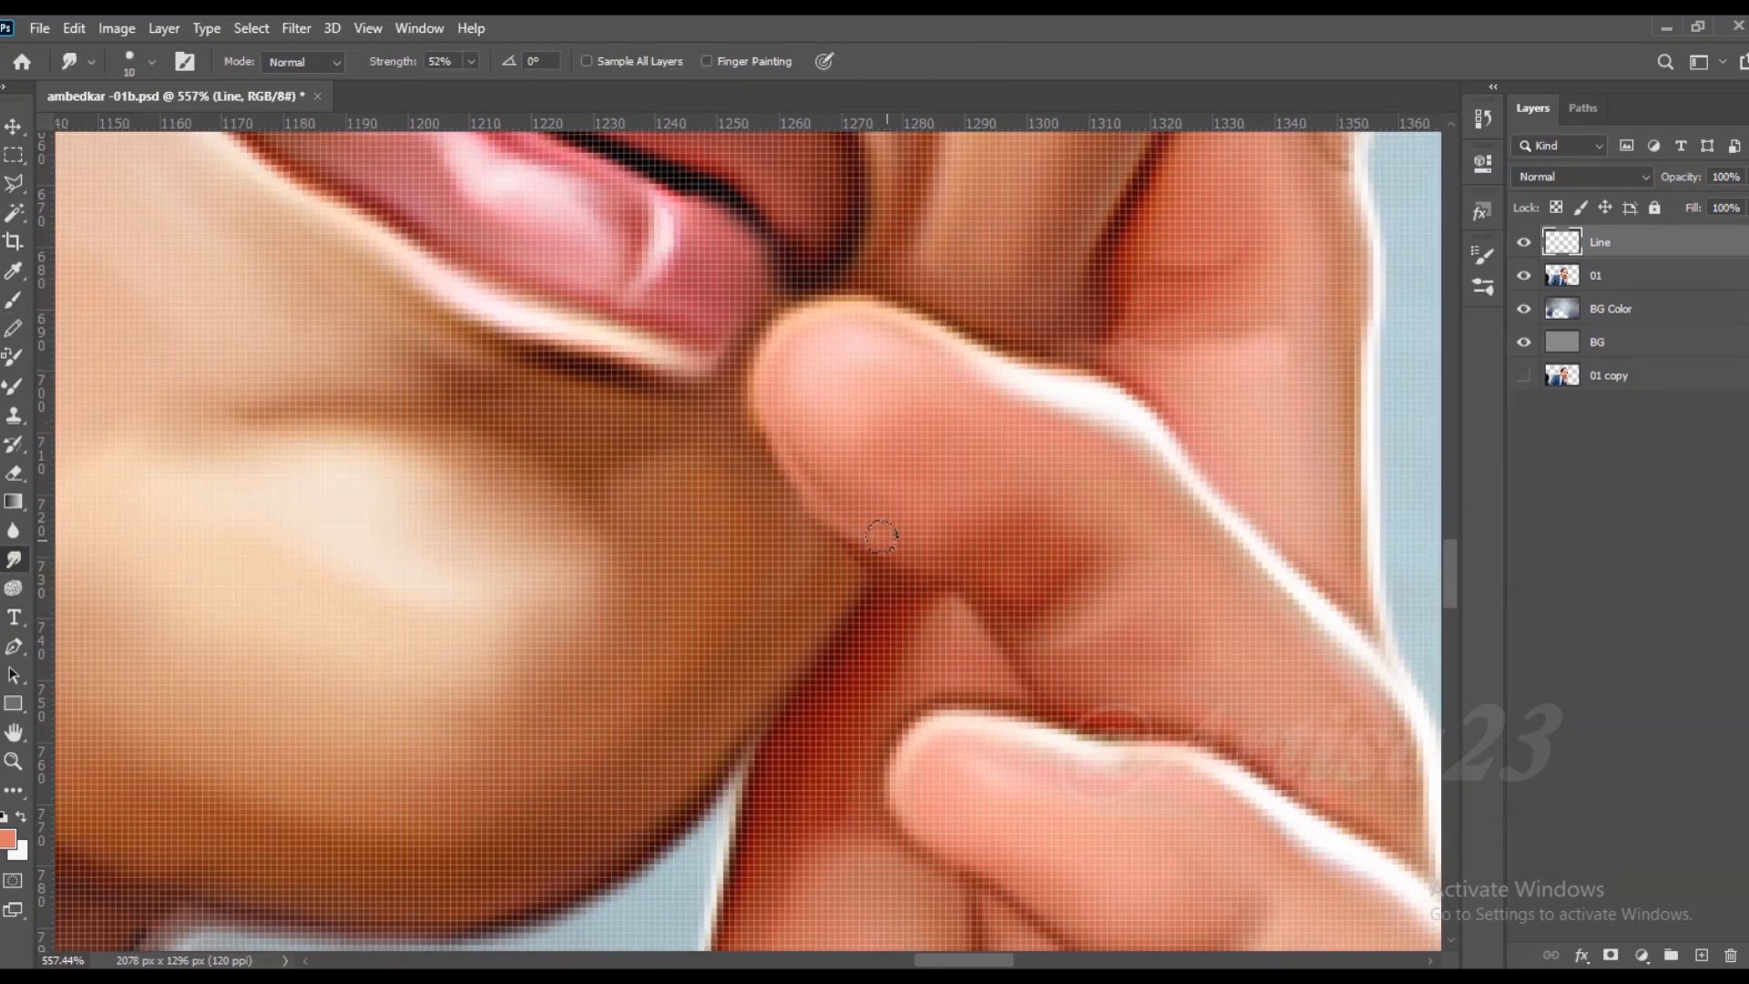
scroll(847, 394, down, 5)
scroll(928, 509, down, 2)
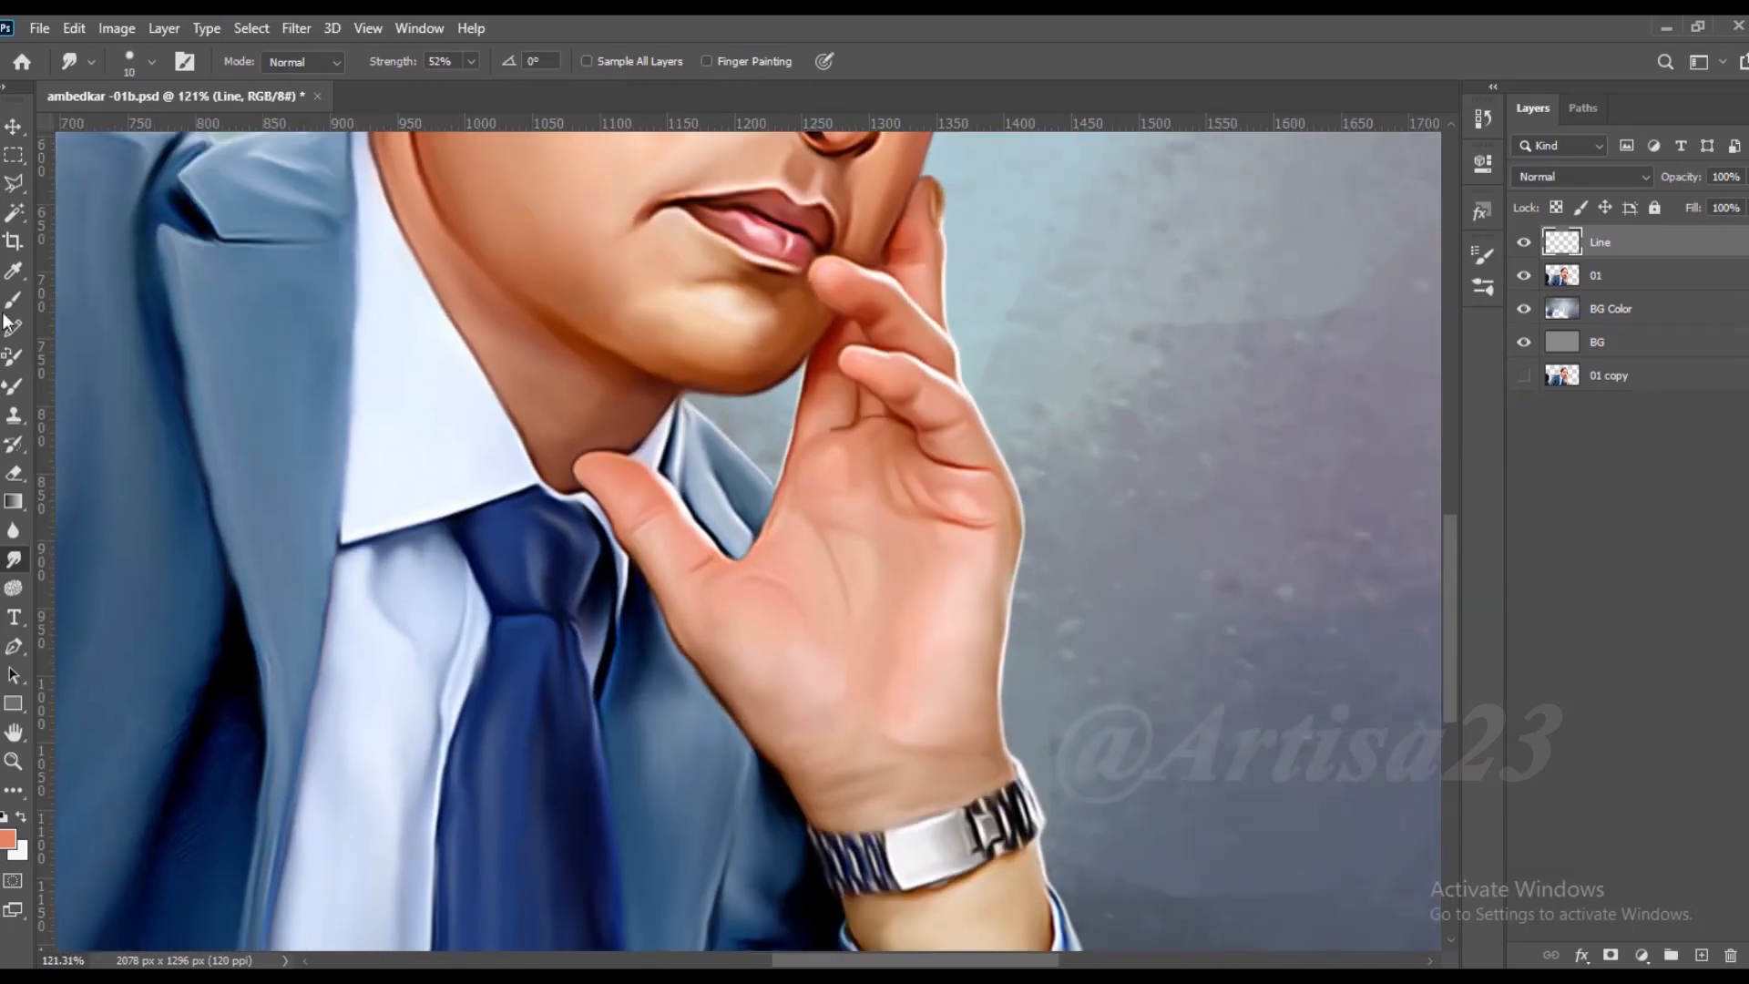
Step: Paint reddish crease strokes across the palm and the thumb joints with a 6-pixel brush
key(b)
scroll(1002, 529, up, 4)
drag(964, 562, 954, 624)
drag(940, 643, 925, 706)
mouse_move(920, 634)
mouse_down()
mouse_move(886, 574)
mouse_move(899, 631)
mouse_up()
drag(877, 815, 904, 679)
drag(868, 725, 831, 608)
drag(818, 722, 842, 786)
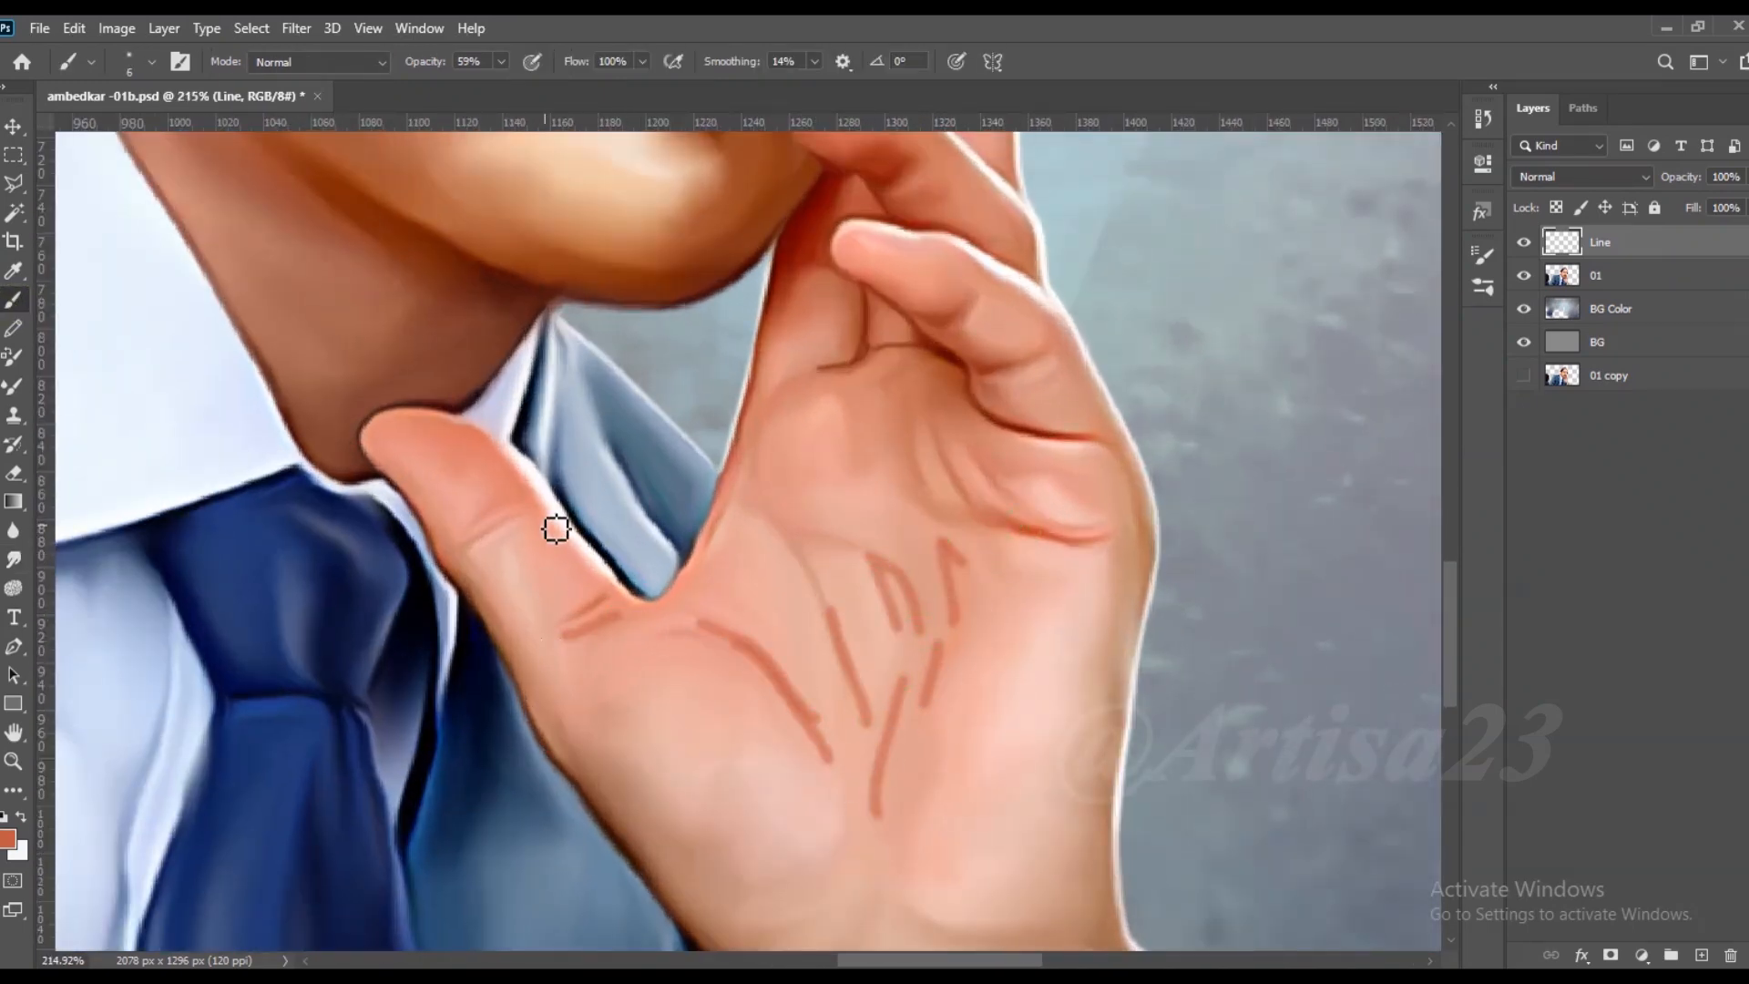
drag(872, 404, 844, 504)
drag(783, 489, 834, 506)
drag(1010, 530, 926, 505)
Step: Smudge the palm and thumb crease strokes into the skin with 30- and 40-pixel tips at 52% strength
click(13, 560)
drag(904, 617, 821, 533)
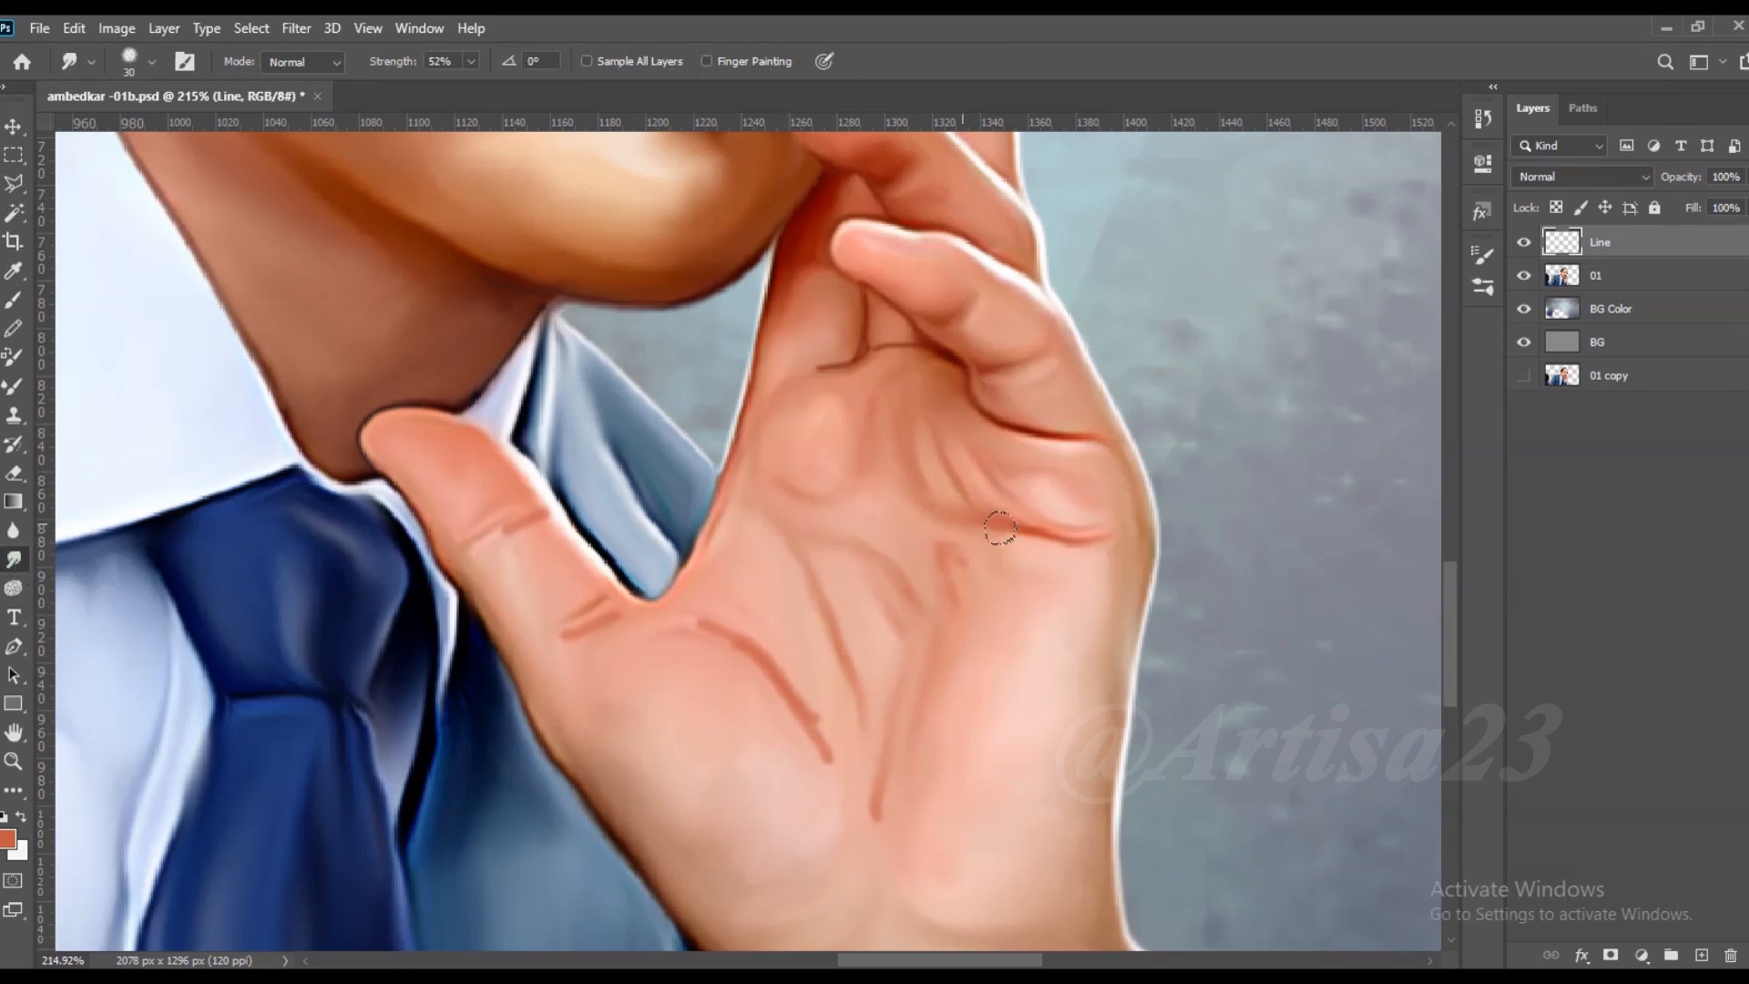
drag(826, 756, 666, 613)
mouse_move(803, 720)
mouse_down()
mouse_move(824, 775)
mouse_move(878, 817)
mouse_up()
scroll(879, 533, down, 3)
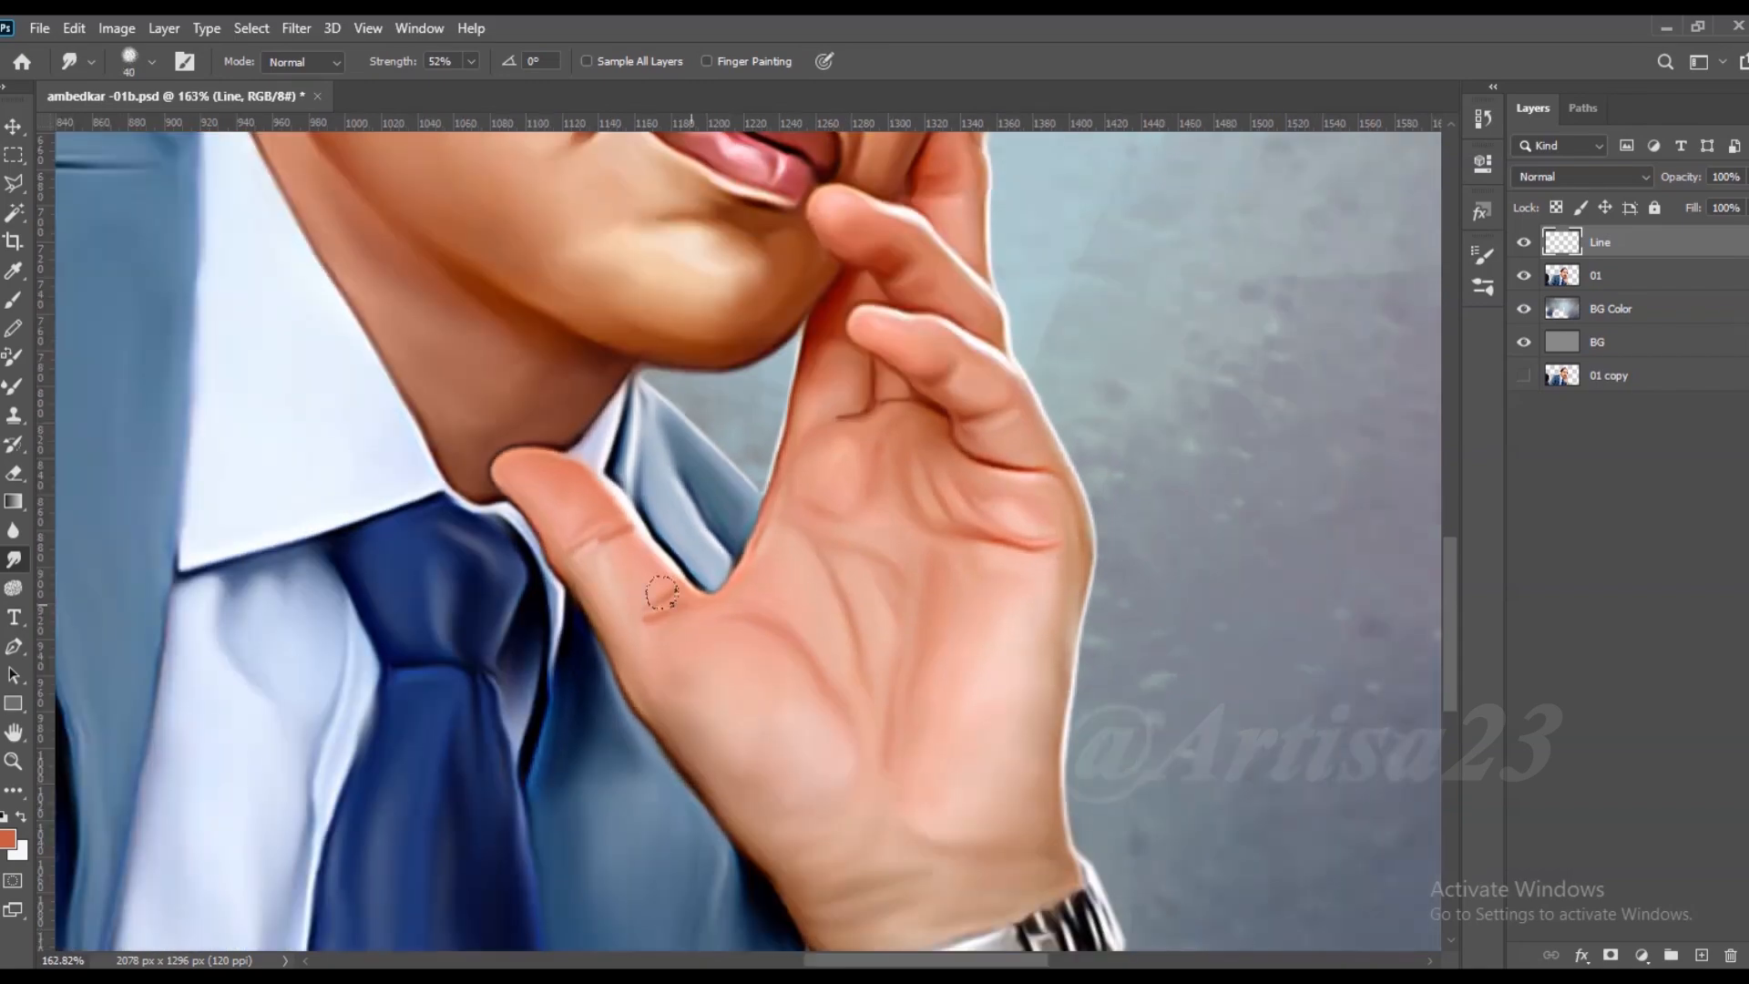
drag(659, 597, 678, 586)
scroll(806, 519, down, 3)
key(bracketright)
scroll(900, 543, down, 5)
drag(593, 654, 834, 632)
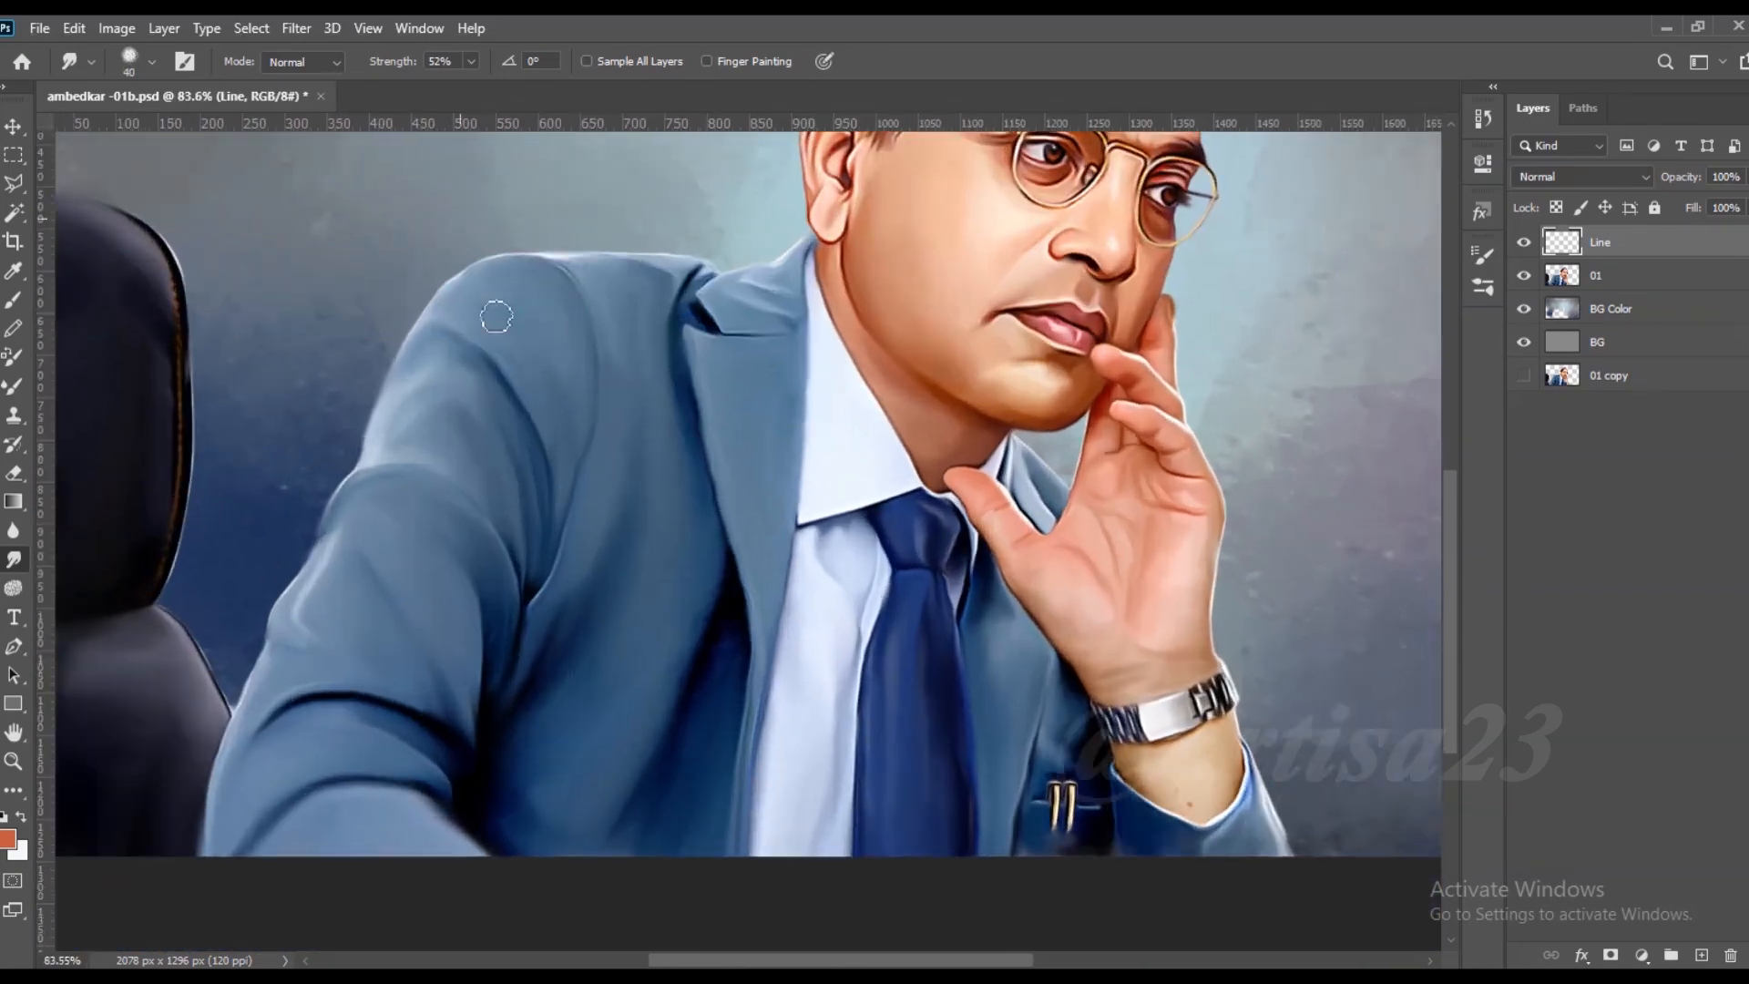
Step: Paint sampled jacket blues along the palm's lower edge down to the wrist with 6- and 10-pixel brushes
click(14, 301)
scroll(920, 592, up, 3)
scroll(1130, 680, up, 2)
alt+click(1092, 843)
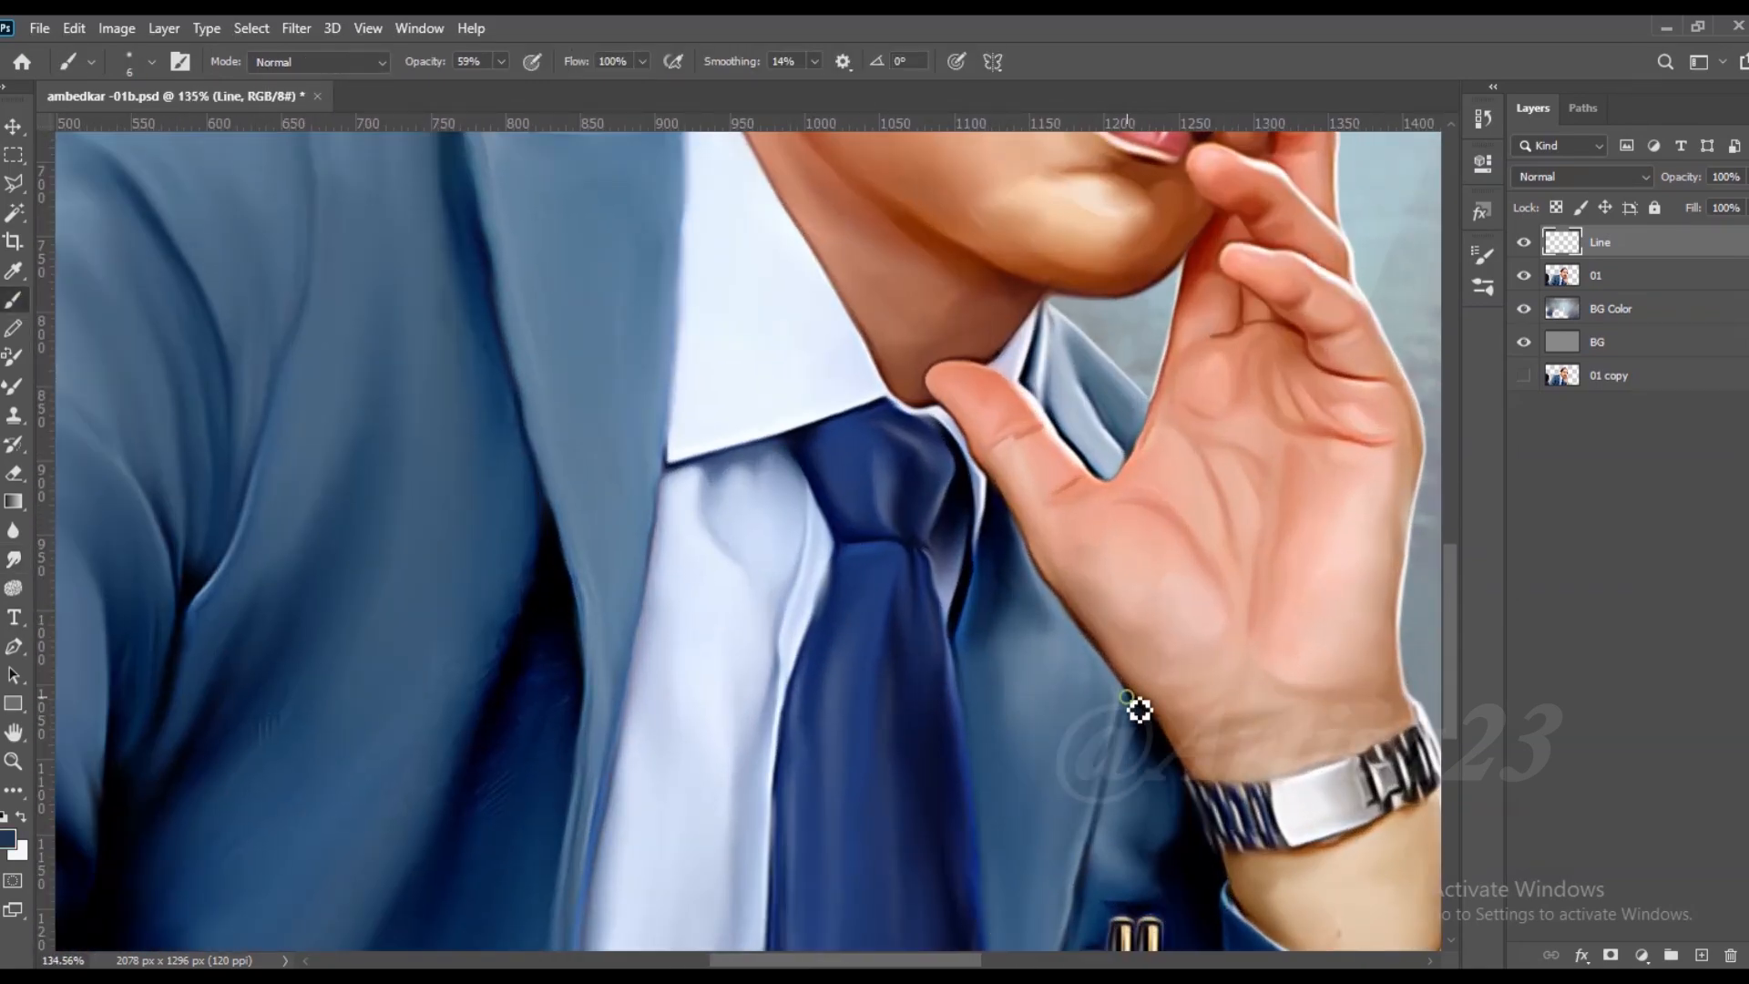
scroll(1047, 613, up, 3)
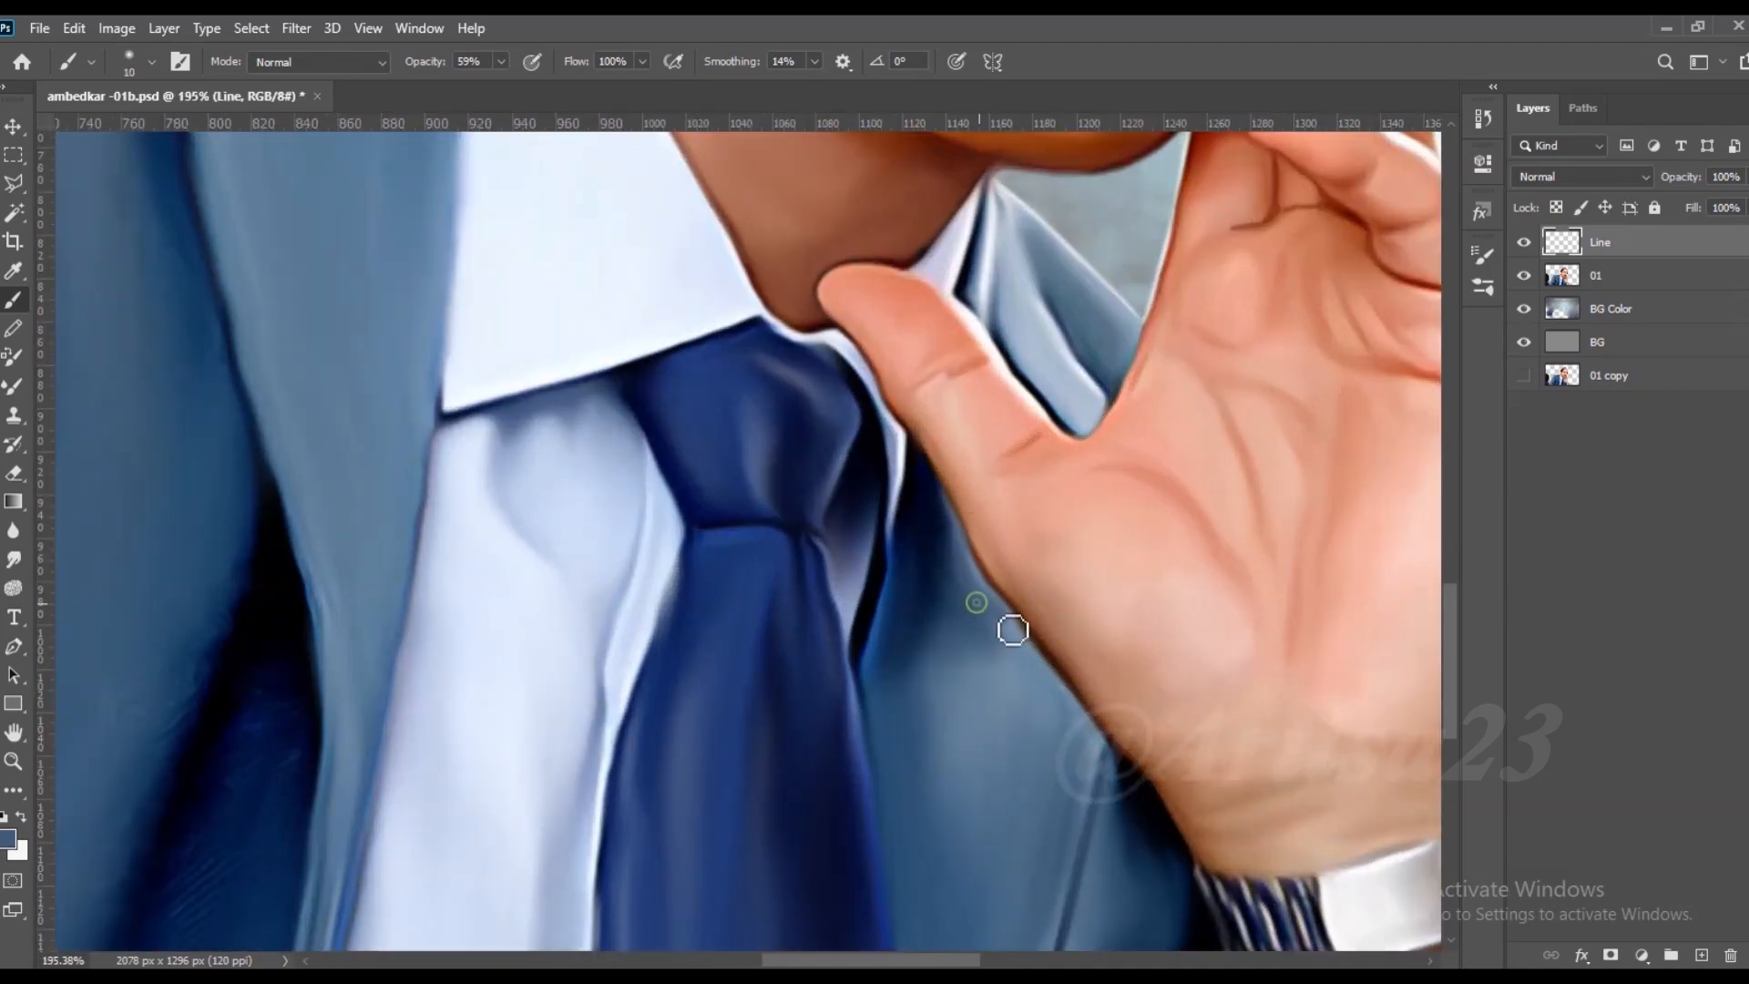
scroll(997, 581, down, 5)
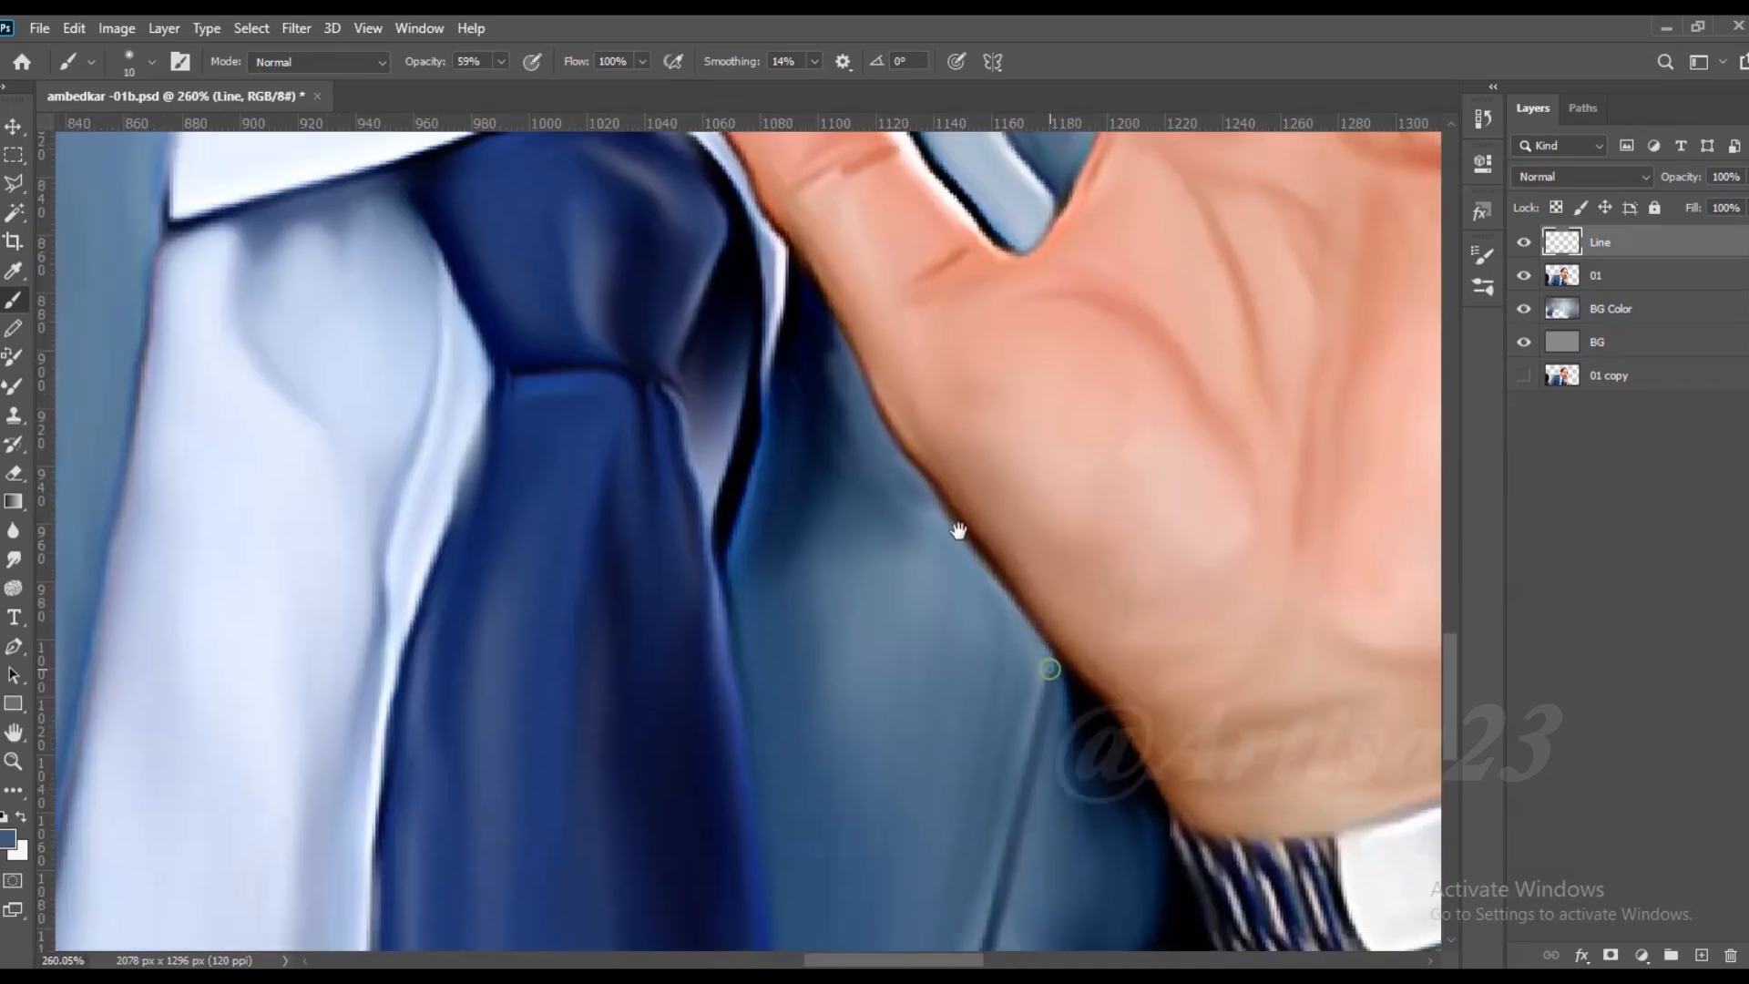
scroll(810, 342, up, 4)
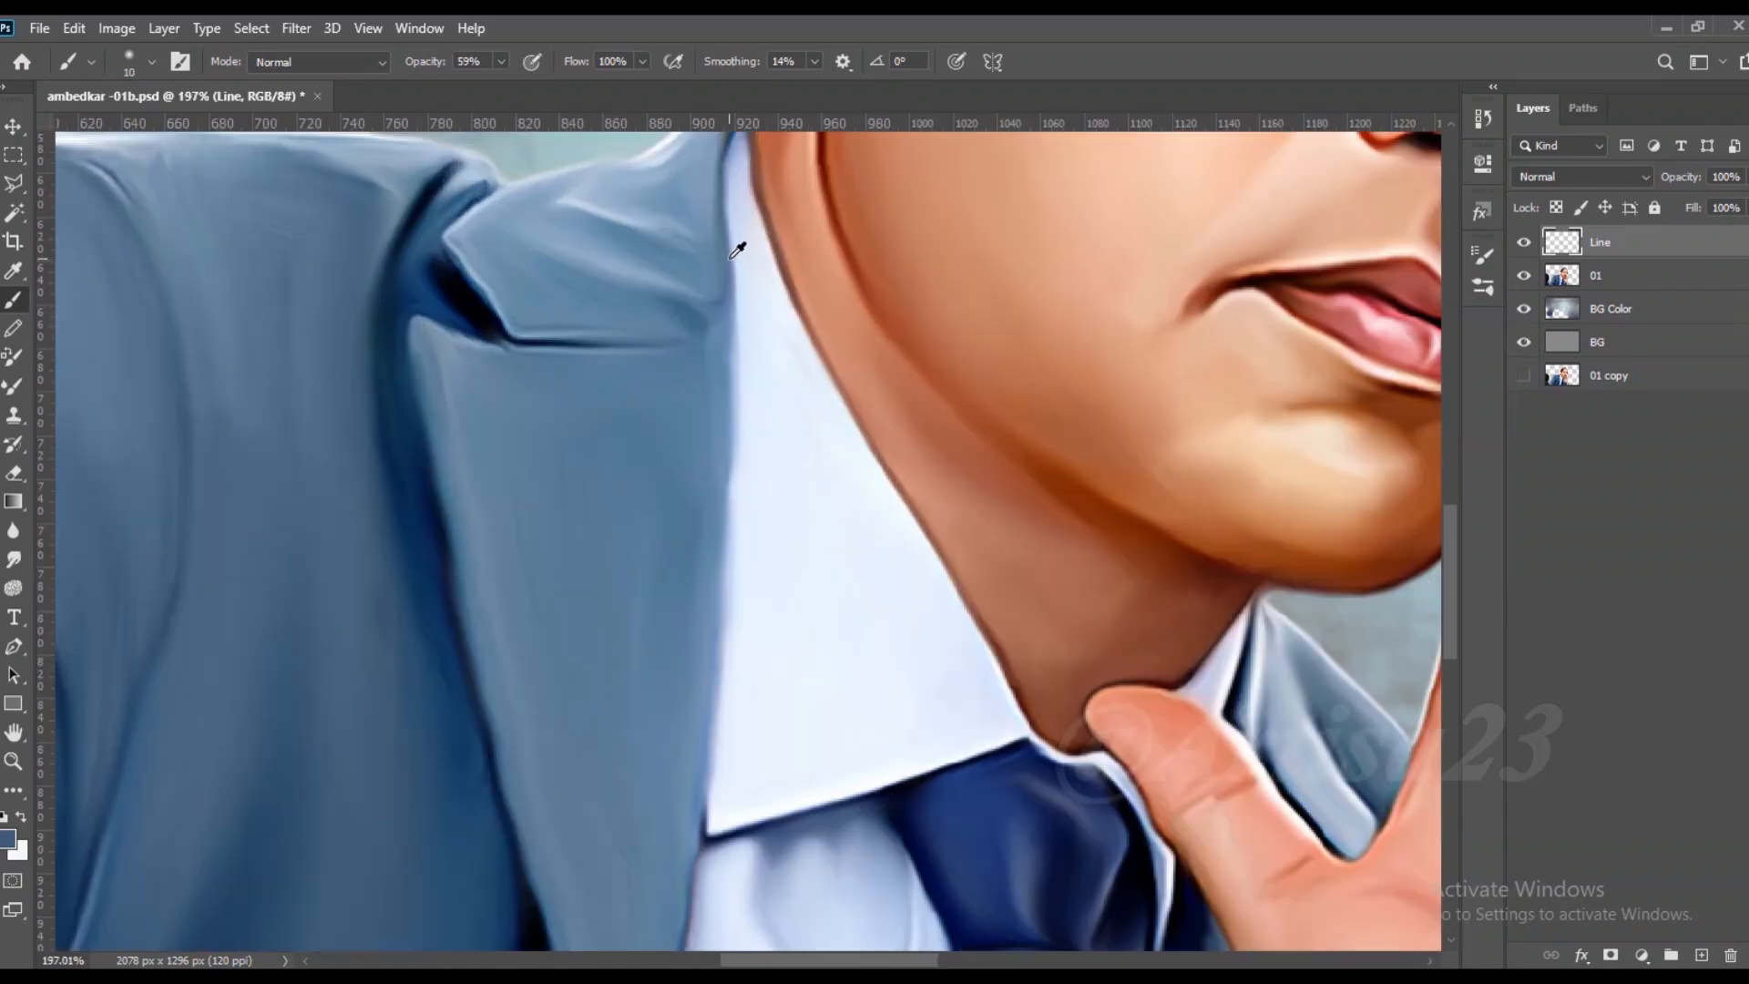
Step: Sharpen the jacket lapel's edge against the white collar with a sampled blue and a 5-pixel brush
drag(746, 300, 747, 529)
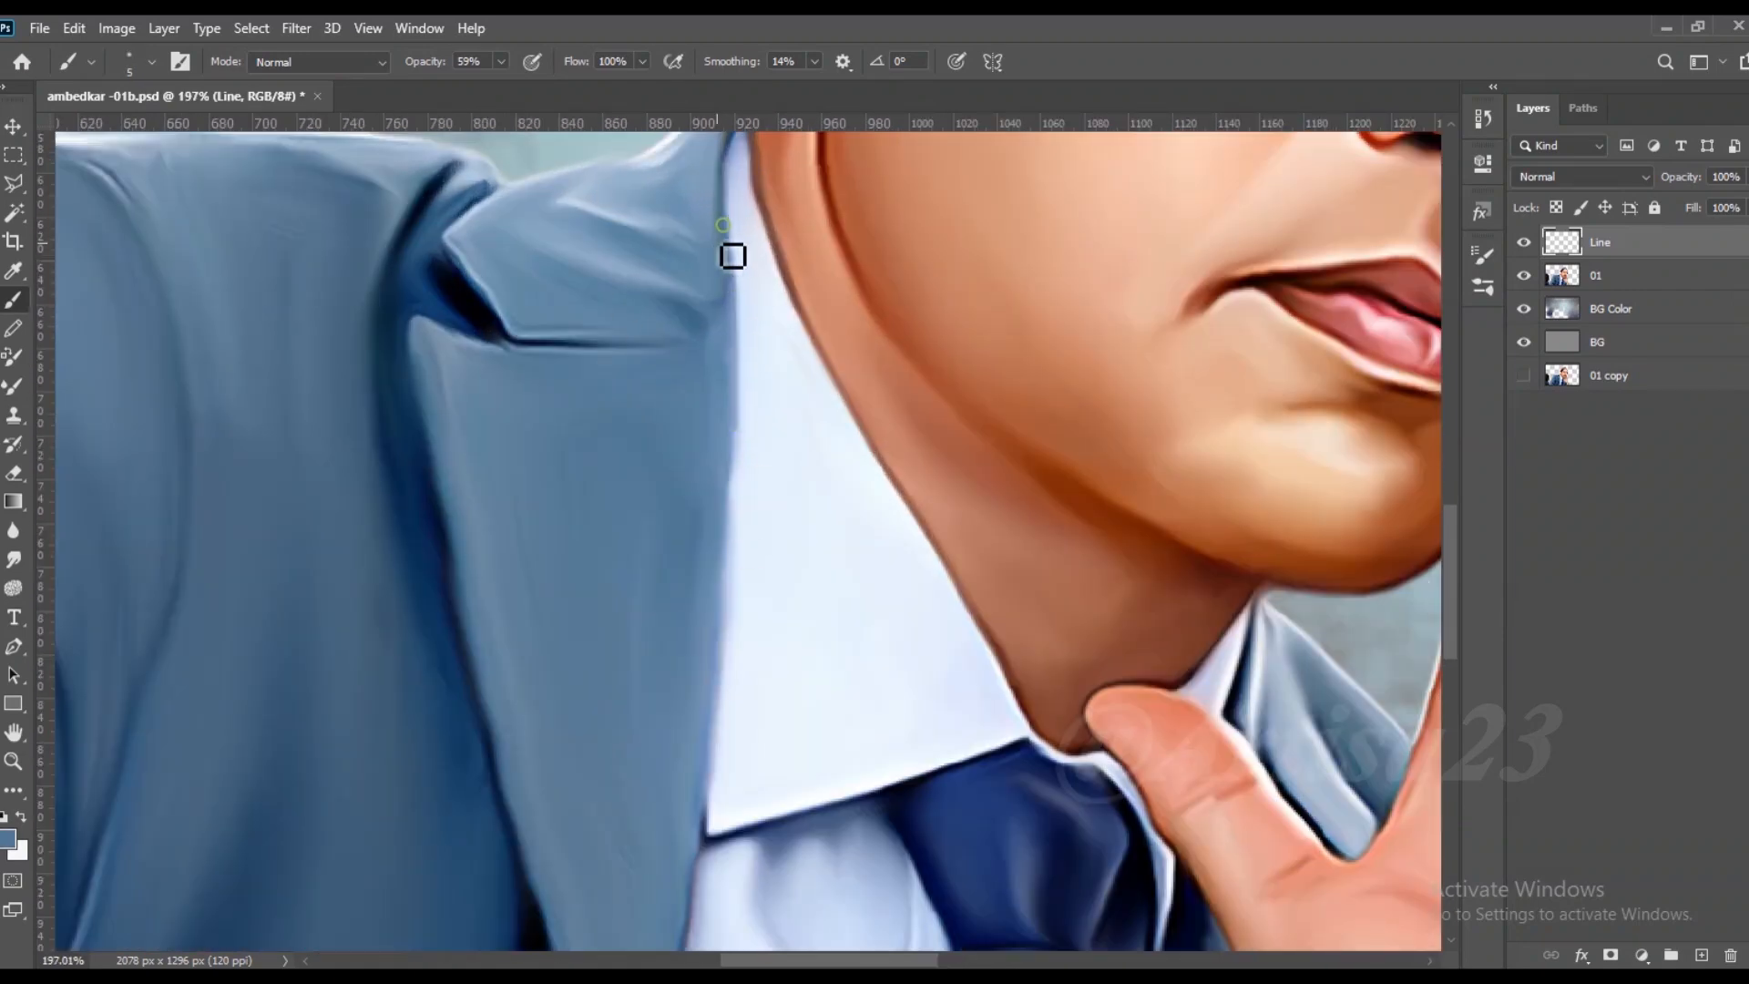
mouse_move(748, 368)
mouse_down()
mouse_move(748, 573)
mouse_move(710, 839)
mouse_up()
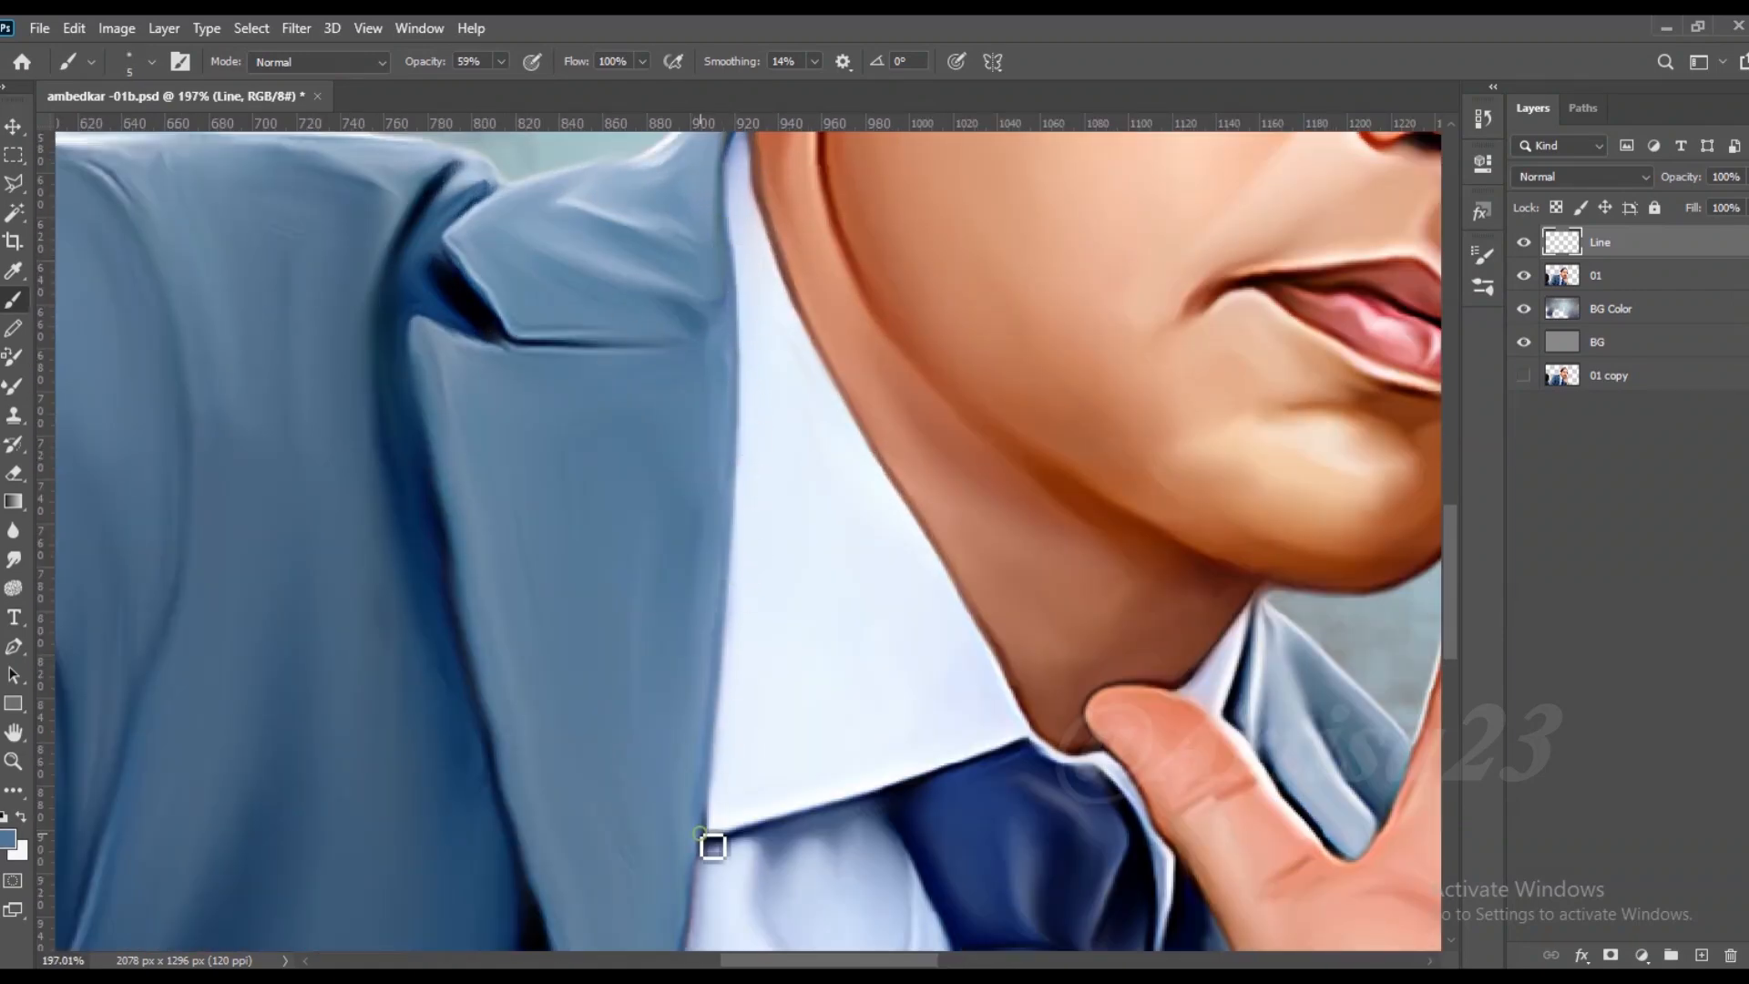
scroll(792, 419, down, 5)
Step: Paint dark blue fold strokes across the jacket's upper sleeve, armpit and chest with a 6-pixel brush
scroll(528, 609, up, 3)
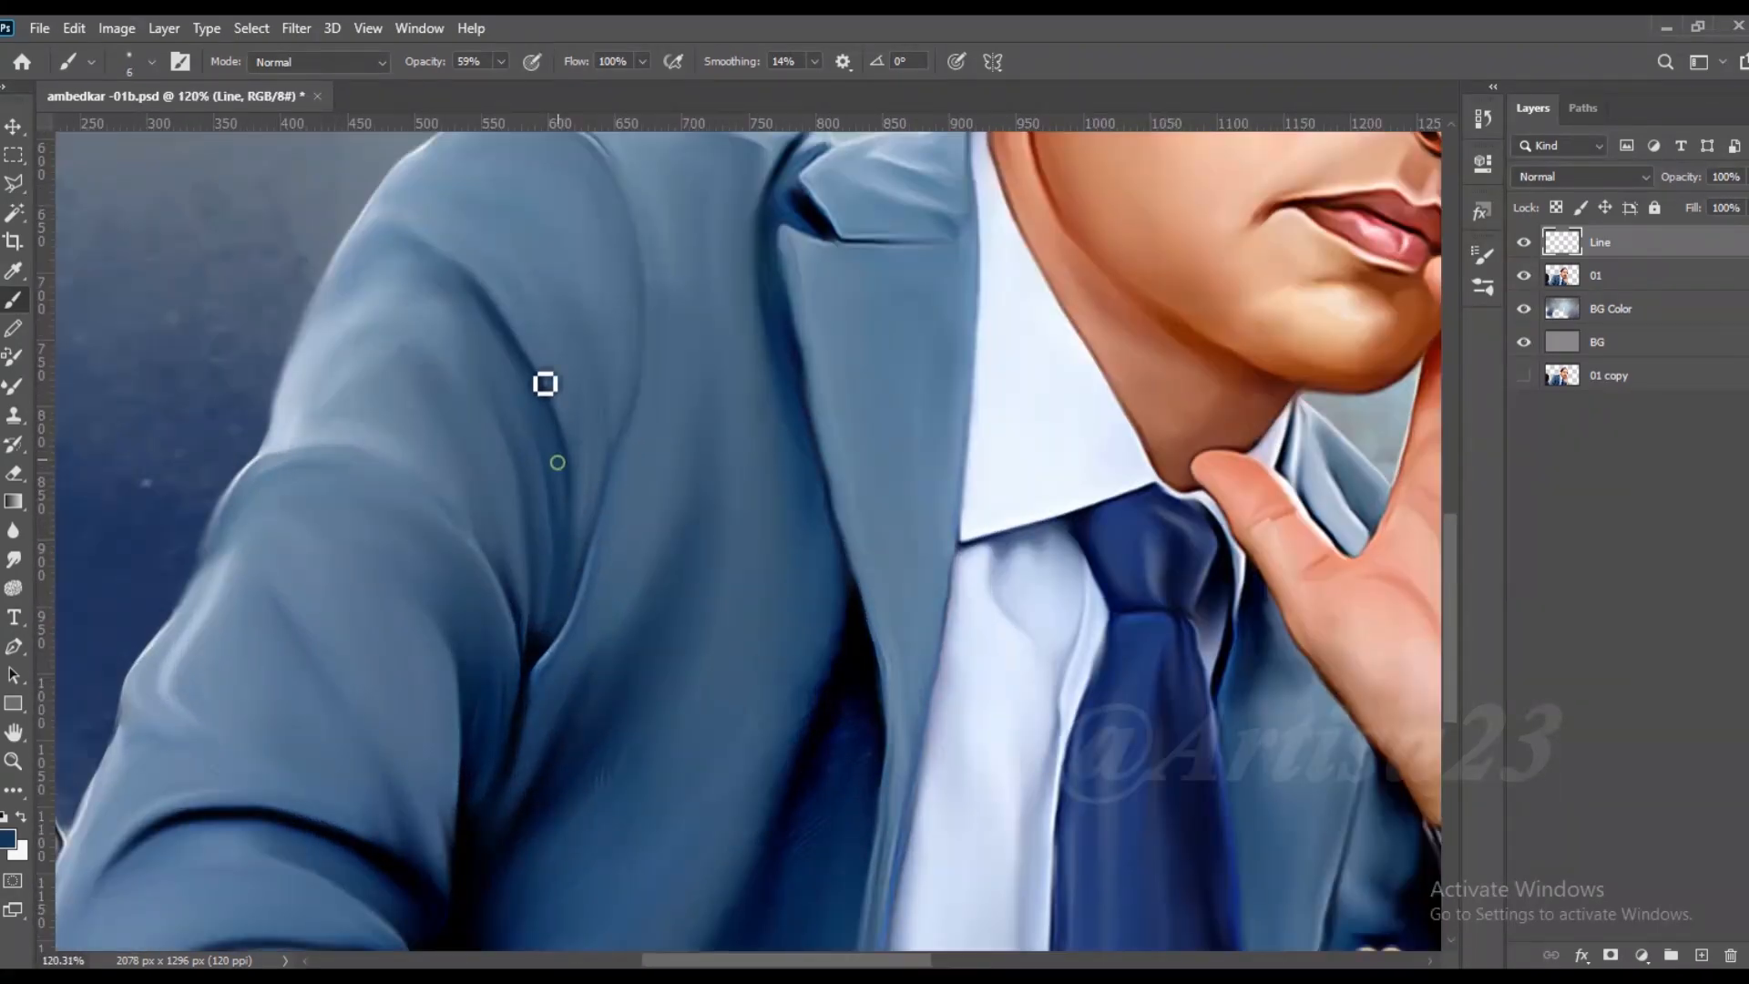
scroll(617, 609, down, 1)
drag(458, 449, 563, 578)
drag(484, 365, 563, 535)
drag(525, 655, 606, 547)
drag(440, 502, 533, 641)
mouse_move(405, 541)
mouse_down()
mouse_move(492, 657)
mouse_move(453, 621)
mouse_up()
mouse_move(419, 594)
mouse_down()
mouse_move(550, 609)
mouse_move(558, 656)
mouse_up()
scroll(628, 619, down, 2)
drag(836, 463, 755, 641)
drag(764, 466, 735, 617)
Step: Smudge the jacket fold strokes into the fabric with an 80-pixel tip at 52% strength and save the document
click(14, 560)
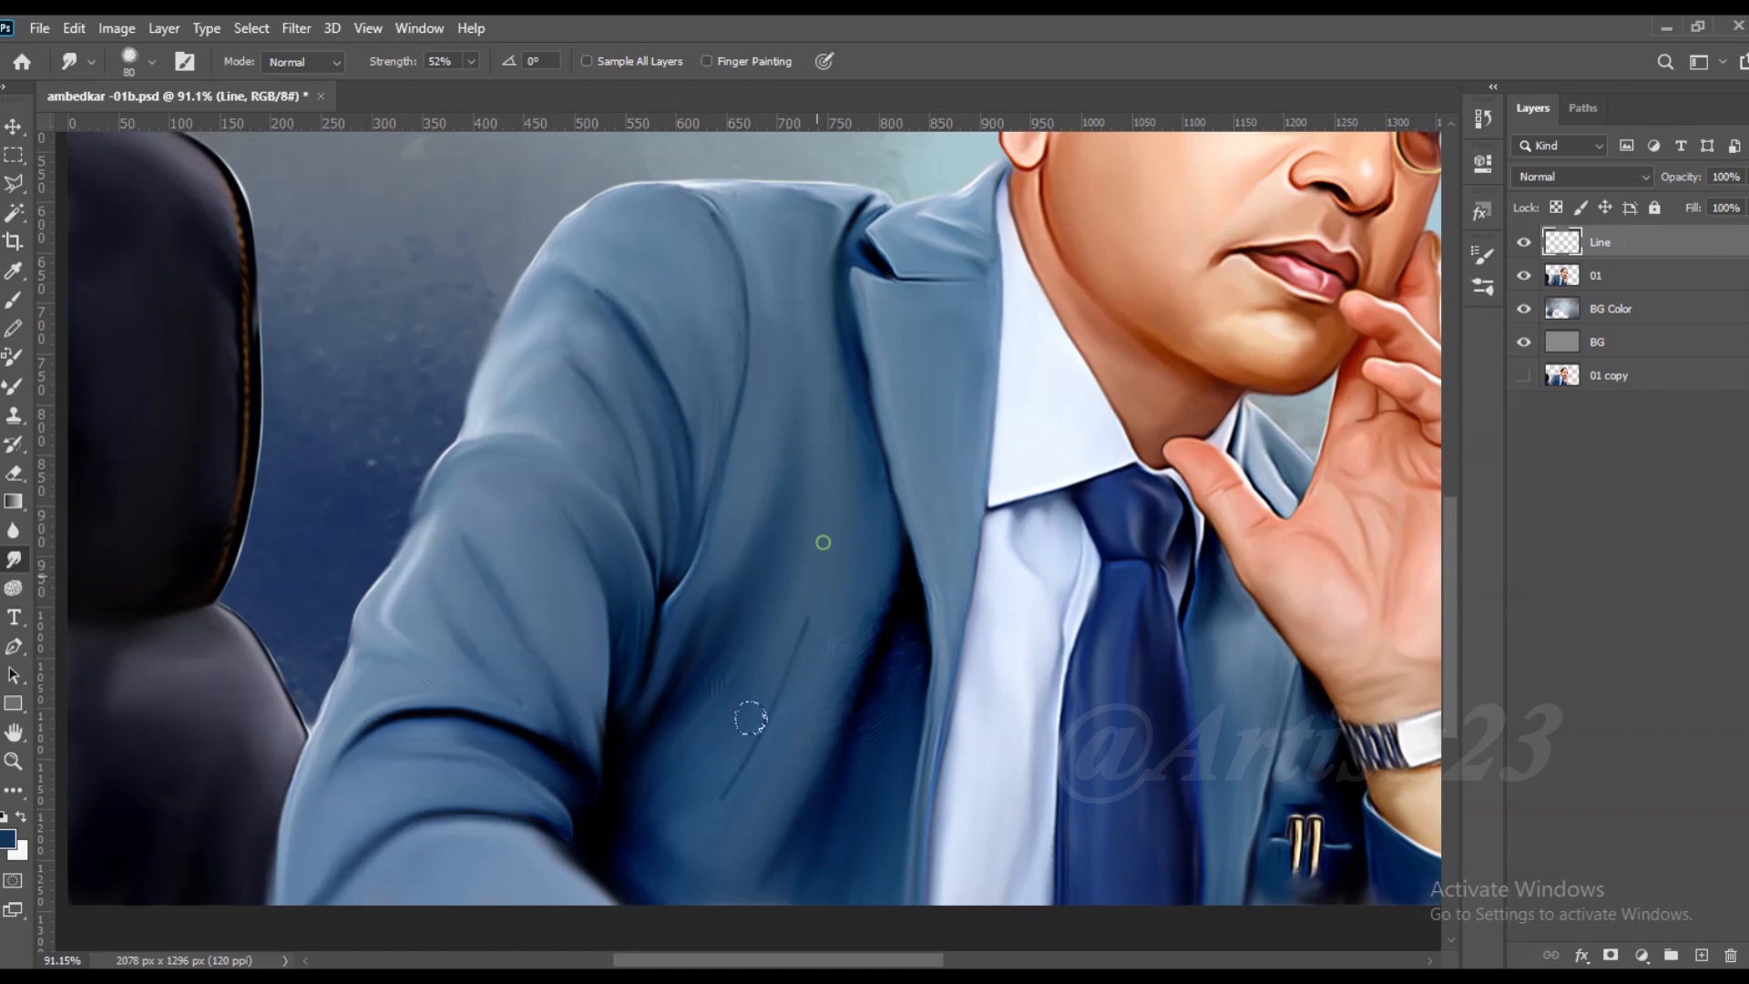
scroll(817, 539, down, 2)
scroll(638, 447, down, 3)
scroll(747, 483, up, 2)
scroll(820, 510, down, 3)
key(ctrl+s)
Step: Clean up the temple hairline and sideburn edge with sampled skin tones using a 6-pixel brush at 59% opacity
scroll(788, 396, up, 5)
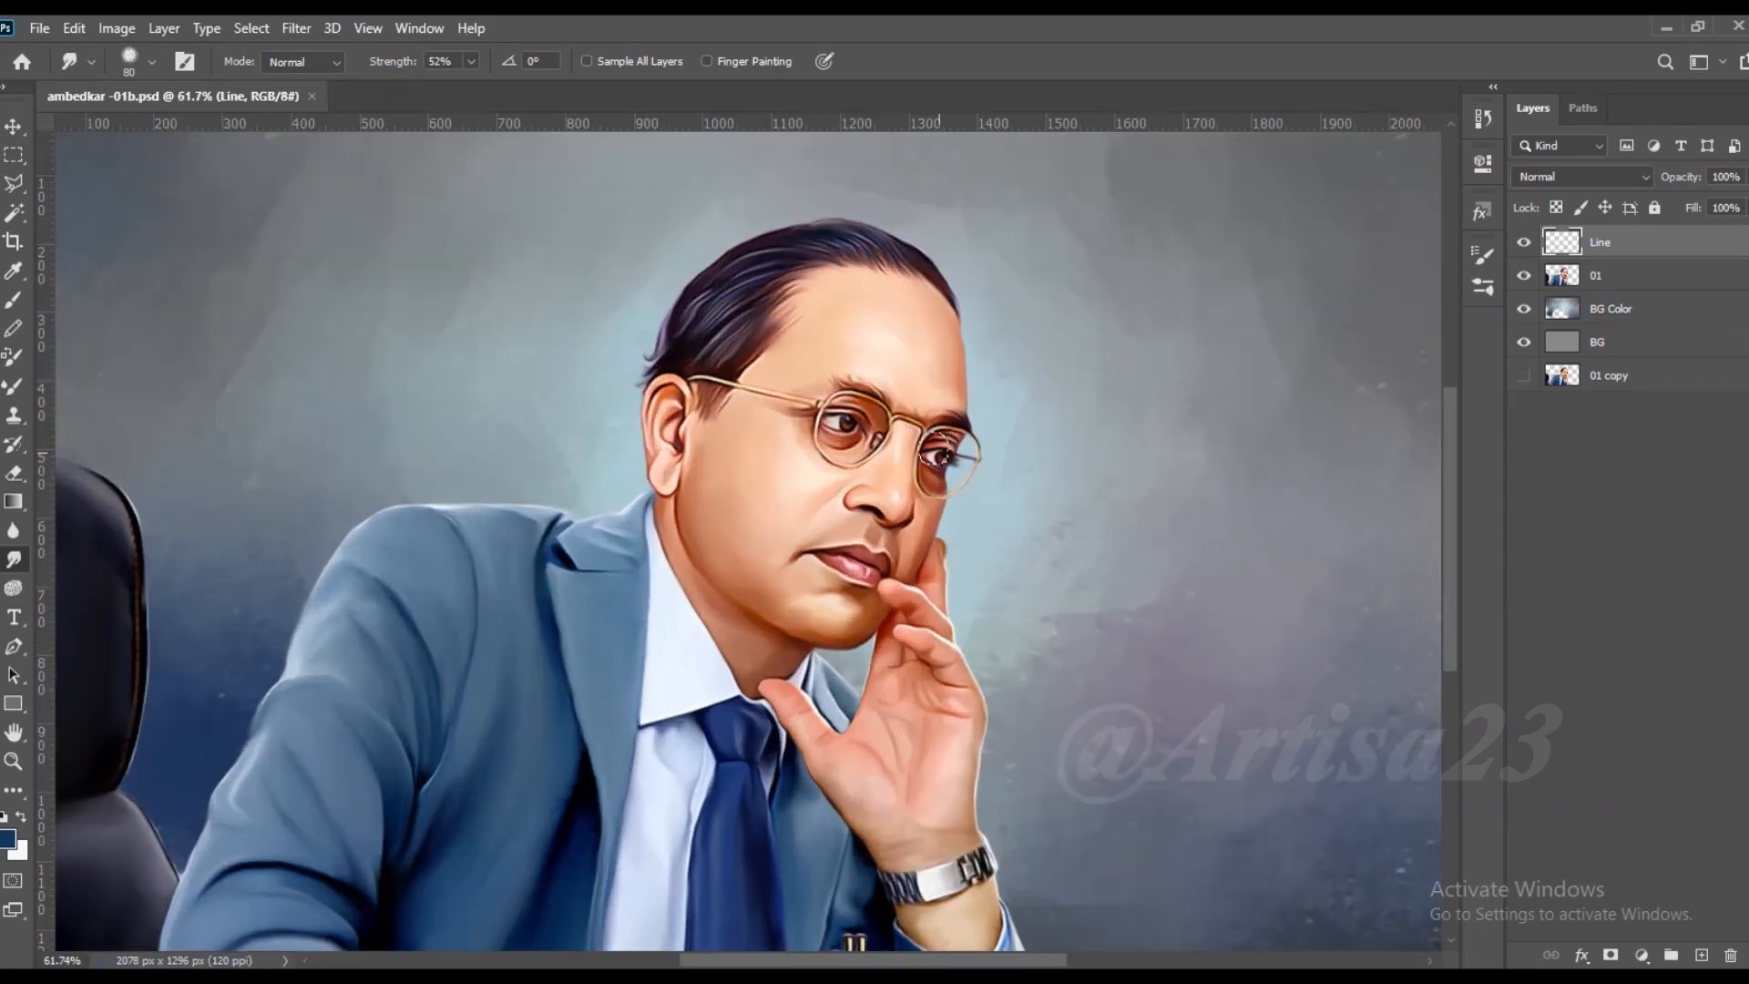
key(b)
scroll(720, 429, up, 4)
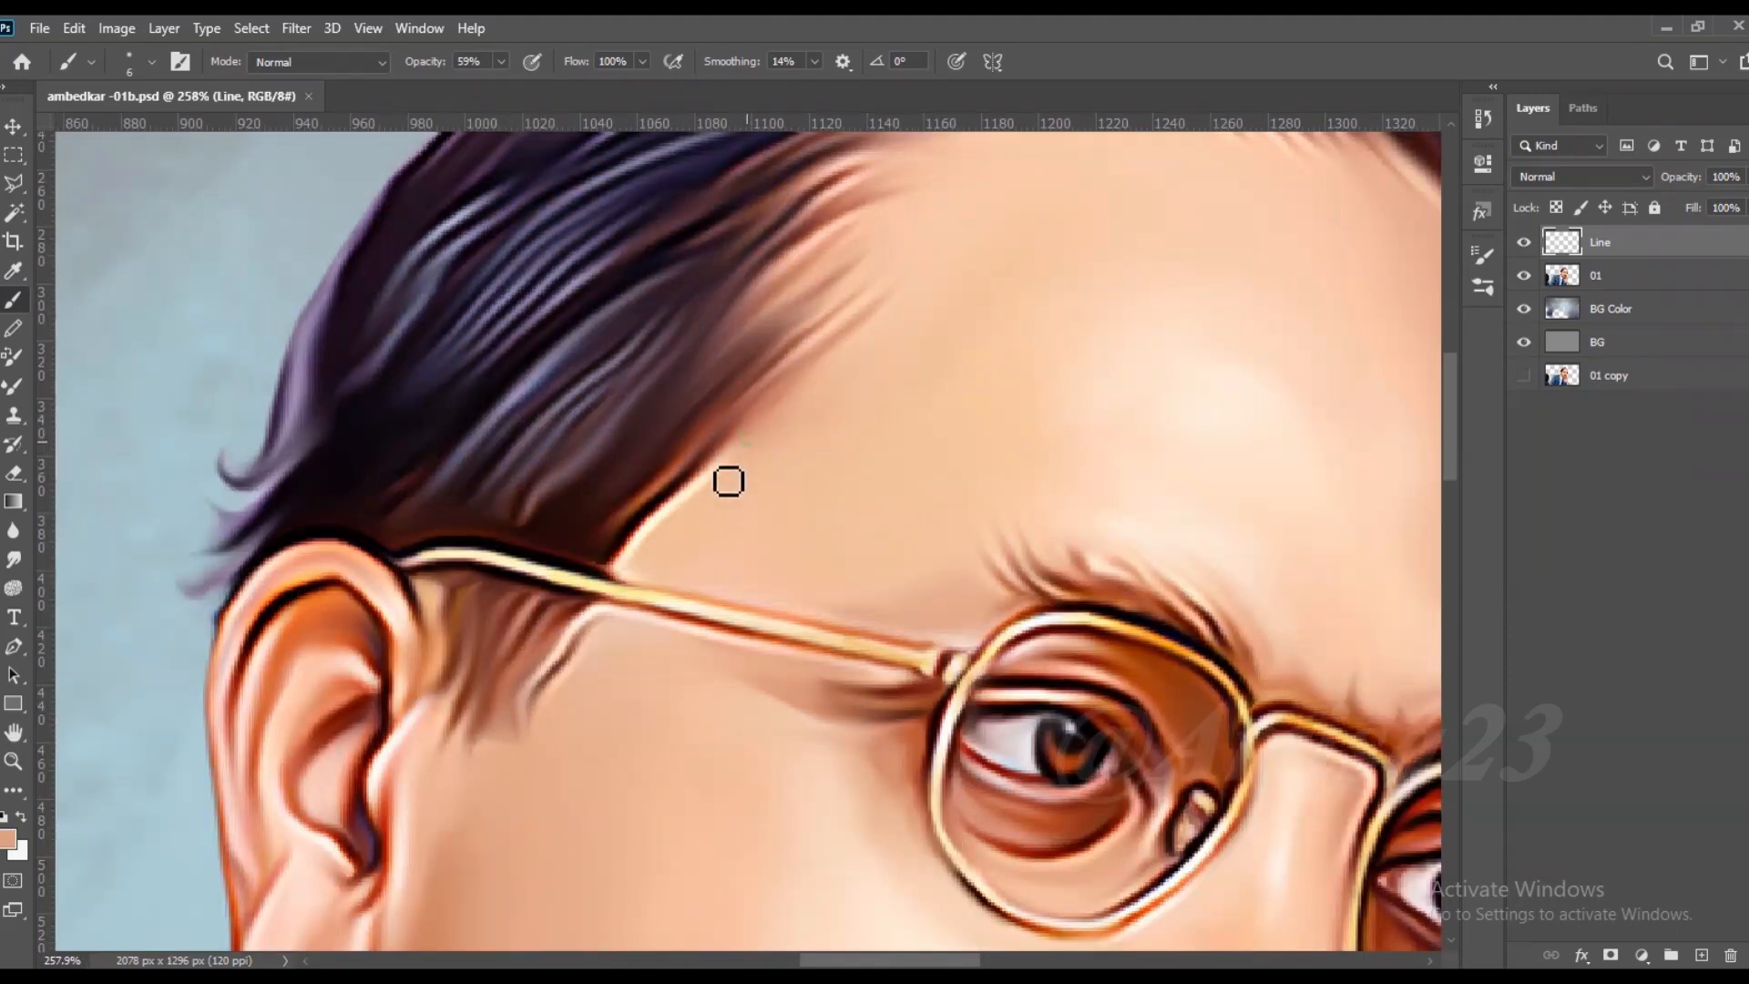
alt+click(780, 412)
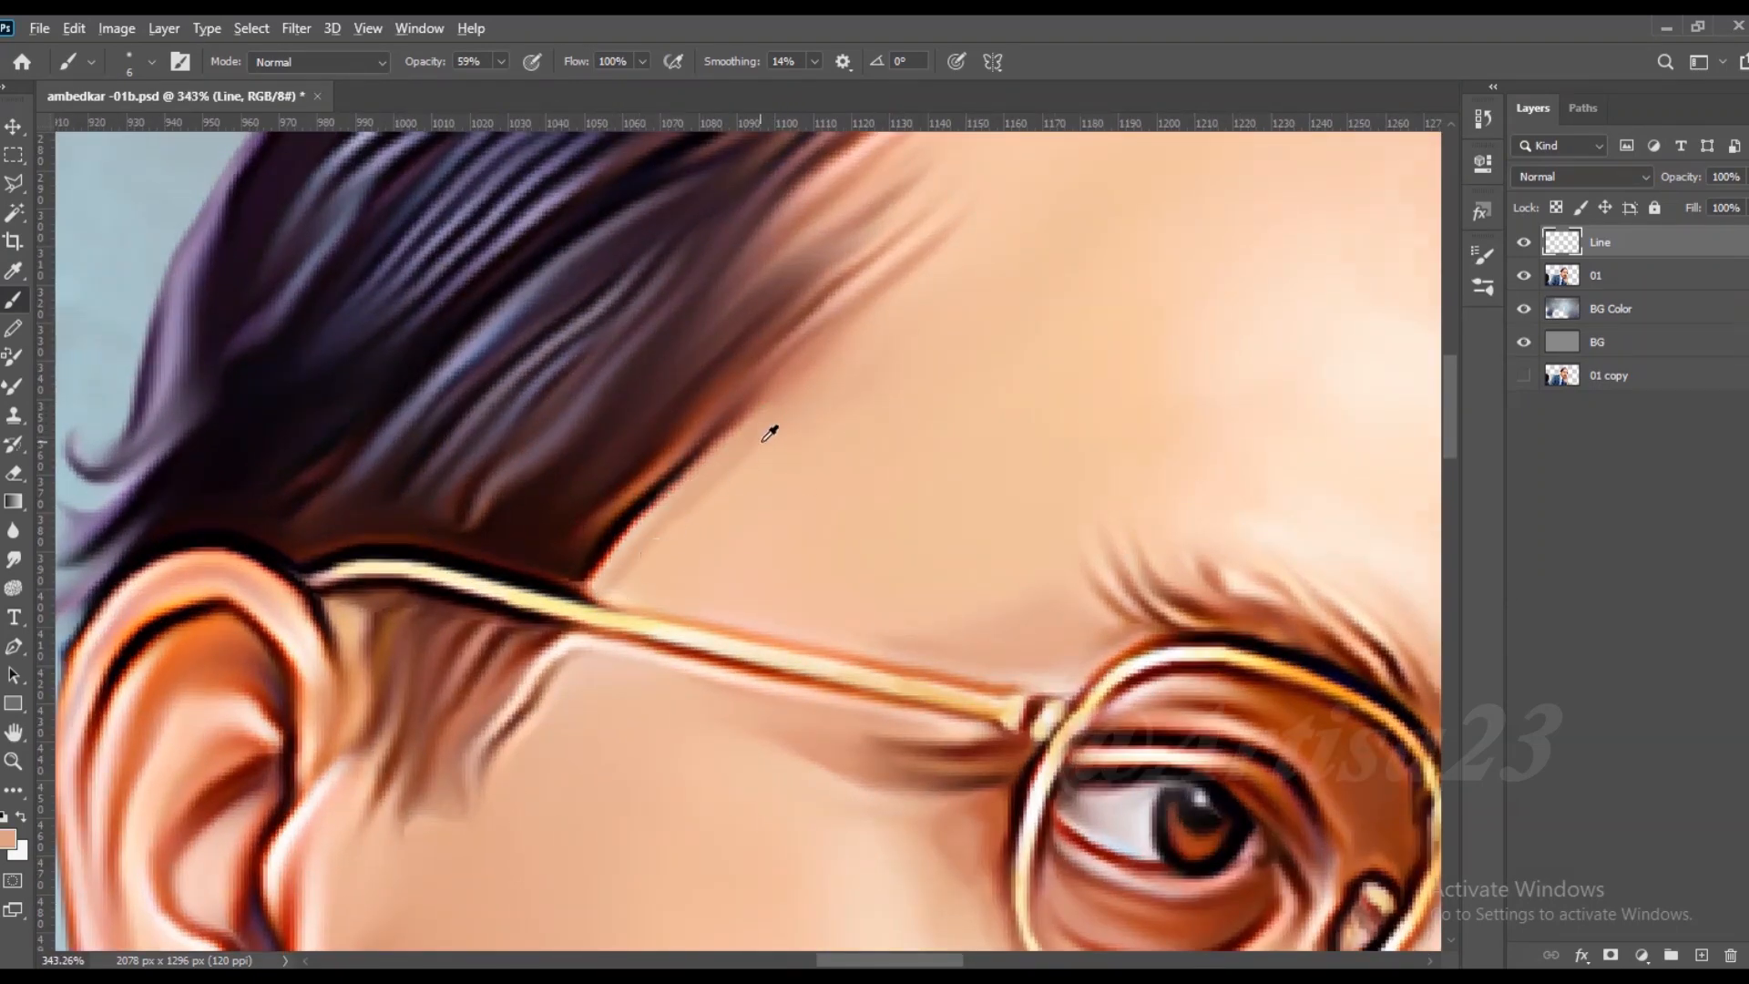
scroll(585, 605, up, 1)
alt+click(778, 386)
scroll(571, 612, down, 2)
alt+click(565, 685)
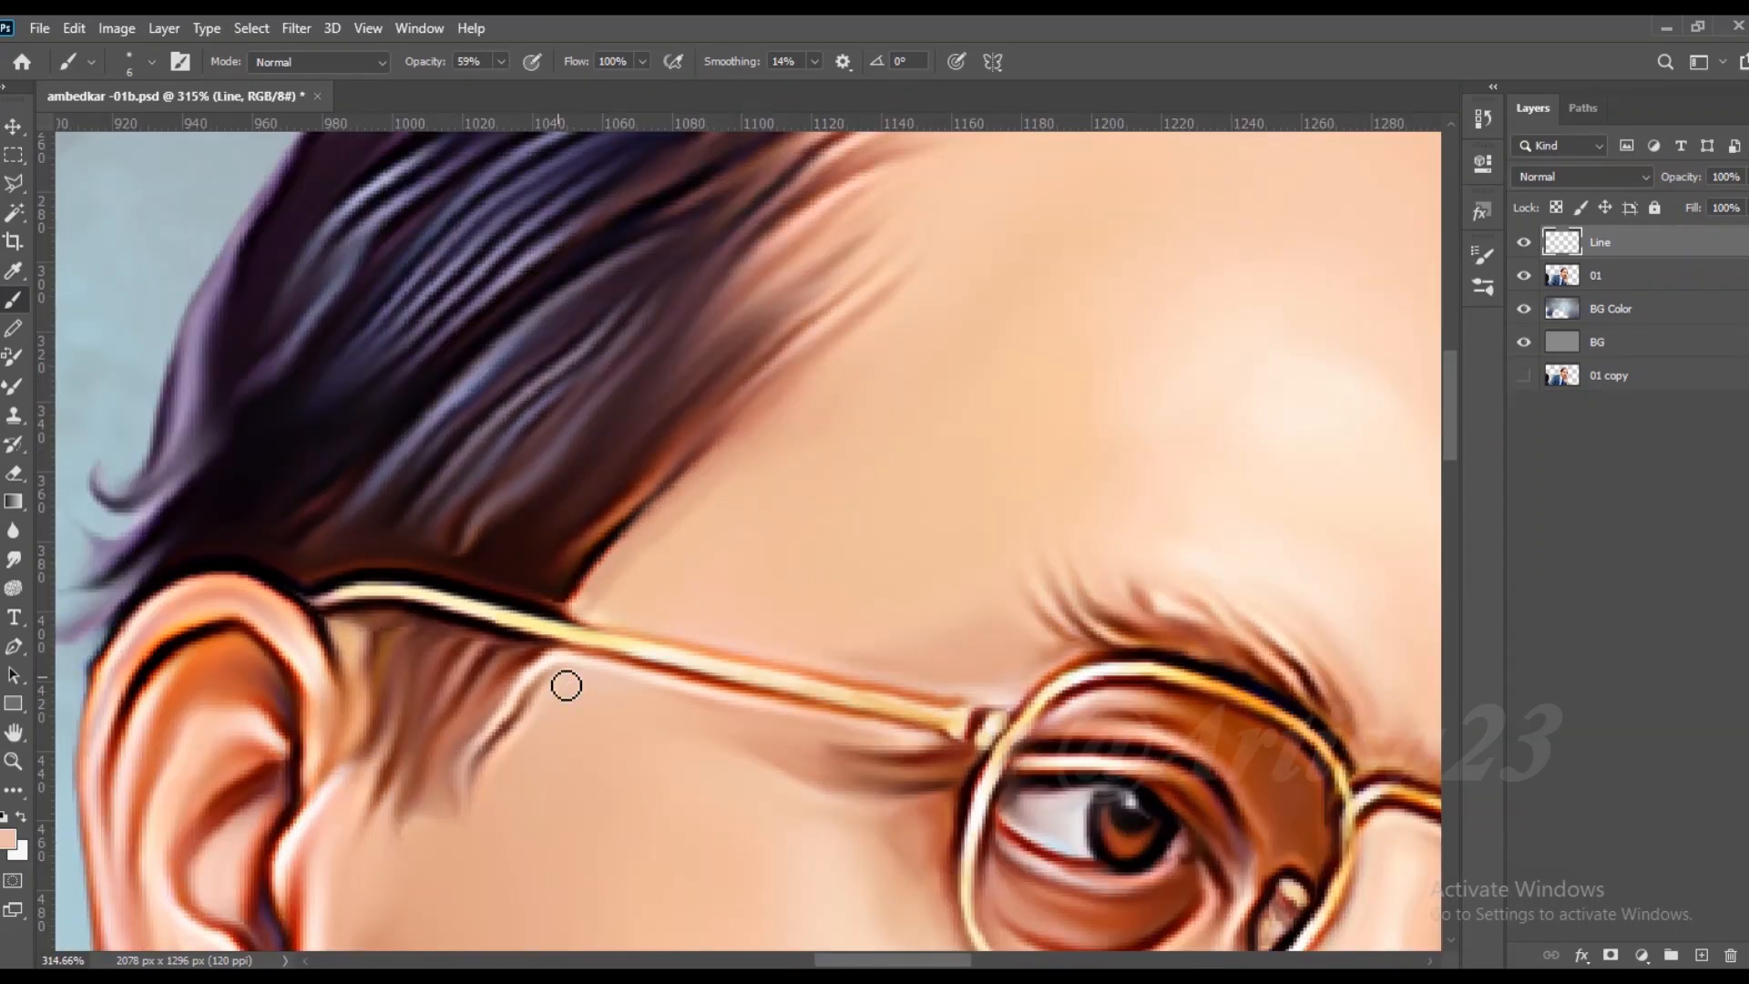
alt+click(492, 759)
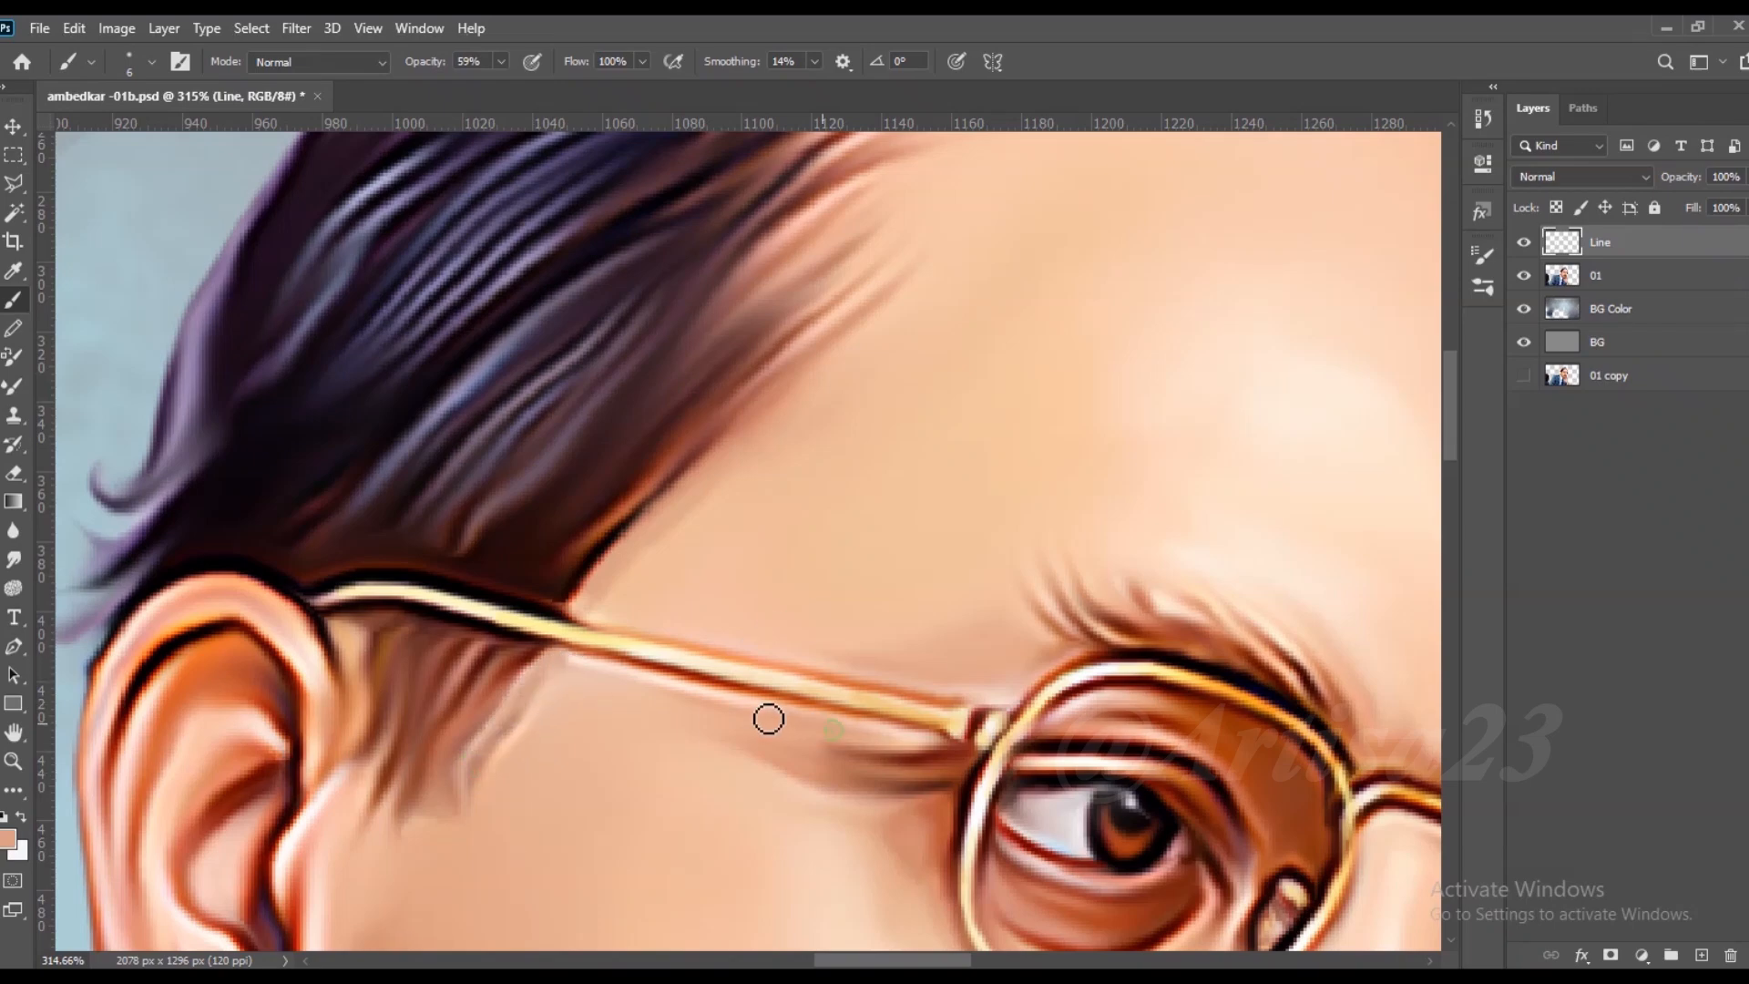
Step: Paint sampled skin tone below the glasses arm beside the eye and smudge it with a 35-pixel tip
scroll(820, 711, down, 4)
scroll(738, 670, up, 2)
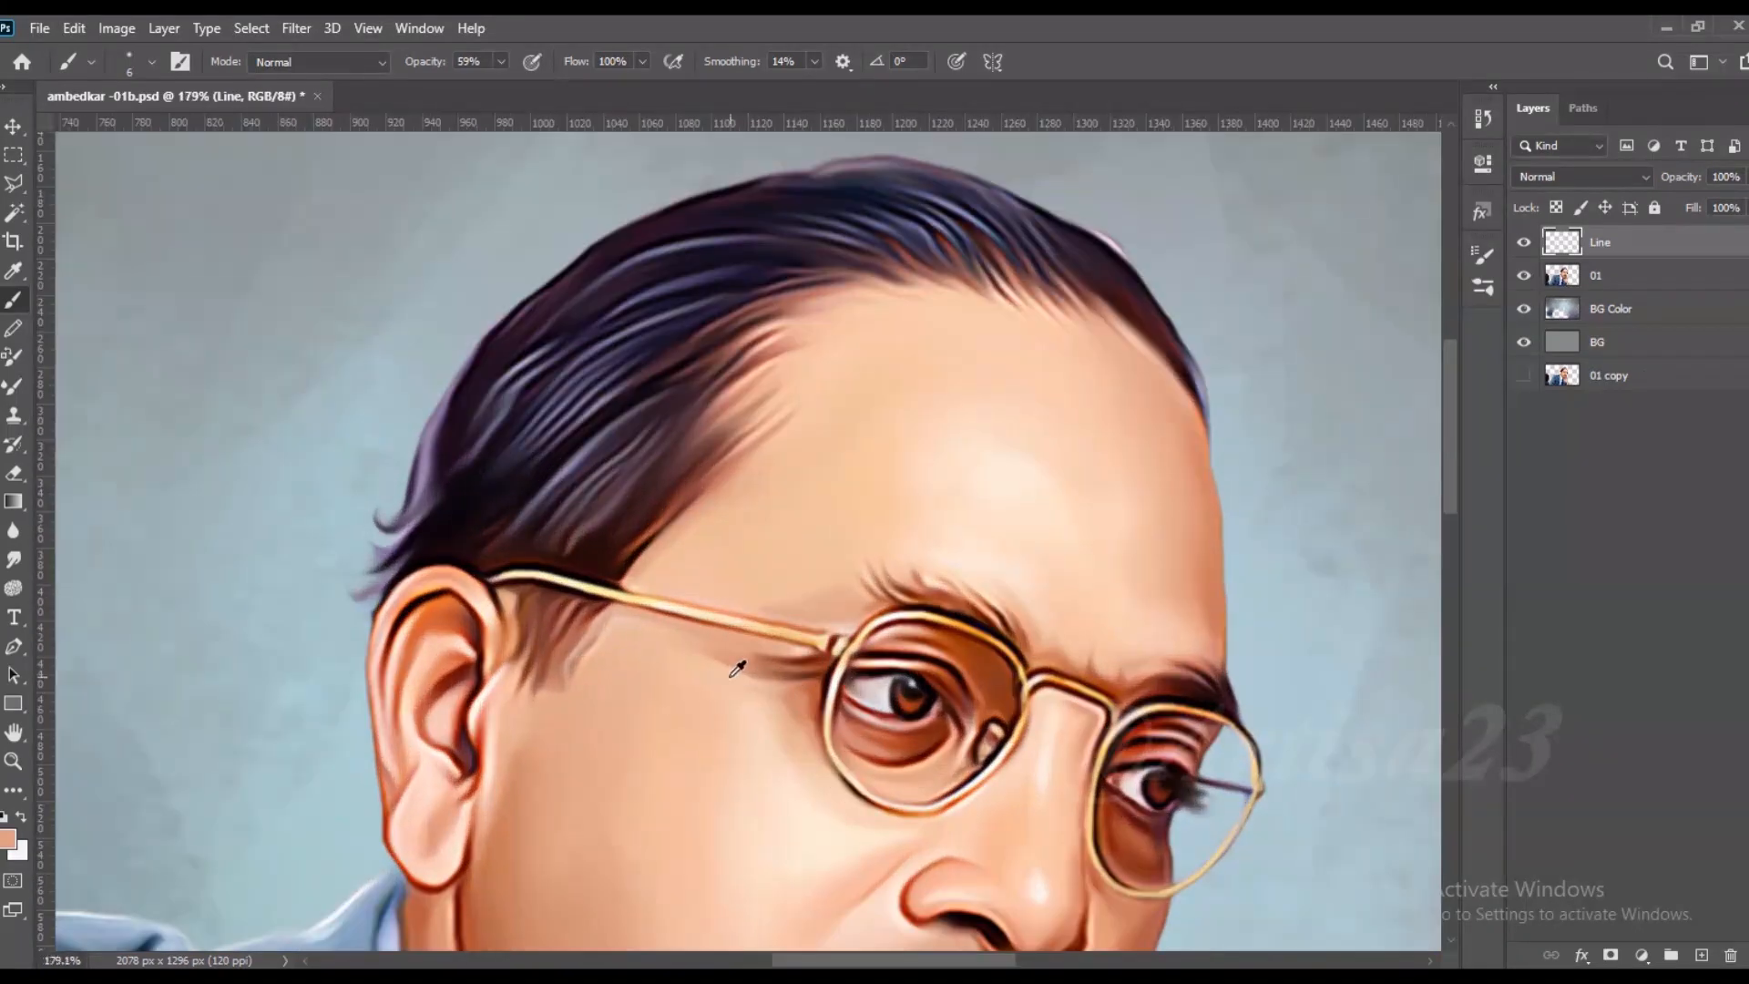
scroll(739, 670, up, 2)
alt+click(722, 672)
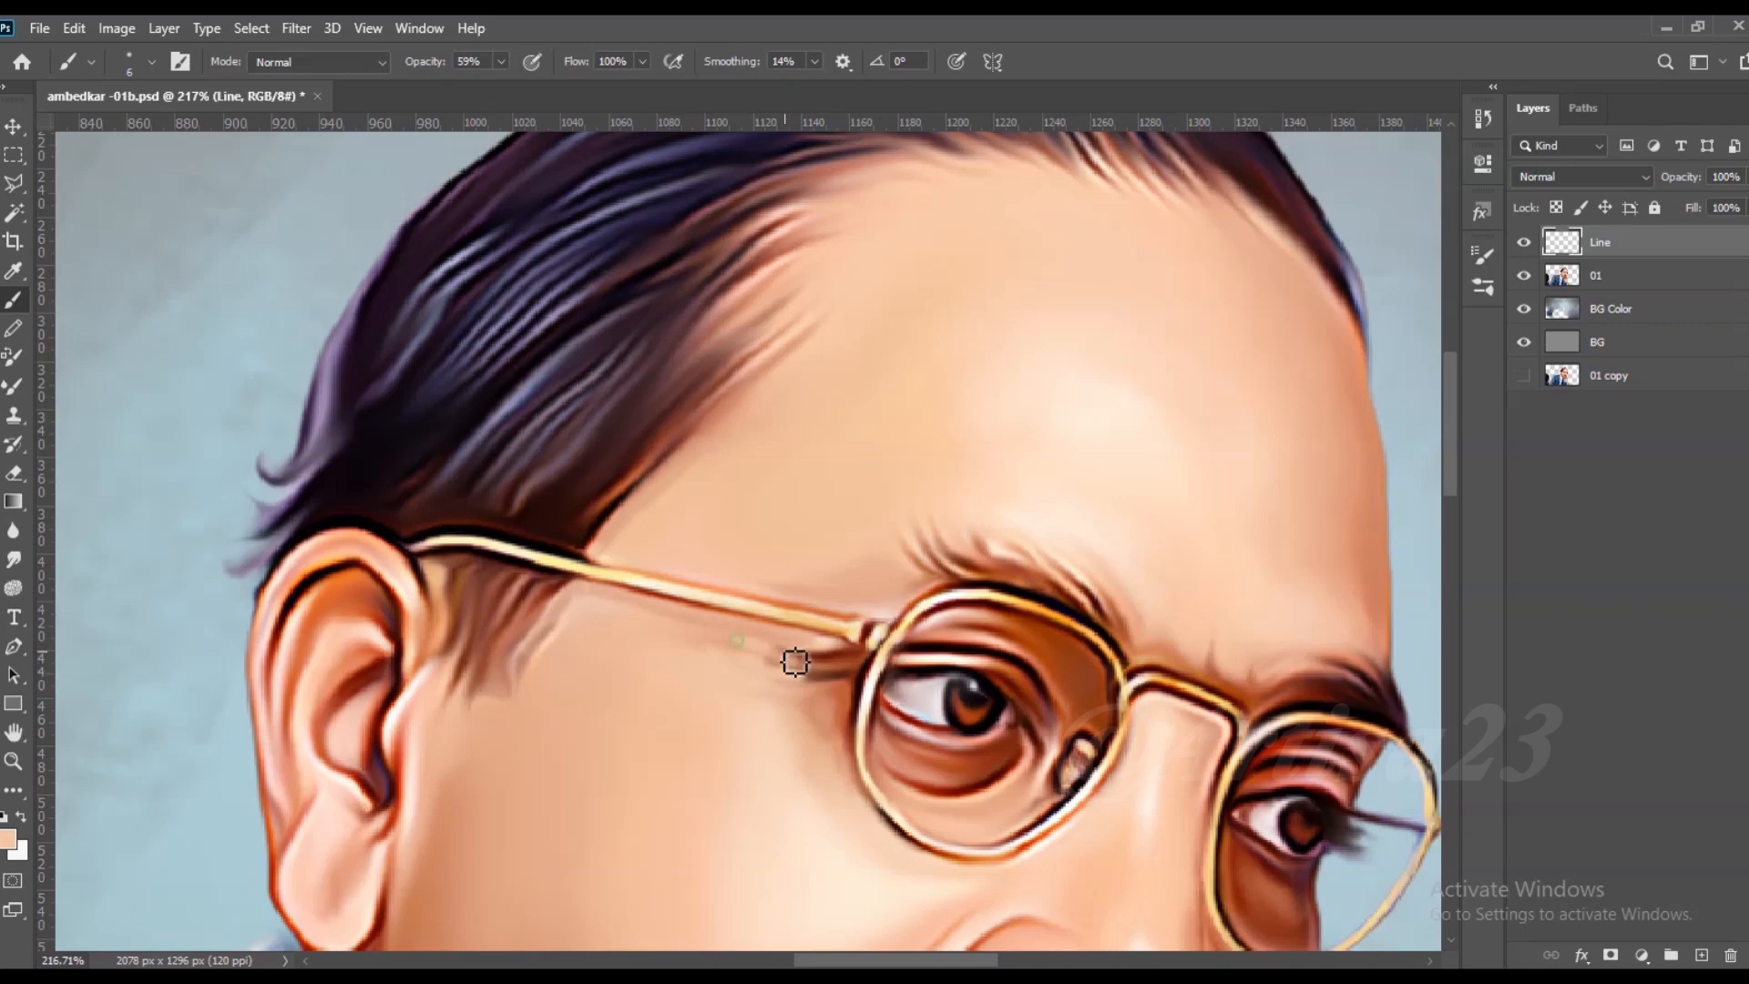
click(13, 560)
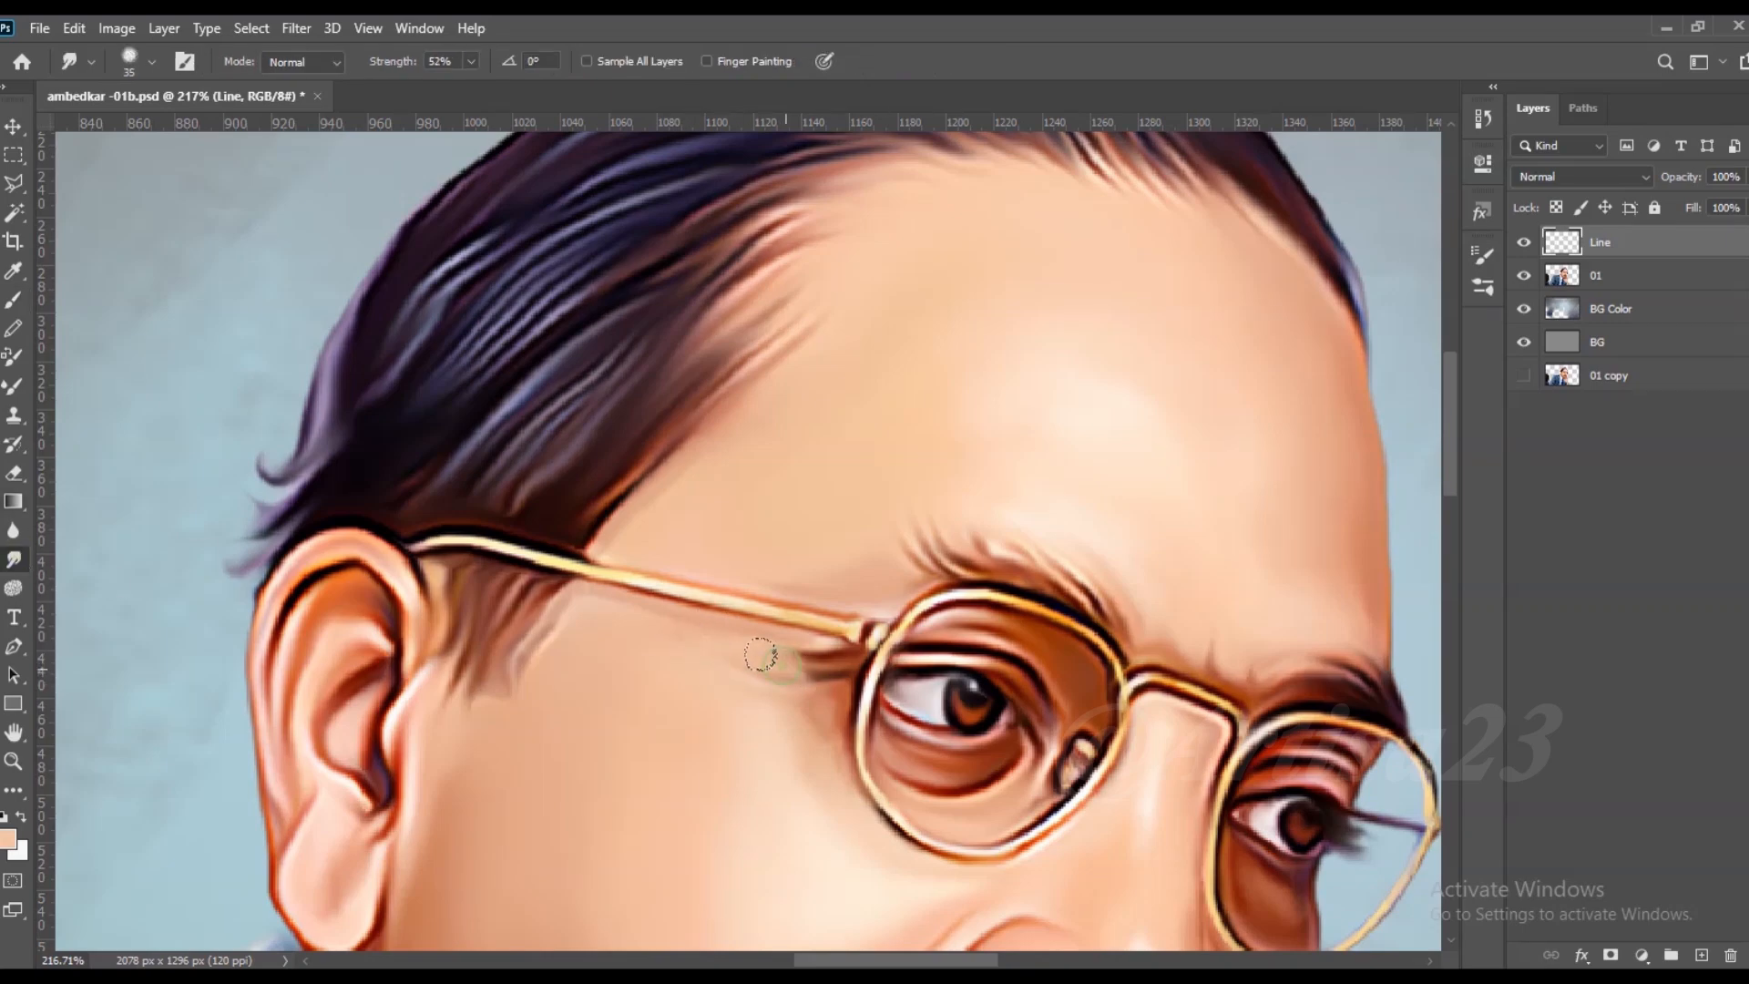
scroll(737, 584, down, 2)
scroll(706, 617, down, 5)
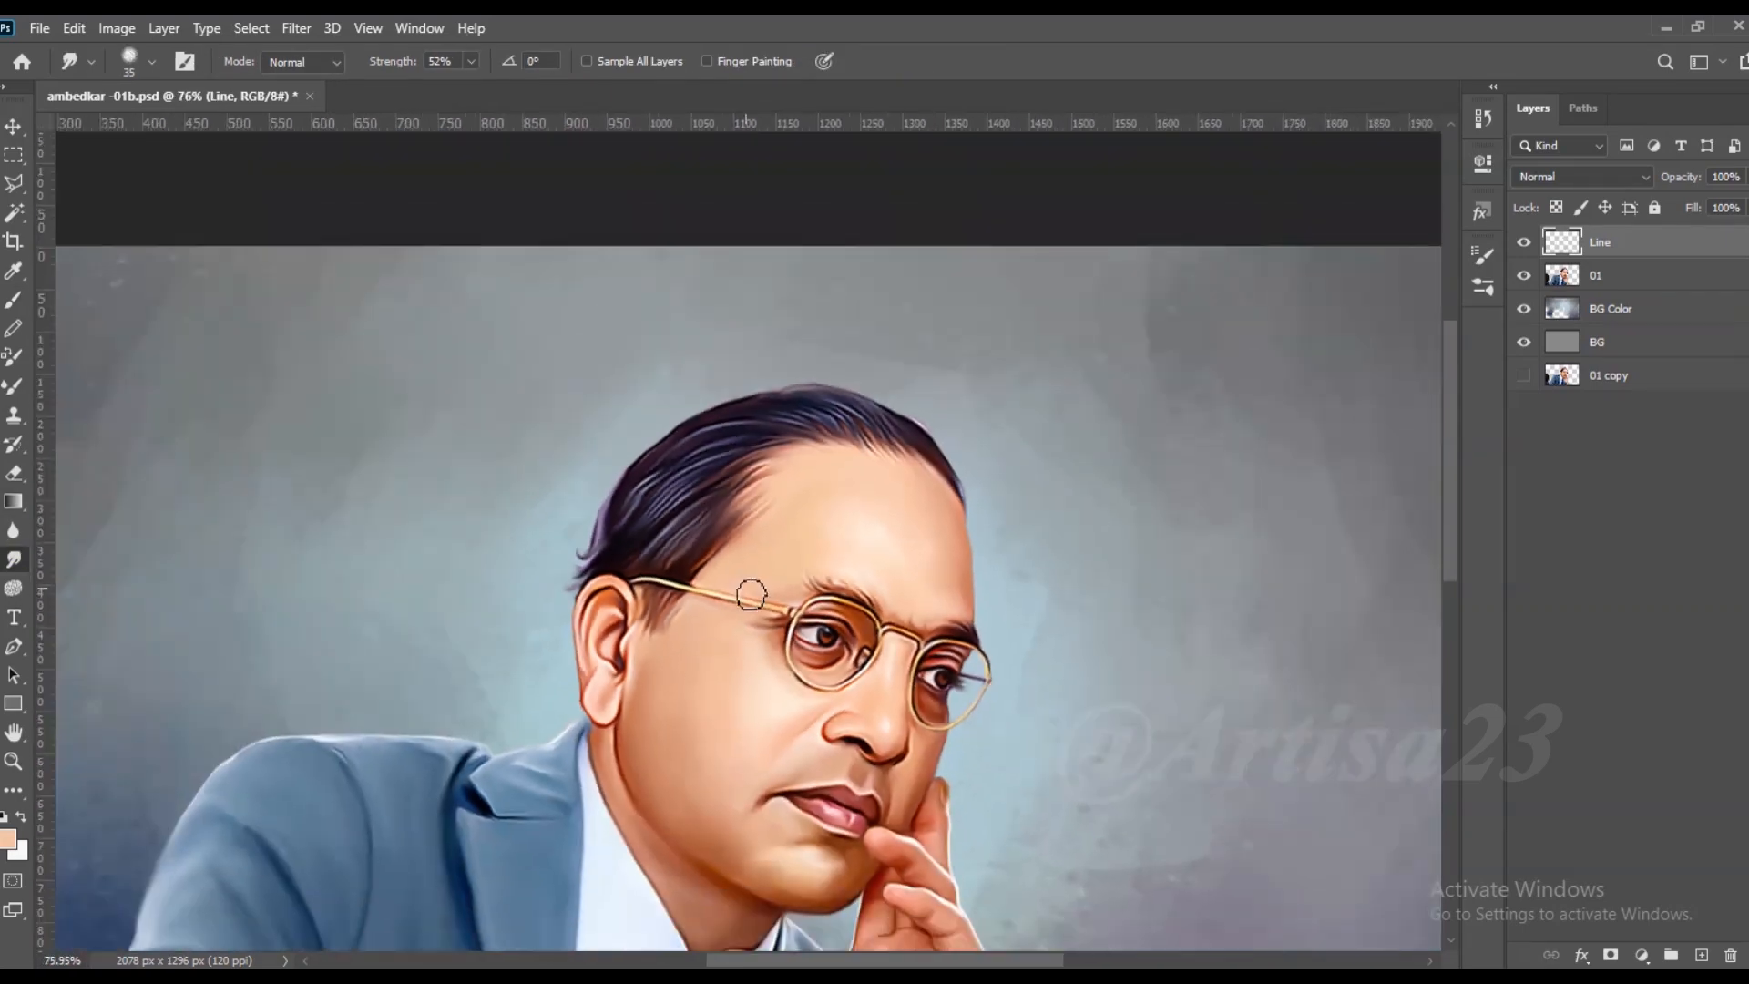
scroll(877, 507, up, 3)
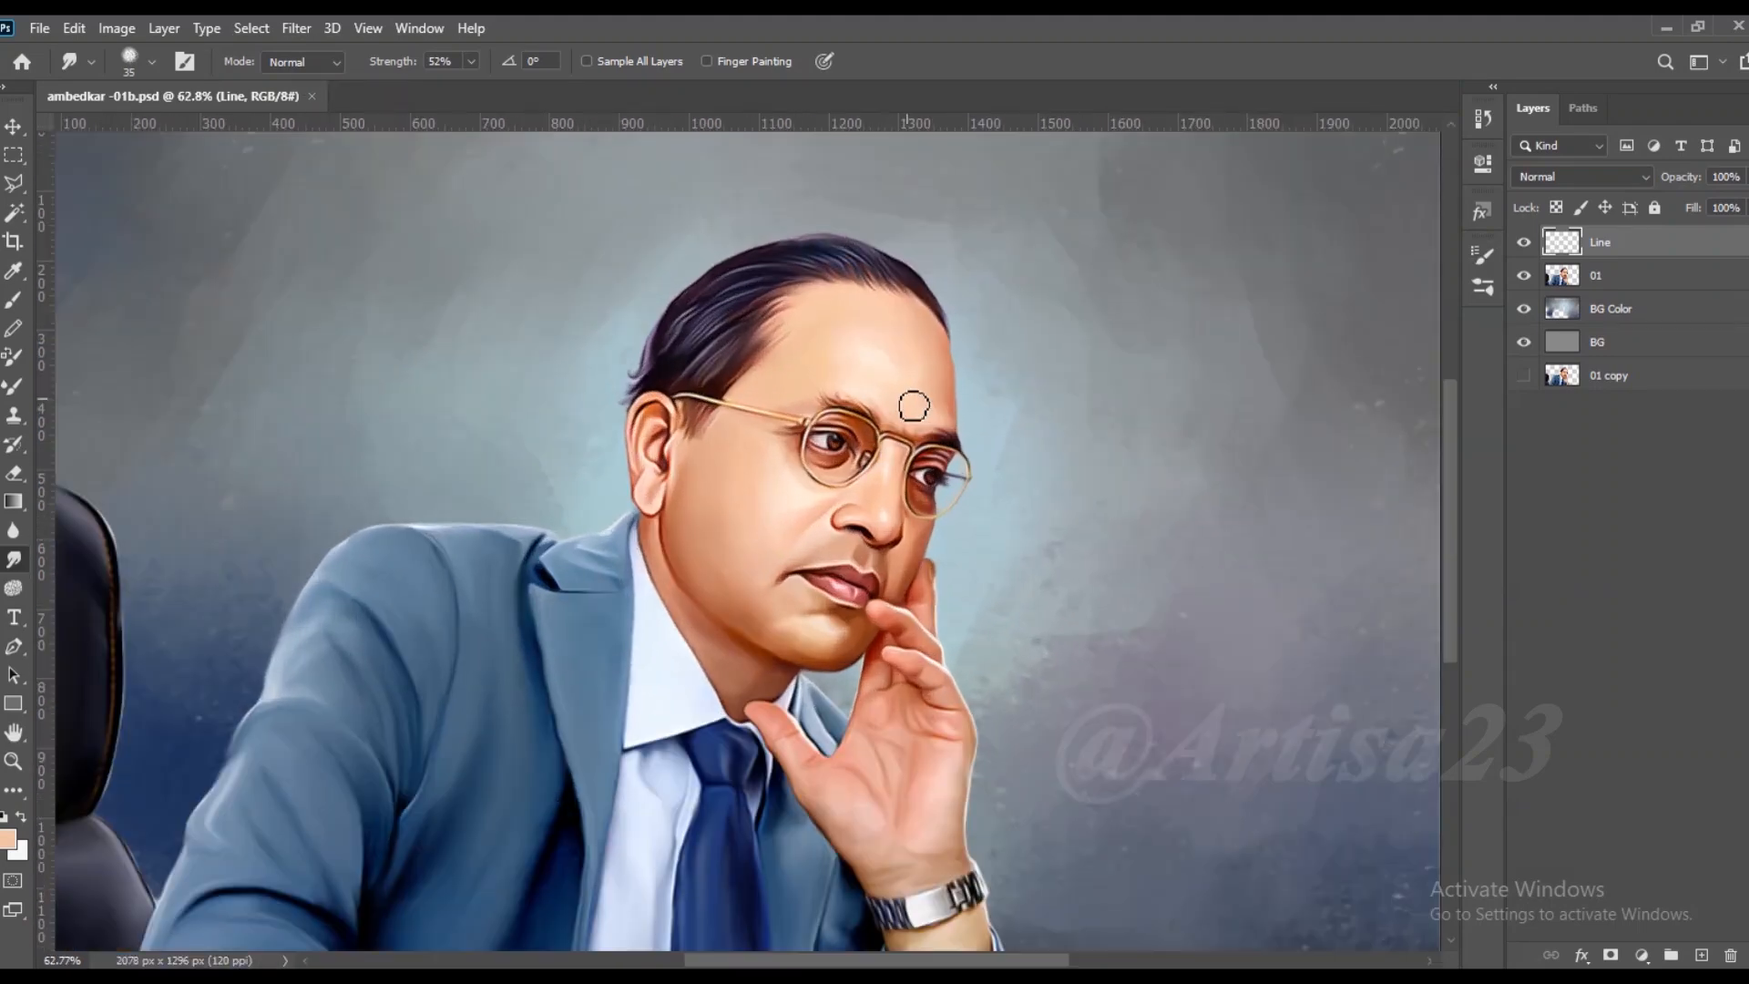
Step: Dot the tie with a pale shirt colour at 89% brush opacity, varying the brush size up to 15 pixels, and save the document
scroll(913, 714, up, 3)
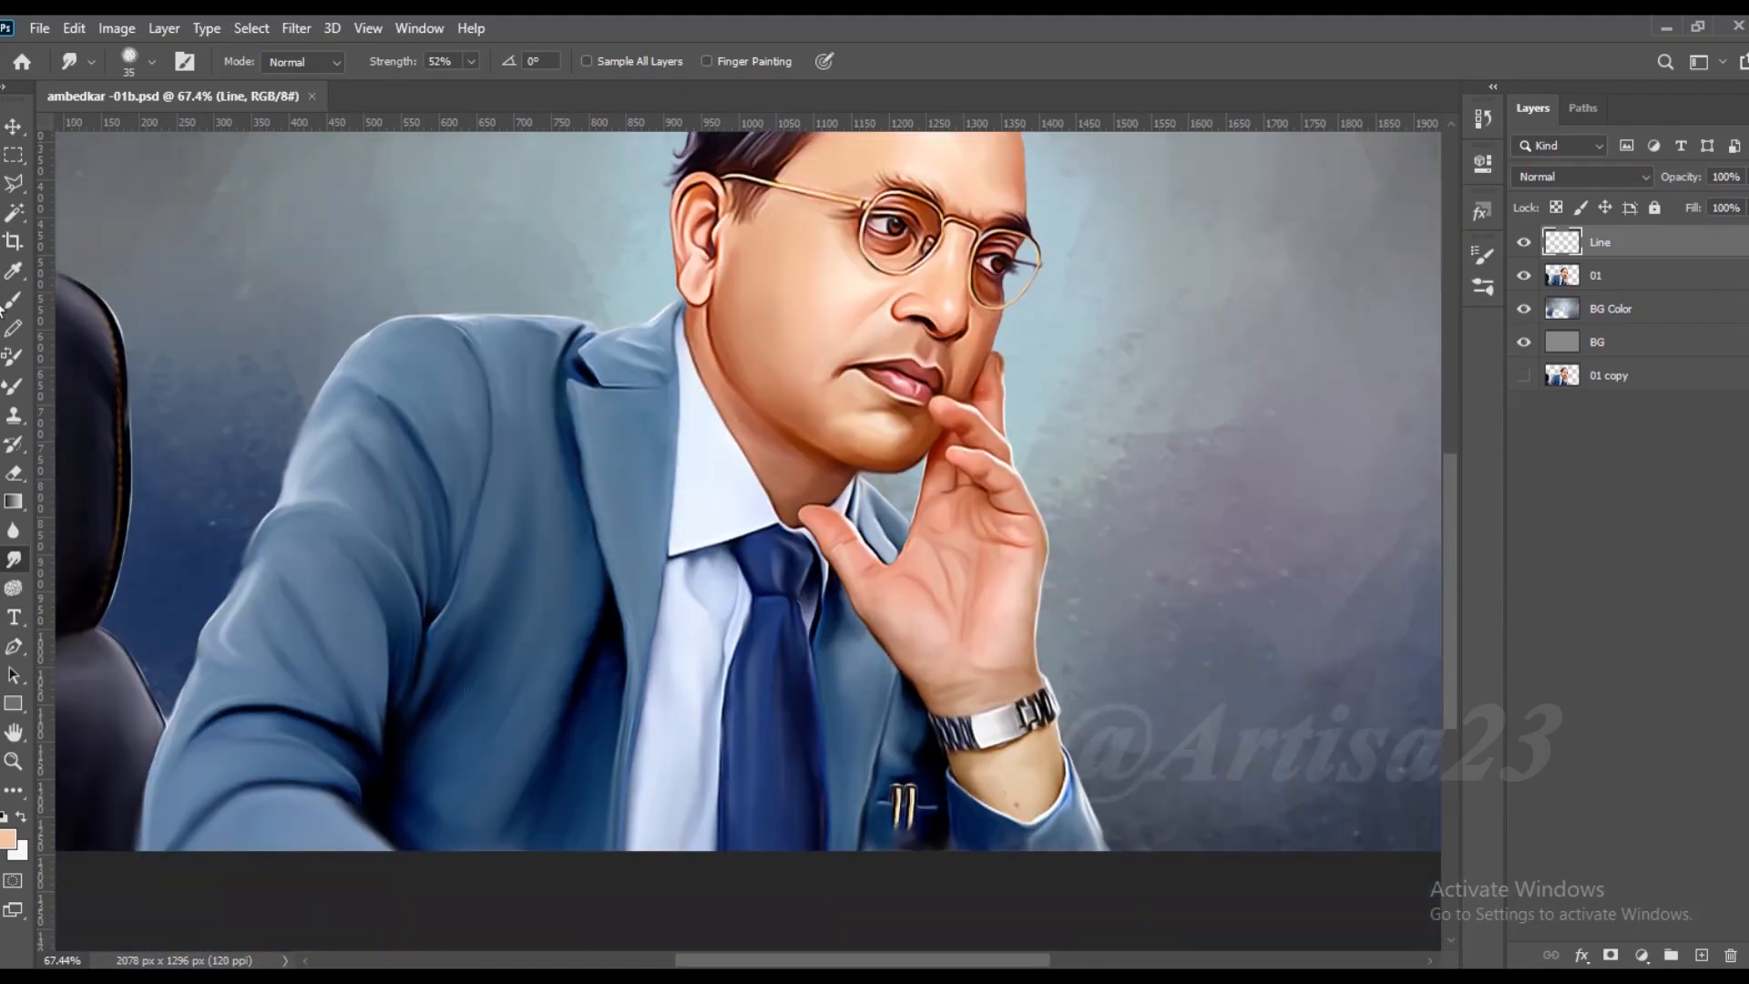
key(b)
alt+click(763, 637)
scroll(774, 729, up, 2)
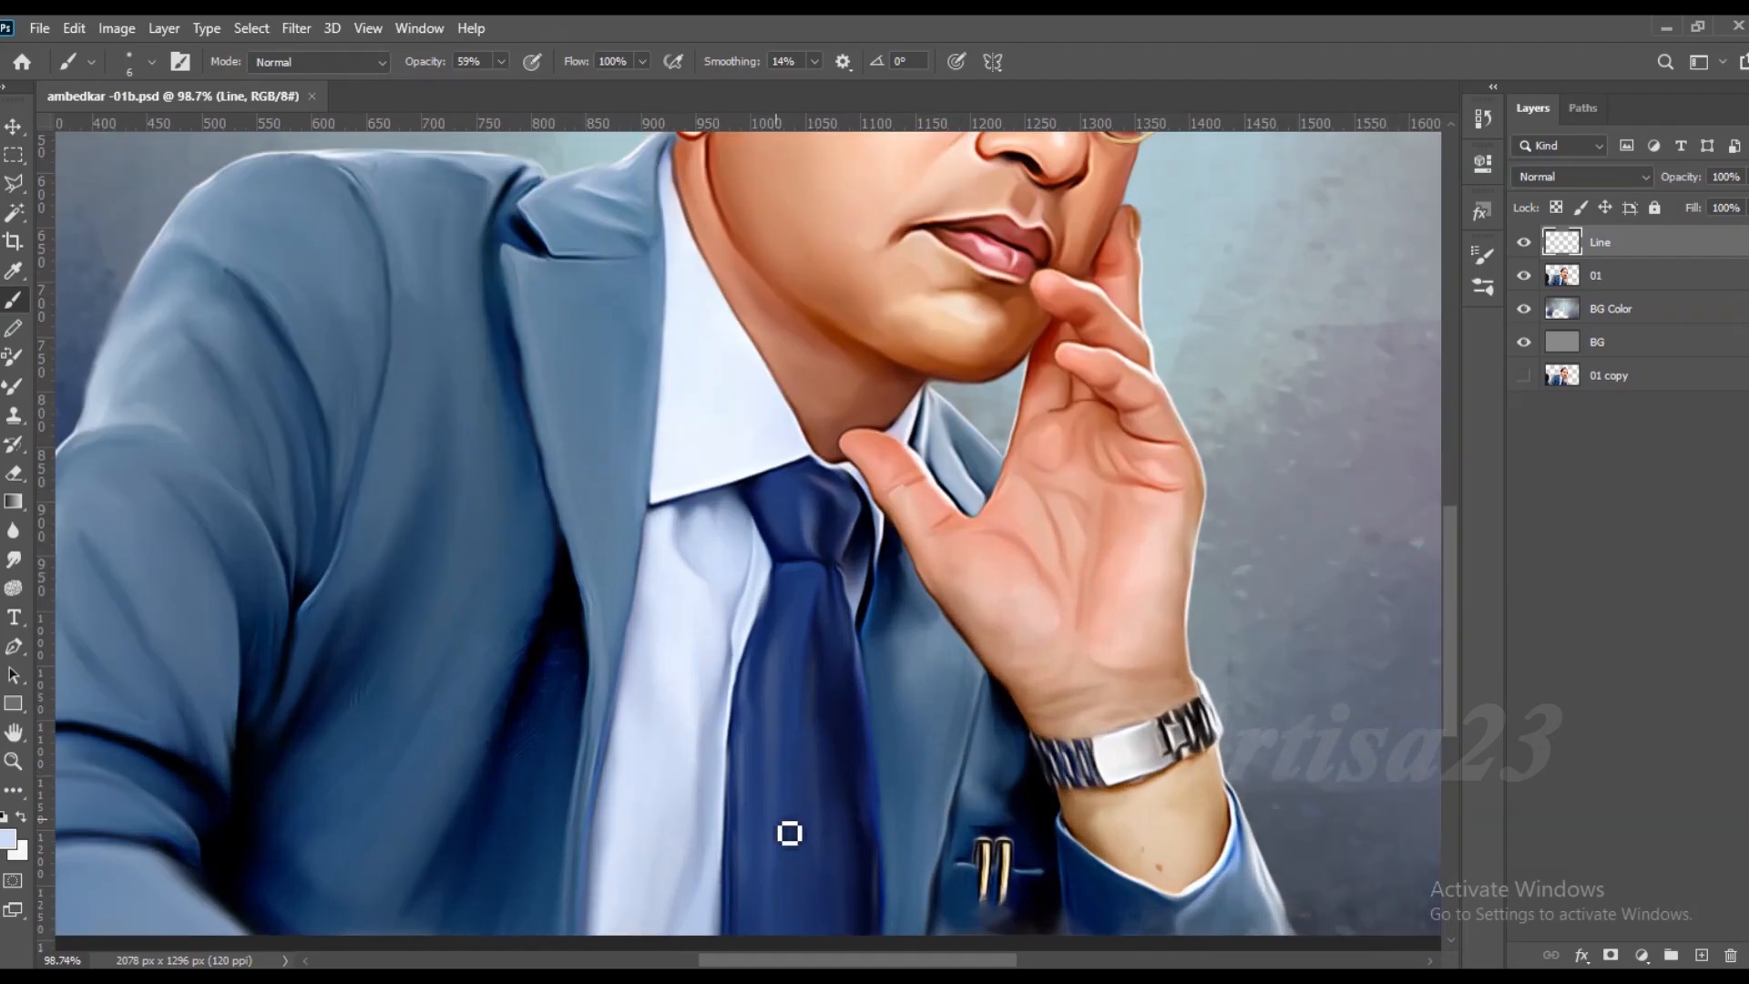
click(781, 870)
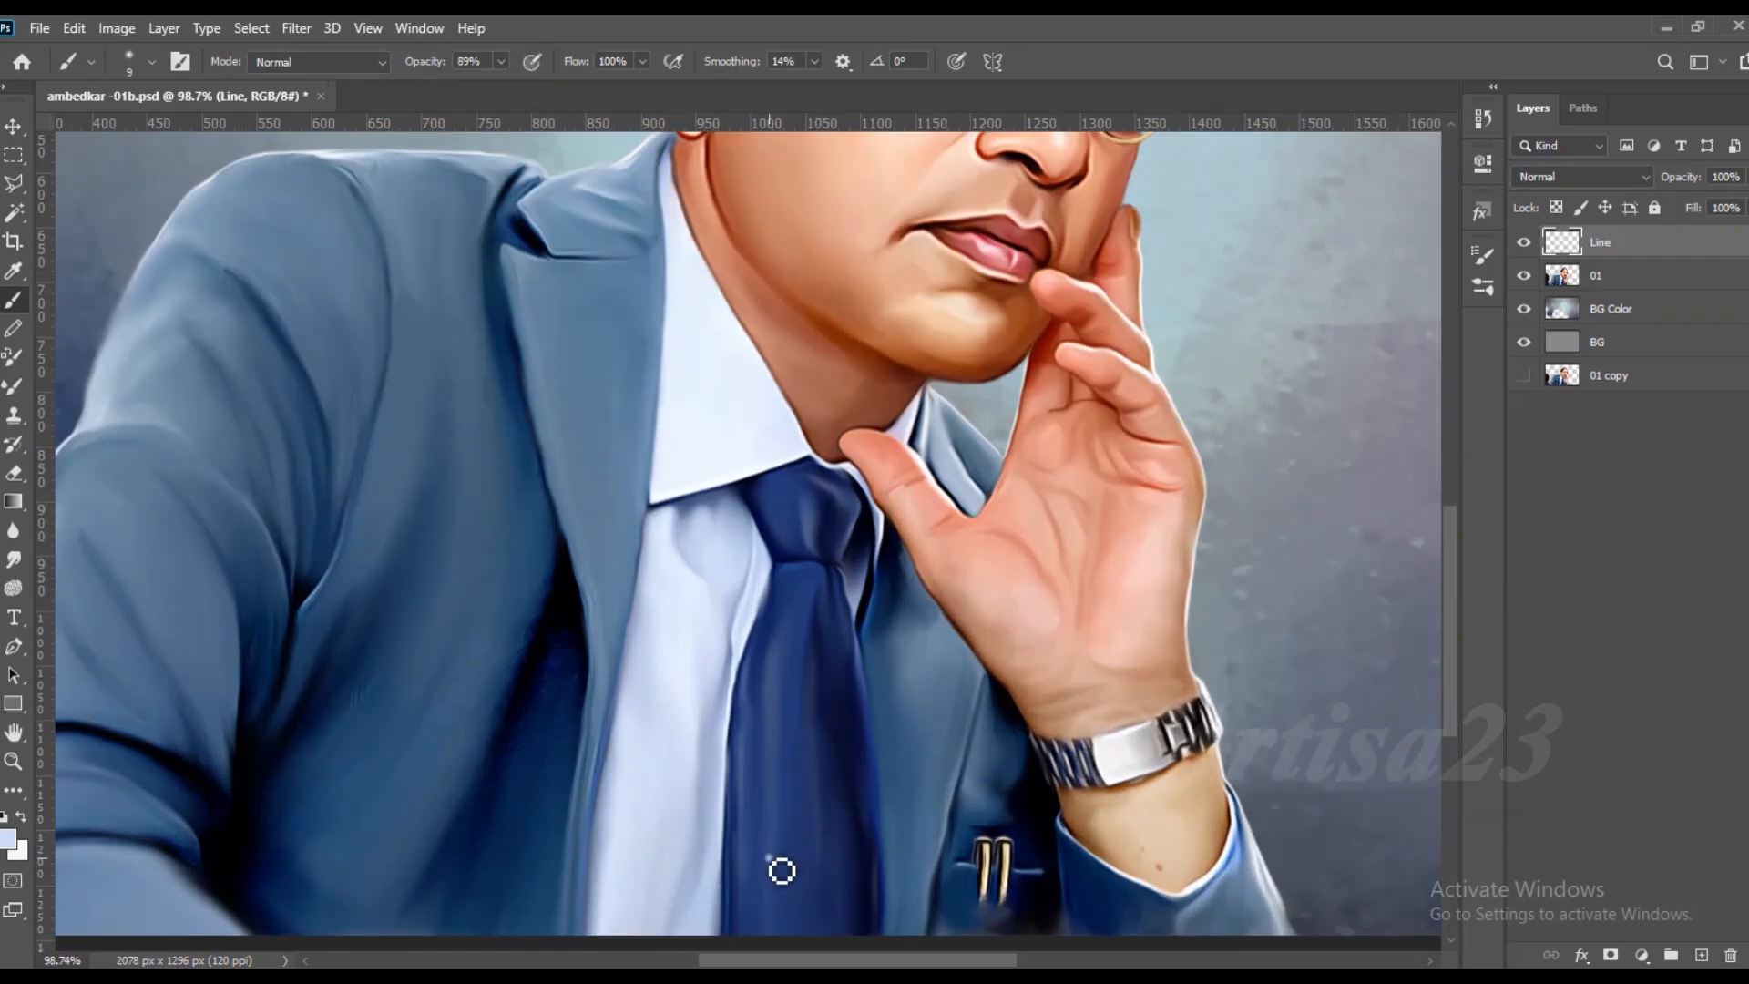
click(835, 771)
click(804, 693)
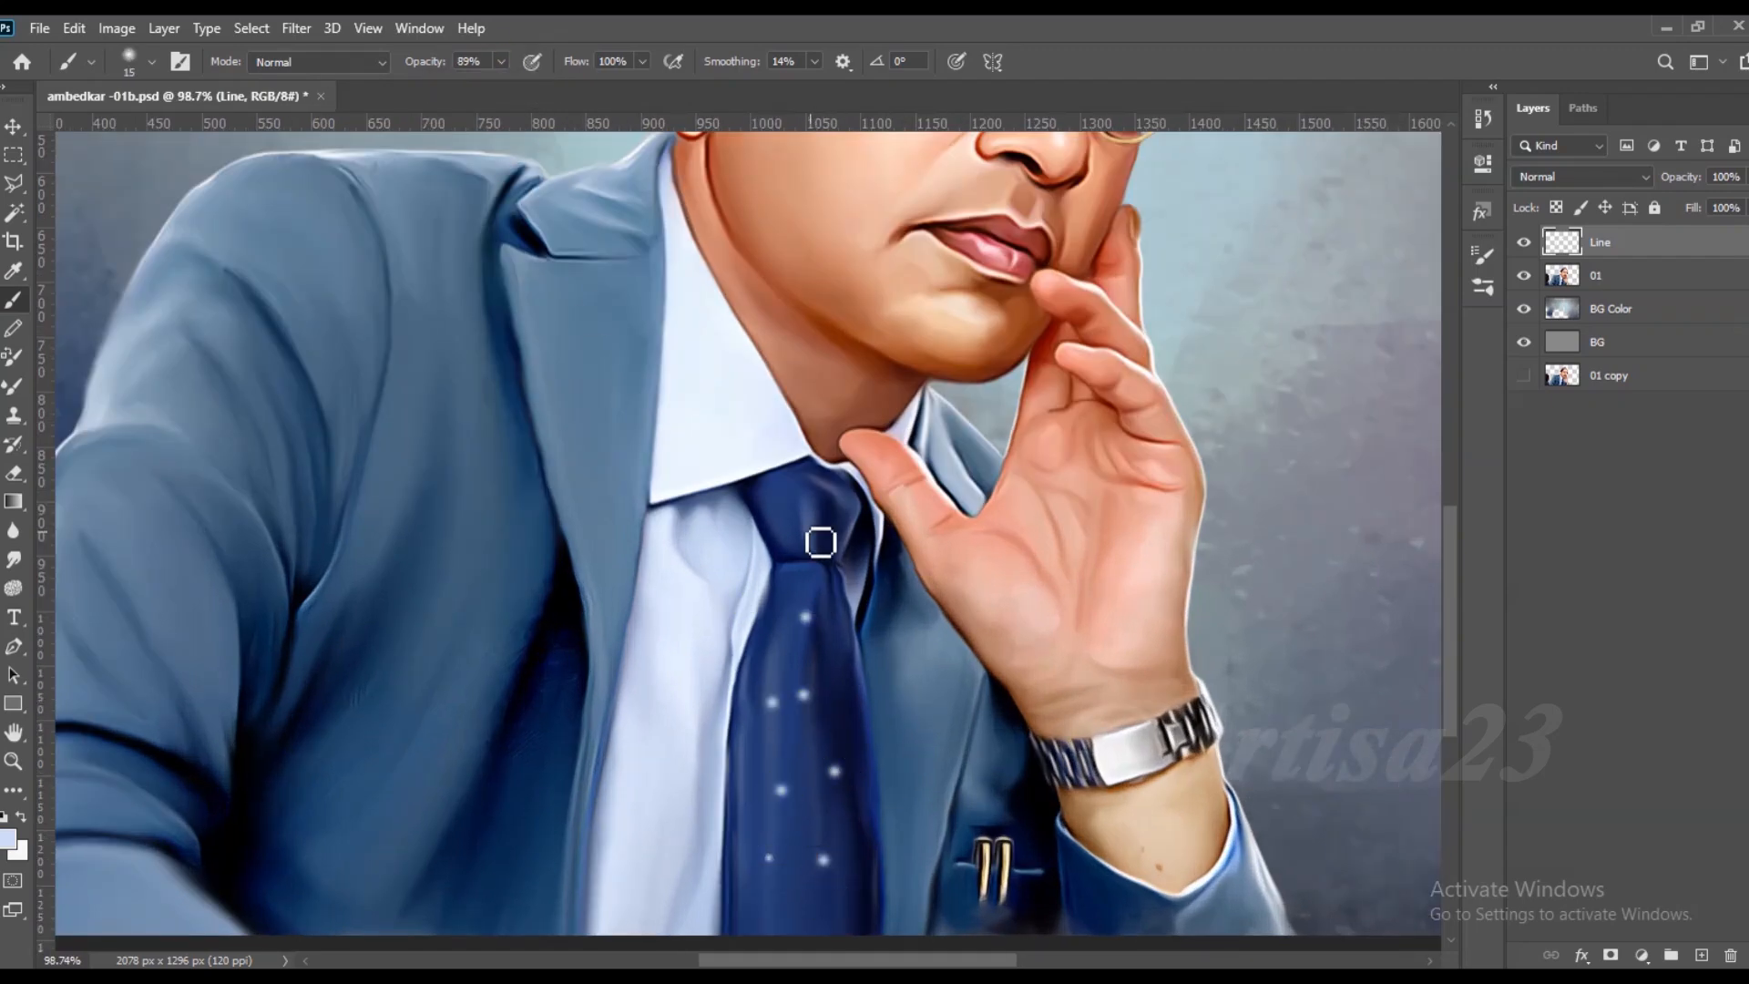
scroll(877, 635, down, 2)
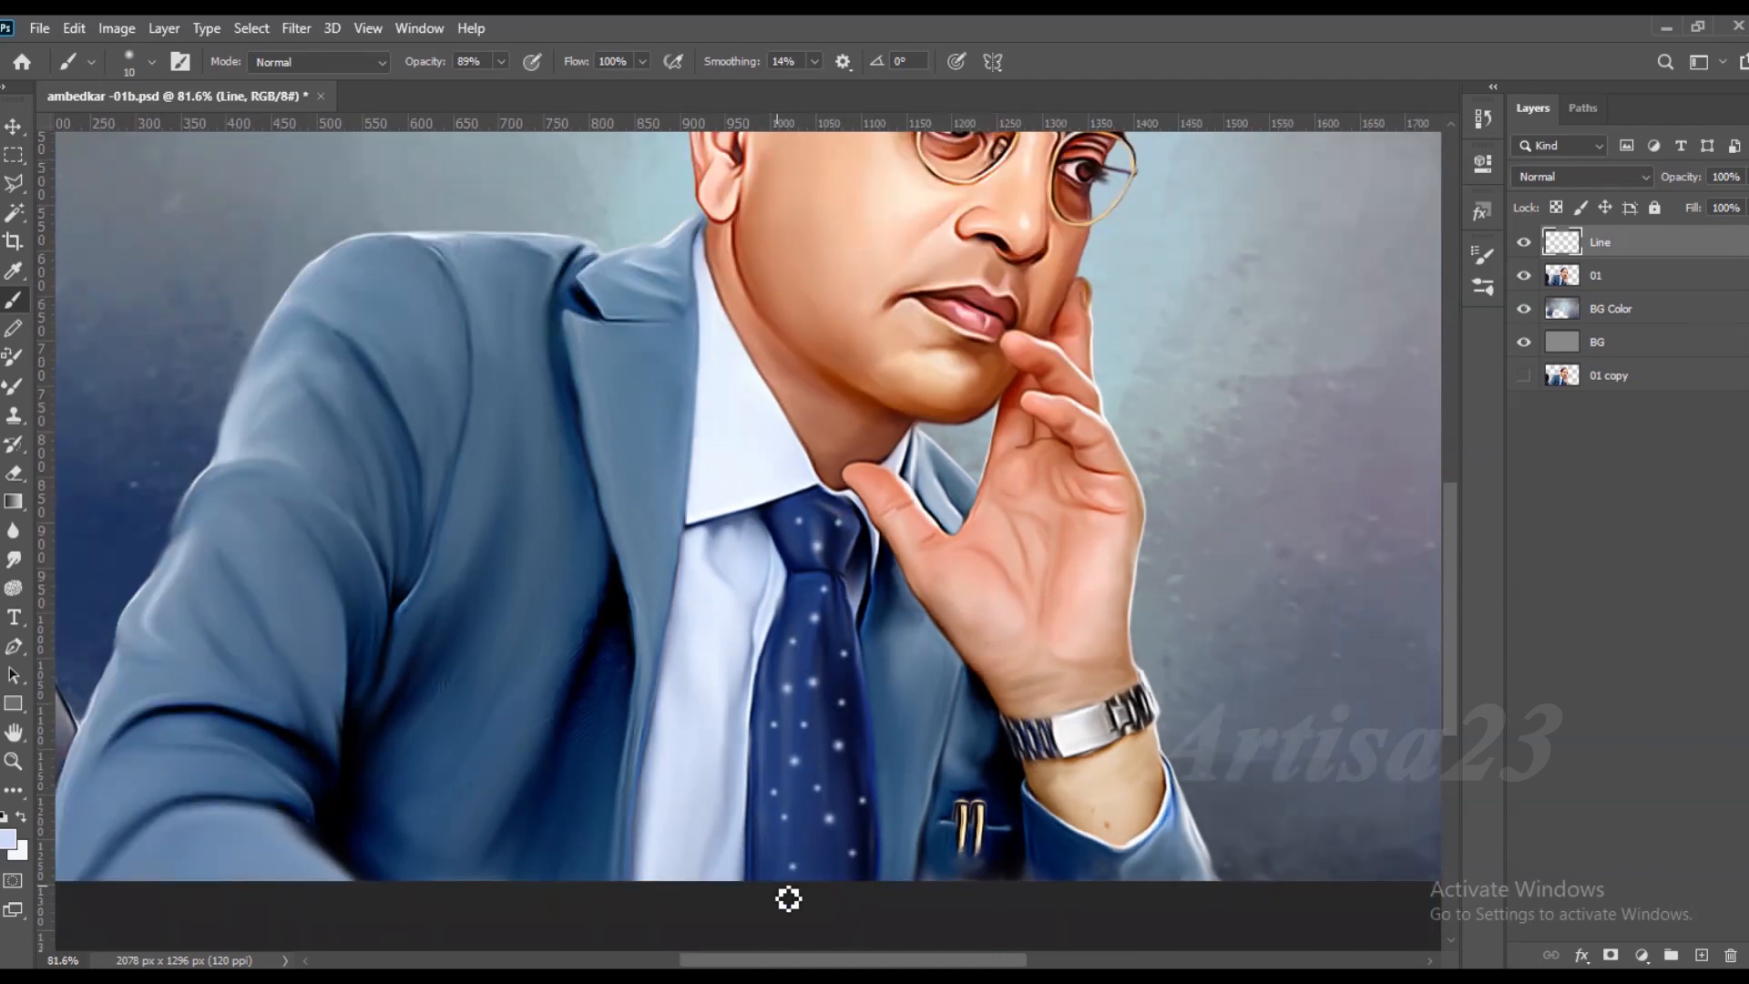
key(ctrl+0)
key(ctrl+s)
scroll(877, 599, up, 3)
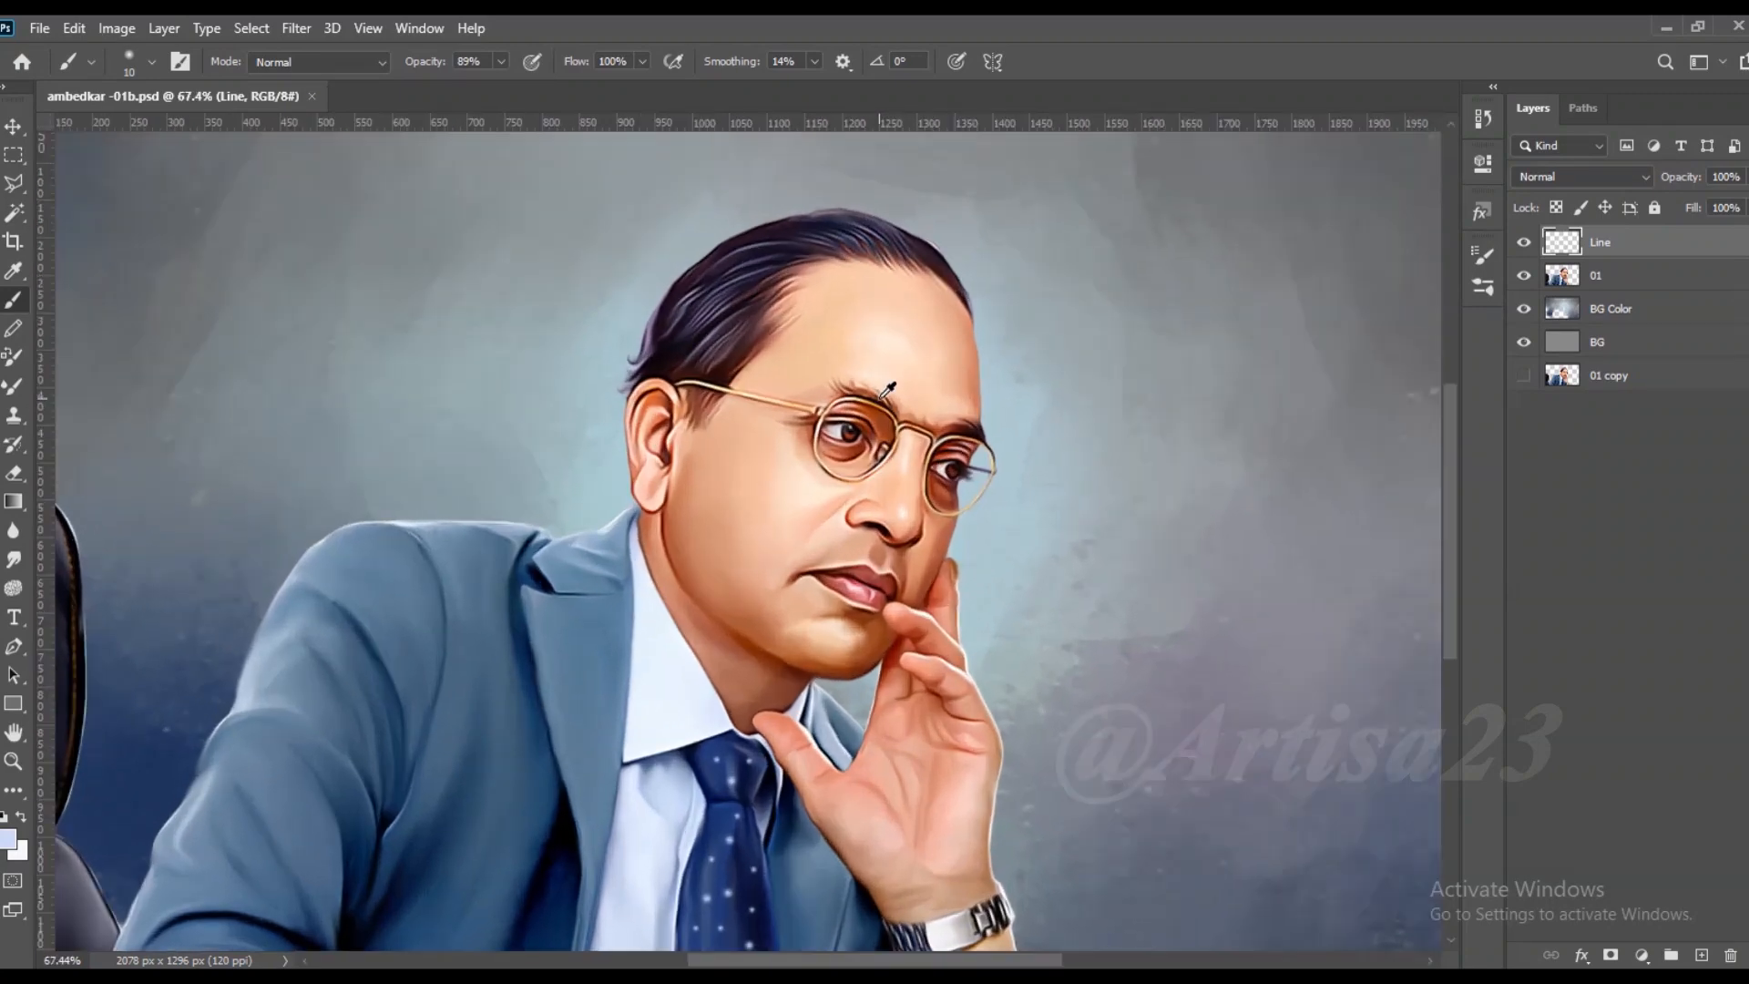
Step: Add a layer named Color 01 in Color blend mode and lower the brush opacity to 15%
key(ctrl+0)
click(1701, 955)
key(Return)
scroll(1046, 547, down, 2)
scroll(1046, 546, up, 3)
click(500, 61)
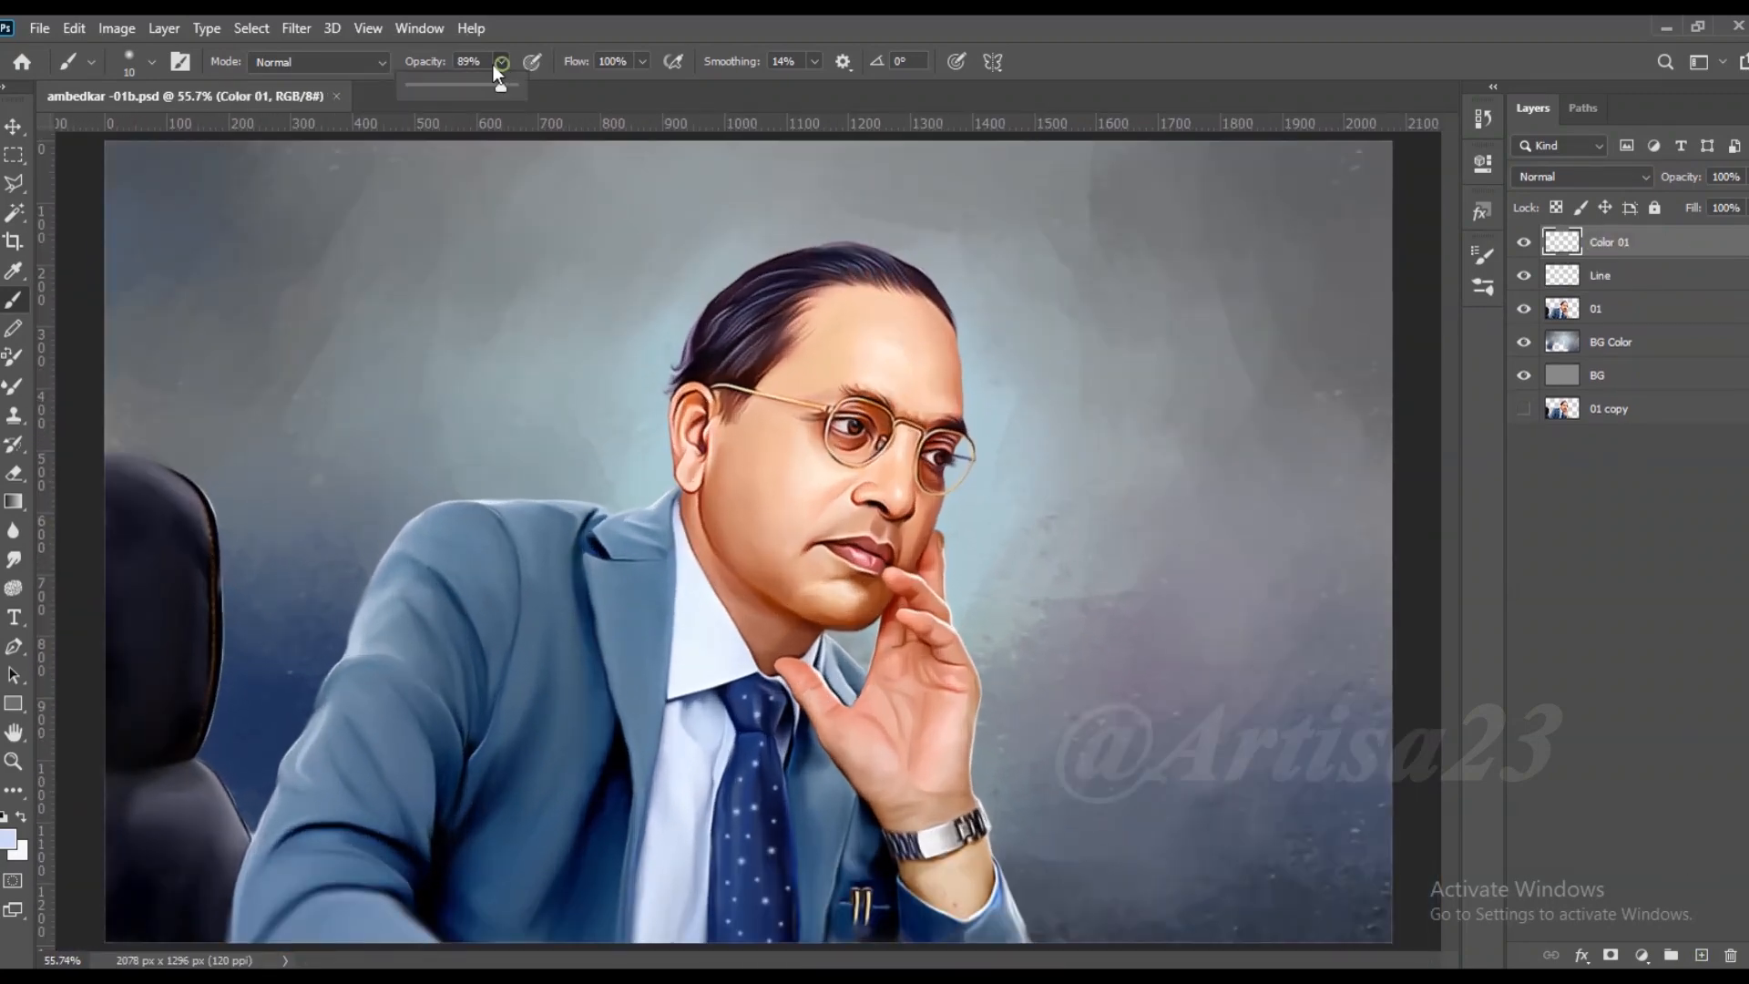
drag(430, 84, 428, 90)
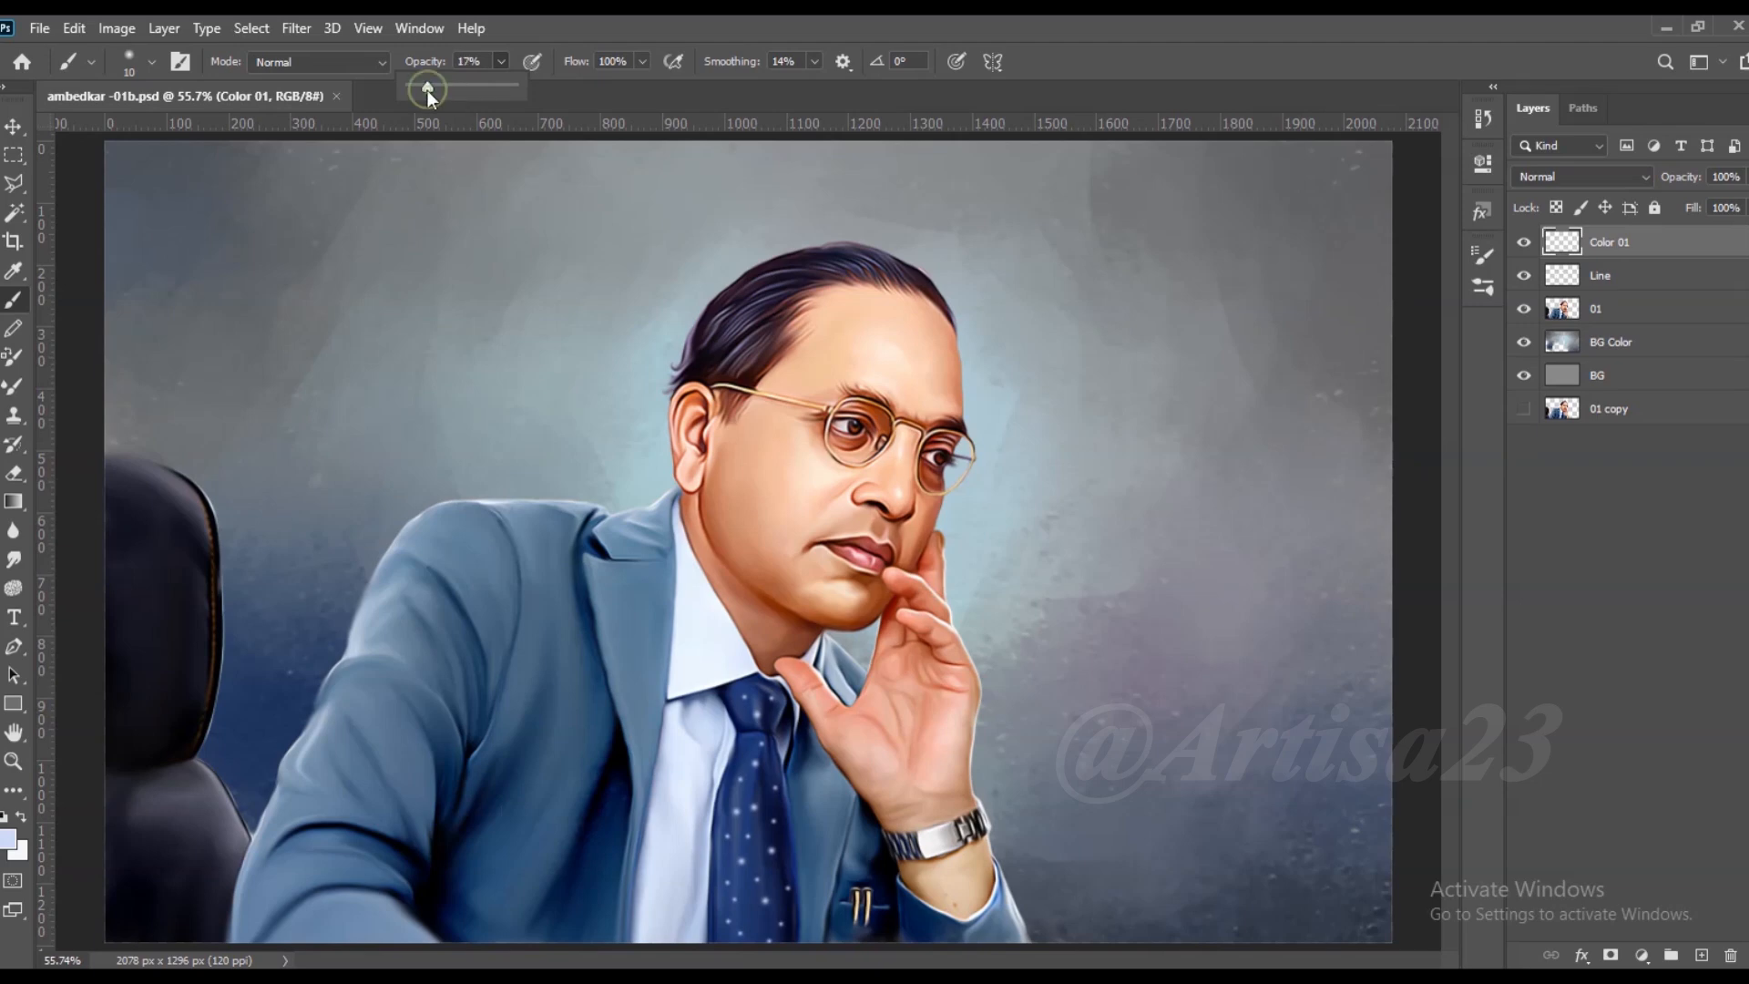
click(1632, 177)
click(1567, 694)
Step: Load the figure's outline from layer 01 as a selection and pick a dark red foreground colour
ctrl+click(1573, 314)
click(9, 840)
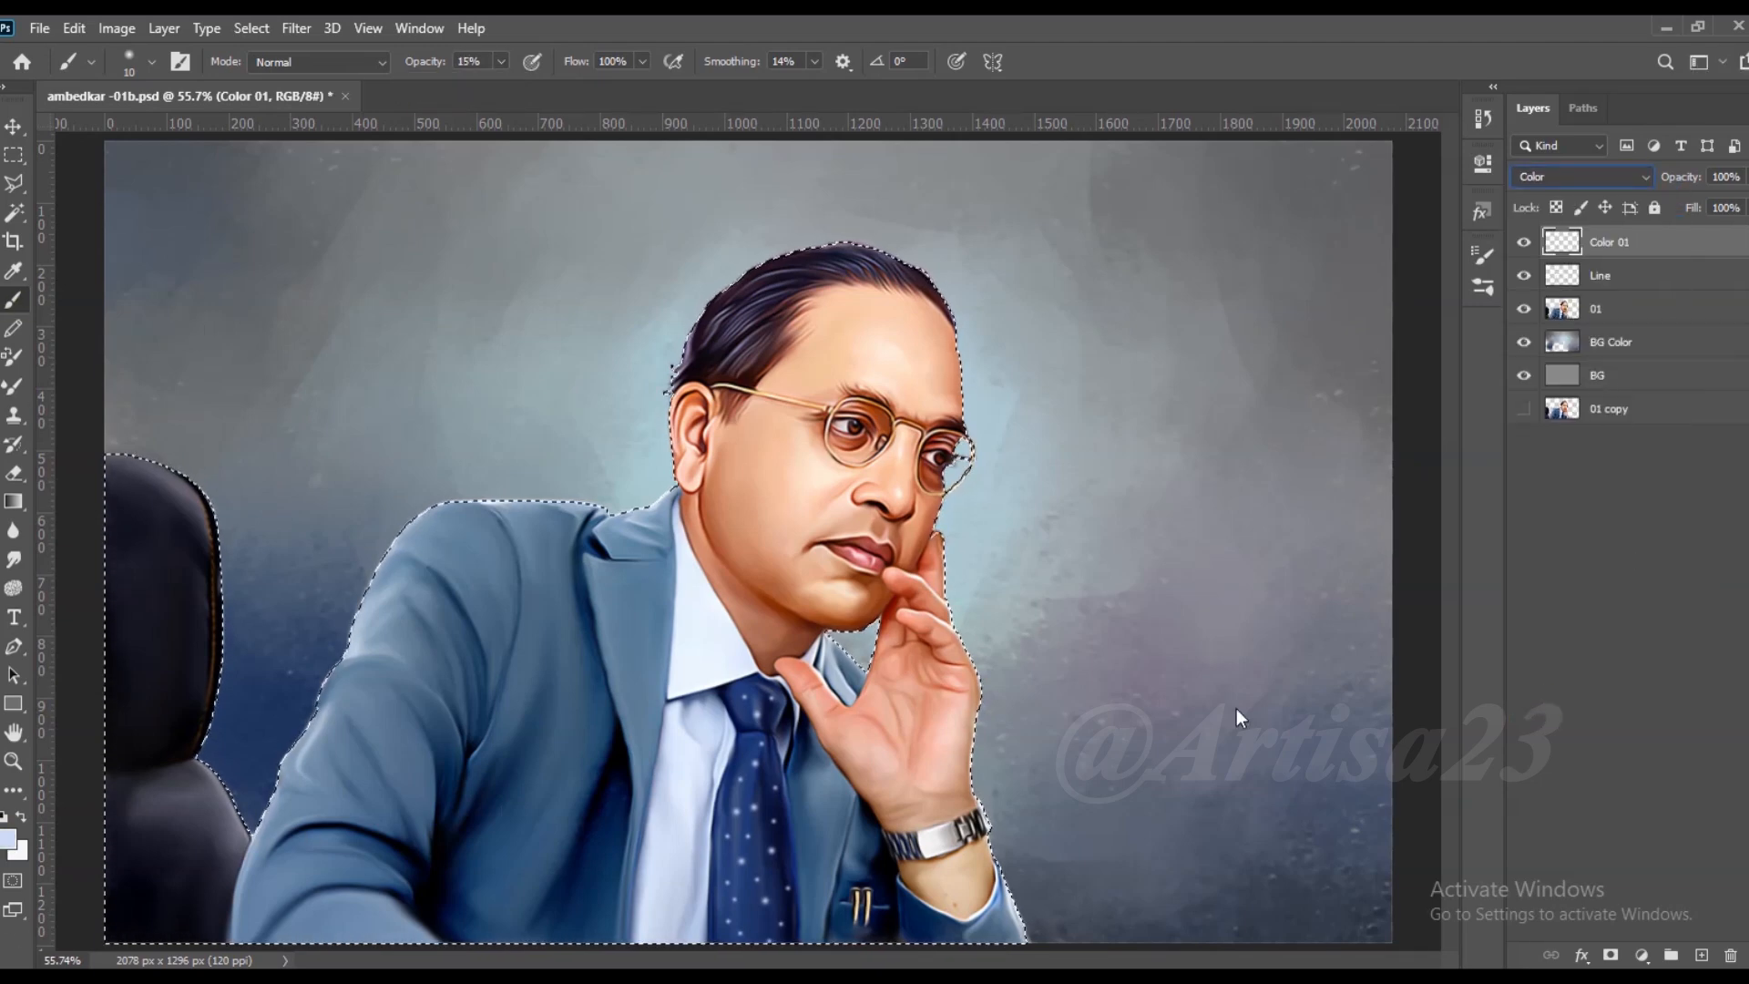
drag(1484, 591, 1479, 534)
click(1443, 694)
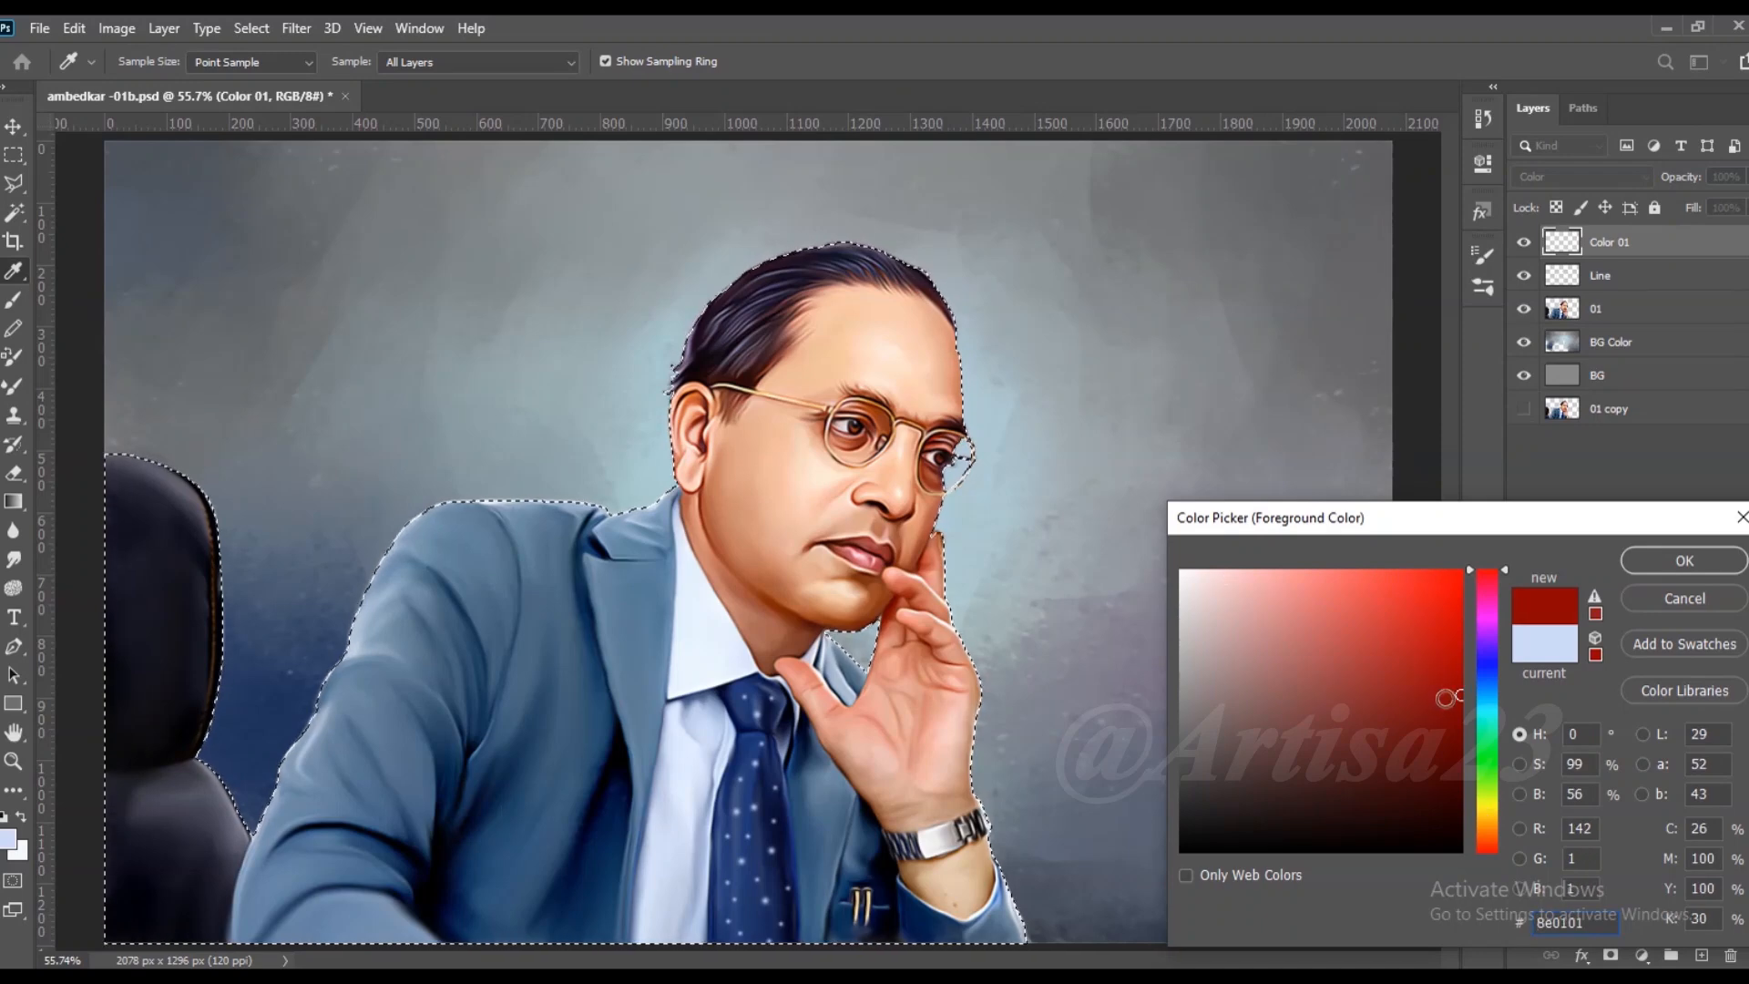
click(1684, 560)
Step: Tint the face, neck and hand lightly with dark red using a soft brush of up to 90 pixels at 15% opacity
key(bracketright)
key(bracketright)
key(bracketright)
key(bracketright)
key(bracketright)
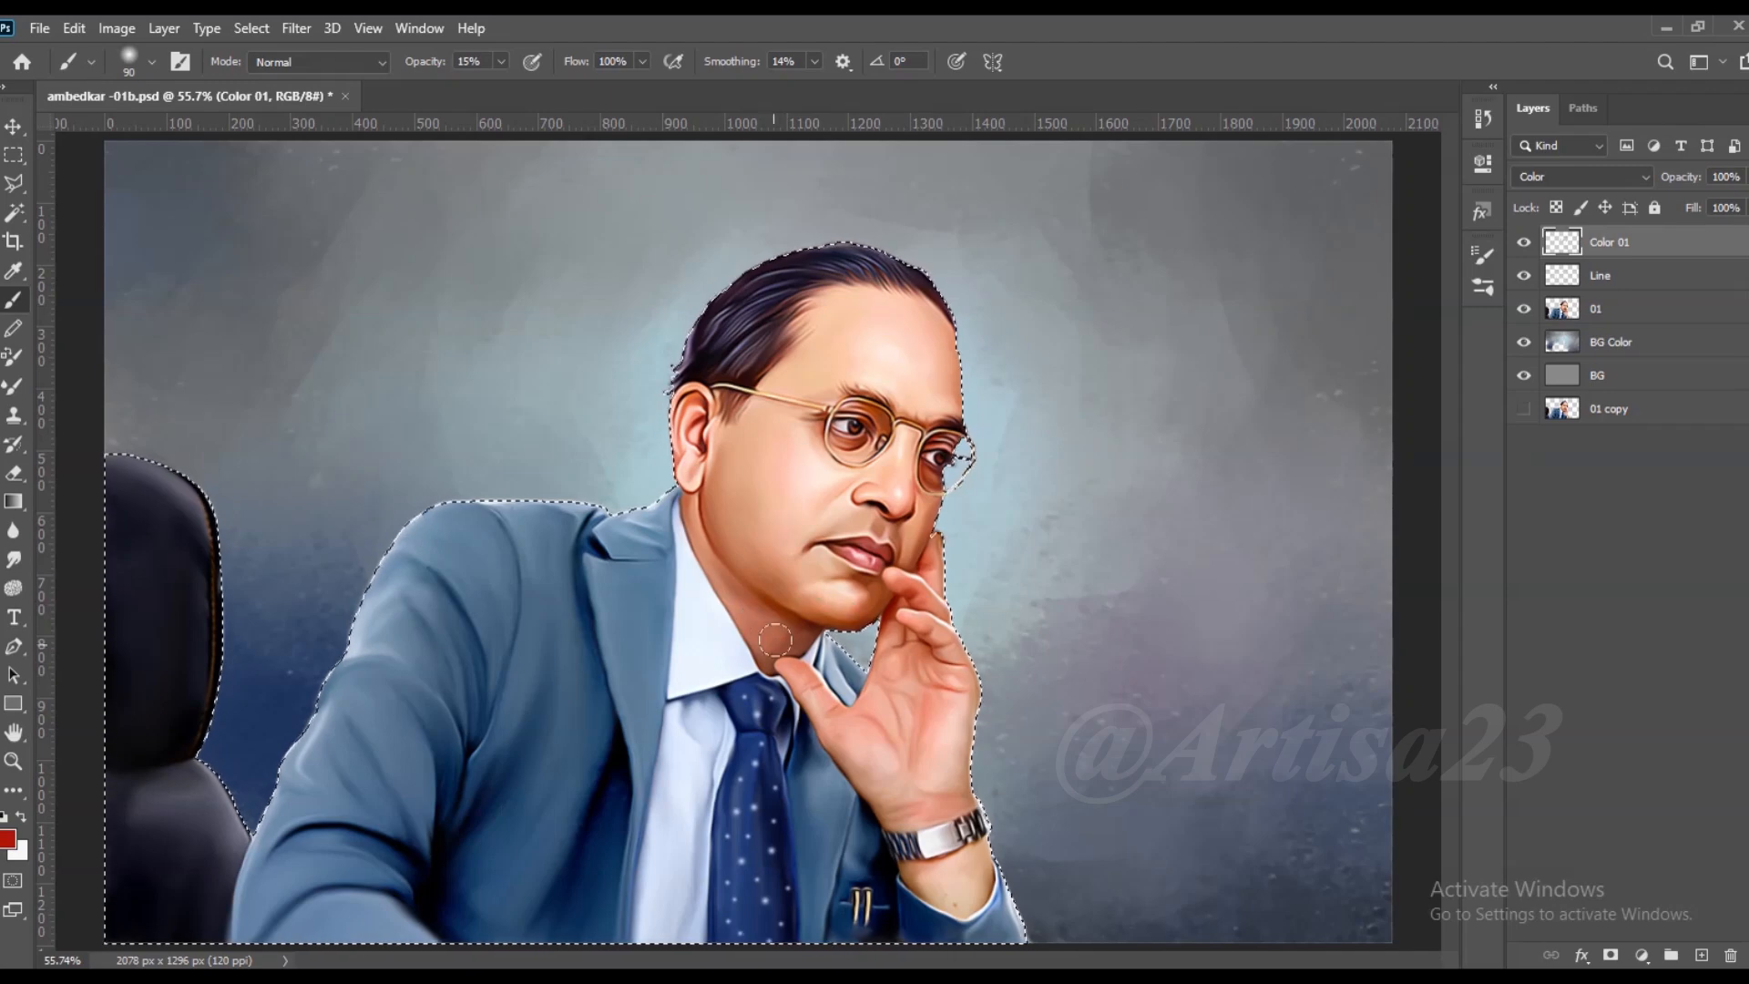
key(bracketleft)
key(bracketleft)
key(bracketleft)
key(bracketleft)
Step: Smudge the red tint across the face, hand and wrist with 125- and 100-pixel tips at 52% strength
scroll(916, 447, up, 3)
key(r)
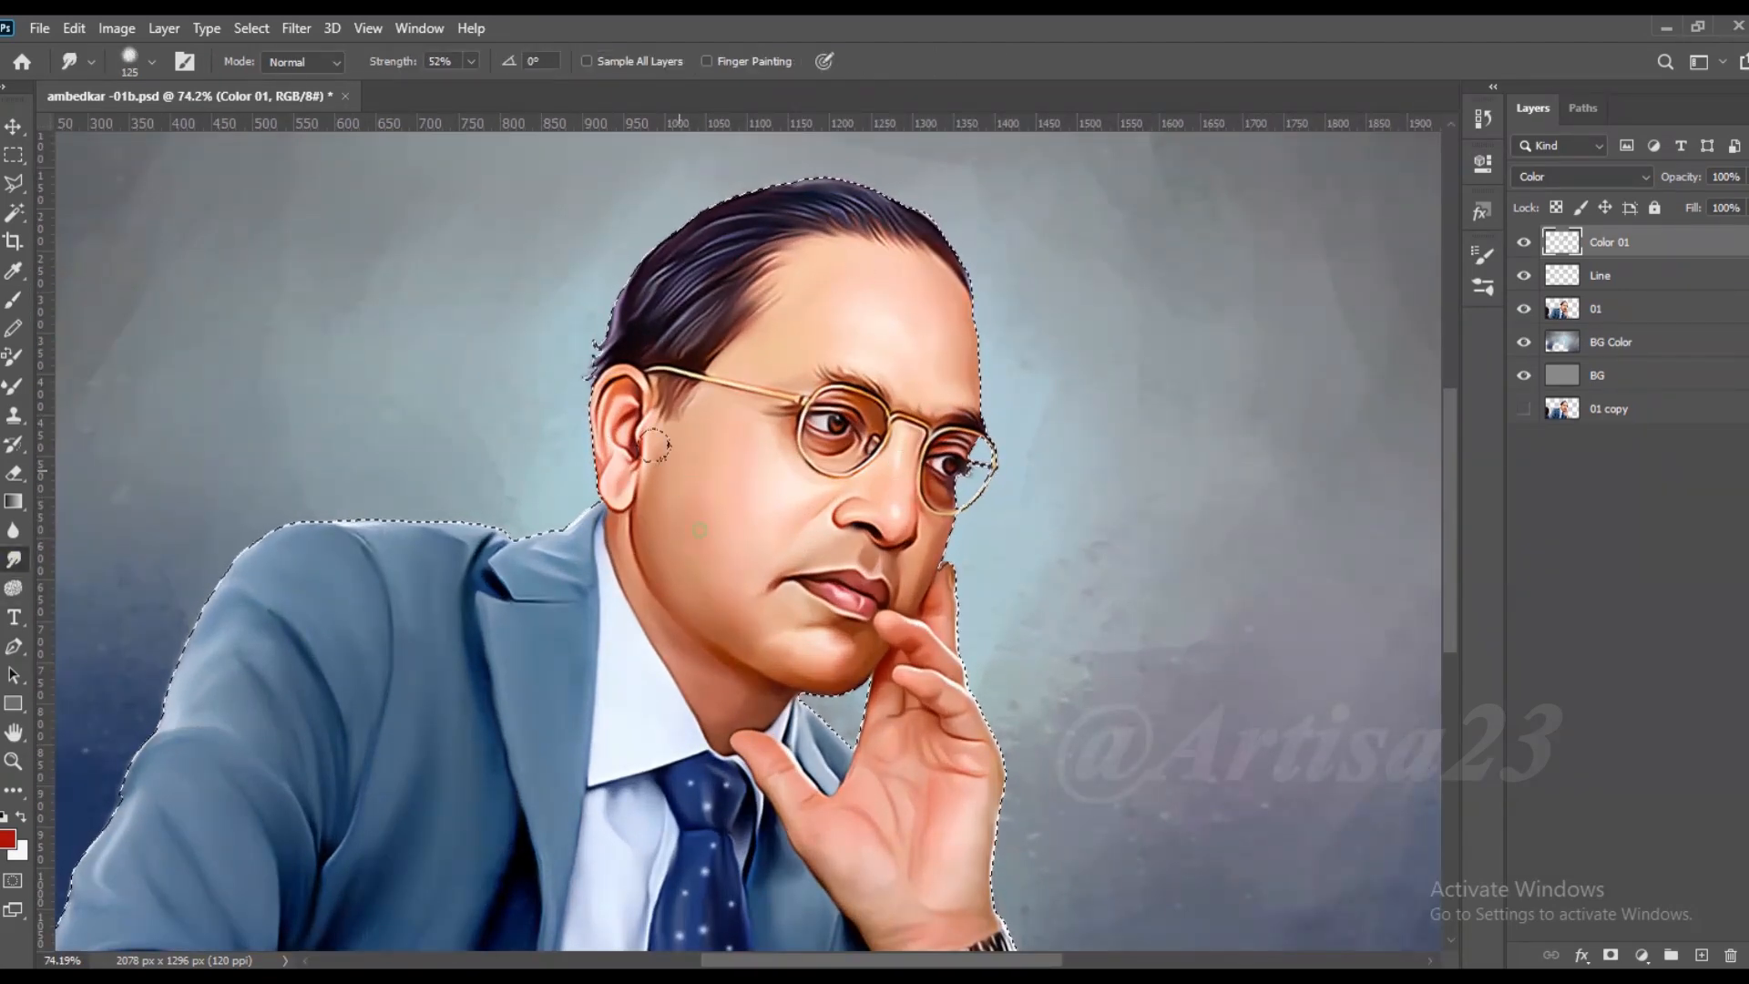
drag(901, 833, 911, 640)
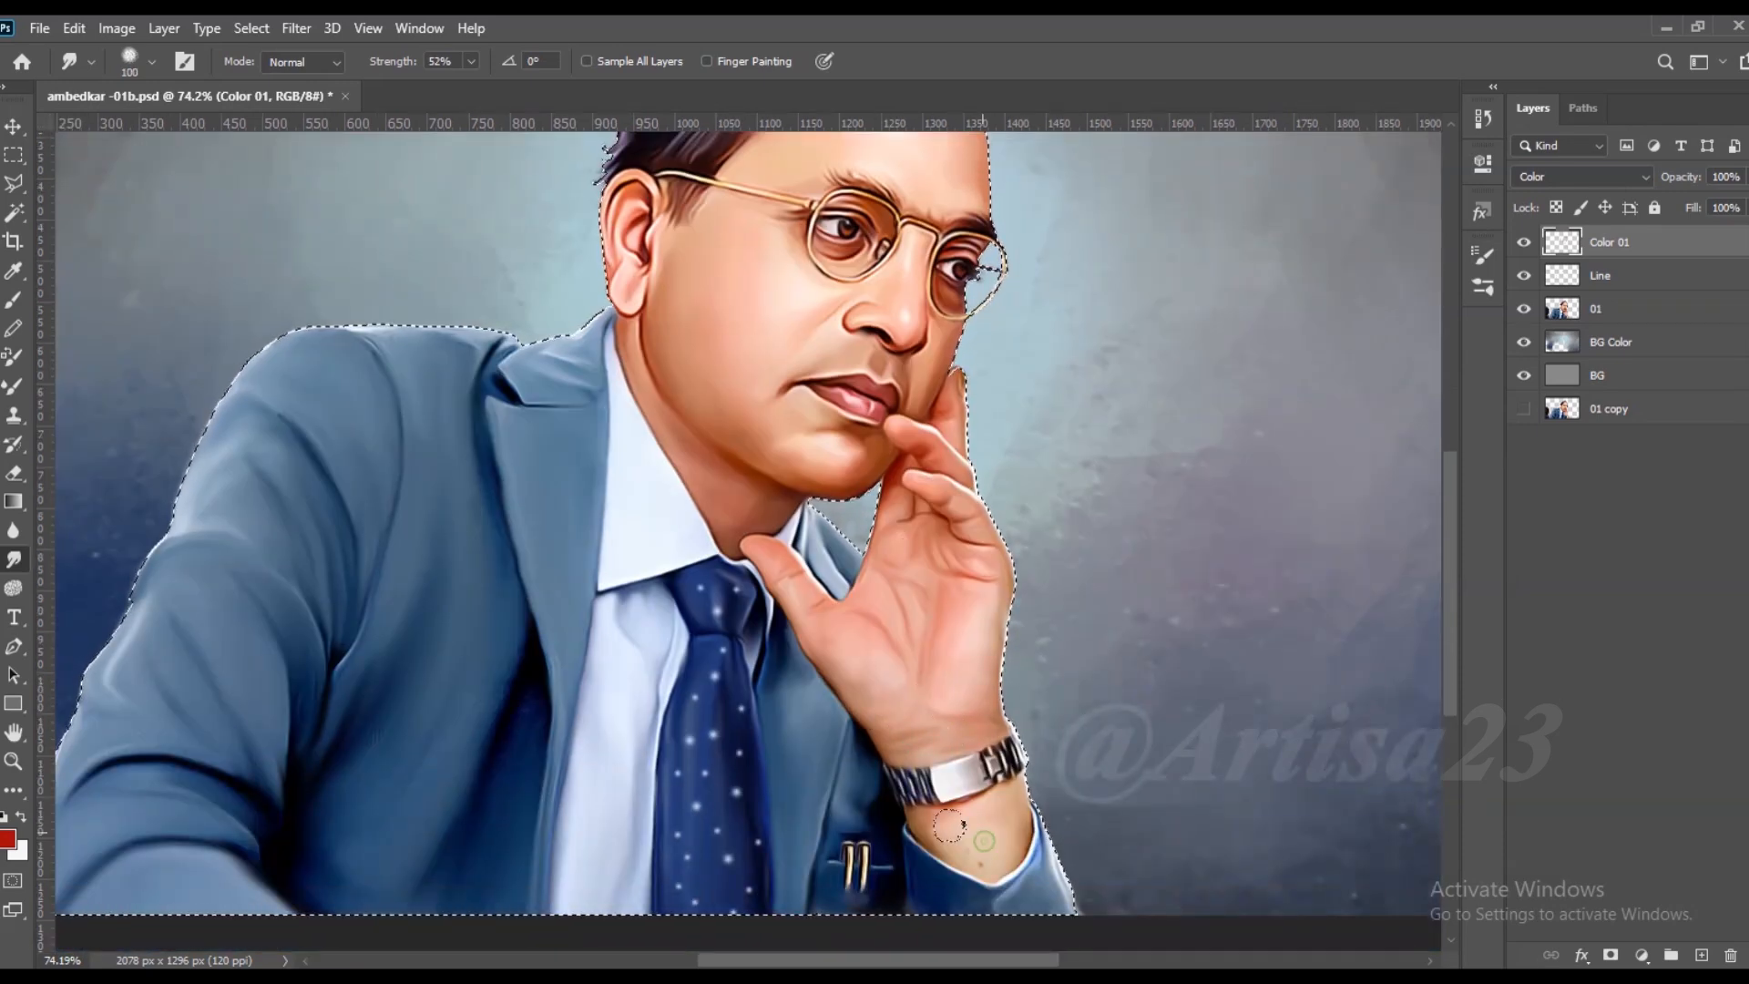
scroll(963, 611, down, 3)
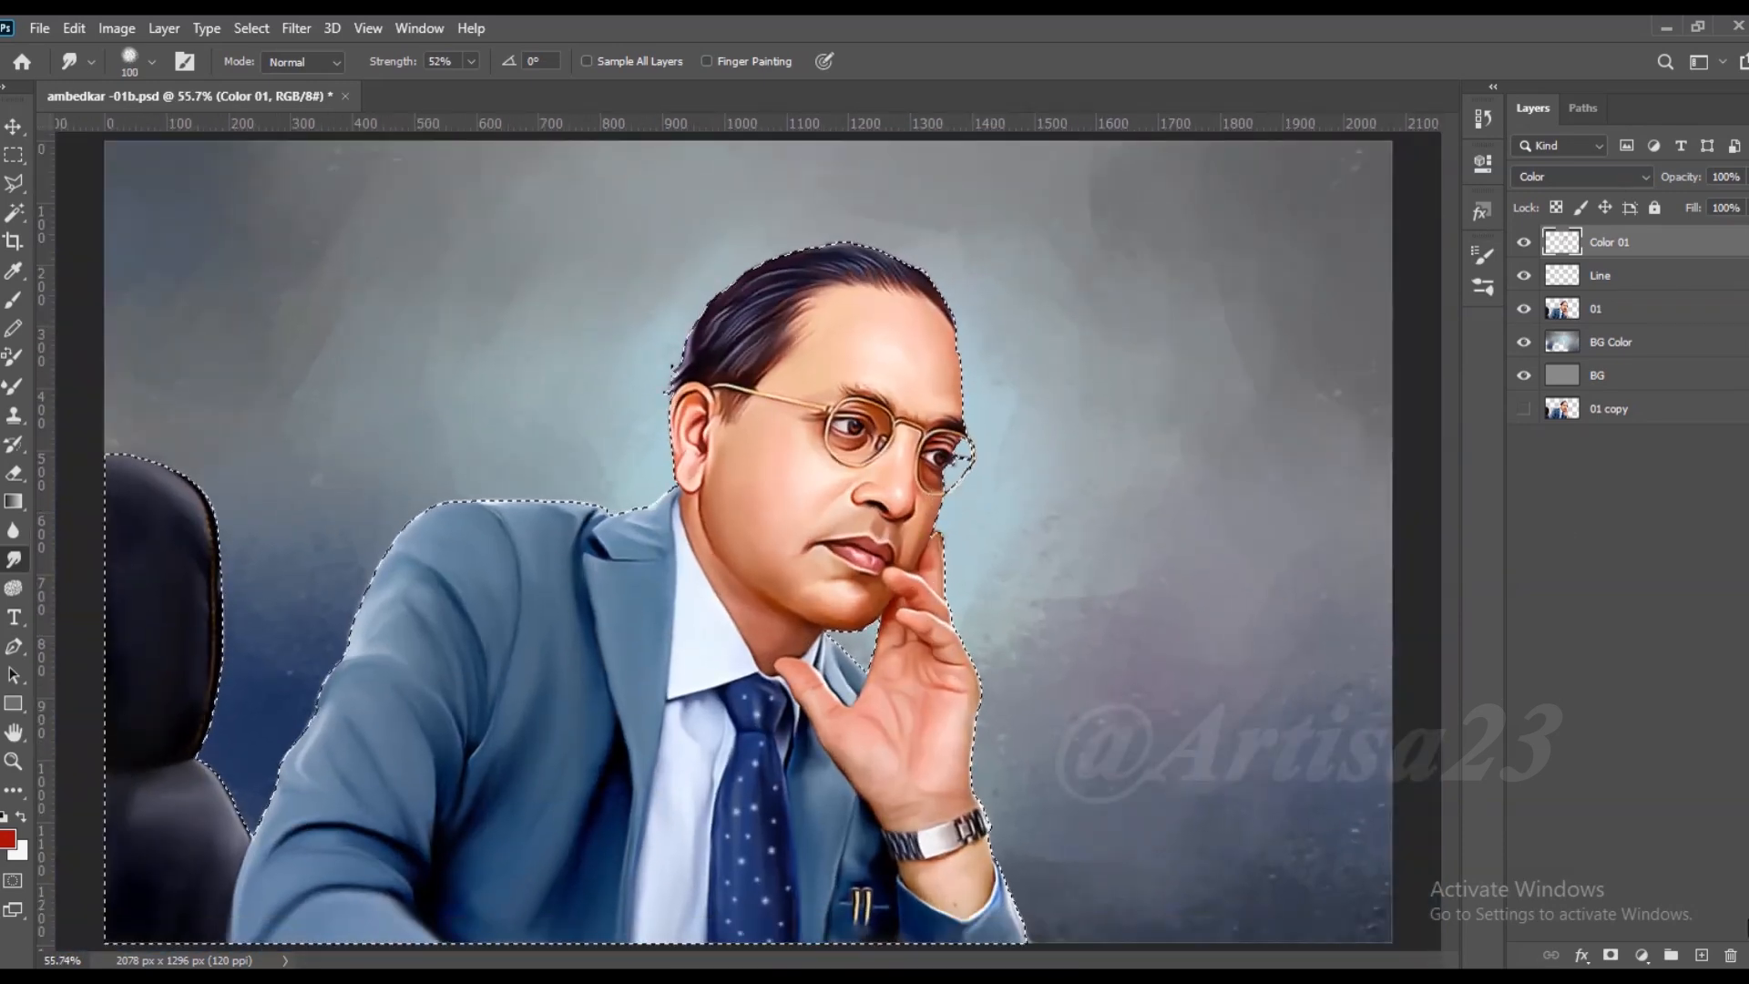
Step: Add a new layer above Color 01 and name it Color 02
click(1701, 955)
double_click(1619, 246)
text(Color 02)
key(Return)
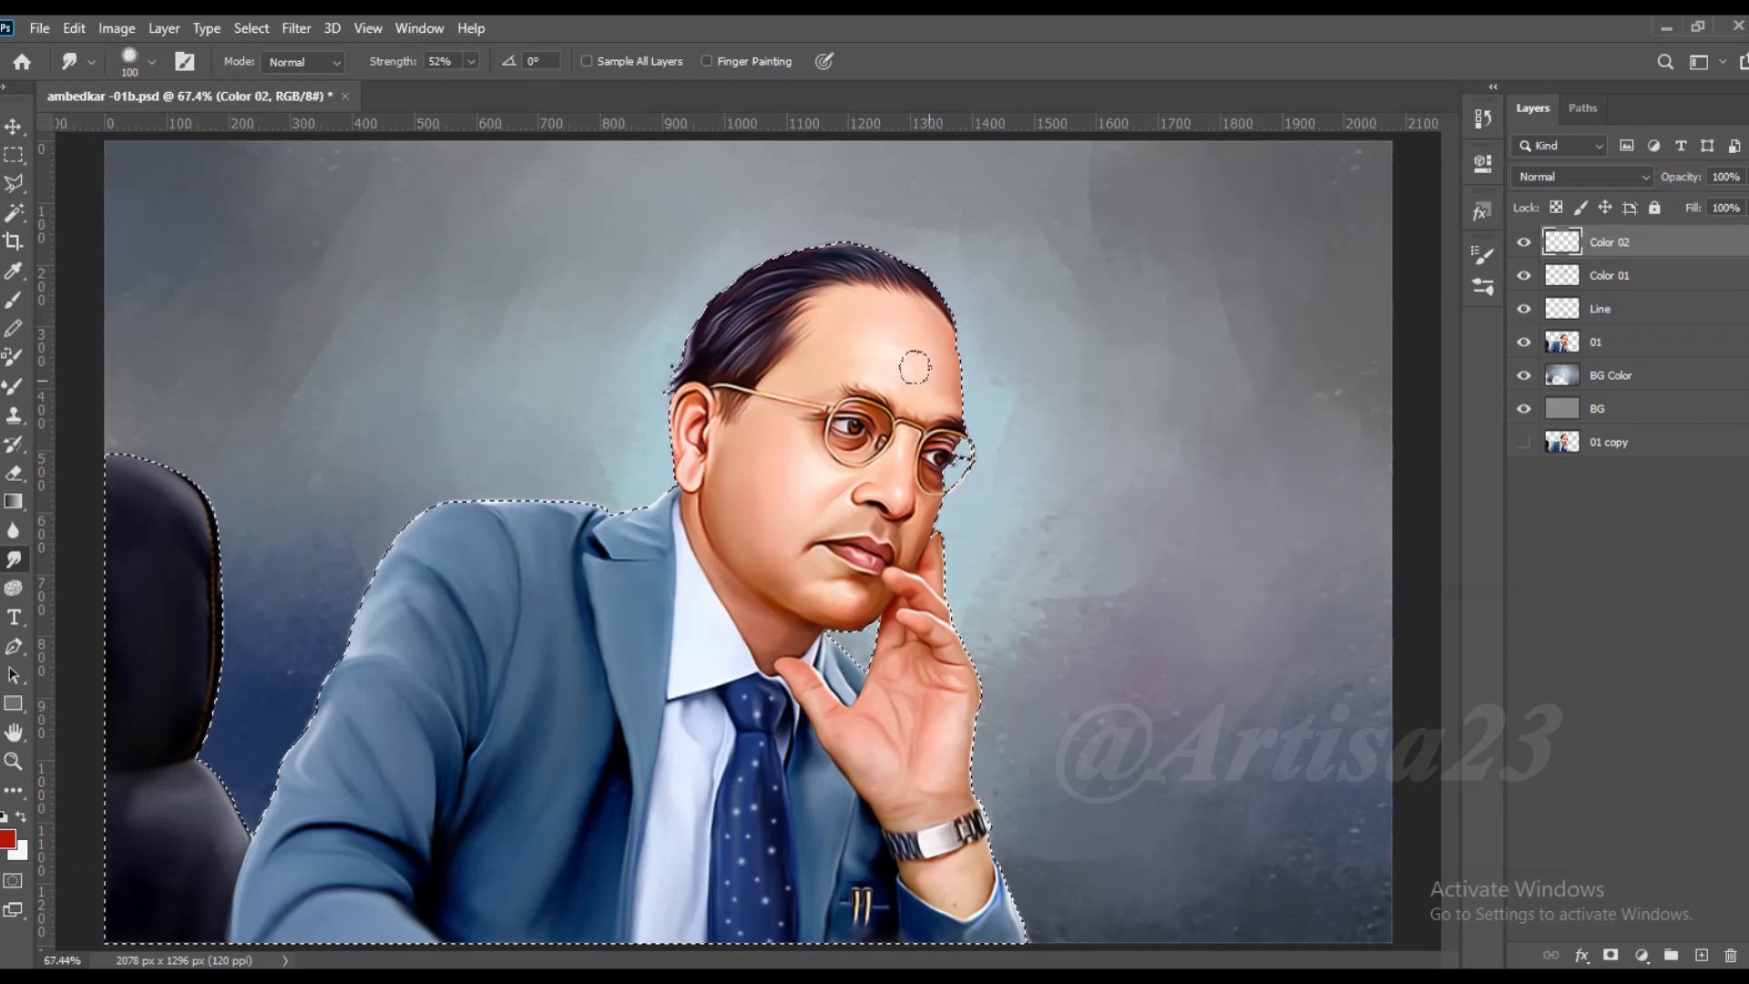
Step: Set the foreground colour to the orange-yellow cf8d1a
scroll(911, 379, up, 1)
click(7, 836)
mouse_move(1488, 847)
mouse_down()
mouse_move(1490, 805)
mouse_move(1502, 818)
mouse_up()
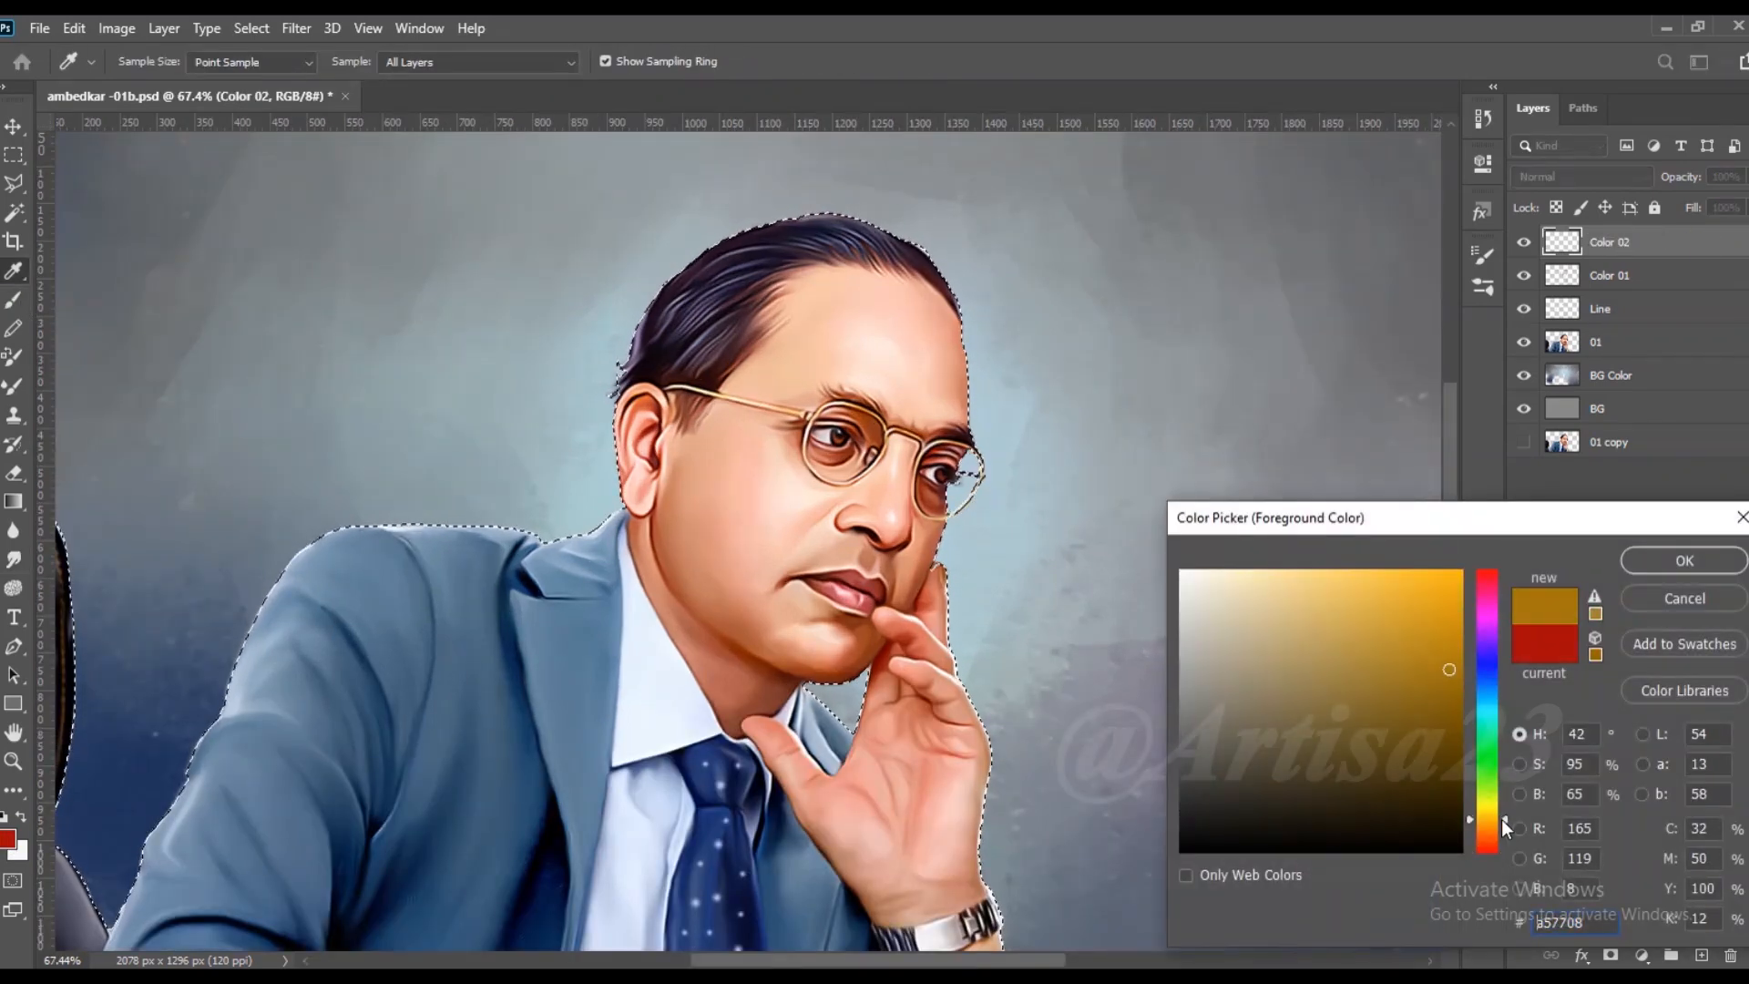
click(1487, 823)
click(1424, 625)
click(1679, 557)
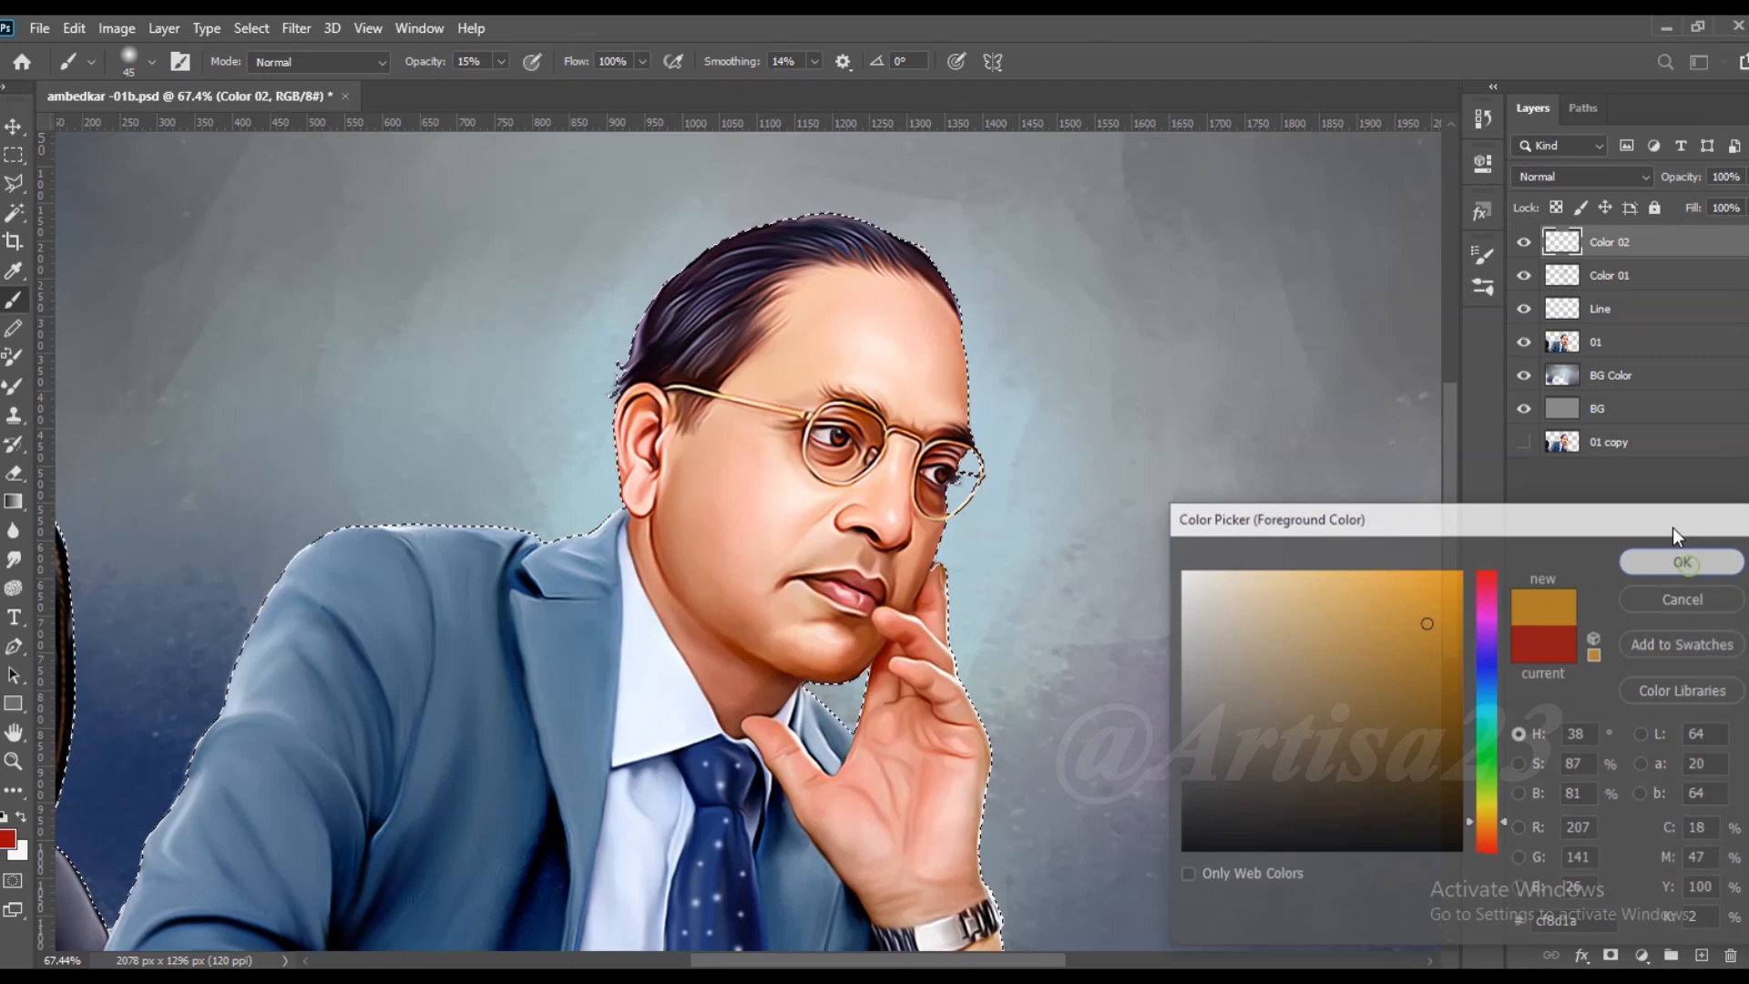
Step: Set the Color 02 layer's blend mode to Color
click(1585, 176)
click(1527, 695)
click(14, 126)
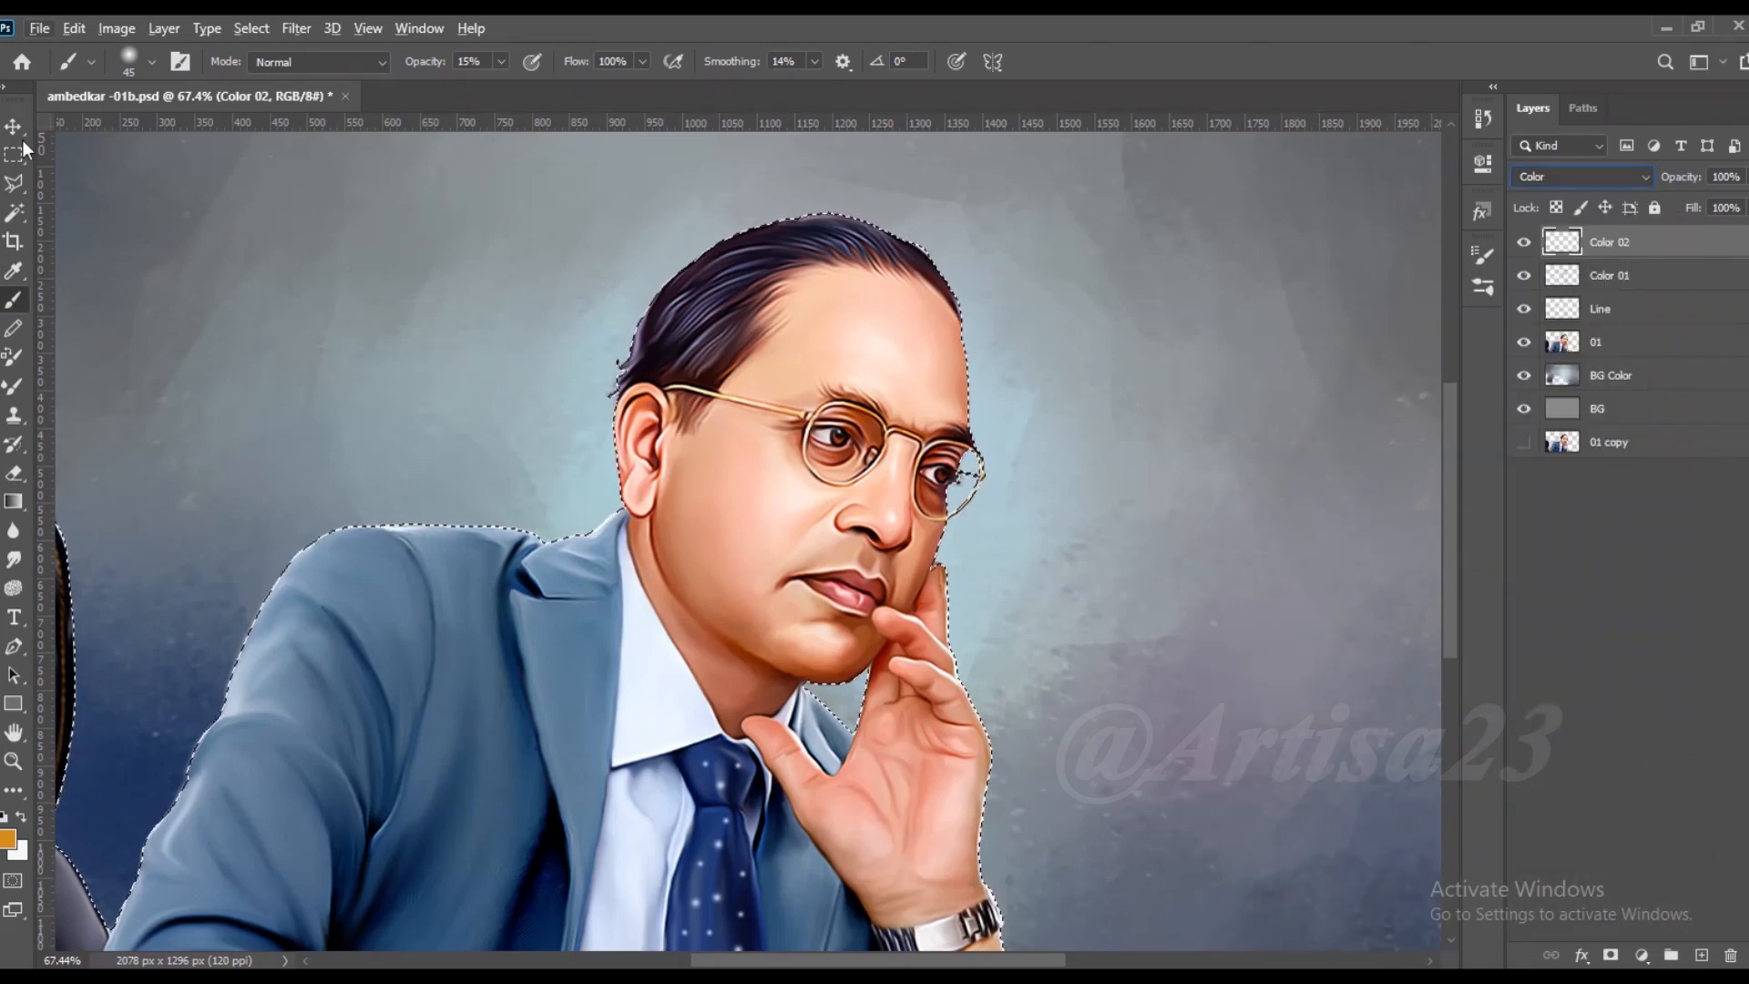
Step: Tint the forehead, cheek, chin and hand orange-yellow with a soft 40- to 50-pixel brush at 15% opacity
scroll(222, 308, up, 1)
click(14, 300)
mouse_move(796, 363)
mouse_down()
mouse_move(776, 319)
mouse_move(676, 443)
mouse_move(614, 470)
mouse_move(635, 559)
mouse_move(781, 671)
mouse_move(840, 632)
mouse_move(833, 614)
mouse_move(922, 609)
mouse_up()
key(bracketleft)
drag(810, 698, 745, 696)
key(bracketright)
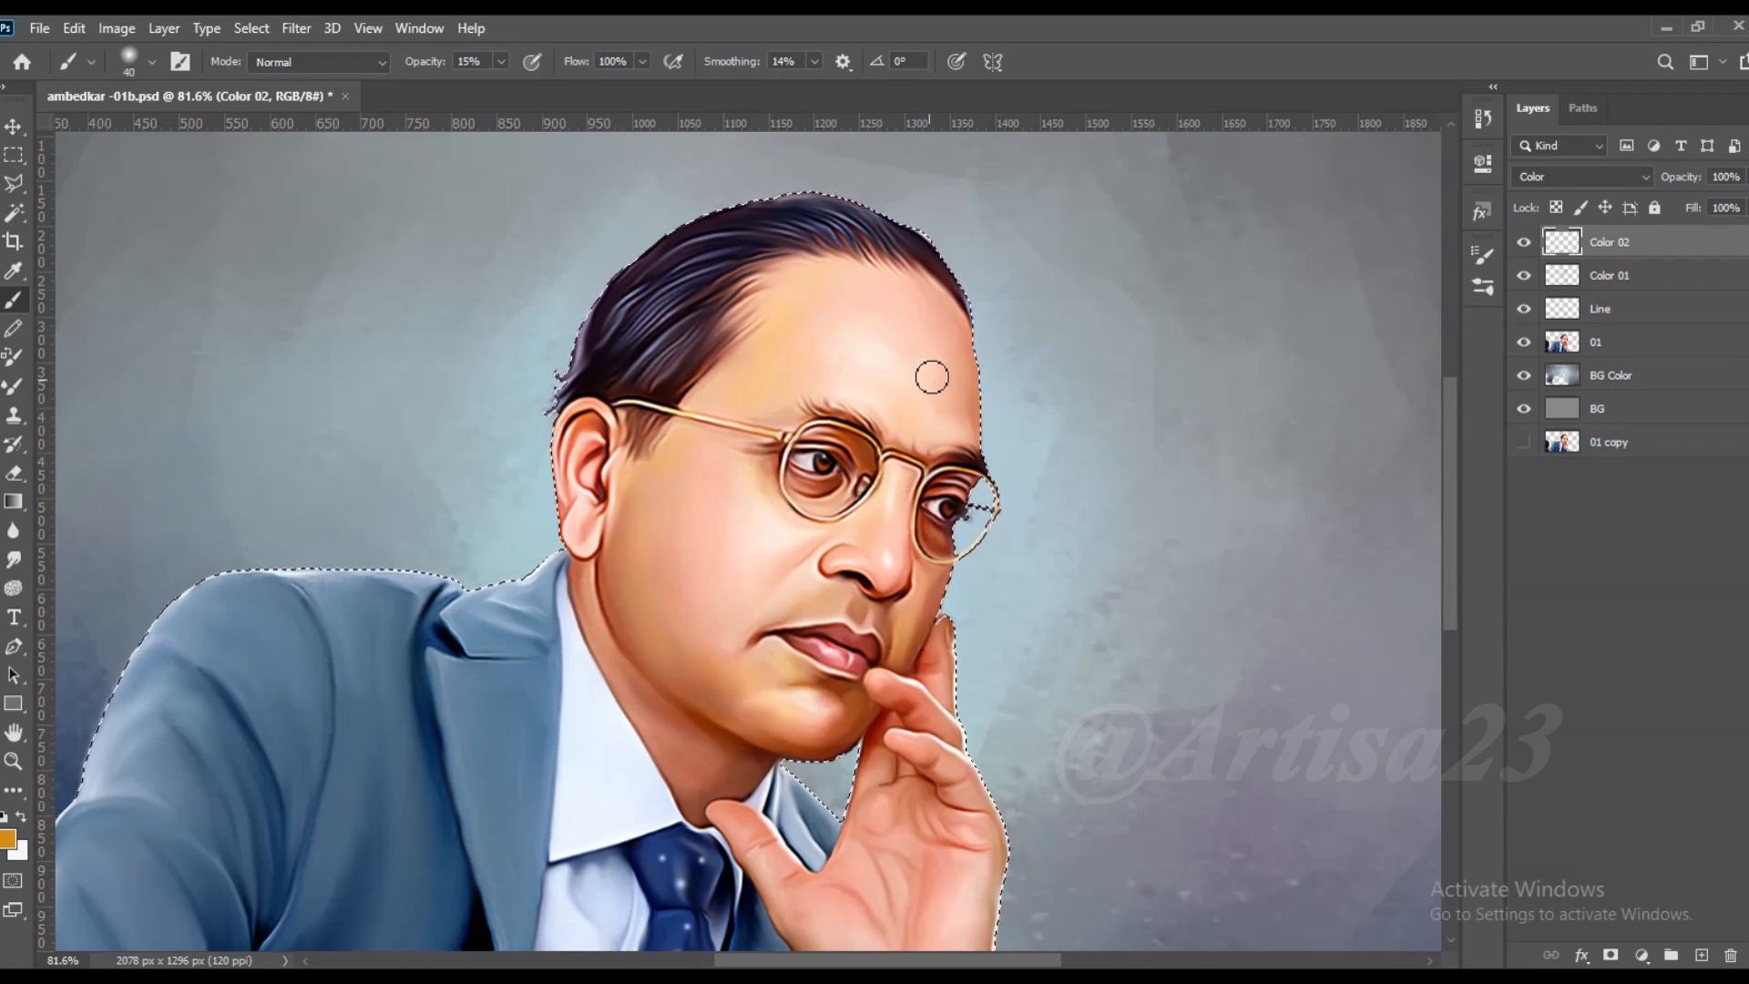
scroll(920, 414, down, 2)
key(bracketleft)
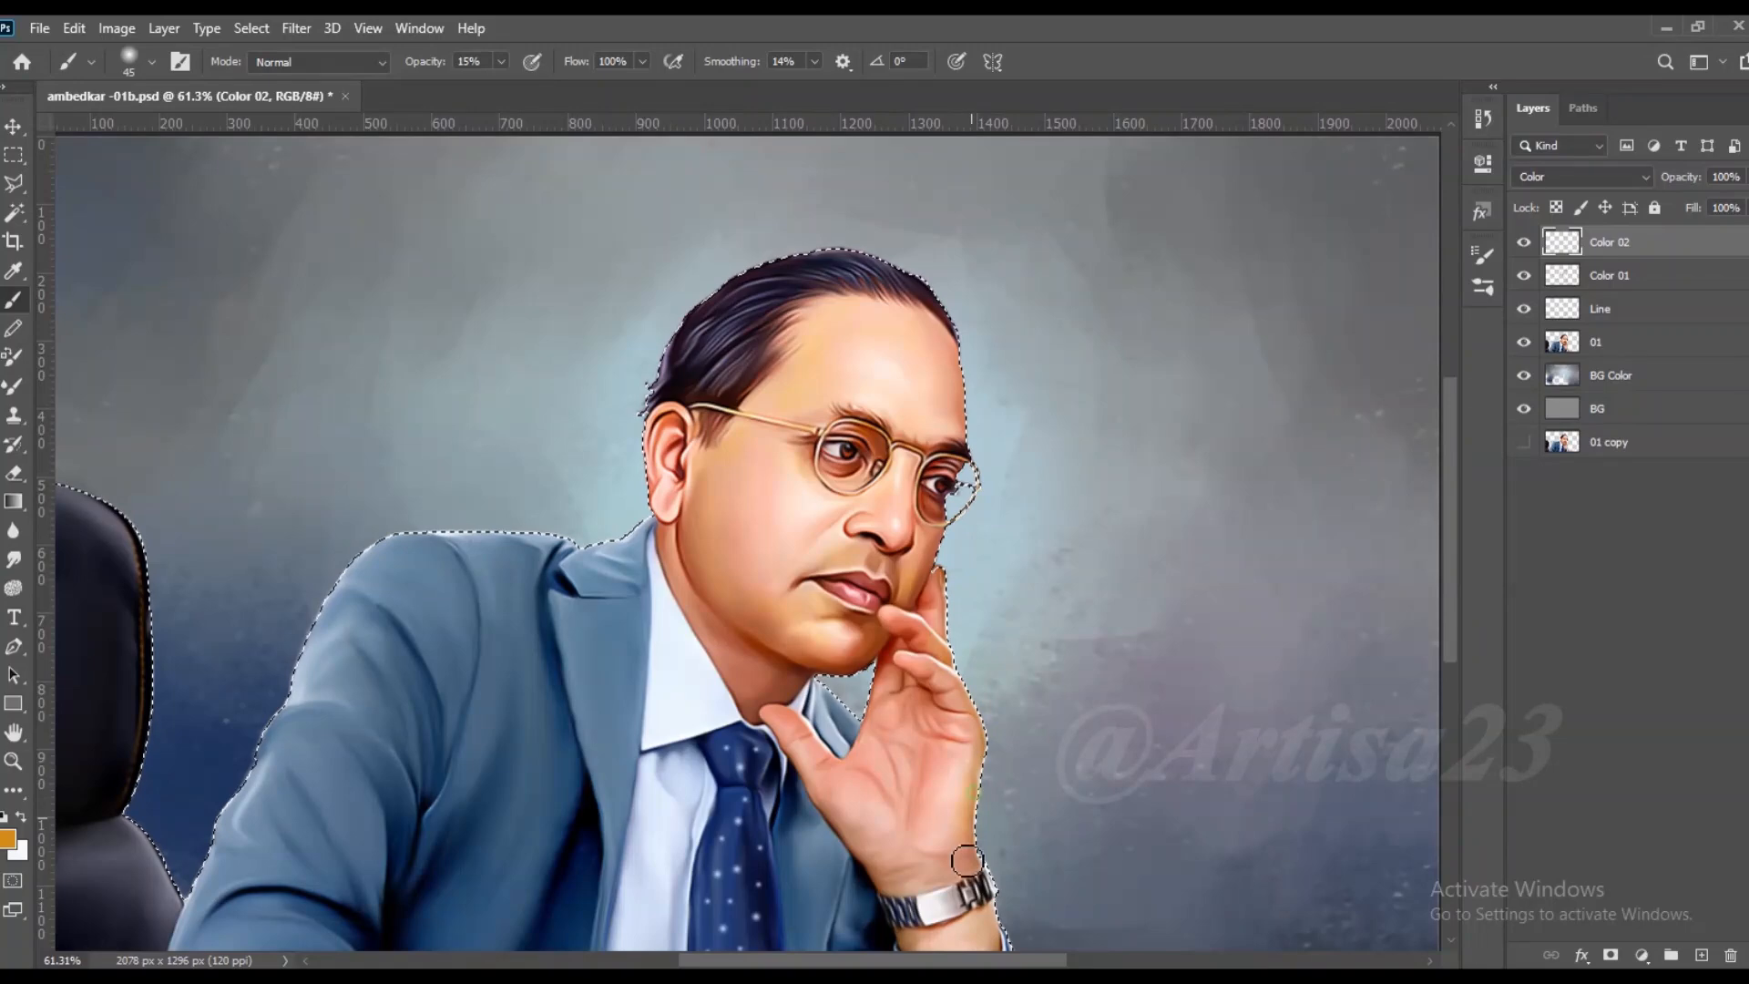
scroll(802, 782, up, 2)
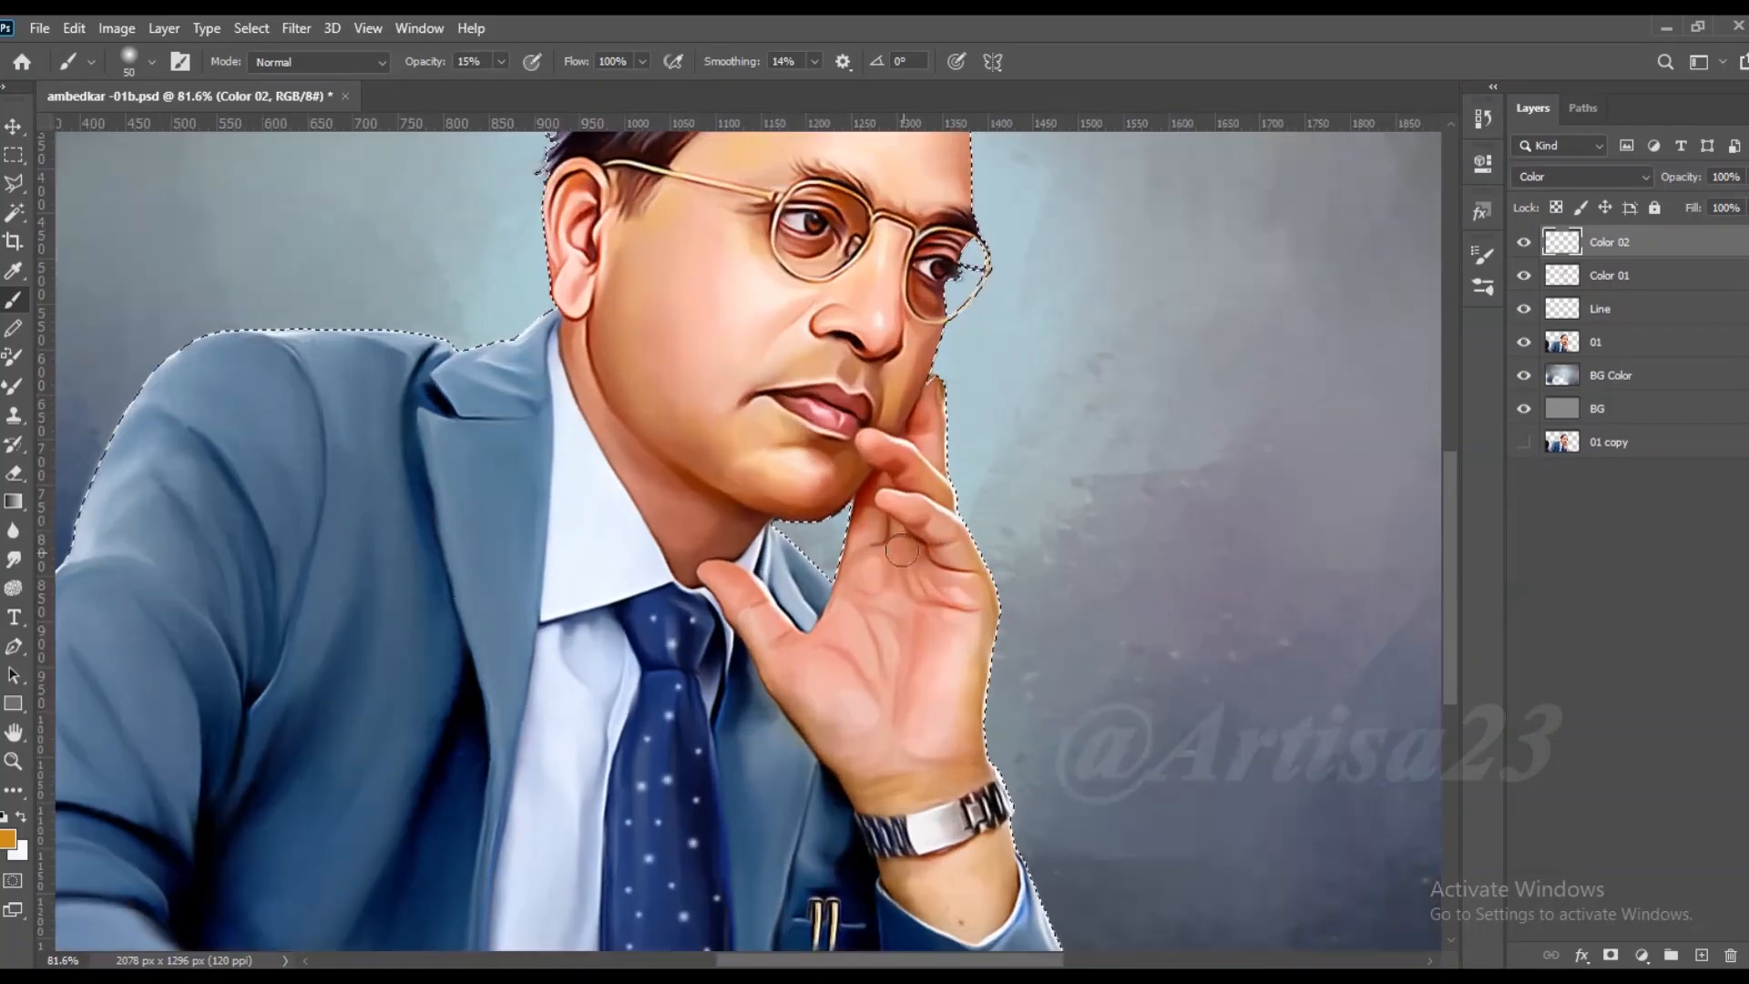
scroll(834, 603, down, 4)
Step: Smudge the orange tint across the face and hand with tips up to 100 pixels at 52% strength, and clear the selection
click(14, 559)
scroll(785, 383, up, 3)
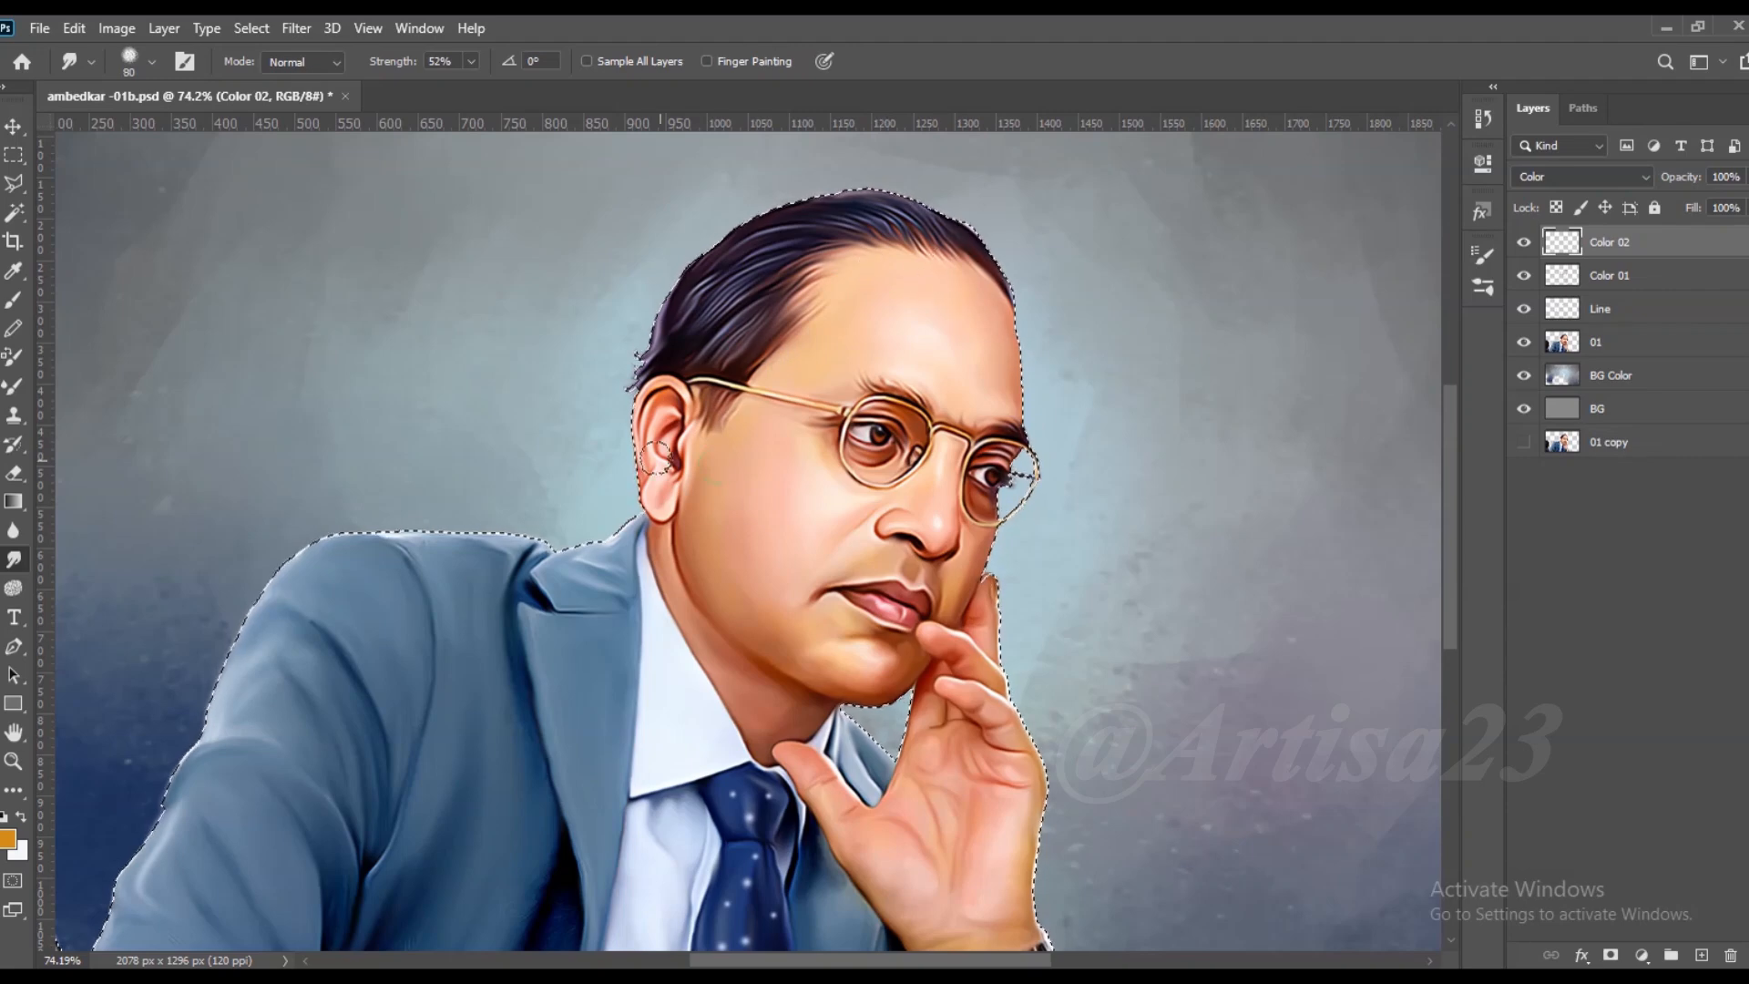
key(bracketright)
key(bracketright)
scroll(935, 761, down, 2)
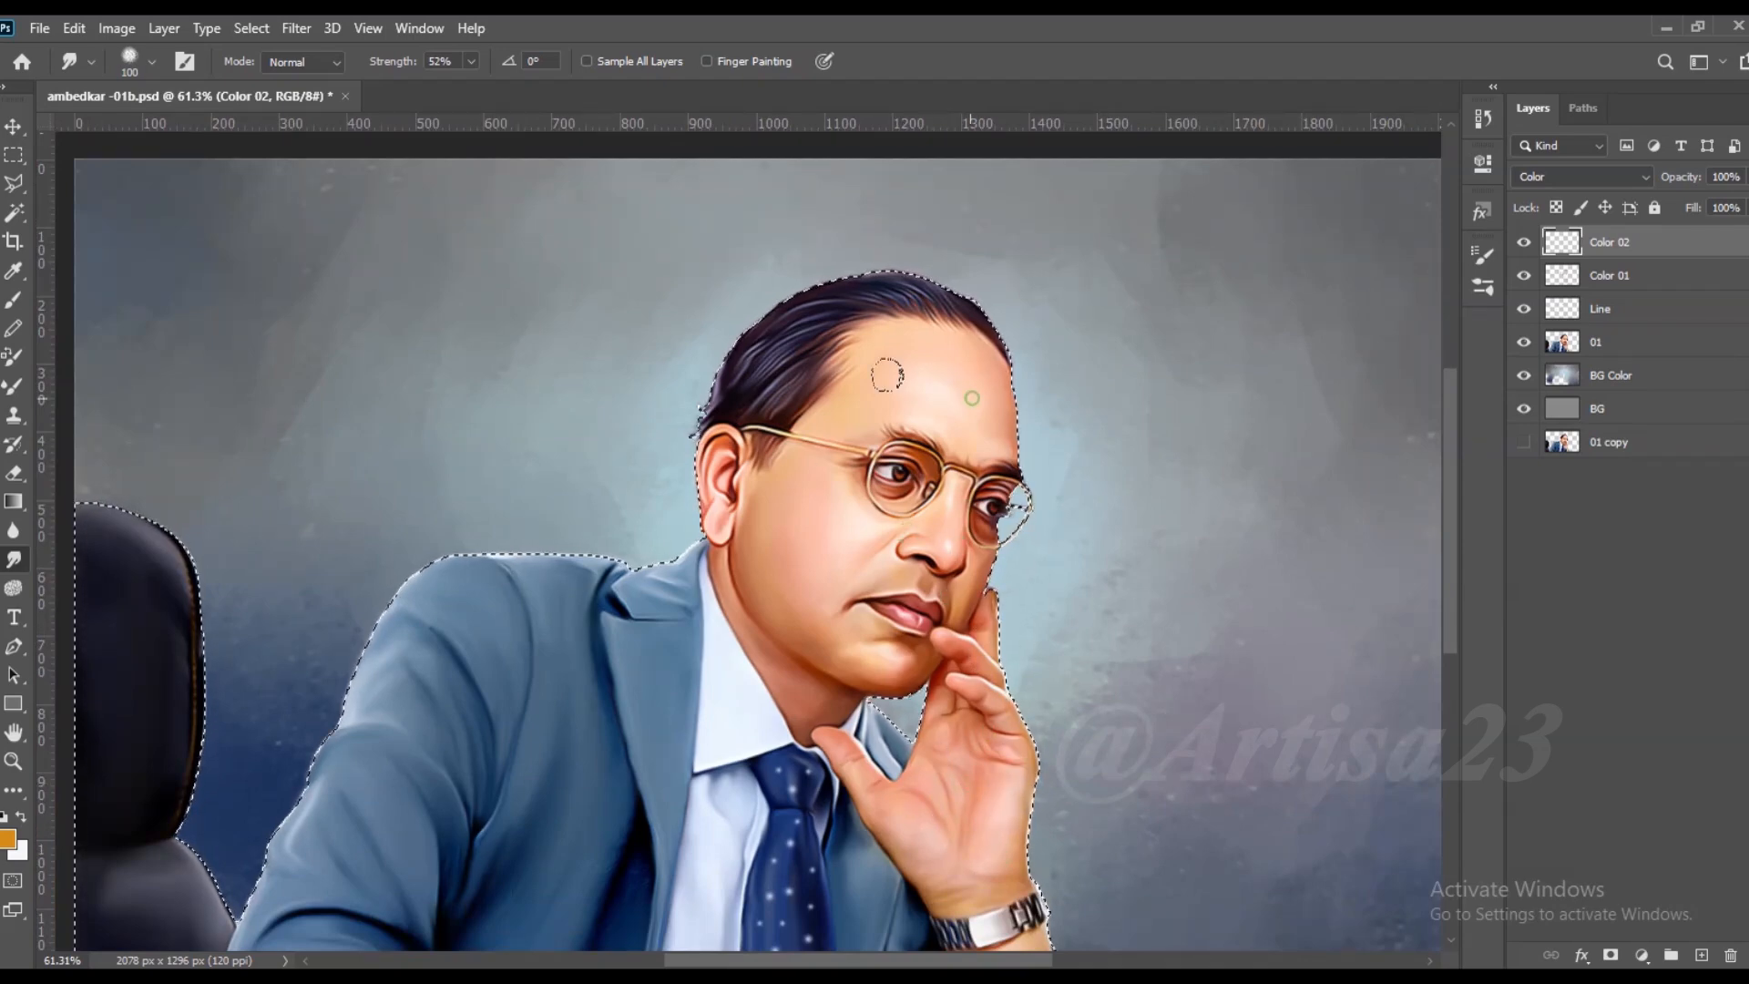
scroll(939, 478, down, 2)
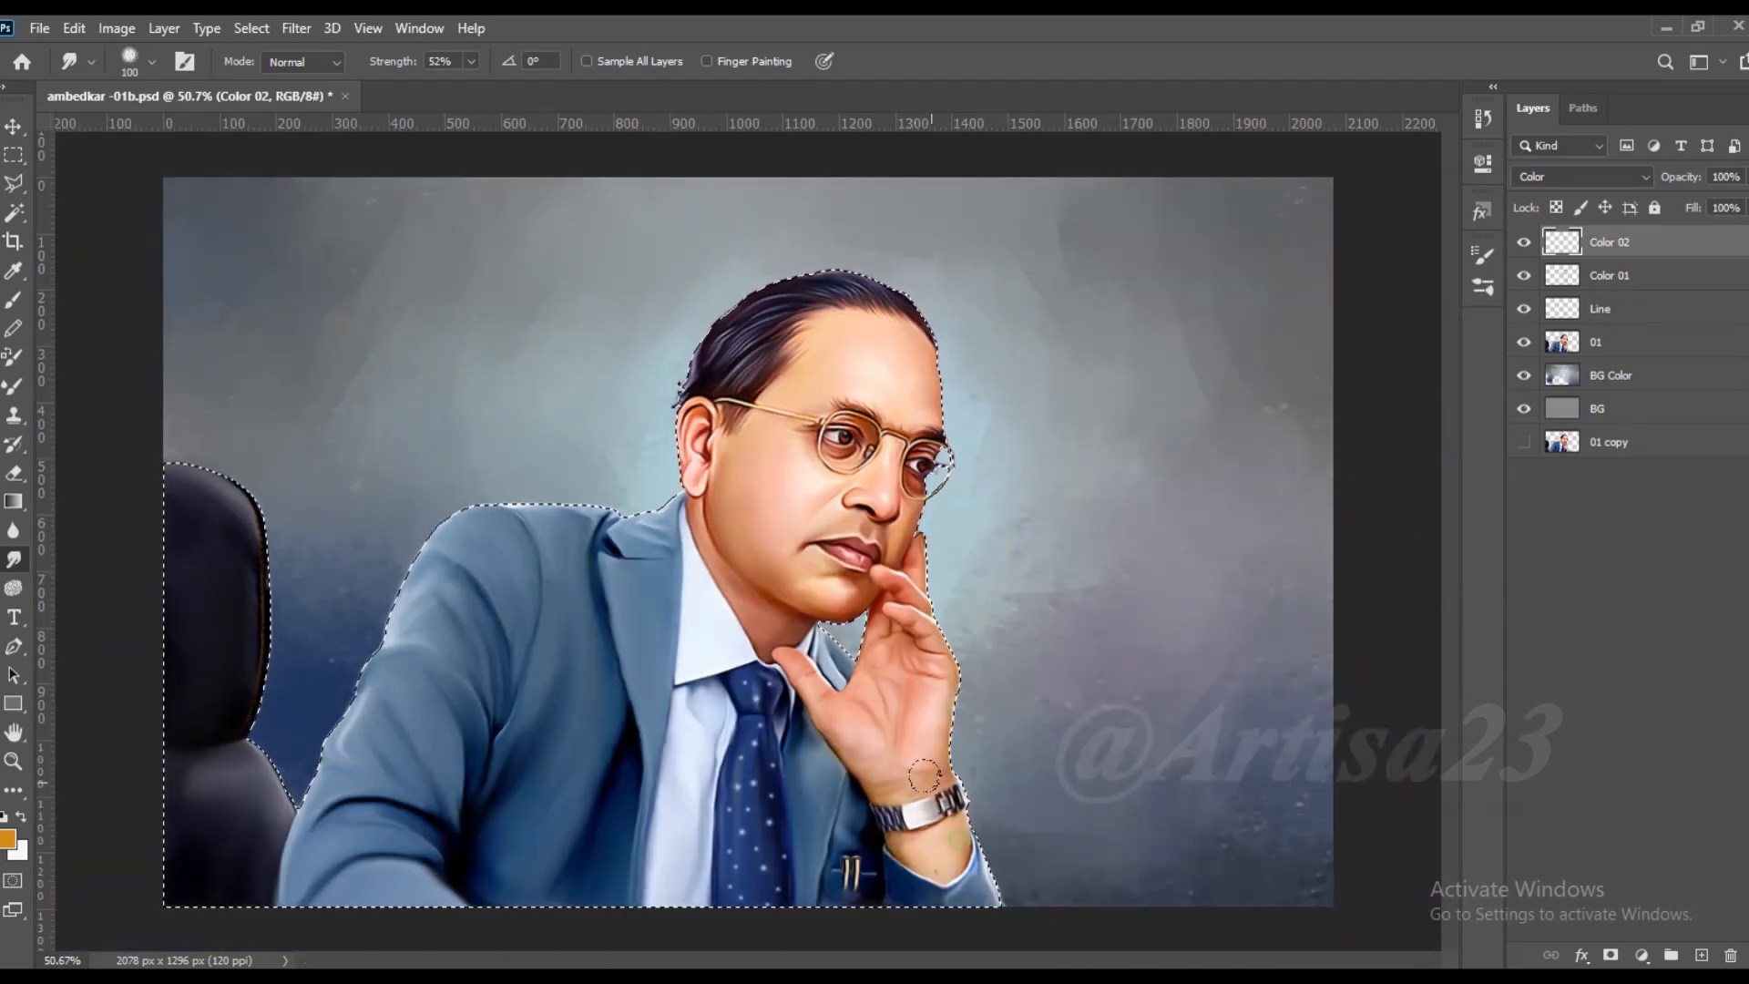
scroll(924, 777, up, 2)
scroll(984, 766, down, 4)
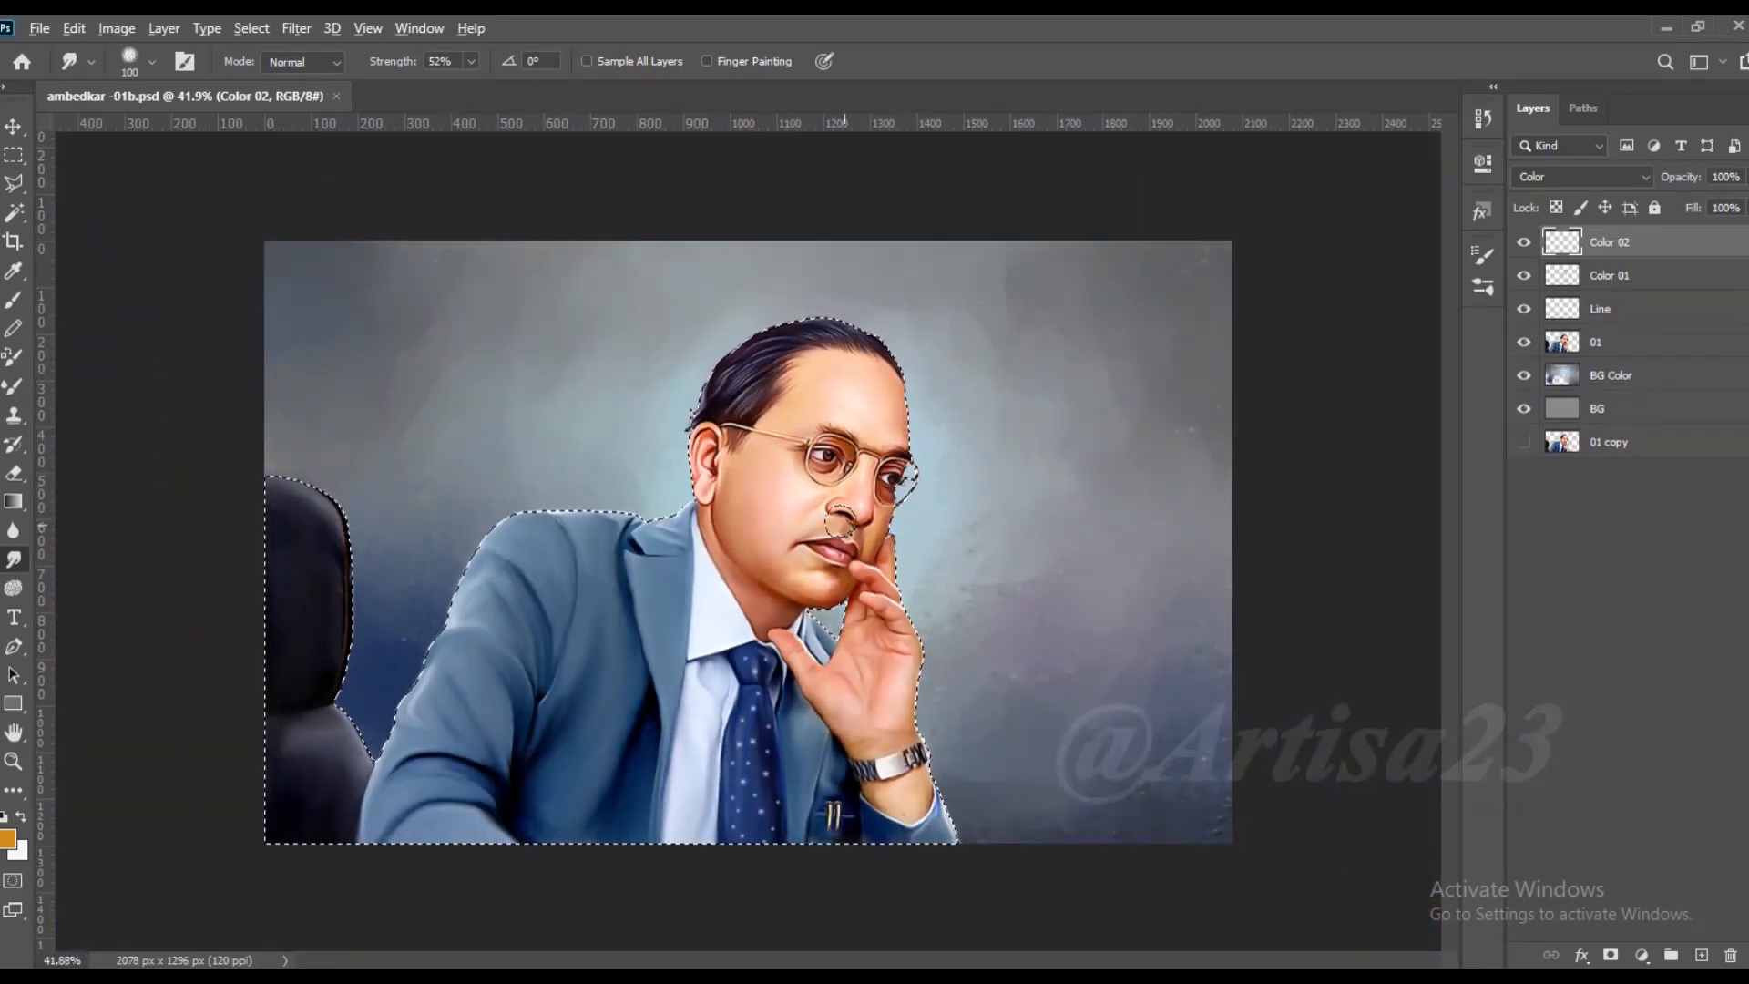
scroll(839, 529, up, 2)
scroll(839, 538, down, 1)
key(ctrl+d)
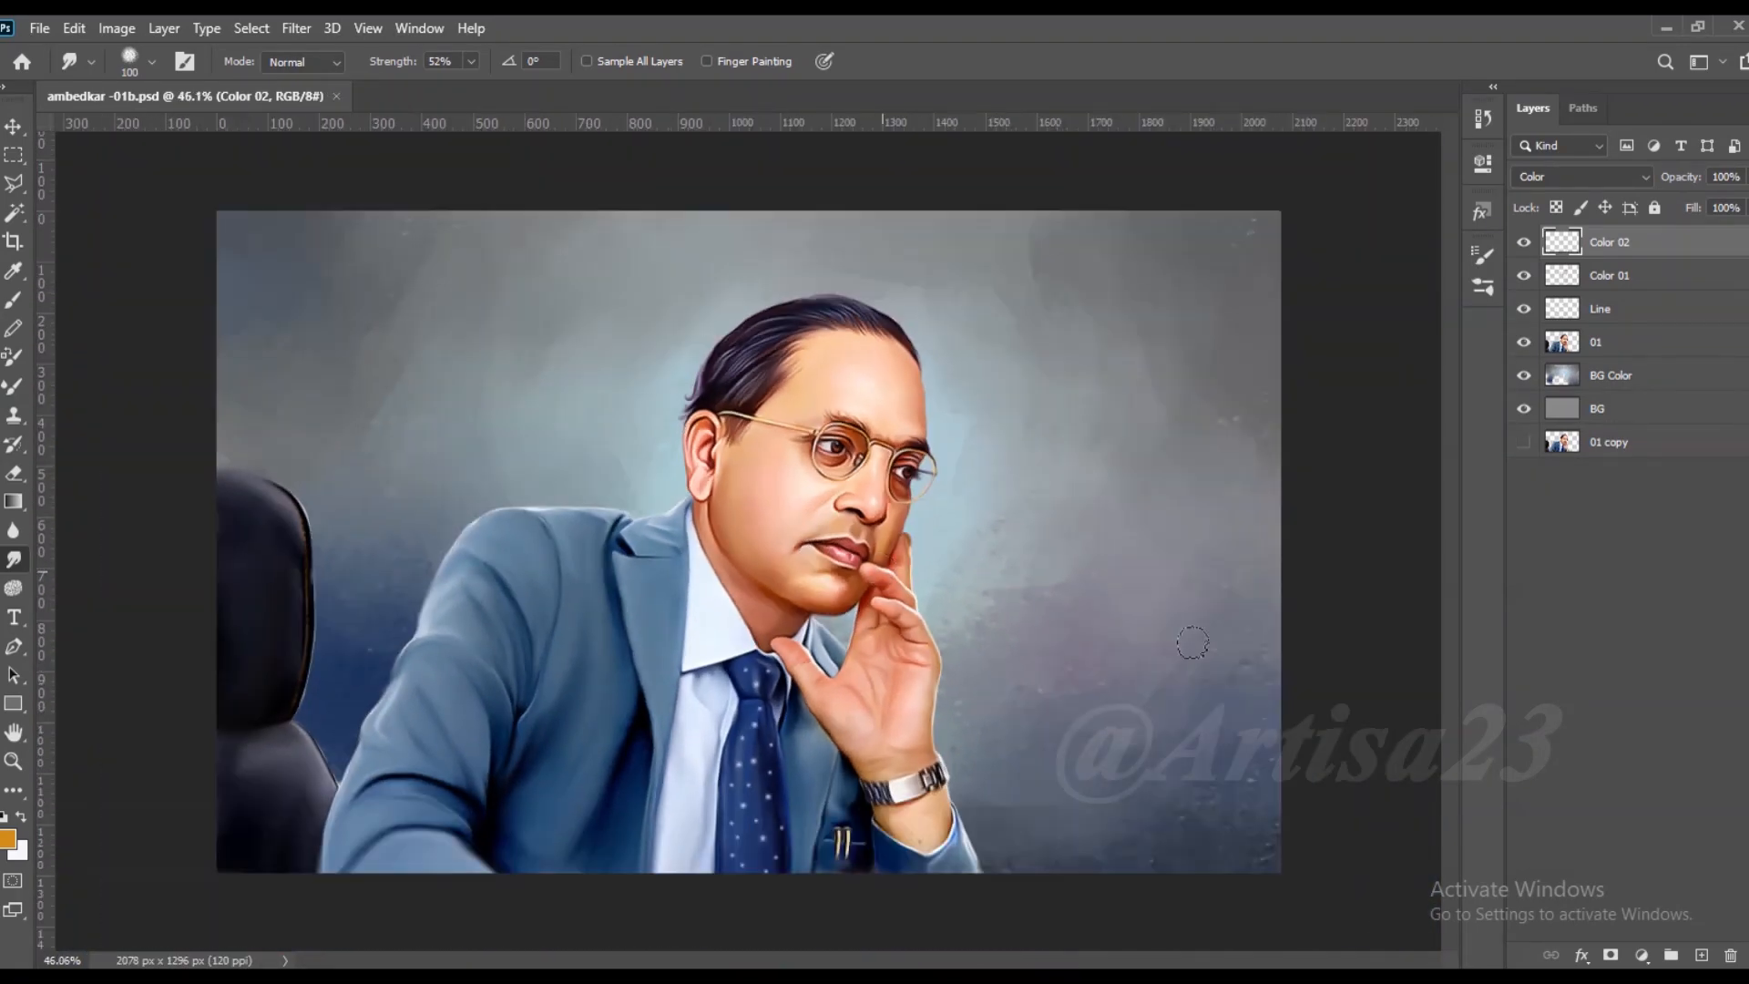
Step: Add a new layer named Lips above Color 02 and set the foreground colour to dark red 6f0000
click(1702, 955)
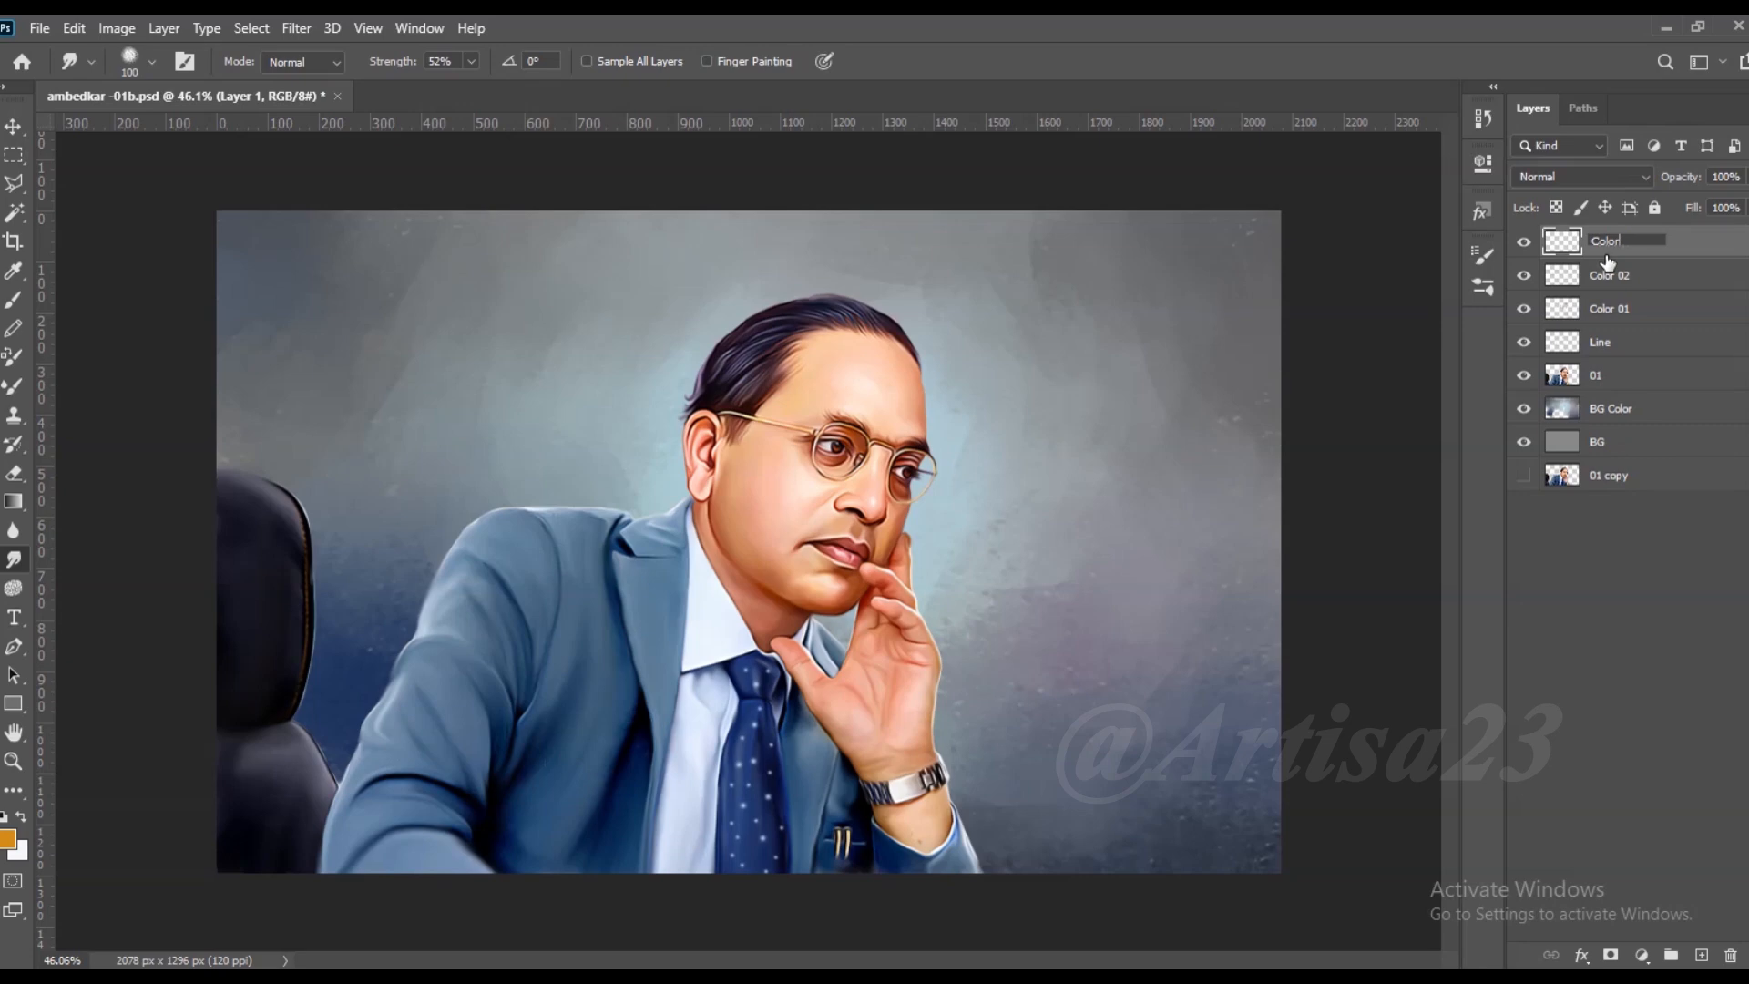
scroll(825, 542, up, 2)
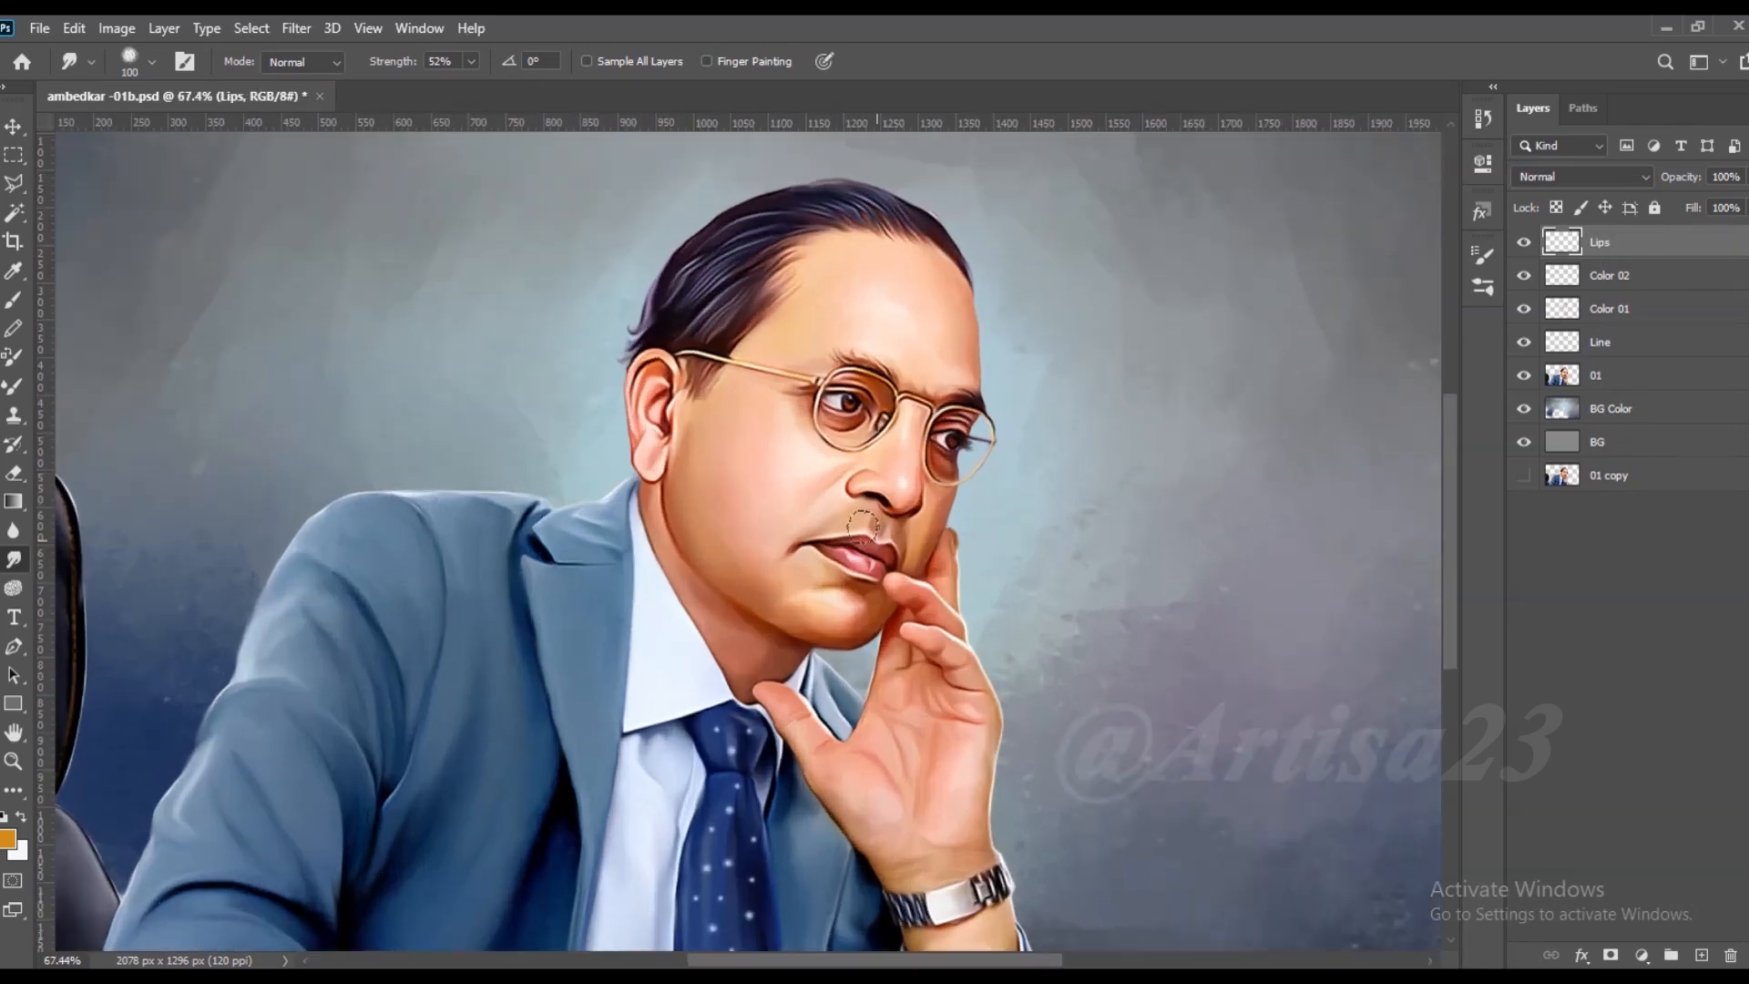
key(b)
click(7, 839)
click(1485, 566)
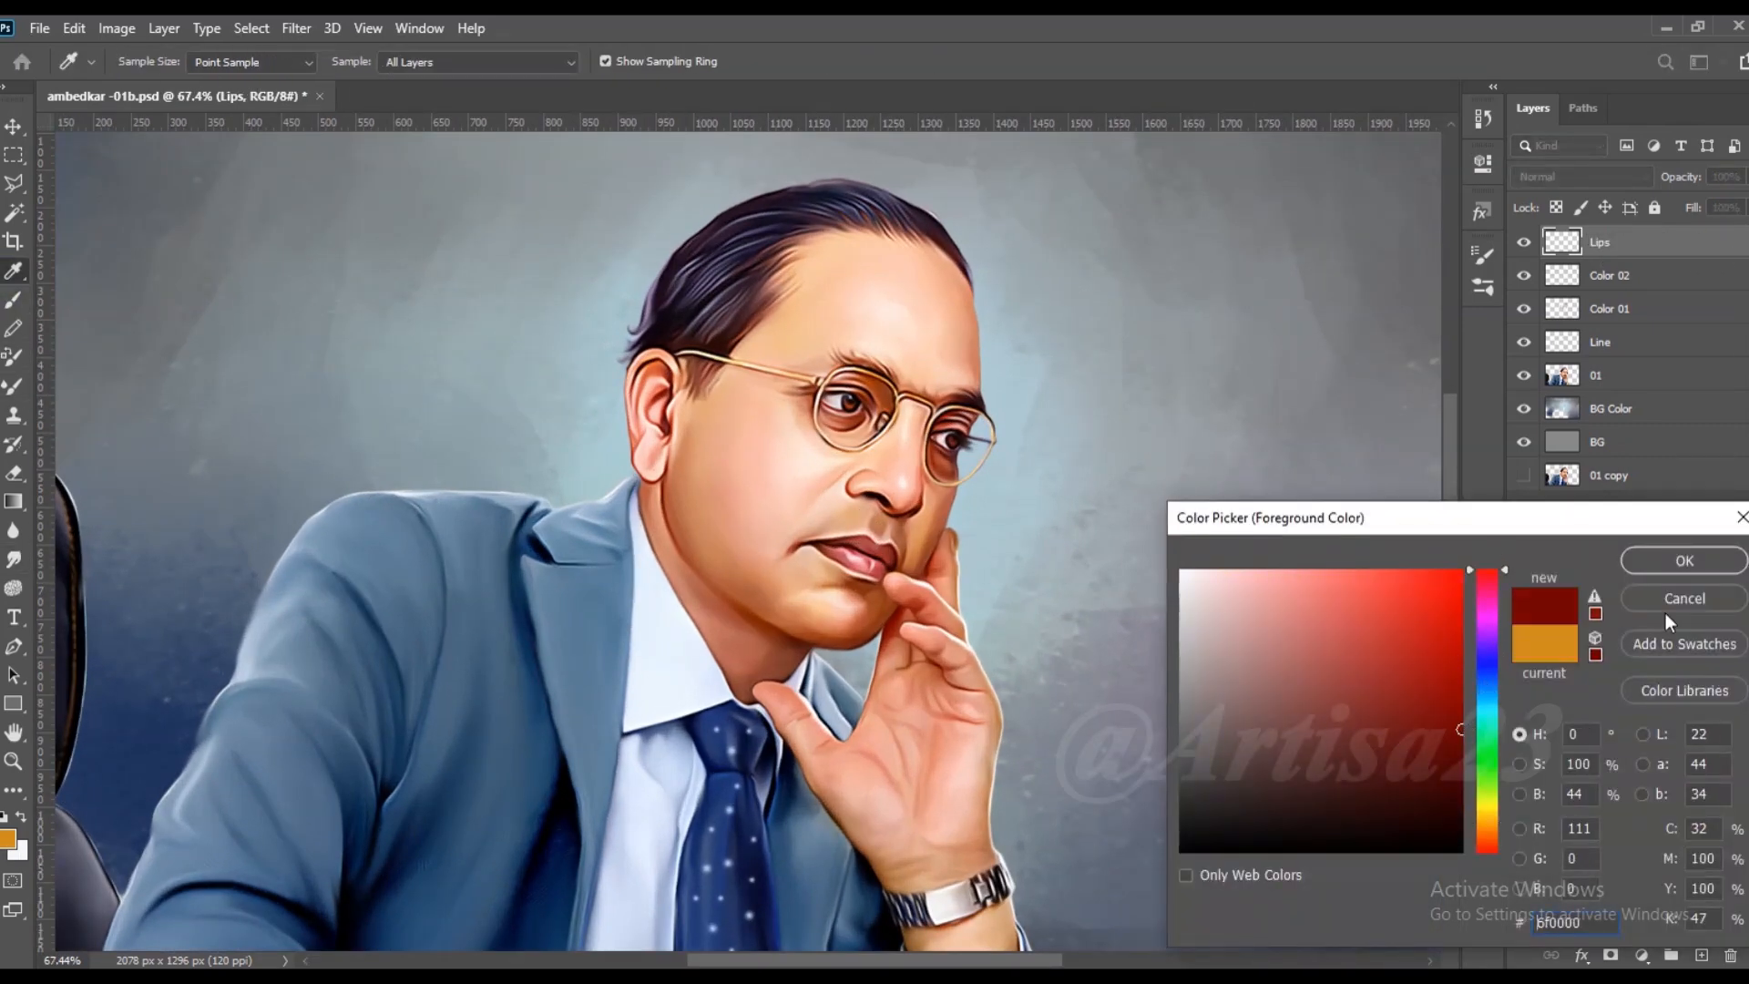
click(1639, 557)
Step: Fill both lips with dark red on the Lips layer using a 10-pixel brush at 72% opacity
scroll(890, 571, up, 9)
click(882, 548)
key(bracketleft)
key(bracketleft)
key(bracketleft)
key(bracketleft)
key(bracketleft)
key(bracketleft)
key(bracketleft)
mouse_move(808, 522)
mouse_down()
mouse_move(893, 522)
mouse_move(829, 563)
mouse_move(869, 553)
mouse_move(767, 520)
mouse_move(849, 529)
mouse_move(864, 566)
mouse_move(751, 518)
mouse_move(815, 563)
mouse_up()
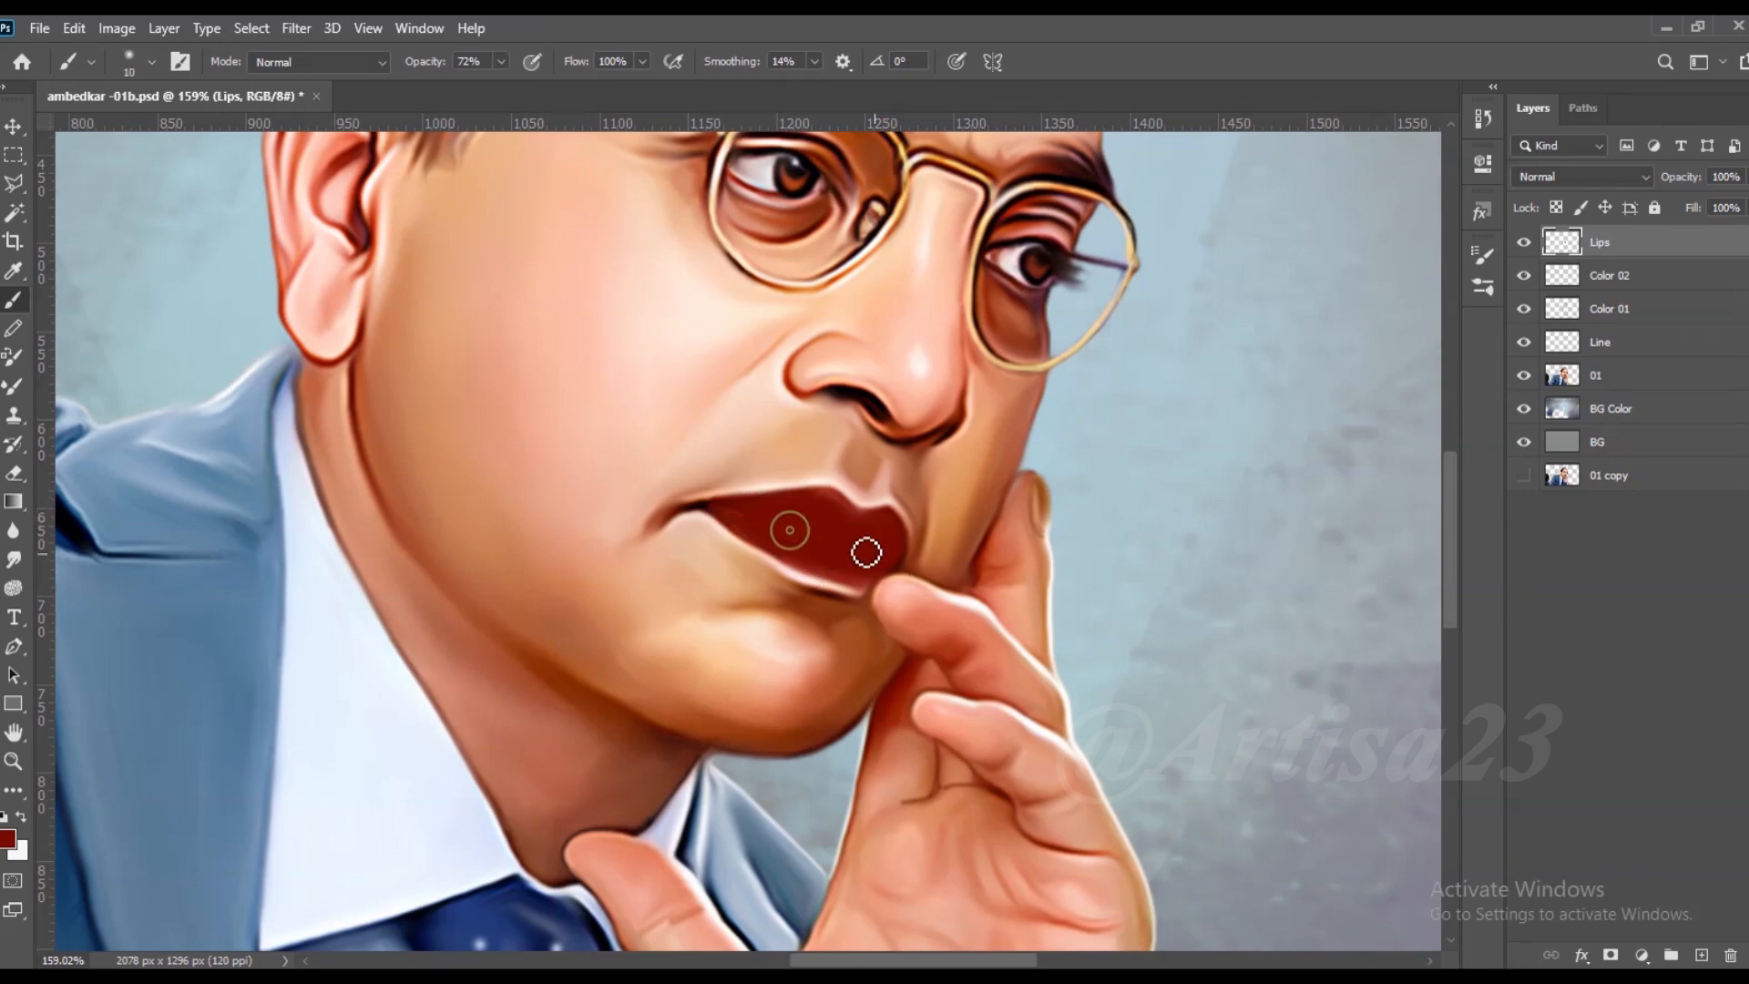
Step: Set the Lips layer's blend mode to Soft Light
scroll(884, 542, down, 3)
click(1581, 176)
click(1542, 451)
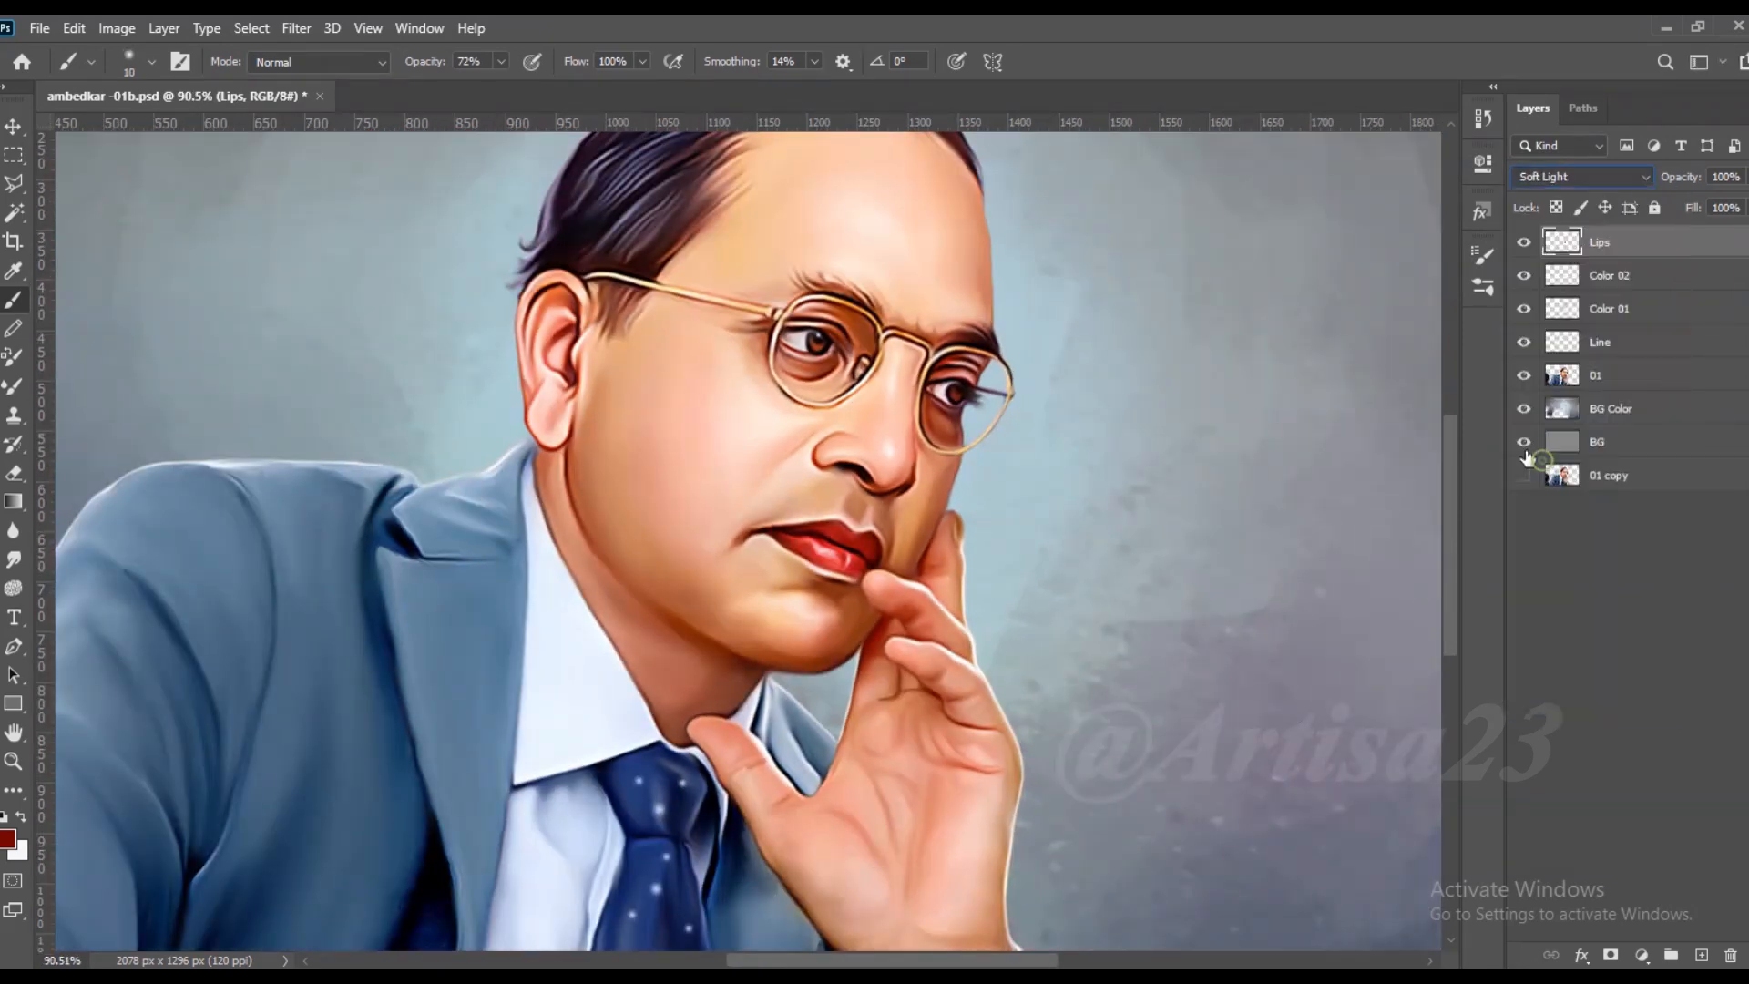
key(v)
scroll(637, 415, down, 2)
Step: Shift the lip colour towards pink with a Hue/Saturation adjustment at hue -62
click(164, 28)
mouse_move(116, 28)
mouse_move(149, 84)
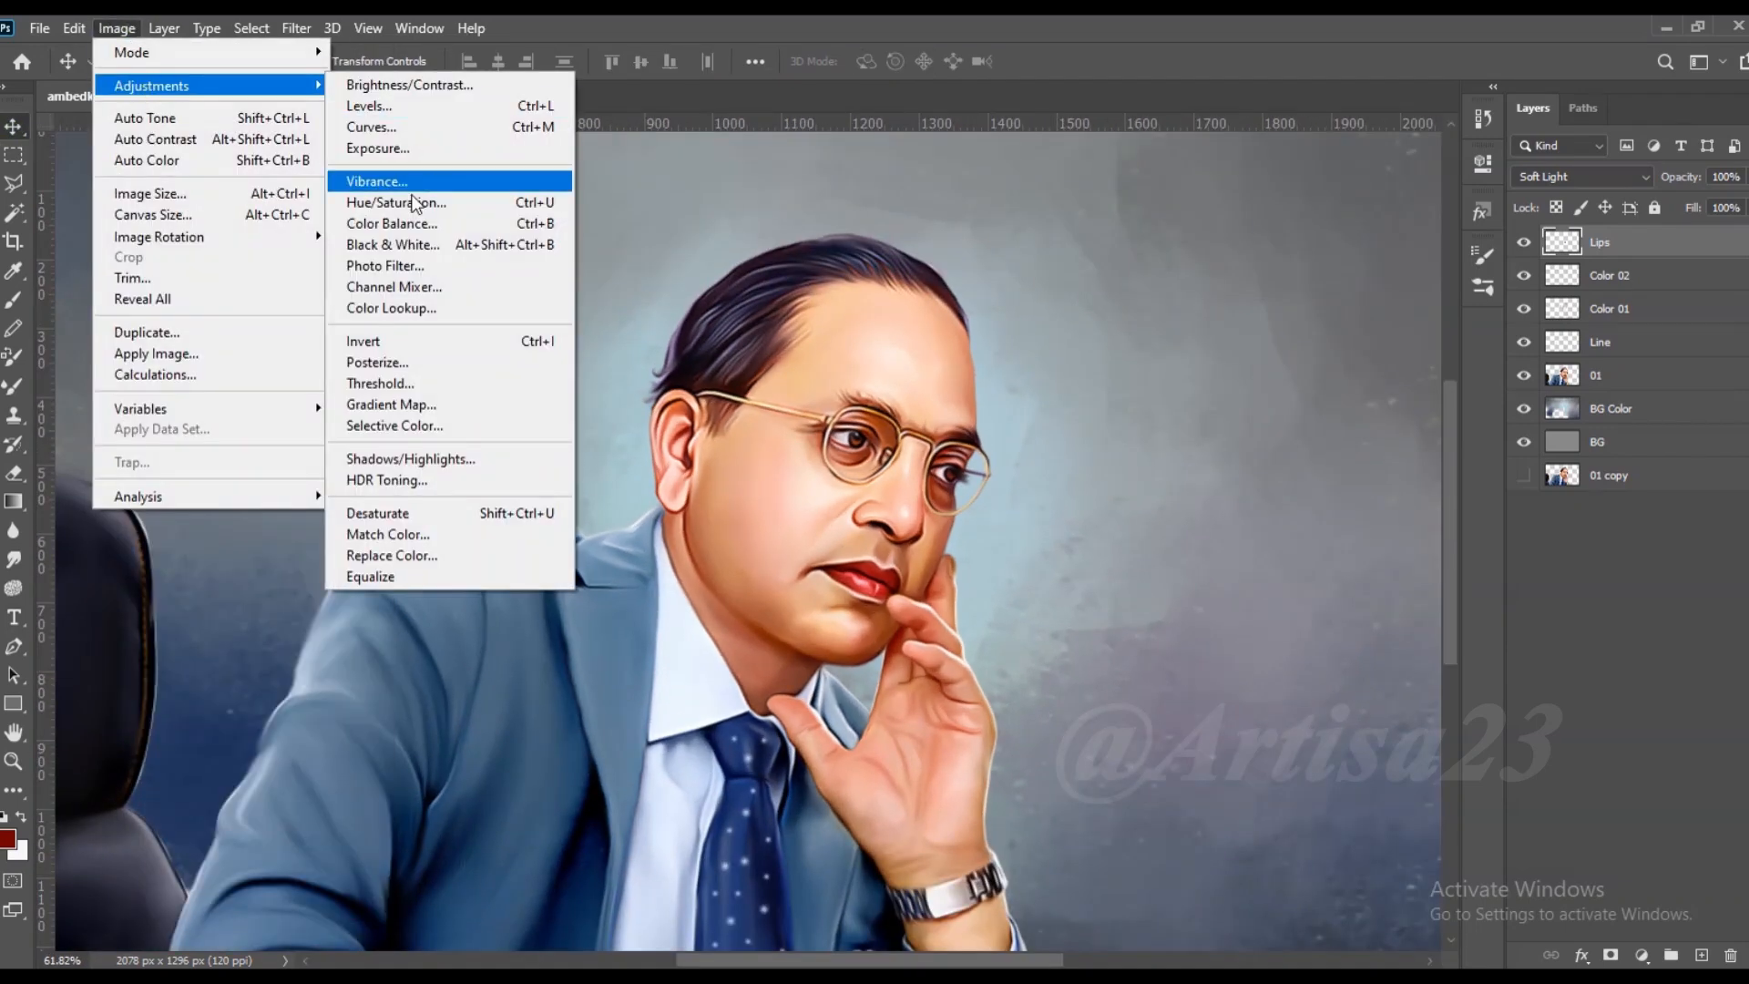
click(432, 200)
drag(1336, 539, 1280, 533)
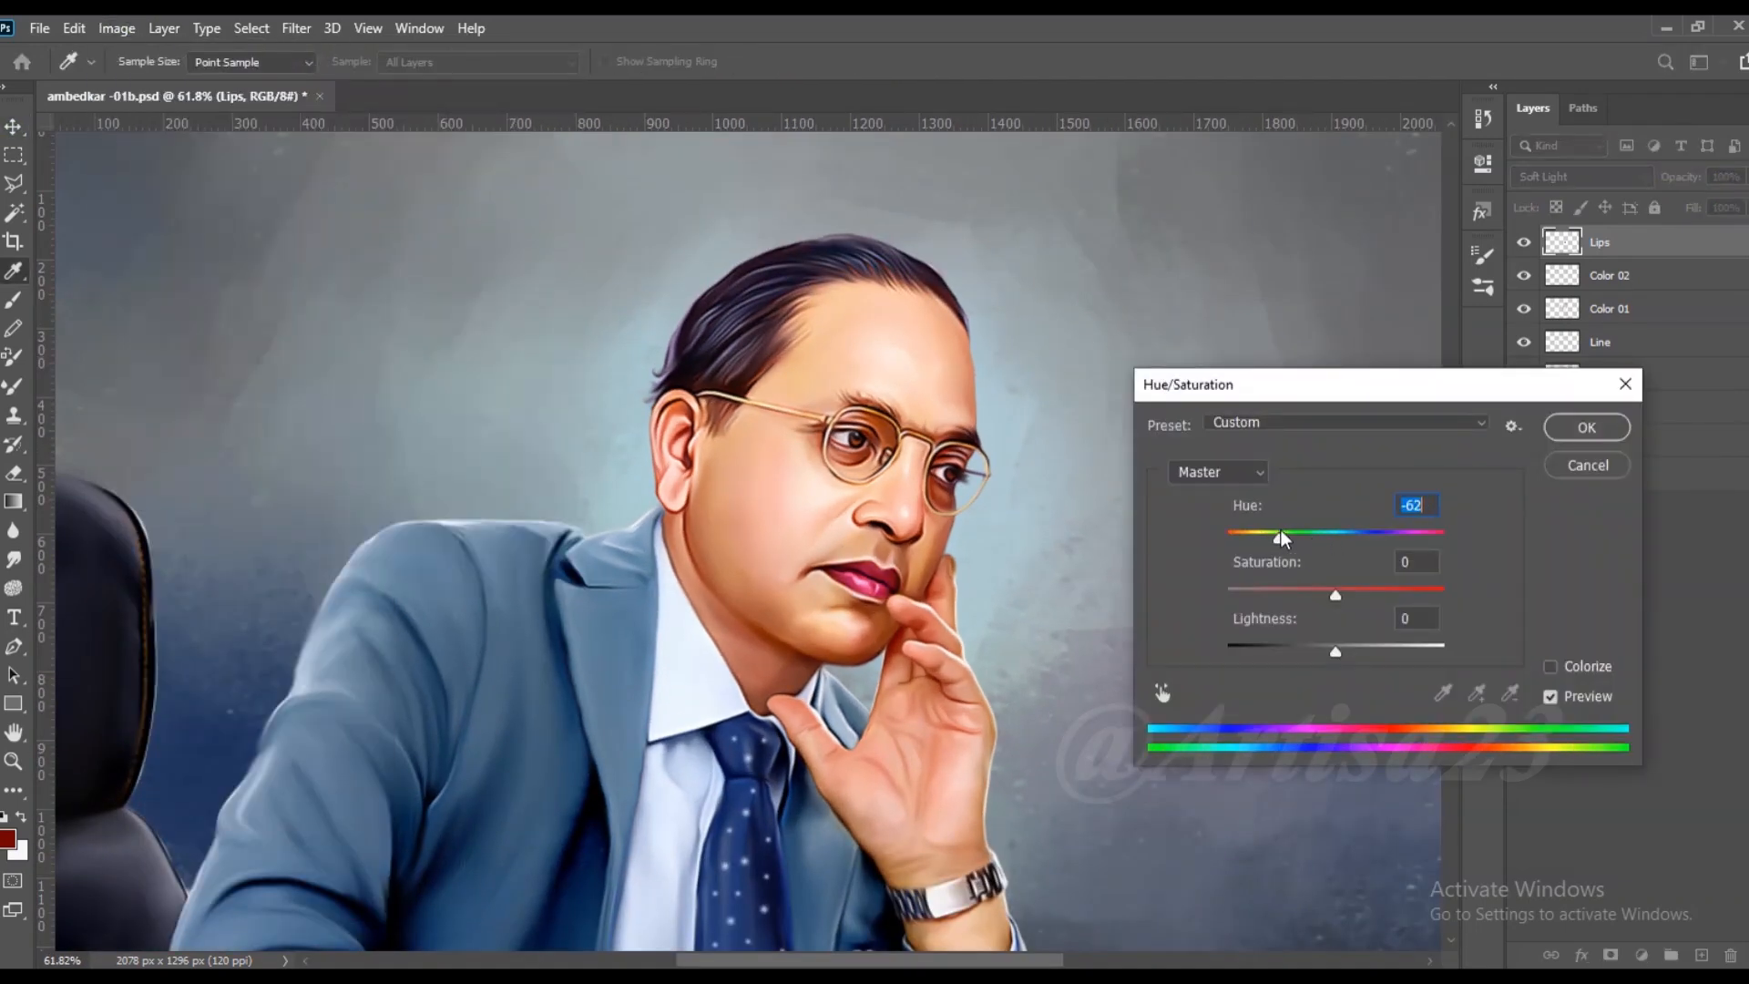
click(1611, 432)
Step: Brighten the Lips layer with a Curves adjustment, raising the midpoint at input 120 to output 141
click(117, 29)
mouse_move(219, 77)
click(375, 121)
drag(1234, 635, 1234, 612)
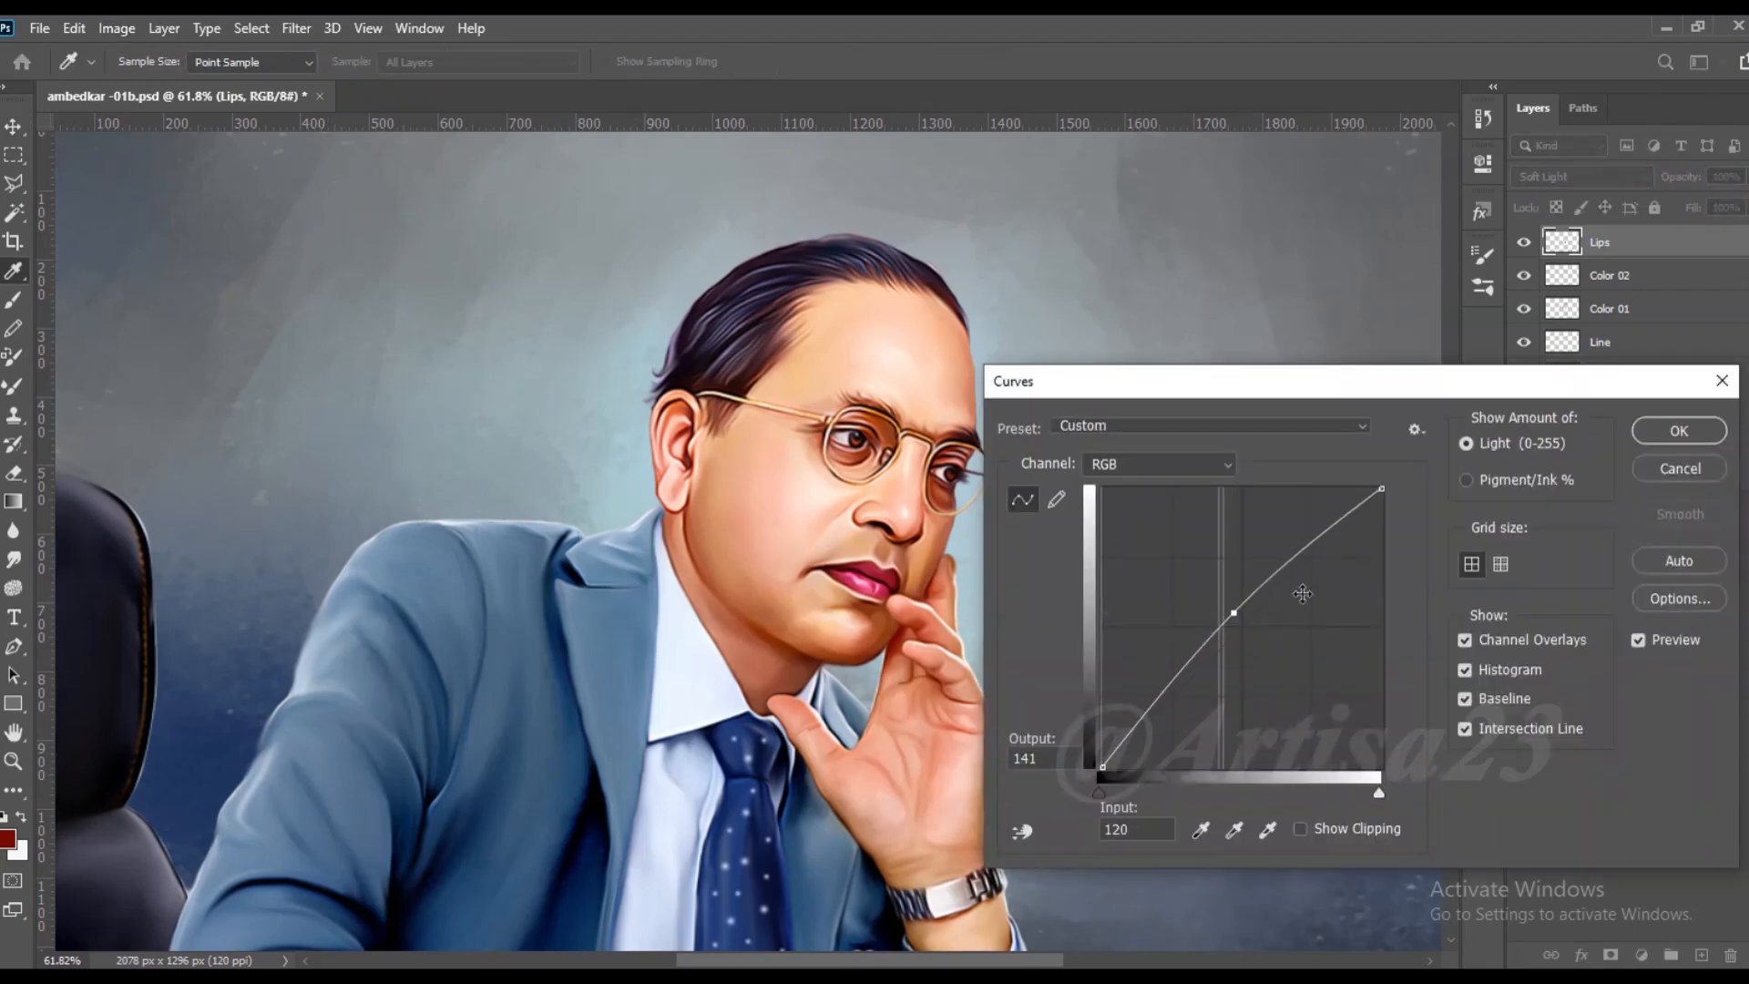
Step: Reduce the Lips layer's opacity and fill to about 50% each
click(1745, 207)
click(1746, 176)
drag(1746, 205, 1676, 234)
click(1745, 208)
Step: Brighten the lip colour again with a Curves point at input 121, output 139, and save the document
click(116, 29)
mouse_move(152, 86)
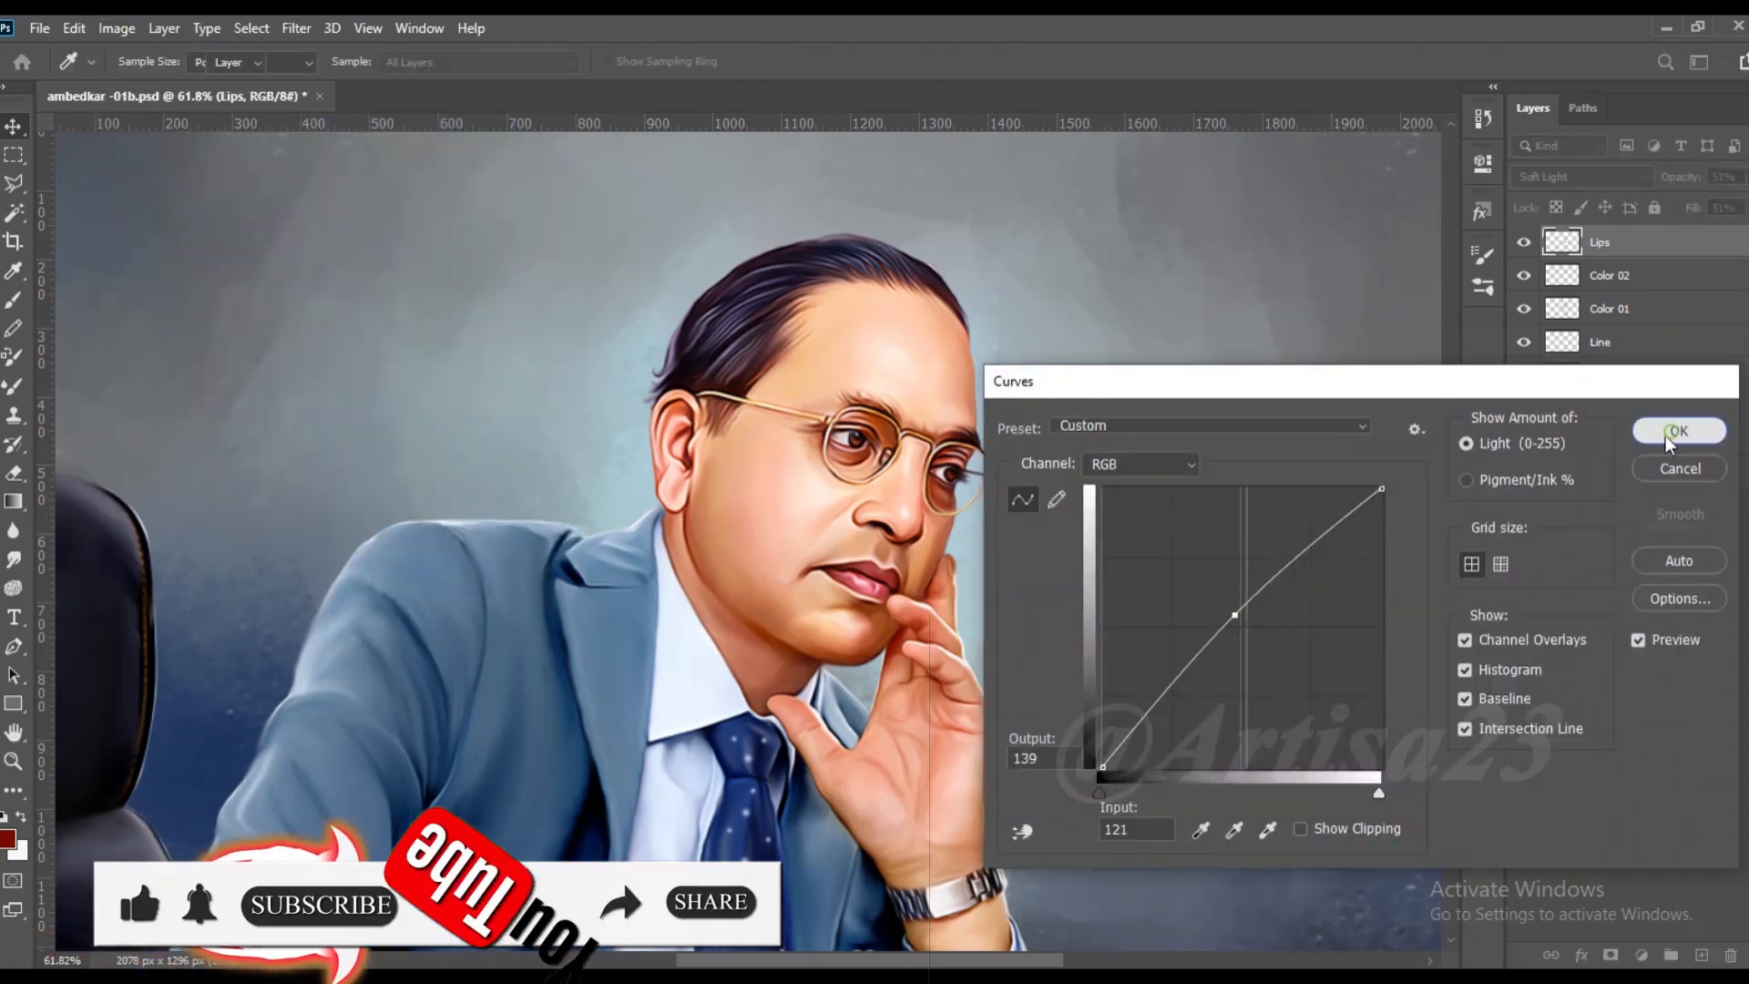
click(1671, 434)
drag(911, 583, 920, 570)
key(ctrl+s)
Step: Select the Line layer, sample a tone near the mouth and stroke along the upper lip's edge
scroll(893, 565, up, 3)
click(1599, 348)
key(b)
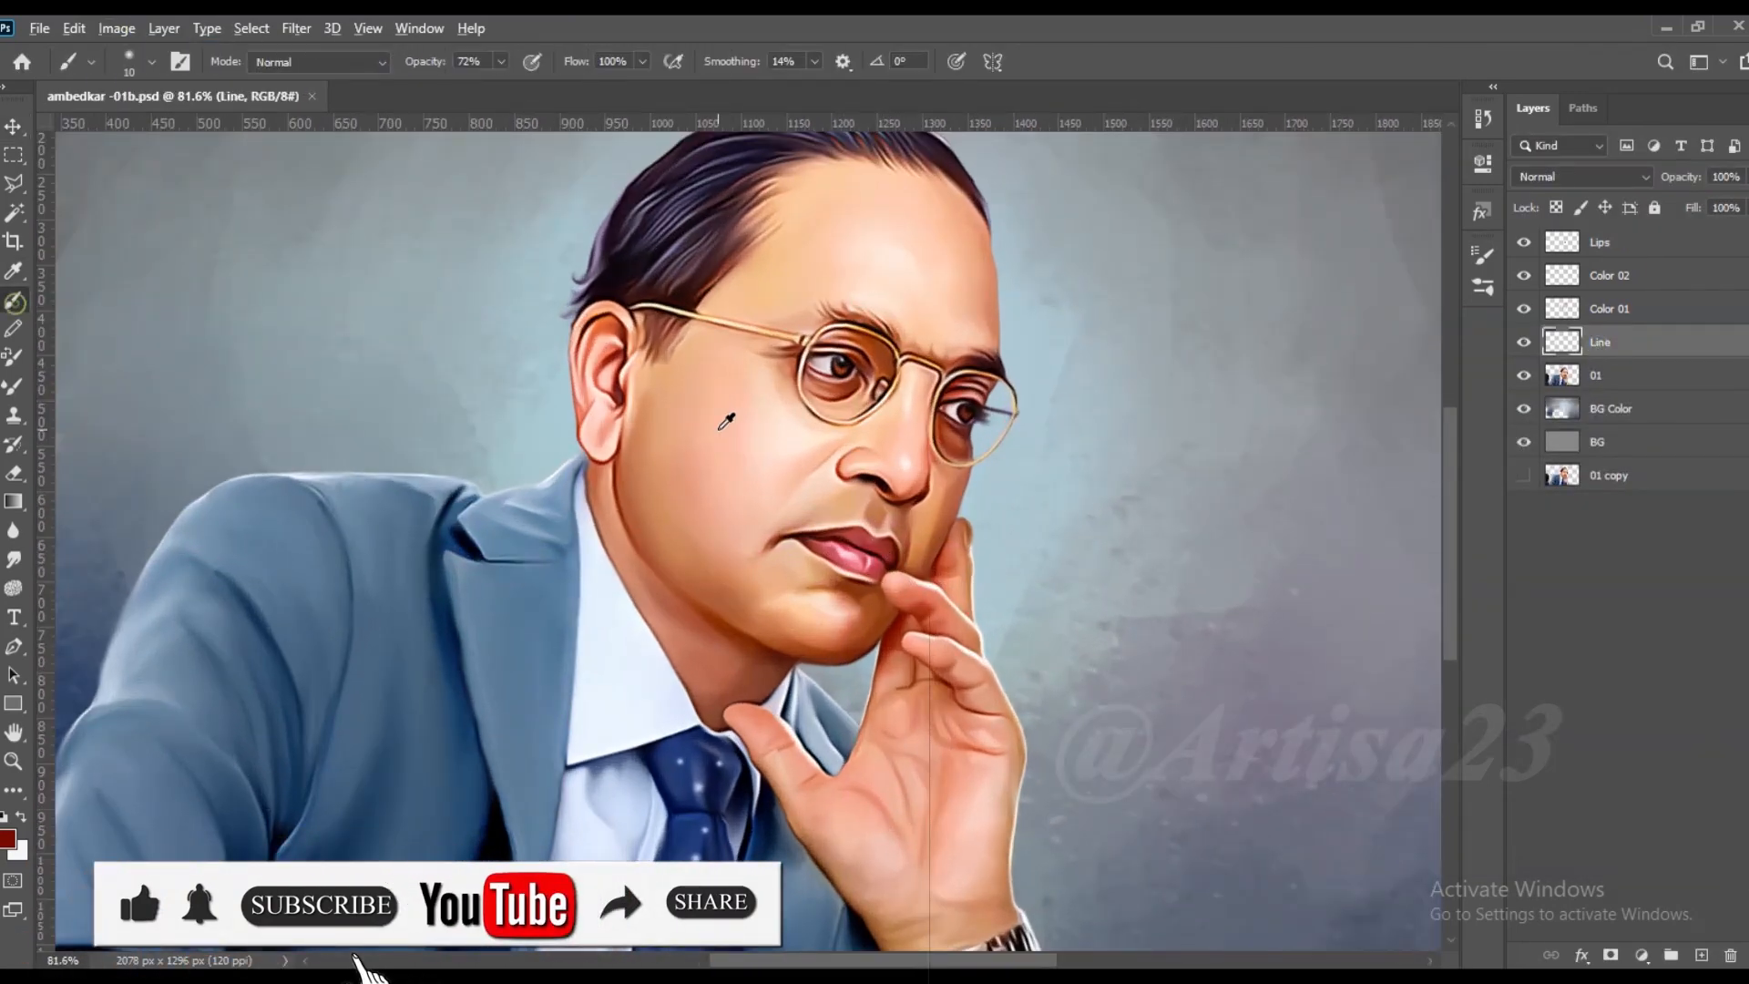
scroll(848, 554, up, 7)
scroll(847, 557, up, 1)
alt+click(847, 557)
key(ctrl+z)
mouse_move(831, 566)
mouse_down()
mouse_move(771, 593)
mouse_move(605, 598)
mouse_up()
Step: Lower the brush opacity to 29% and refine the upper lip's outline out to the mouth corner with a 7-pixel tip
click(501, 62)
click(457, 87)
key(bracketleft)
key(bracketleft)
key(bracketleft)
scroll(847, 576, up, 3)
mouse_move(752, 586)
mouse_down()
mouse_move(641, 583)
mouse_move(480, 627)
mouse_up()
Step: Sample neighbouring skin tones and blend the skin between the nose and upper lip at 29% opacity
alt+click(980, 617)
mouse_move(947, 617)
mouse_down()
mouse_move(914, 560)
mouse_move(954, 611)
mouse_move(1013, 617)
mouse_up()
alt+click(984, 597)
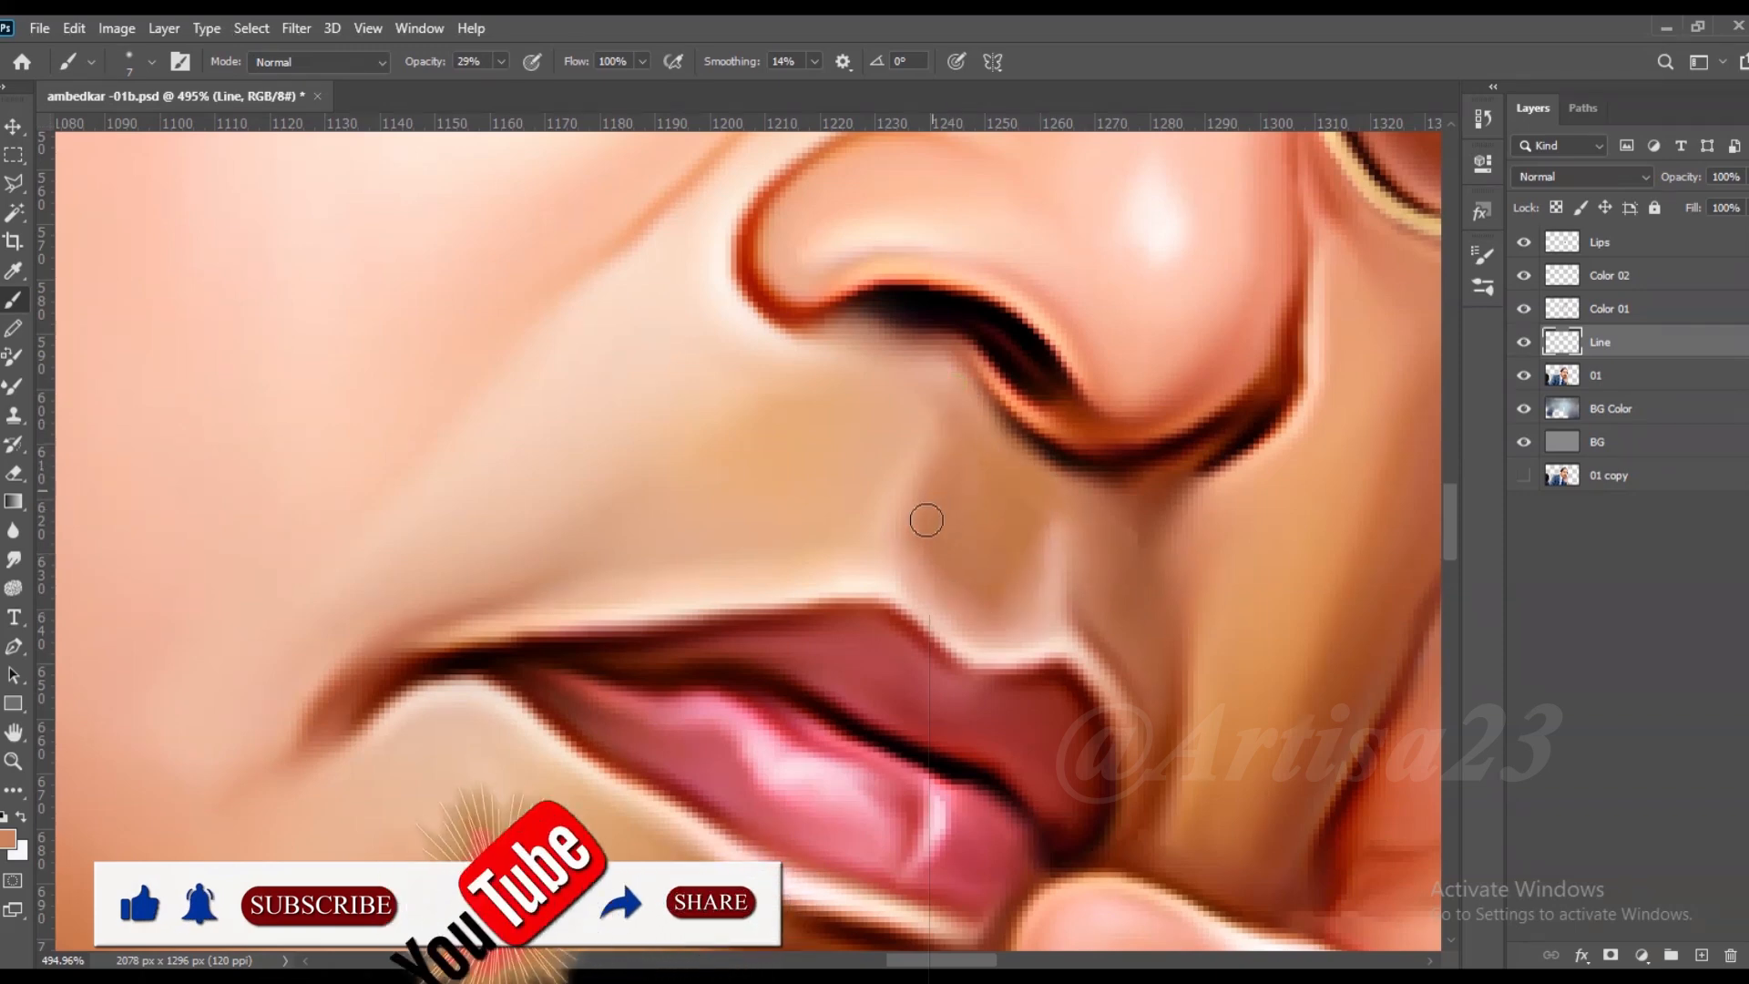
alt+click(879, 492)
scroll(754, 554, down, 2)
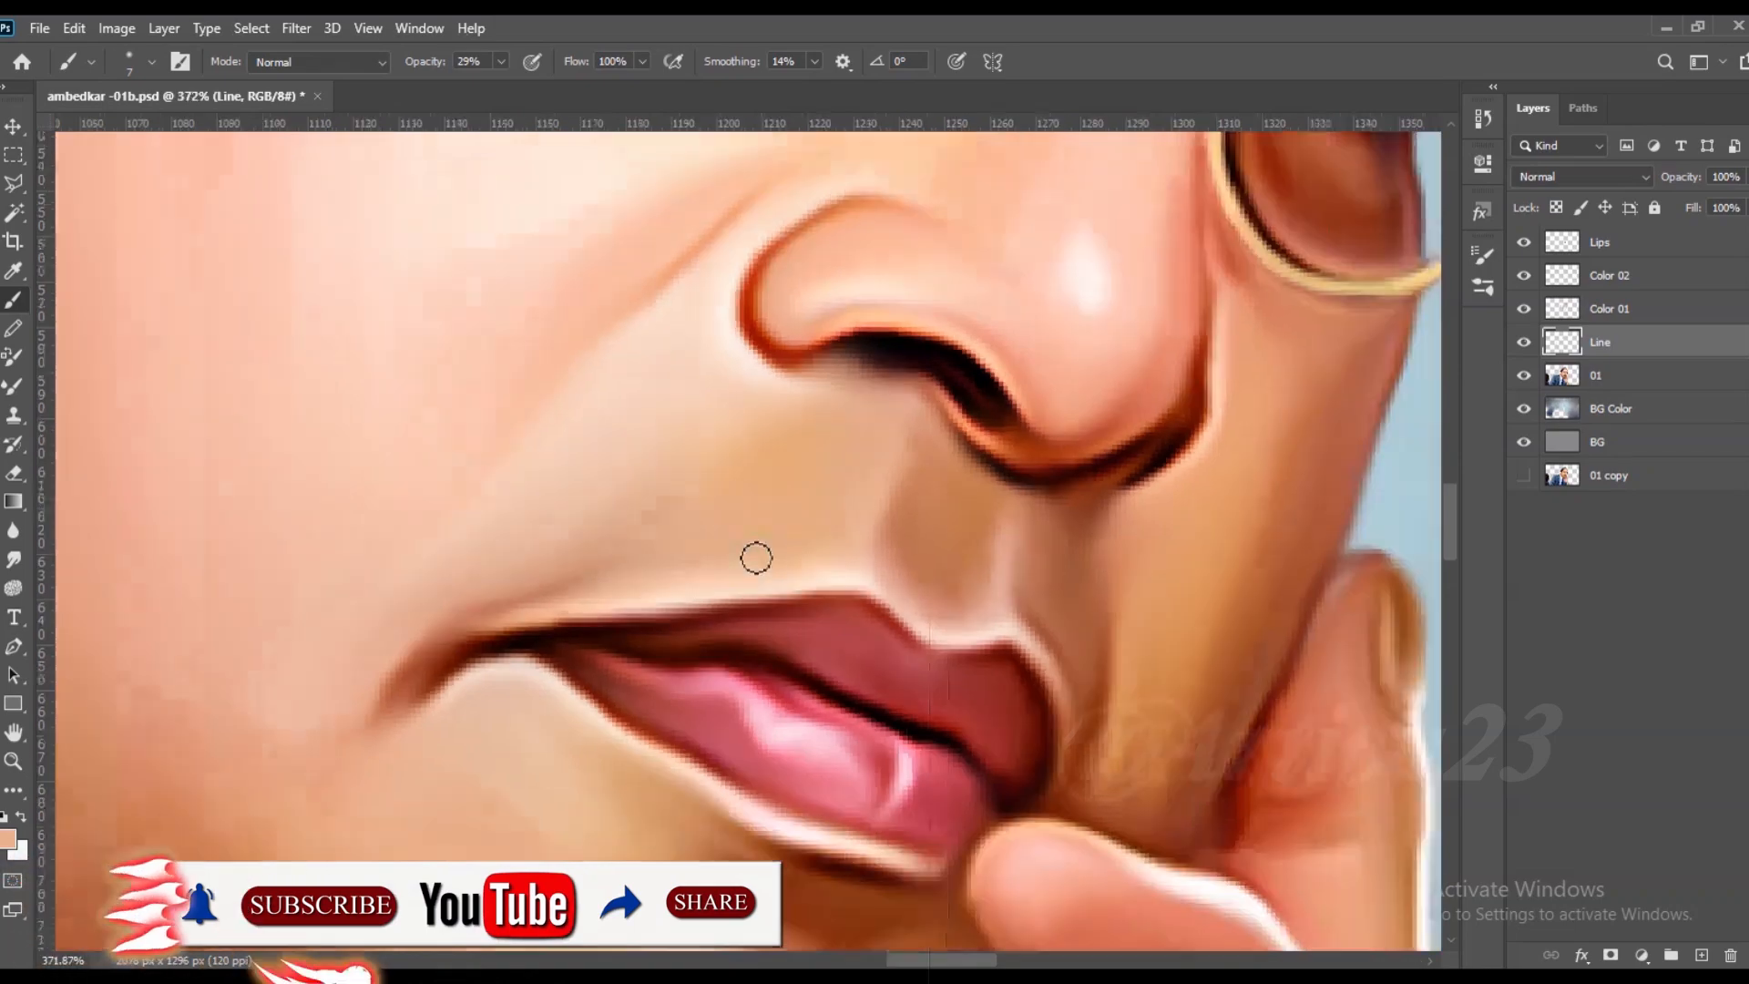
Step: Soften the skin beside the nostril and along the smile line with a 6-pixel brush
scroll(762, 394, up, 2)
key(bracketleft)
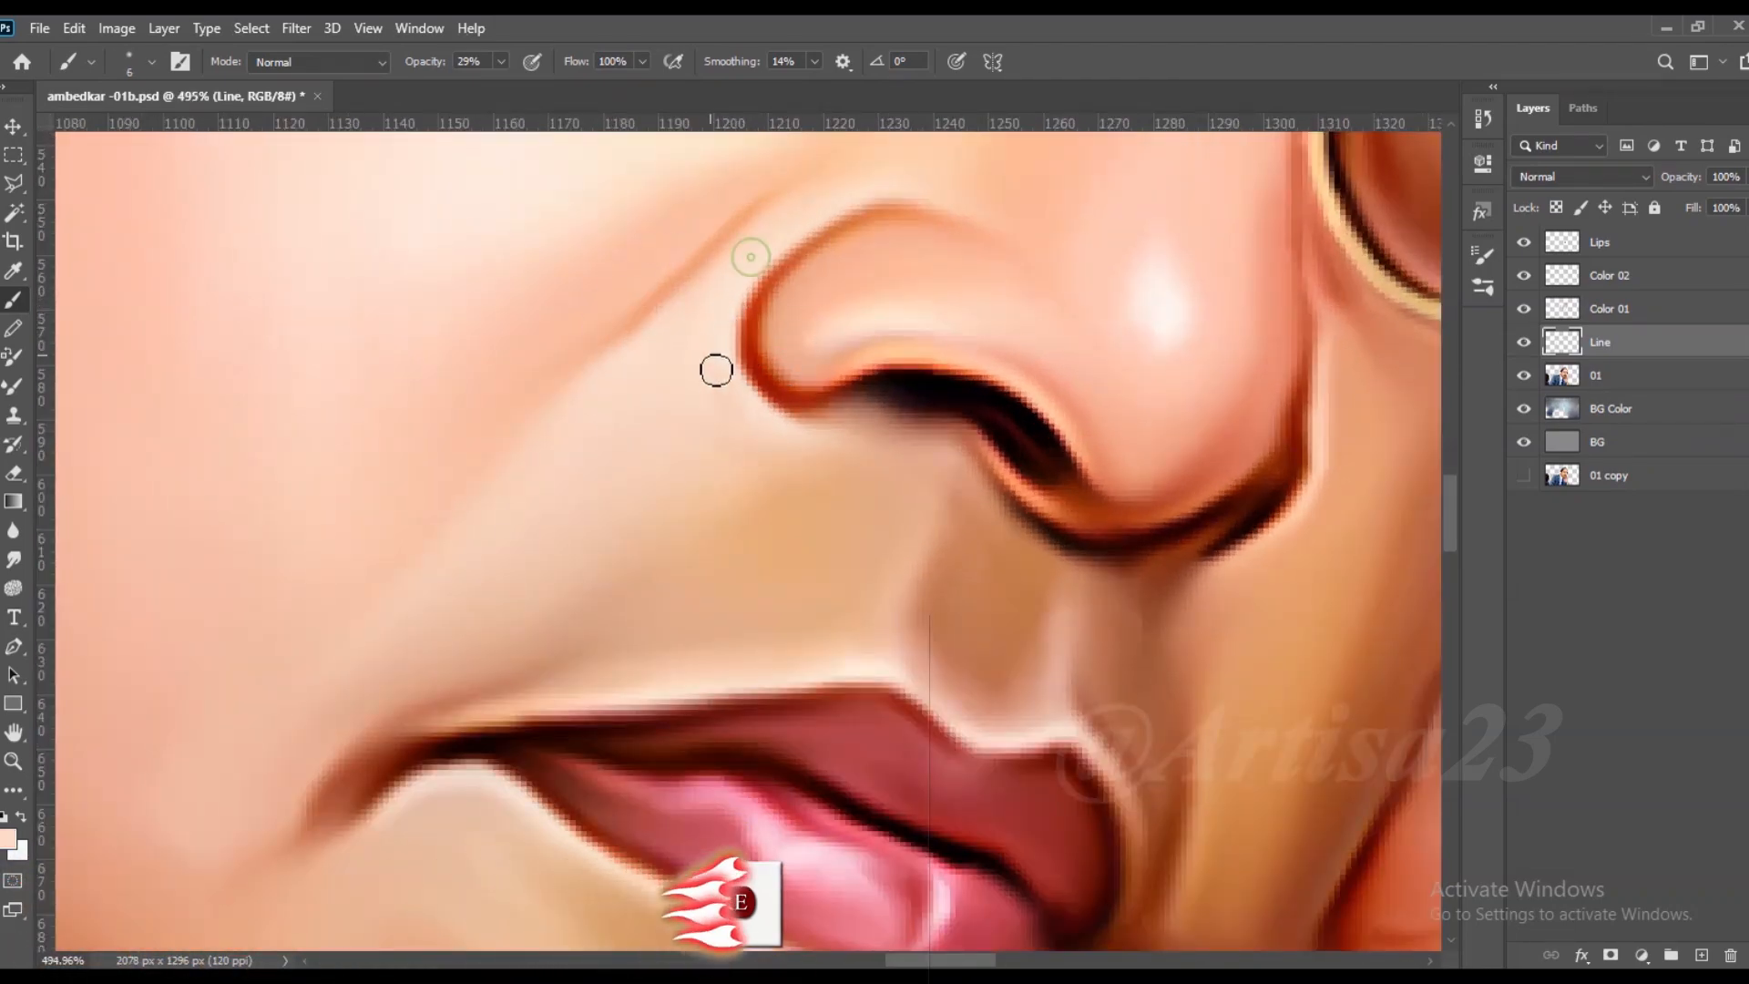
scroll(728, 383, down, 5)
Step: Sample nearby skin tones and paint over the bright and dark edges beneath the lower lip
scroll(702, 436, up, 4)
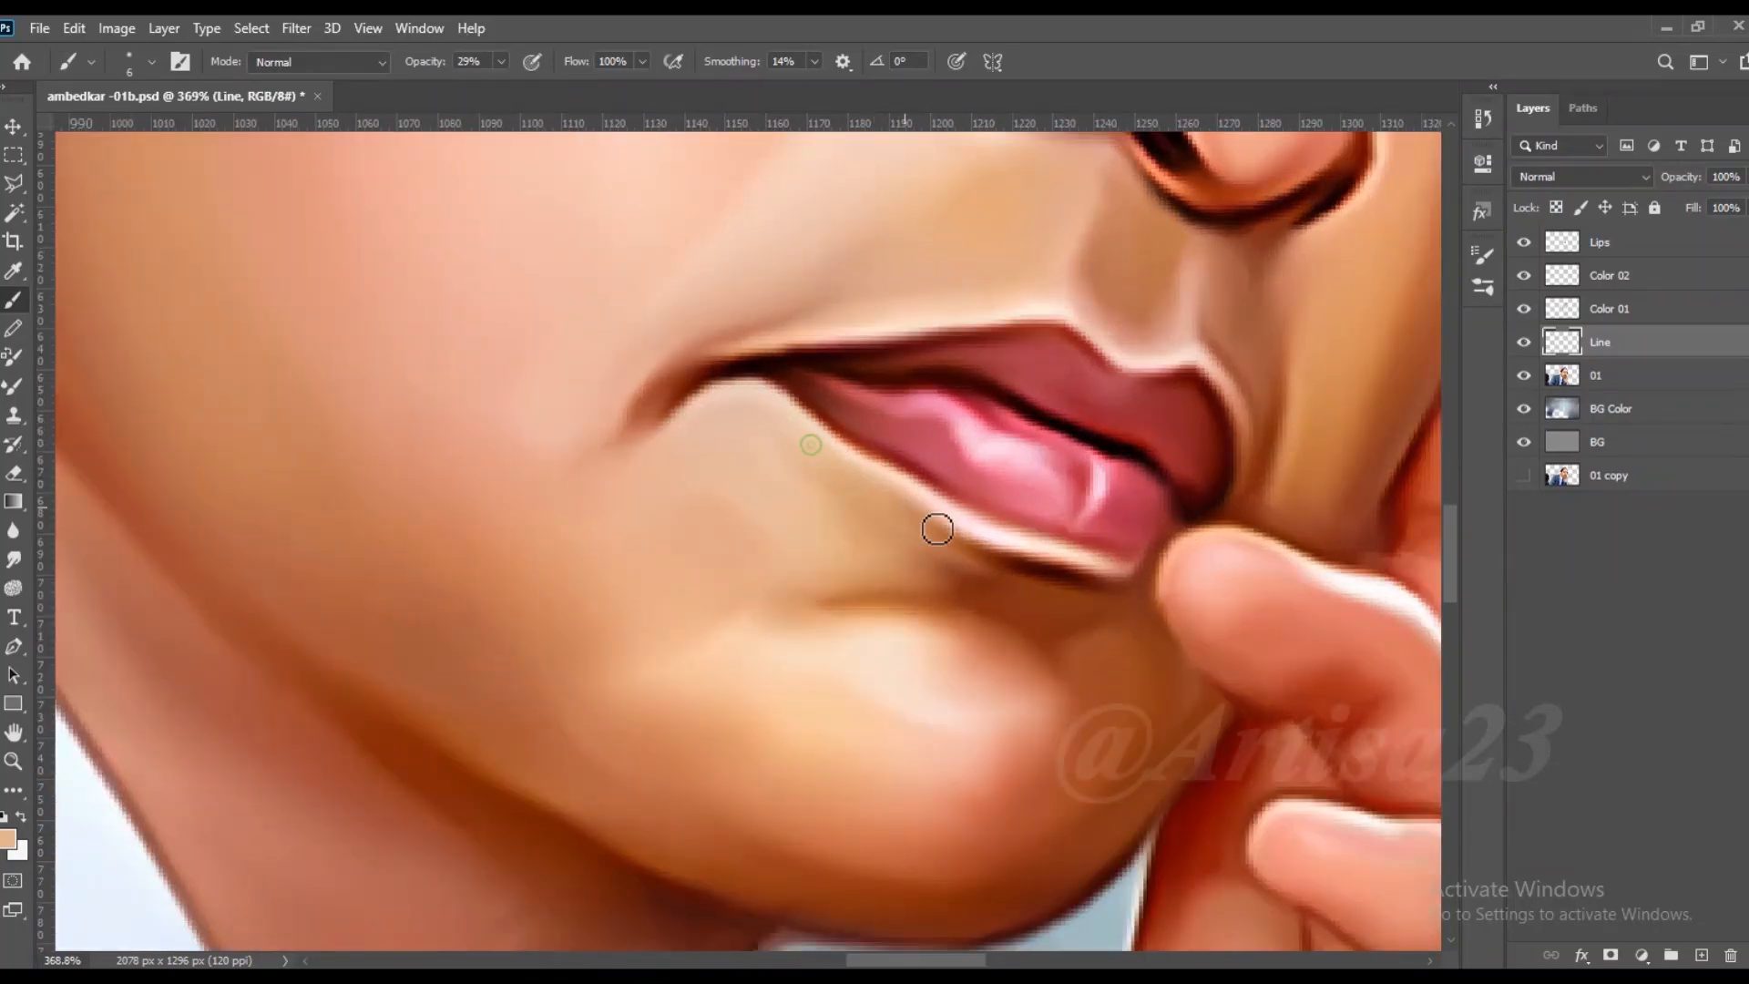
alt+click(1002, 552)
drag(1038, 569, 945, 527)
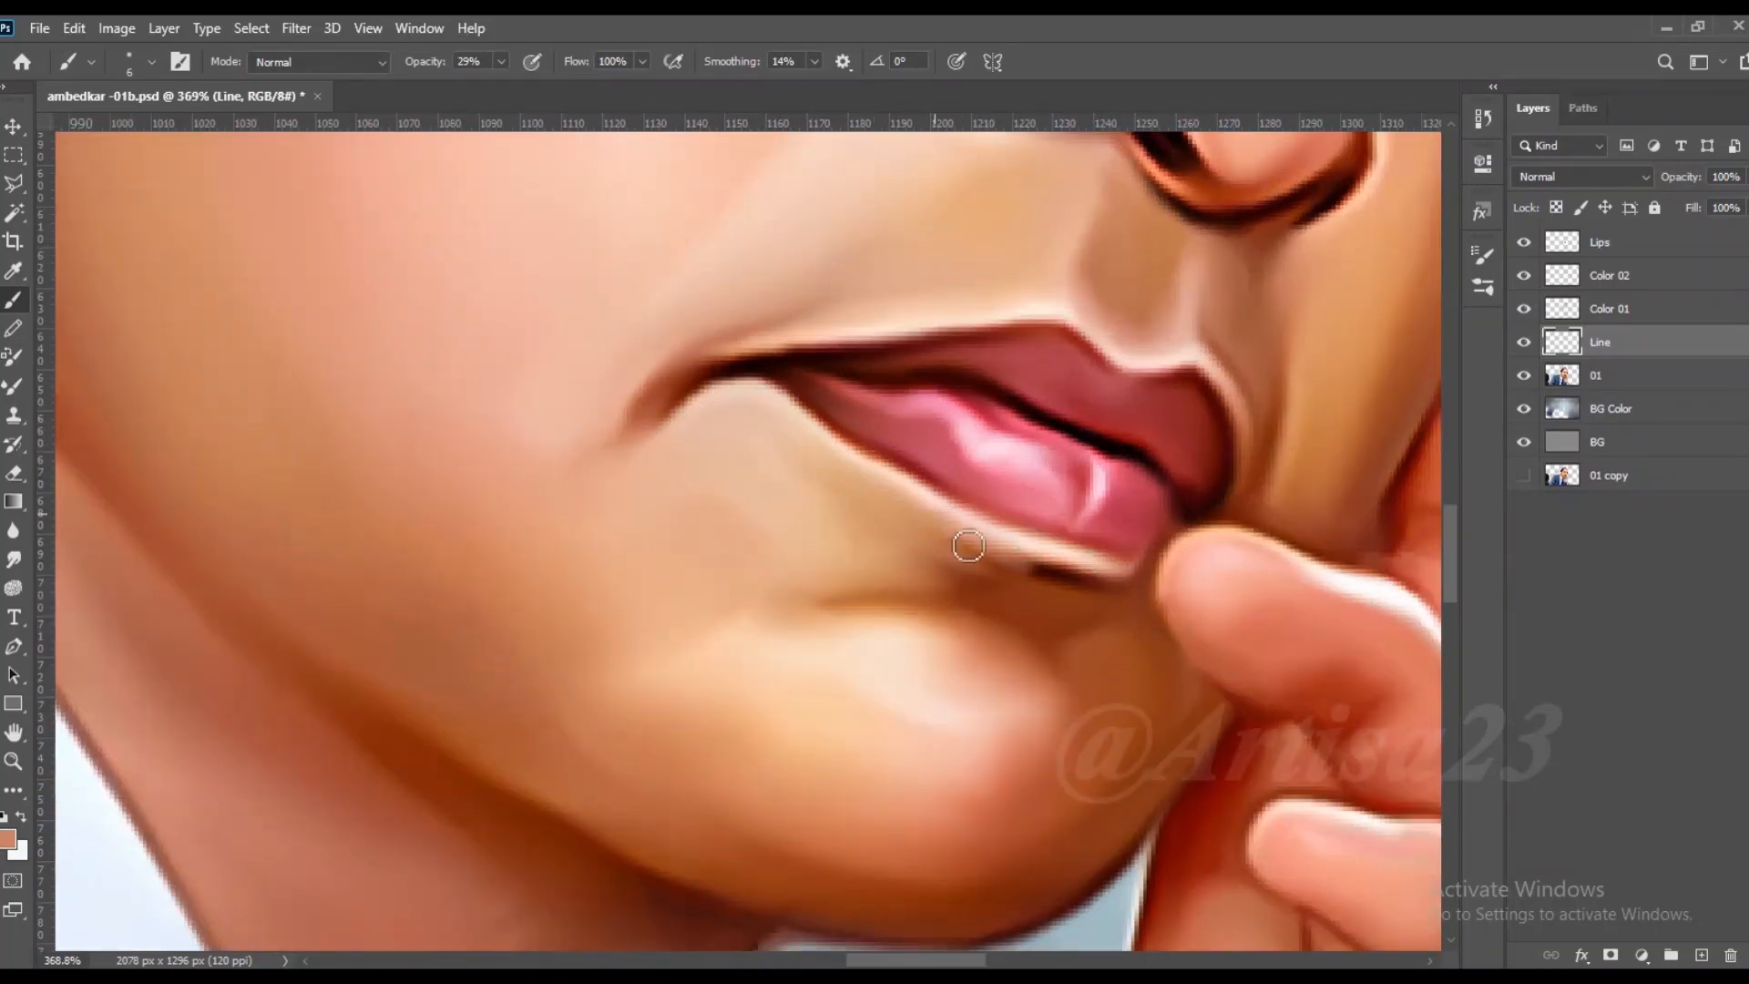
drag(824, 594, 952, 572)
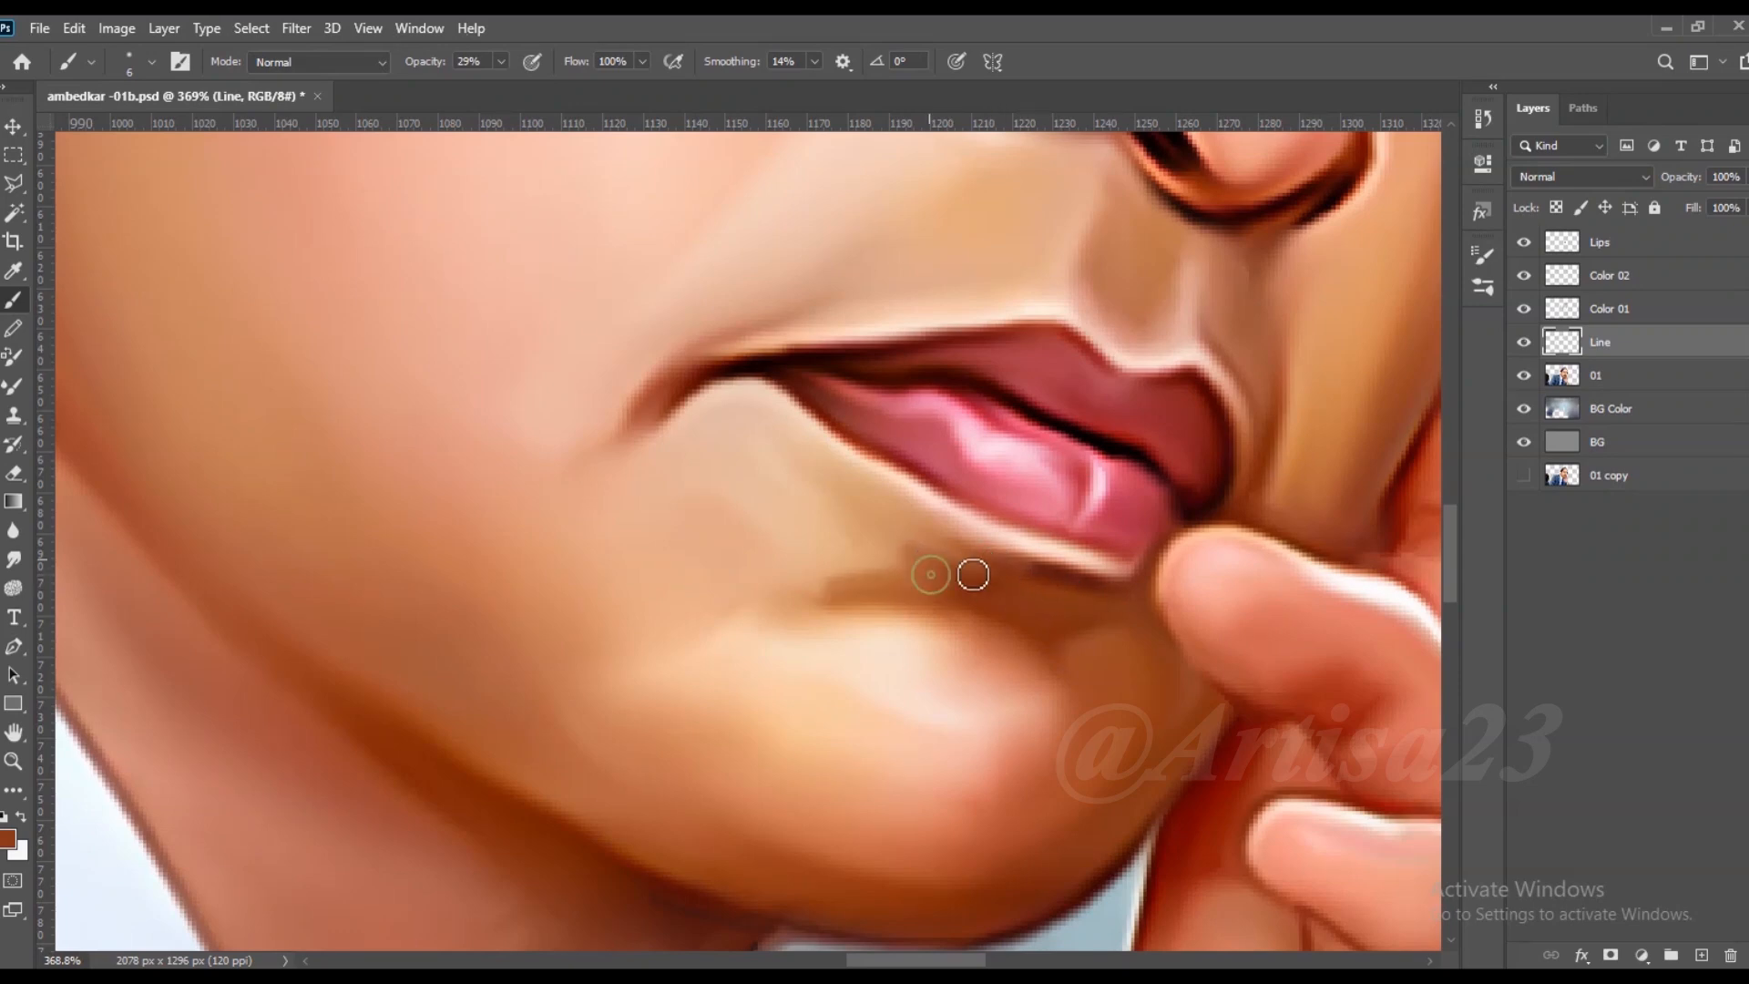
Step: Smudge and repaint the brown shadow between the lower lip and chin until it blends smoothly
click(14, 560)
mouse_move(888, 526)
mouse_down()
mouse_move(862, 489)
mouse_move(805, 552)
mouse_up()
key(bracketleft)
key(b)
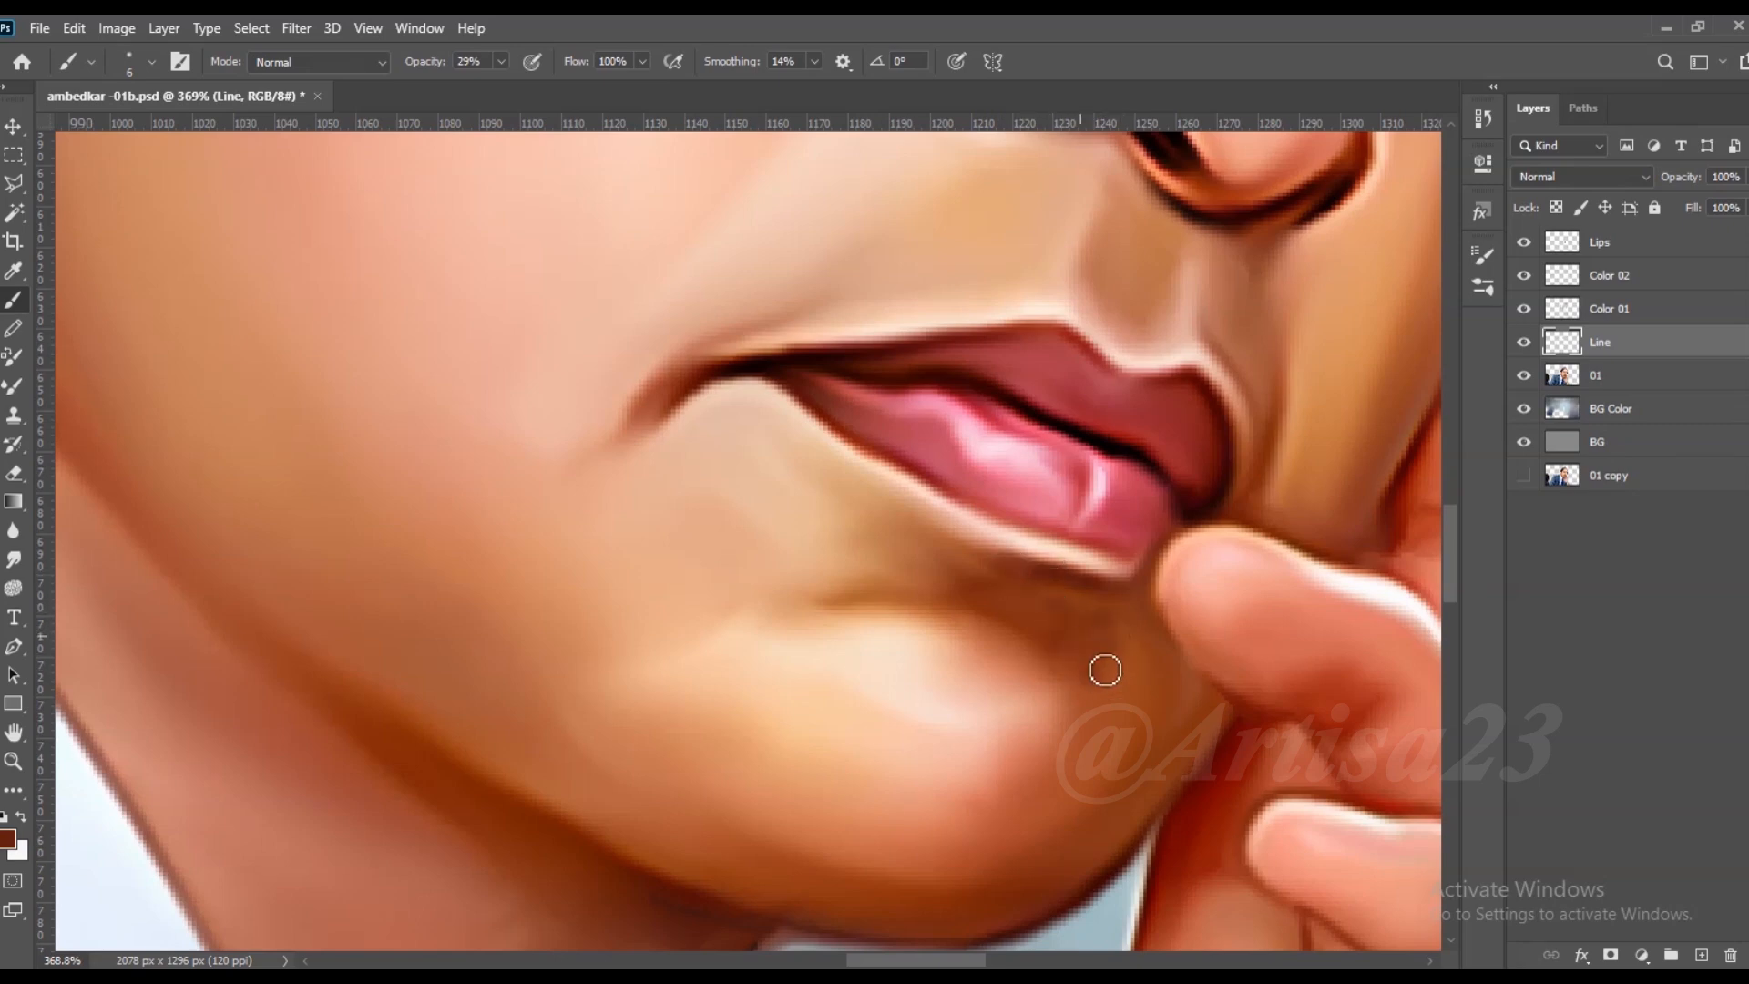
click(15, 554)
scroll(920, 644, down, 5)
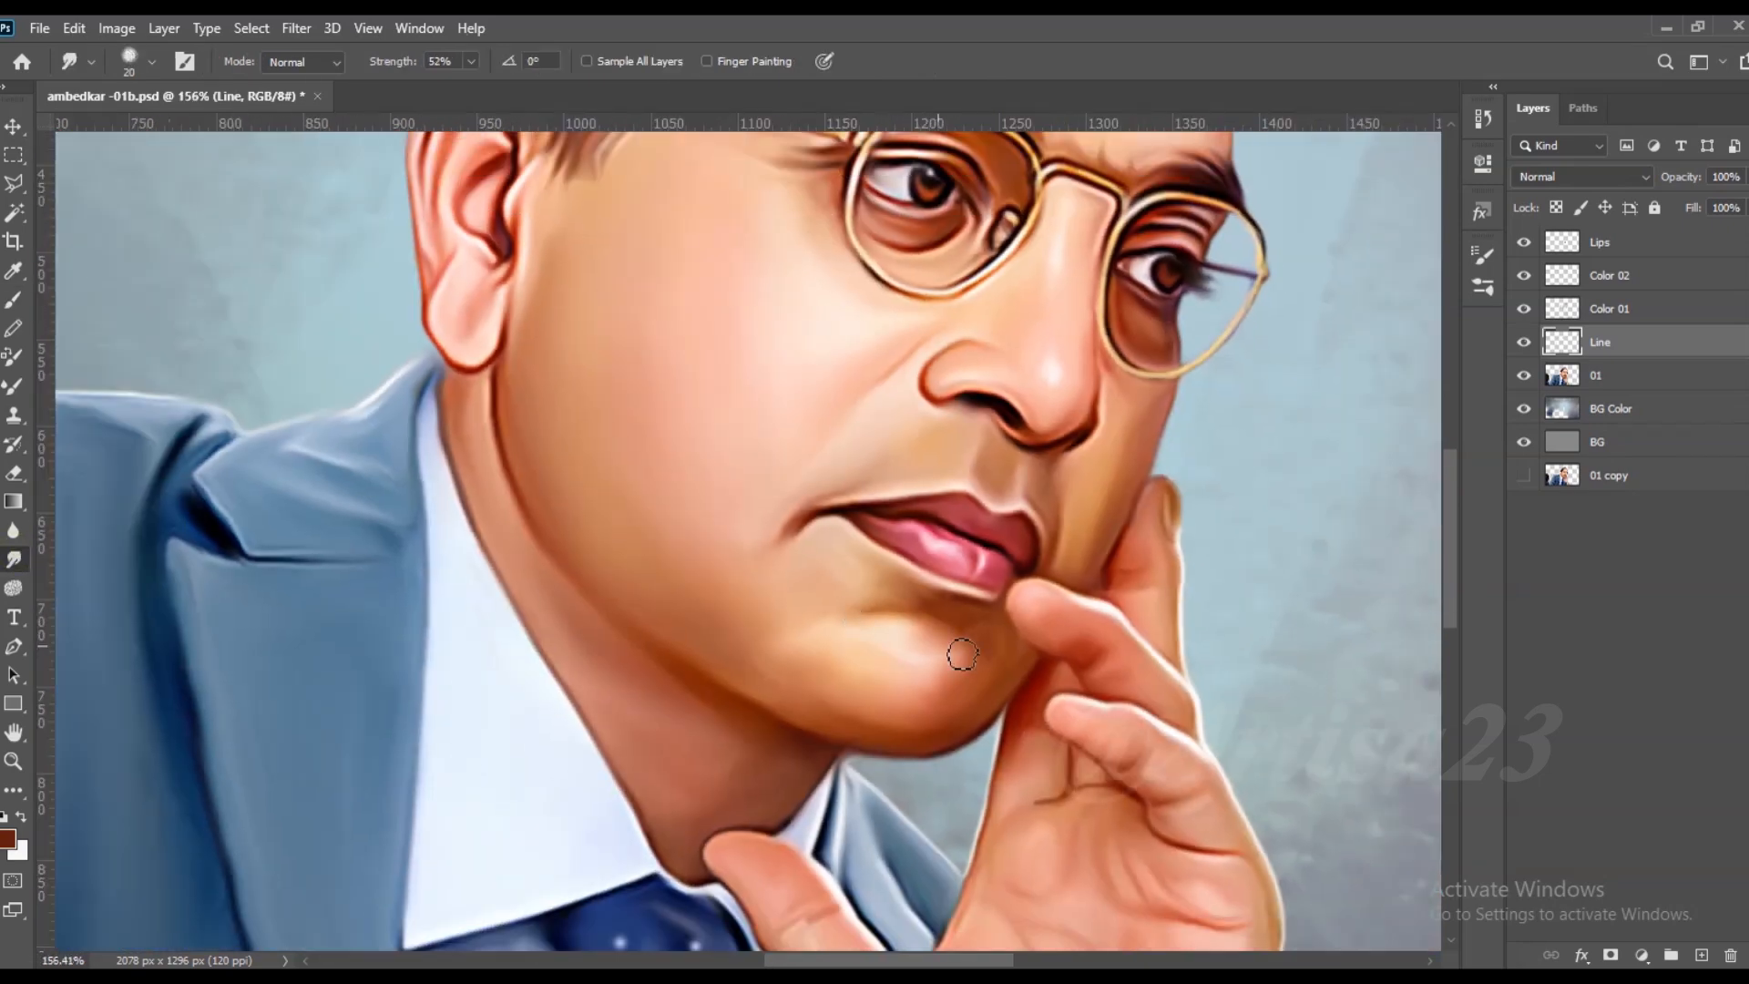
Step: Paint the chin highlight with a sampled light skin tone using a 9-pixel brush, and smudge it with a 20-pixel tip
key(b)
scroll(953, 672, up, 3)
alt+click(953, 671)
scroll(900, 667, up, 2)
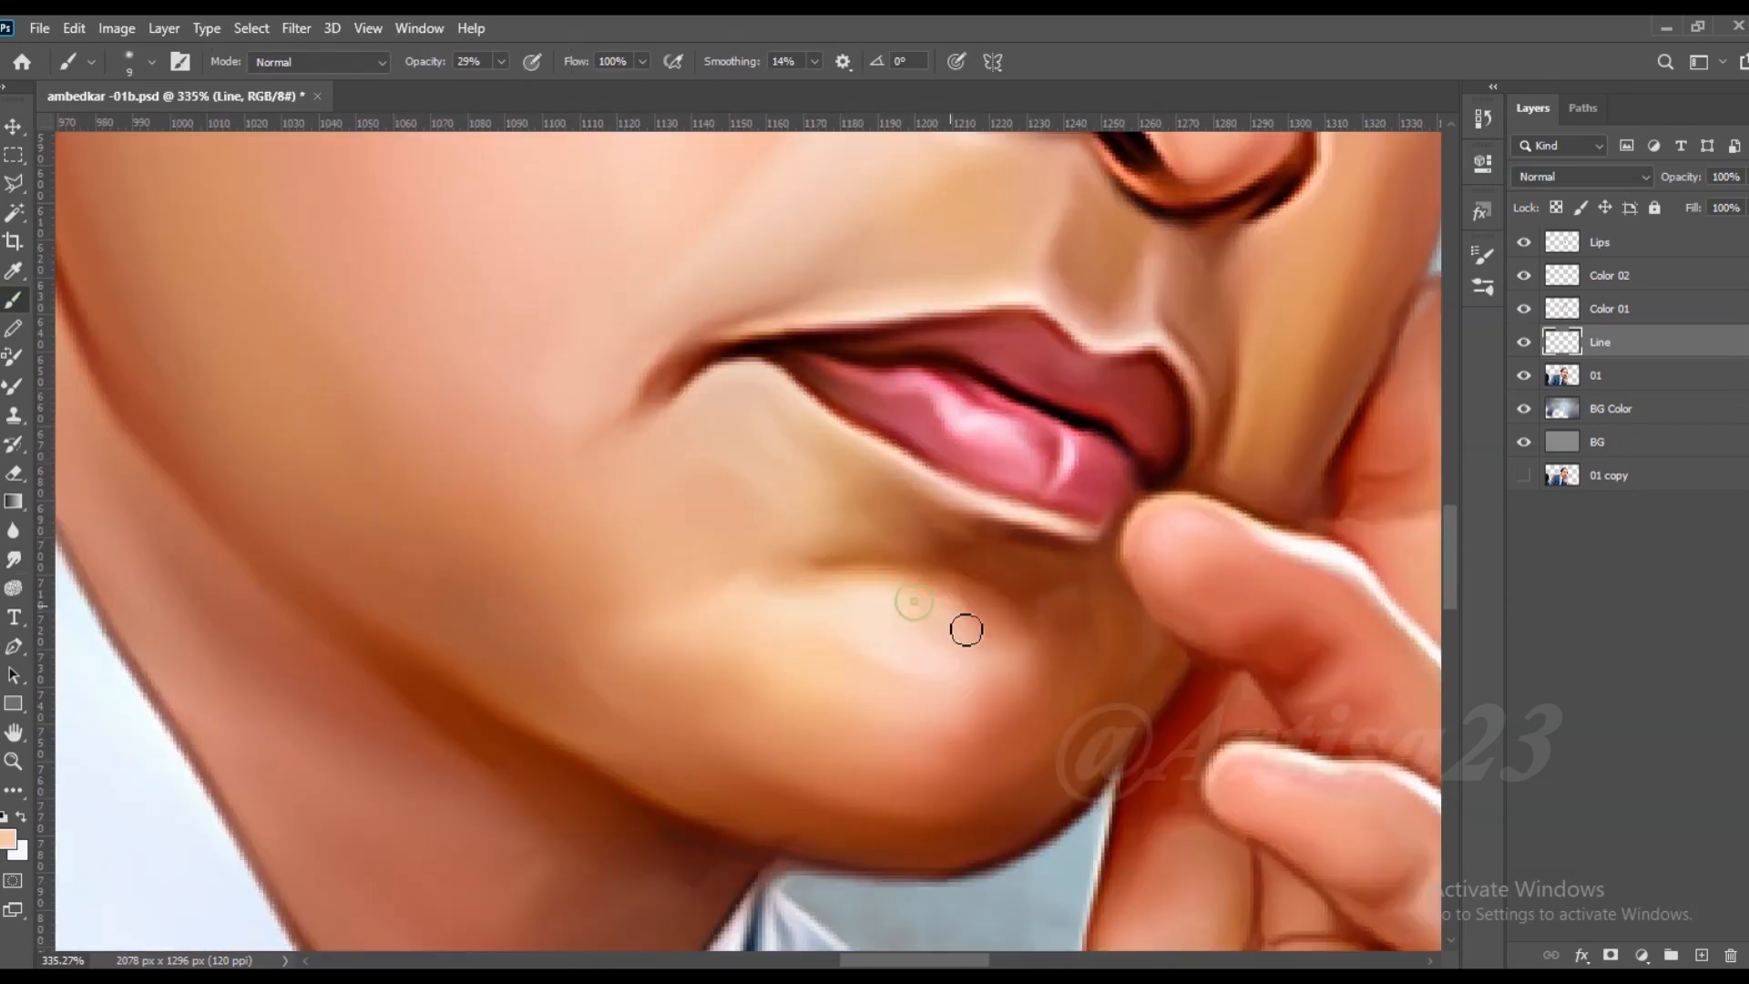
click(15, 558)
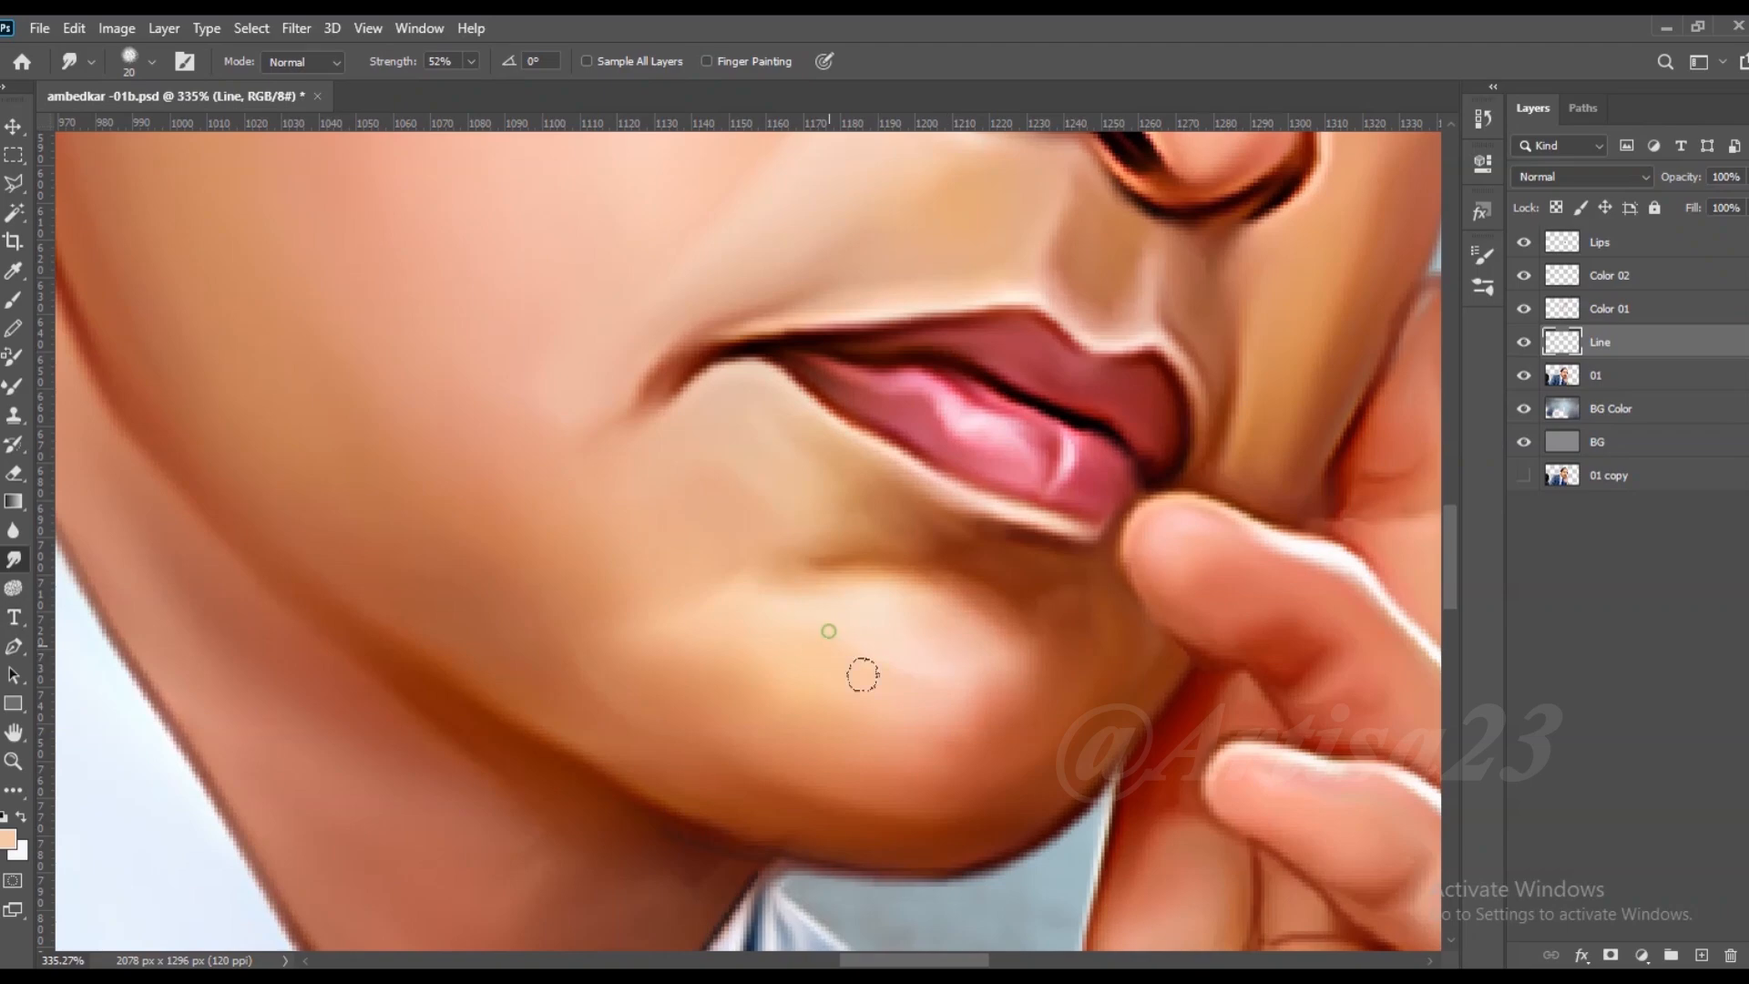
scroll(863, 675, down, 8)
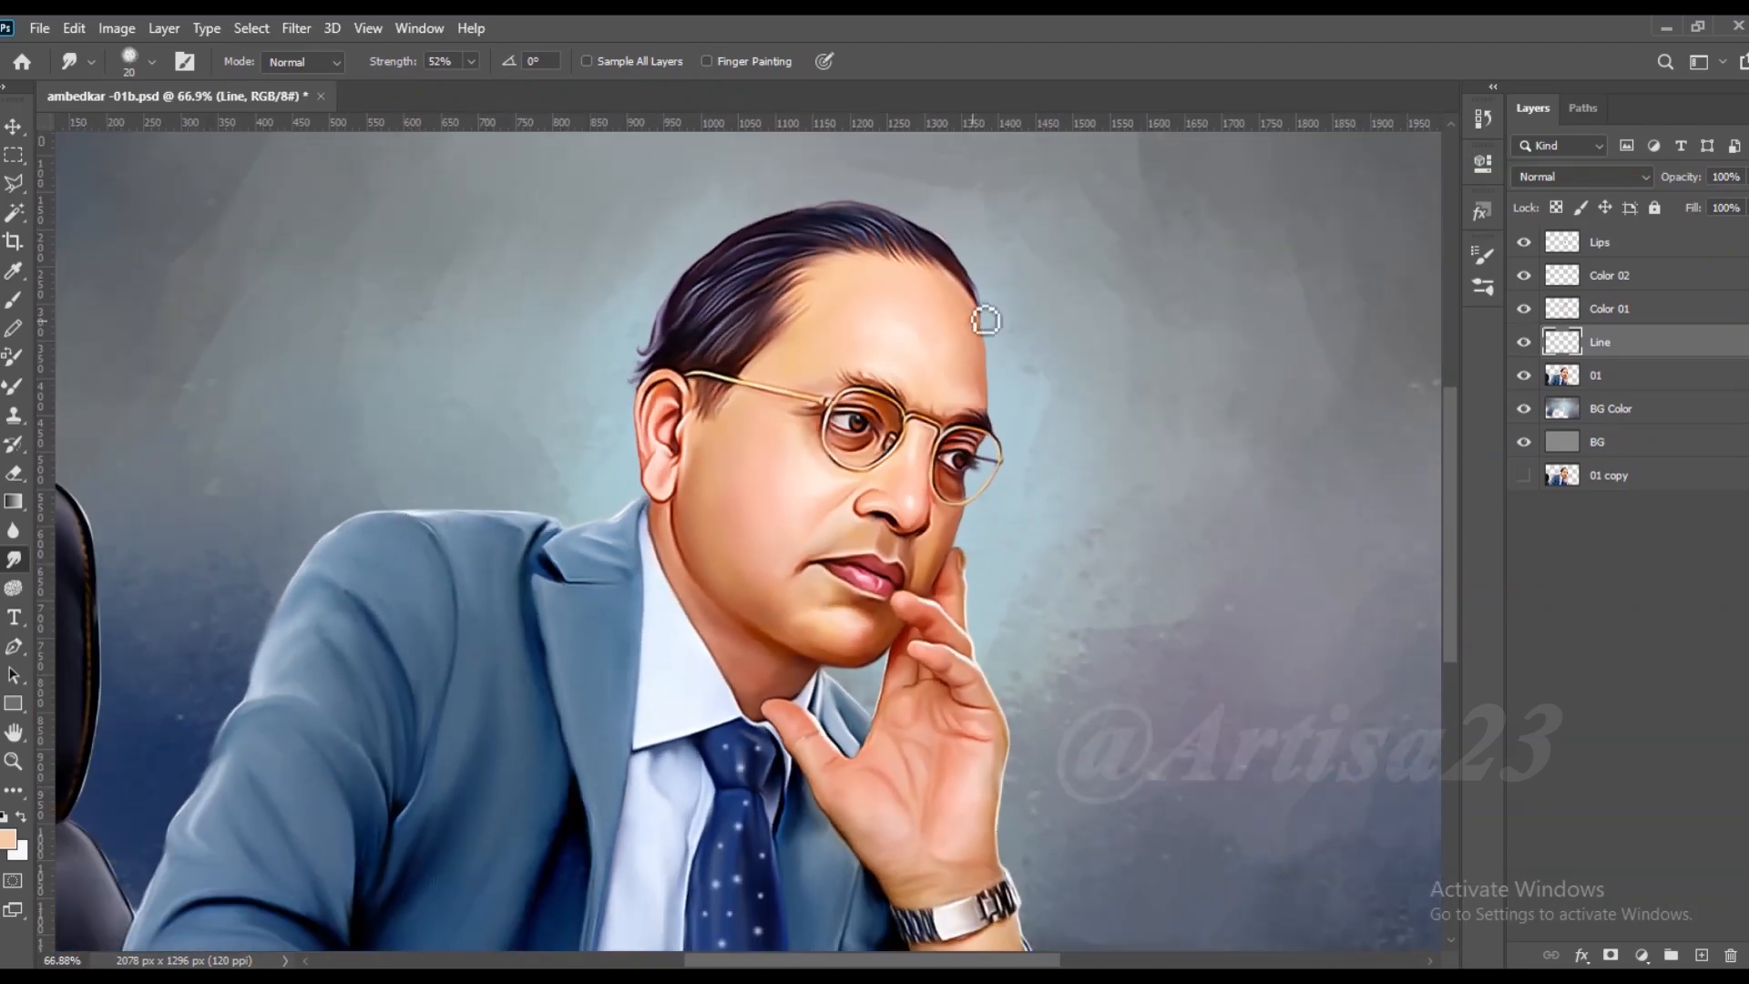
Step: Cover the light outline beside the far side of the nose with sampled skin tones using a 4-pixel brush at 29% opacity
scroll(832, 492, up, 1)
key(b)
scroll(960, 683, up, 7)
alt+click(937, 651)
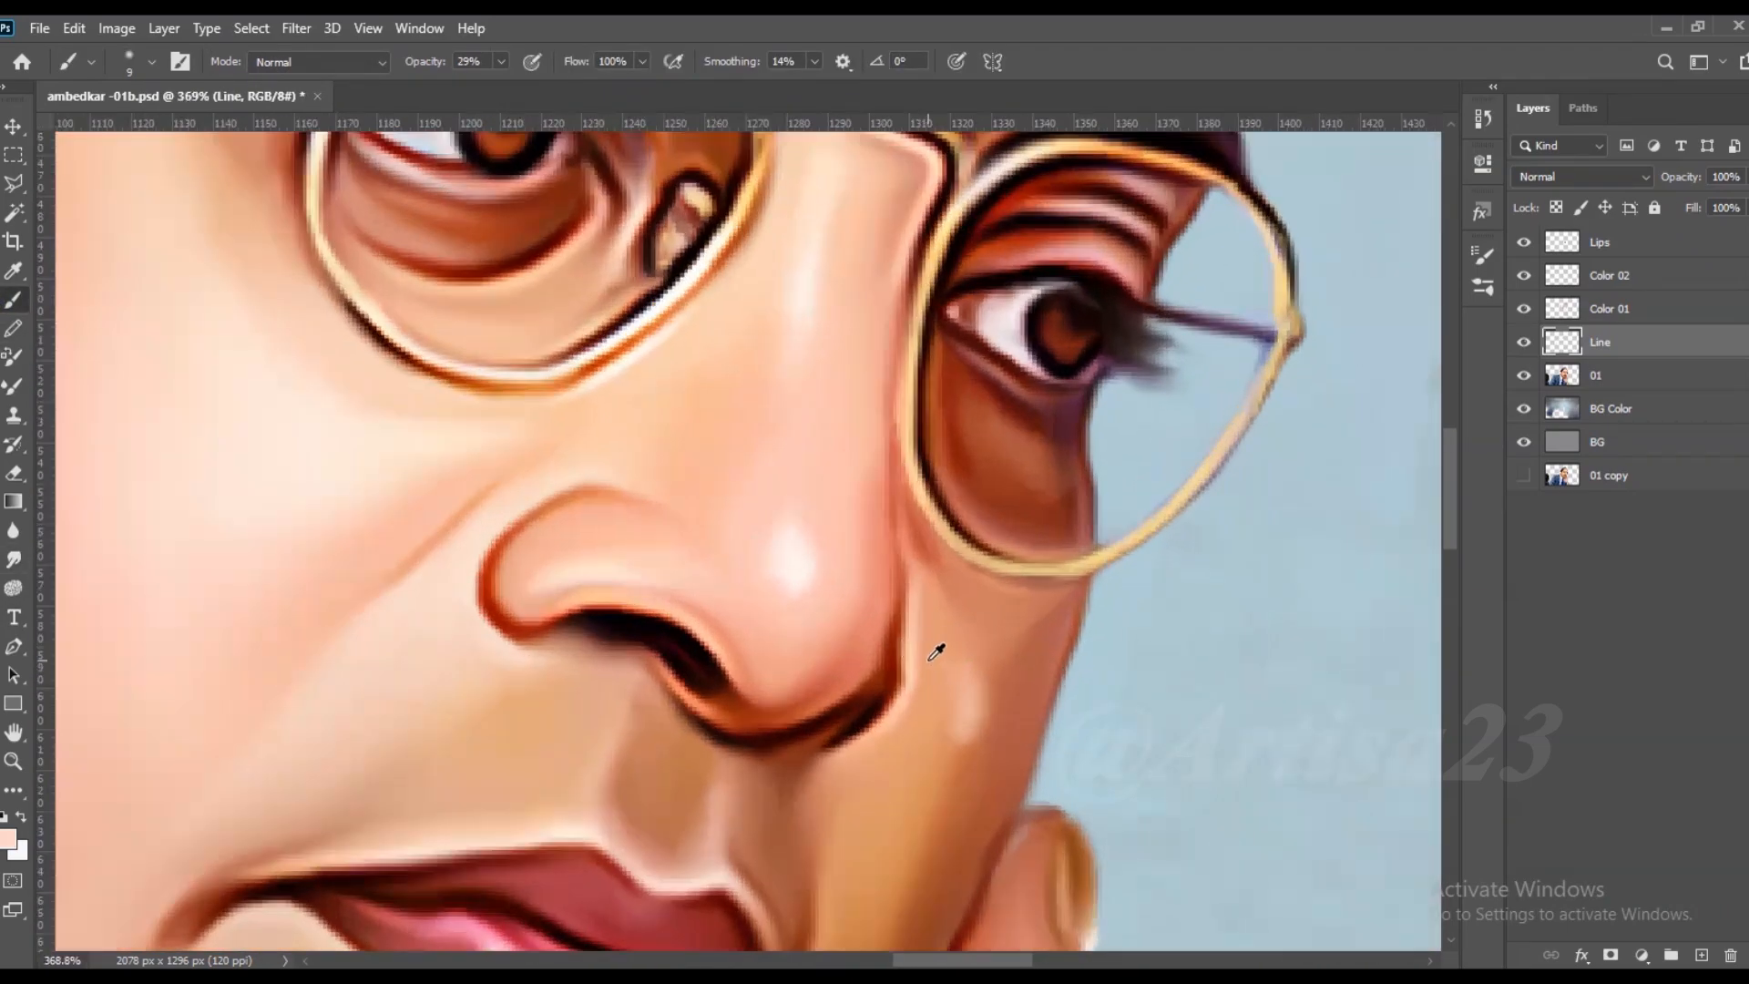
scroll(931, 629, up, 3)
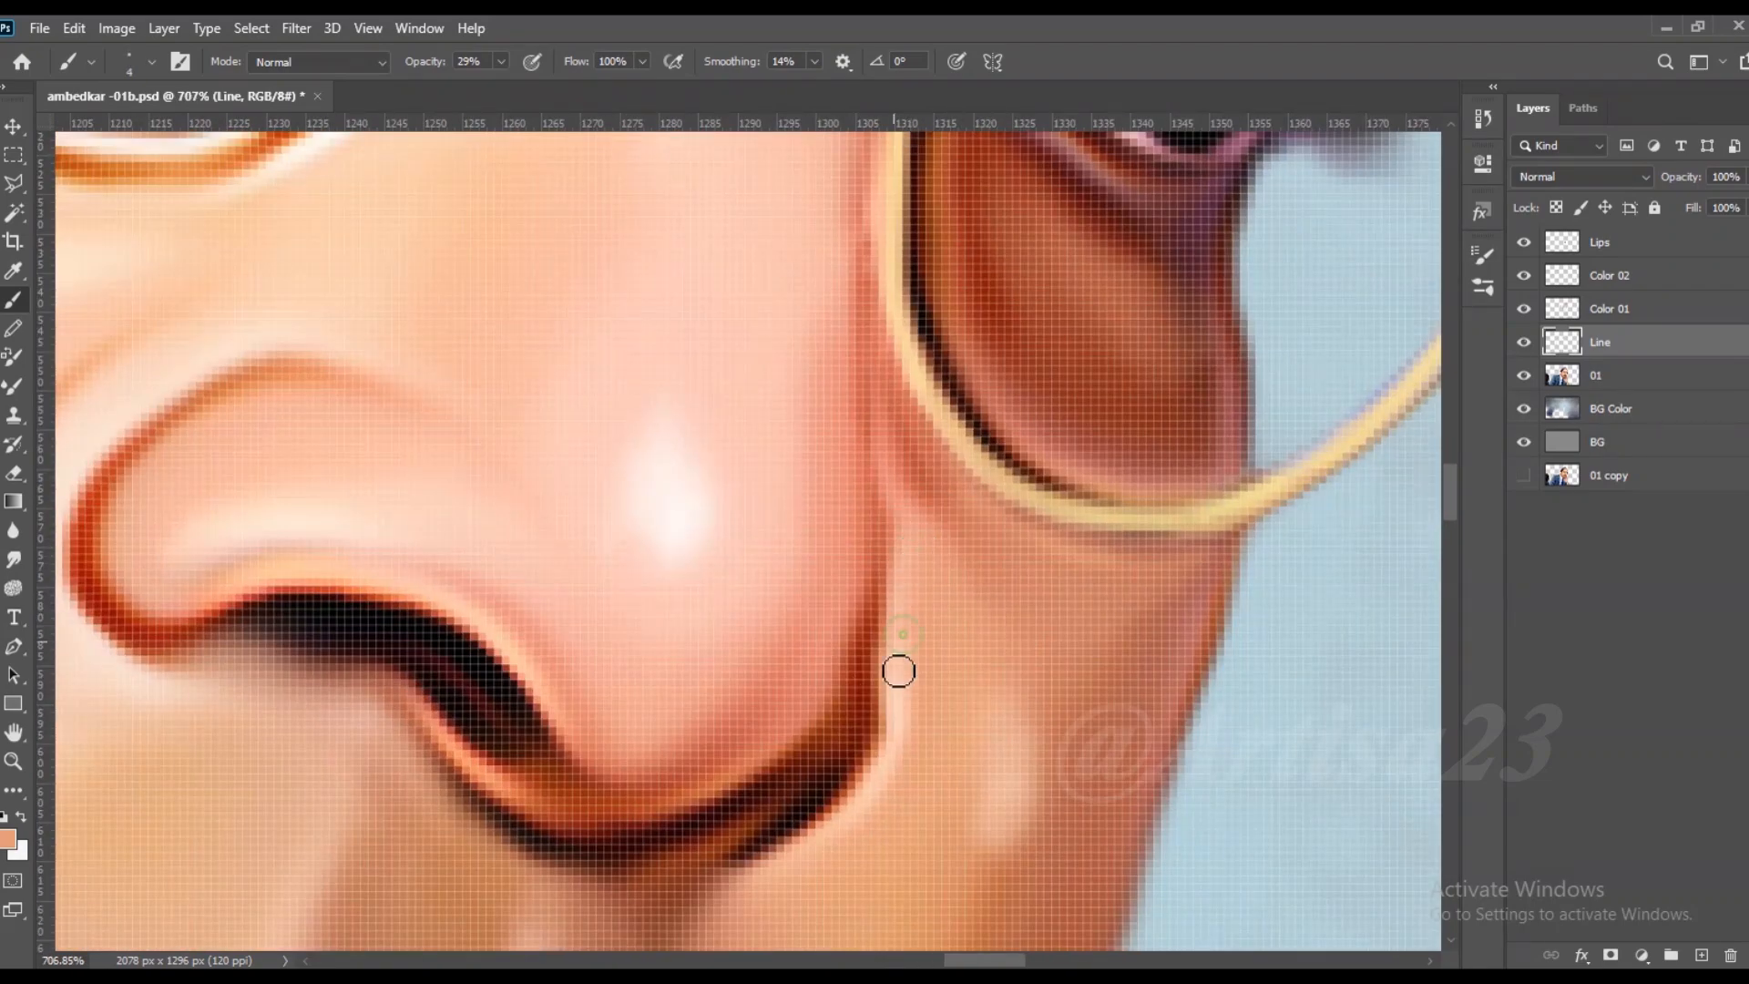
alt+click(918, 762)
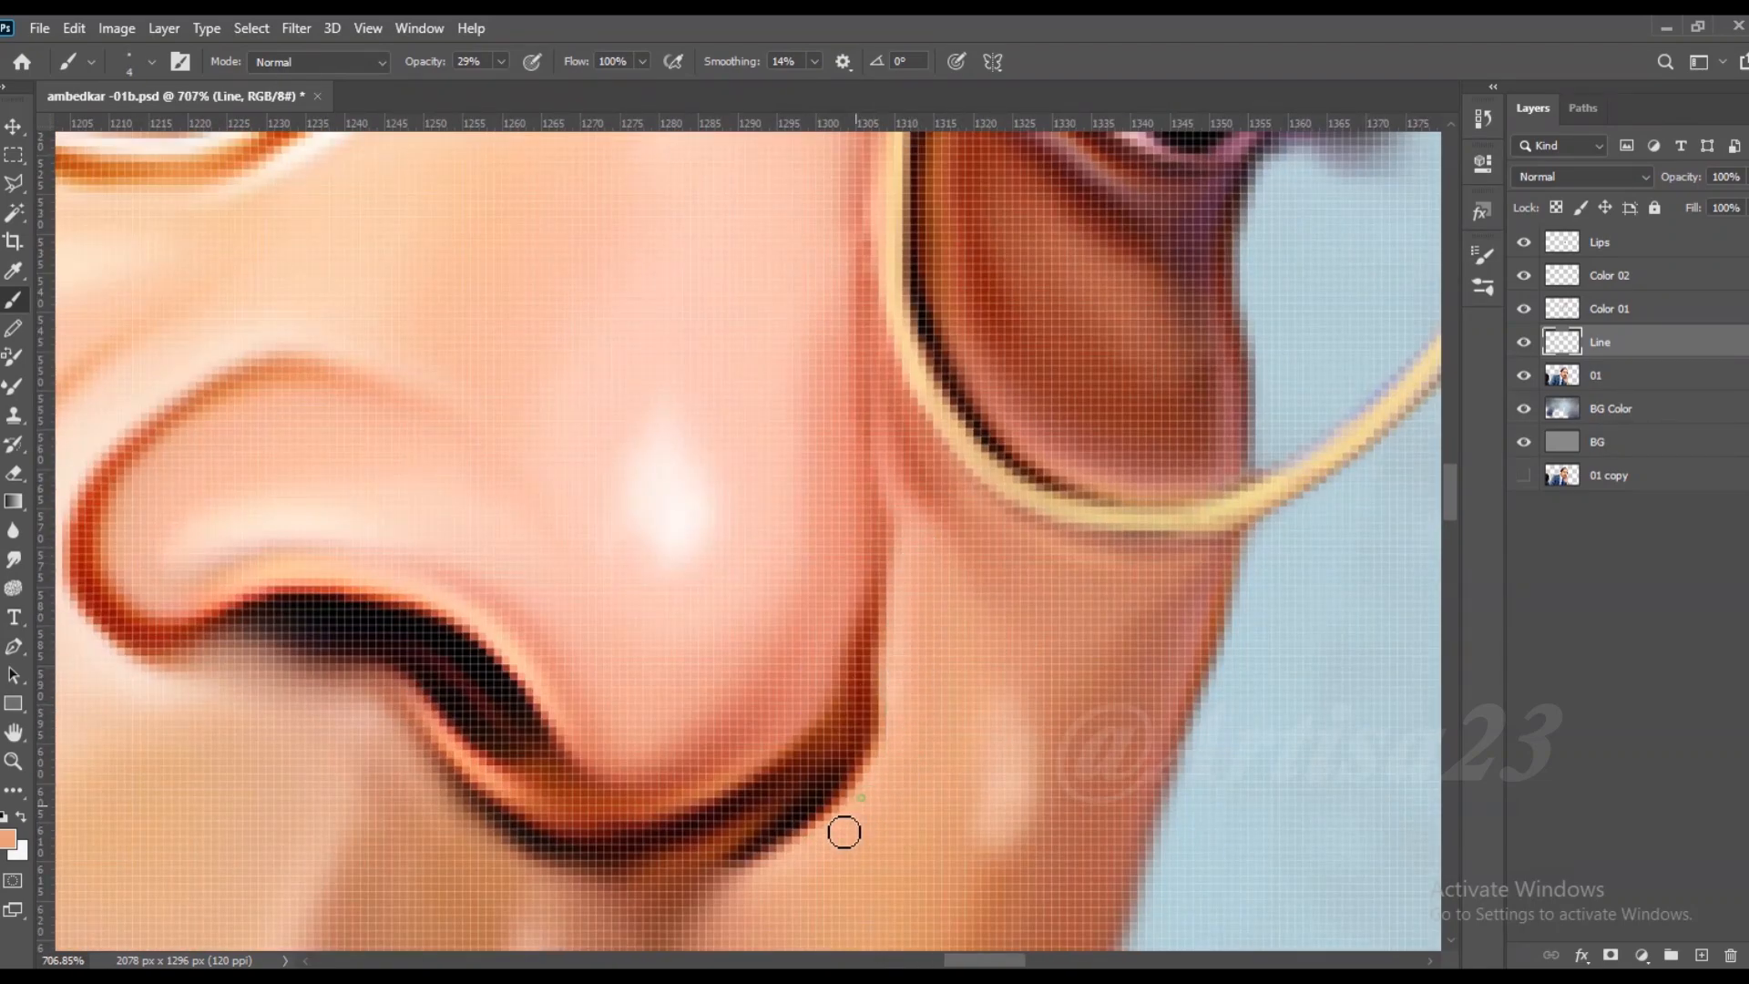
scroll(898, 629, down, 3)
scroll(890, 556, down, 2)
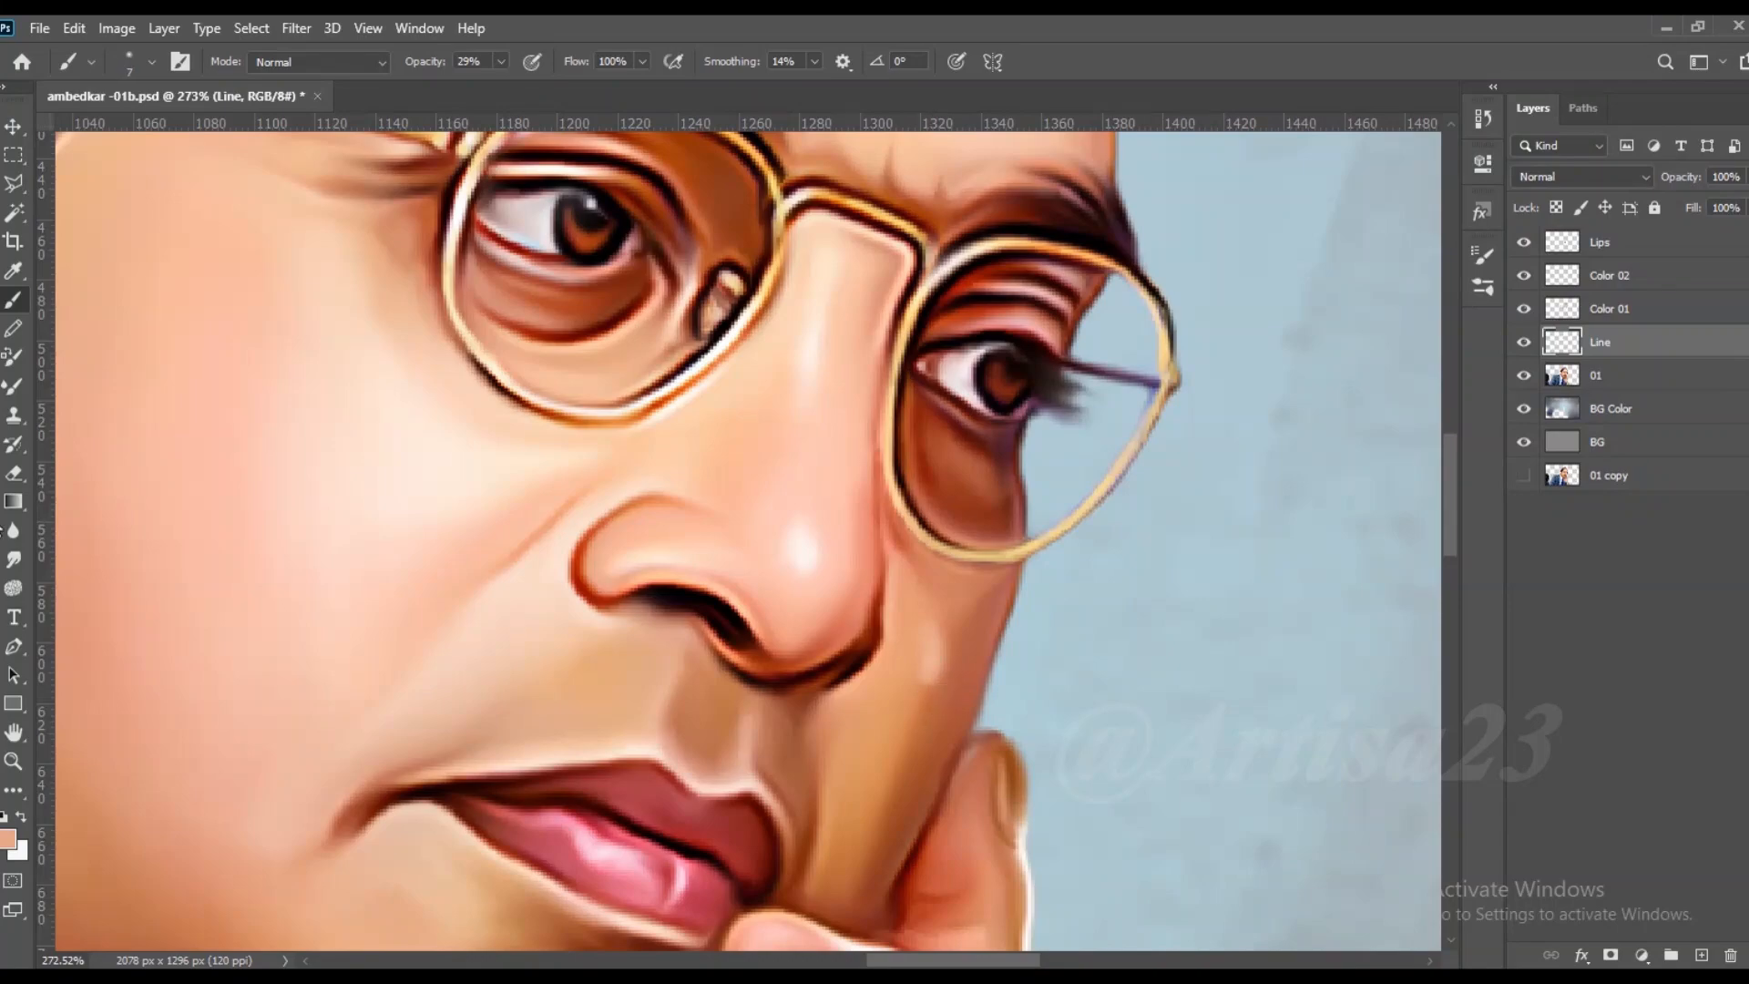
Step: Smudge the retouched skin beside the nose with a 25-pixel tip at 52% strength and save the document
key(r)
scroll(930, 628, down, 5)
key(ctrl+s)
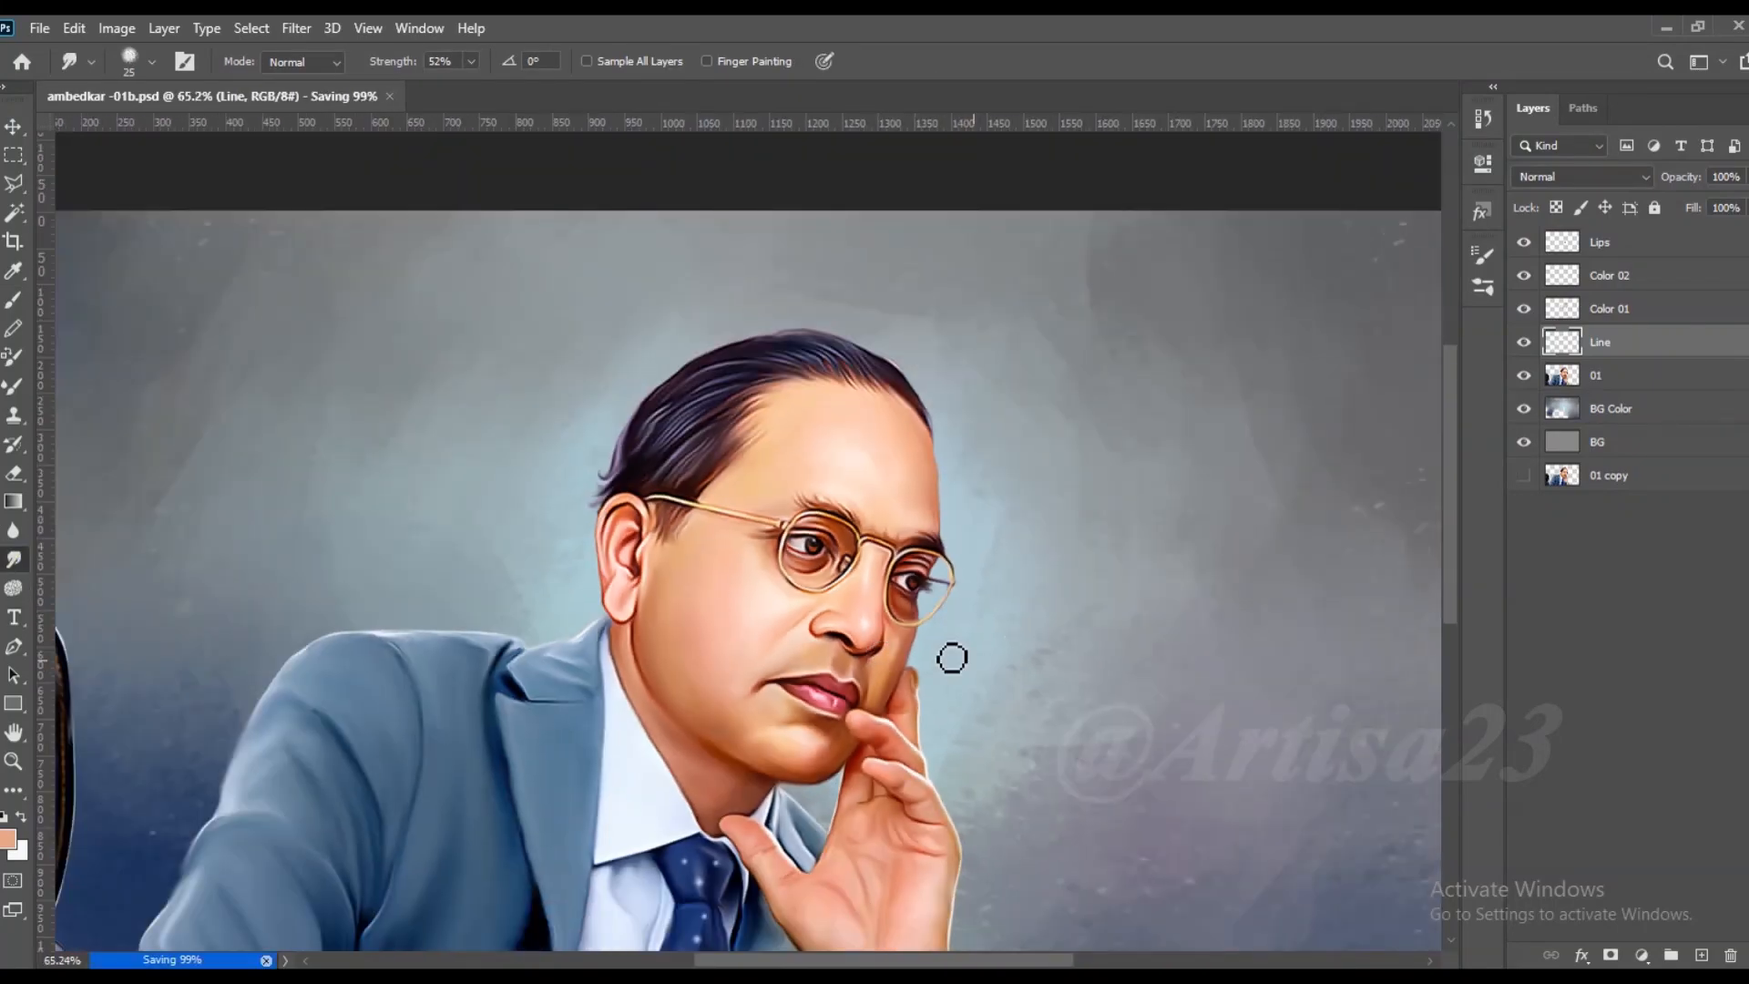
Step: Add a new layer named Hair 01 directly above the Line layer
scroll(742, 527, down, 3)
scroll(976, 374, up, 4)
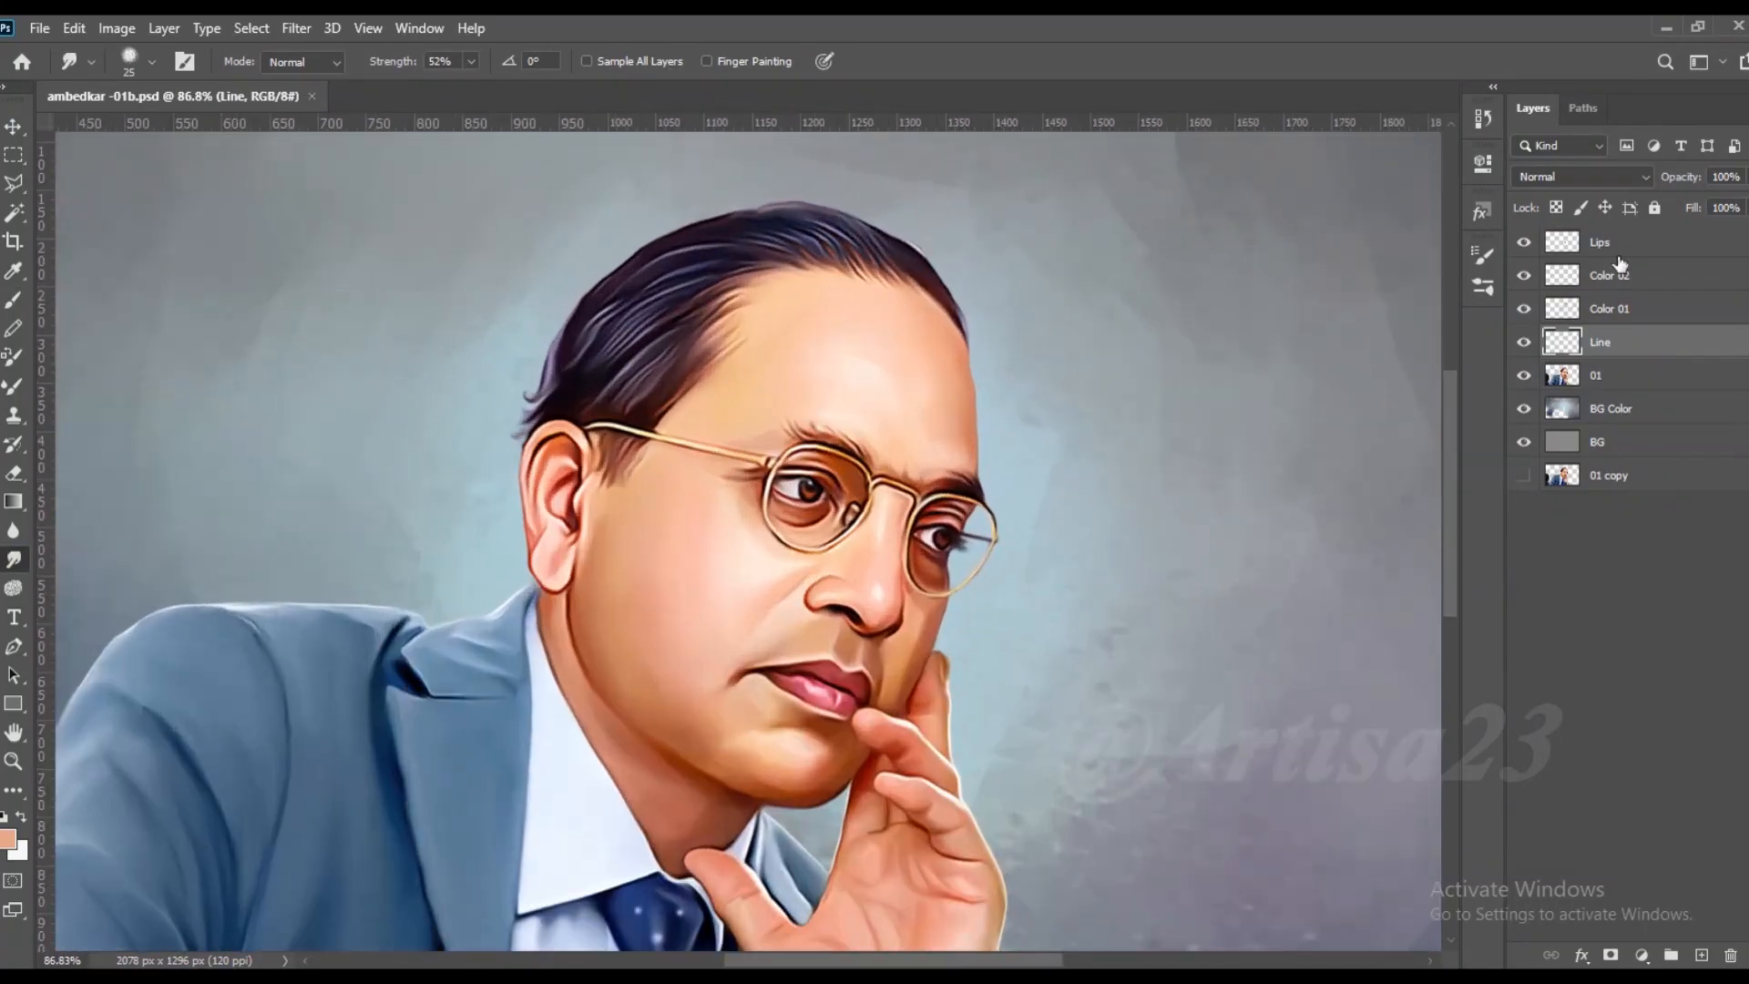
key(ctrl+shift+alt+n)
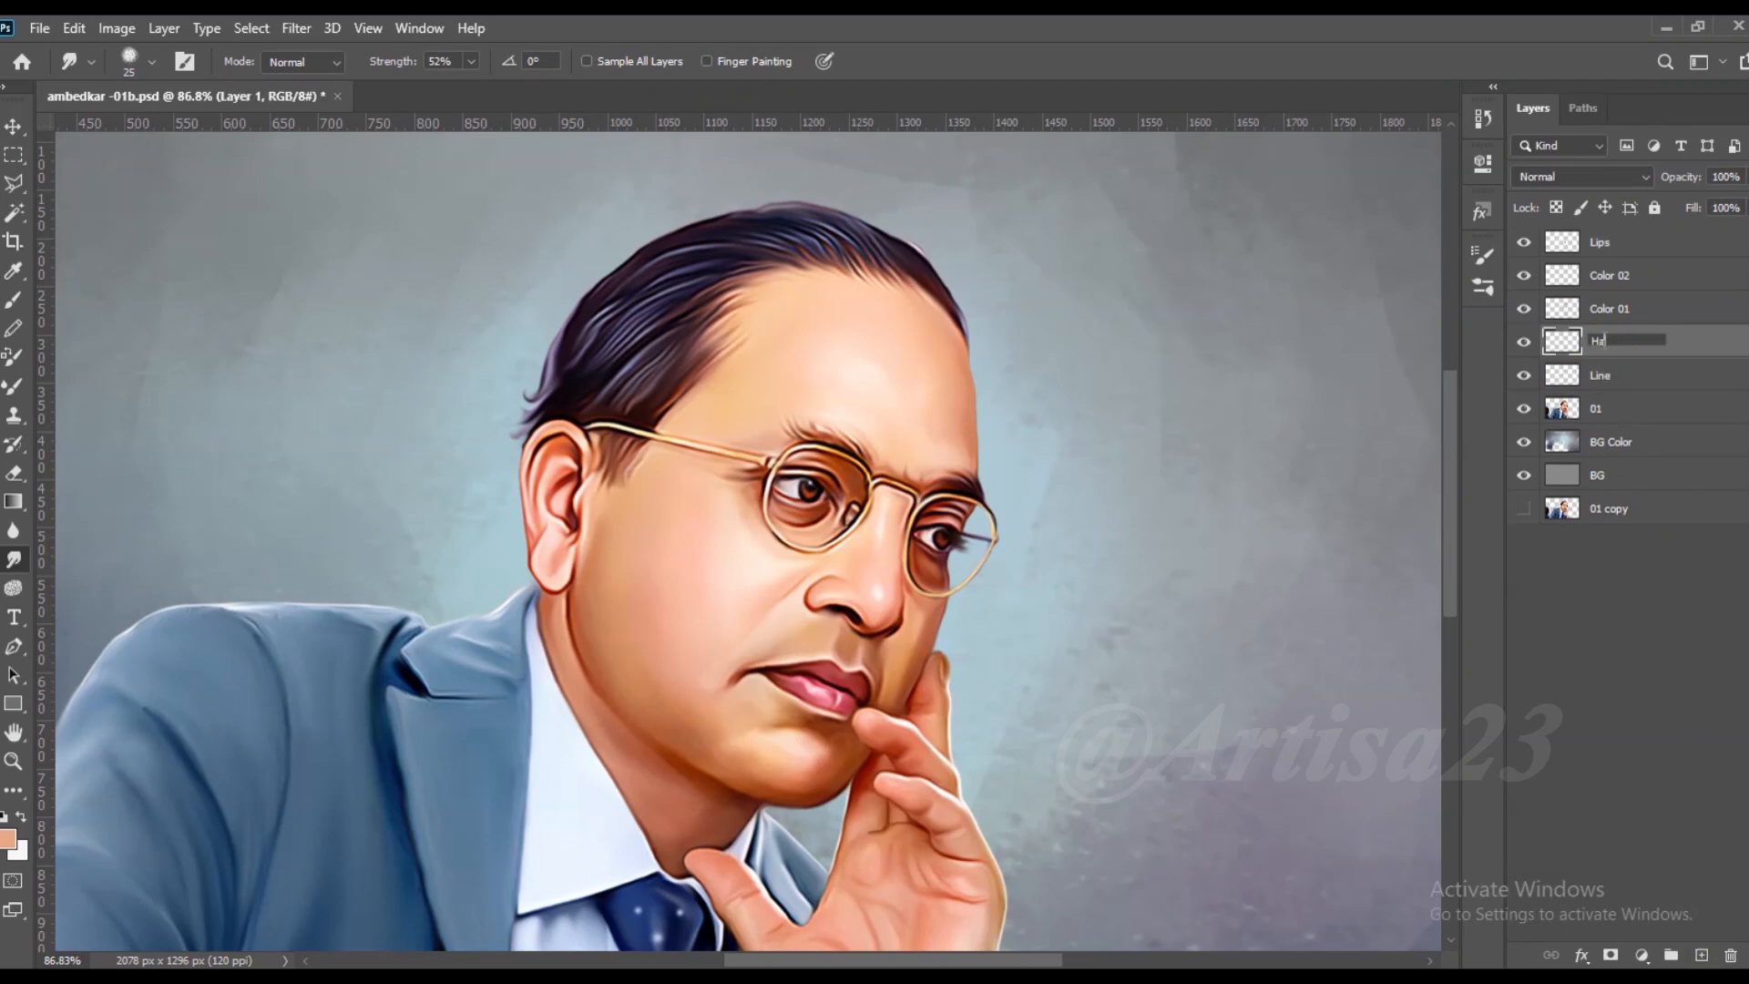
key(Return)
Step: Save the document over the existing ambedkar -01a file and again over ambedkar -01
scroll(1031, 360, down, 2)
click(40, 28)
click(63, 284)
click(539, 186)
click(590, 703)
click(930, 502)
click(40, 28)
click(91, 293)
click(391, 176)
click(586, 703)
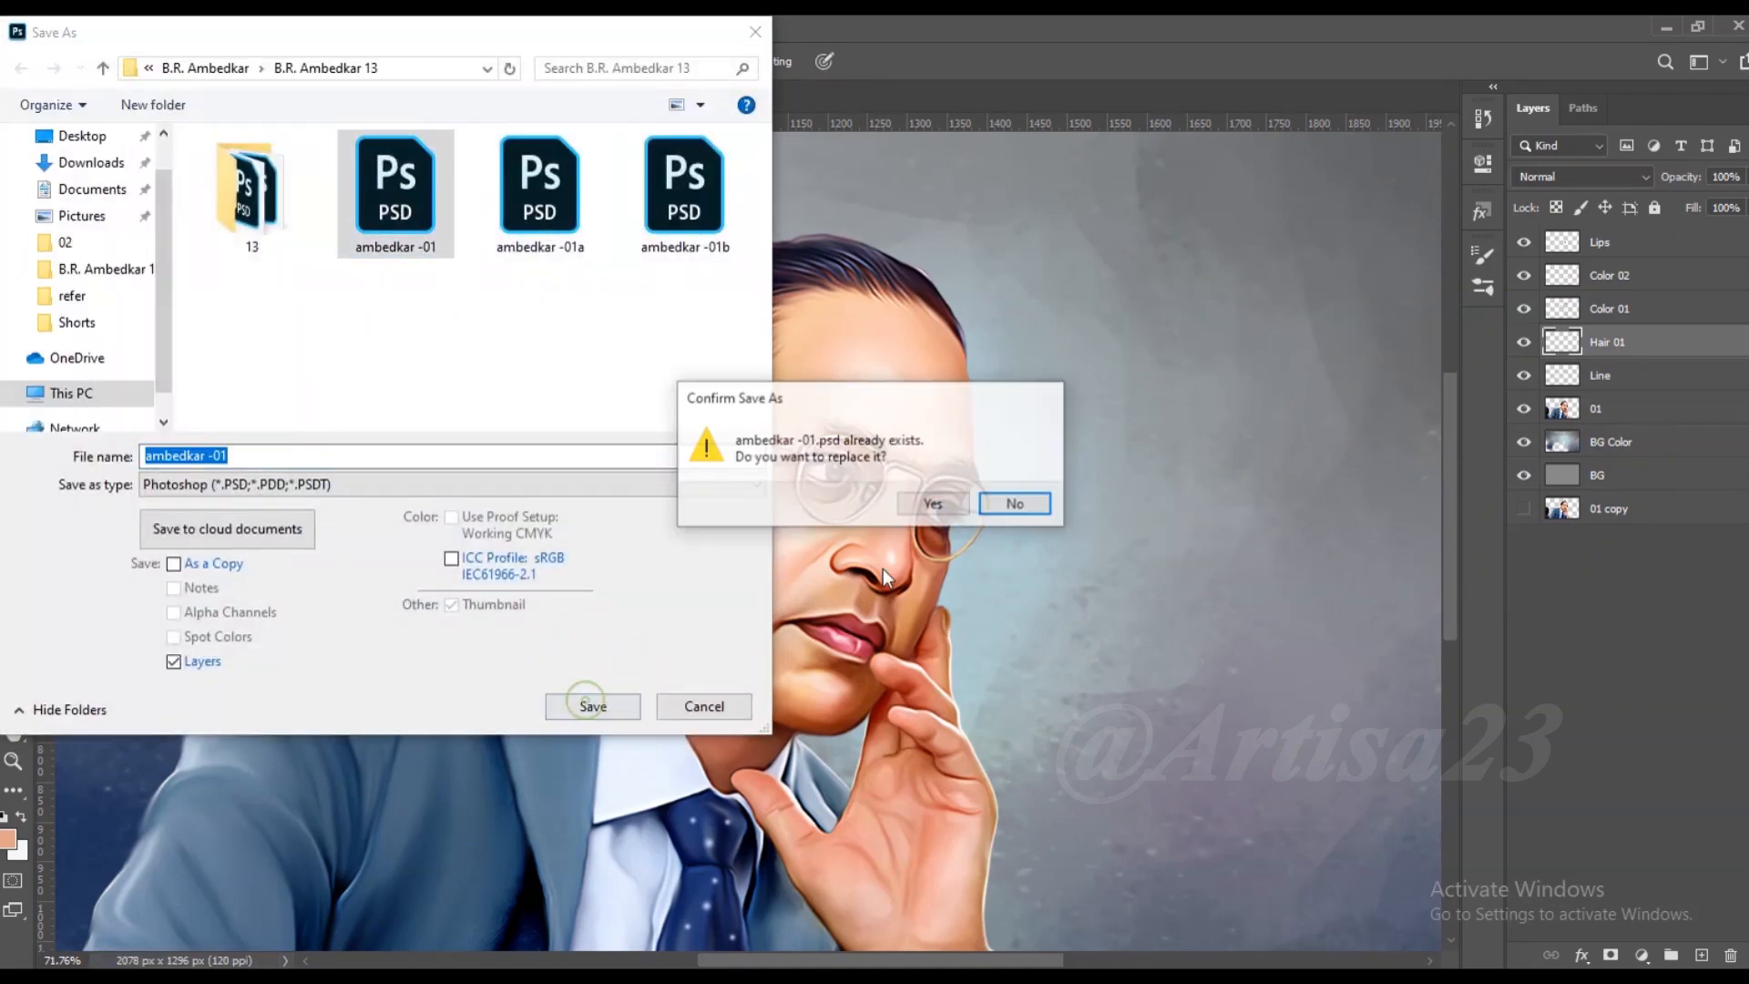
click(929, 502)
Step: Paint fine light lavender strands through the hair above the ear with a 1-pixel brush at 76% opacity
scroll(855, 355, up, 3)
click(12, 300)
click(501, 62)
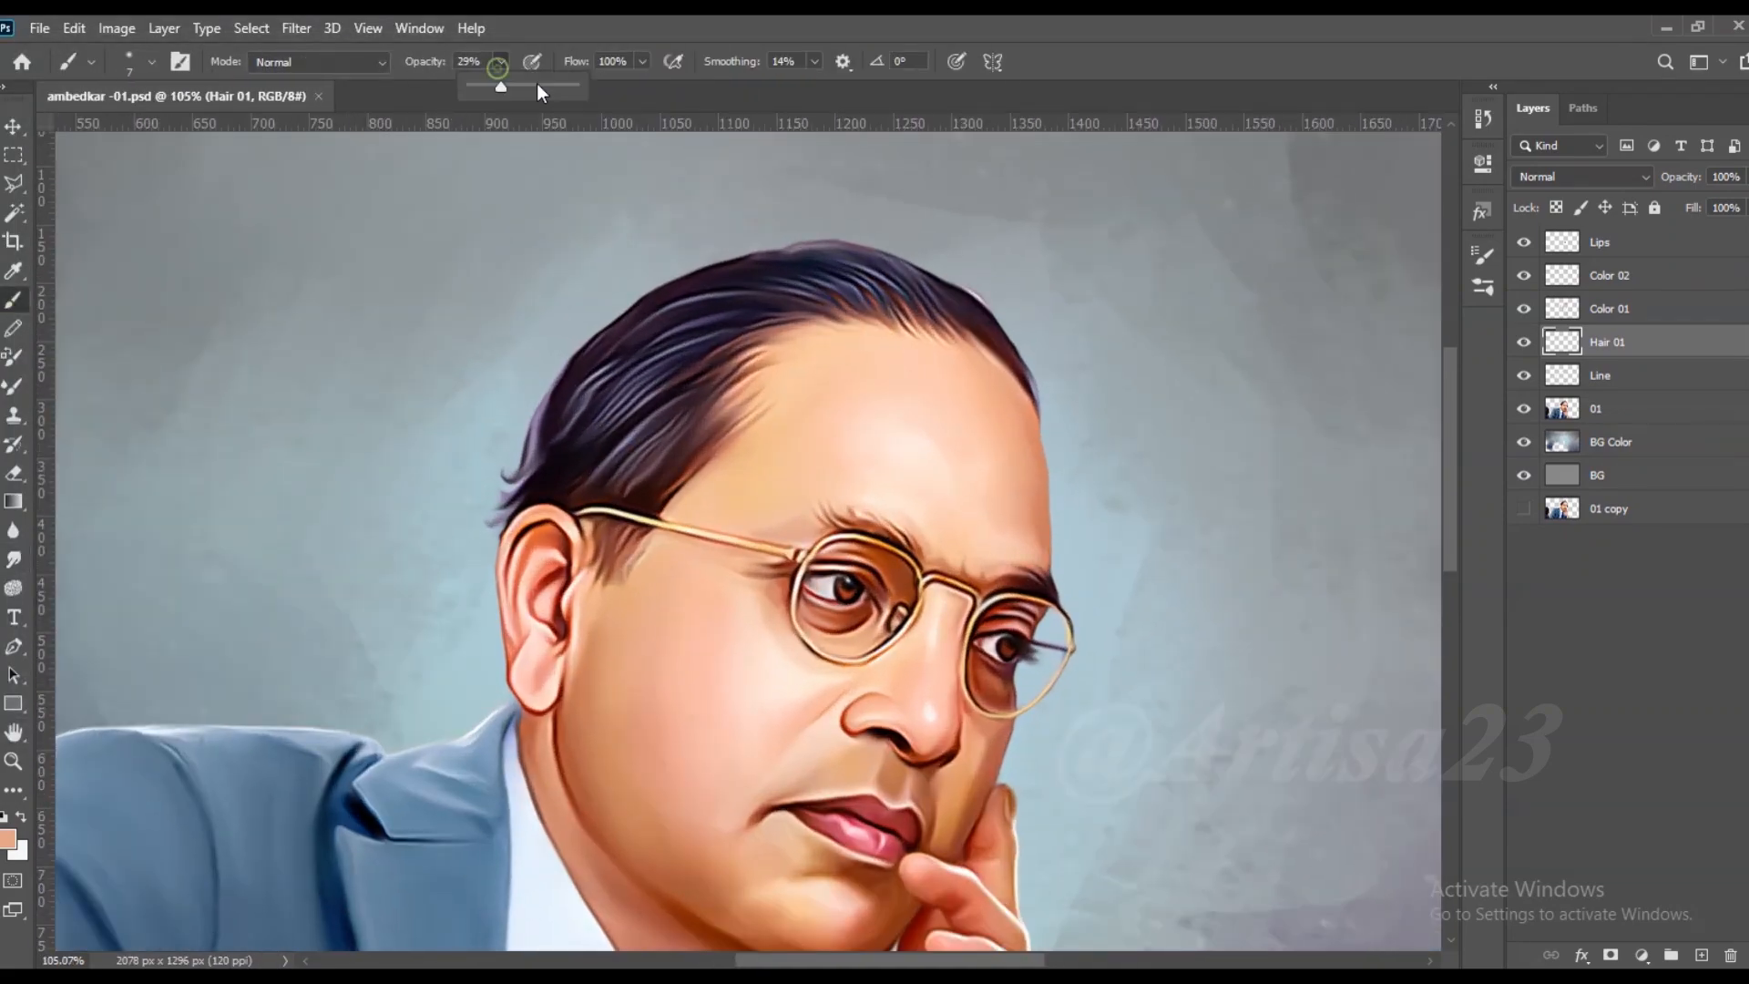
click(550, 85)
click(187, 62)
key(F5)
scroll(841, 332, up, 3)
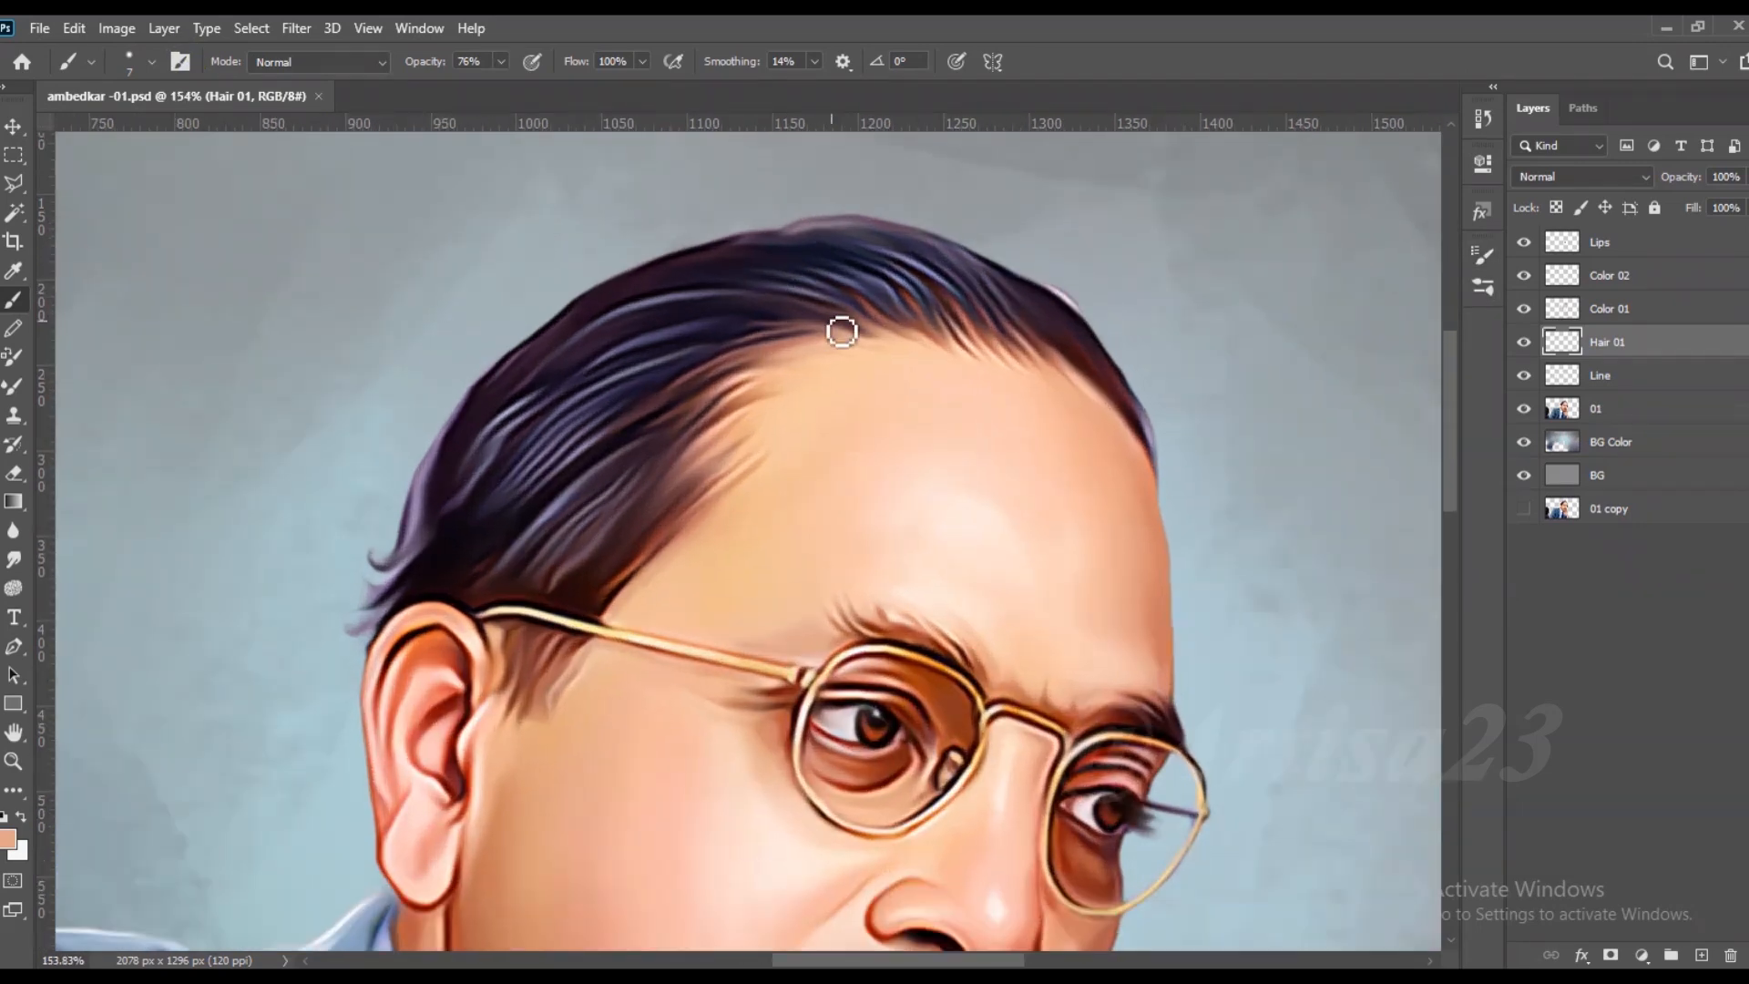
scroll(596, 385, up, 2)
mouse_move(543, 458)
mouse_down()
mouse_move(637, 378)
mouse_move(658, 412)
mouse_up()
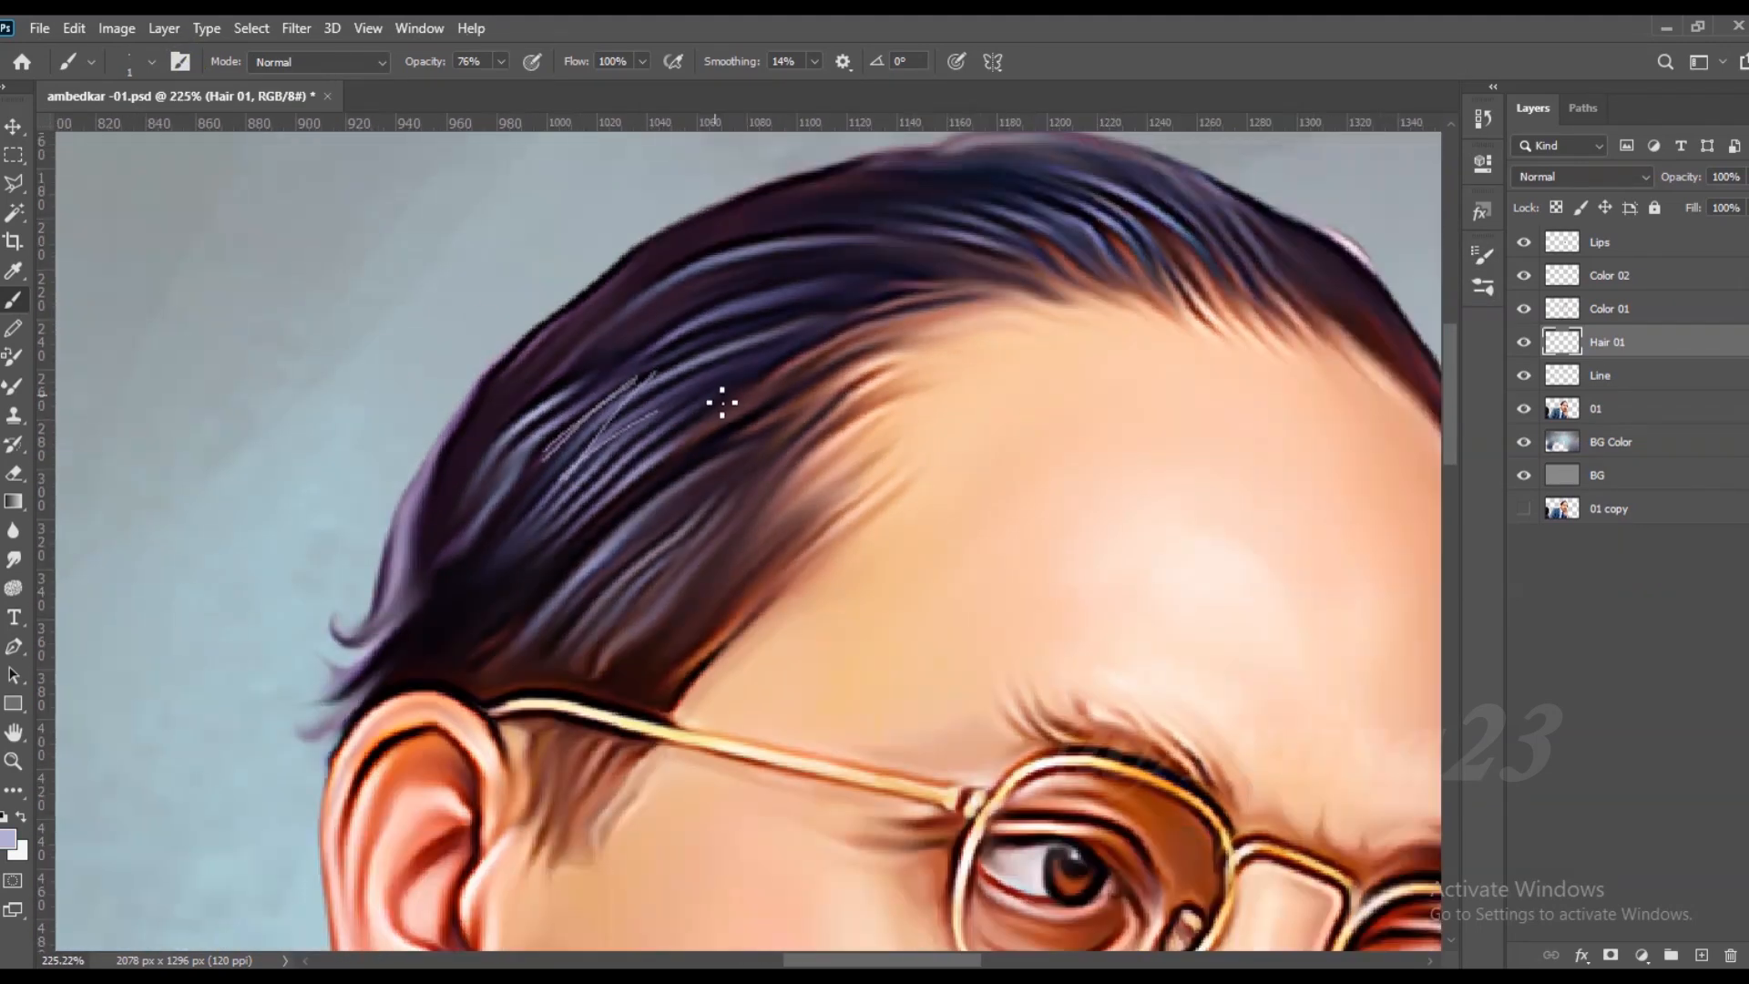
mouse_move(568, 608)
mouse_down()
mouse_move(697, 490)
mouse_move(692, 512)
mouse_up()
drag(608, 654, 719, 502)
drag(509, 575, 603, 453)
Step: Continue the thin light strands over the crown and front hair, and add dark strands to the sideburn
drag(560, 432, 777, 308)
drag(636, 331, 829, 282)
mouse_move(823, 258)
mouse_down()
mouse_move(668, 305)
mouse_move(850, 258)
mouse_up()
drag(695, 240, 915, 217)
drag(956, 301, 927, 325)
drag(956, 234, 1051, 275)
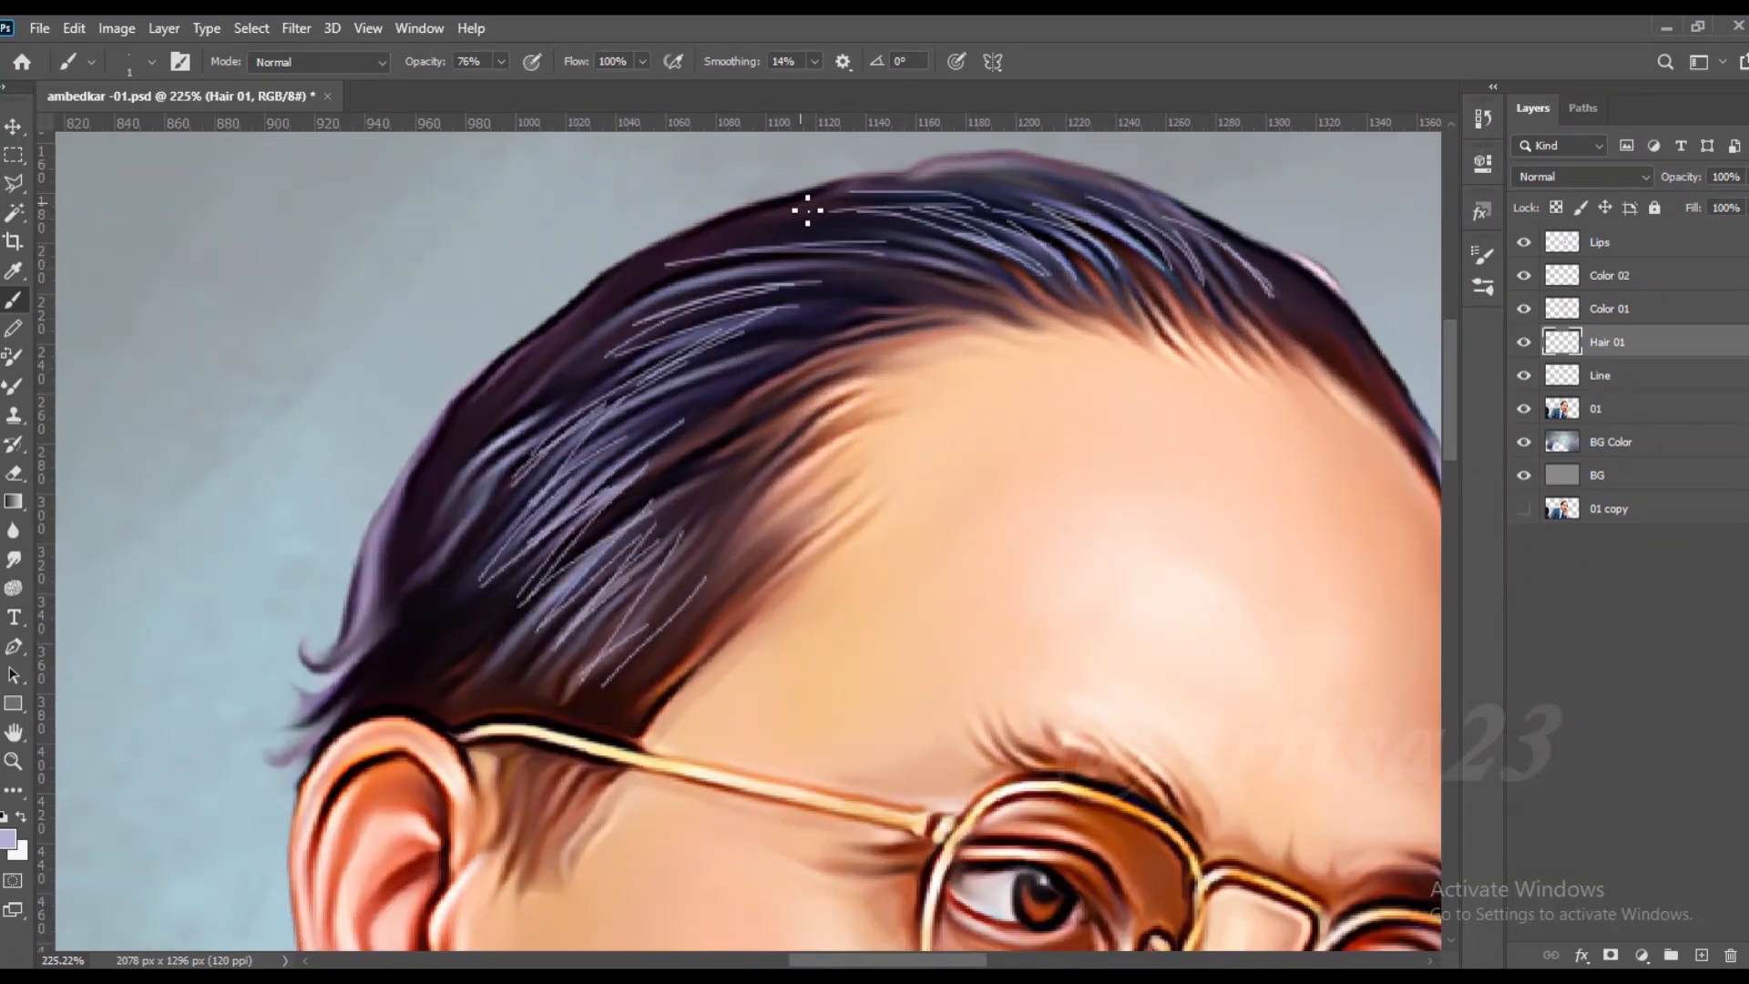
scroll(807, 211, down, 1)
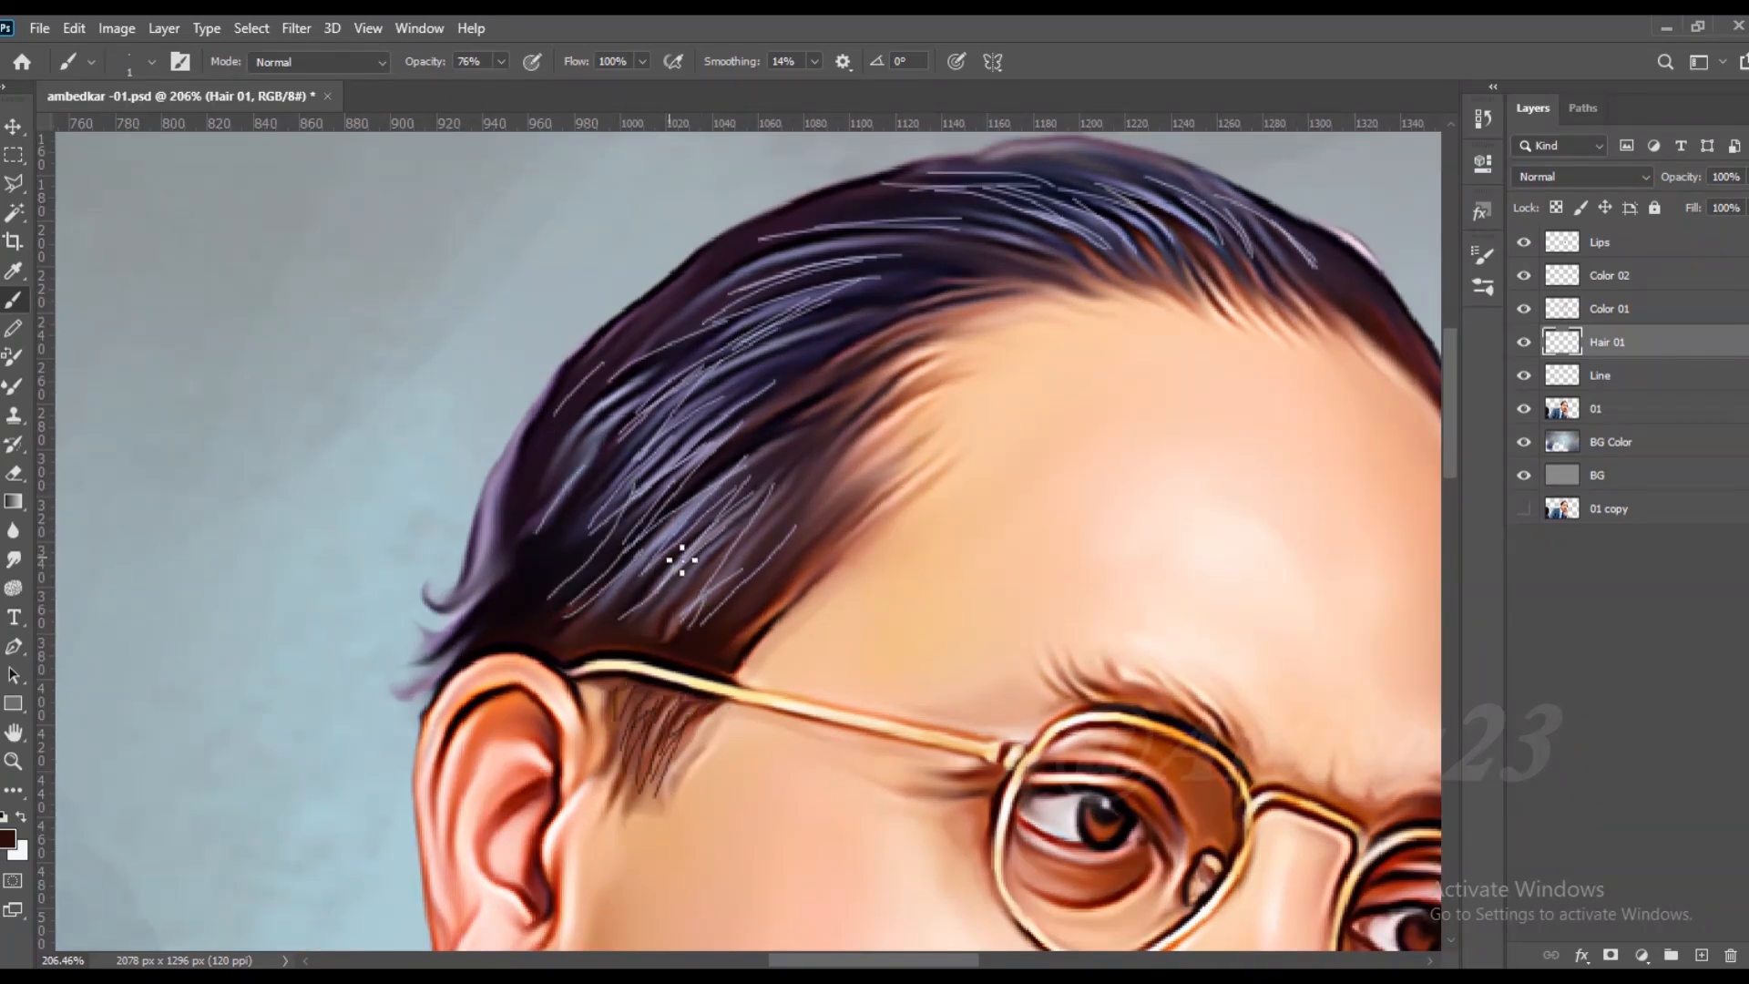
Step: Add more fine strands along the back, crown and hairline, following the combed direction of the hair
drag(578, 428, 510, 525)
drag(814, 183, 758, 254)
drag(564, 416, 744, 305)
drag(734, 293, 927, 280)
mouse_move(836, 336)
mouse_down()
mouse_move(957, 328)
mouse_move(927, 356)
mouse_up()
drag(752, 425, 875, 376)
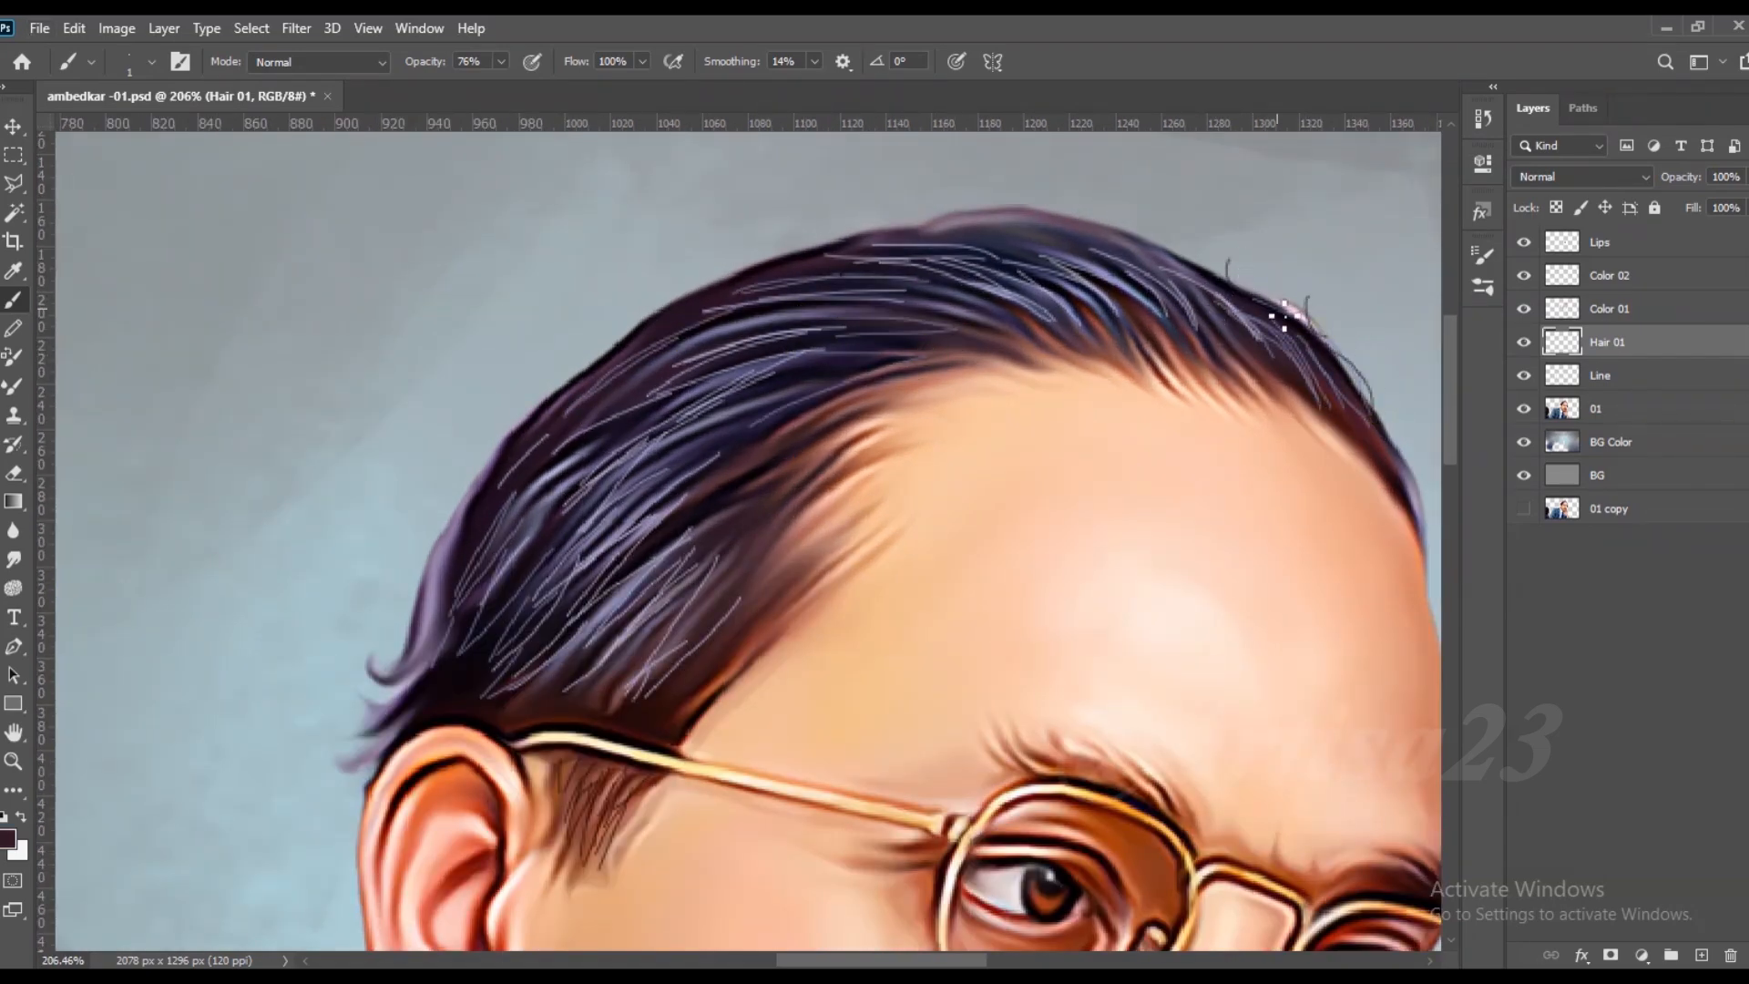
Step: Draw dark flyaway hairs along the outer contour of the head, from the forehead side to the nape
scroll(1201, 241, up, 2)
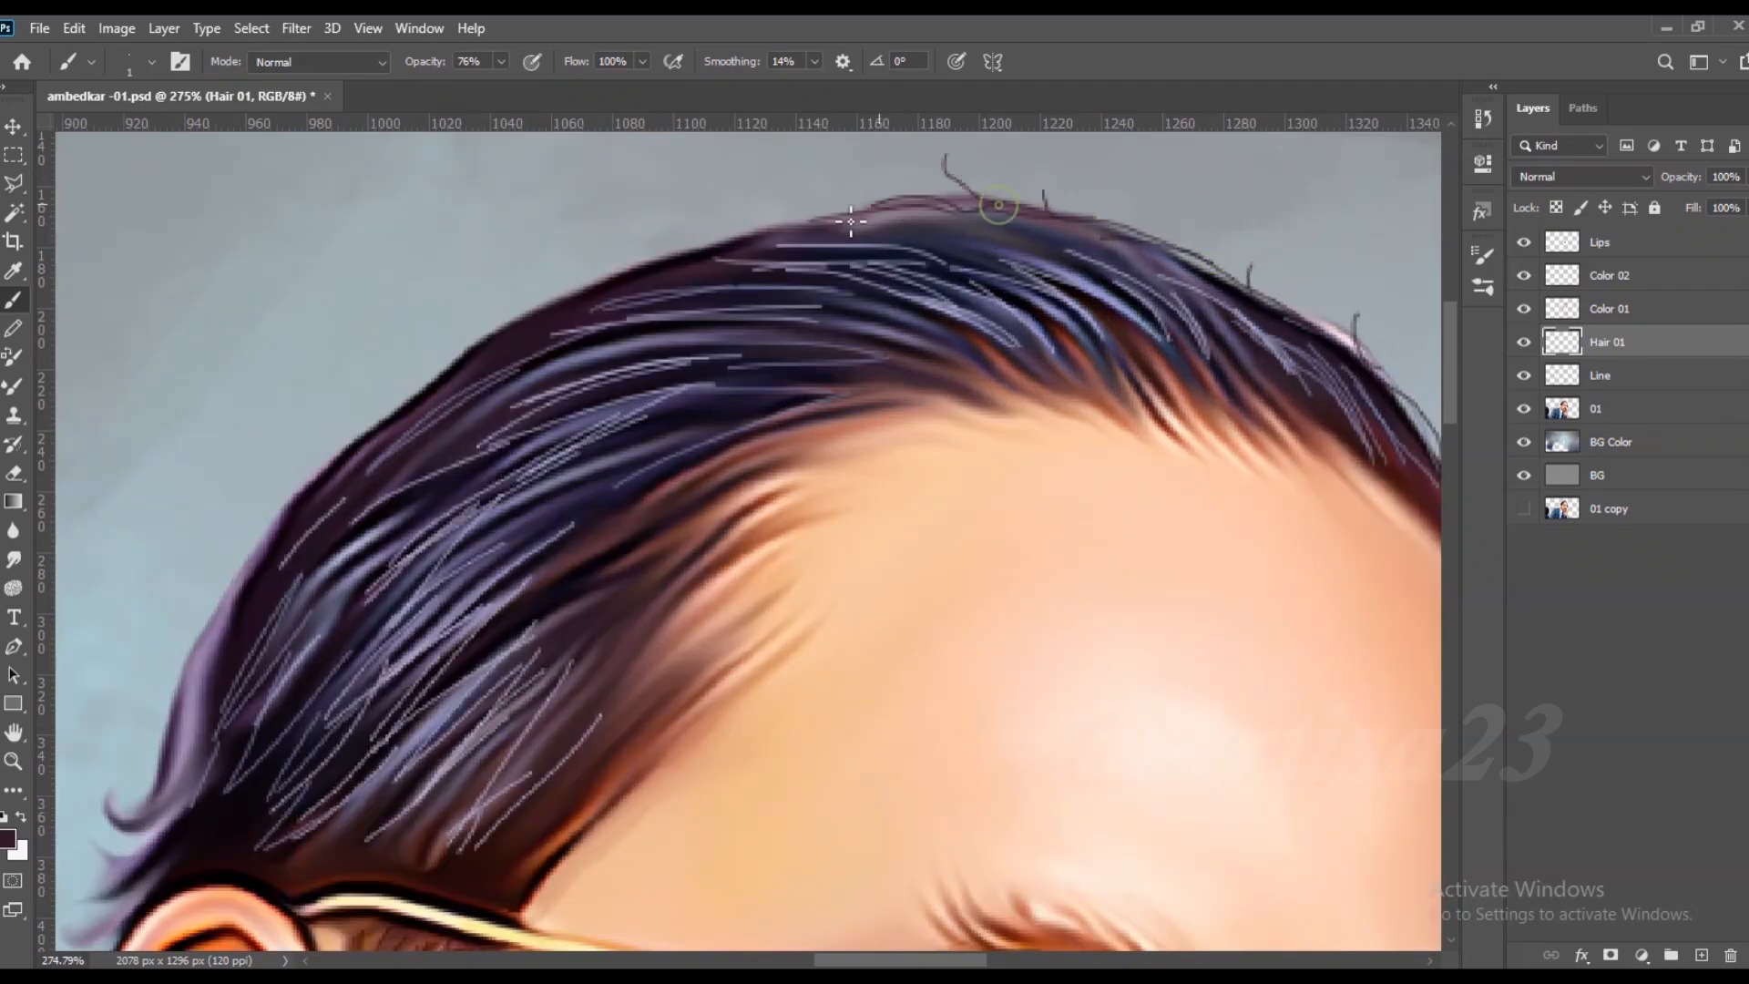
scroll(585, 301, down, 2)
mouse_move(725, 248)
mouse_down()
mouse_move(578, 285)
mouse_move(492, 401)
mouse_up()
scroll(588, 314, up, 2)
scroll(565, 358, down, 3)
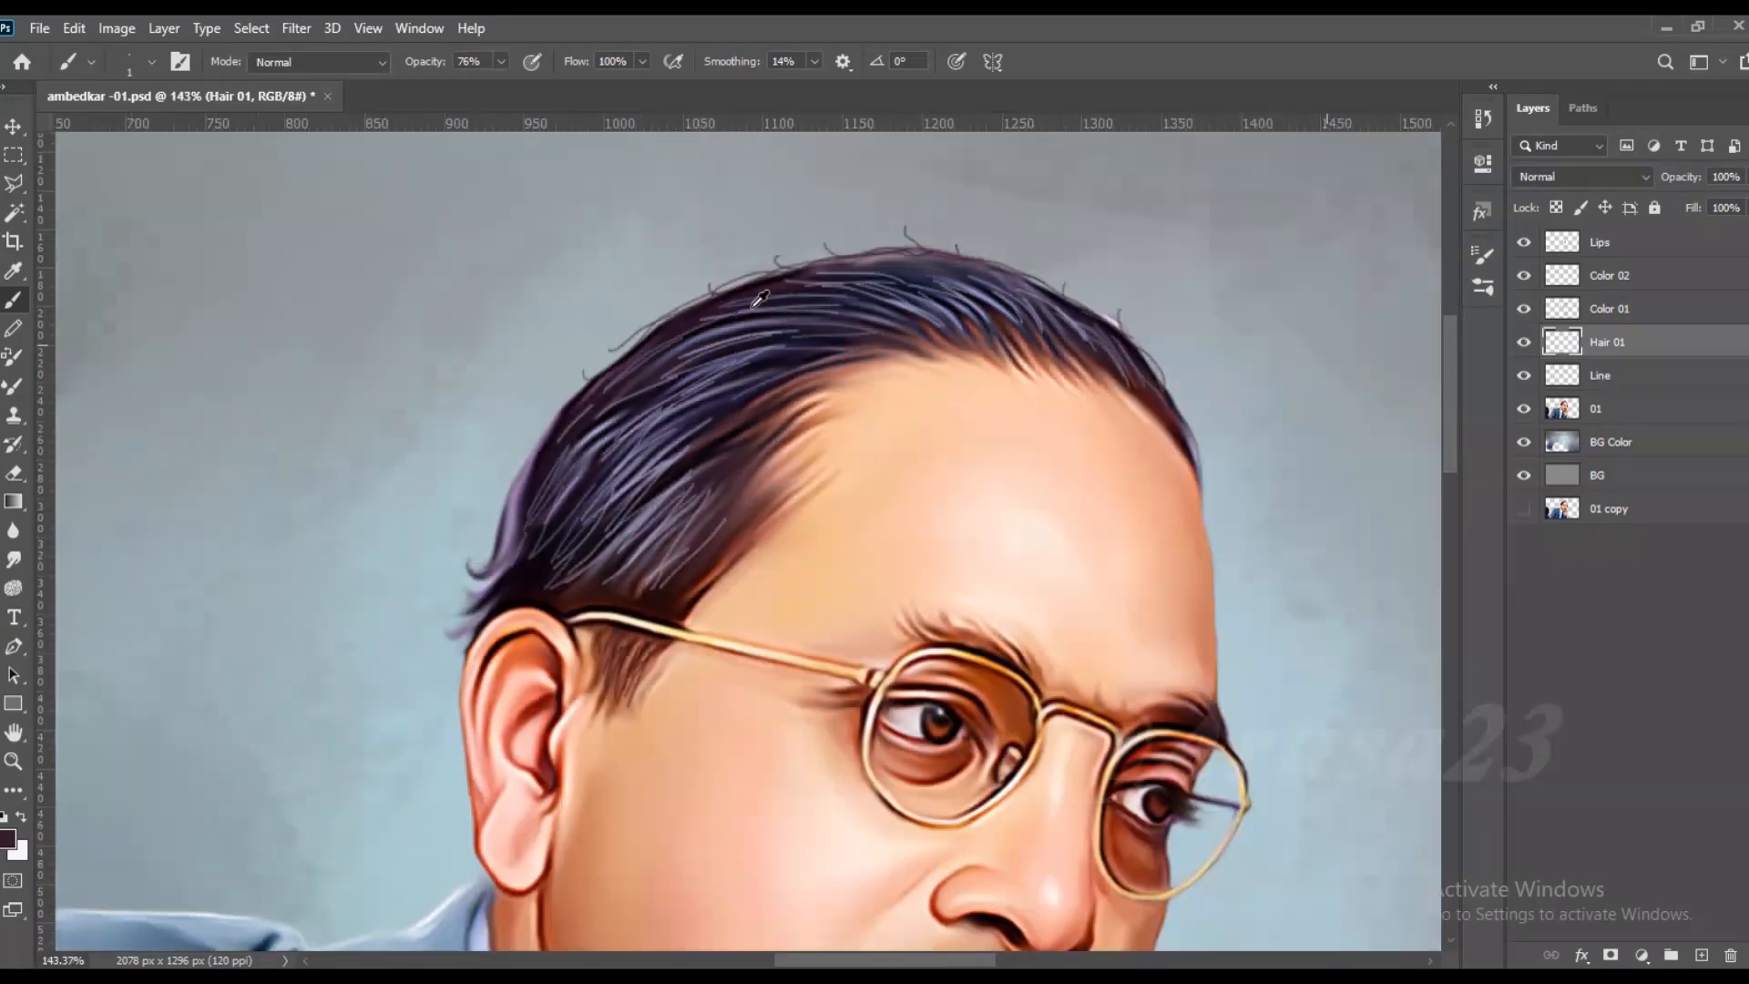
scroll(542, 375, up, 2)
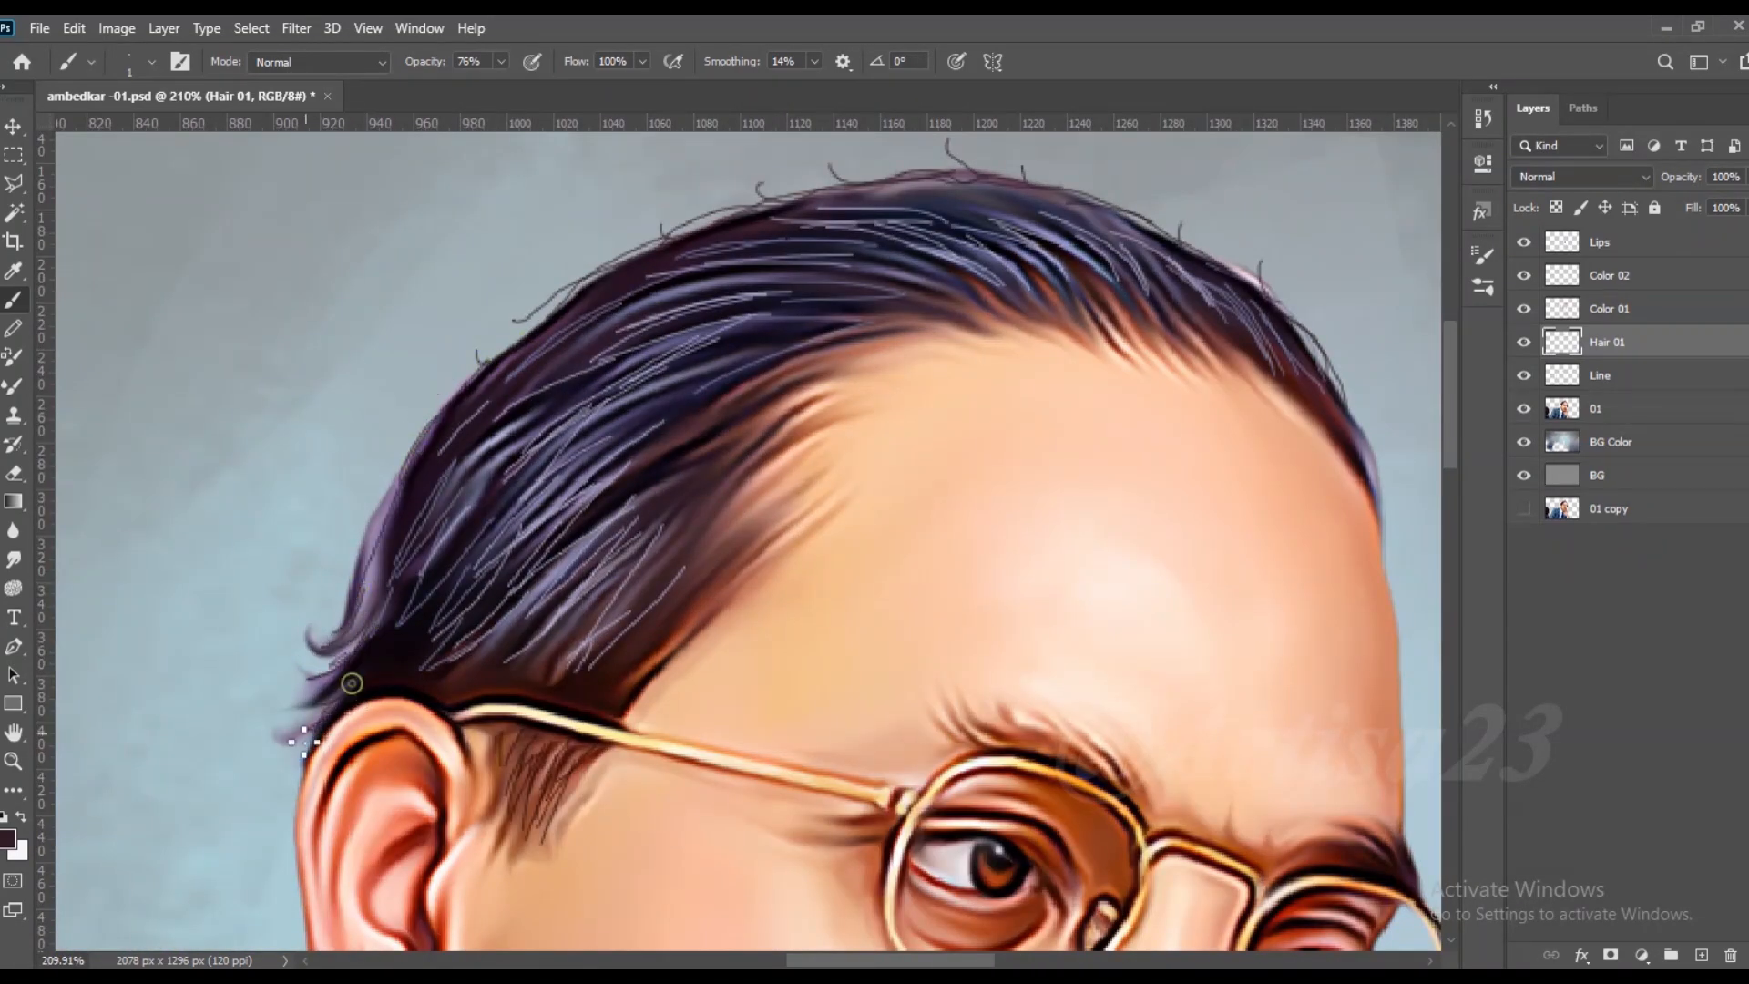
Step: Paint thin strands in sampled purple and dark hair tones along the temple and receding hairline
scroll(611, 501, down, 1)
alt+click(593, 558)
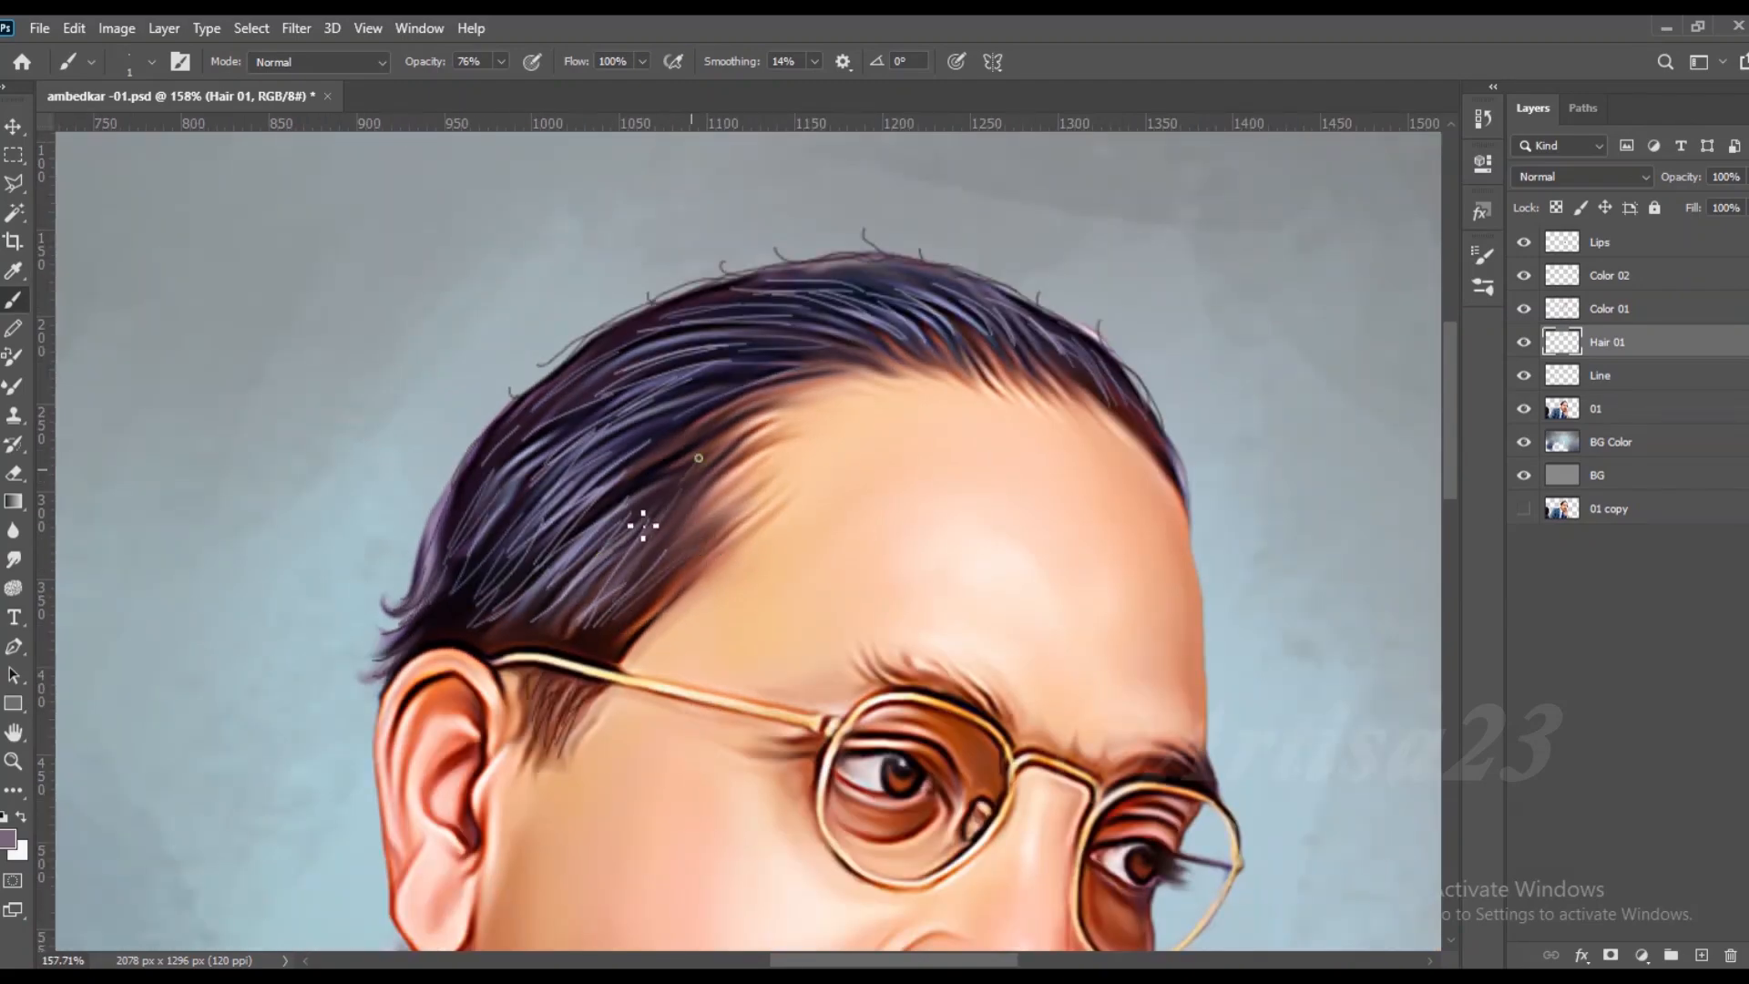
scroll(618, 505, up, 1)
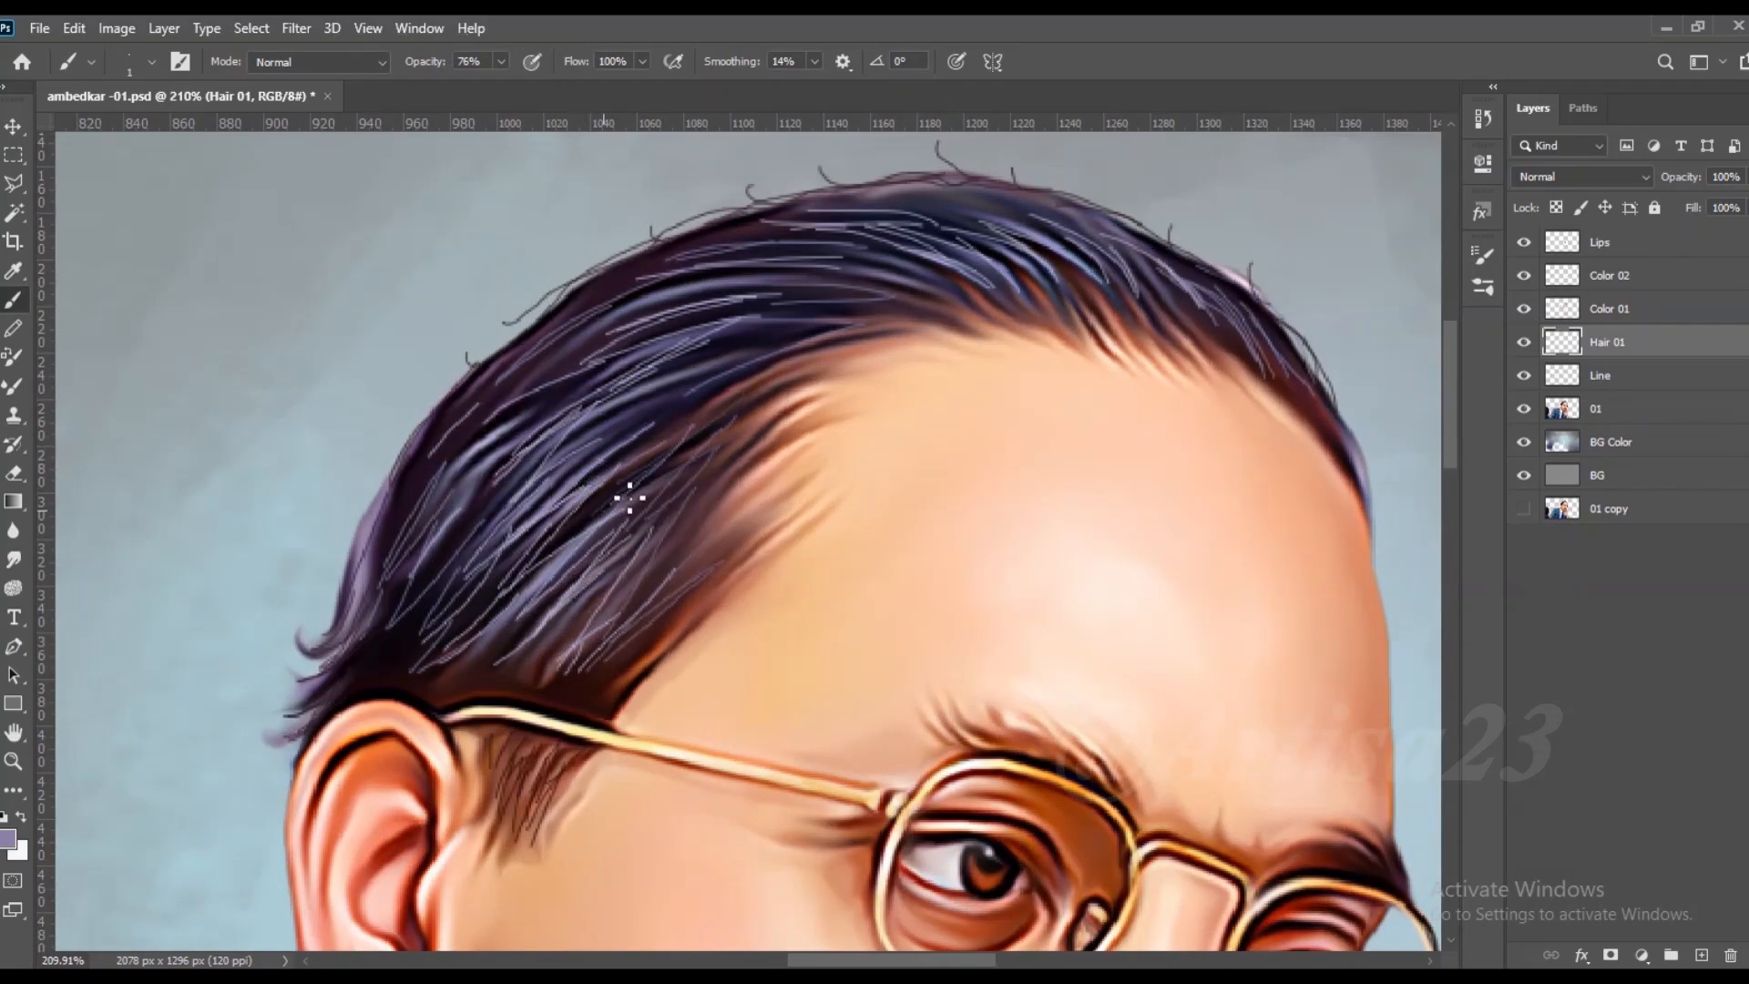
scroll(768, 358, down, 1)
alt+click(738, 503)
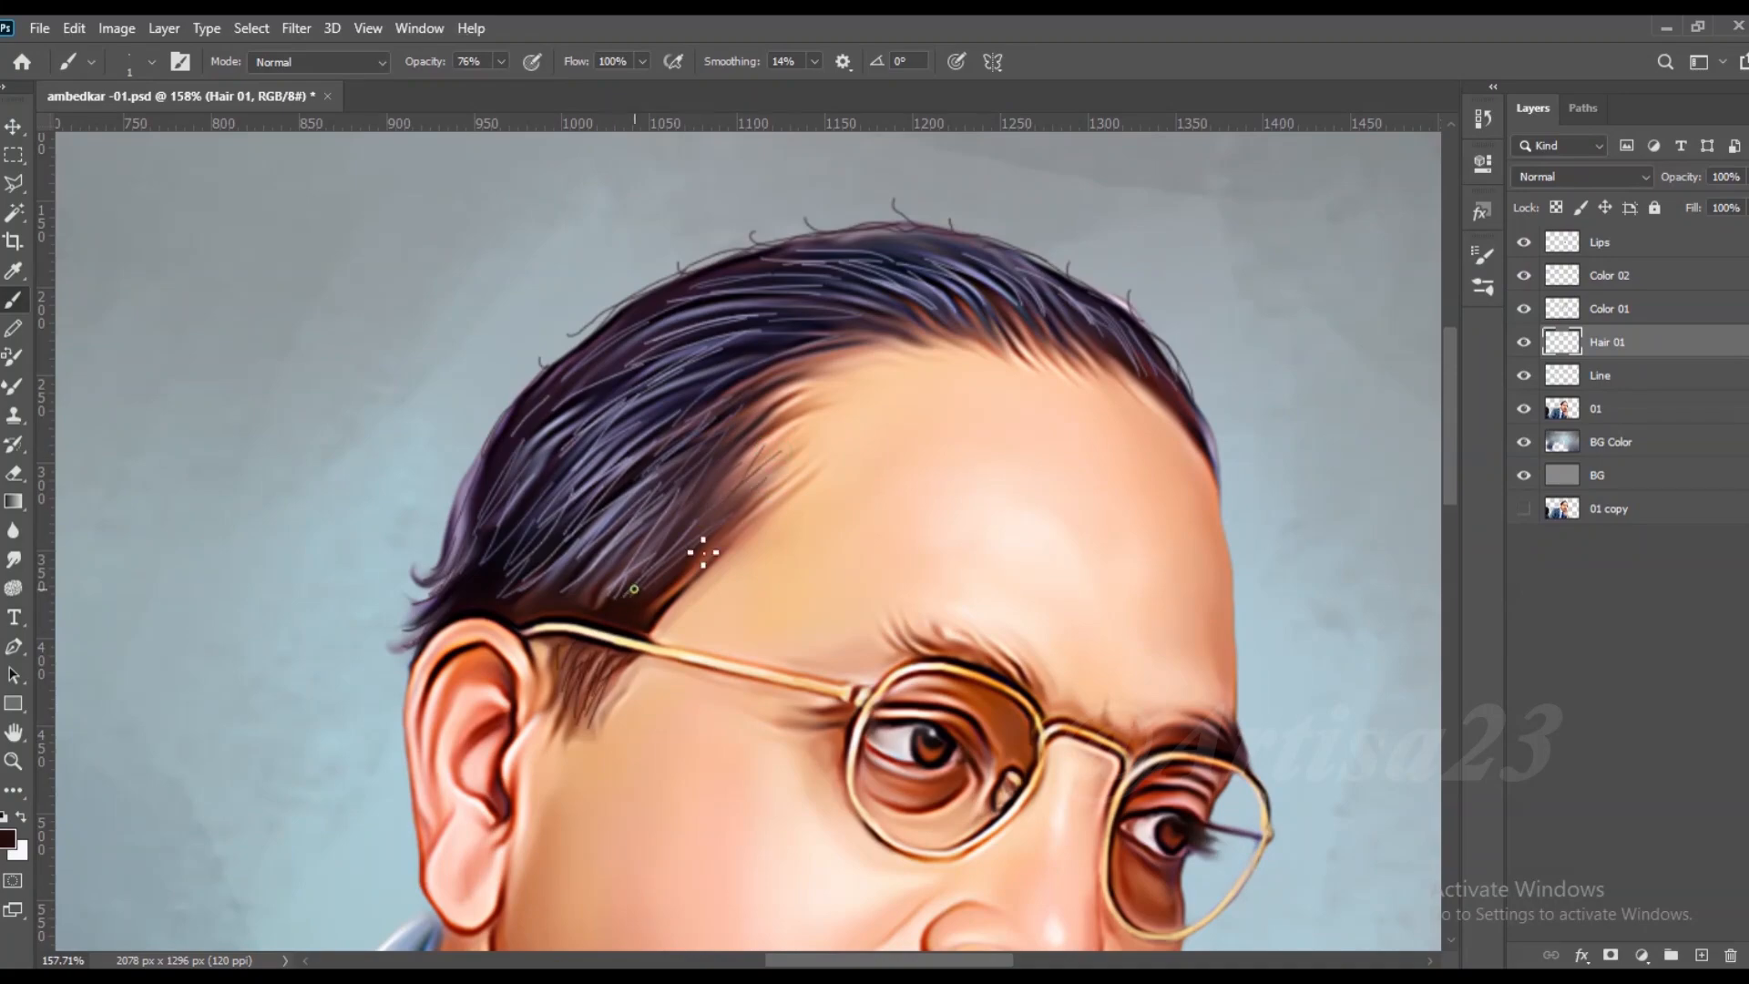
scroll(952, 314, up, 1)
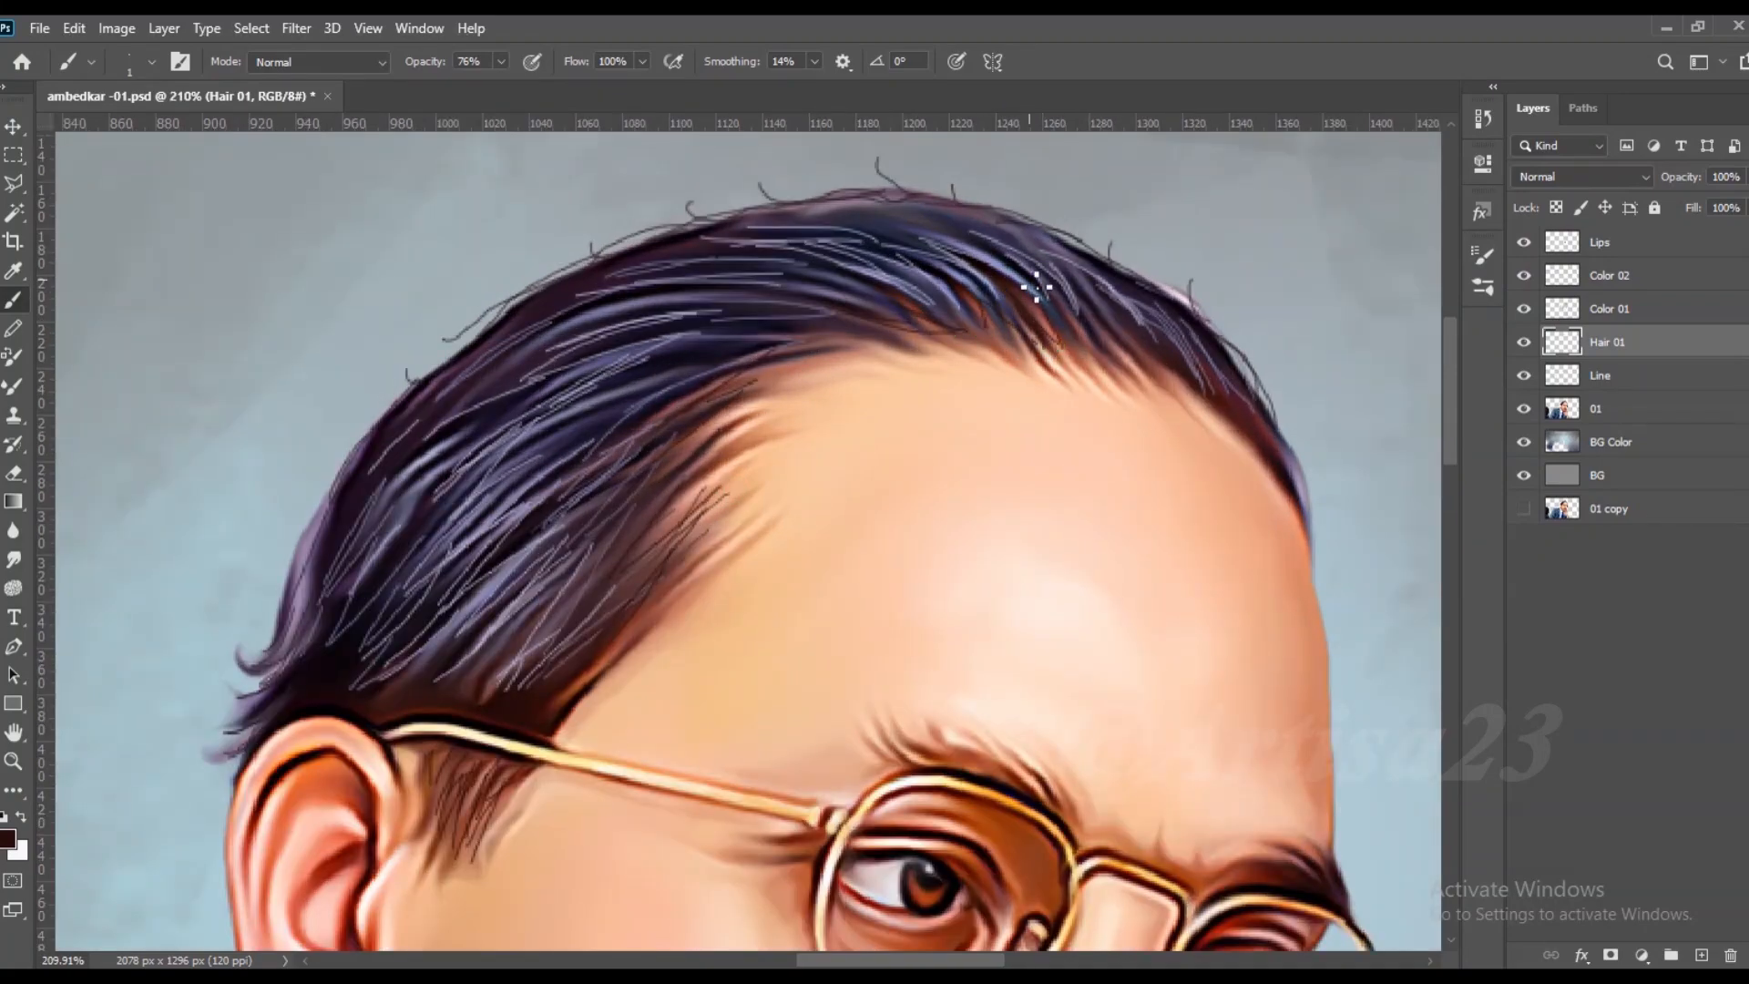
Step: Draw fine dark brown hairs over both eyebrows with the 1-pixel brush
scroll(695, 437, down, 3)
scroll(897, 558, up, 4)
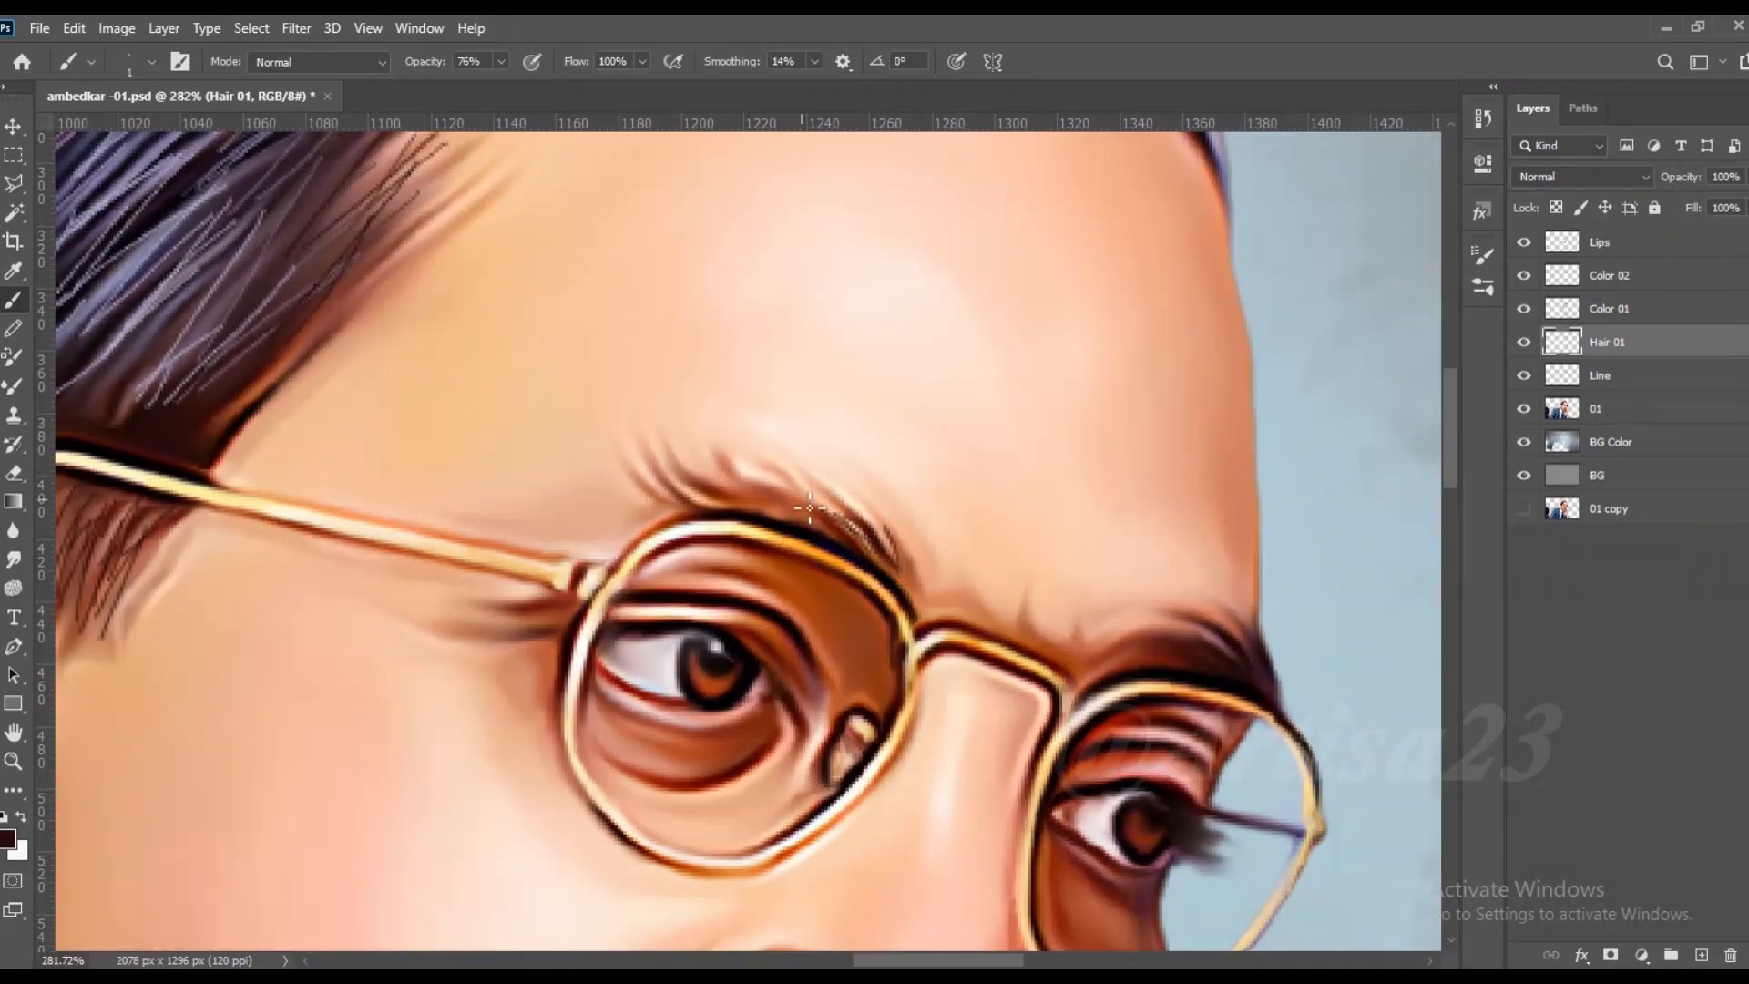
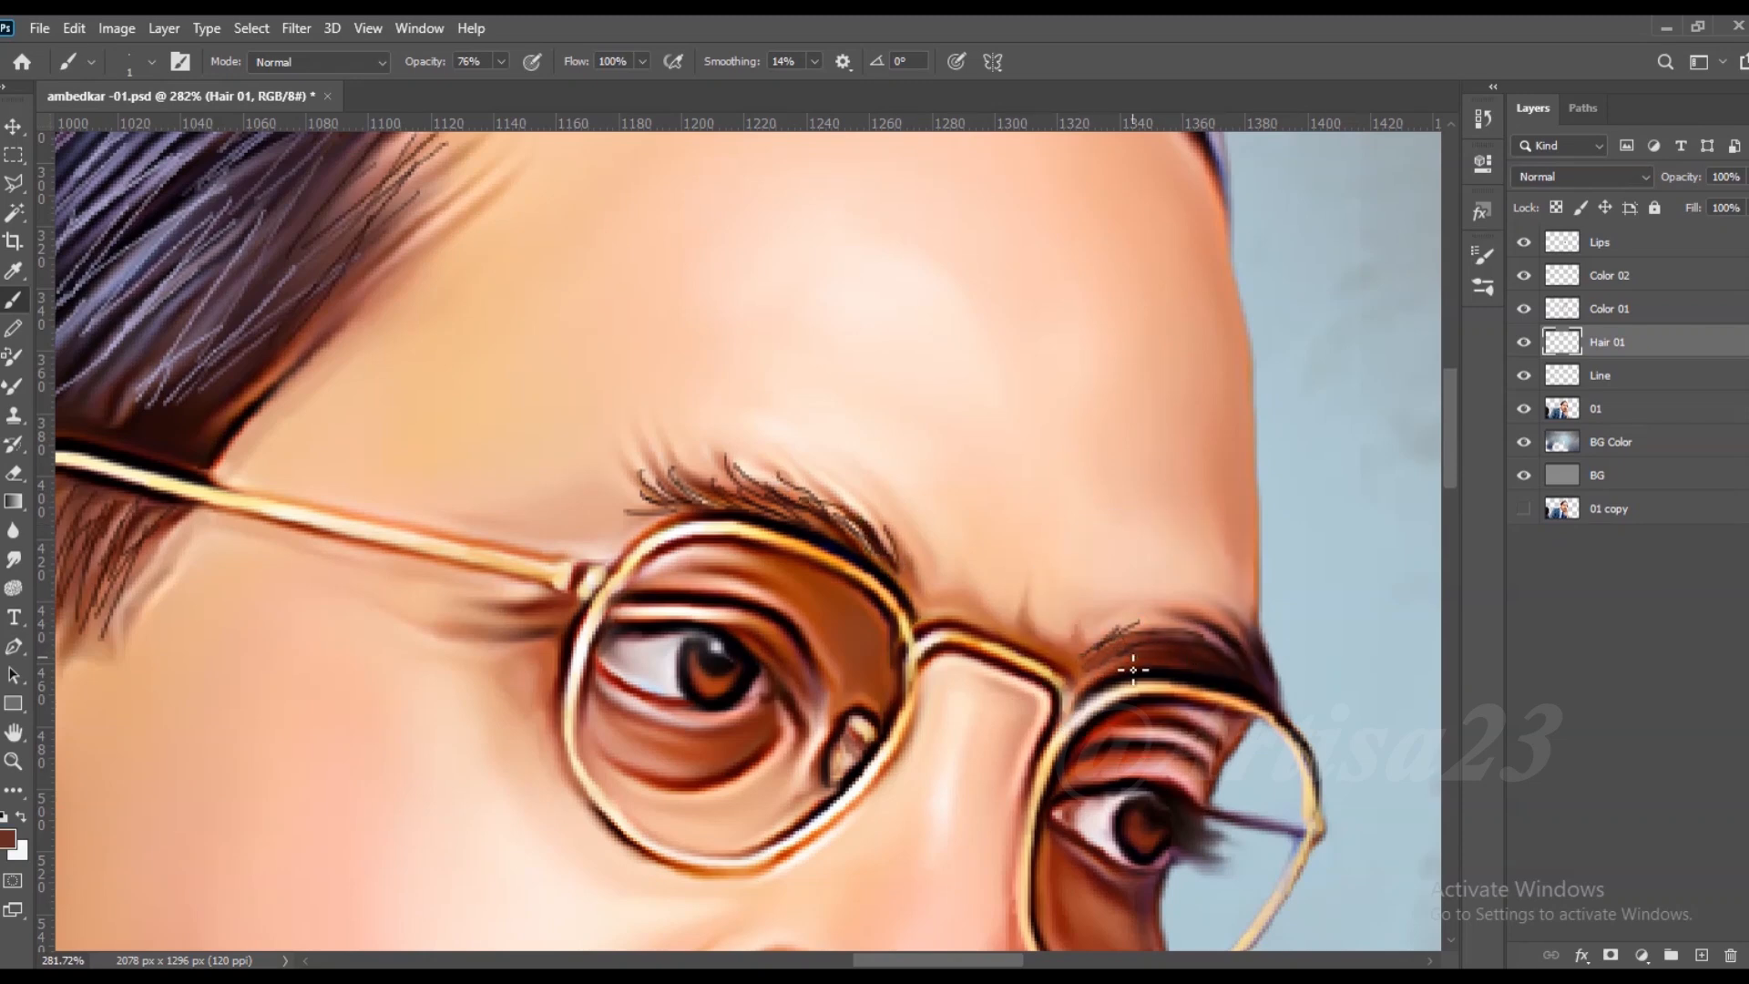
scroll(1225, 615, up, 2)
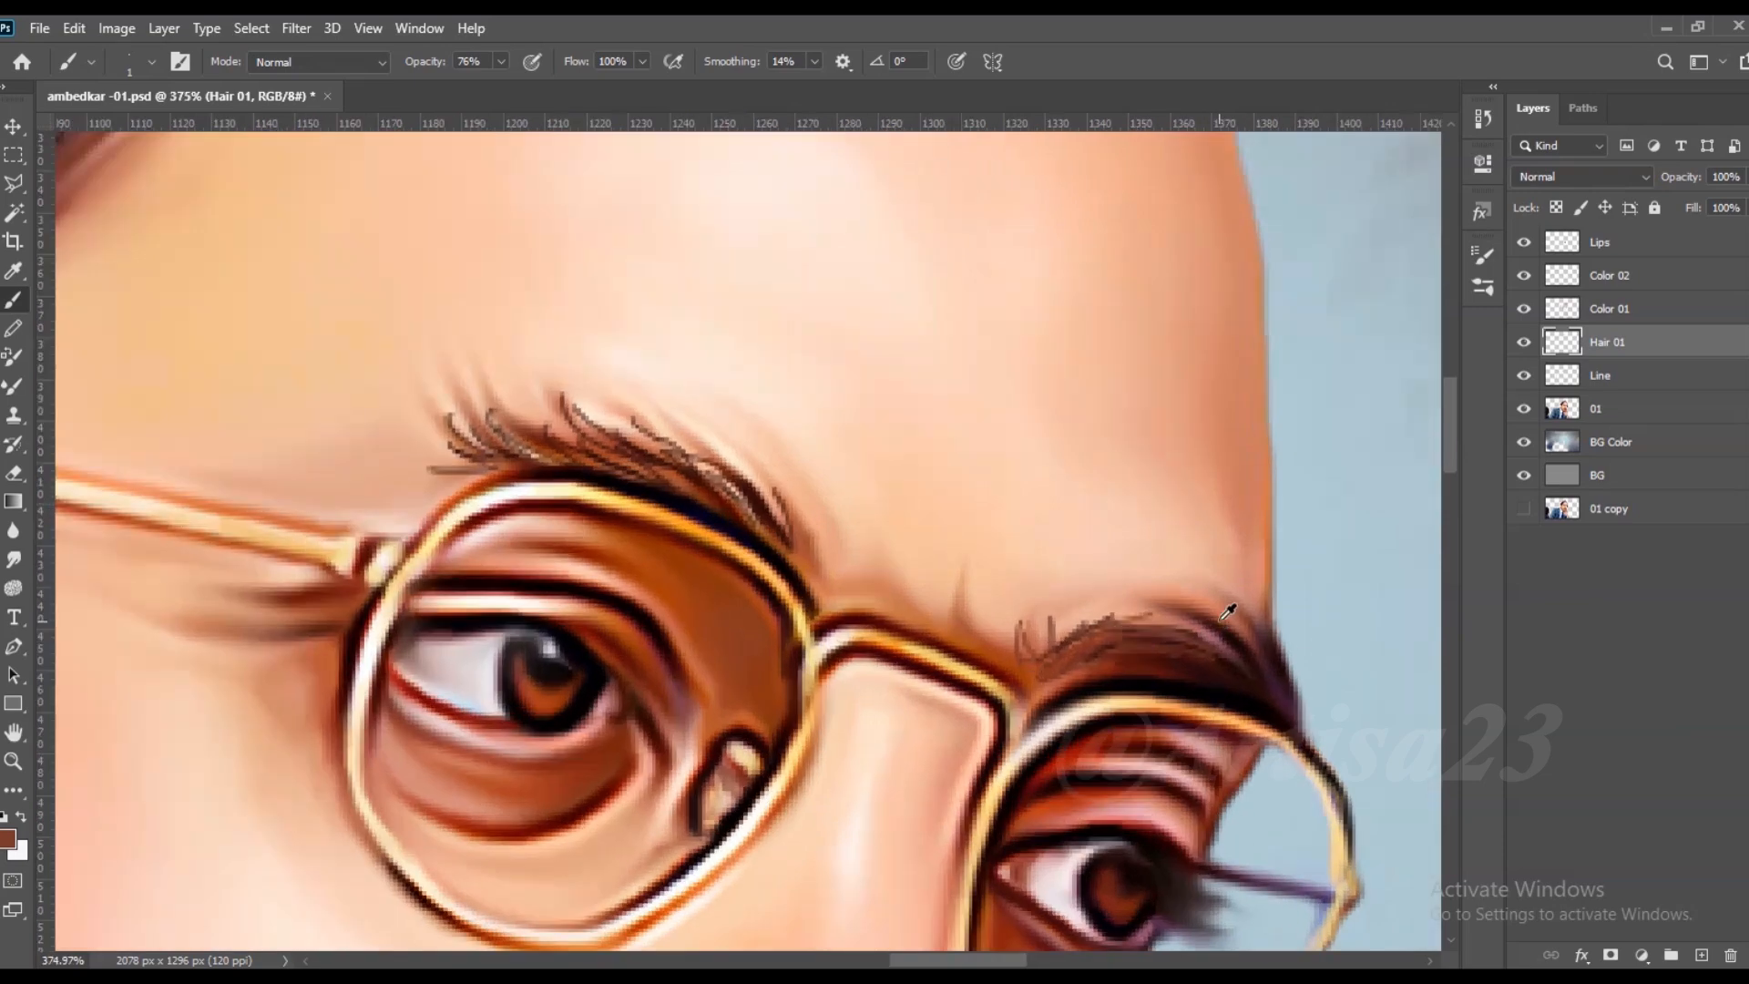
drag(1102, 665, 1207, 708)
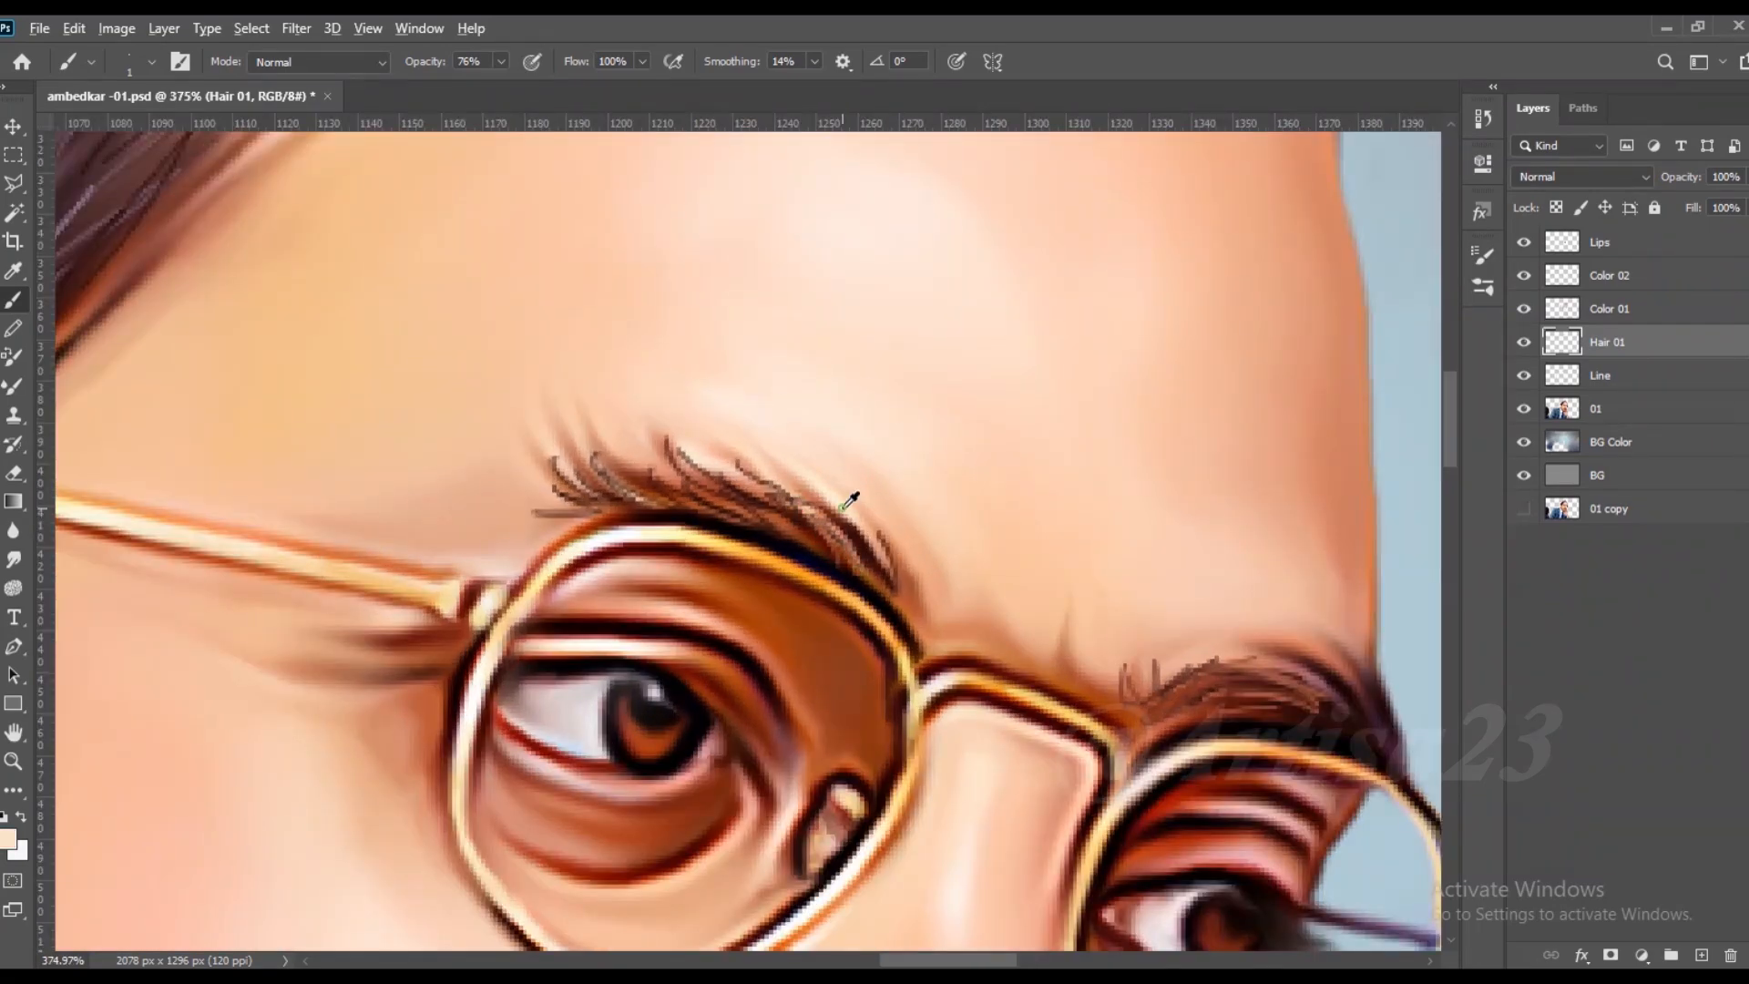
Step: Add thin hairs in sampled skin and brown tones to the near eyebrow, extending its outer end
drag(902, 544, 894, 534)
alt+click(875, 528)
drag(819, 482, 863, 536)
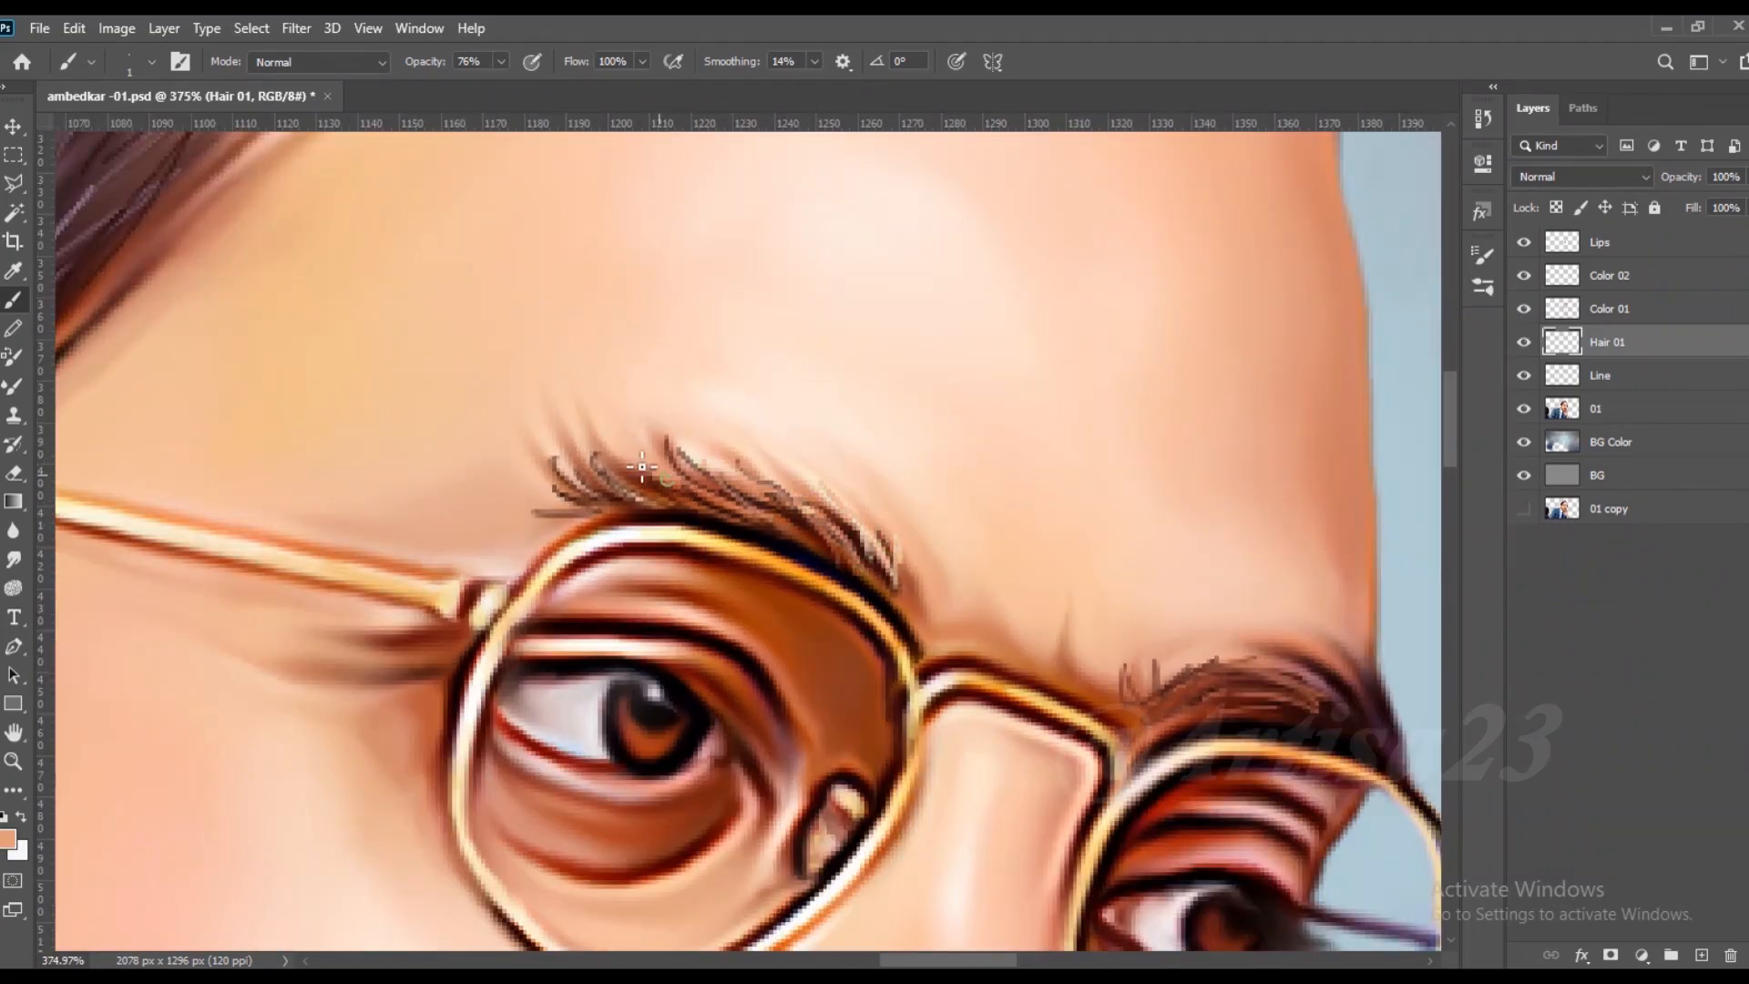
alt+click(589, 492)
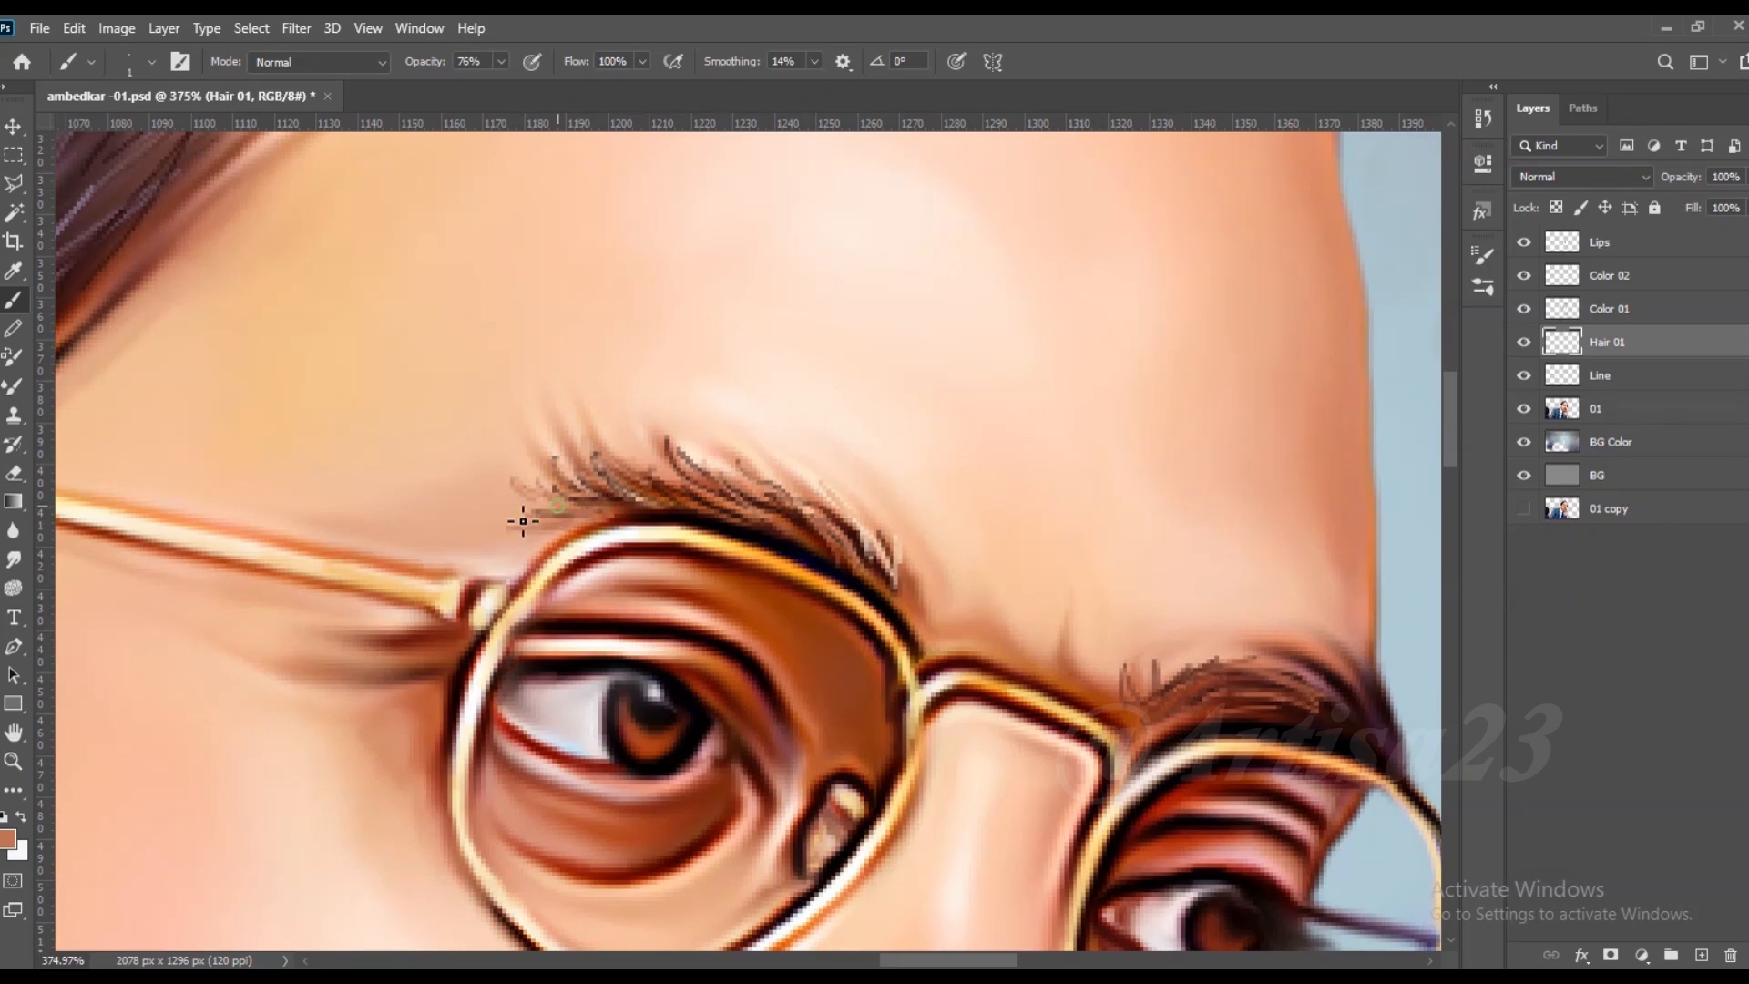
Step: Draw short reddish-brown hairs between the eyebrows above the bridge of the glasses
scroll(546, 527, down, 2)
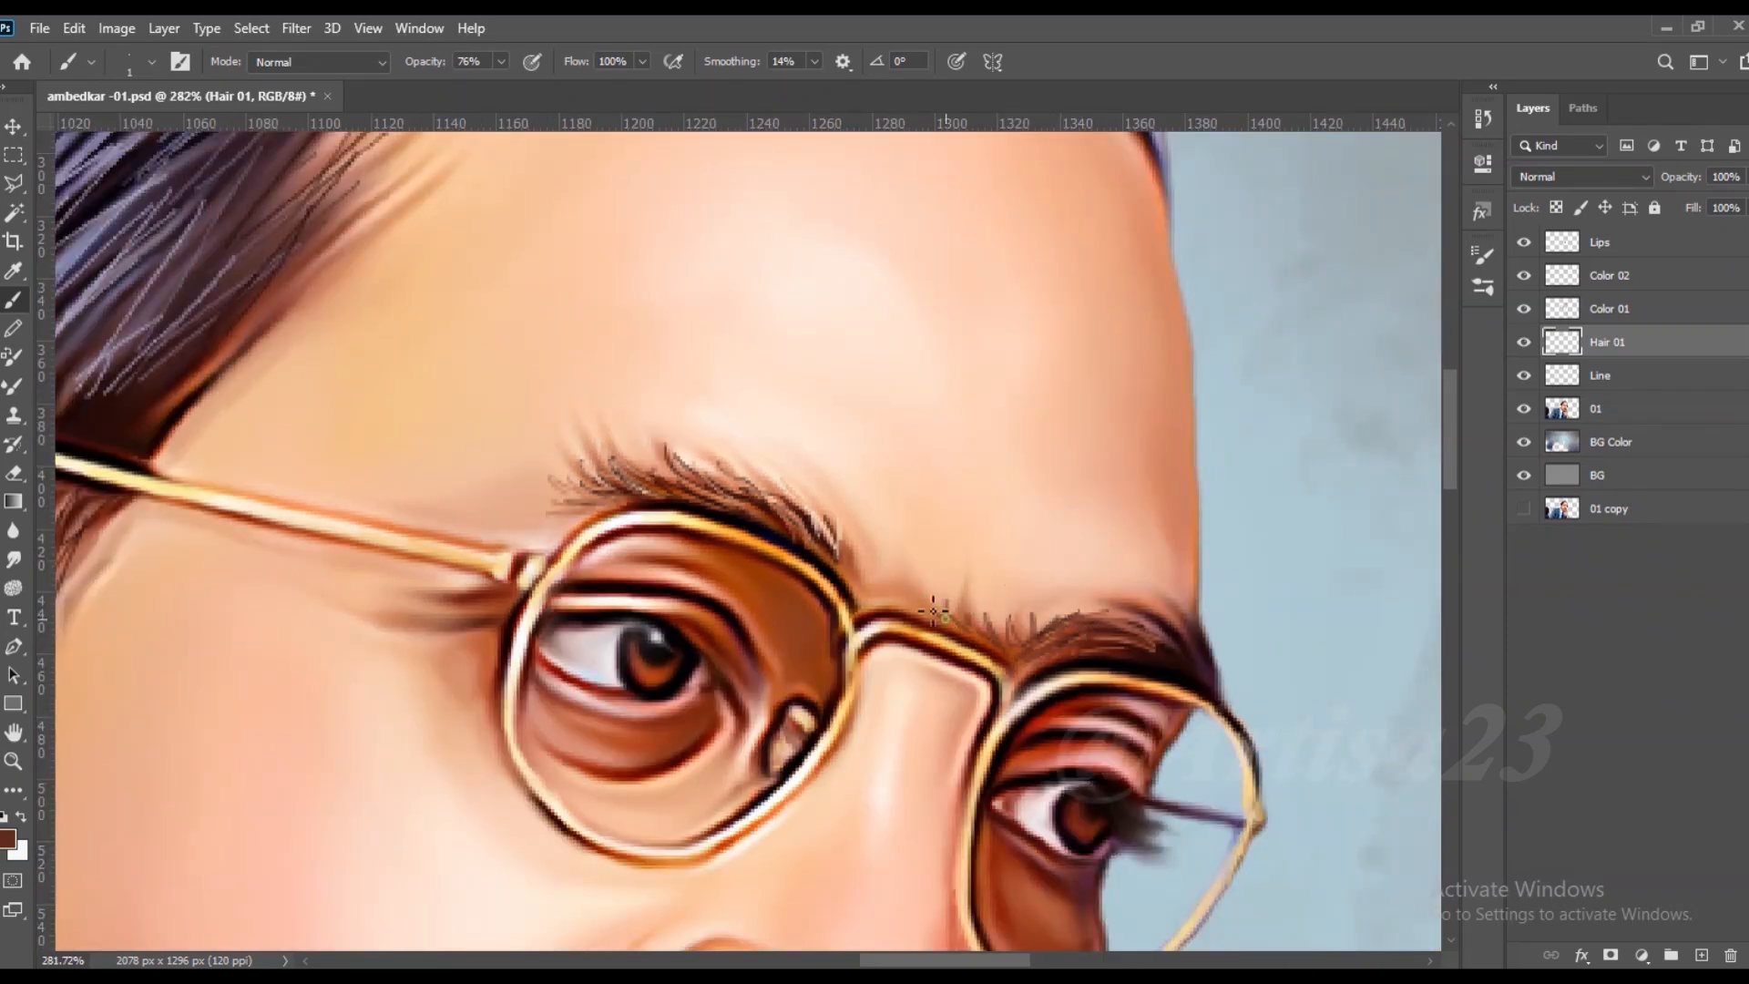
scroll(913, 584, down, 5)
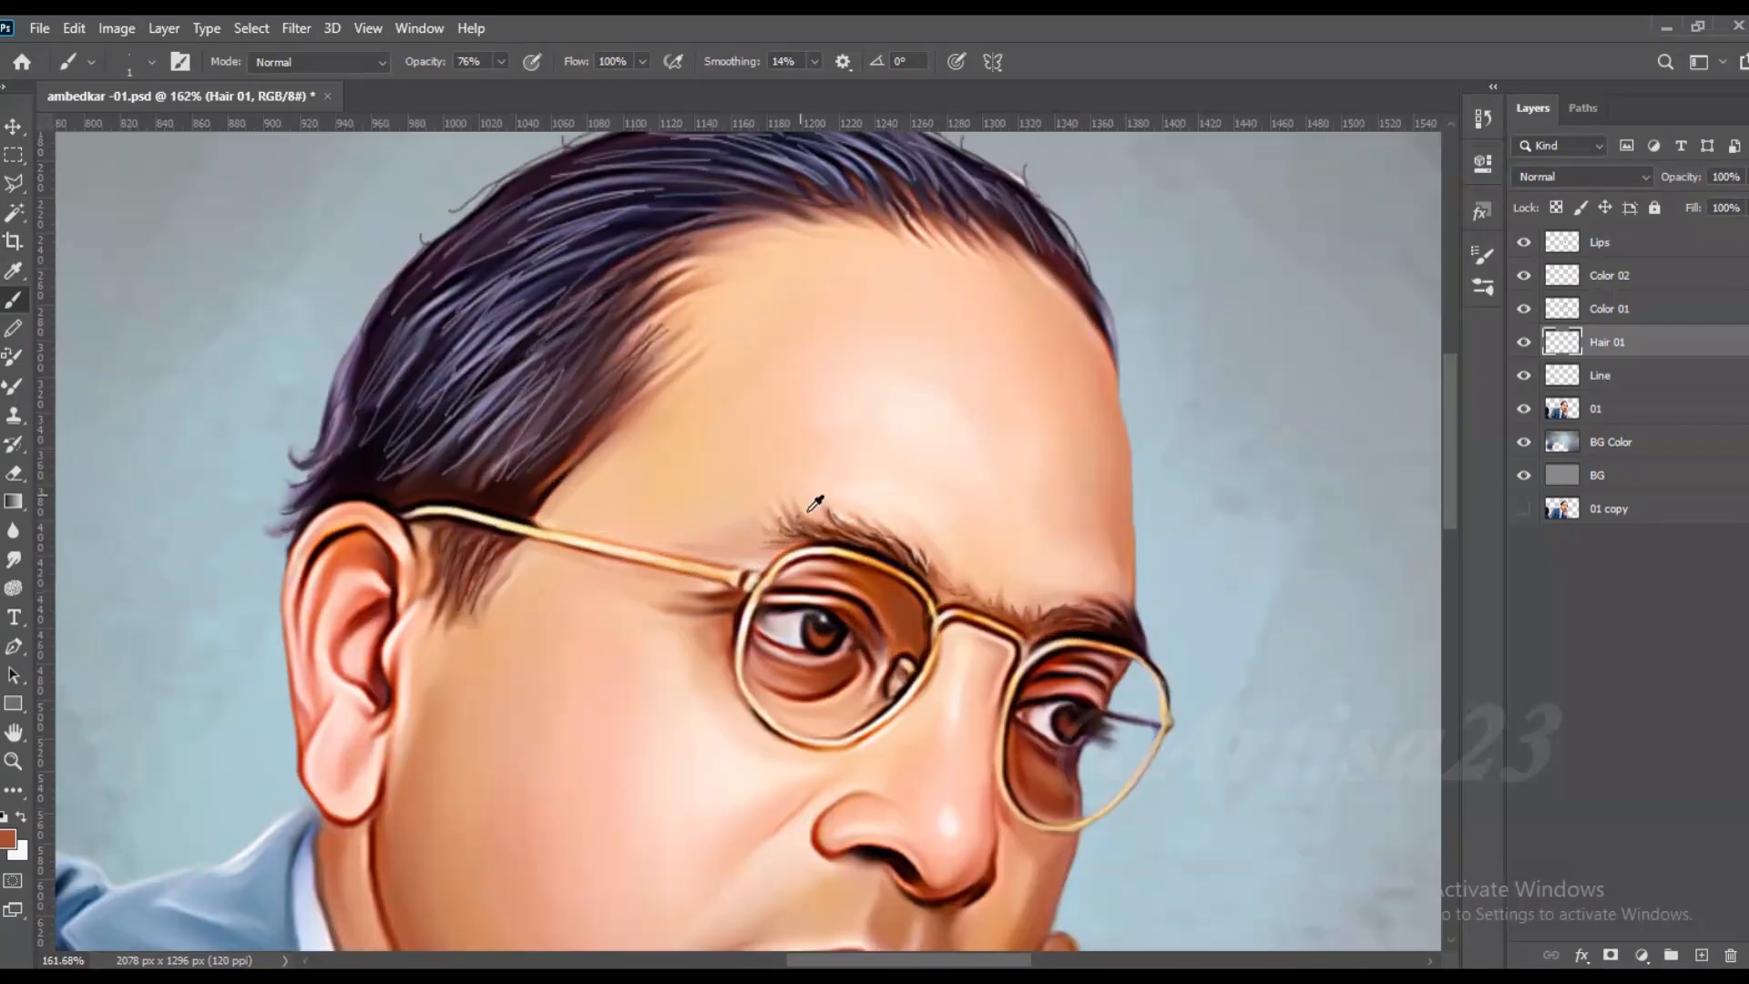
scroll(744, 563, up, 5)
scroll(726, 586, down, 5)
Step: Draw black eyelashes on the far eye and along the near eye's upper lid
scroll(976, 625, up, 6)
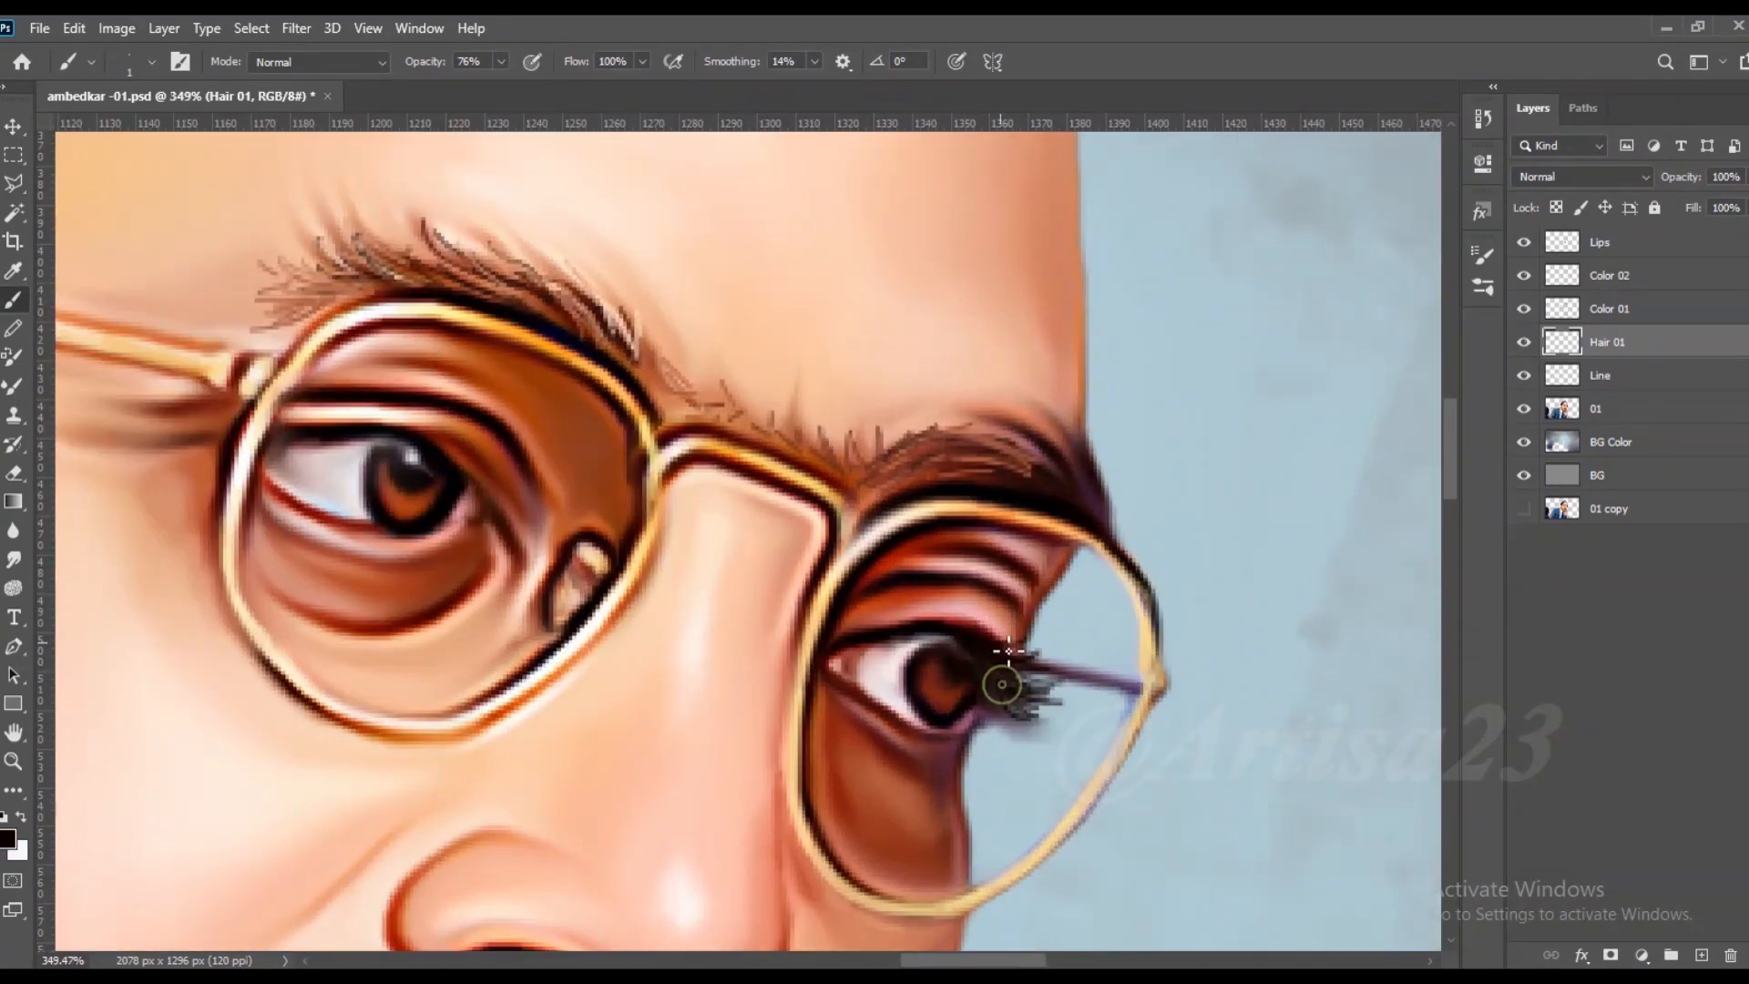
scroll(934, 637, down, 5)
scroll(538, 508, up, 7)
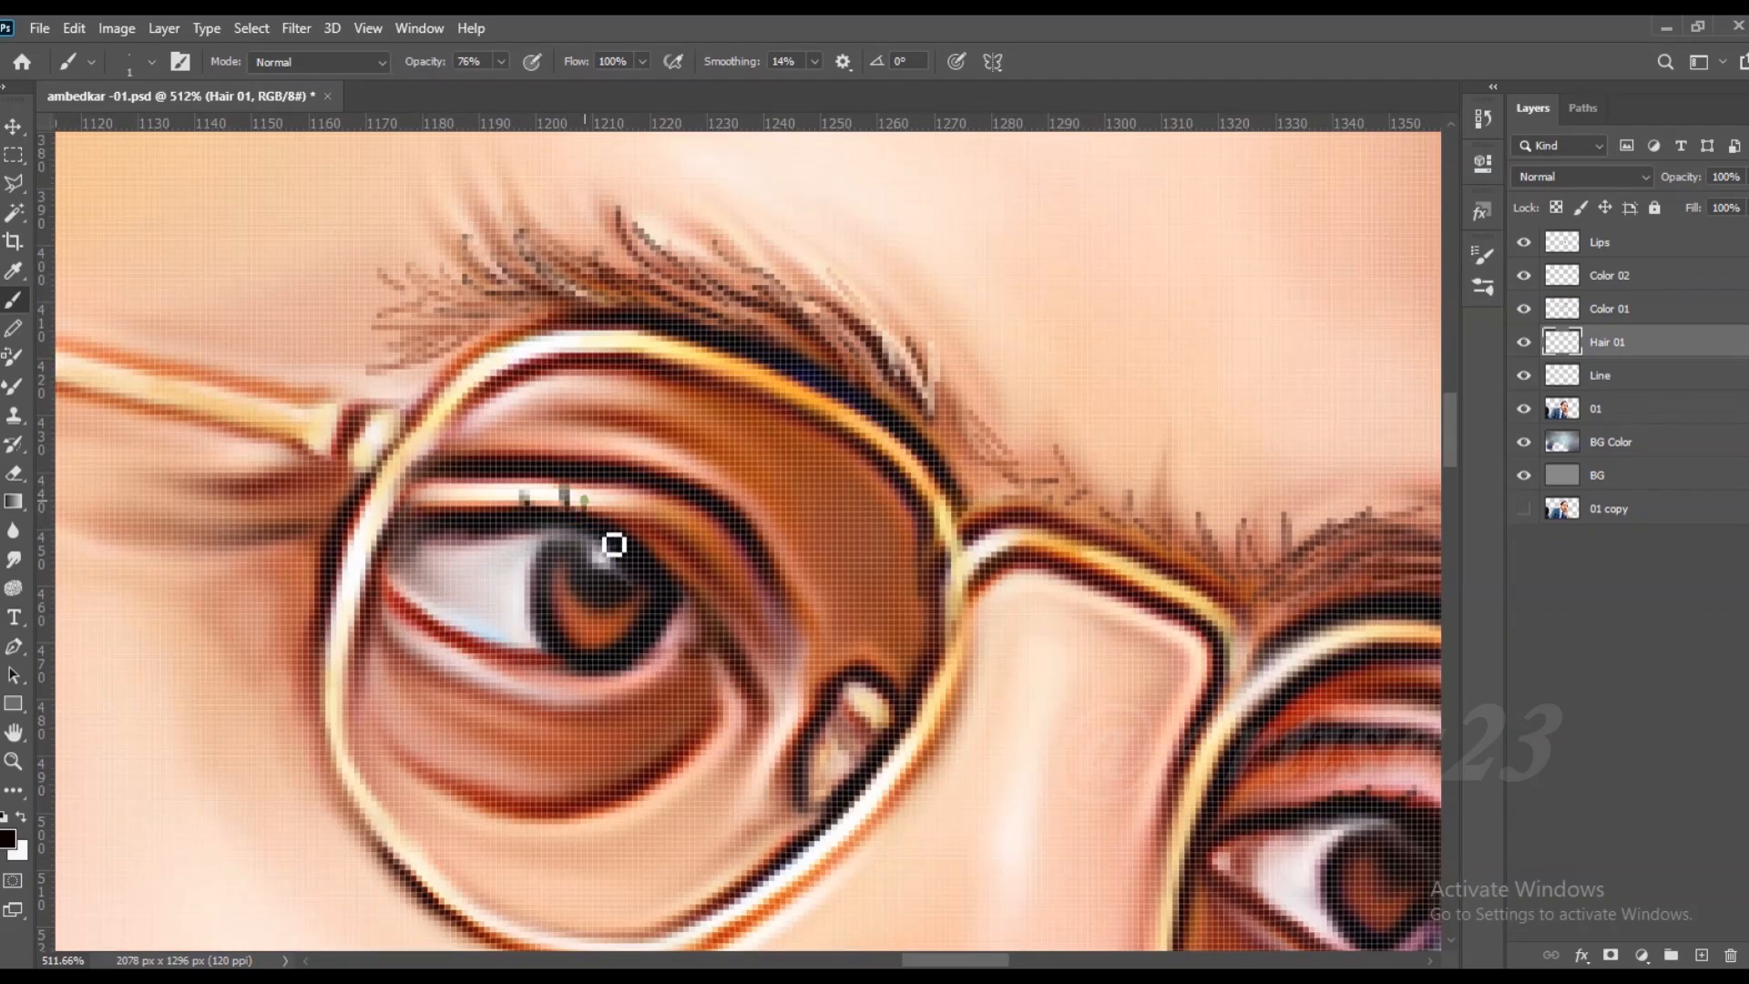
drag(439, 507, 428, 494)
drag(419, 510, 409, 497)
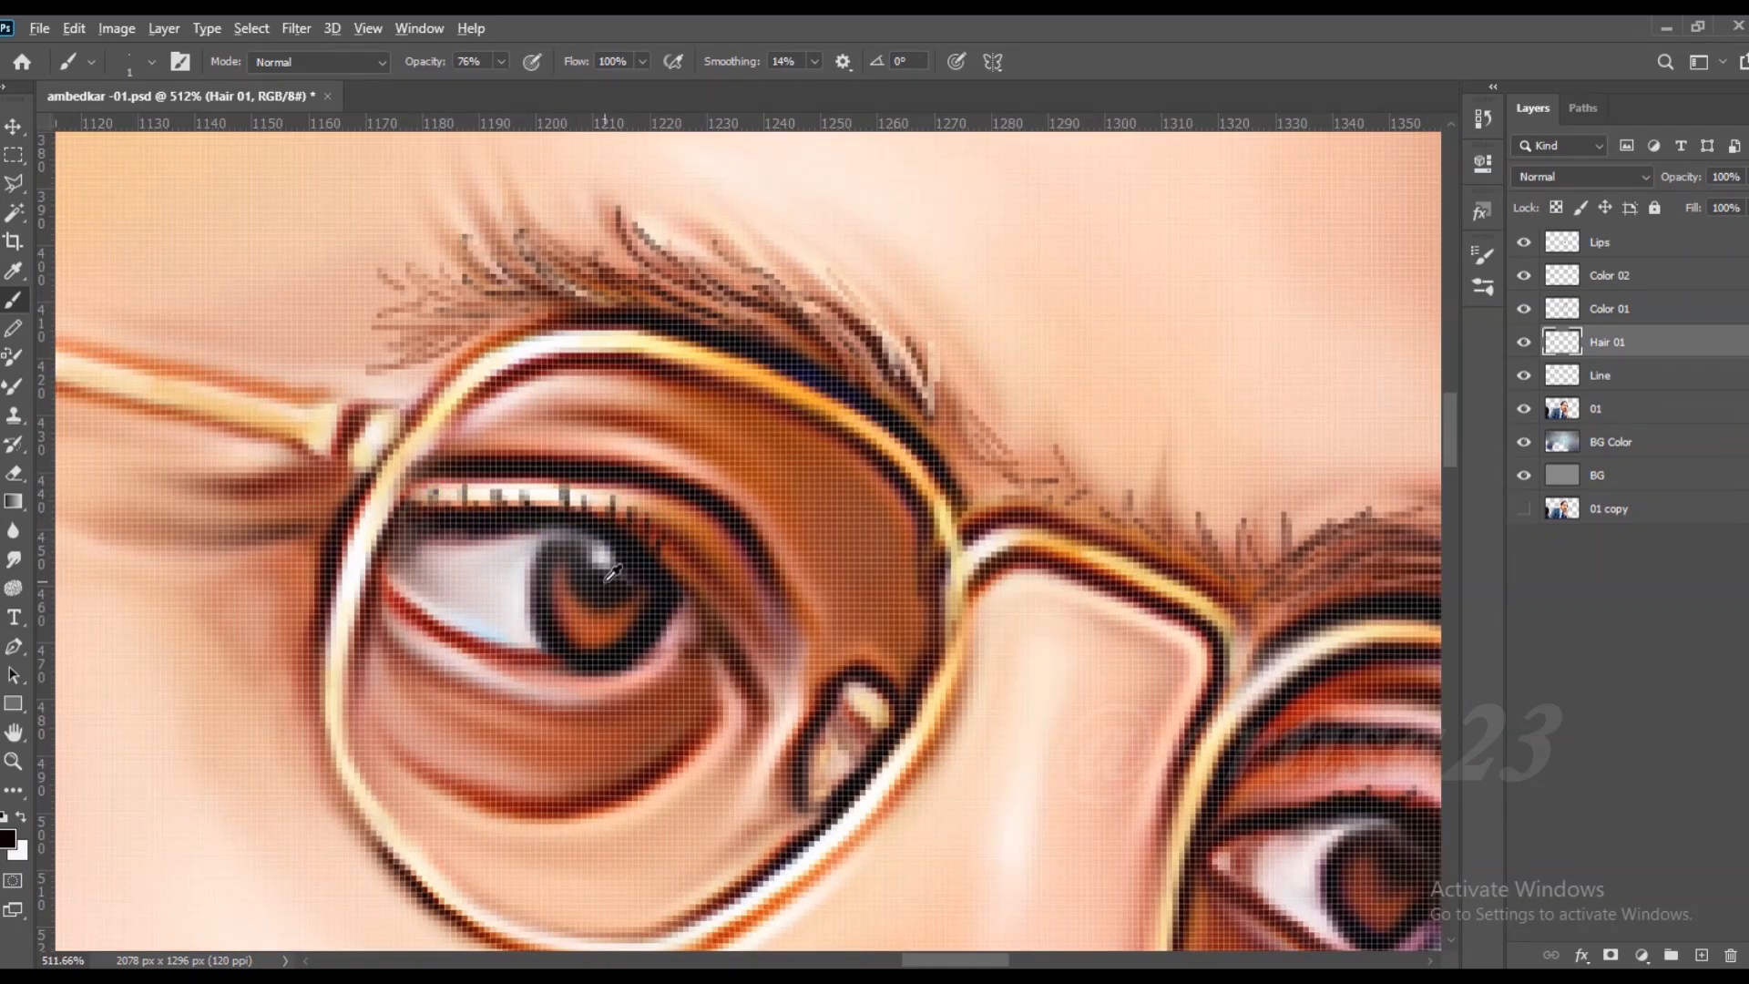
Step: Paint short lower lashes under the near eye with a sampled tone, and dark red ones under the far eye
scroll(531, 593, down, 5)
scroll(565, 638, up, 6)
alt+click(547, 625)
drag(600, 645, 604, 662)
mouse_move(620, 643)
mouse_down()
mouse_move(528, 688)
mouse_move(544, 686)
mouse_move(497, 652)
mouse_up()
mouse_move(486, 626)
mouse_down()
mouse_move(476, 646)
mouse_move(452, 629)
mouse_up()
scroll(459, 566, down, 4)
scroll(1184, 777, up, 5)
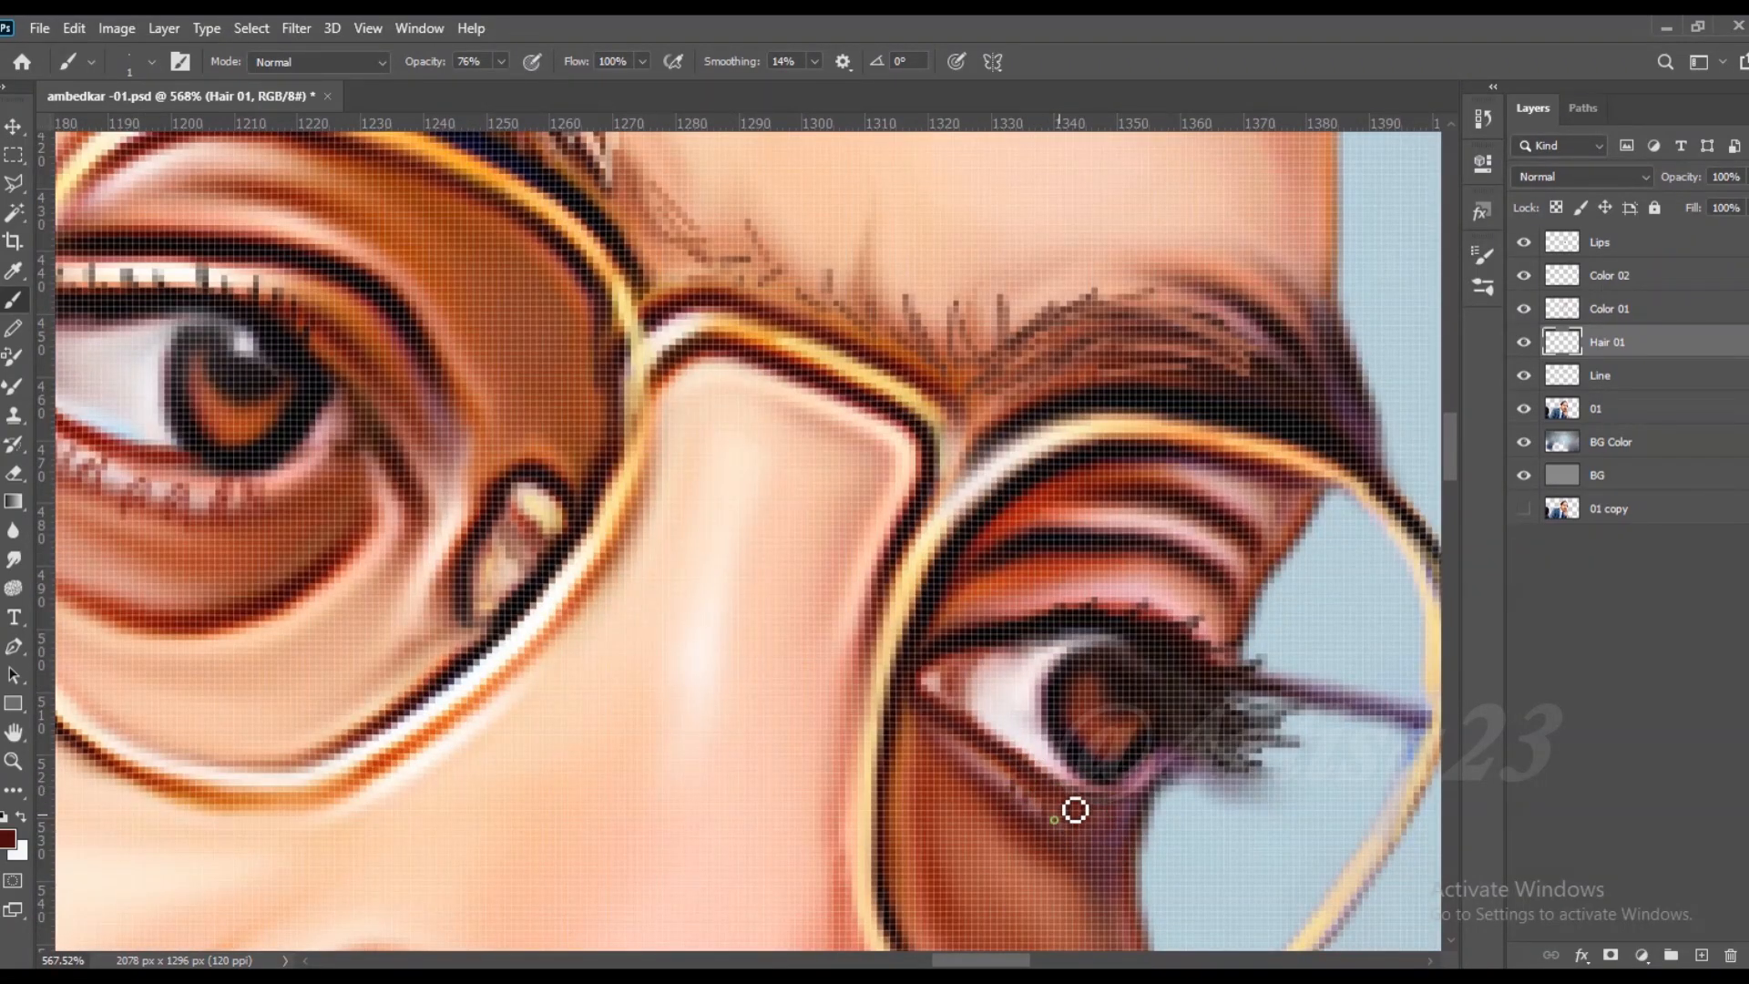
Step: Add dark red lower lashes along the near eye's lower lid and save the document
scroll(1007, 770, down, 4)
scroll(463, 614, up, 7)
drag(422, 532, 406, 572)
drag(379, 522, 345, 564)
mouse_move(330, 506)
mouse_down()
mouse_move(313, 539)
mouse_move(288, 523)
mouse_up()
drag(279, 485, 264, 509)
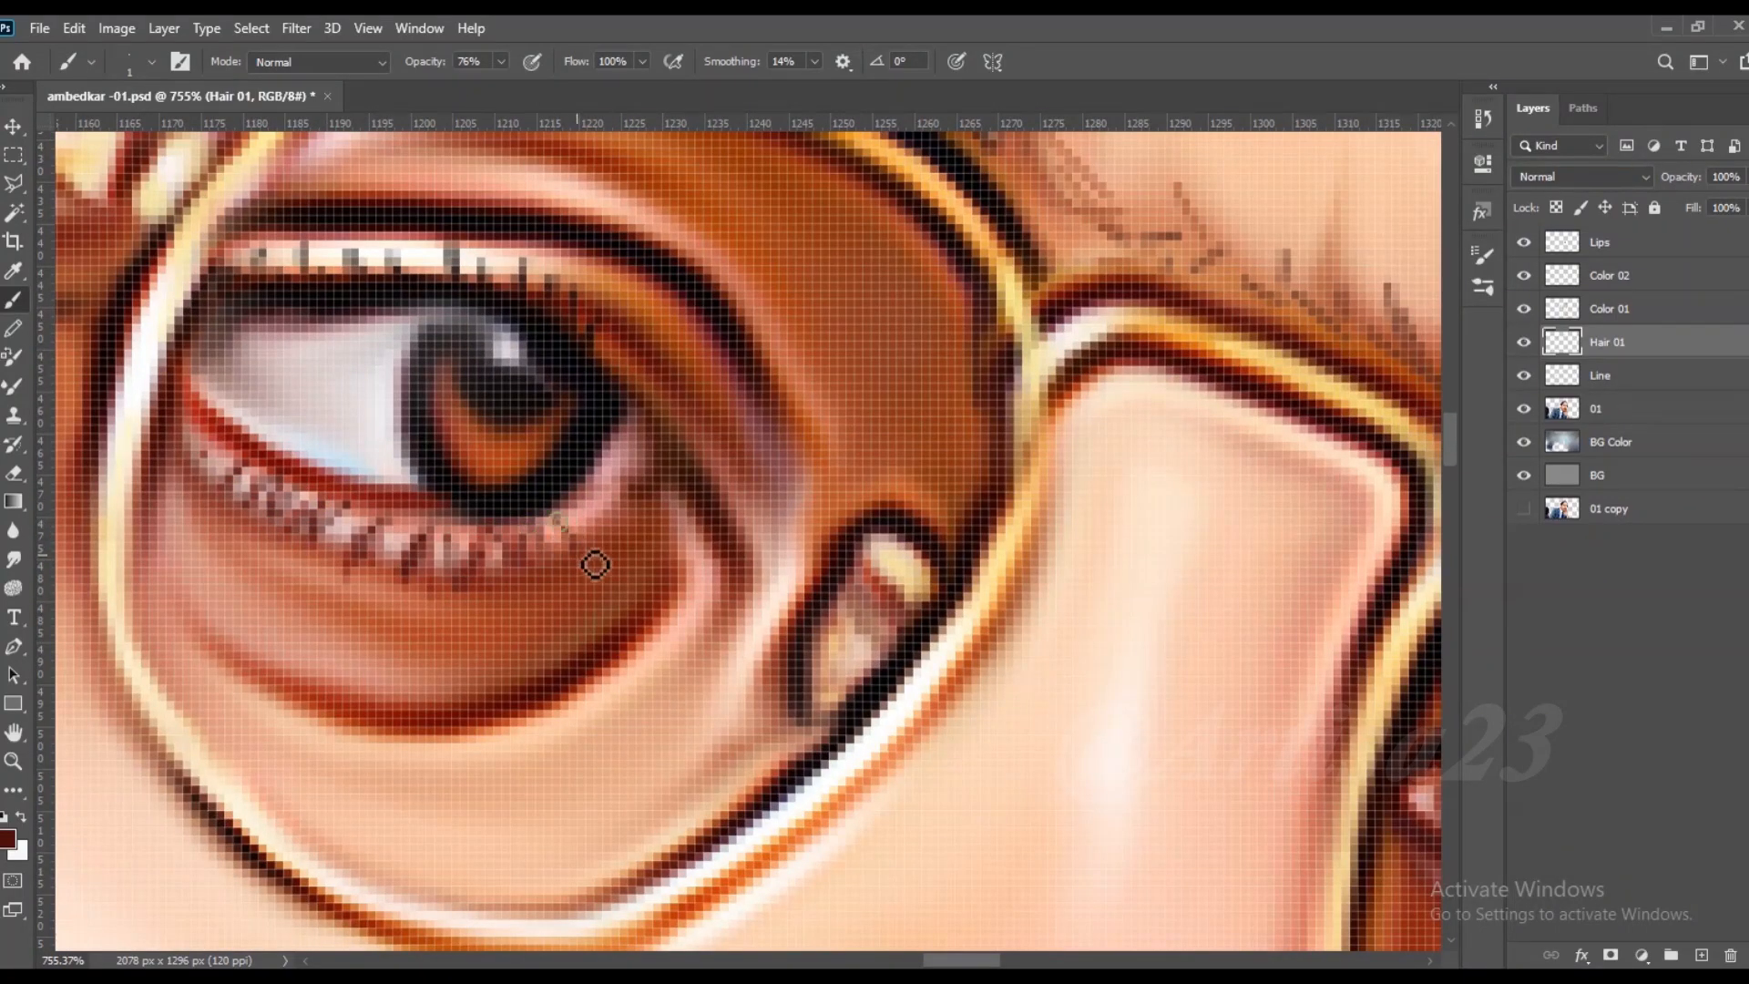
scroll(789, 515, down, 8)
scroll(789, 516, down, 3)
scroll(1357, 385, up, 1)
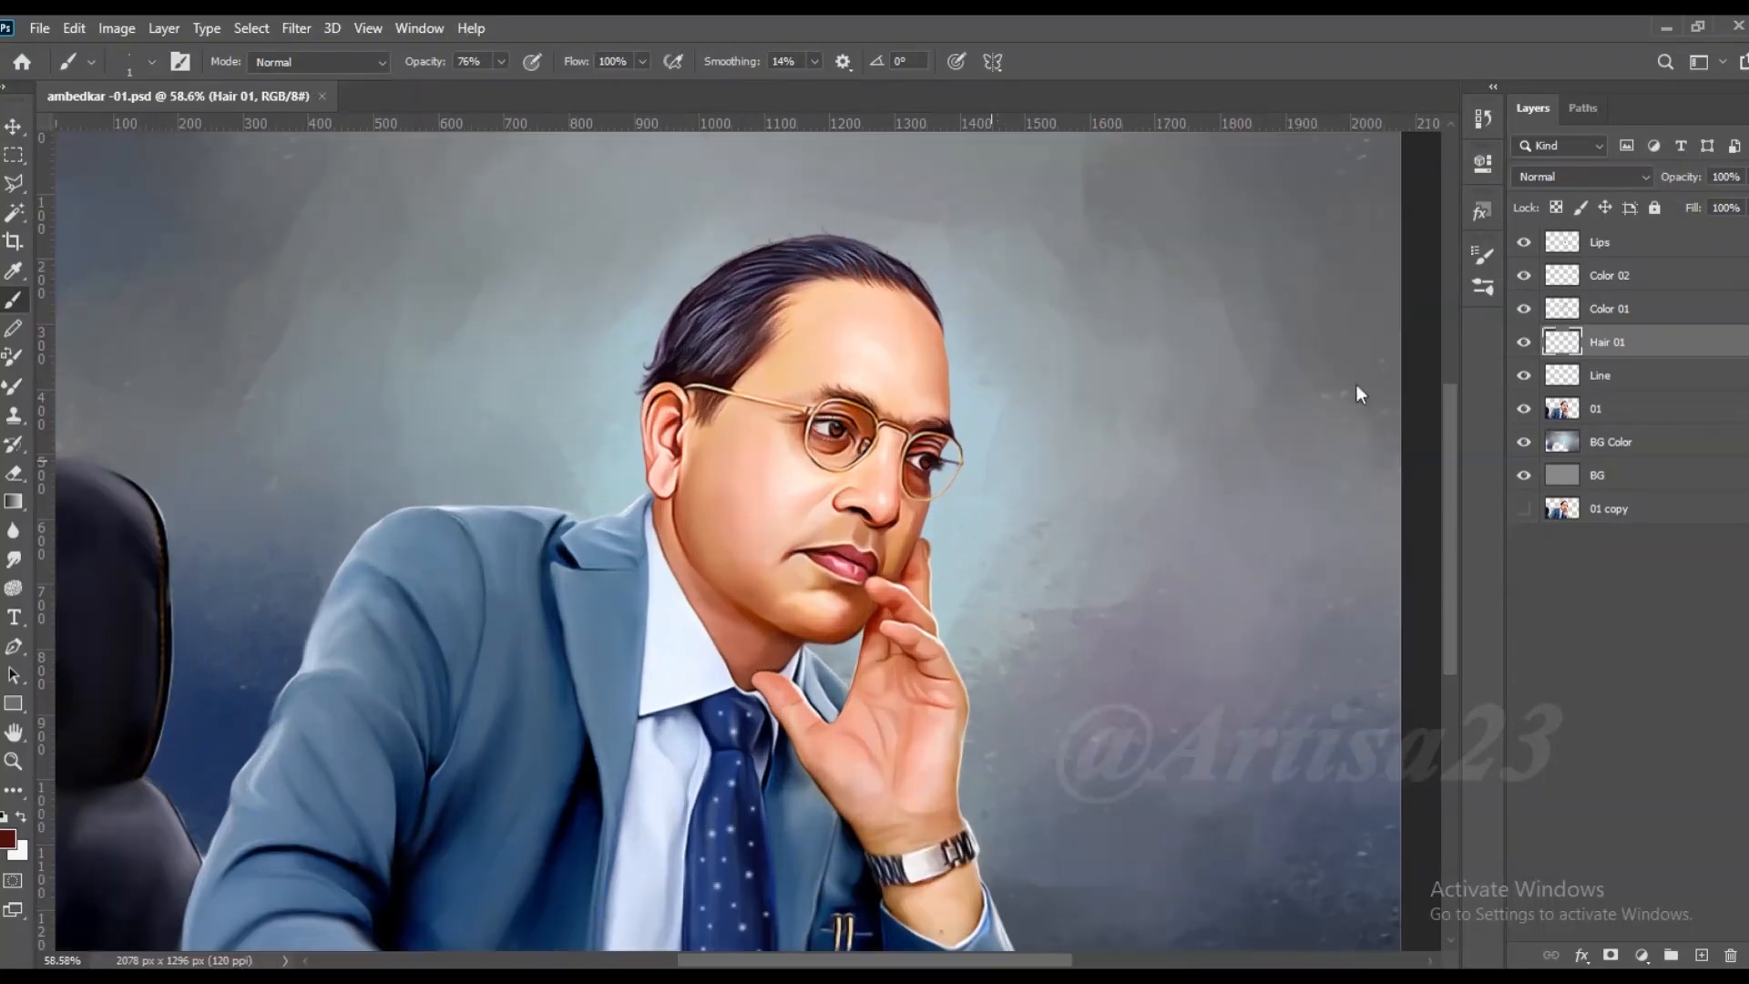
Step: Add a new layer named Color 03 above the Lips layer and save the document
click(1619, 246)
key(ctrl+shift+alt+n)
text(Color 03)
key(Return)
scroll(792, 379, down, 1)
key(ctrl+s)
Step: Load layer 01's outline as a selection, choose a soft brush at 17% opacity, and set Color 03's blending mode to Color
ctrl+click(1562, 442)
scroll(1019, 445, down, 1)
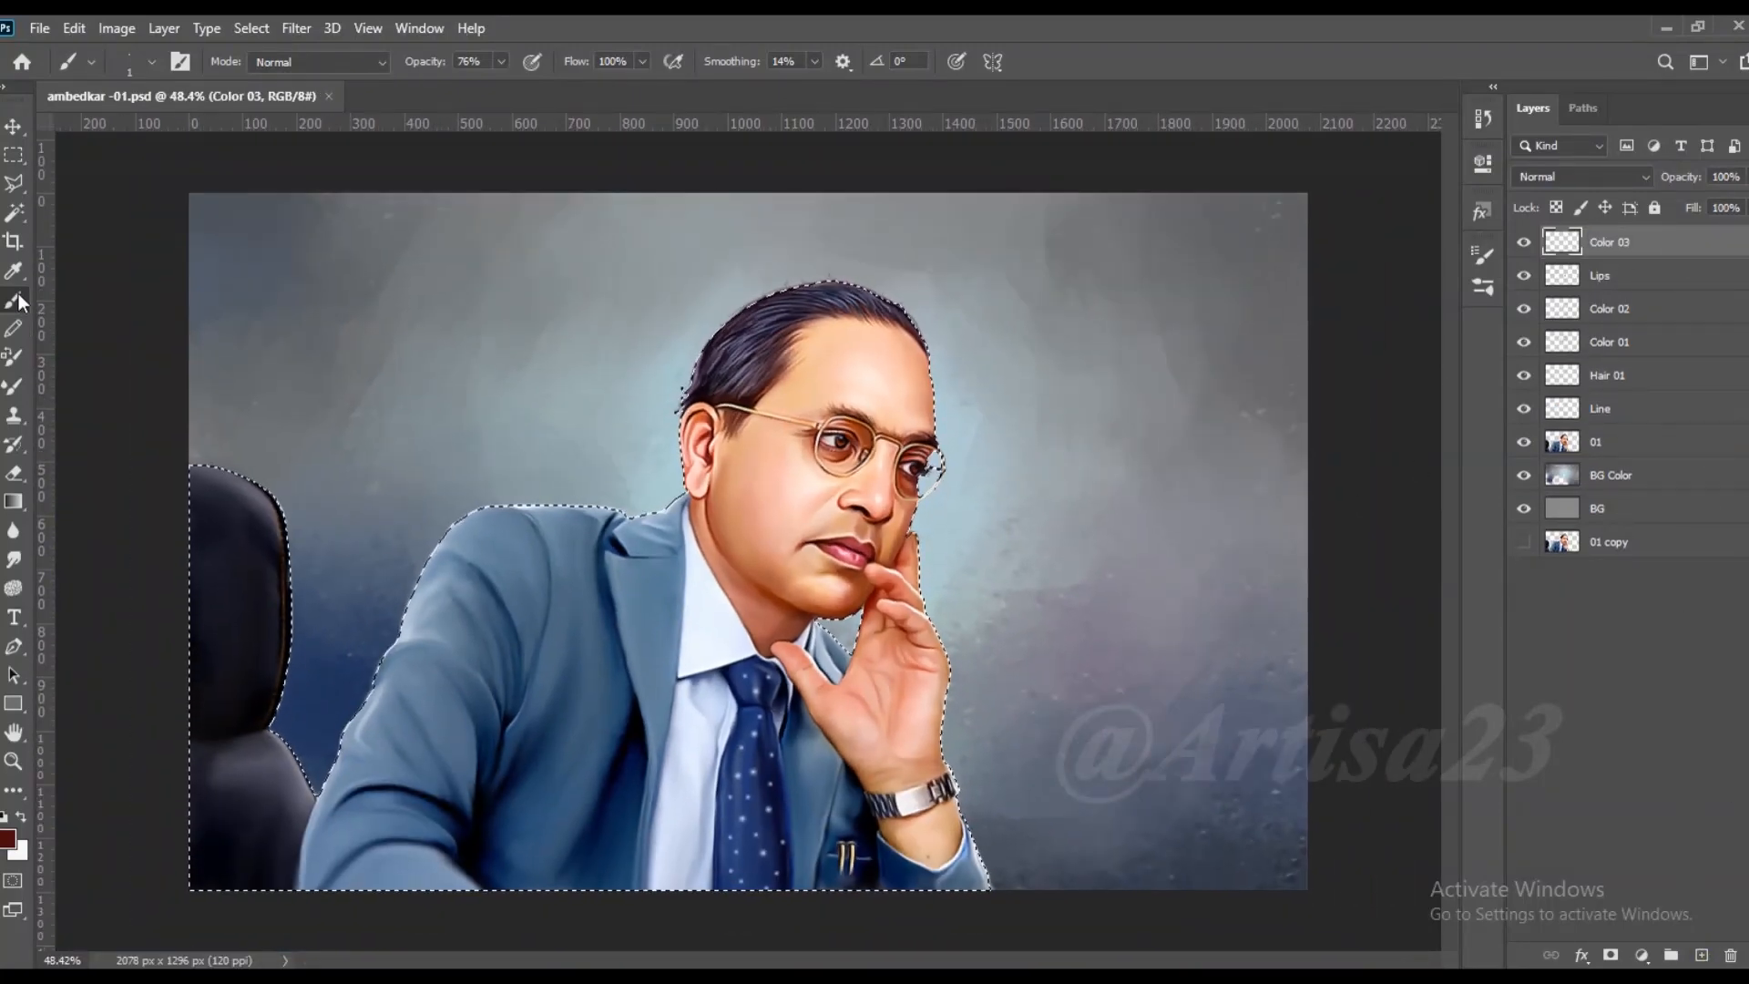
click(1482, 255)
click(1242, 293)
click(1424, 244)
click(501, 63)
drag(505, 88, 441, 88)
click(1617, 177)
click(1550, 701)
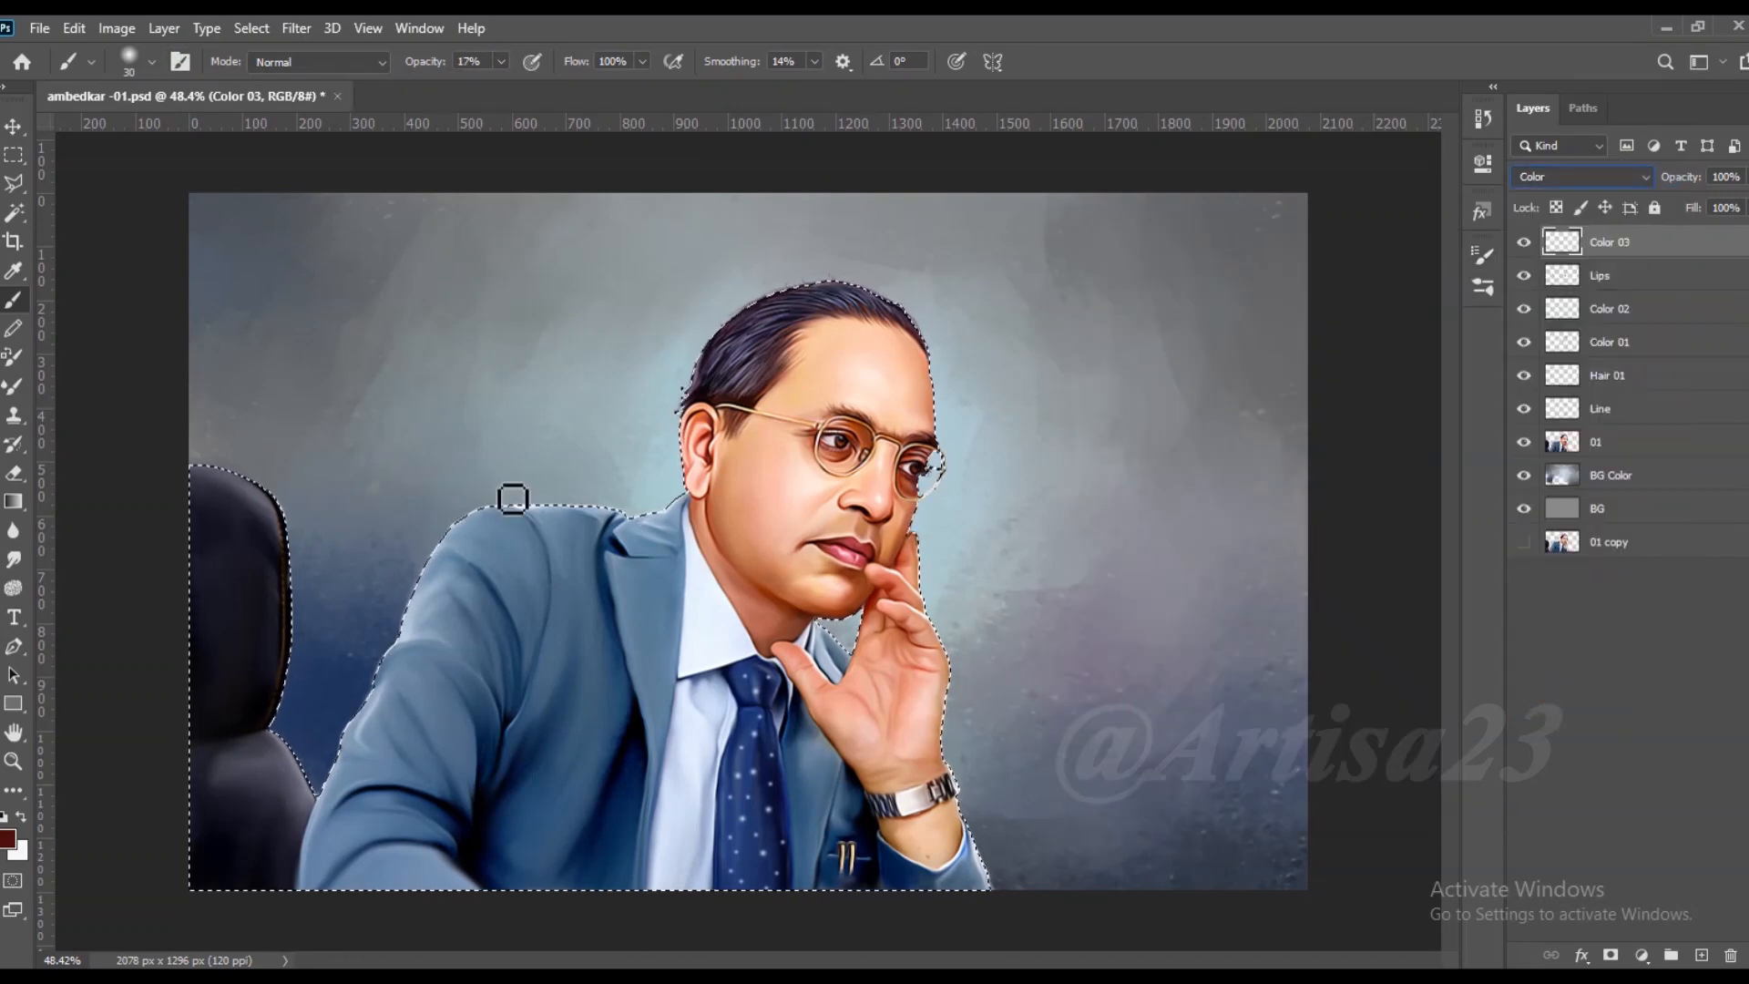
Step: Choose a blue foreground color and tint the temple, cheek, nose and mouth area with soft strokes
click(8, 839)
drag(1488, 699, 1487, 698)
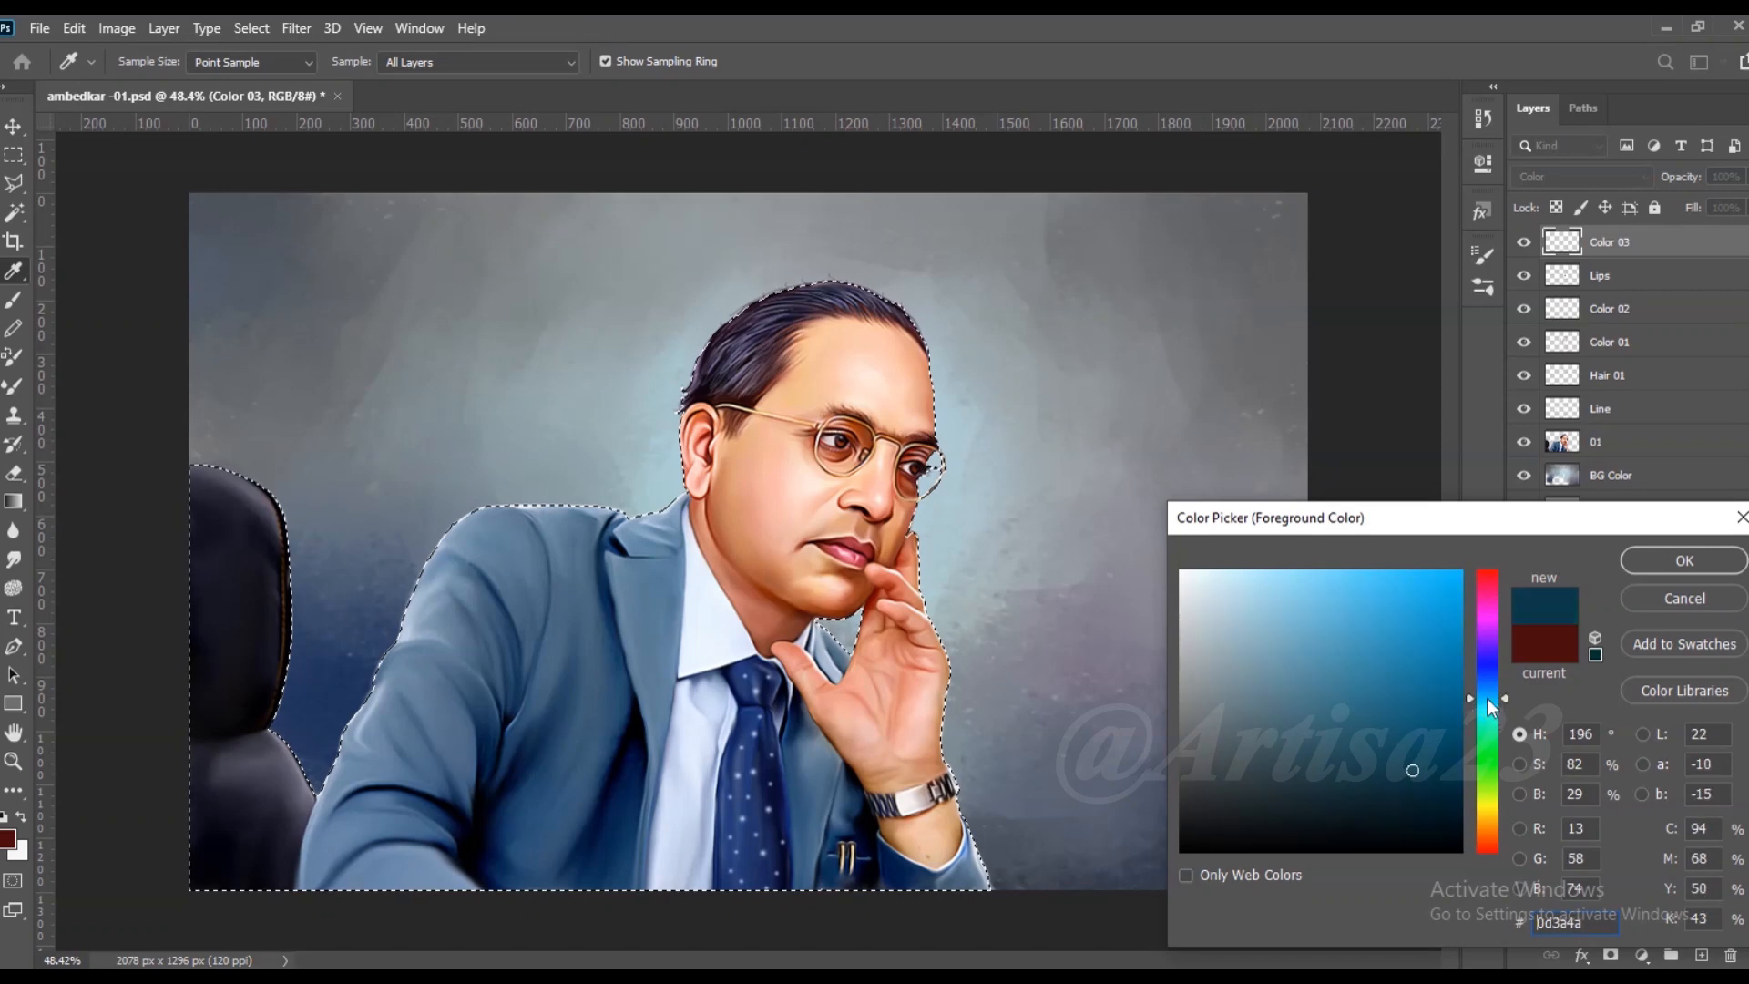
key(Return)
key(v)
scroll(786, 498, up, 2)
key(b)
drag(709, 499, 696, 519)
drag(793, 375, 807, 351)
drag(914, 467, 897, 478)
drag(788, 435, 798, 458)
drag(863, 531, 849, 545)
drag(934, 537, 937, 561)
Step: Brush the blue tint along the jaw and over the palm, fingers and wrist at 17% opacity
mouse_move(806, 584)
mouse_down()
mouse_move(842, 606)
mouse_move(753, 664)
mouse_move(865, 719)
mouse_up()
mouse_move(976, 781)
mouse_down()
mouse_move(911, 840)
mouse_move(873, 795)
mouse_up()
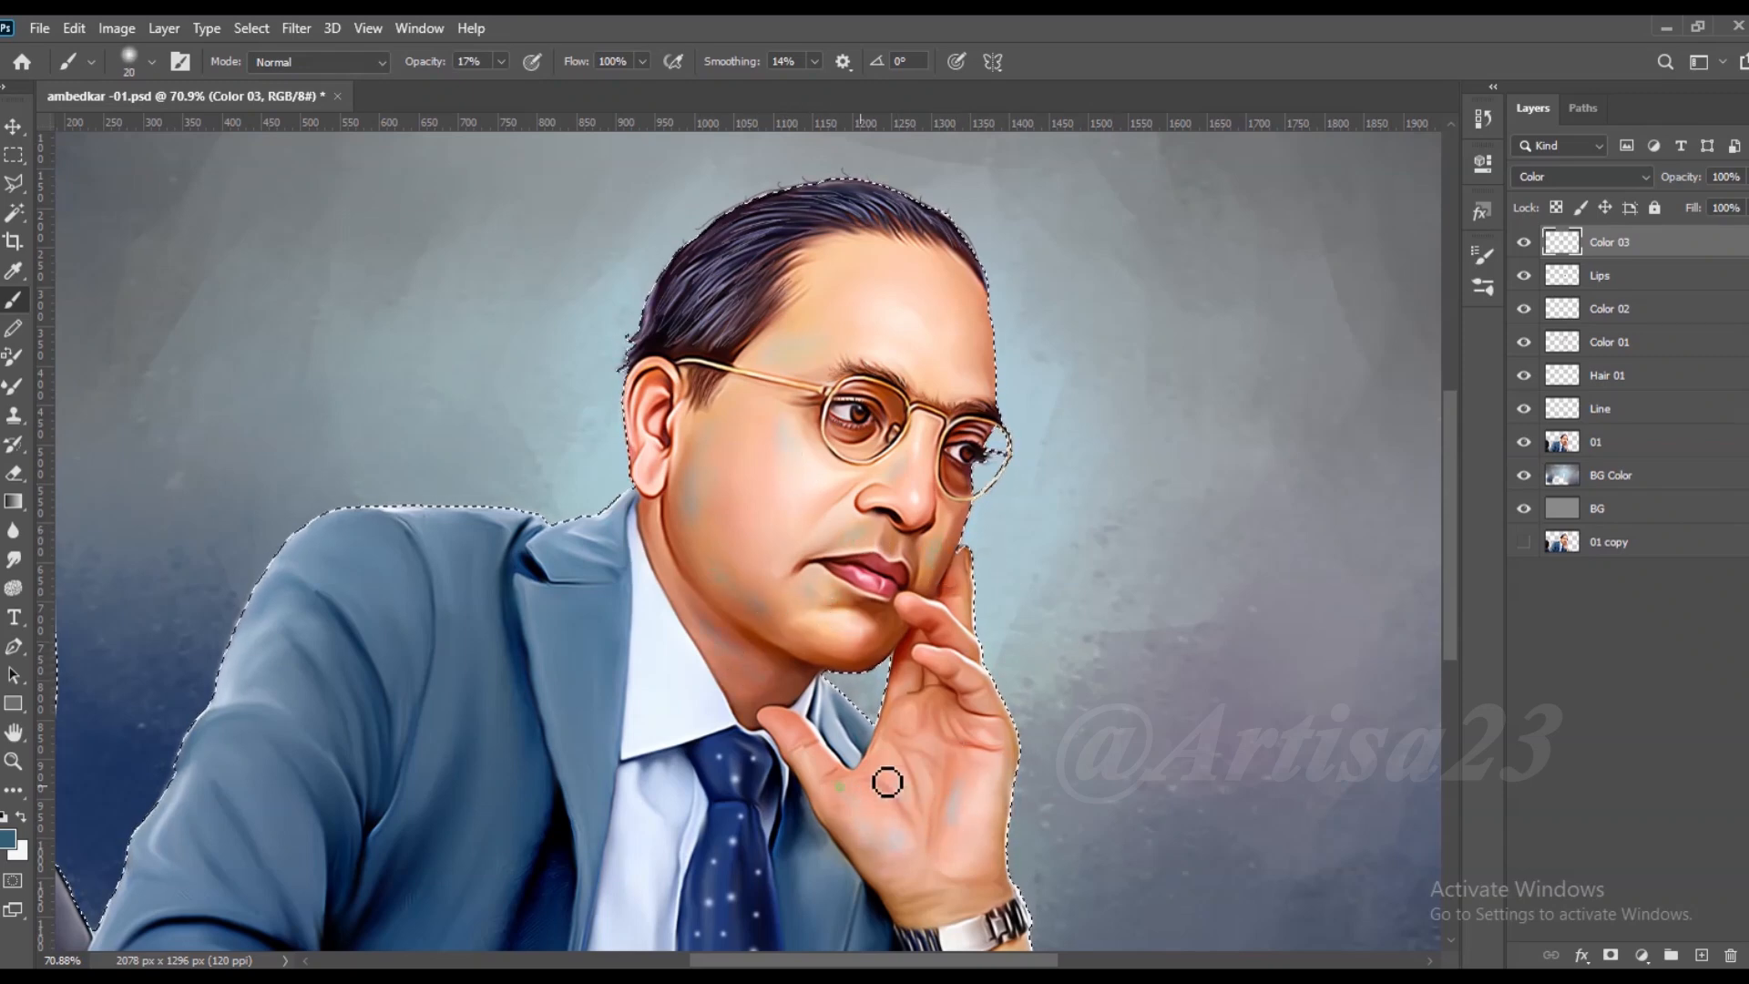
drag(968, 710, 953, 656)
scroll(965, 792, down, 3)
drag(957, 840, 963, 867)
Step: Smudge the blue tint on Color 03 over the face, jaw and hand at 52% strength until the patches blend into the skin
click(13, 559)
mouse_move(899, 612)
mouse_down()
mouse_move(880, 685)
mouse_move(964, 723)
mouse_up()
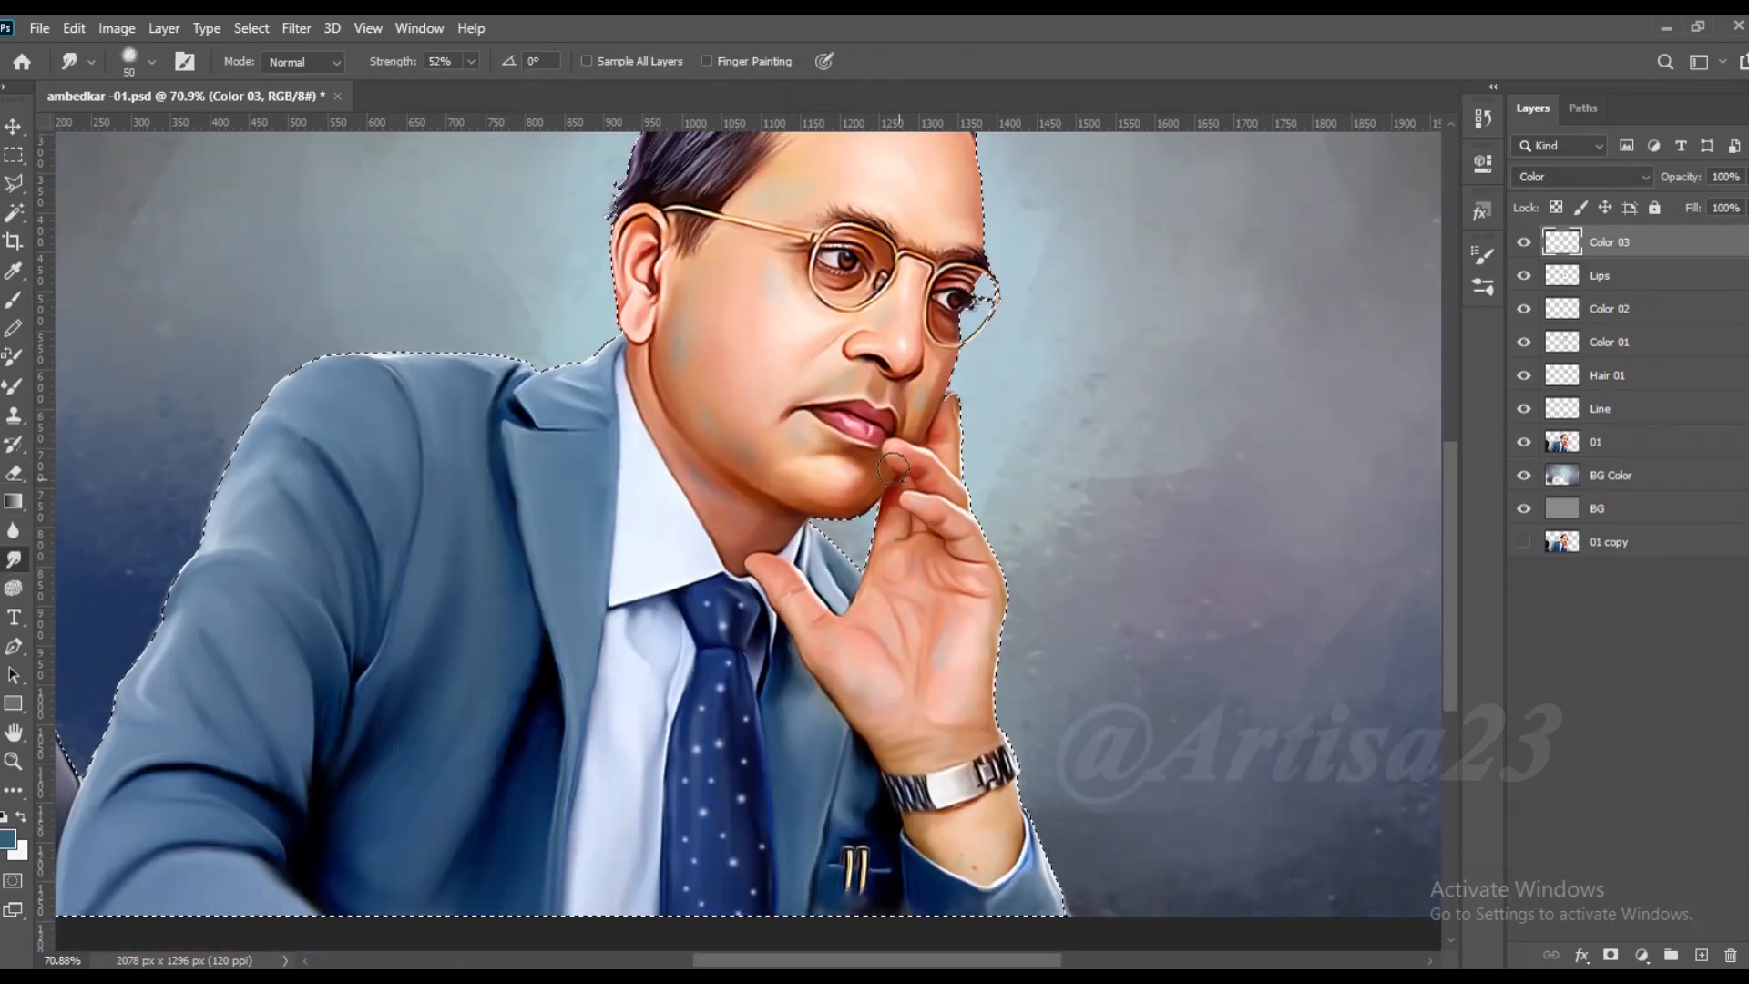
scroll(912, 504, up, 3)
drag(798, 272, 759, 255)
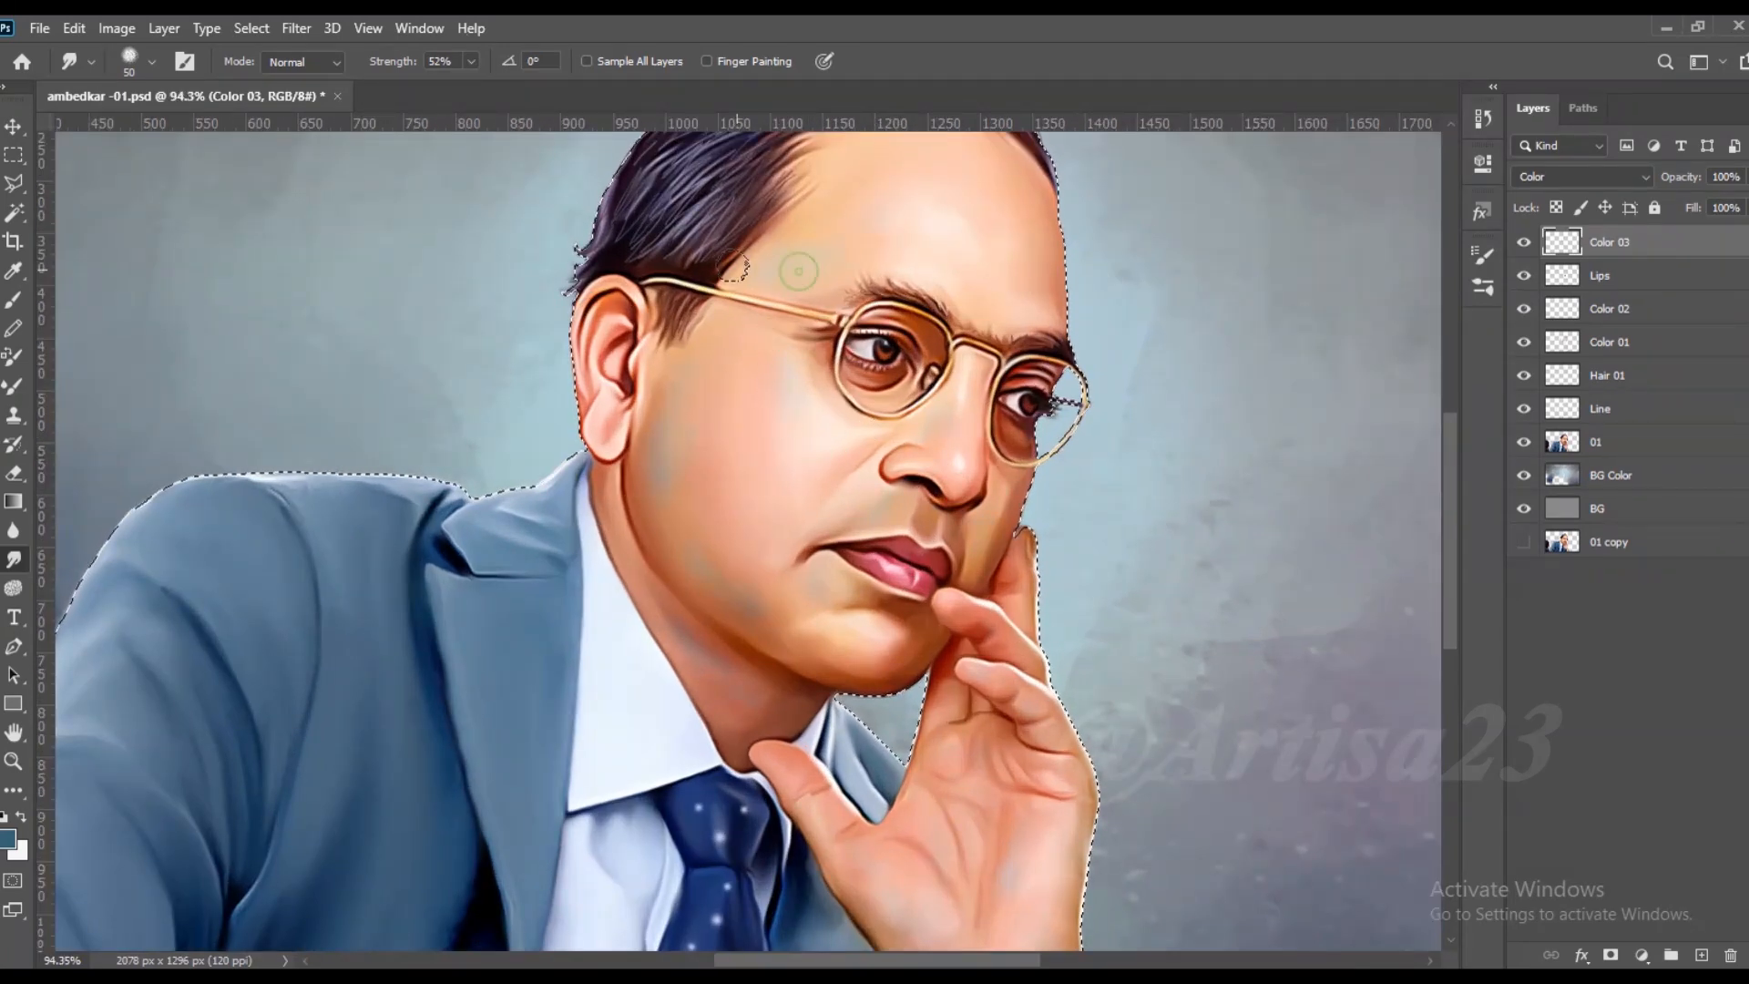
scroll(820, 283, down, 2)
mouse_move(678, 649)
mouse_down()
mouse_move(746, 714)
mouse_move(665, 637)
mouse_move(695, 632)
mouse_move(651, 574)
mouse_up()
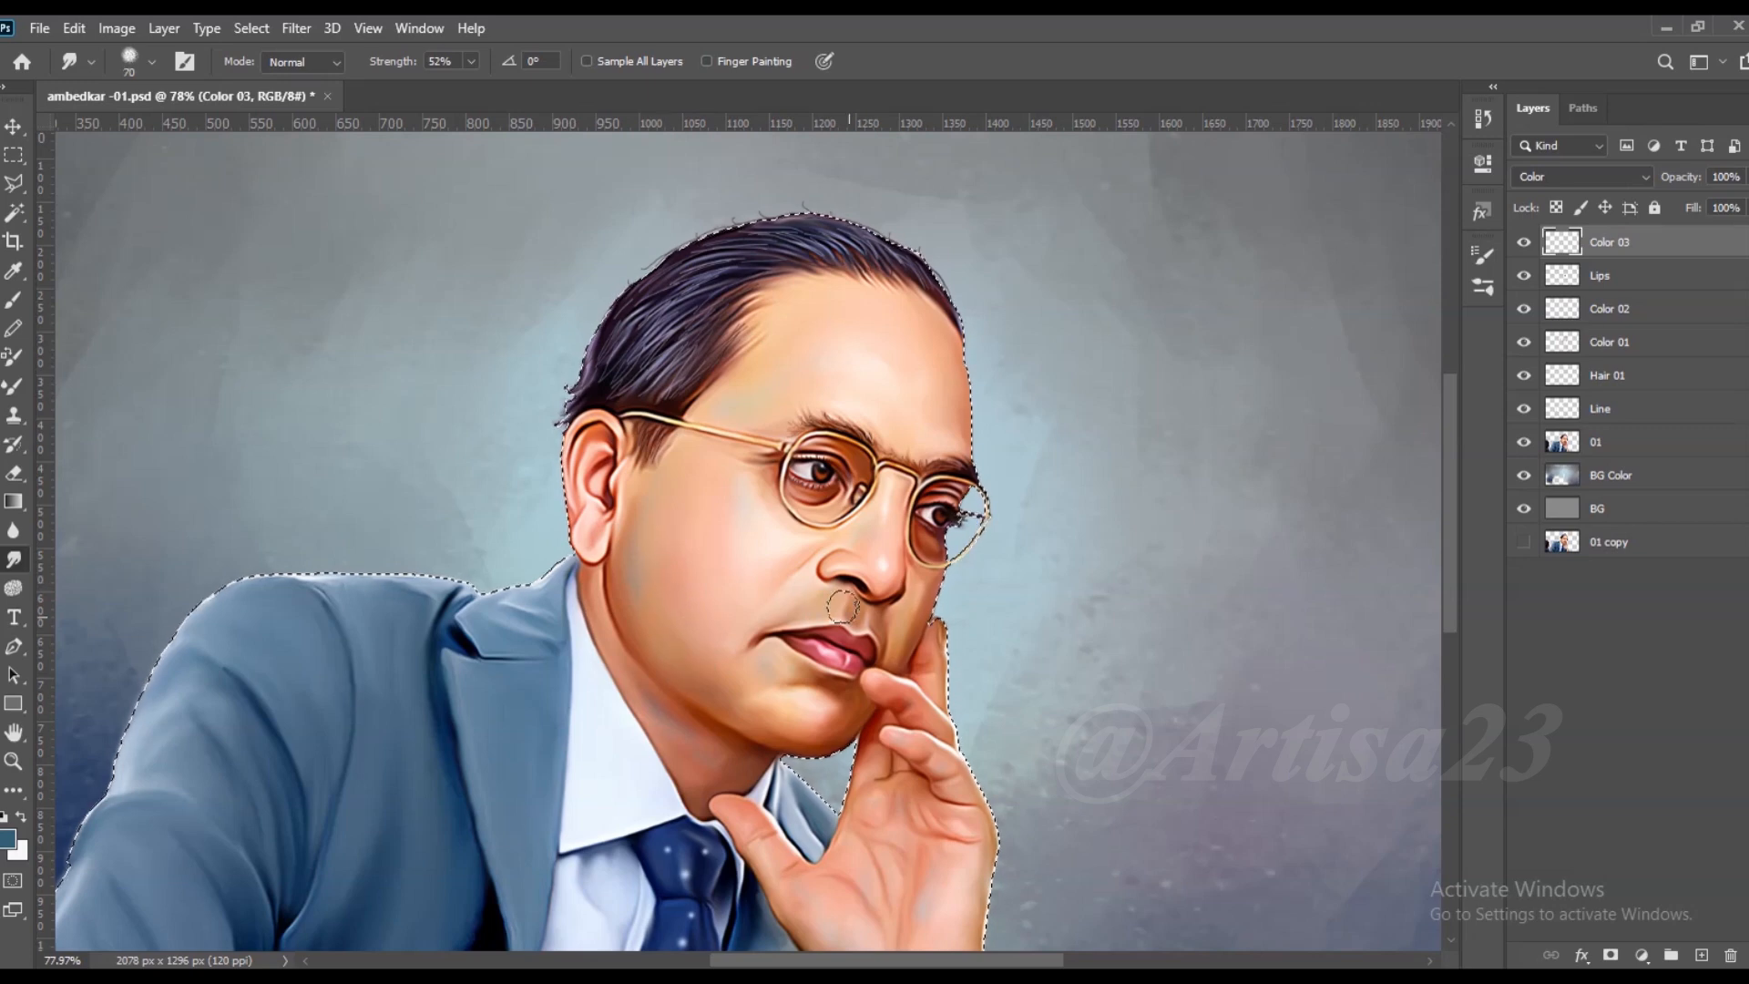
key(])
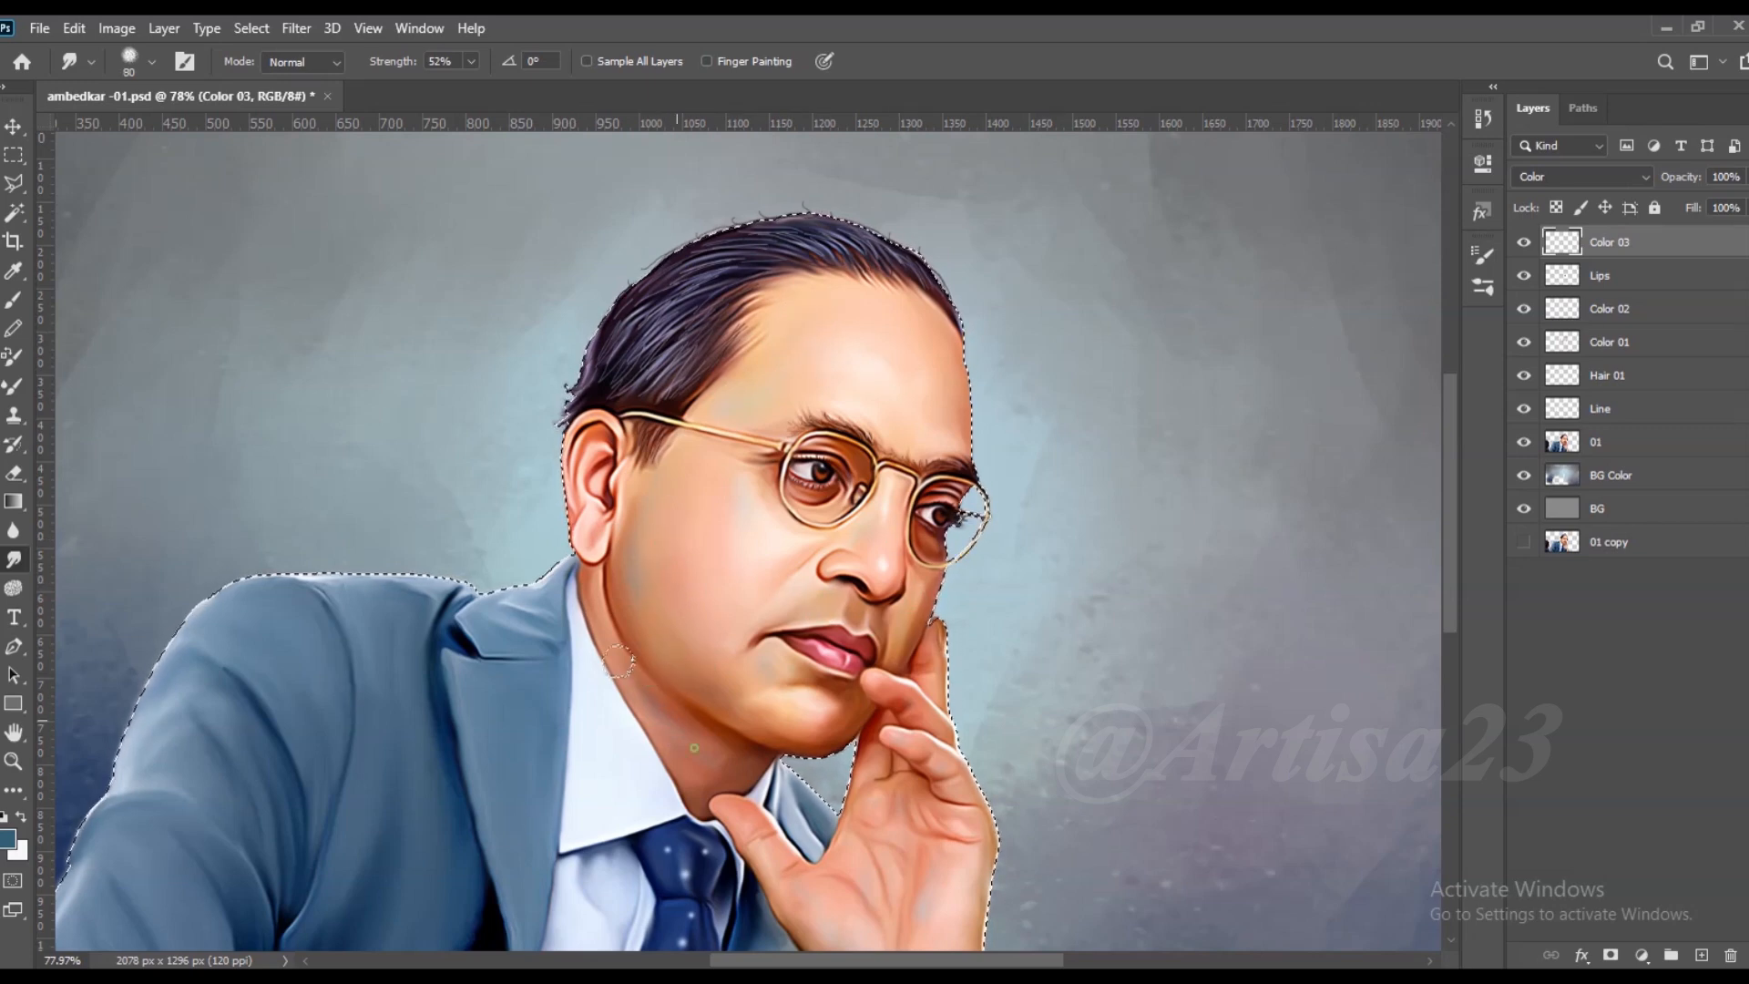
scroll(858, 394, down, 3)
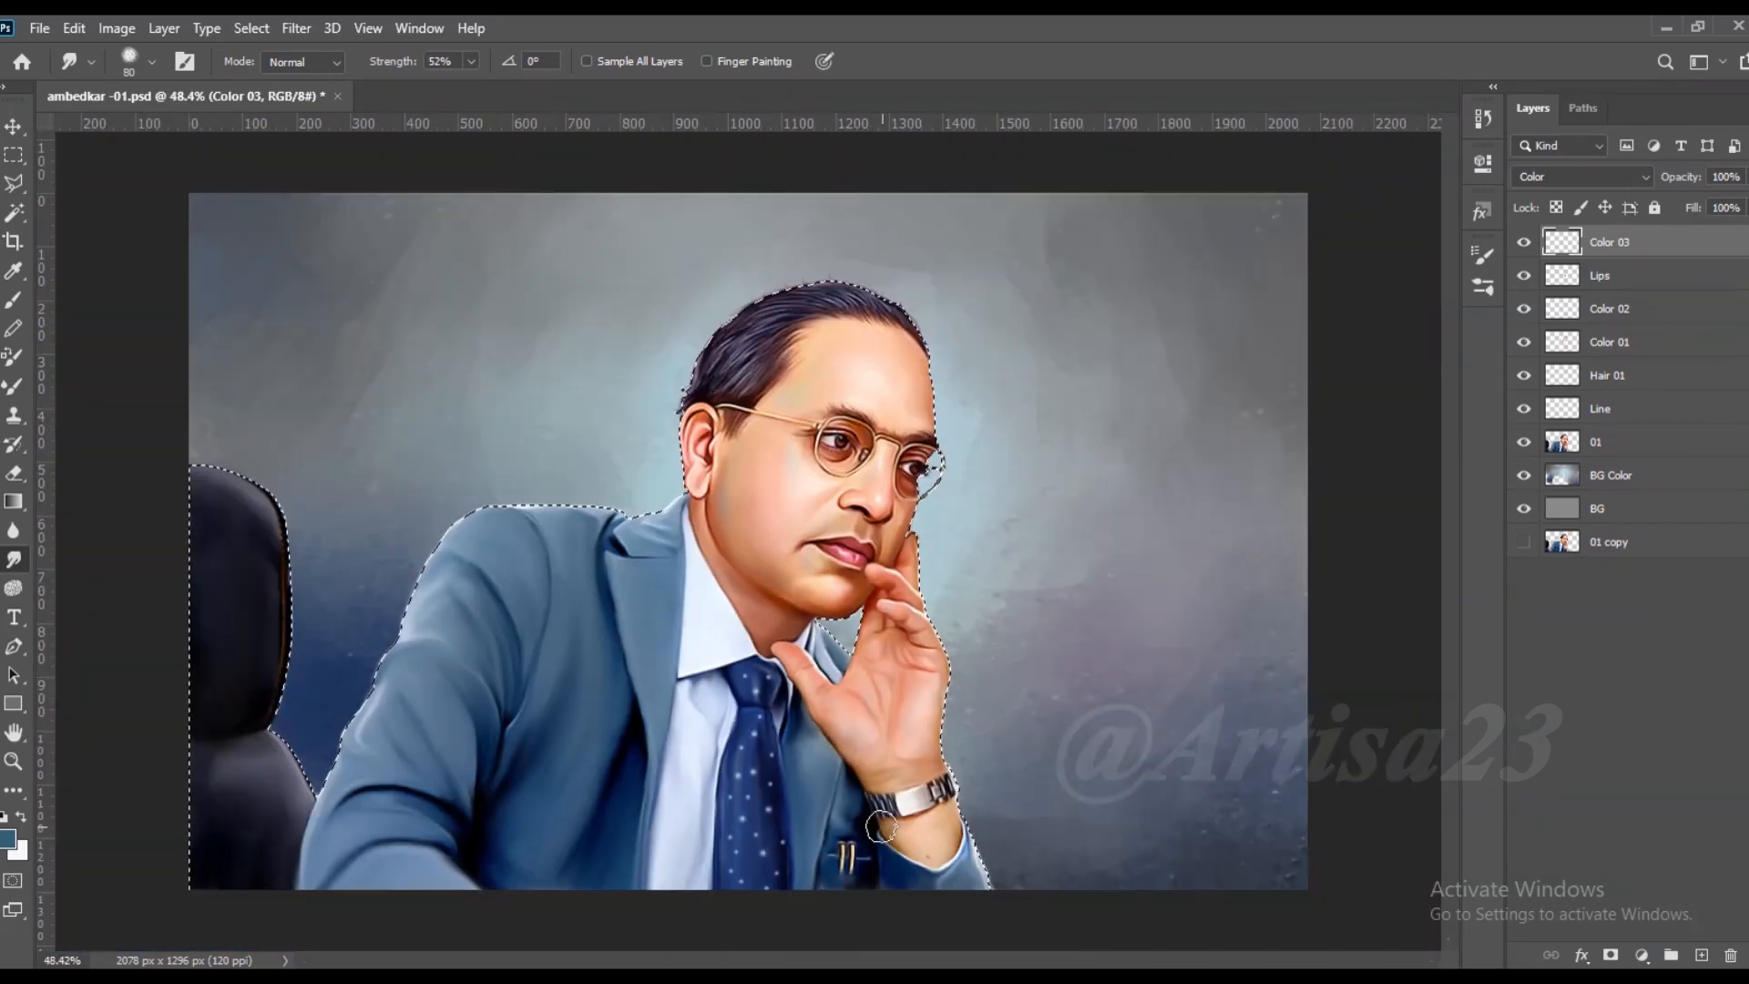
Step: Drop the selection, add a new layer named Light above Color 03 and save the document
key(ctrl+d)
key(ctrl+s)
click(1701, 955)
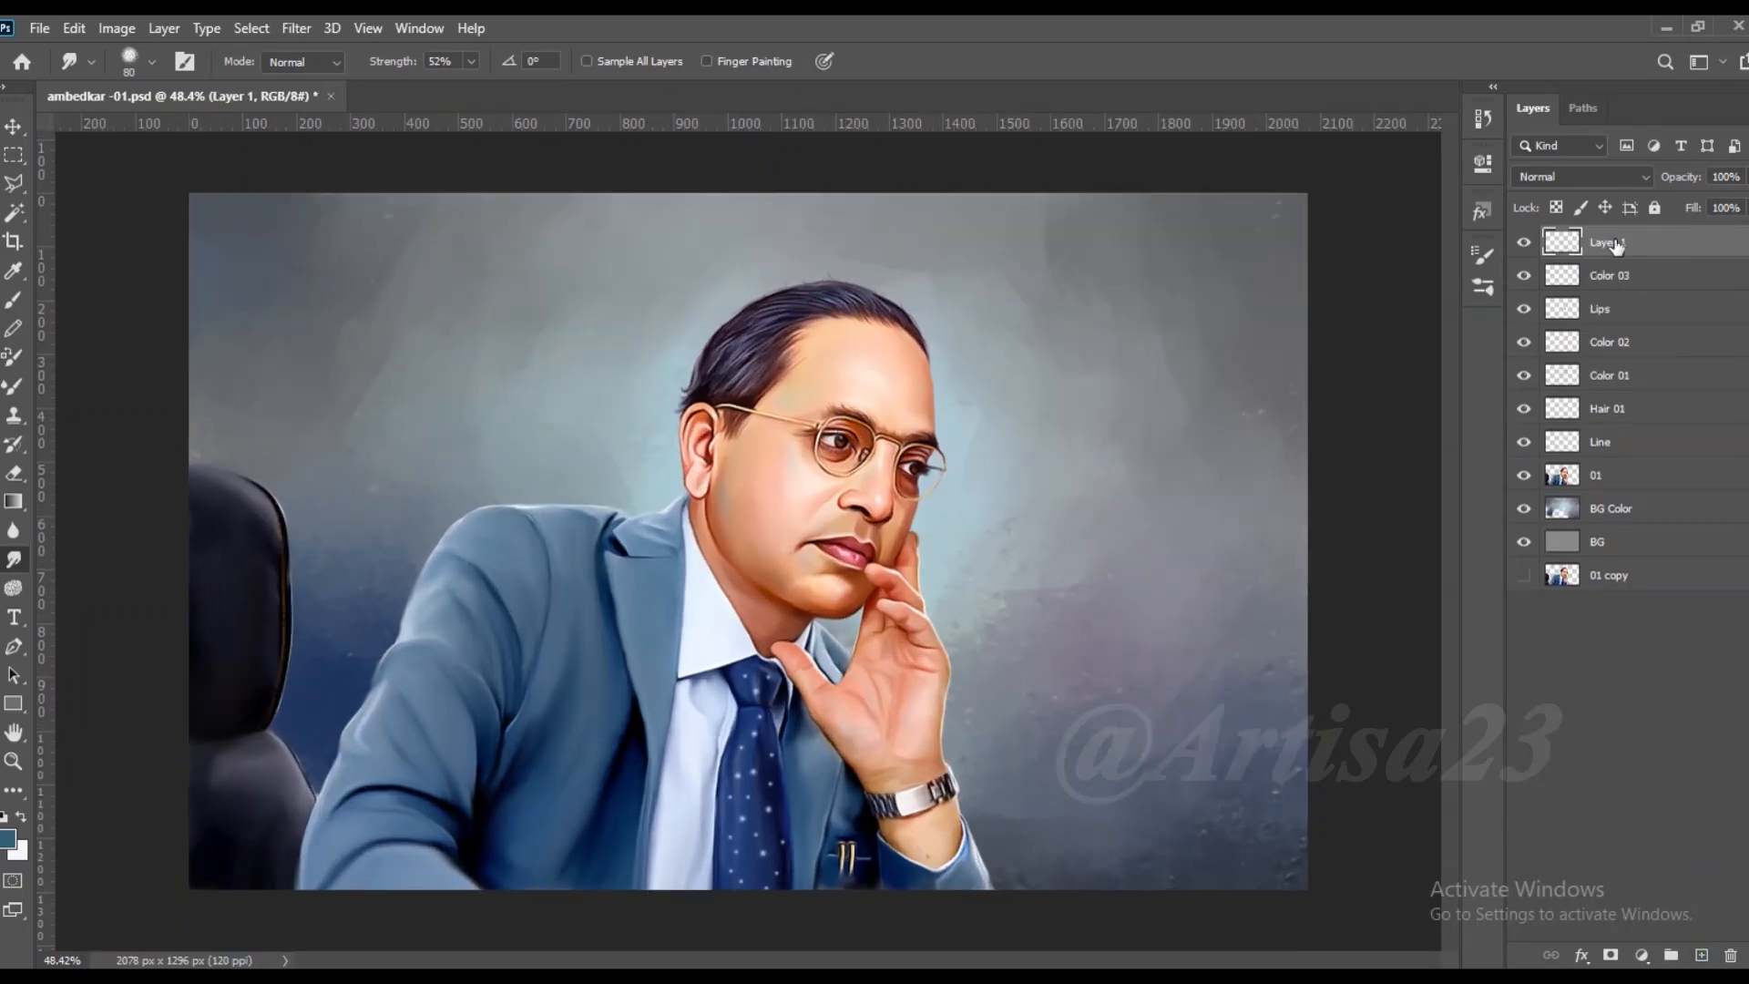
key(Return)
key(ctrl+s)
Step: Paint pale highlight strokes along the jacket's sleeve folds, shoulder and lapel with a soft brush at 17% opacity
key(b)
scroll(521, 549, up, 2)
key(bracketright)
drag(628, 608, 654, 677)
drag(545, 682, 532, 736)
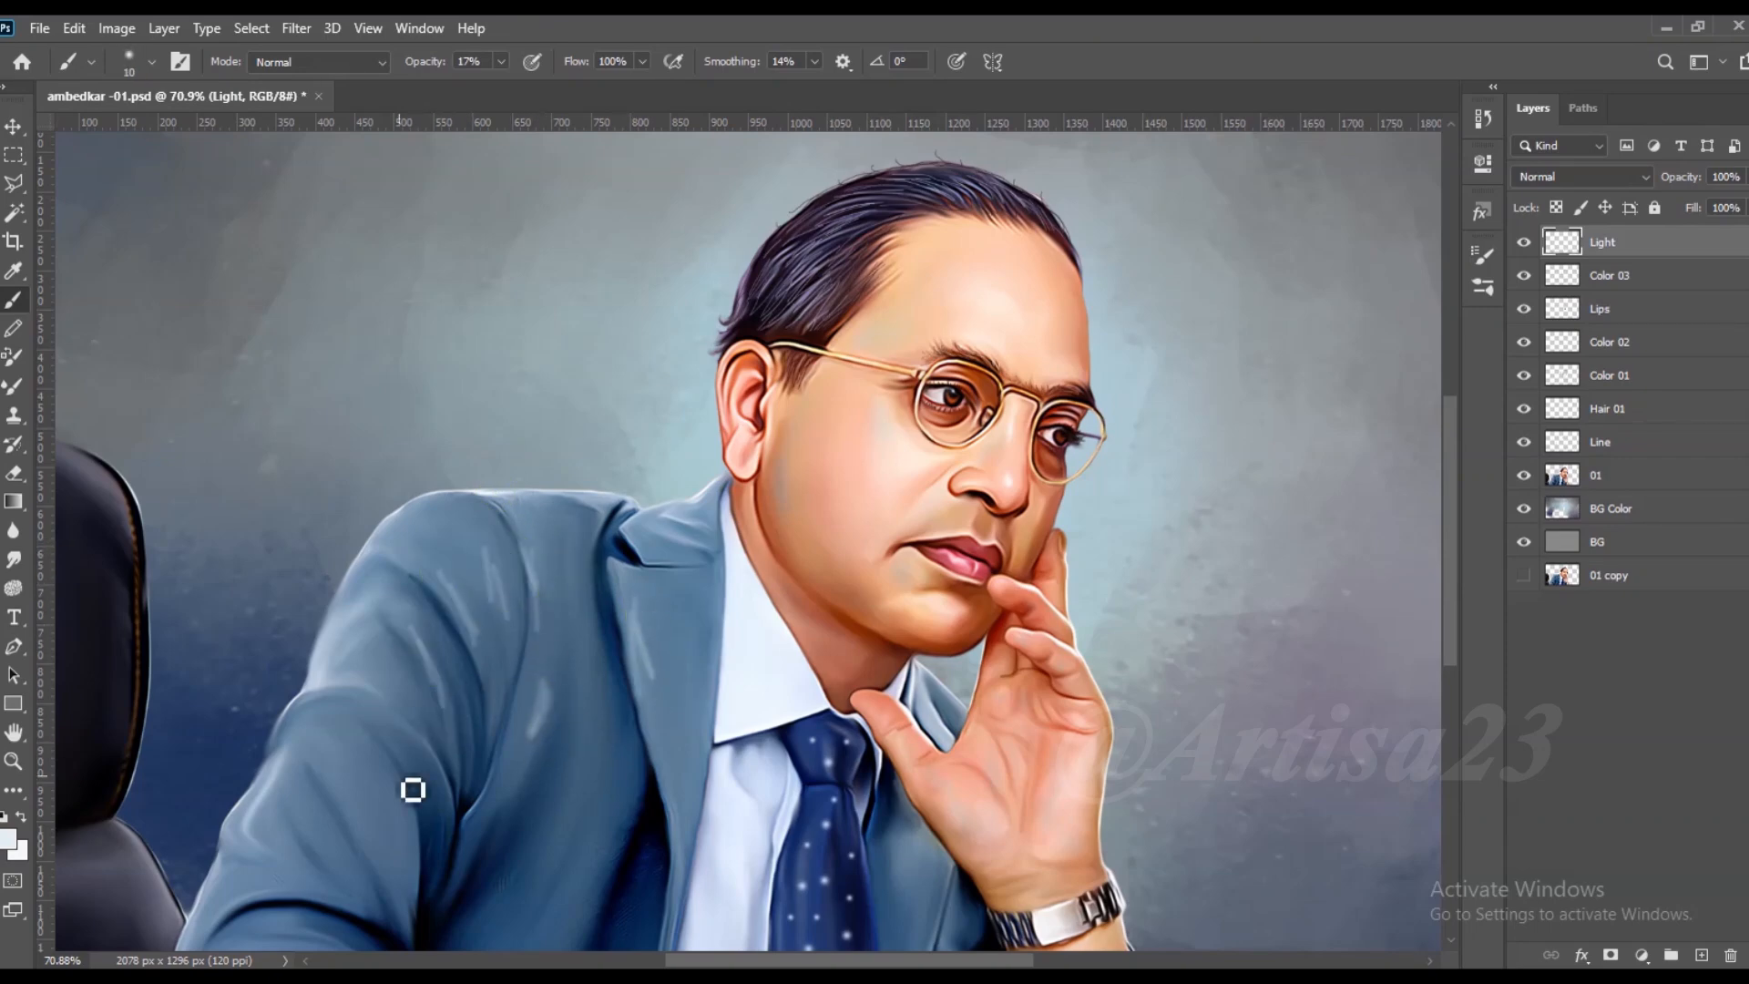
scroll(570, 894, down, 2)
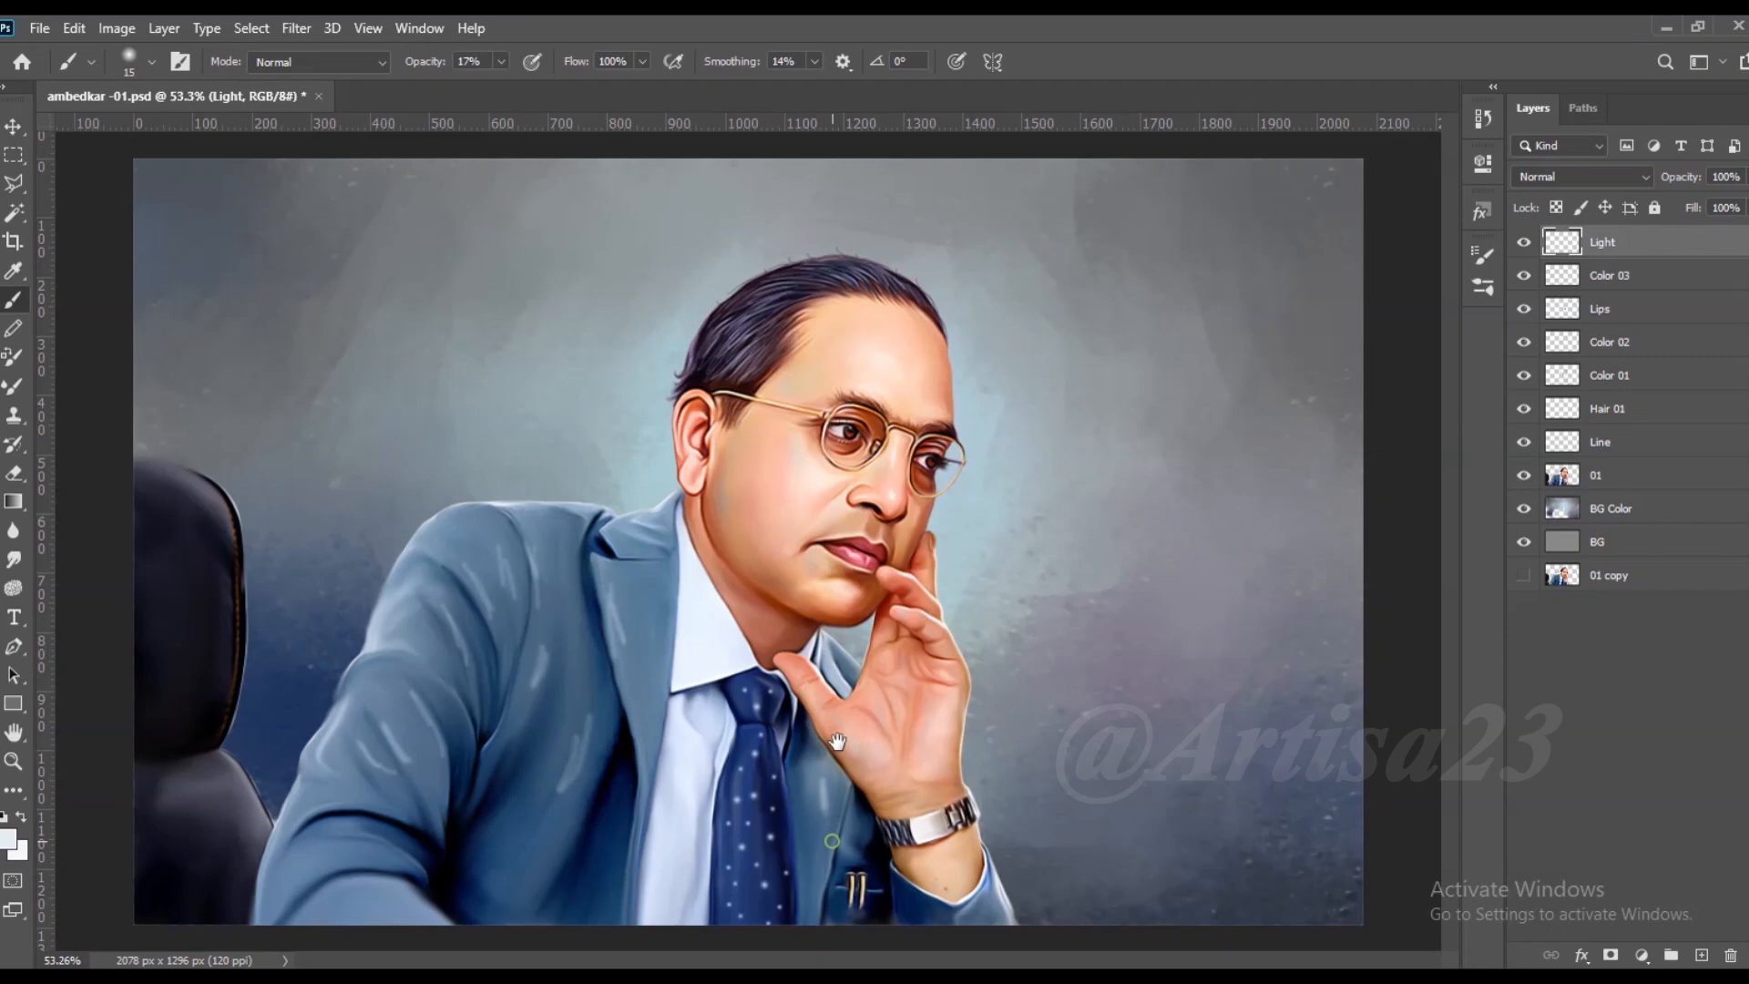
Step: Smudge the jacket highlights at 52% strength so they blend softly into the fabric folds
key(r)
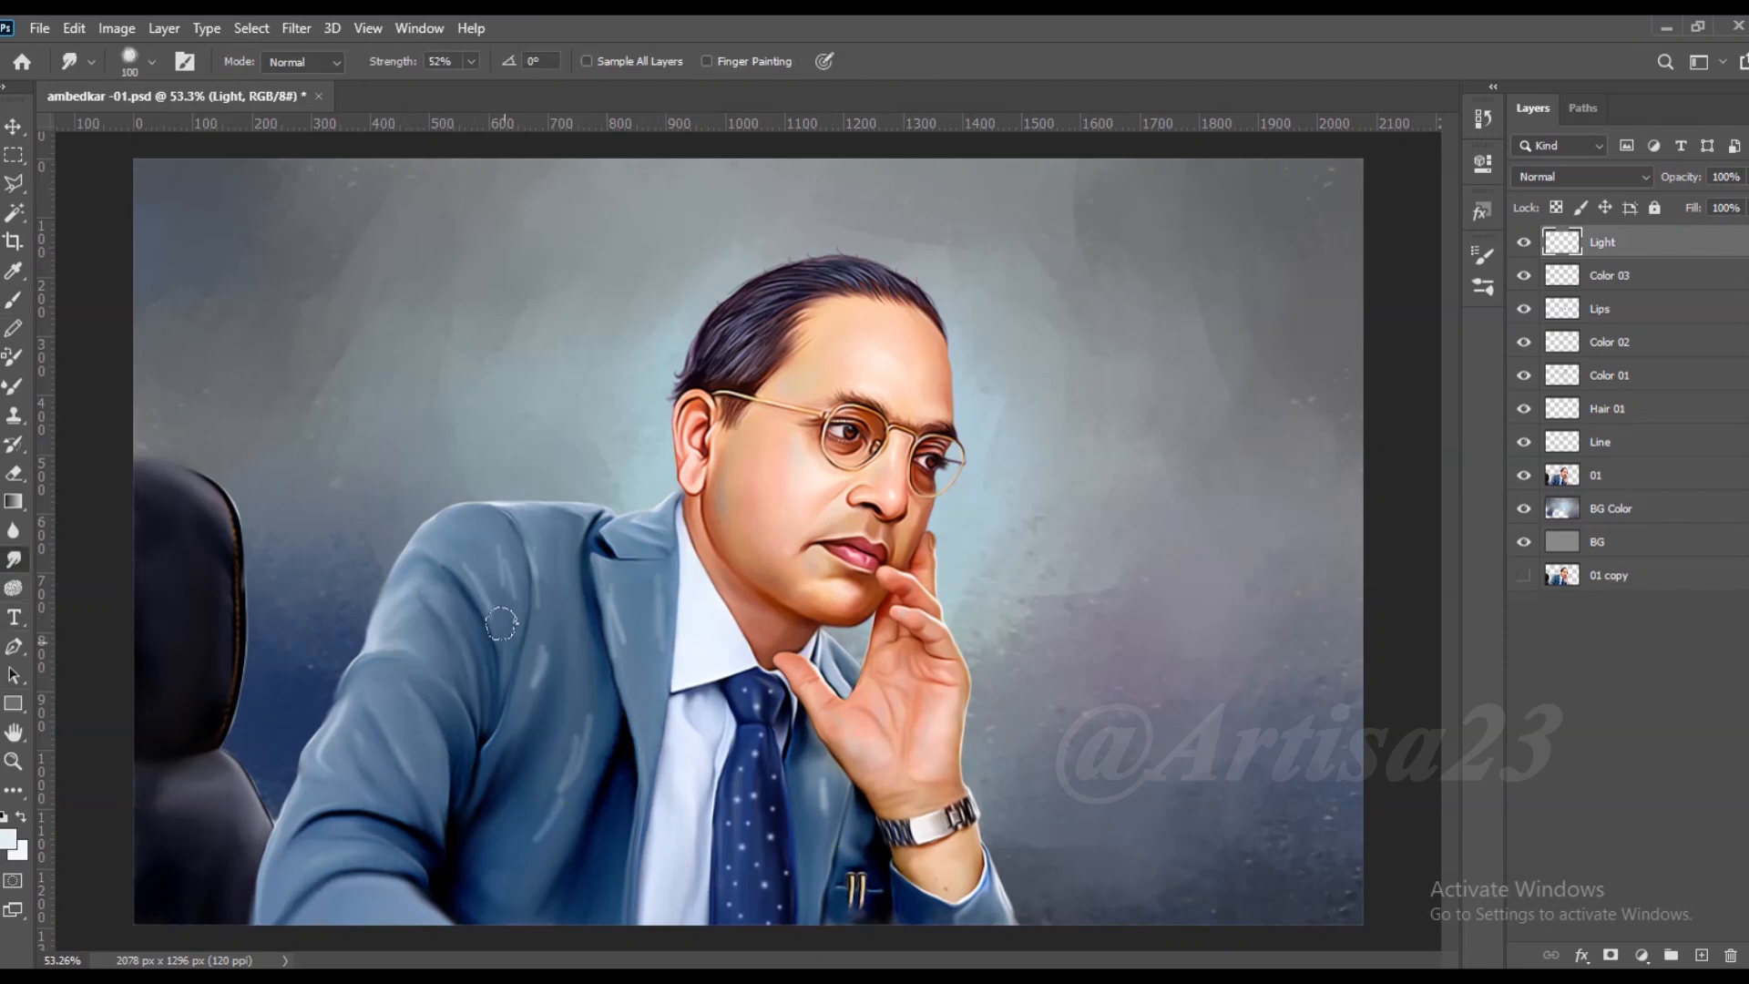
key(bracketleft)
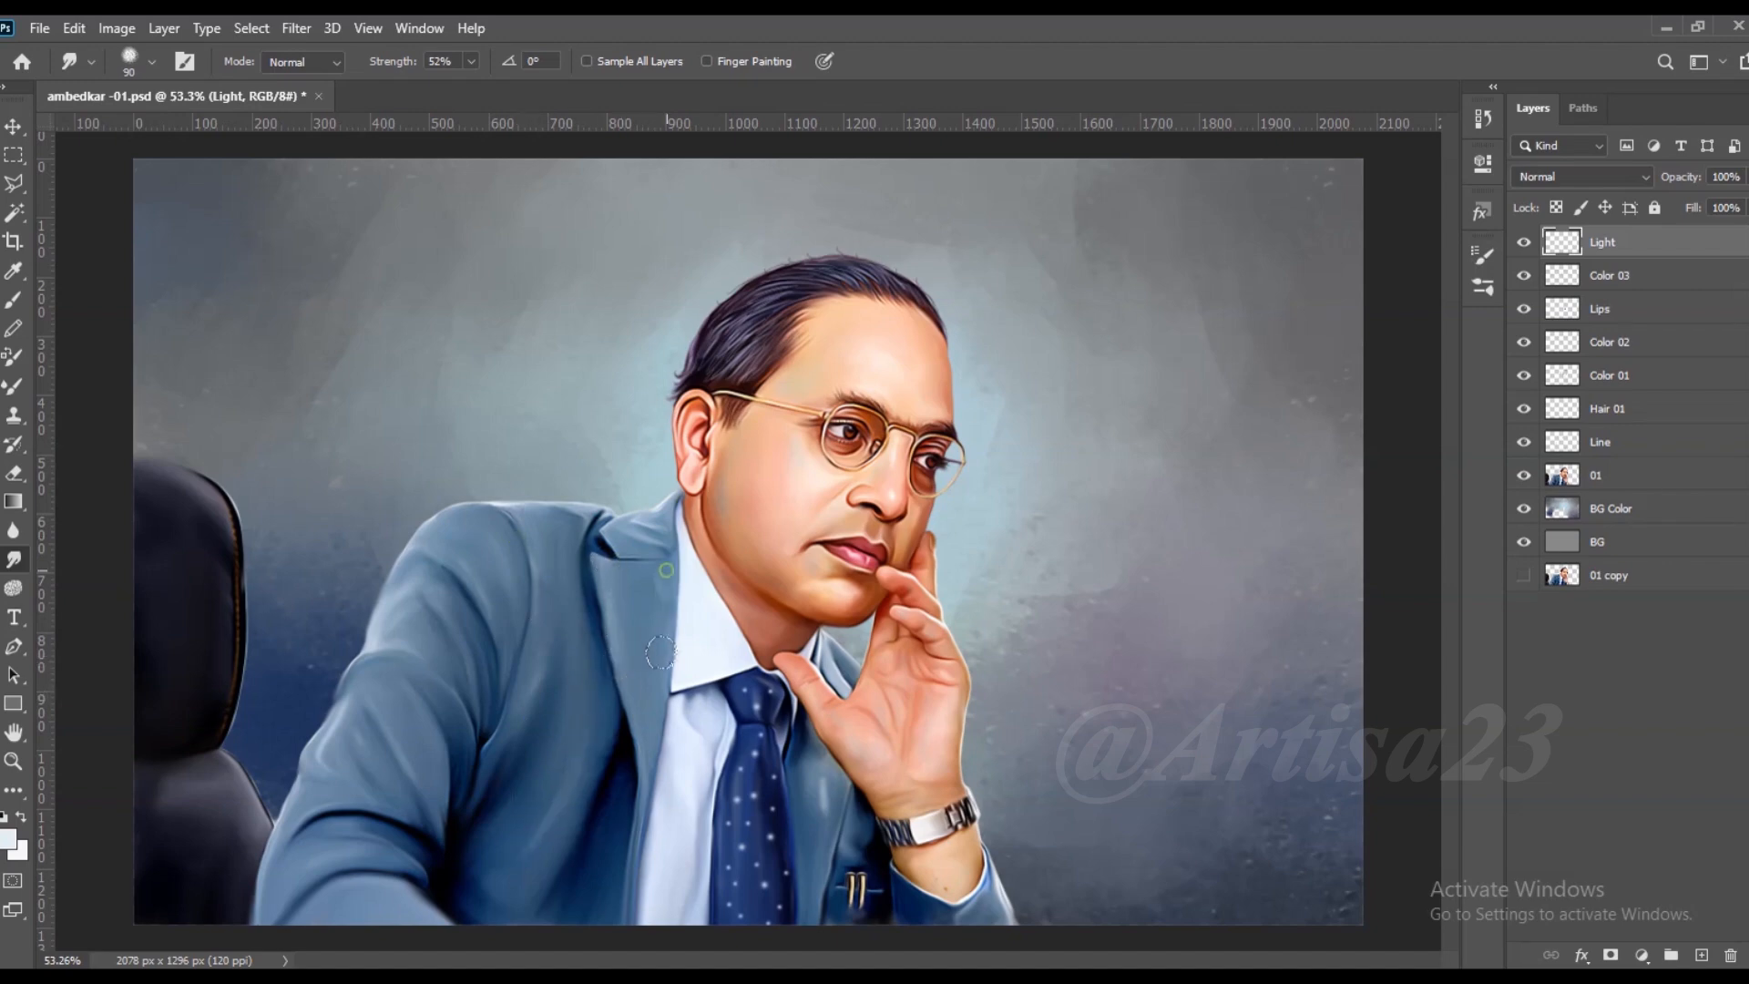
scroll(465, 670, down, 2)
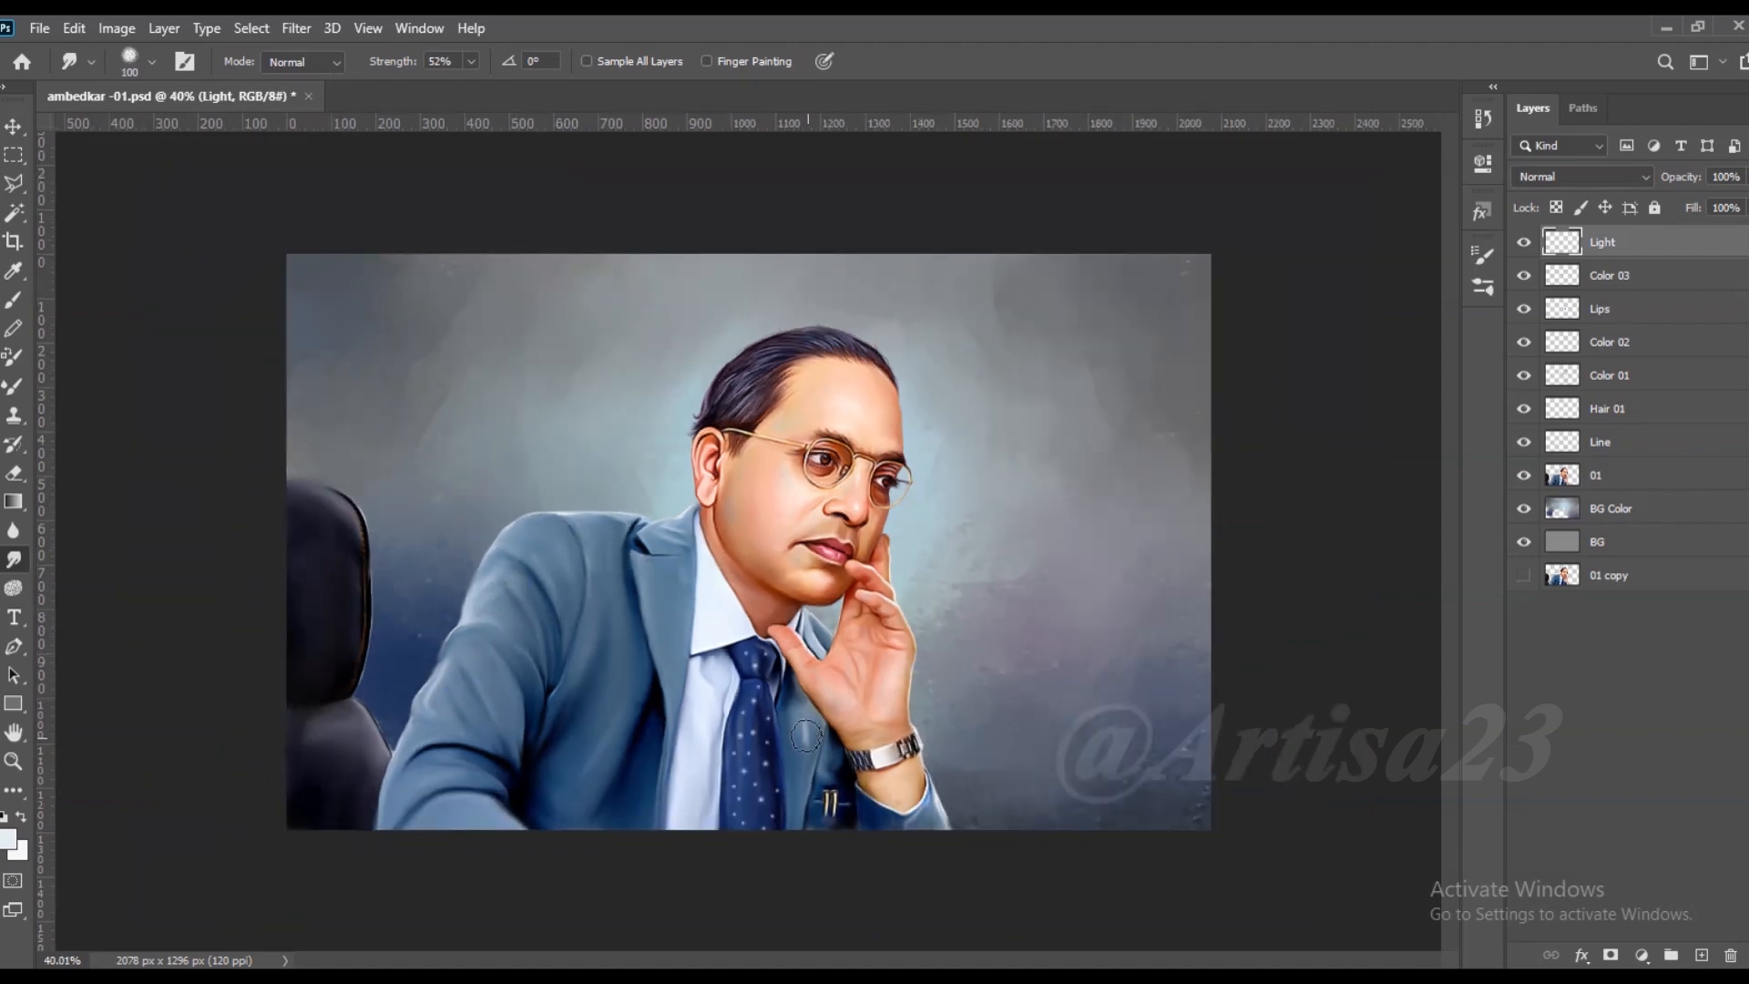
scroll(808, 779, up, 3)
scroll(750, 698, down, 4)
scroll(963, 401, up, 8)
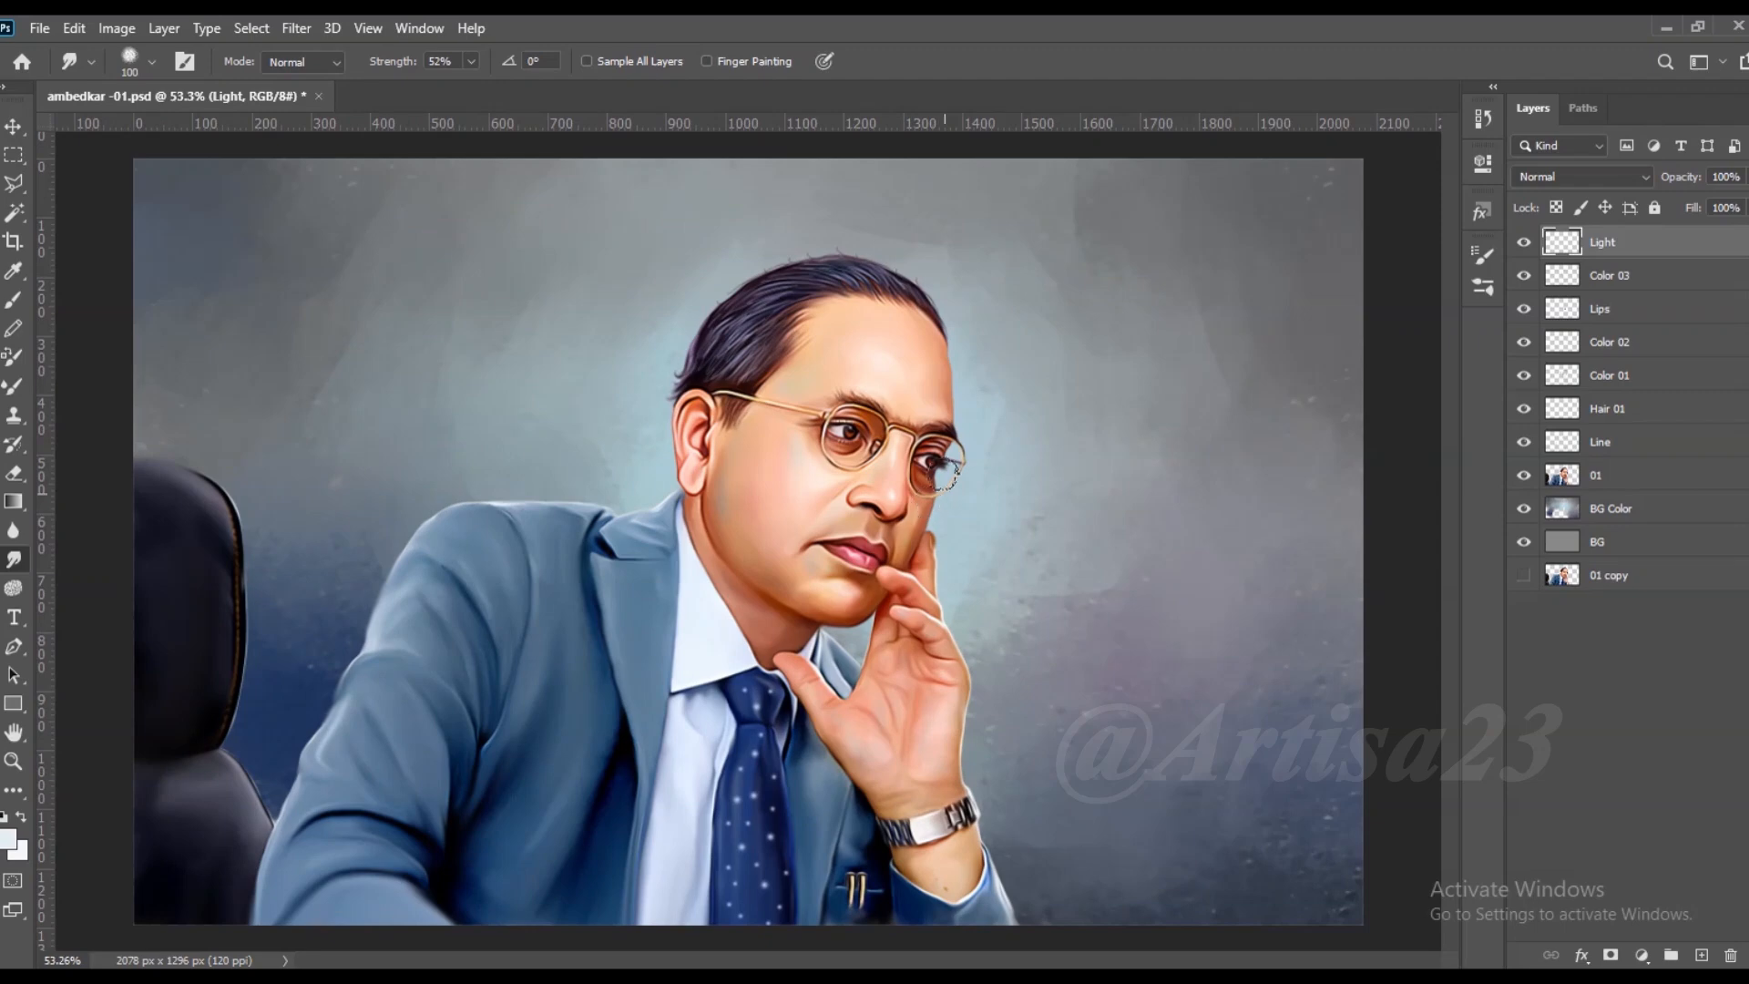
Step: Paint small highlights on the lower lip with a small brush at 52% opacity
click(14, 299)
scroll(890, 492, up, 3)
key(bracketleft)
key(bracketleft)
key(bracketleft)
key(bracketleft)
key(5)
key(2)
drag(796, 752, 816, 754)
Step: Choose white as the foreground color and paint highlights on the forehead, cheek and skin beside the mouth at 52% opacity
key(bracketright)
key(bracketright)
key(bracketright)
key(bracketright)
key(bracketright)
key(bracketright)
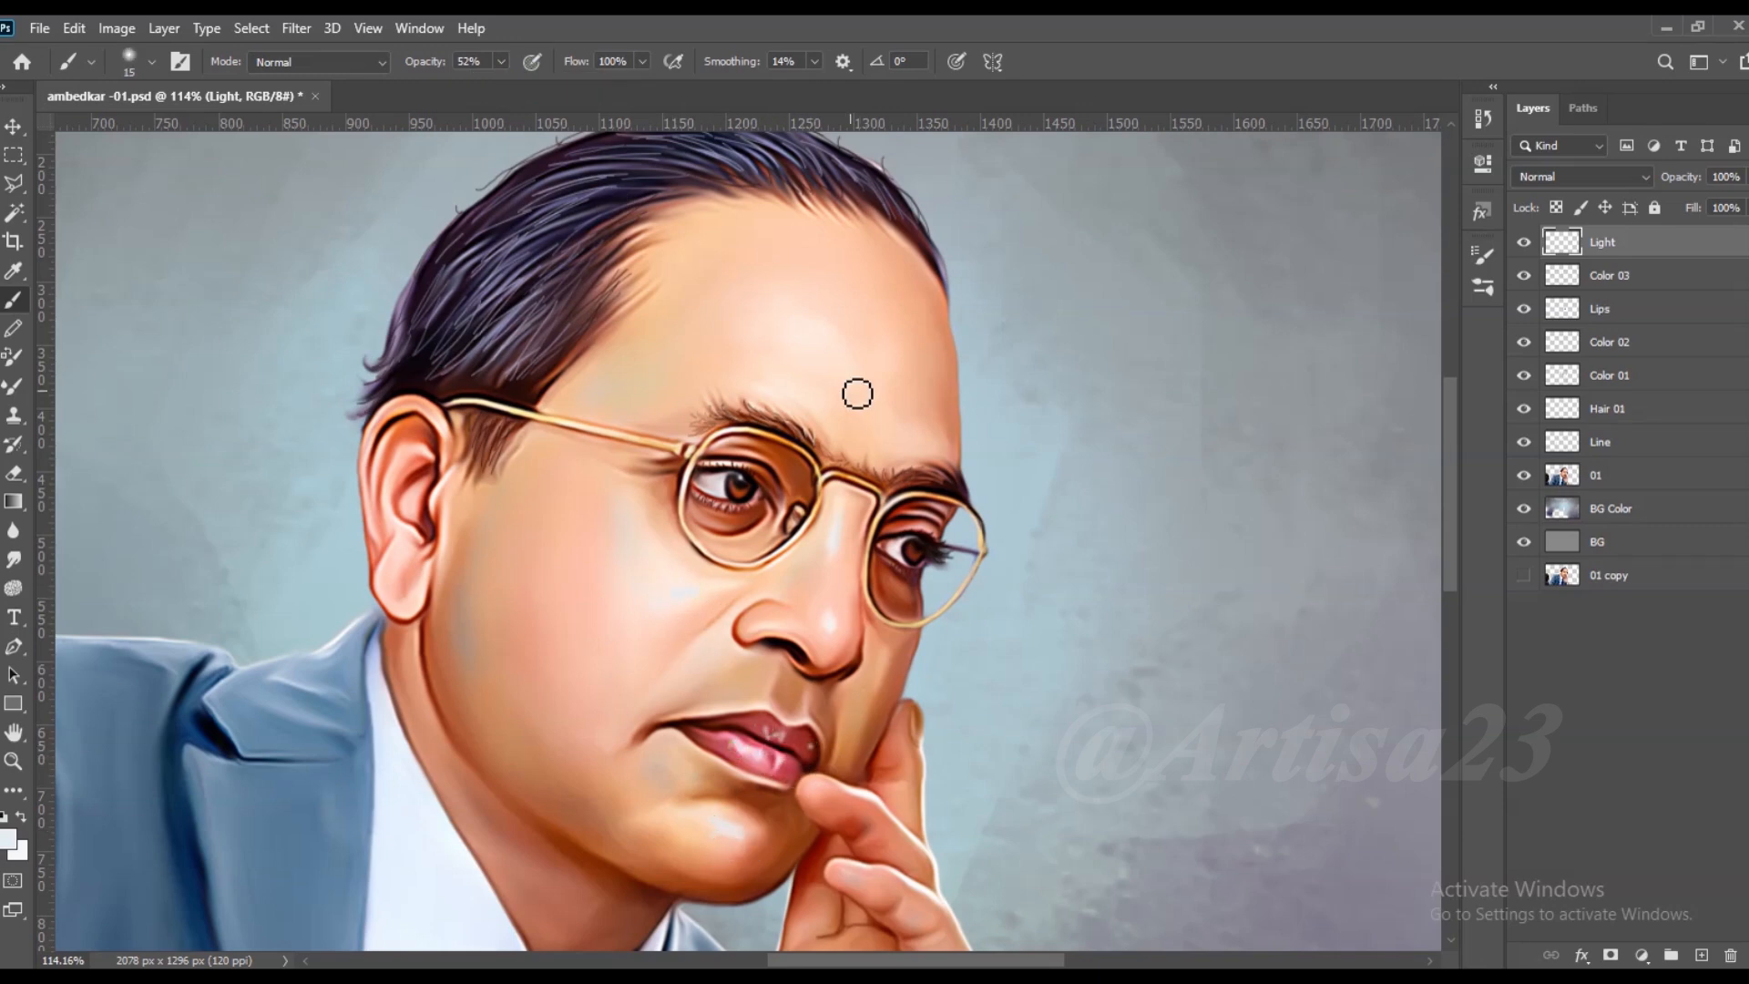
click(11, 839)
click(1649, 557)
key(bracketleft)
drag(891, 360, 885, 390)
drag(649, 594, 692, 590)
drag(619, 720, 607, 743)
Step: Smudge the white face and lip highlights at 52% strength to soften them into the skin
key(r)
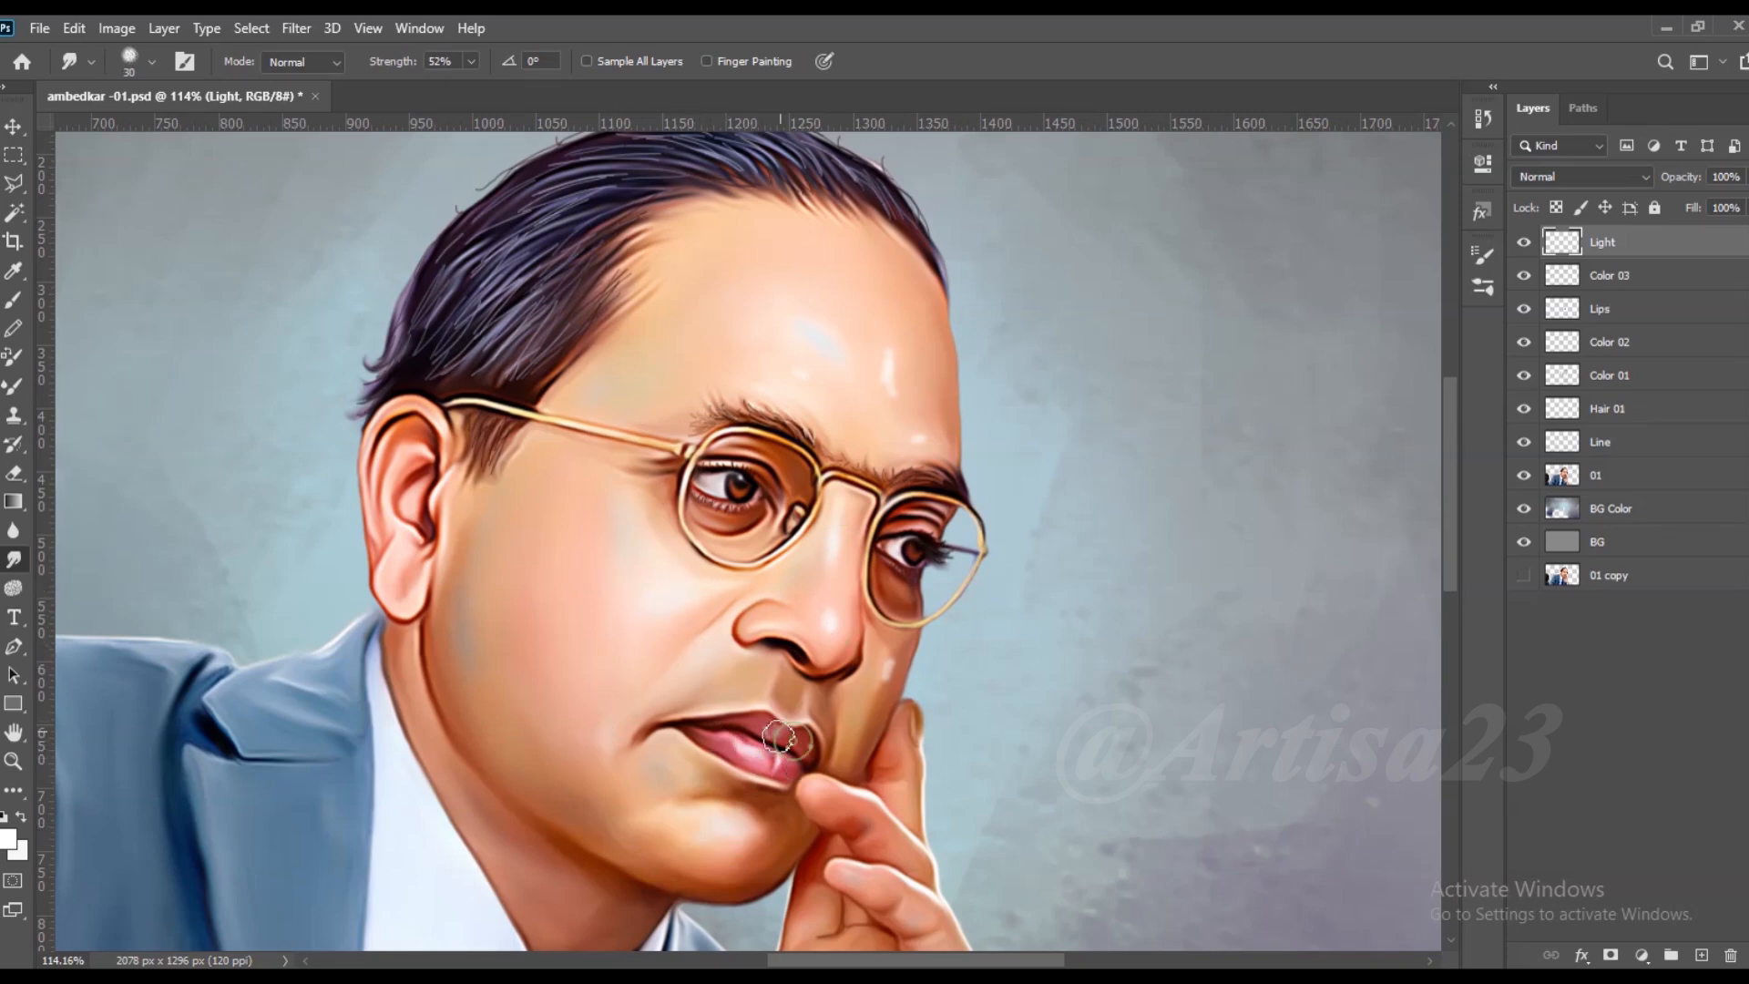
key(bracketright)
drag(891, 322, 888, 397)
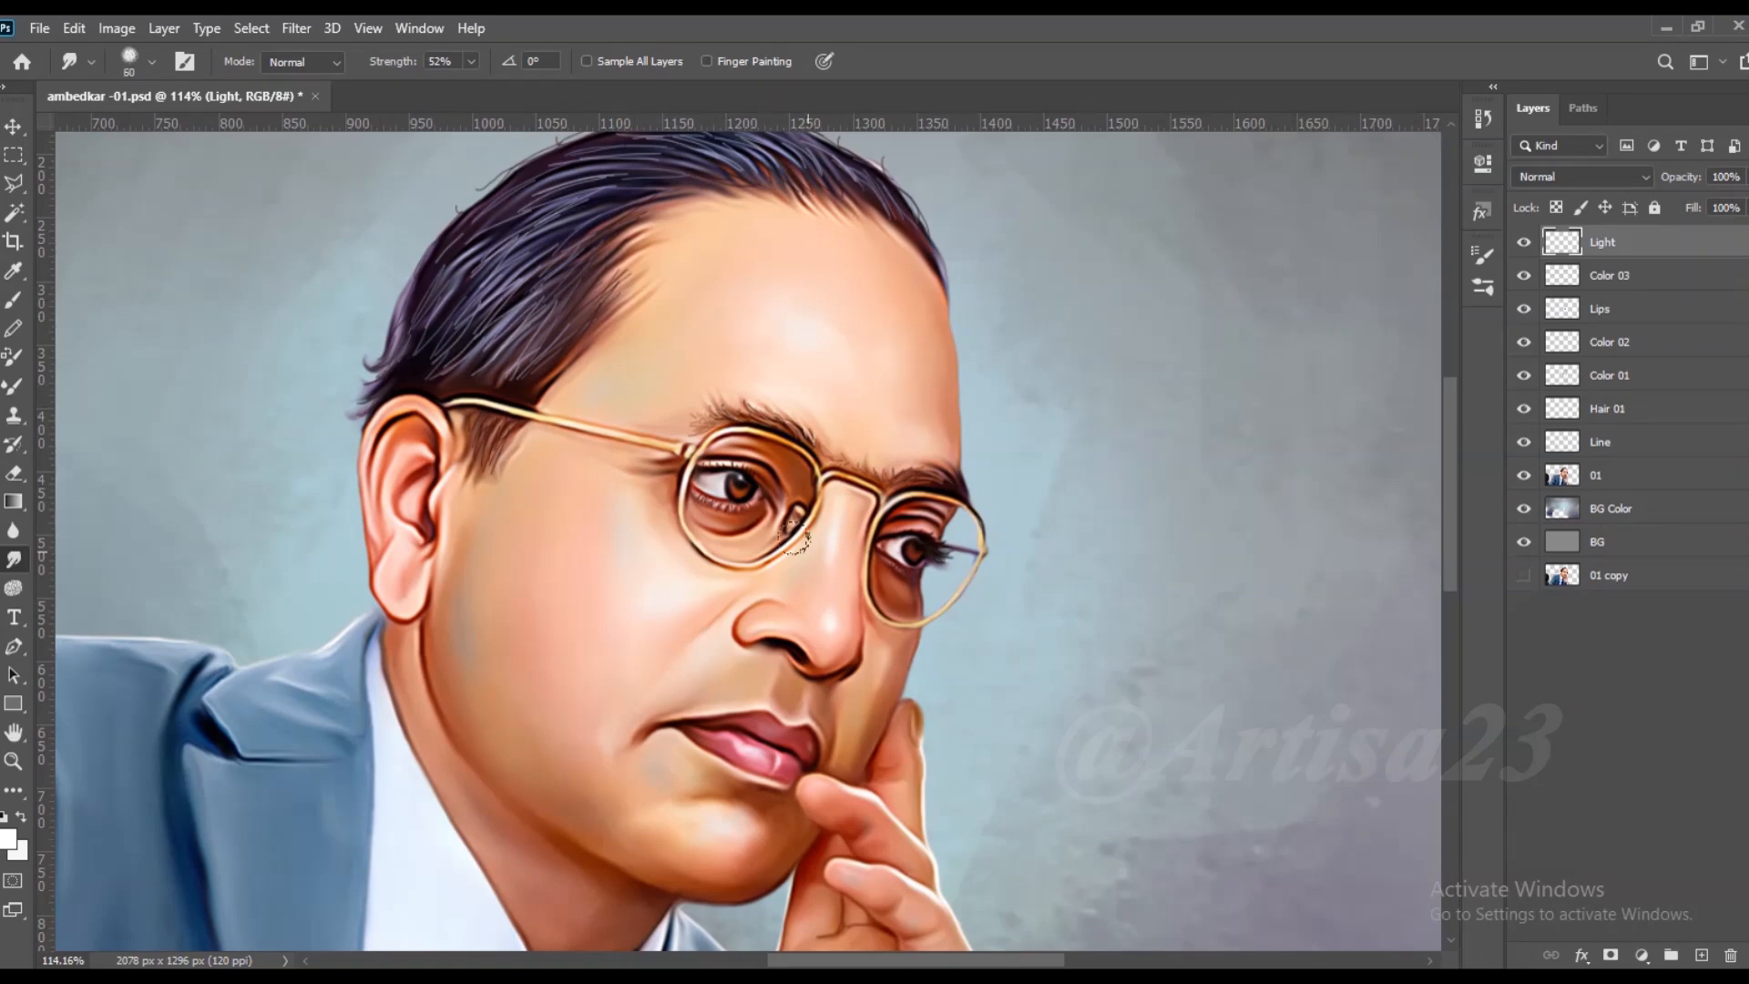
scroll(684, 392, down, 5)
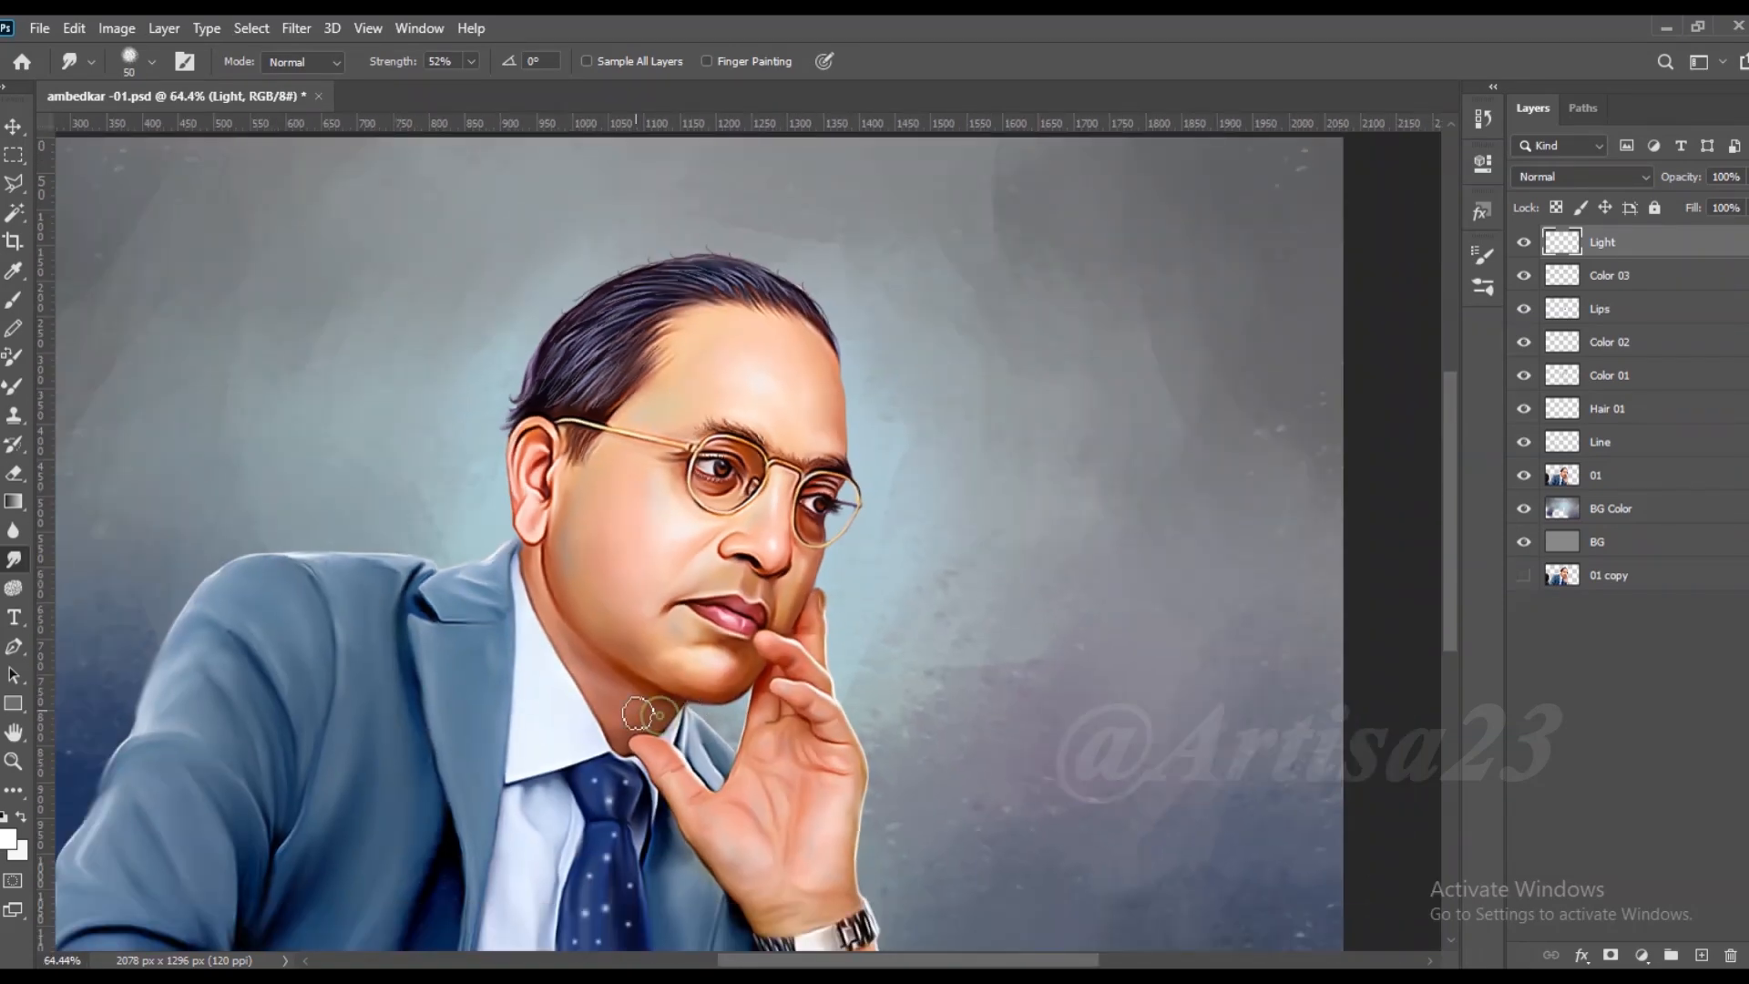
Step: Dab white highlights on the palm, thumb and fingers with a small brush at 52% opacity
scroll(983, 740, up, 2)
key(b)
scroll(914, 742, up, 2)
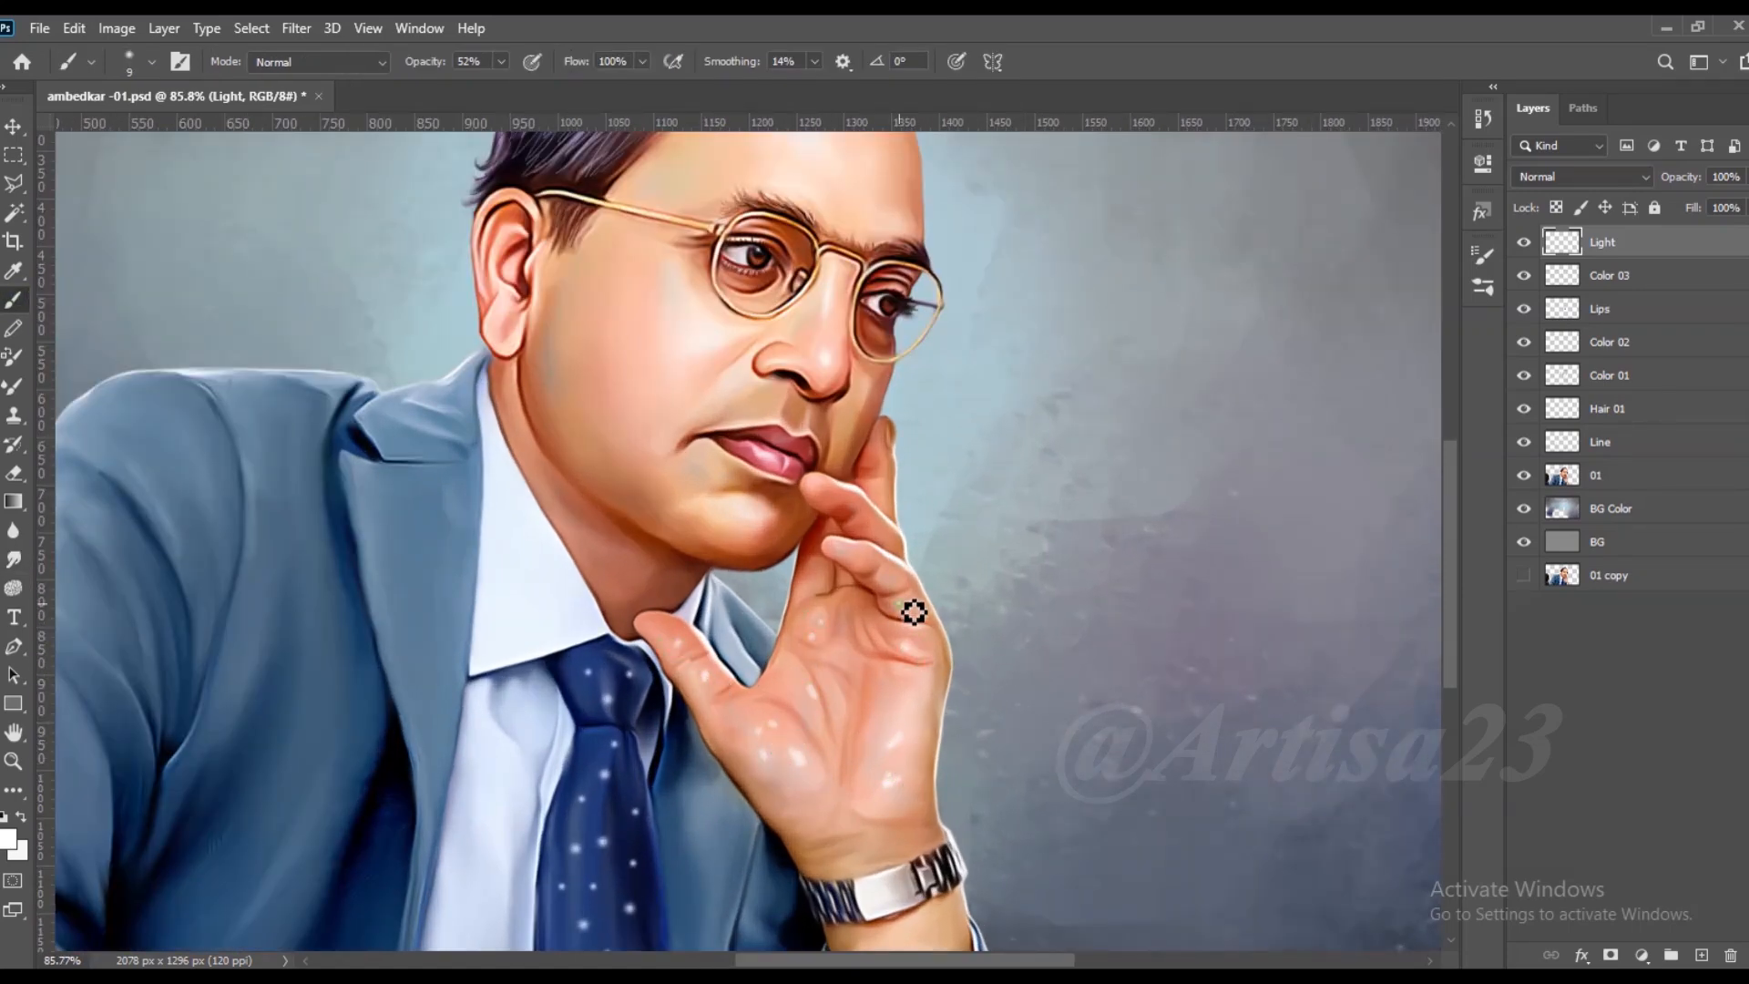
scroll(879, 546, up, 1)
Step: Smudge the white highlights on the fingers, thumb and palm at 52% strength until they blend smoothly
key(r)
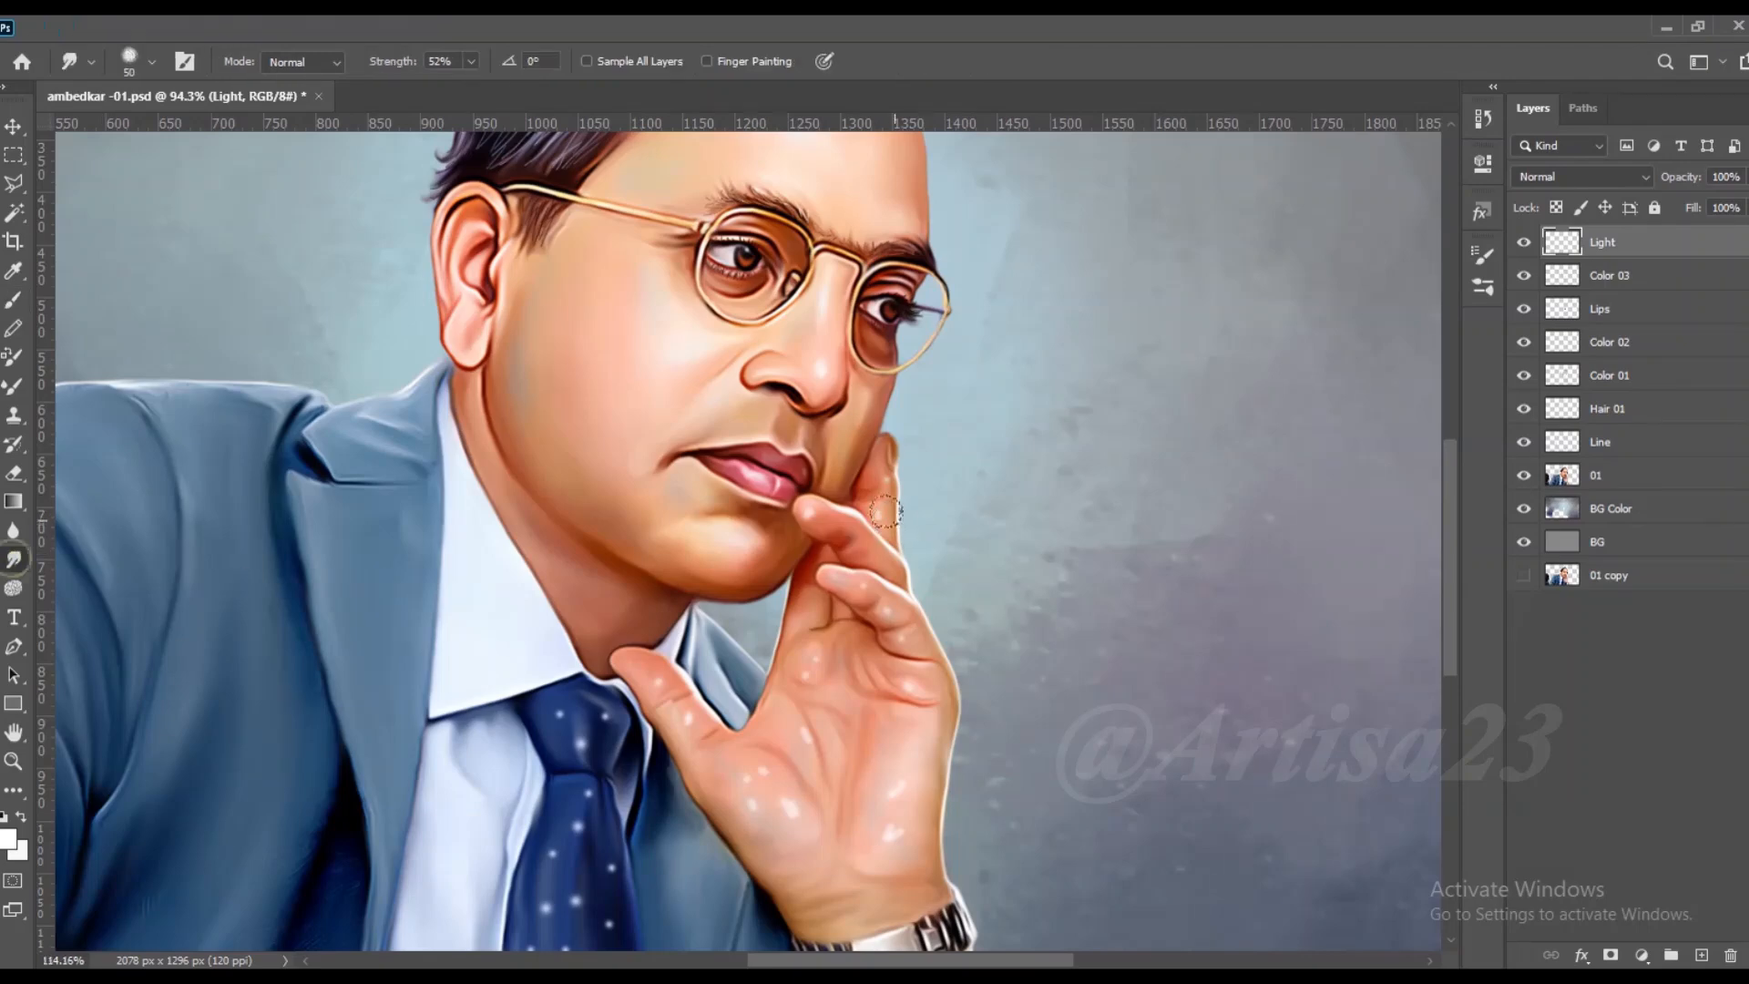
scroll(874, 524, up, 1)
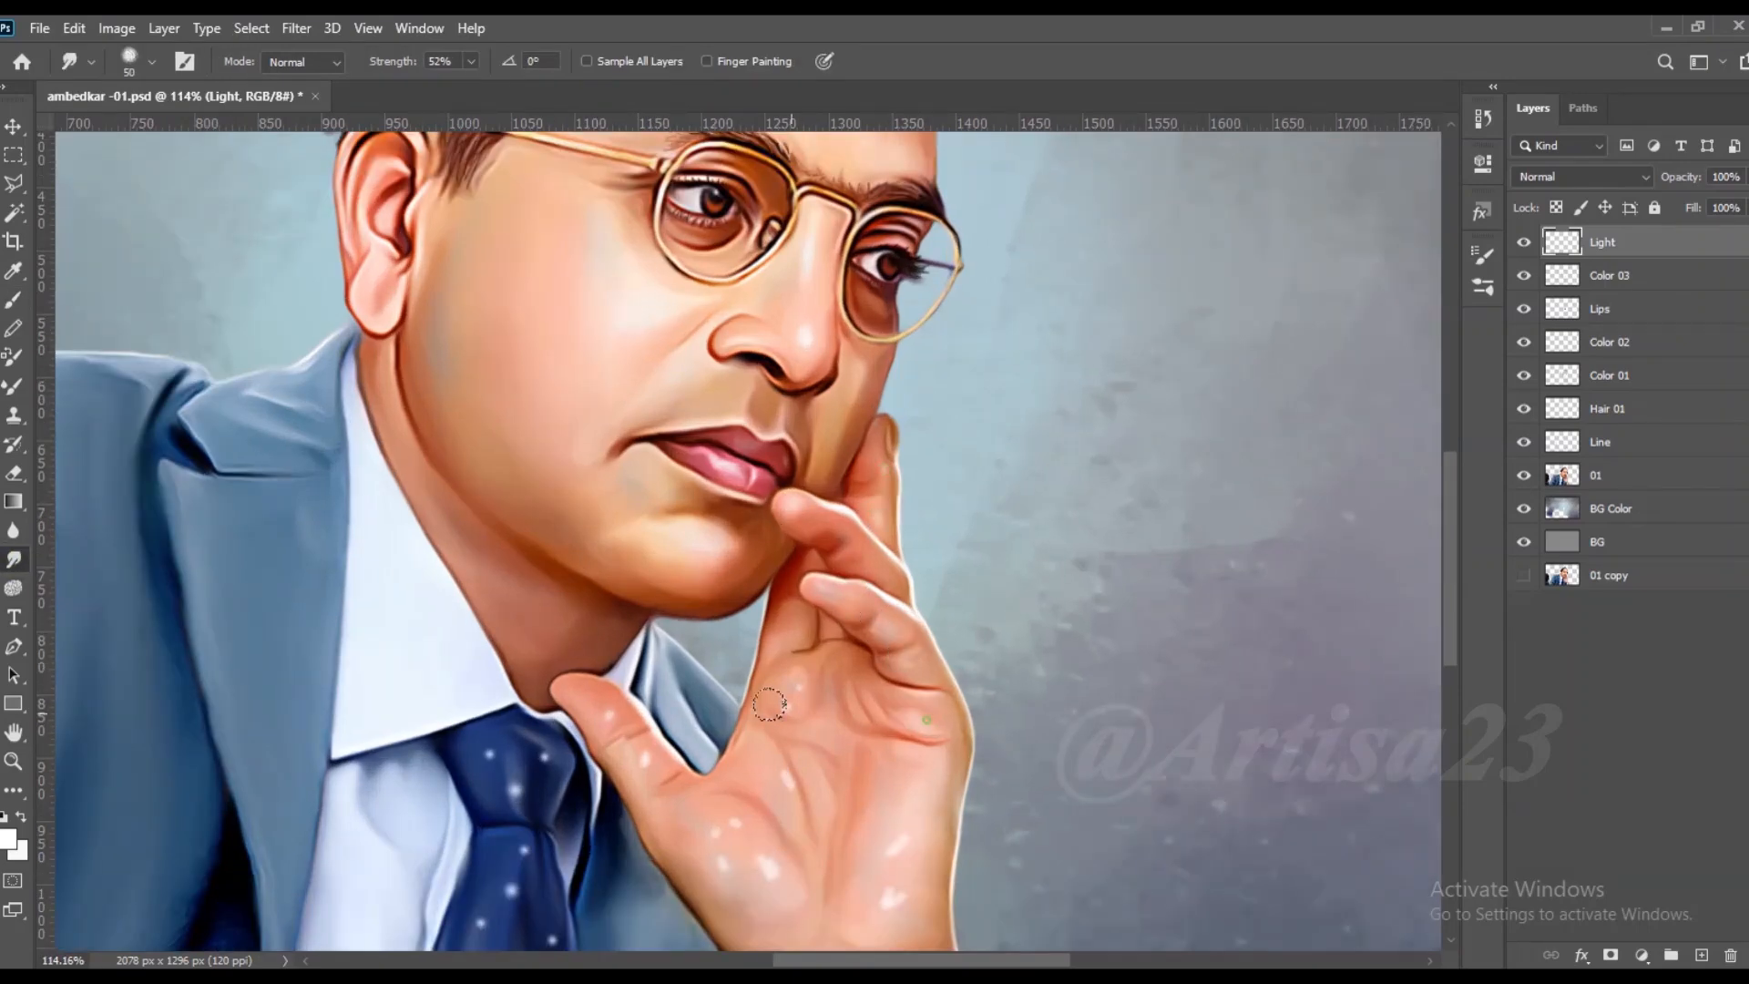
scroll(930, 753, down, 1)
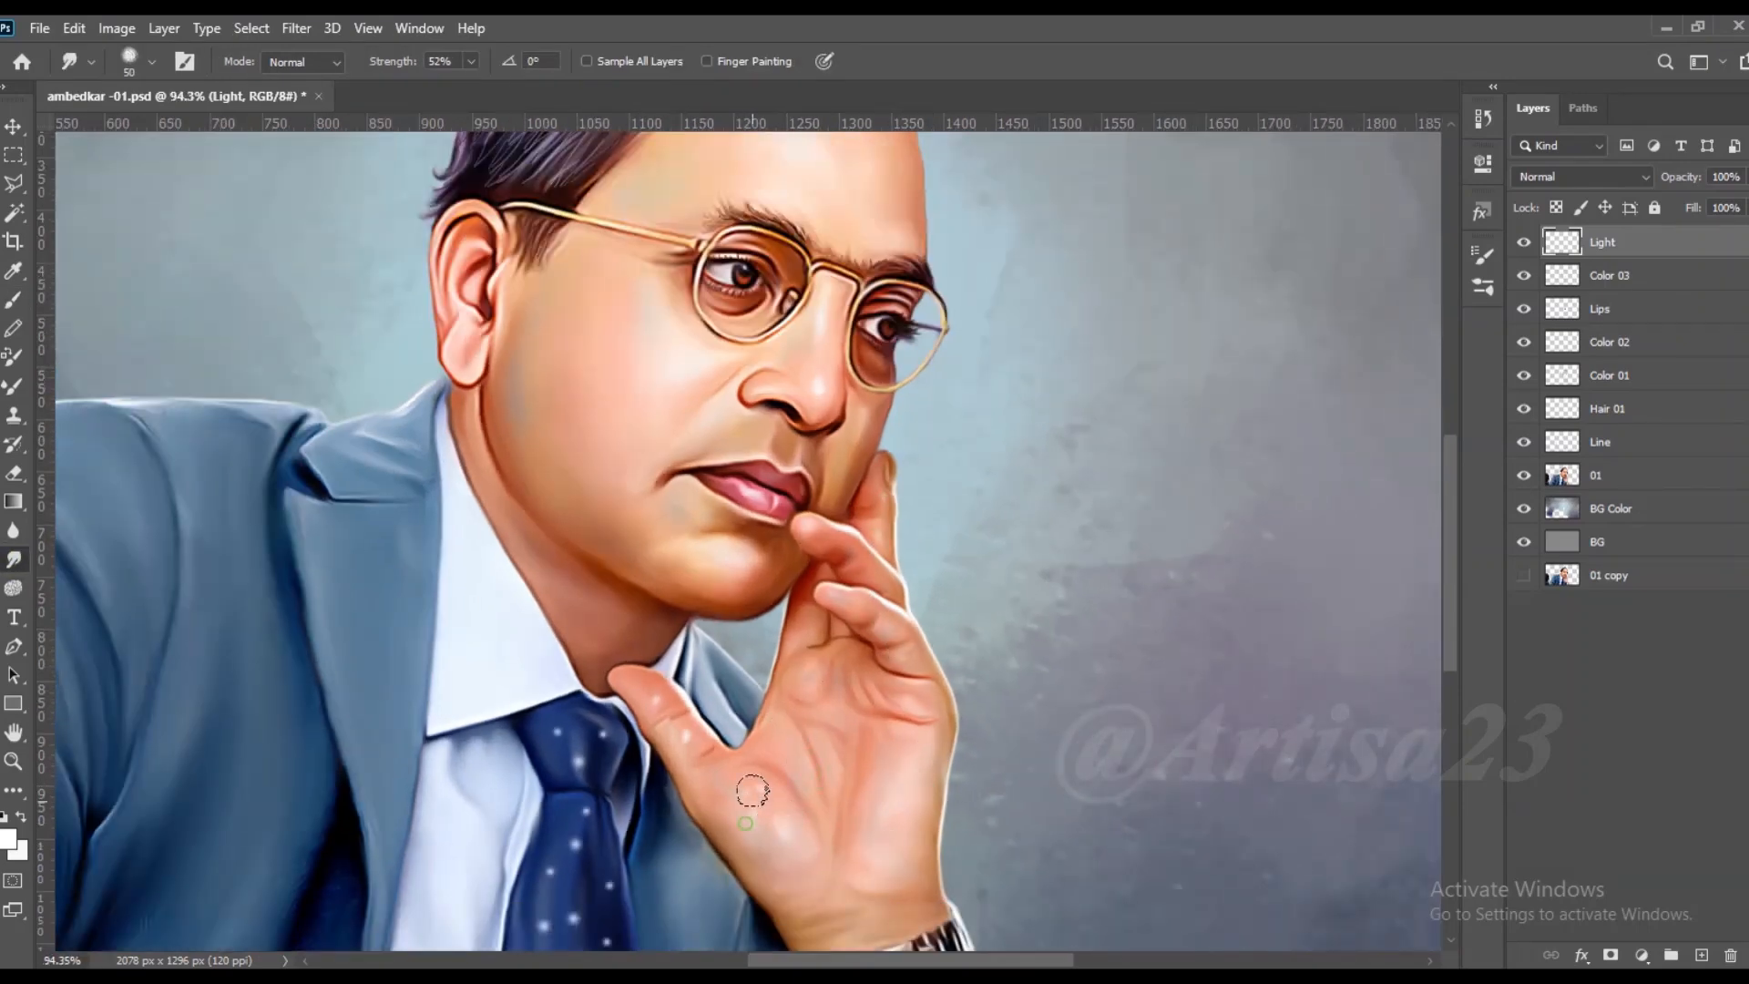
scroll(776, 691, down, 3)
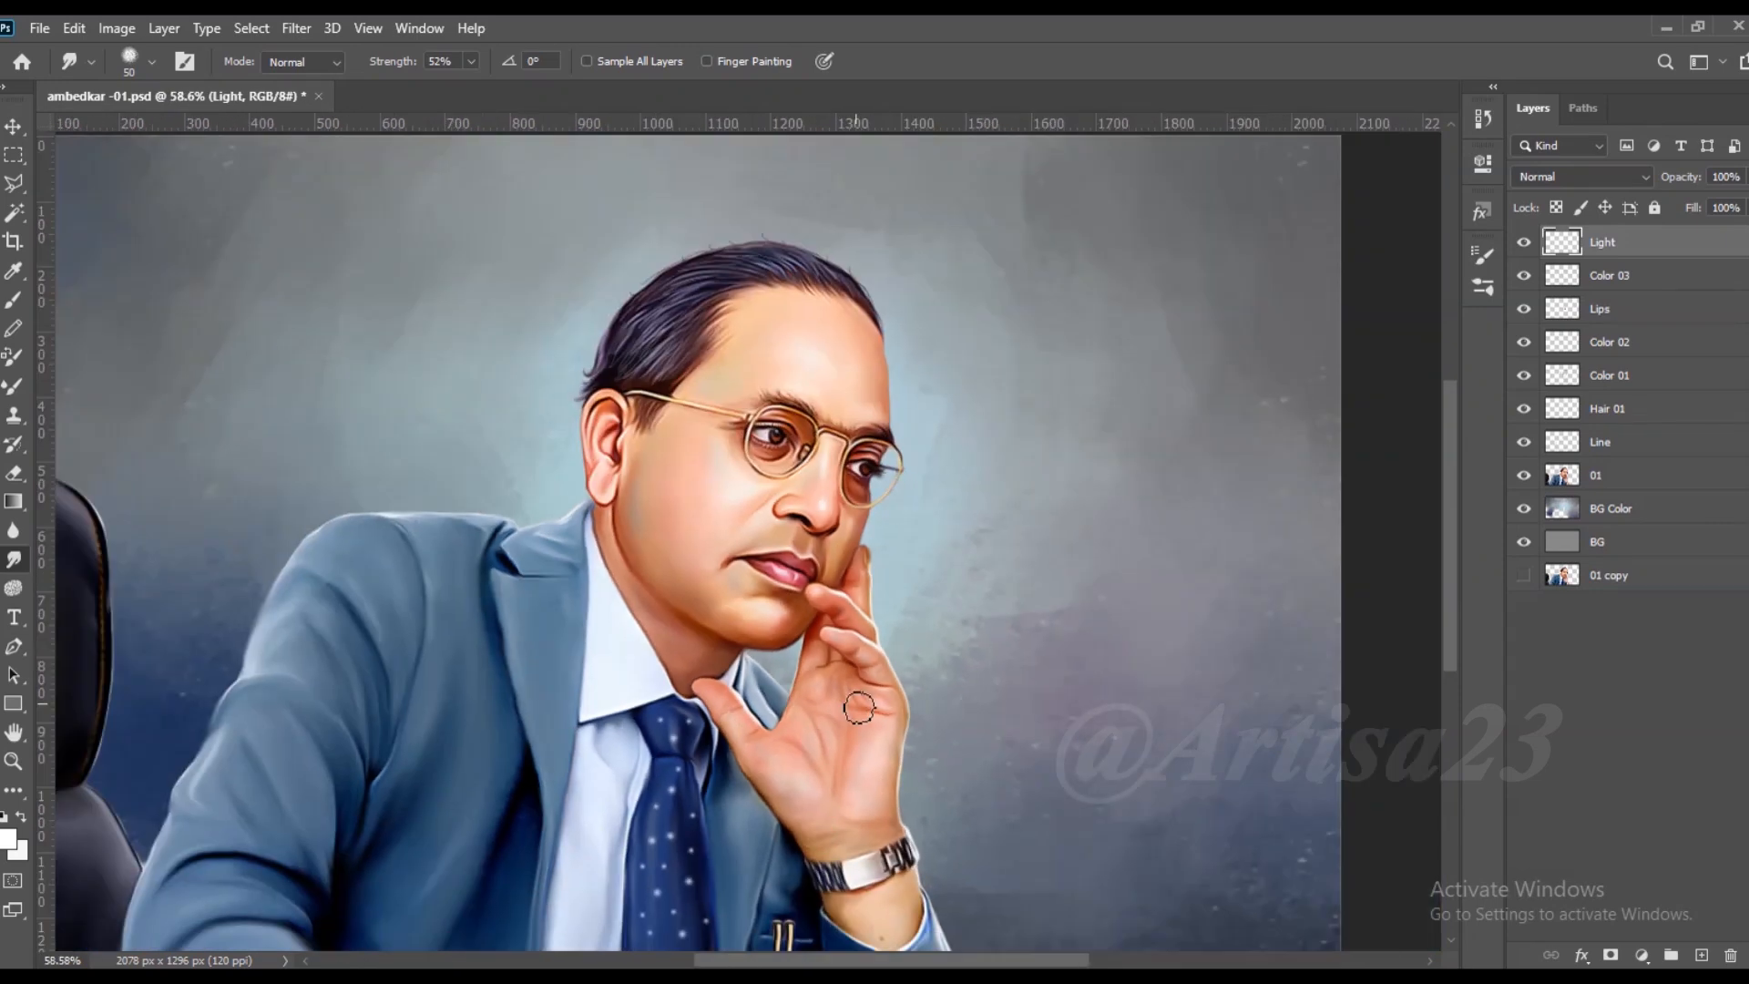
scroll(885, 453, up, 2)
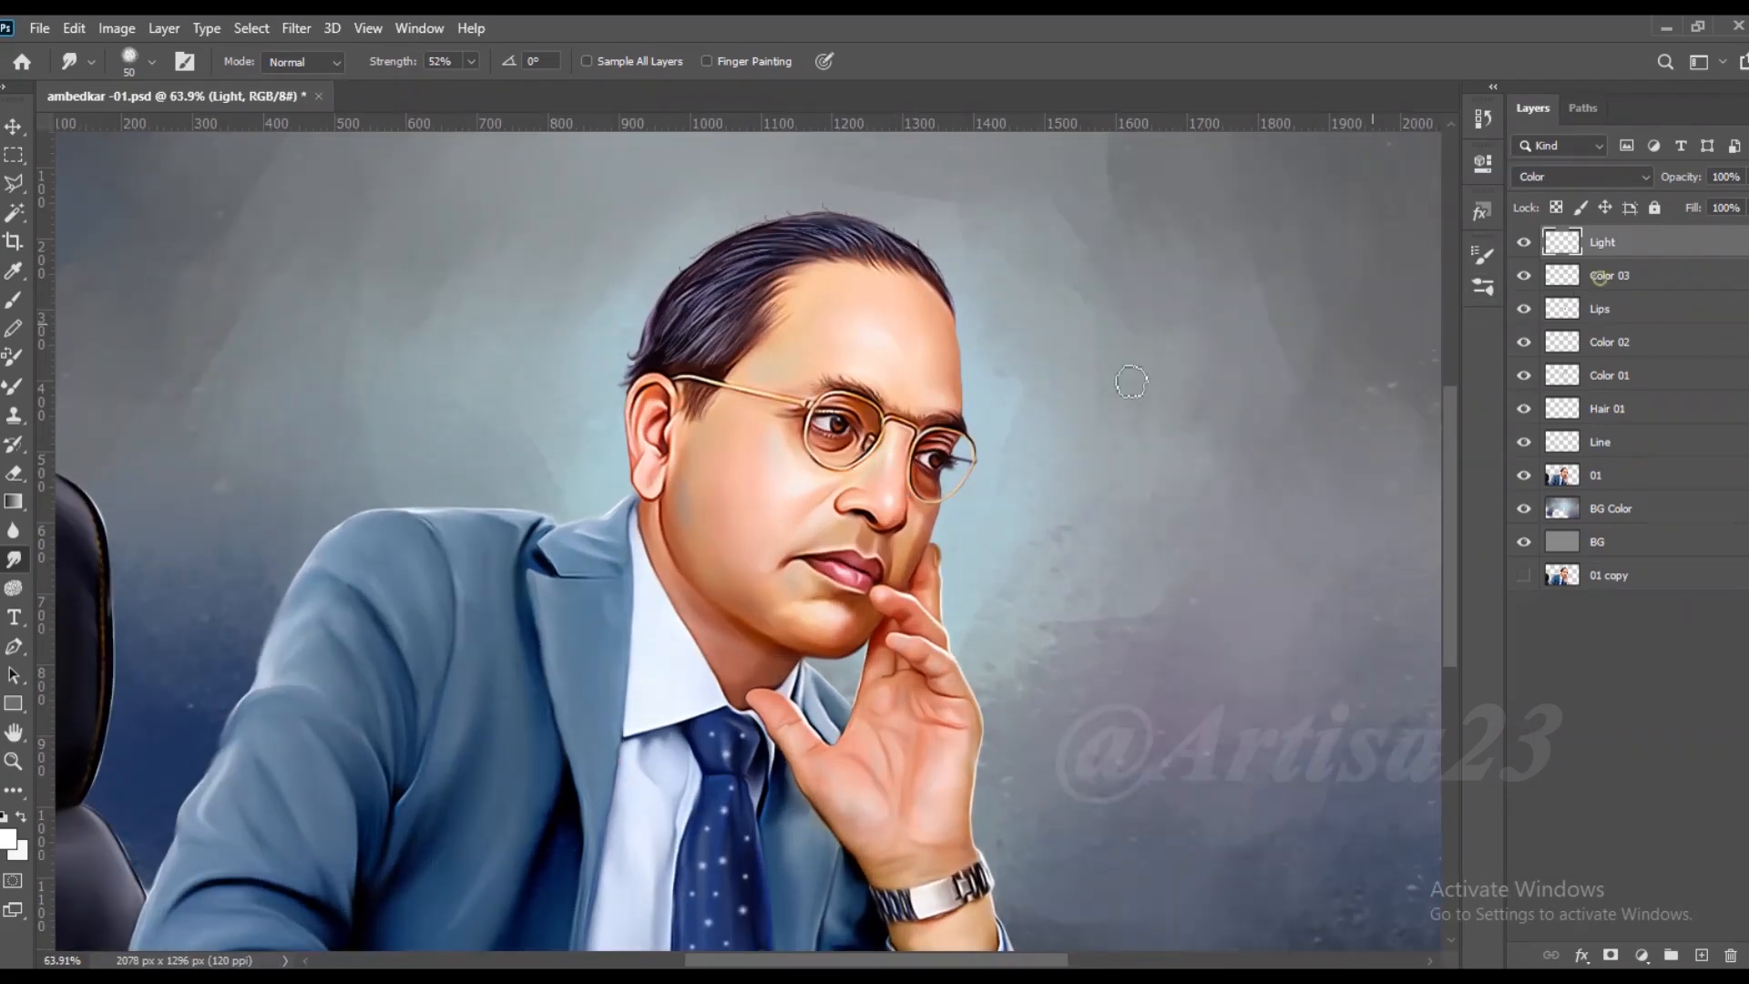
Step: Select the Light layer and save the document under the file name ambedkar -01a
click(1609, 276)
scroll(747, 537, down, 2)
click(1602, 244)
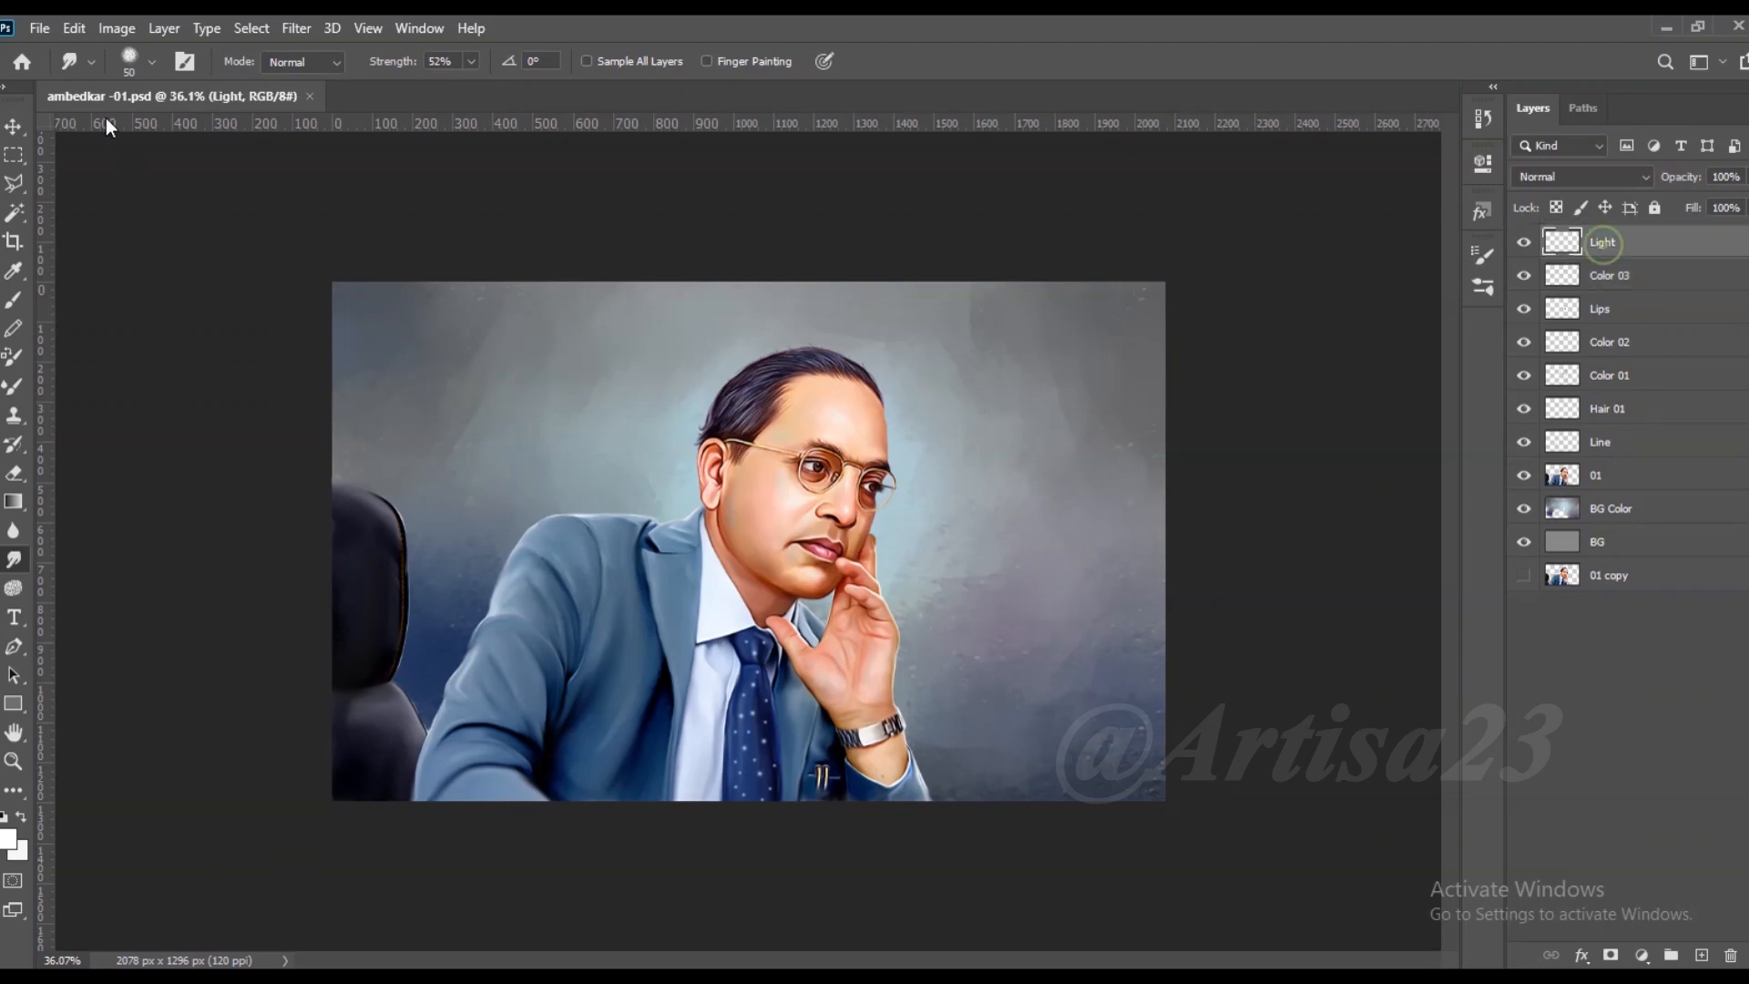
click(40, 28)
click(117, 293)
click(535, 184)
click(590, 703)
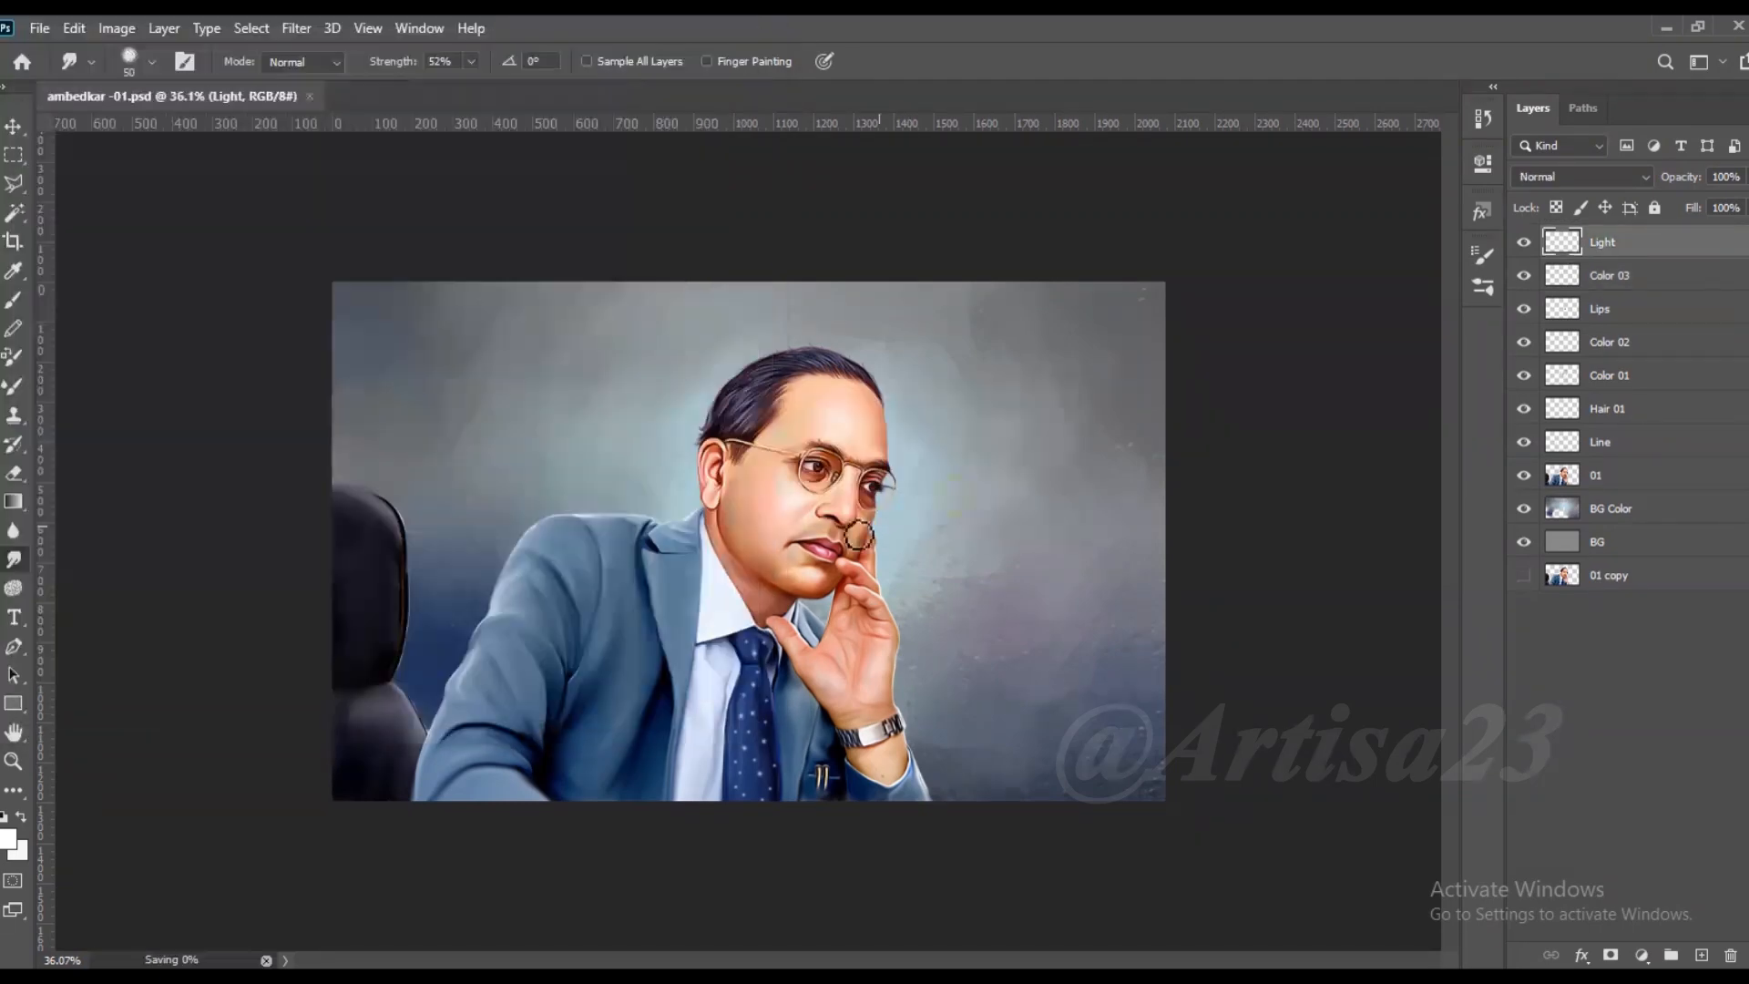
Step: Save the document under the file name ambedkar -01b
scroll(926, 532, down, 1)
click(39, 28)
click(114, 292)
click(685, 196)
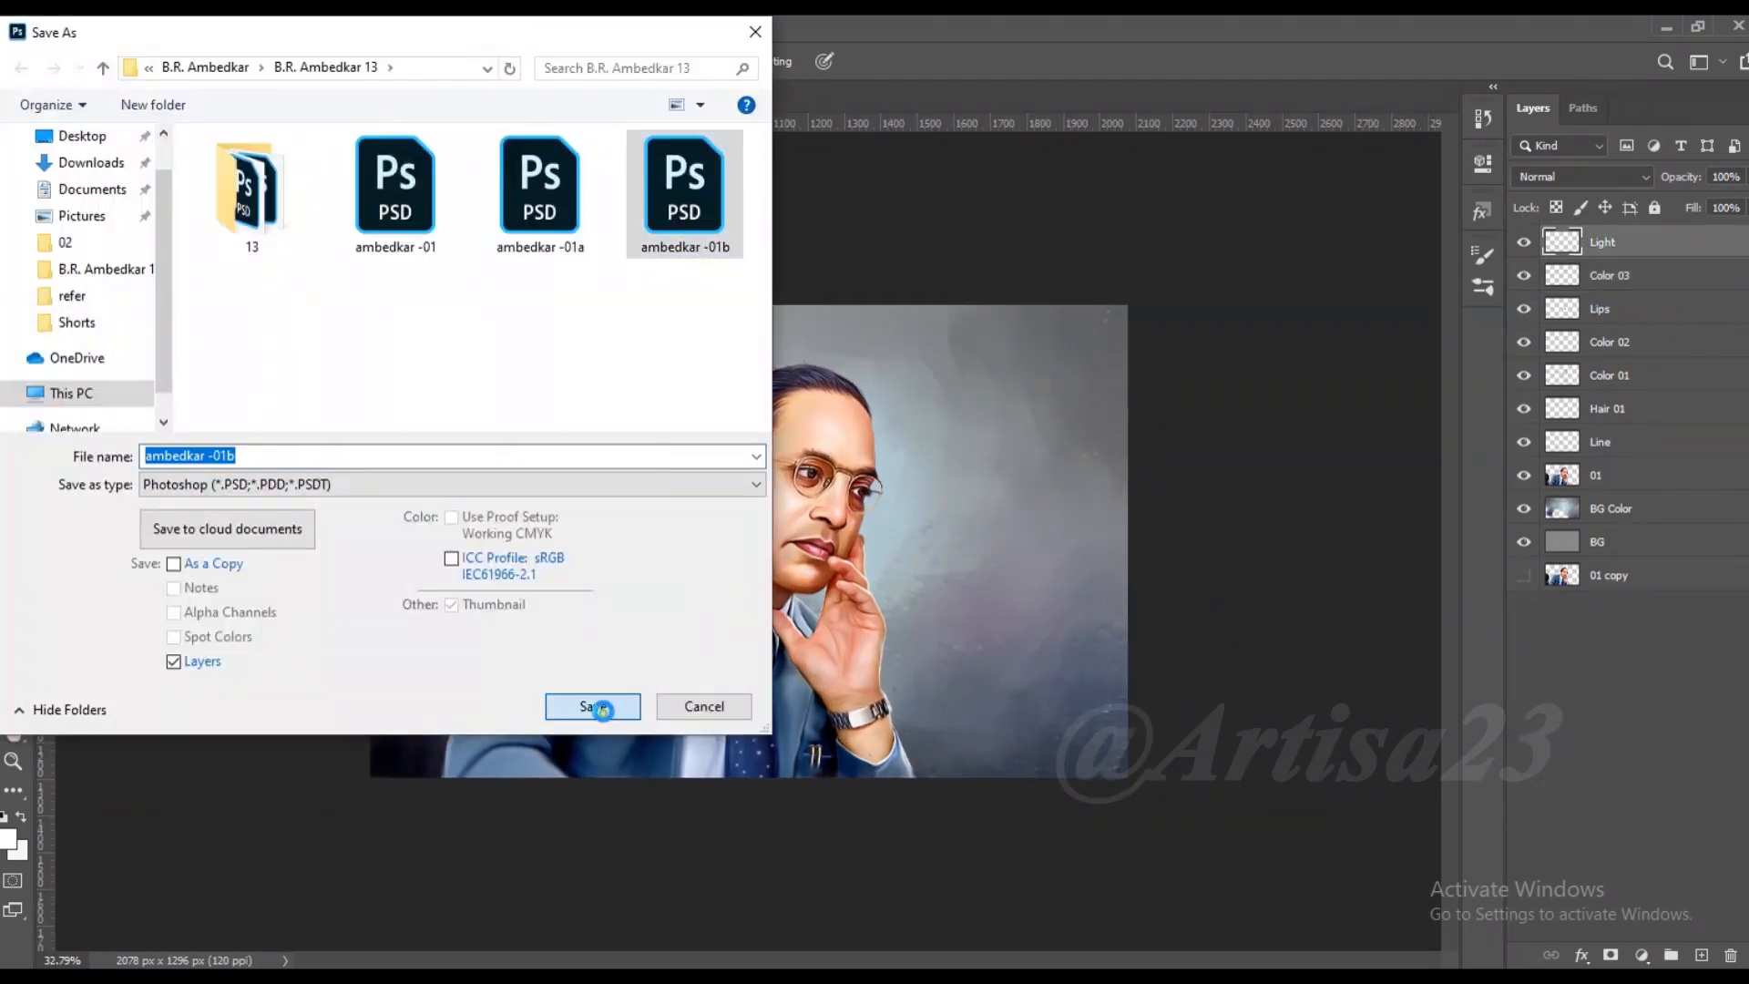
click(593, 707)
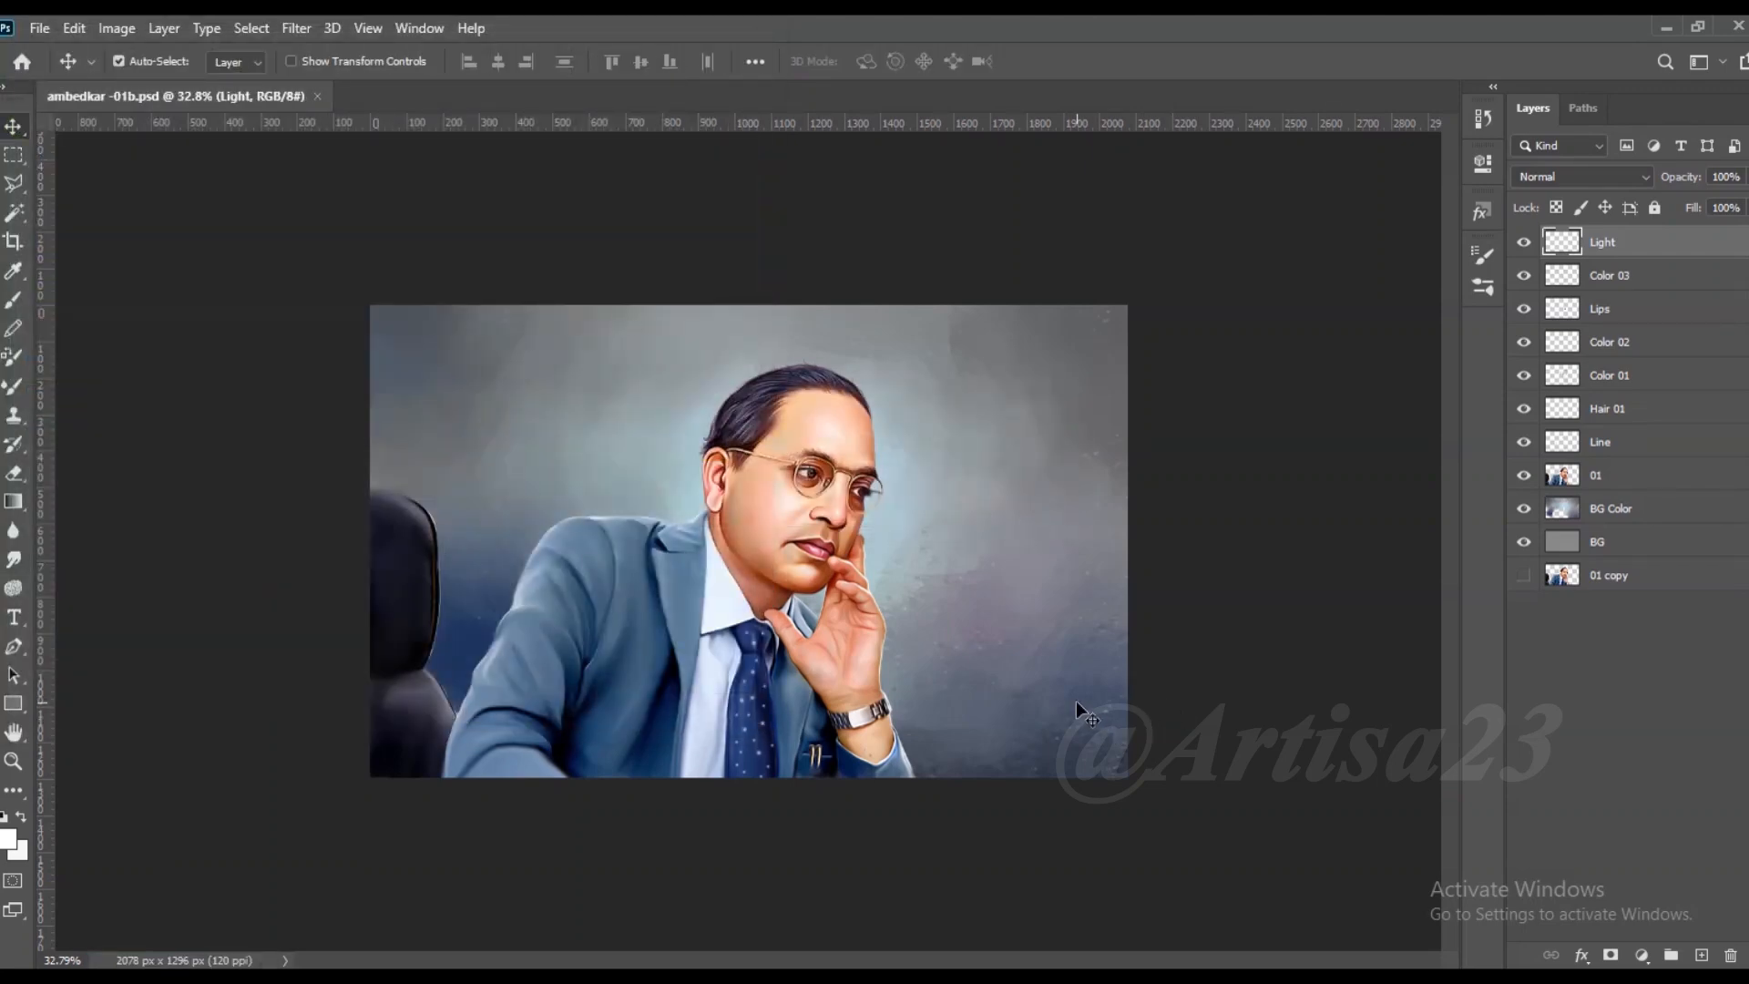
Step: Group all layers from Light down to BG and duplicate the group
shift+click(1639, 550)
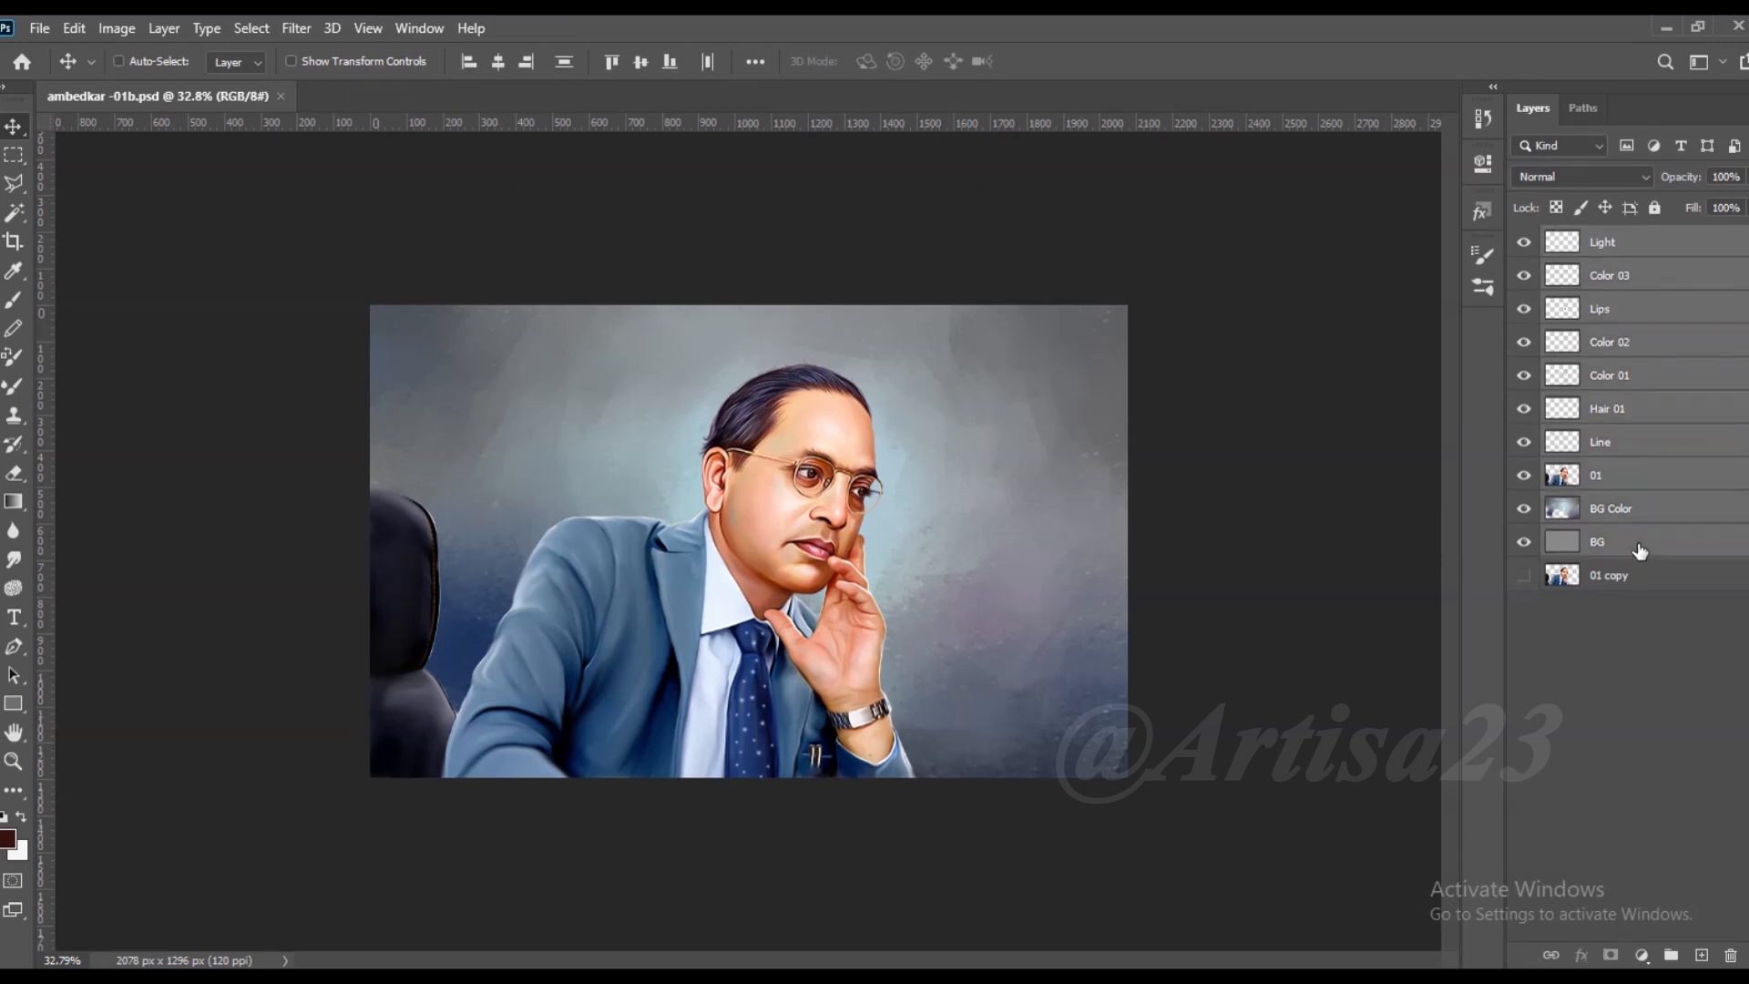
key(ctrl+g)
key(ctrl+j)
Step: Expand the upper group and merge its portrait layers, from Light down to 01, into one layer named 01
click(1548, 238)
click(1652, 285)
shift+click(1640, 503)
right_click(1640, 503)
click(1394, 694)
key(Return)
Step: Ungroup the upper group so that 01, BG Color and BG stand as separate layers
click(1655, 307)
click(1645, 271)
right_click(1636, 239)
click(1508, 205)
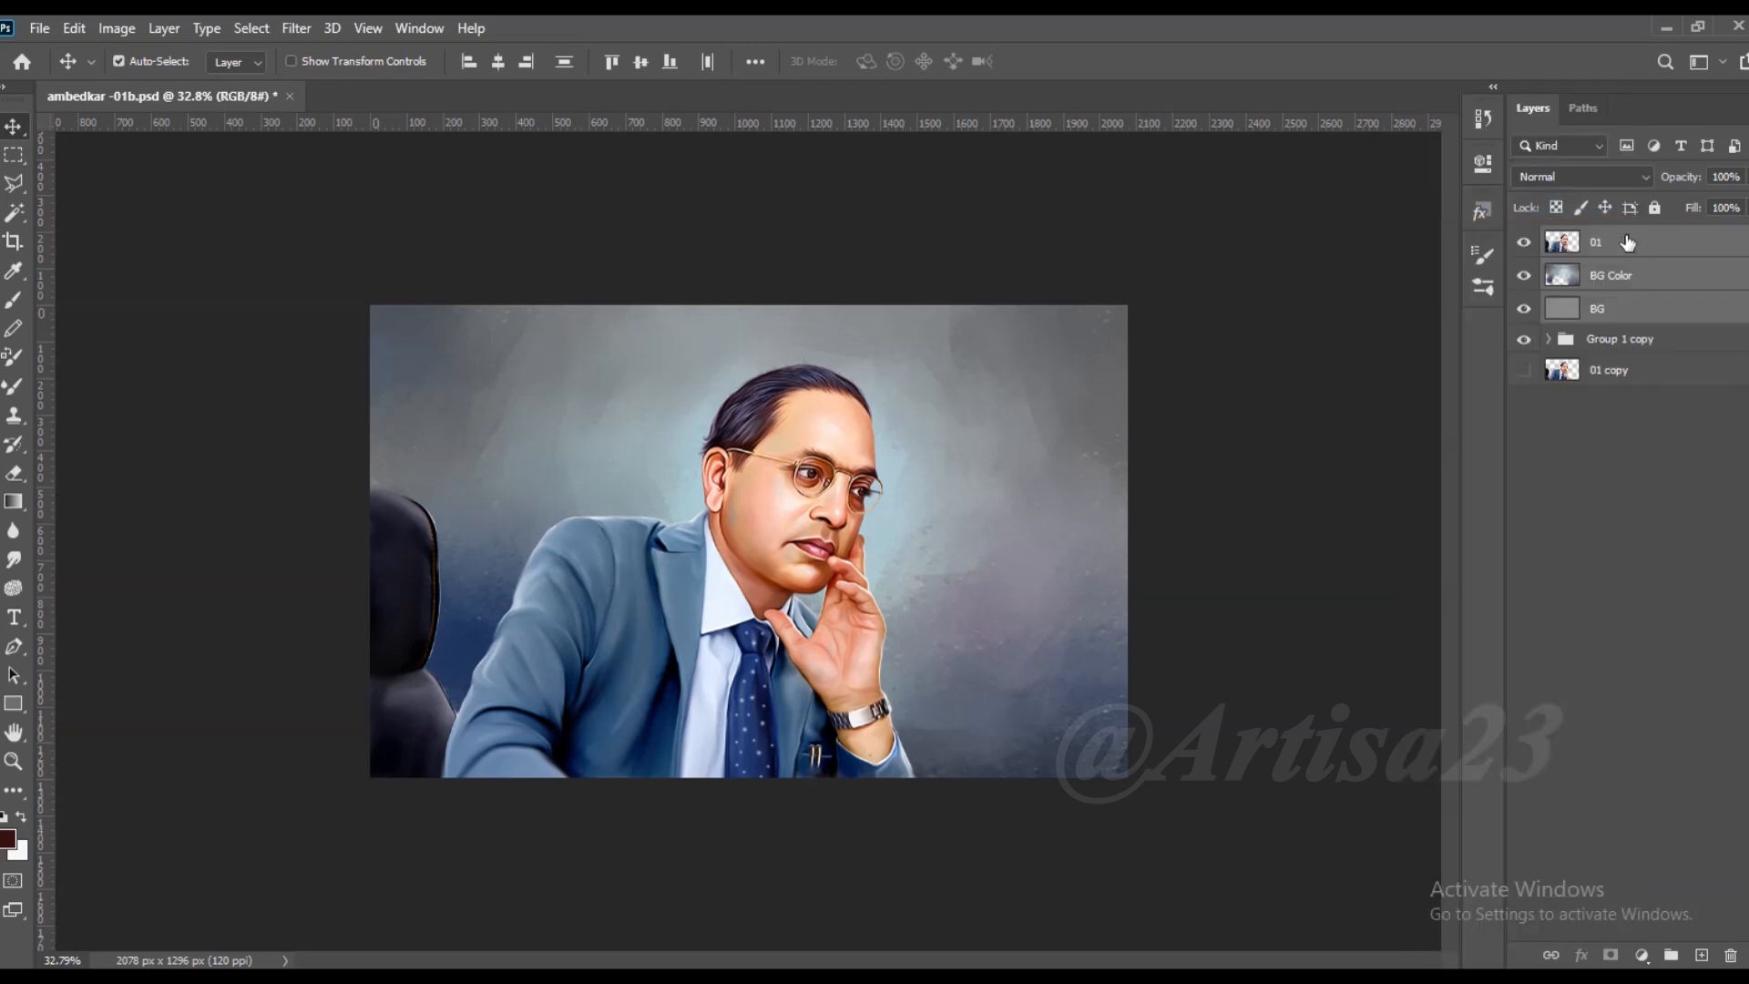
Step: Add a Levels adjustment above the merged 01 layer with input black at 24 and input white at 246
click(1628, 242)
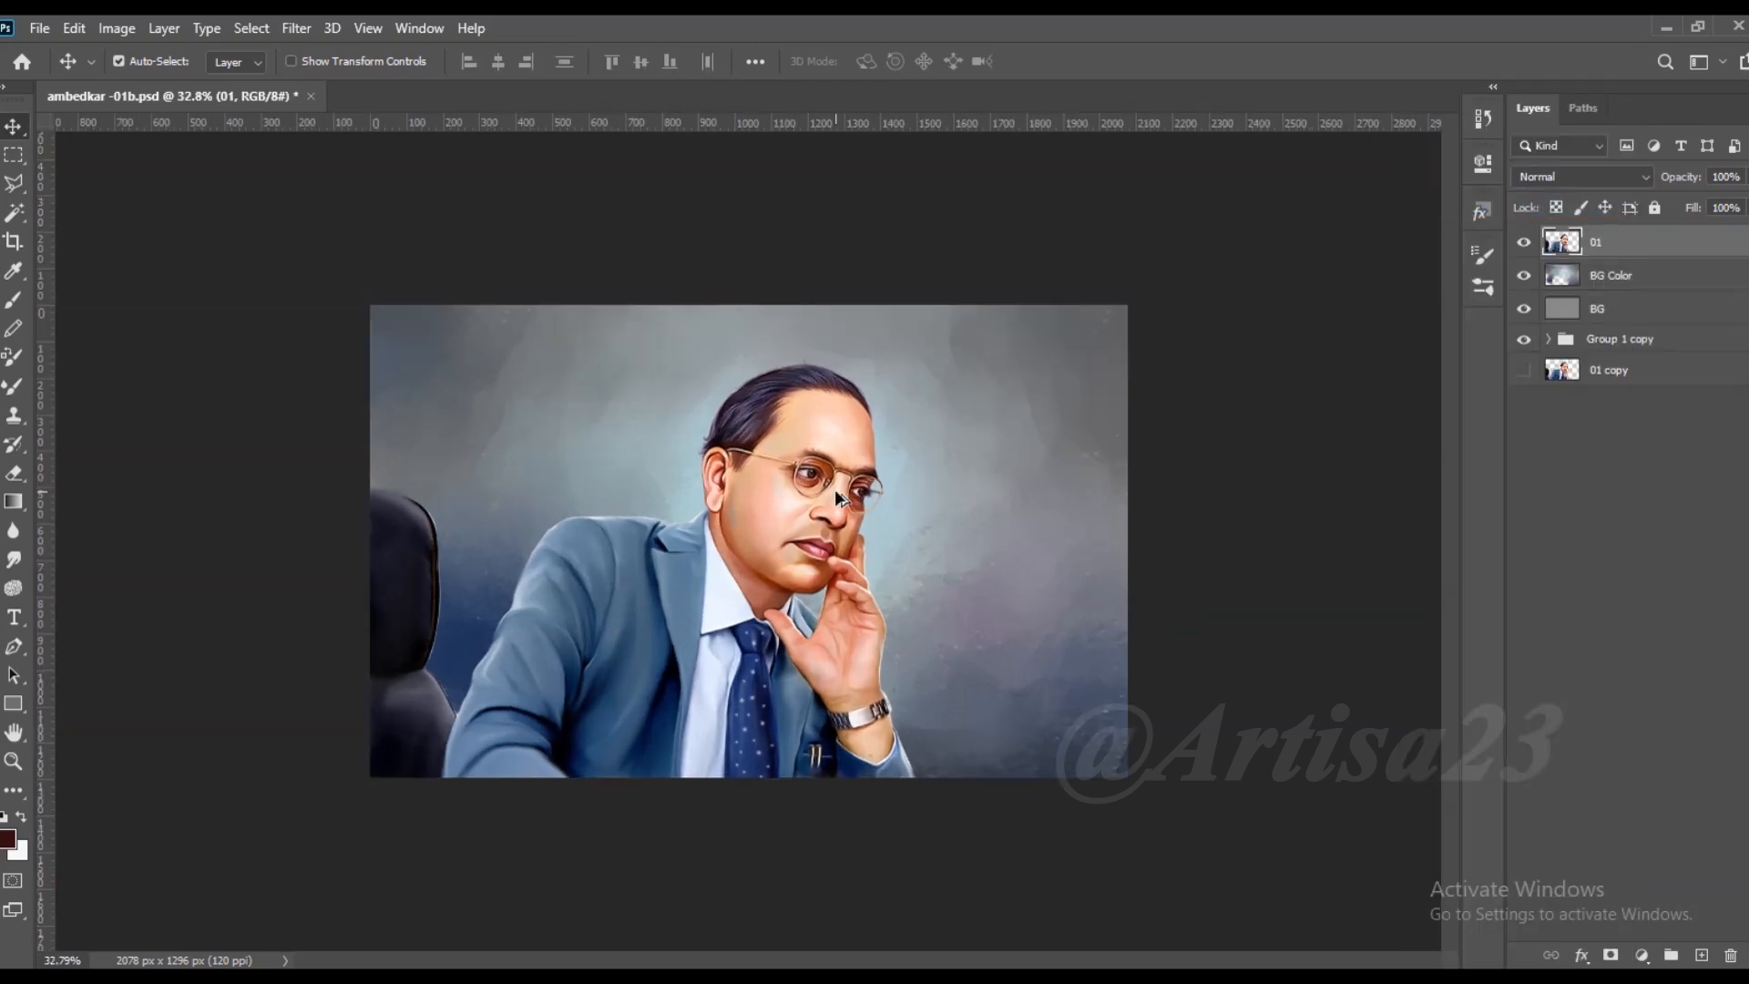
scroll(952, 473, up, 1)
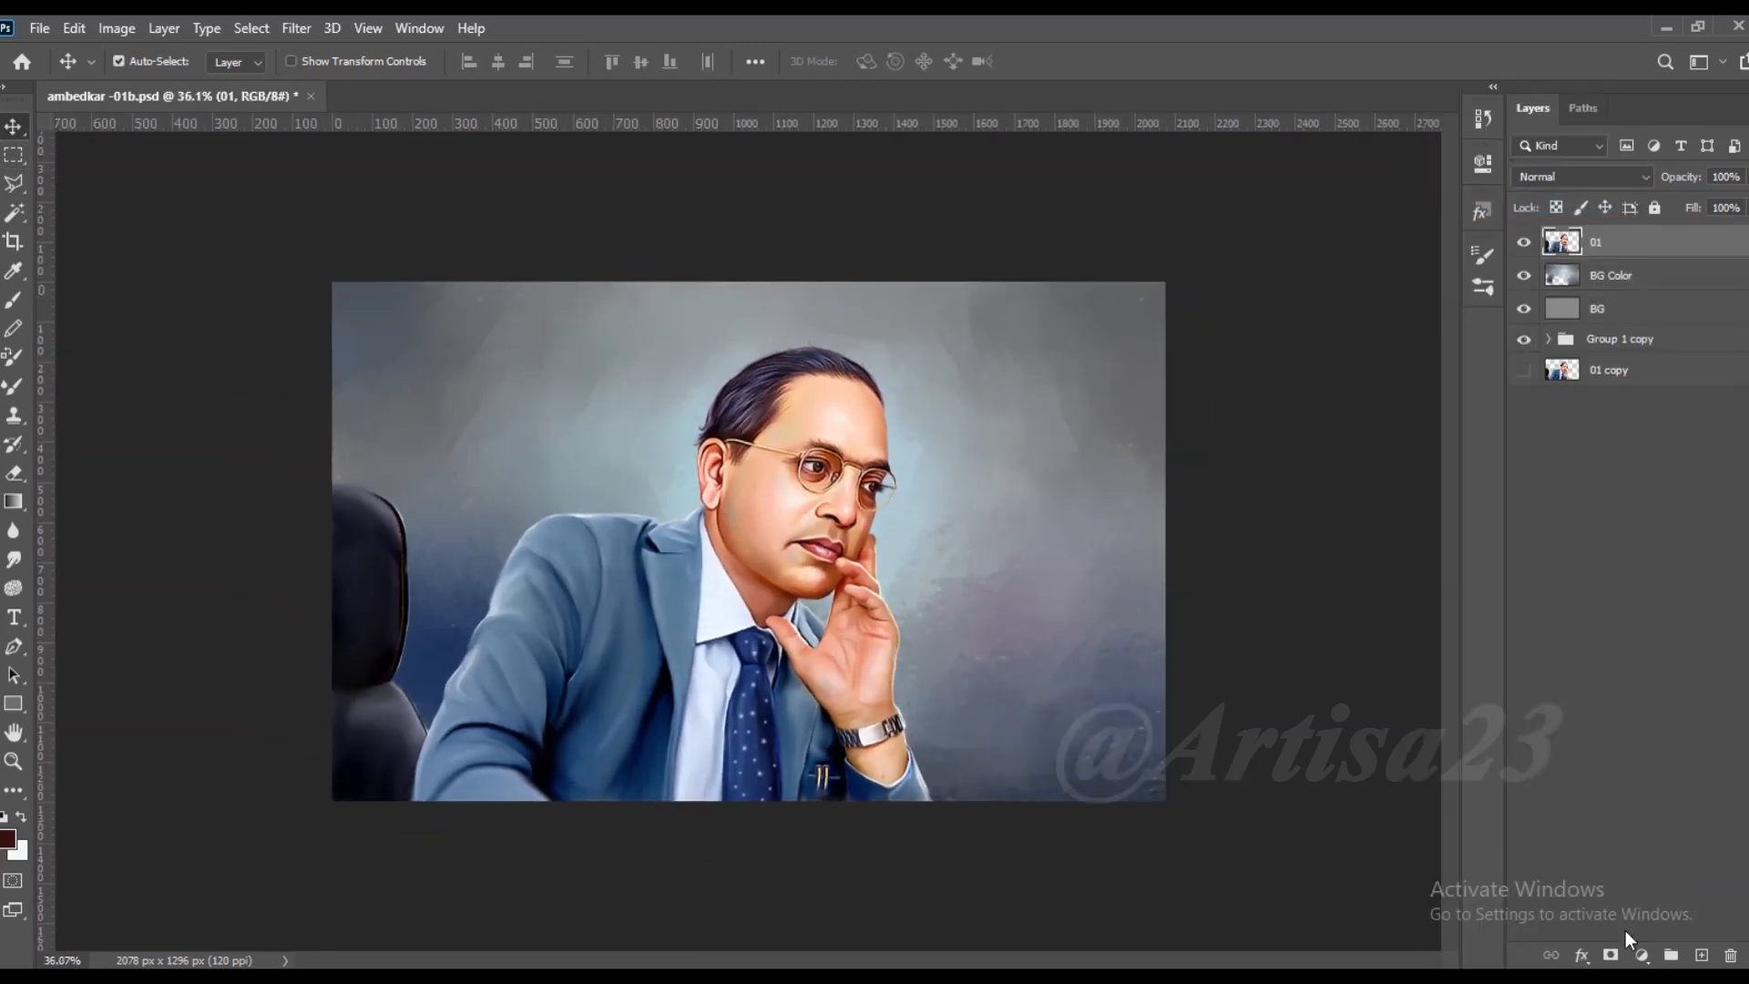
click(1642, 955)
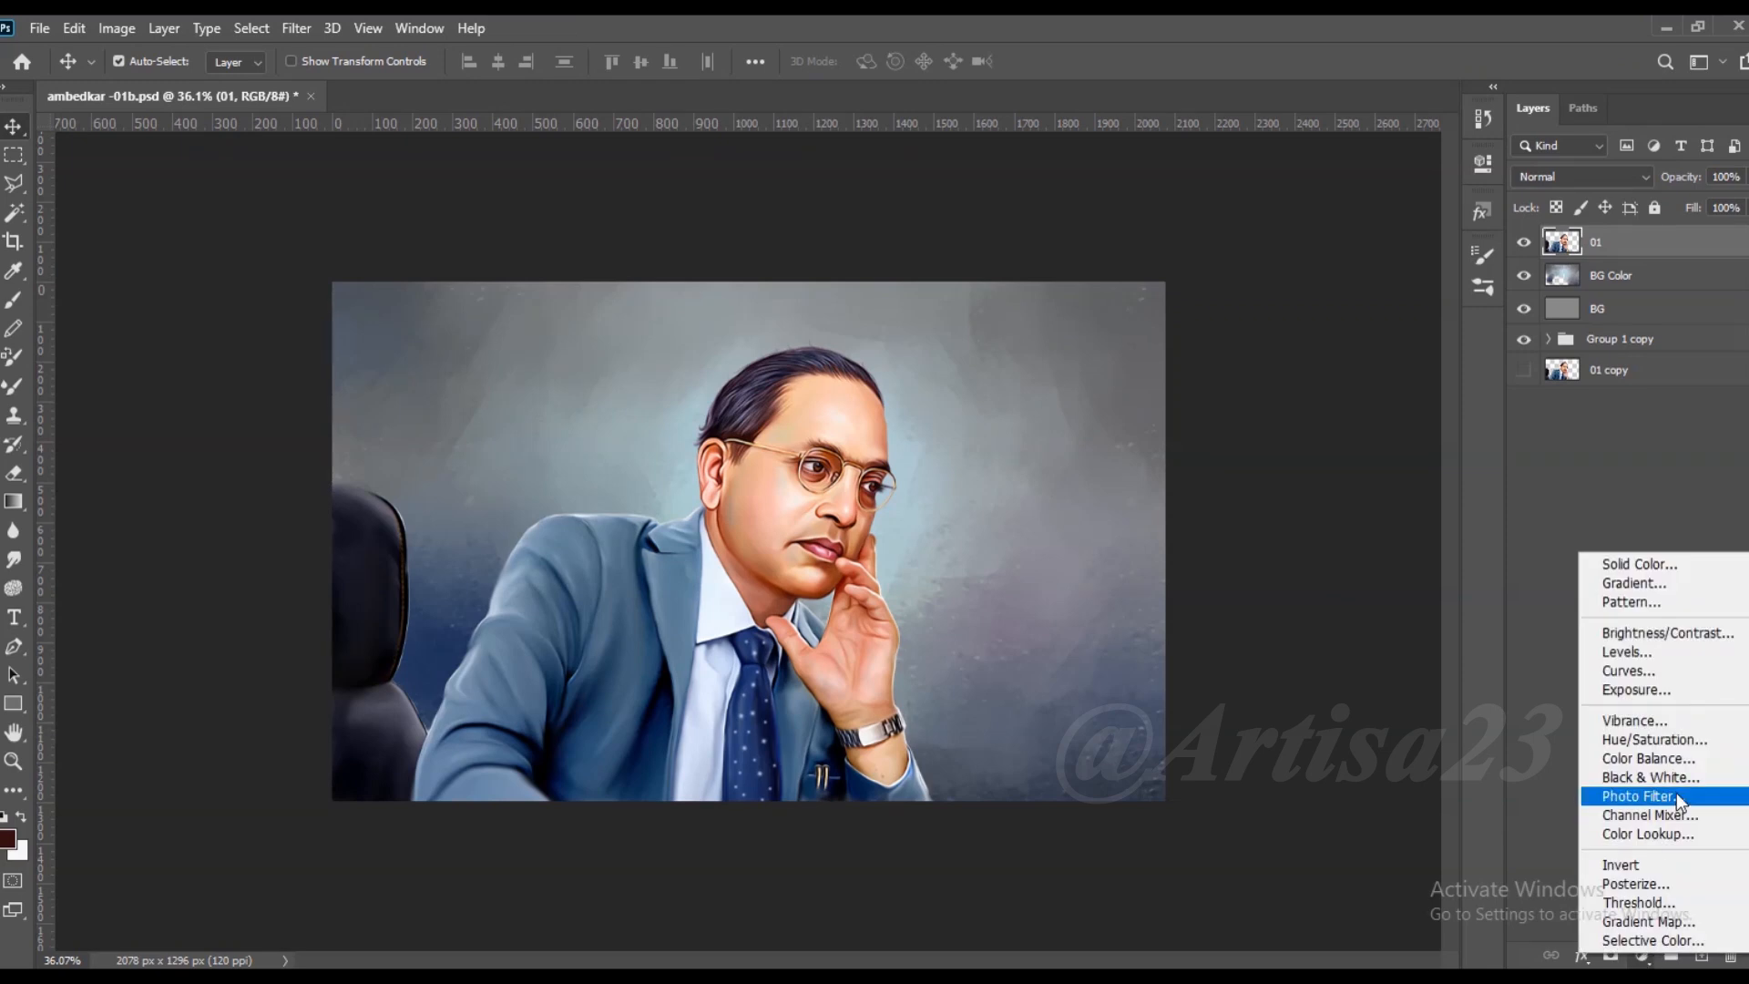
click(1676, 652)
drag(1201, 388, 1223, 388)
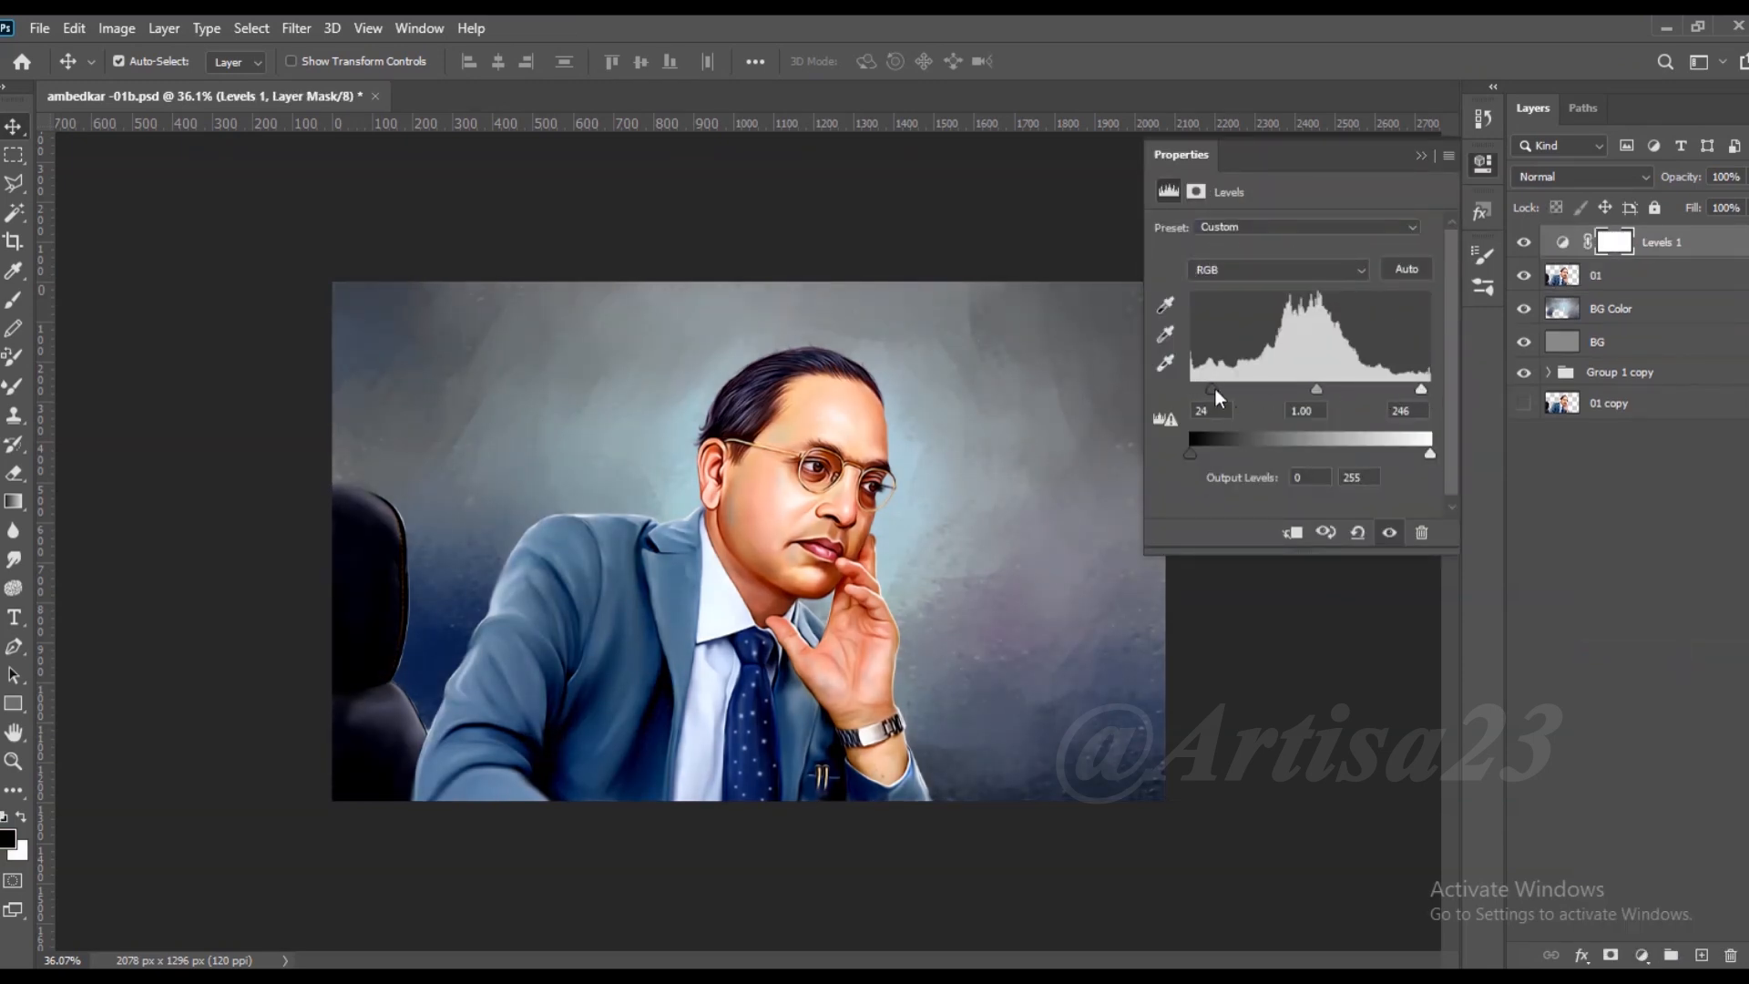
click(1420, 157)
Step: Add a Color Balance adjustment directly above layer 01 with midtones at +18 toward red and +3 toward blue
click(1628, 279)
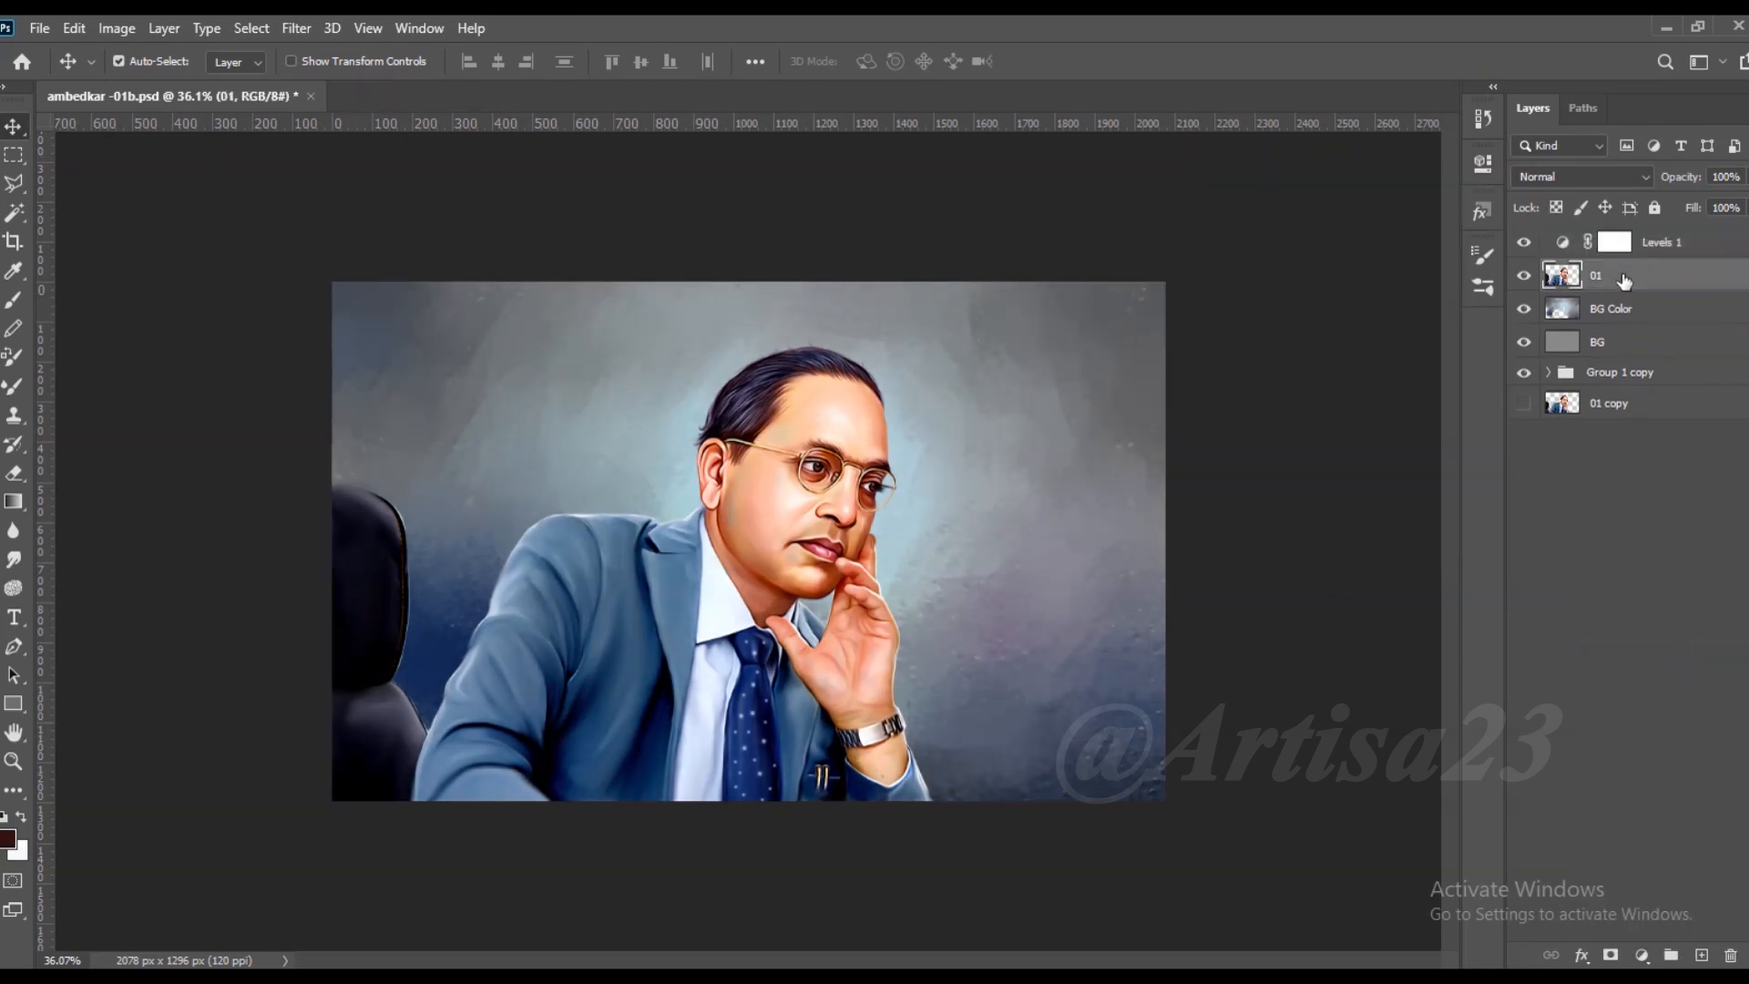
click(1641, 955)
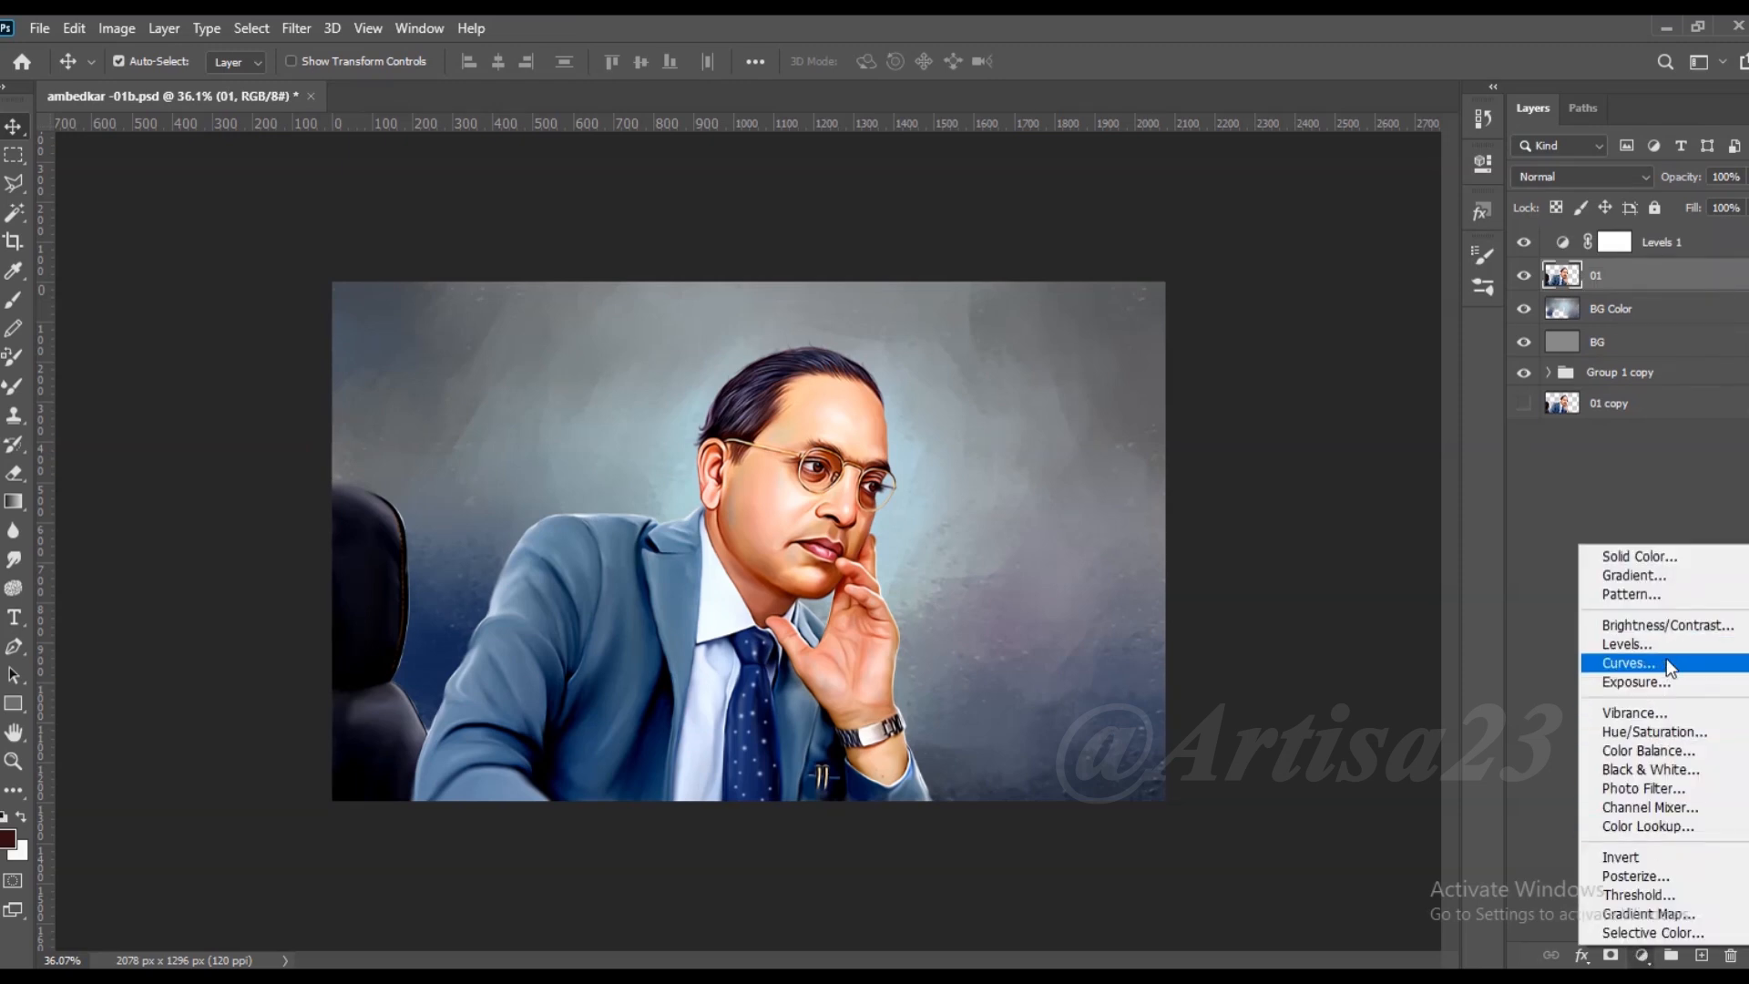
click(1672, 752)
drag(1265, 278, 1282, 276)
drag(1264, 351, 1261, 350)
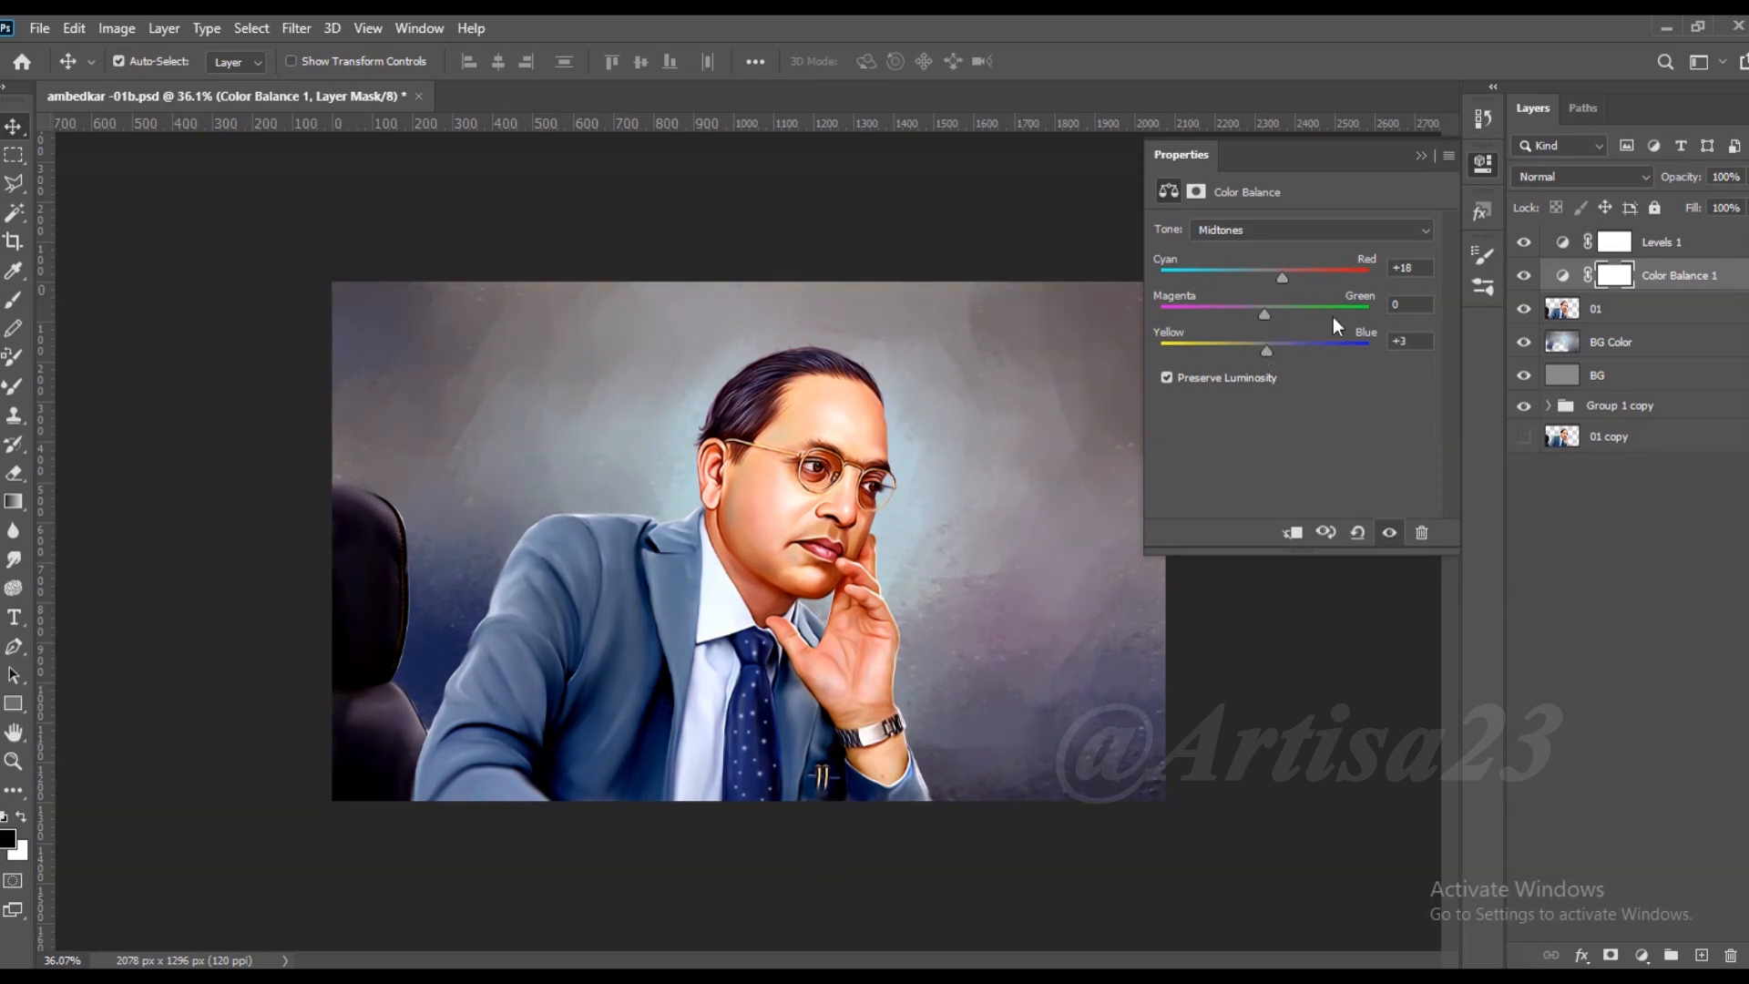
Step: Select layer 01 and add a layer mask to it
click(1421, 156)
scroll(949, 481, up, 1)
click(1613, 309)
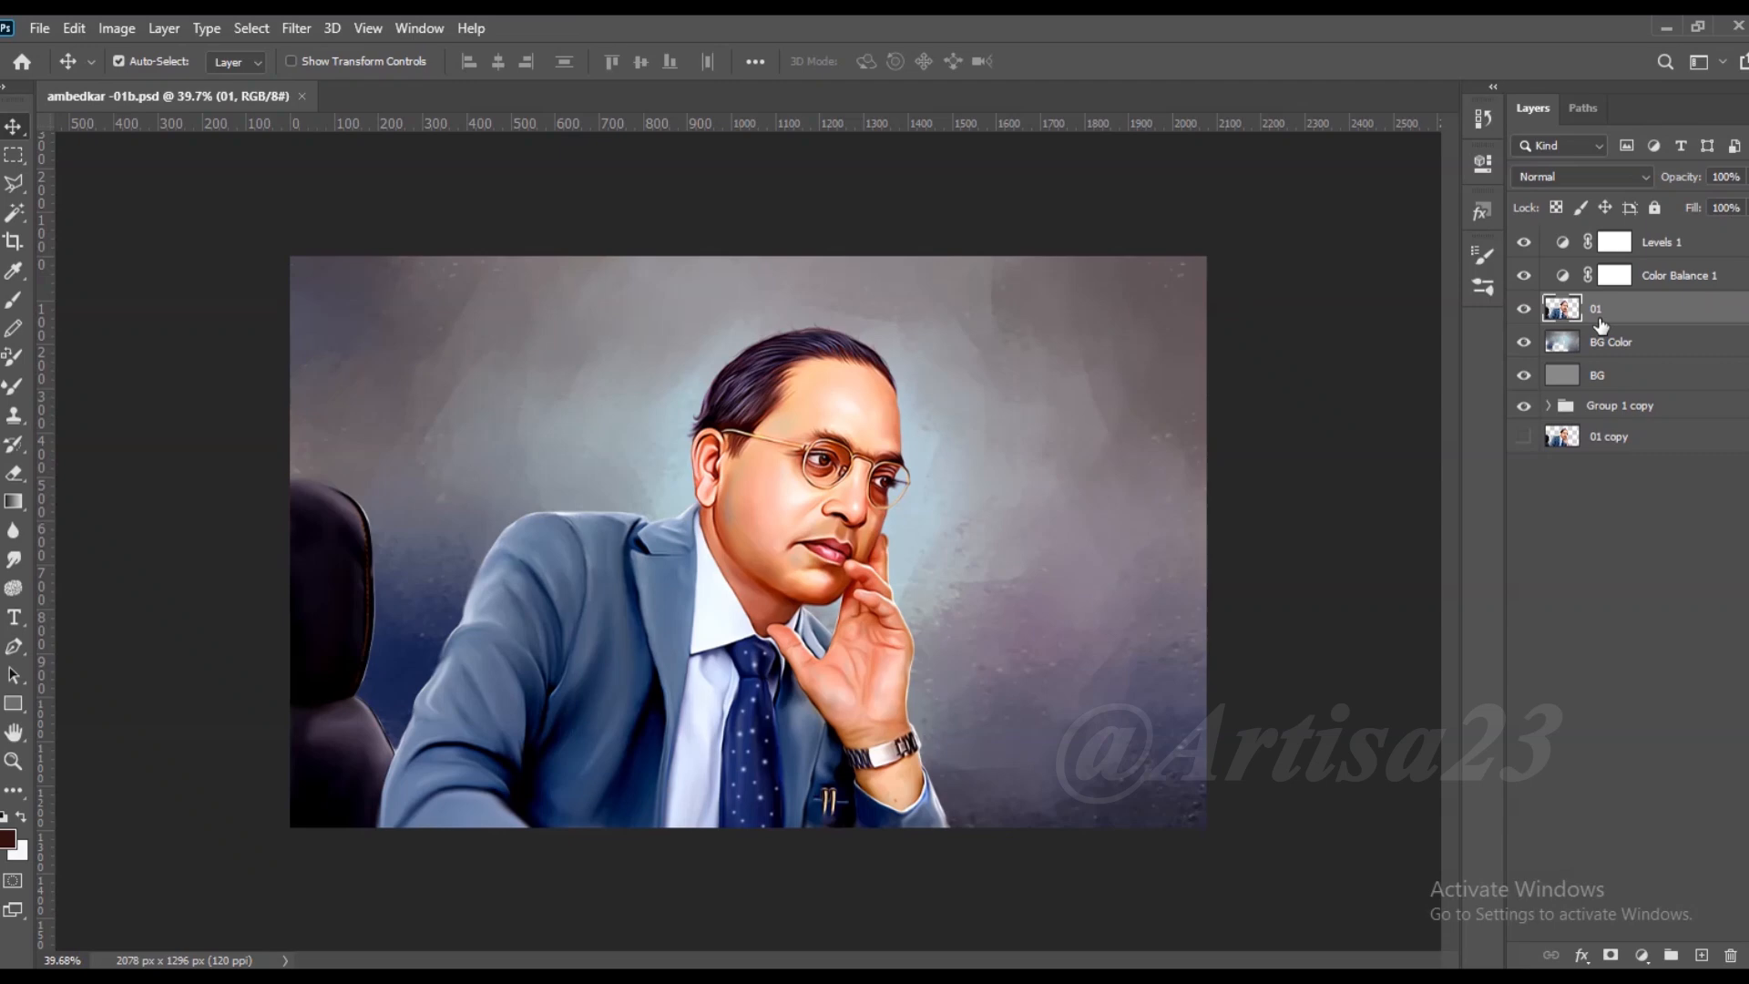
scroll(750, 555, down, 1)
click(1610, 955)
Step: Paint black on layer 01's mask with an enlarged soft brush at 52% opacity, blending the hair and figure edges into the background
key(b)
key(bracketright)
key(bracketright)
key(bracketright)
key(bracketright)
key(bracketright)
key(bracketright)
key(bracketright)
key(bracketright)
key(bracketright)
key(bracketright)
key(bracketright)
key(bracketright)
key(bracketright)
key(bracketright)
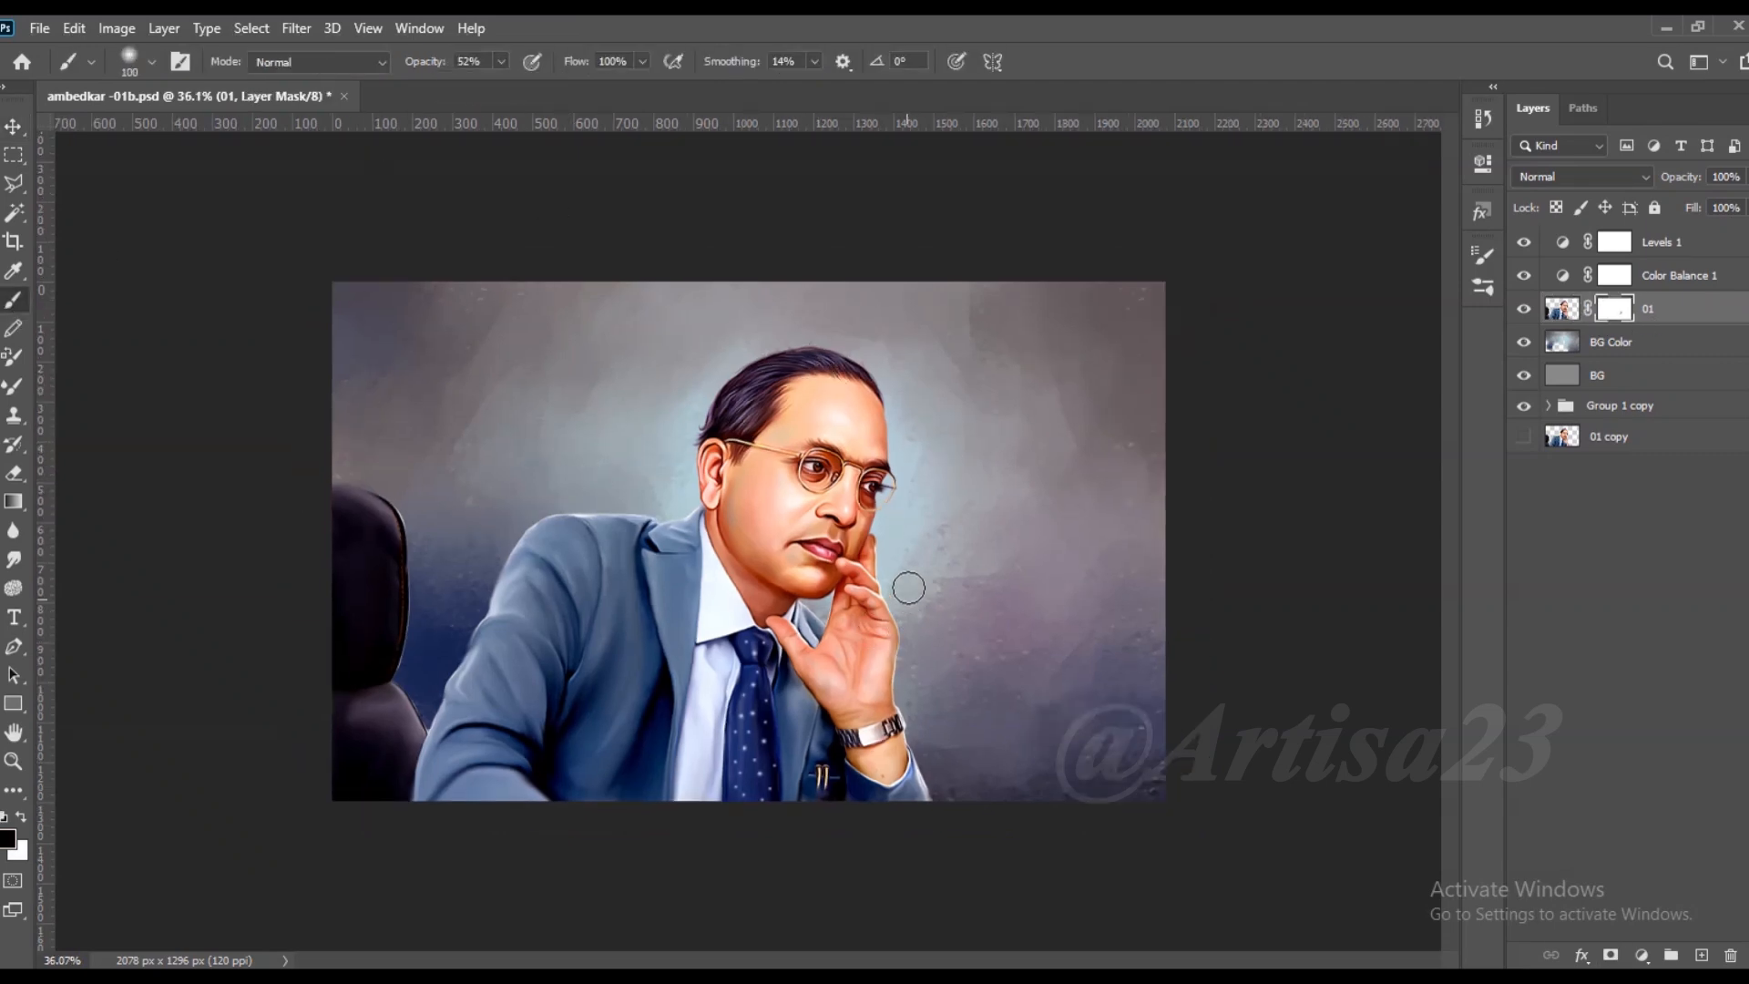
scroll(707, 377, up, 4)
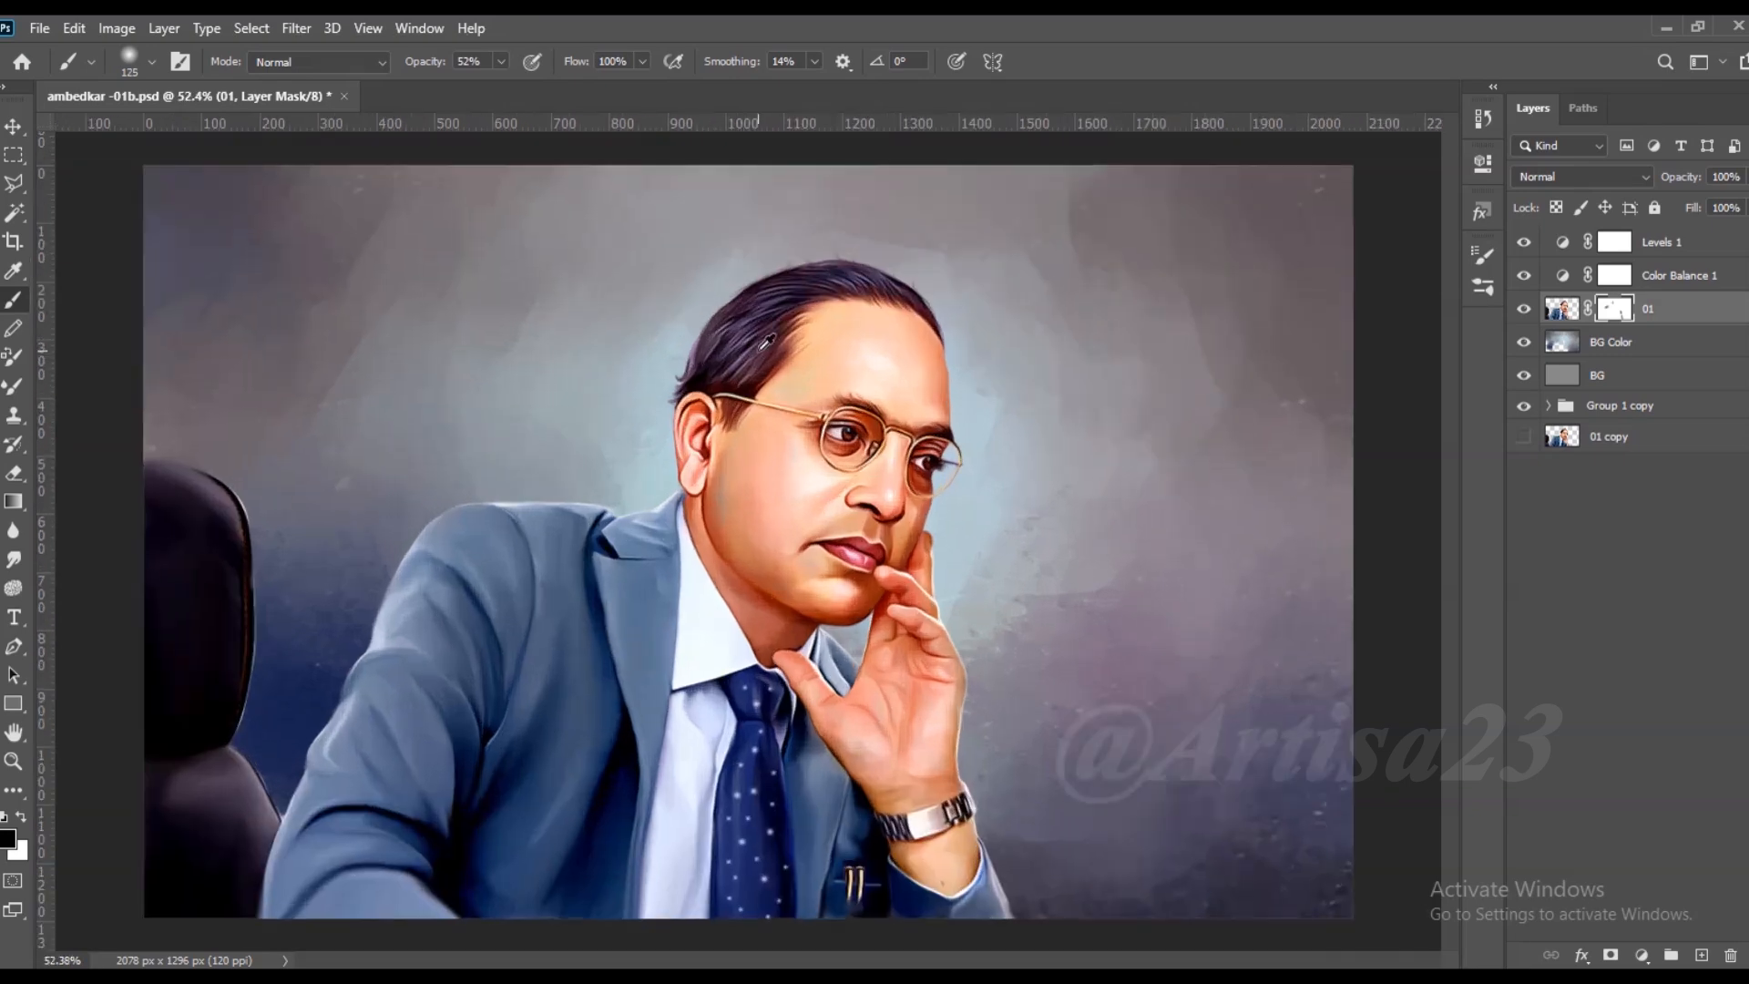
drag(708, 295, 659, 409)
scroll(894, 395, down, 5)
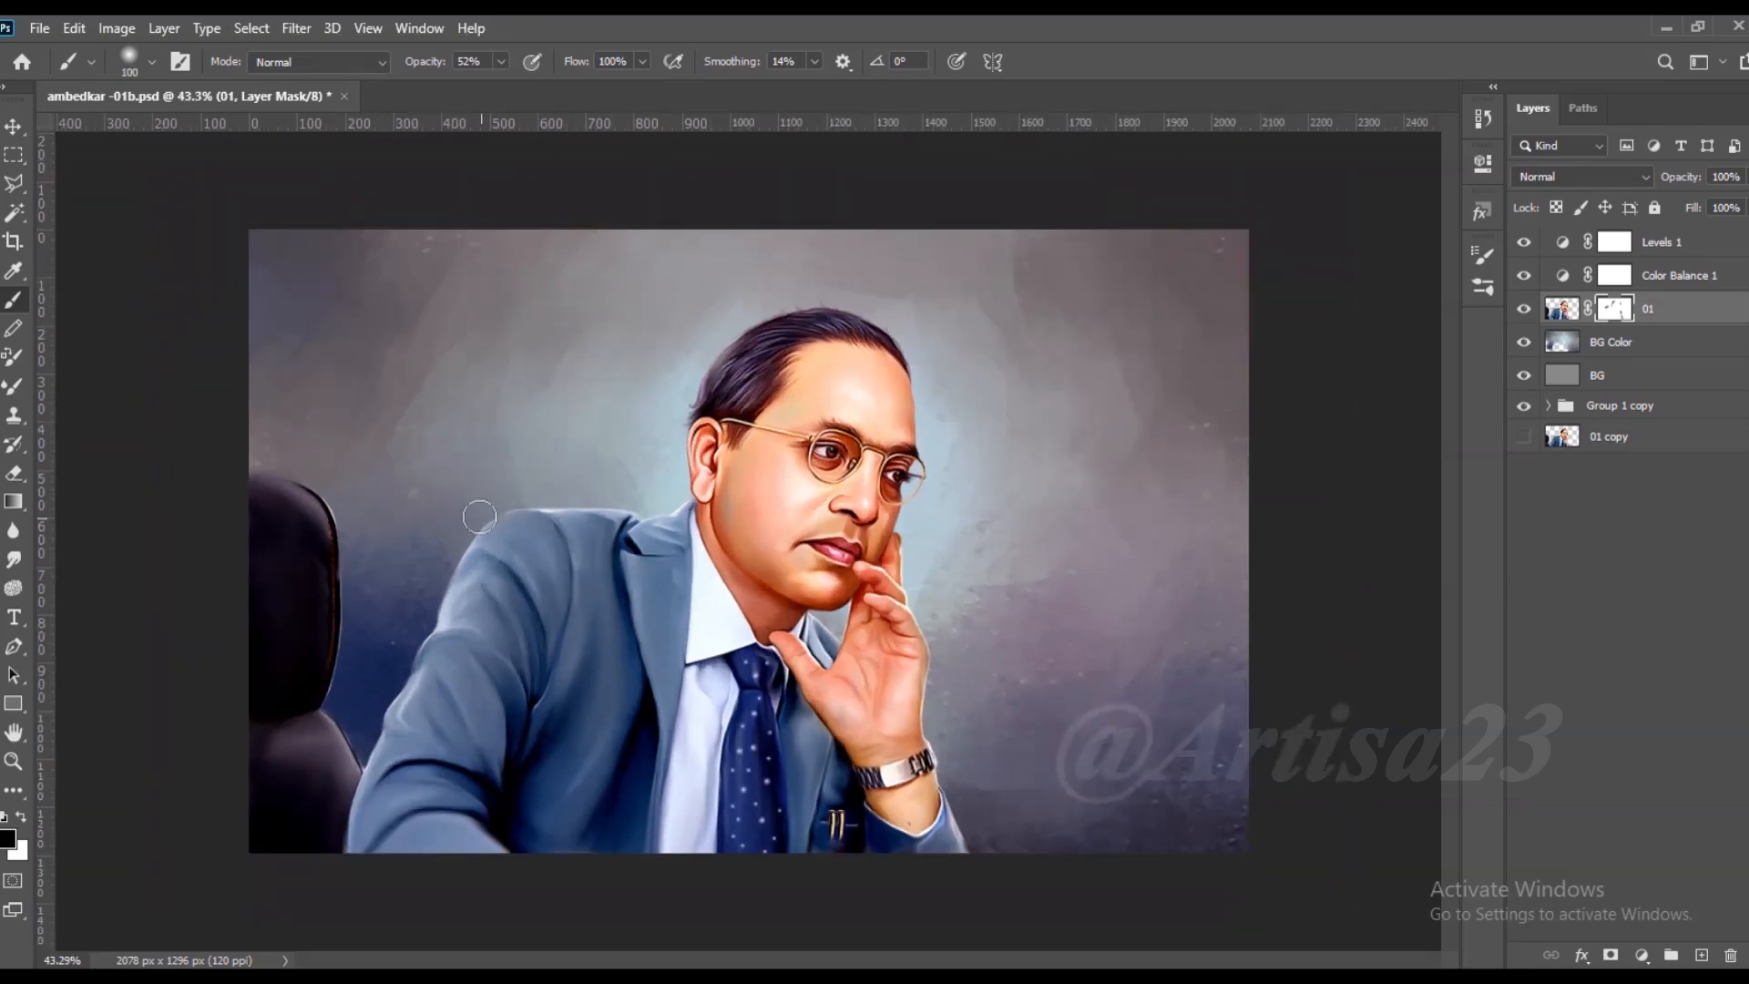
Step: Hide the Levels 1 and Color Balance 1 adjustments, target layer 01's image instead of its mask, and save the document
drag(1523, 244, 1524, 276)
click(1564, 316)
key(ctrl+s)
Step: Apply the Topaz Adjust filter to layer 01 with the Brilliant Cold preset and a saturation boost of 1.00
scroll(943, 492, up, 1)
click(298, 29)
mouse_move(390, 506)
click(629, 501)
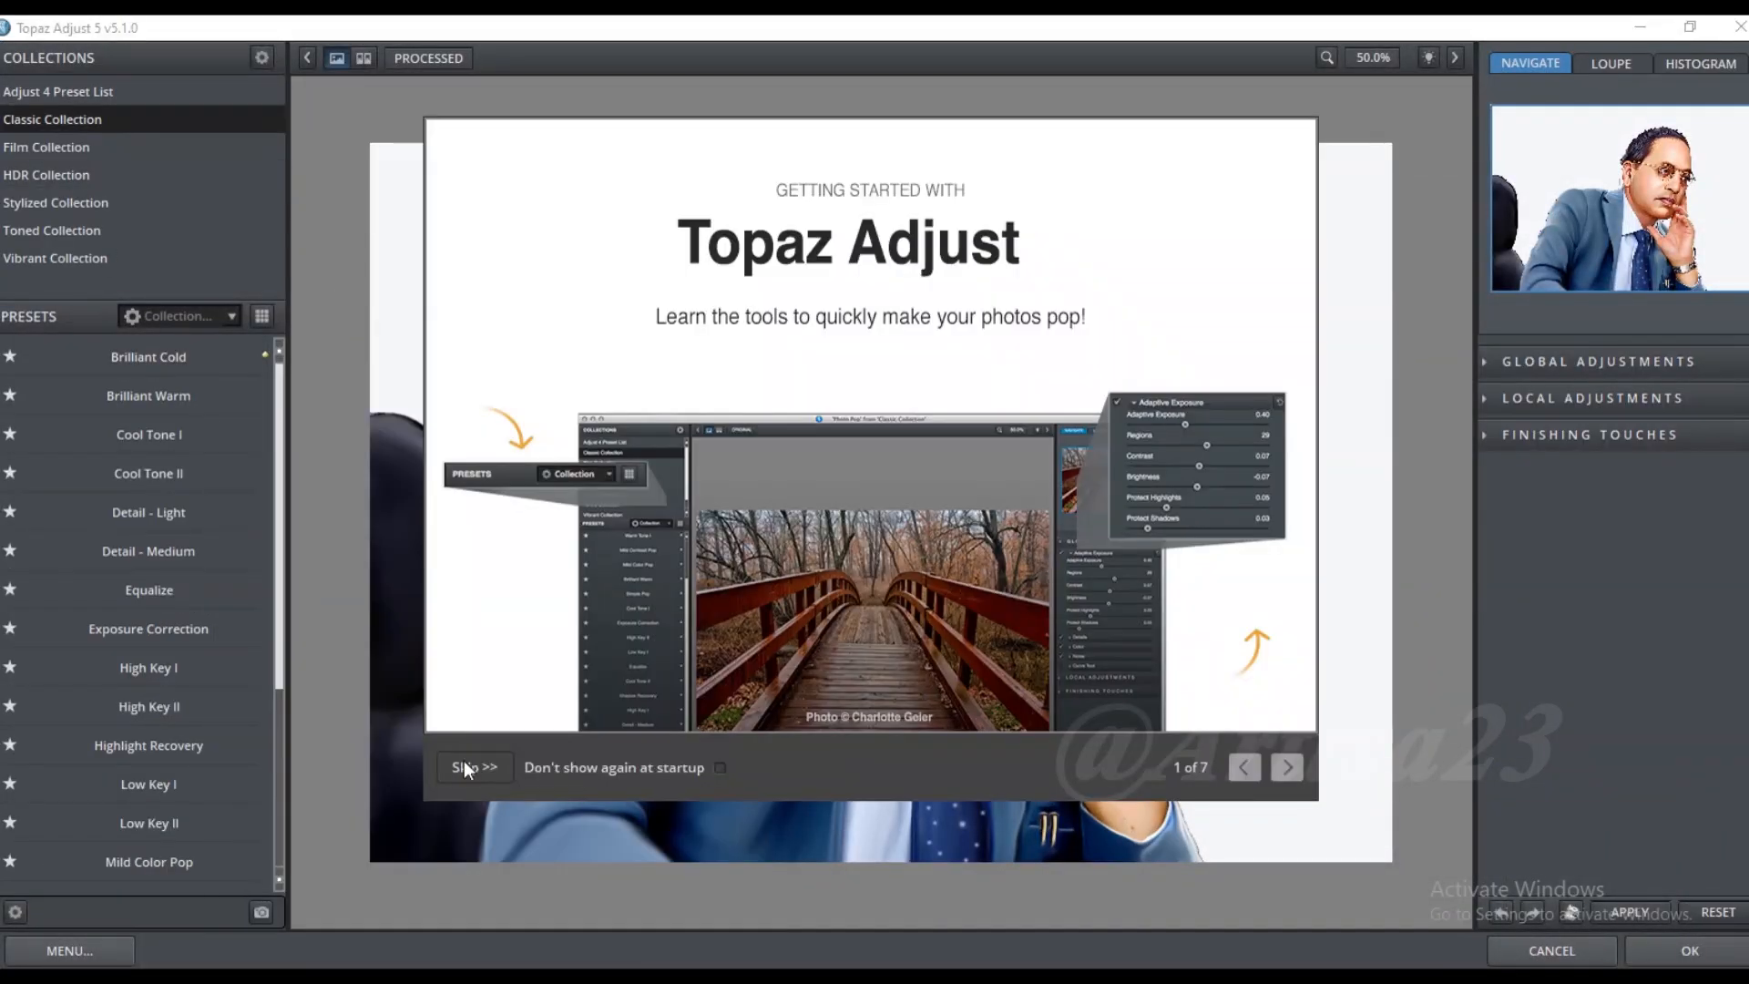
click(465, 763)
click(166, 359)
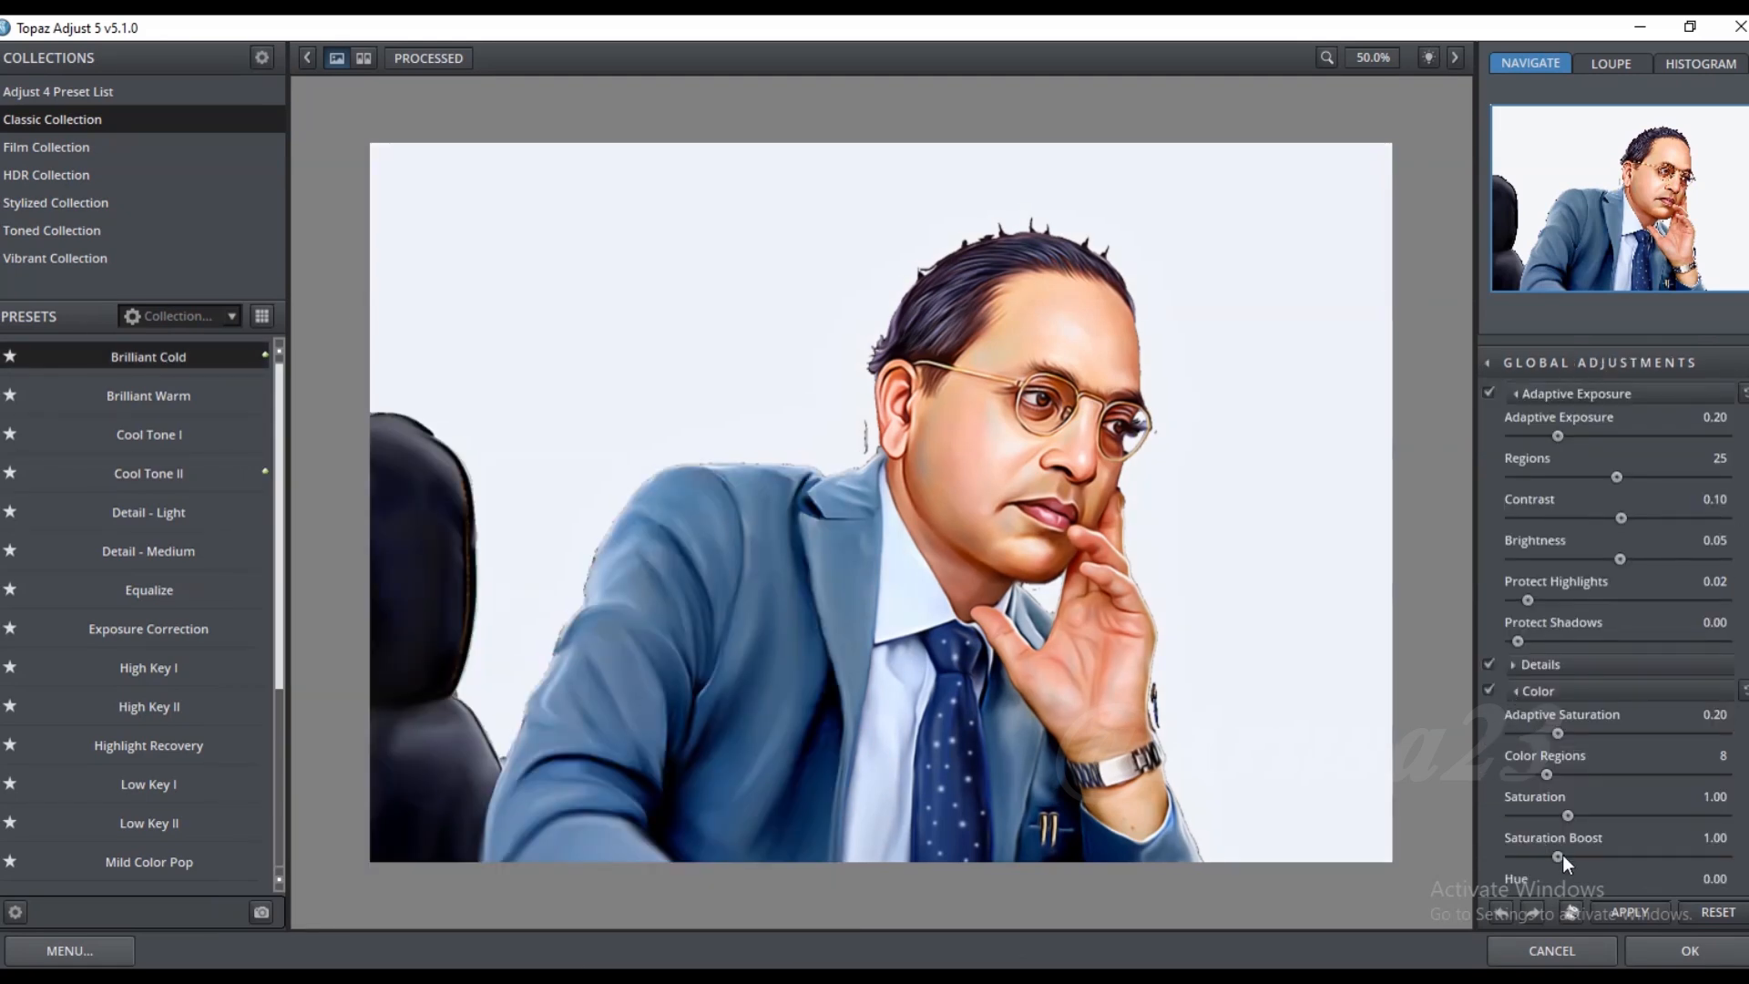
drag(1569, 856, 1569, 857)
click(1714, 949)
Step: Apply the Topaz Adjust filter with the Brilliant Cold preset to the BG Color layer
click(1611, 352)
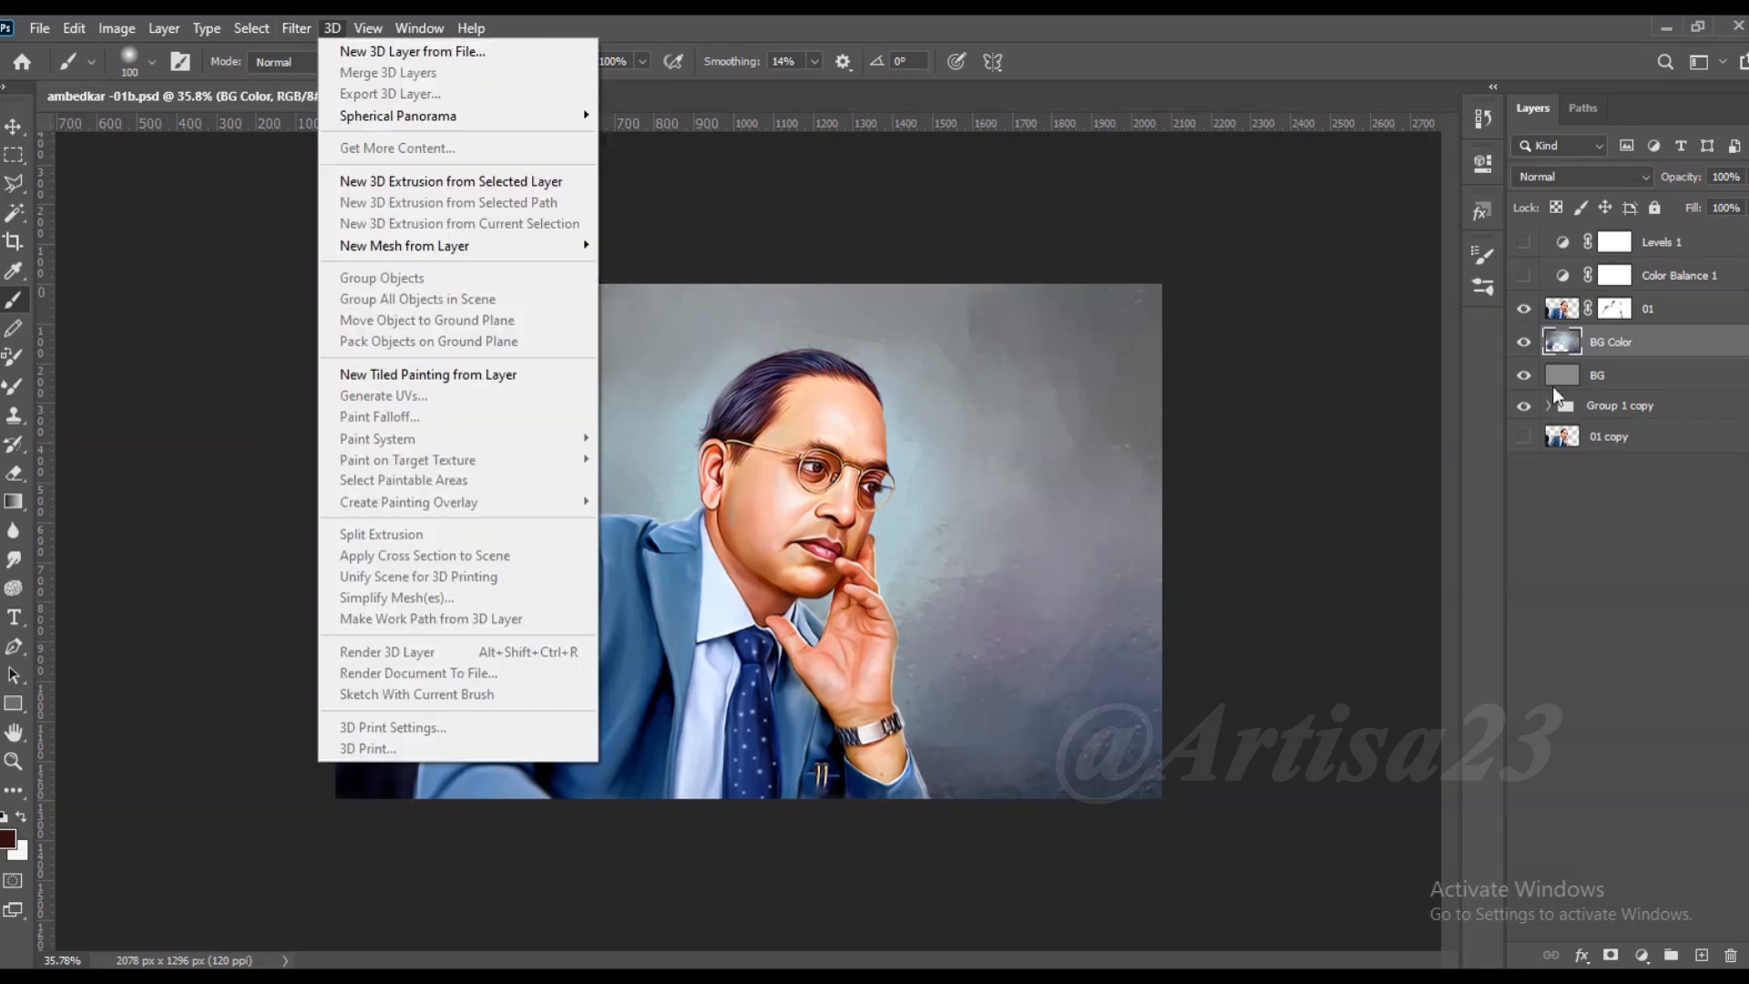
click(296, 29)
mouse_move(364, 468)
click(601, 467)
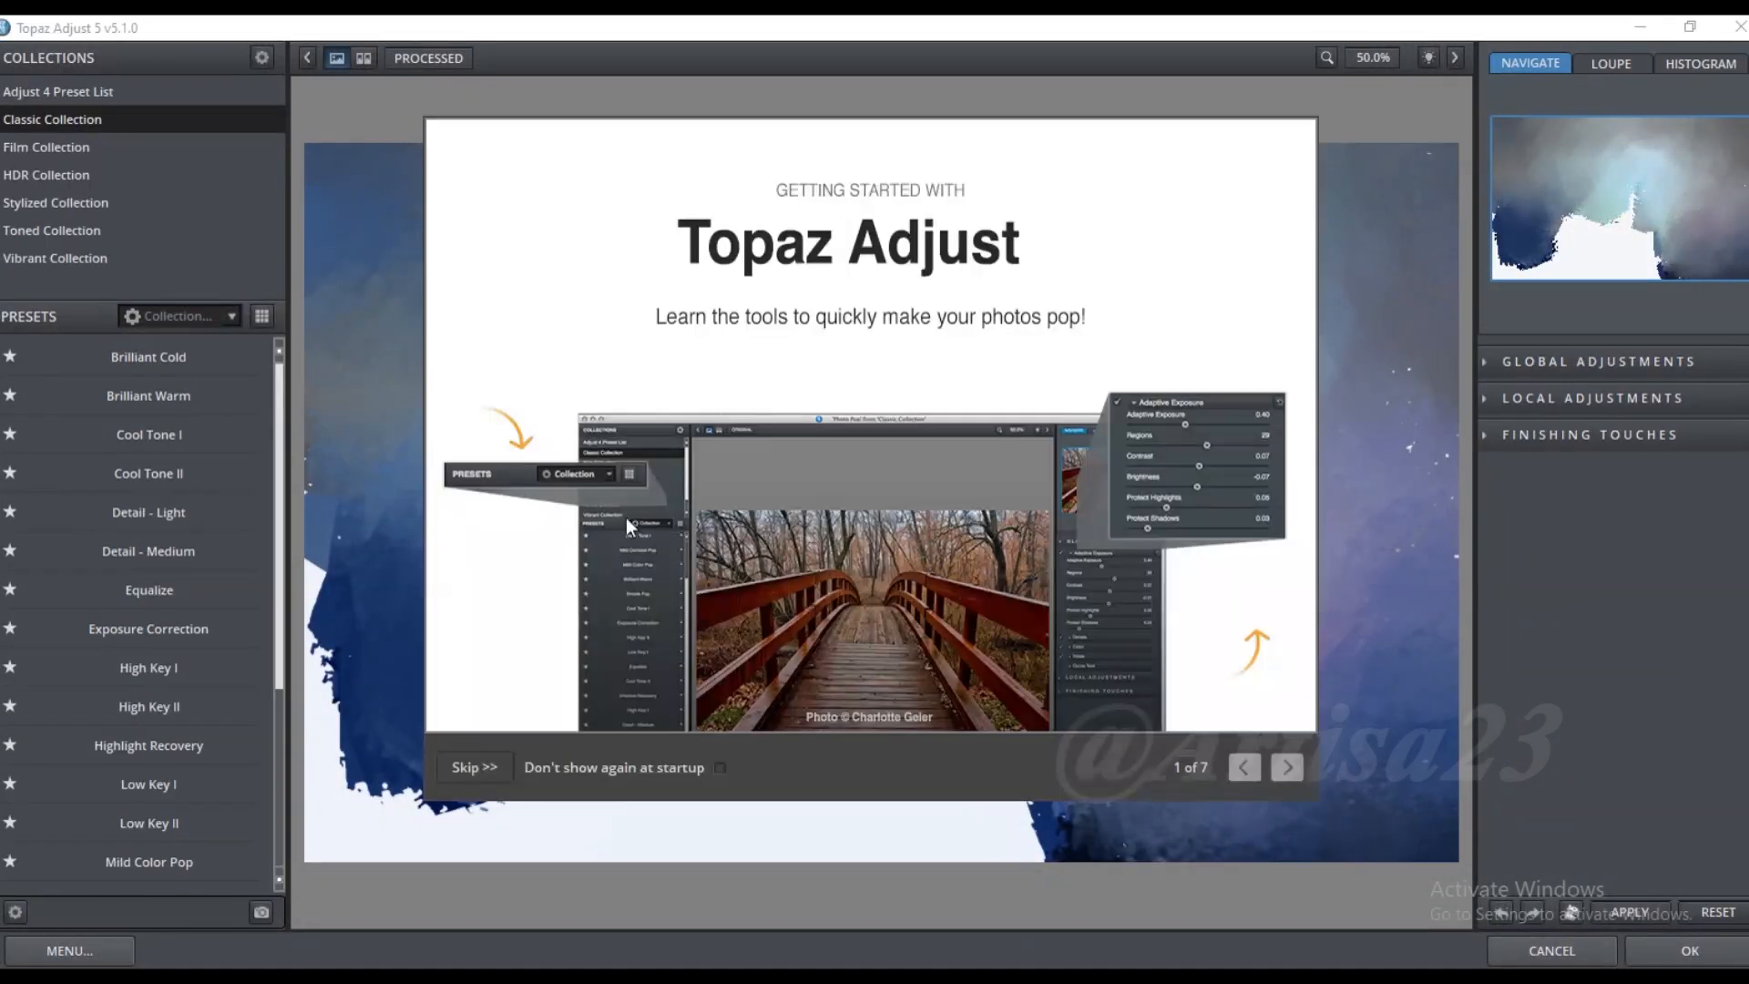
click(476, 772)
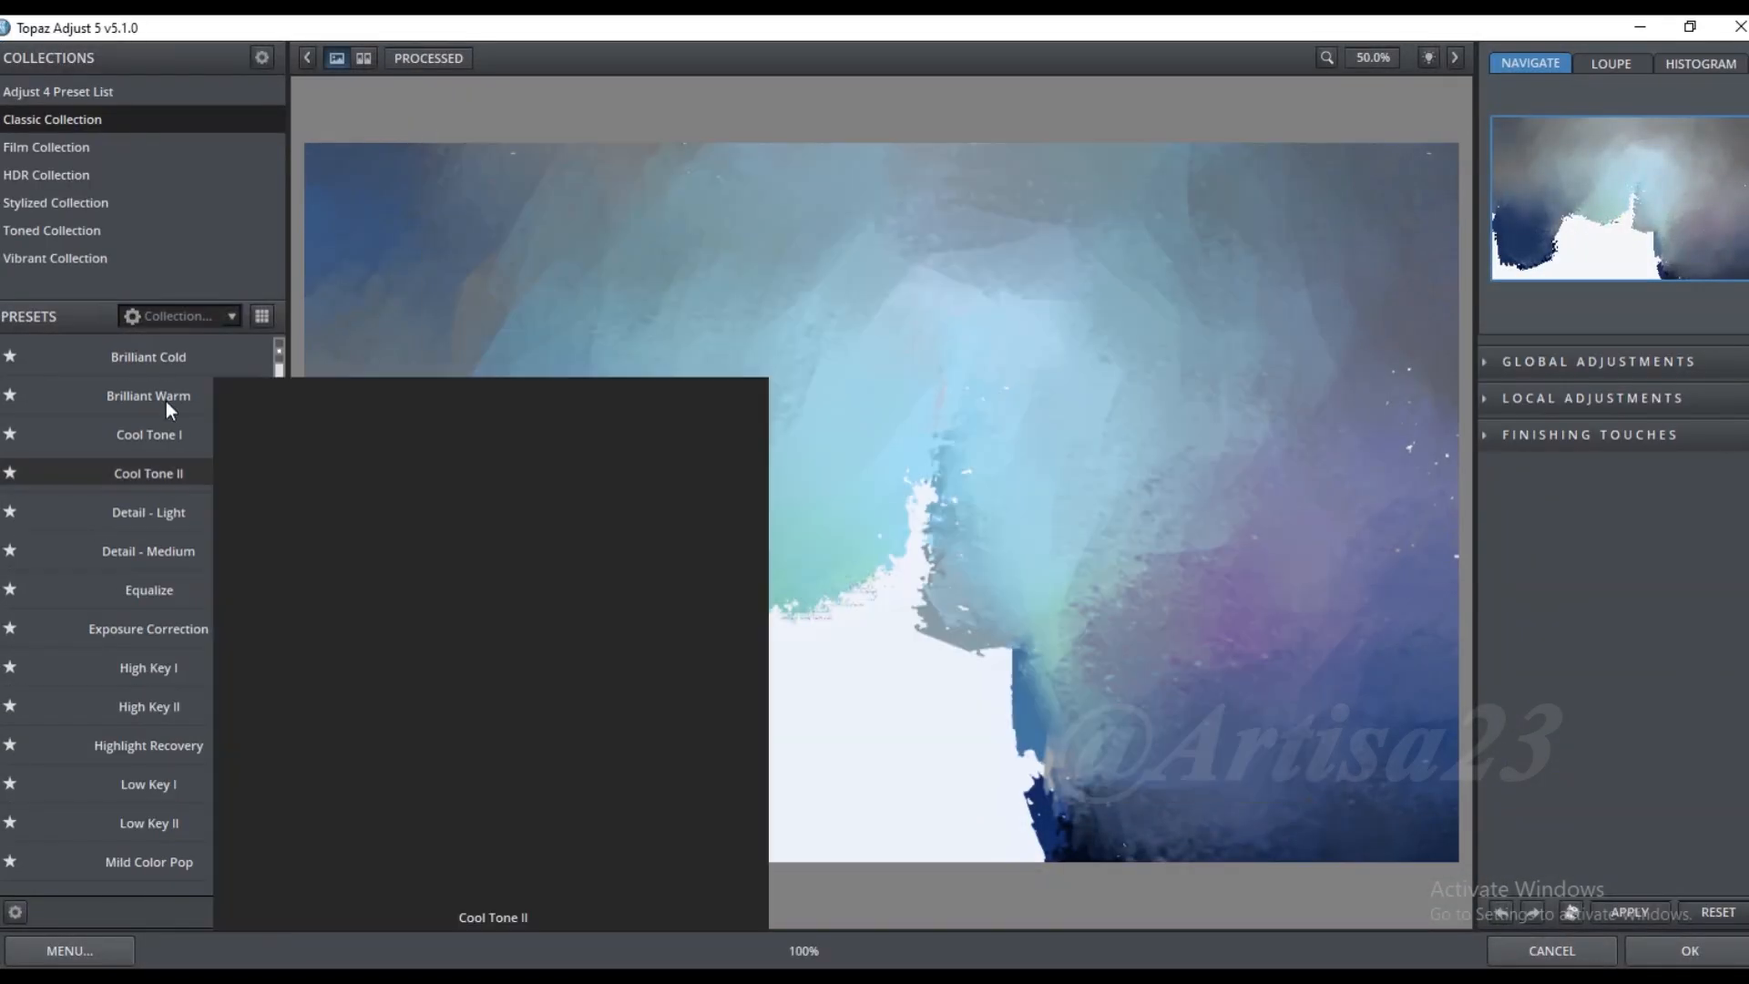
click(148, 356)
click(1517, 691)
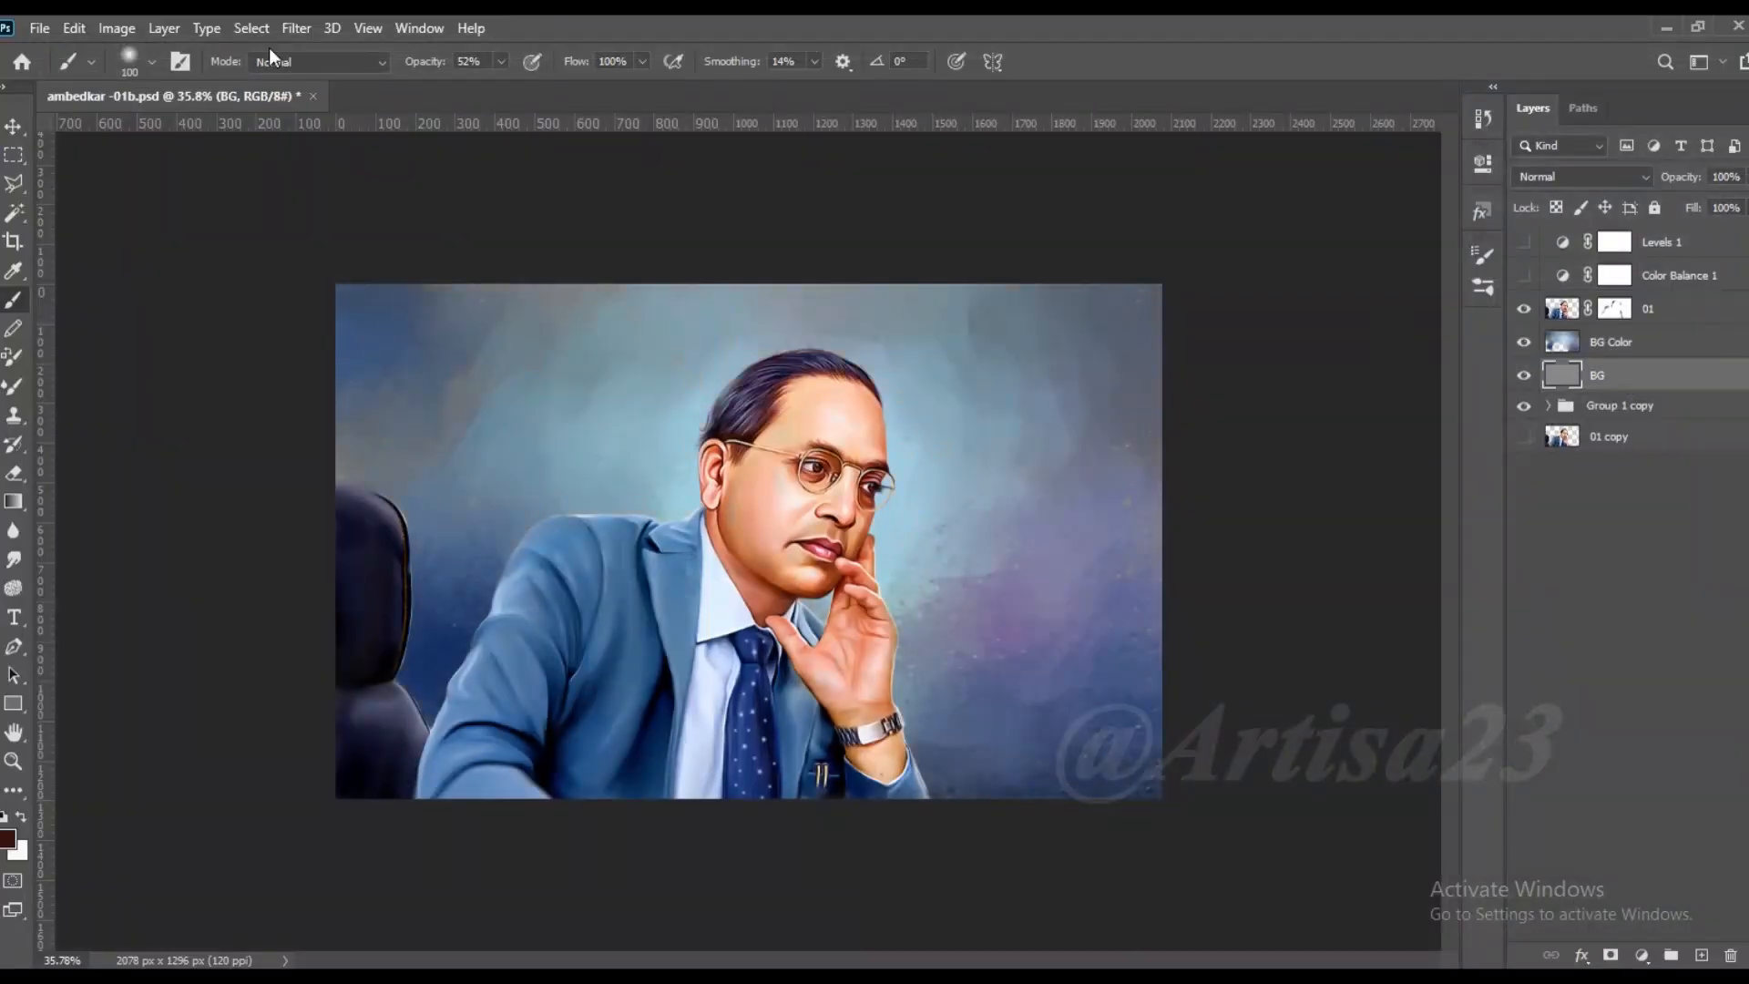
Step: Run the Topaz Adjust filter on the BG layer
click(296, 28)
click(641, 496)
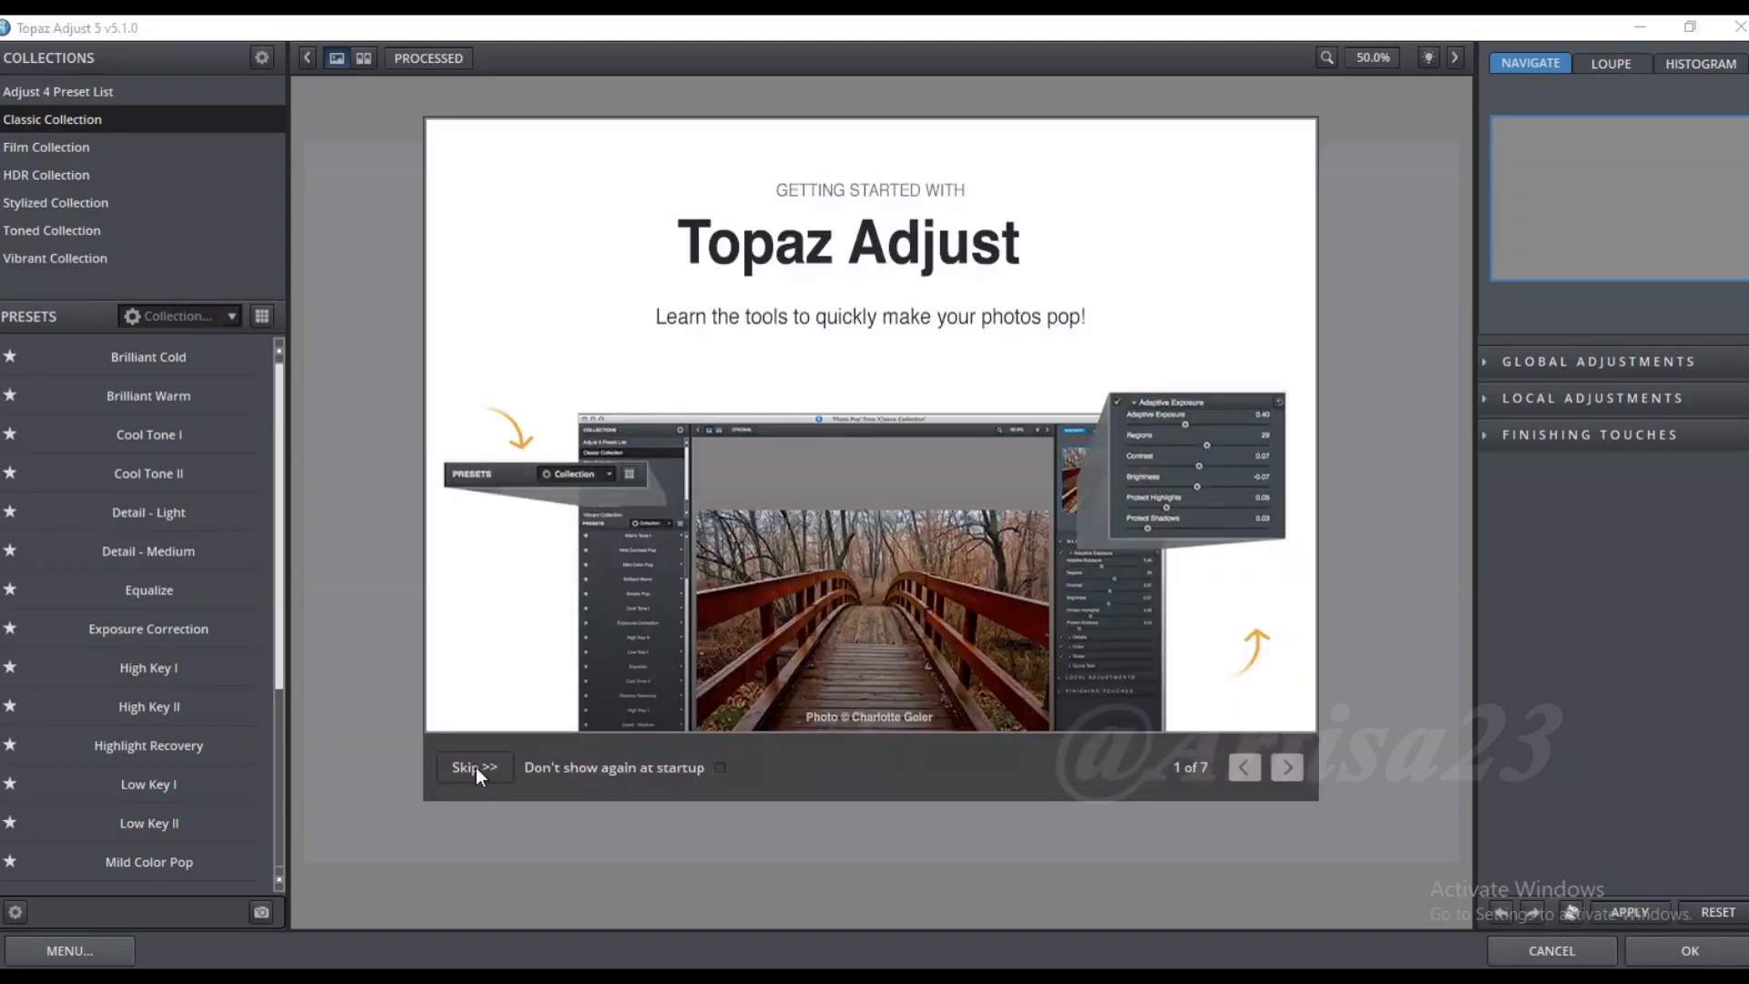
click(474, 768)
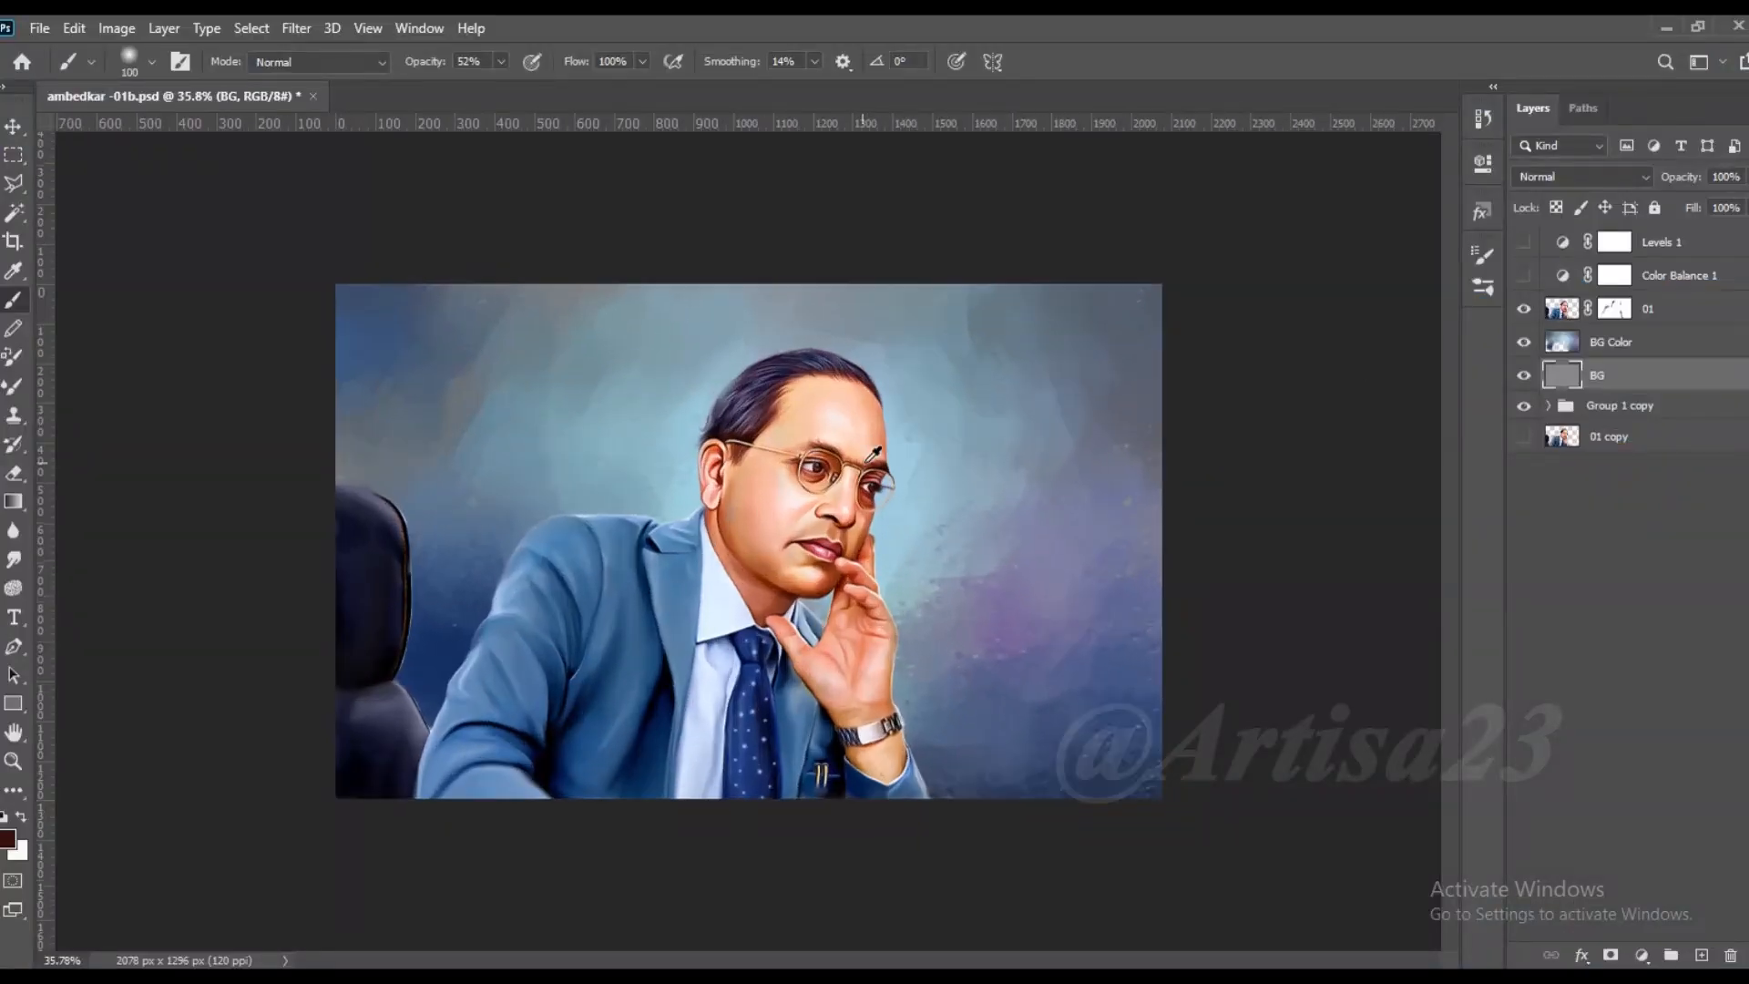
Step: Paint black at 52% opacity on layer 01's mask to soften the chair and hair edges, and save the document
key(ctrl+plus)
drag(354, 567, 332, 688)
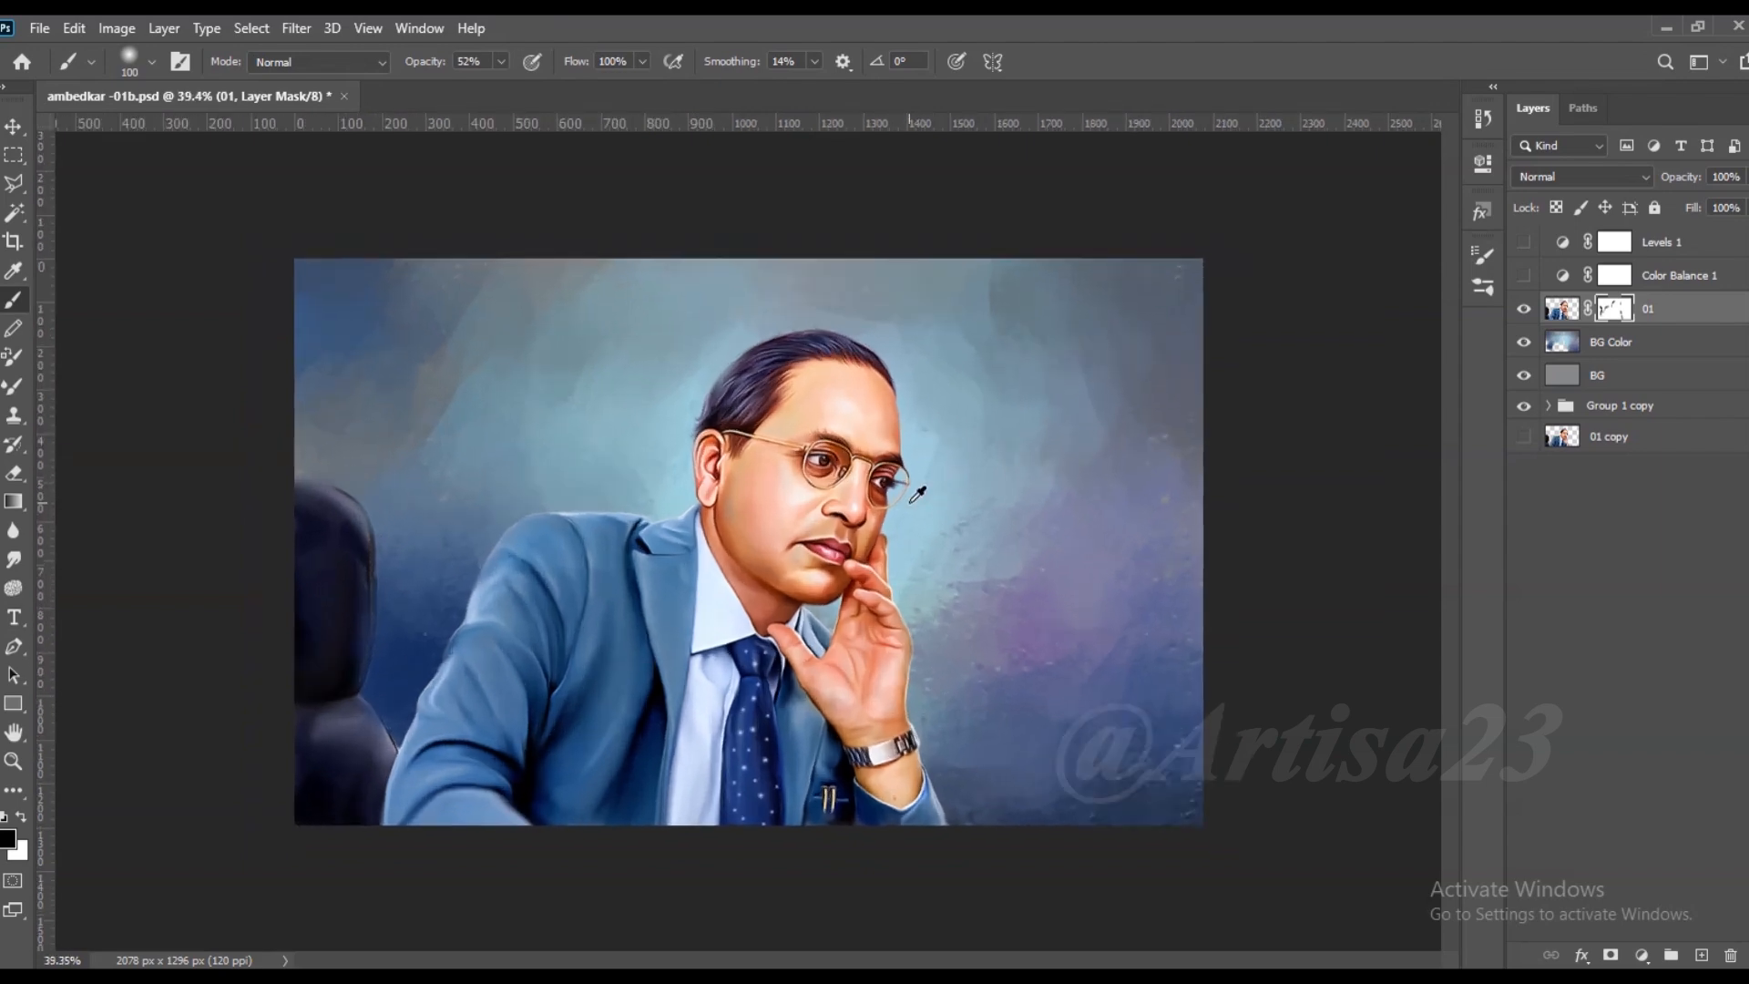
scroll(856, 517, up, 2)
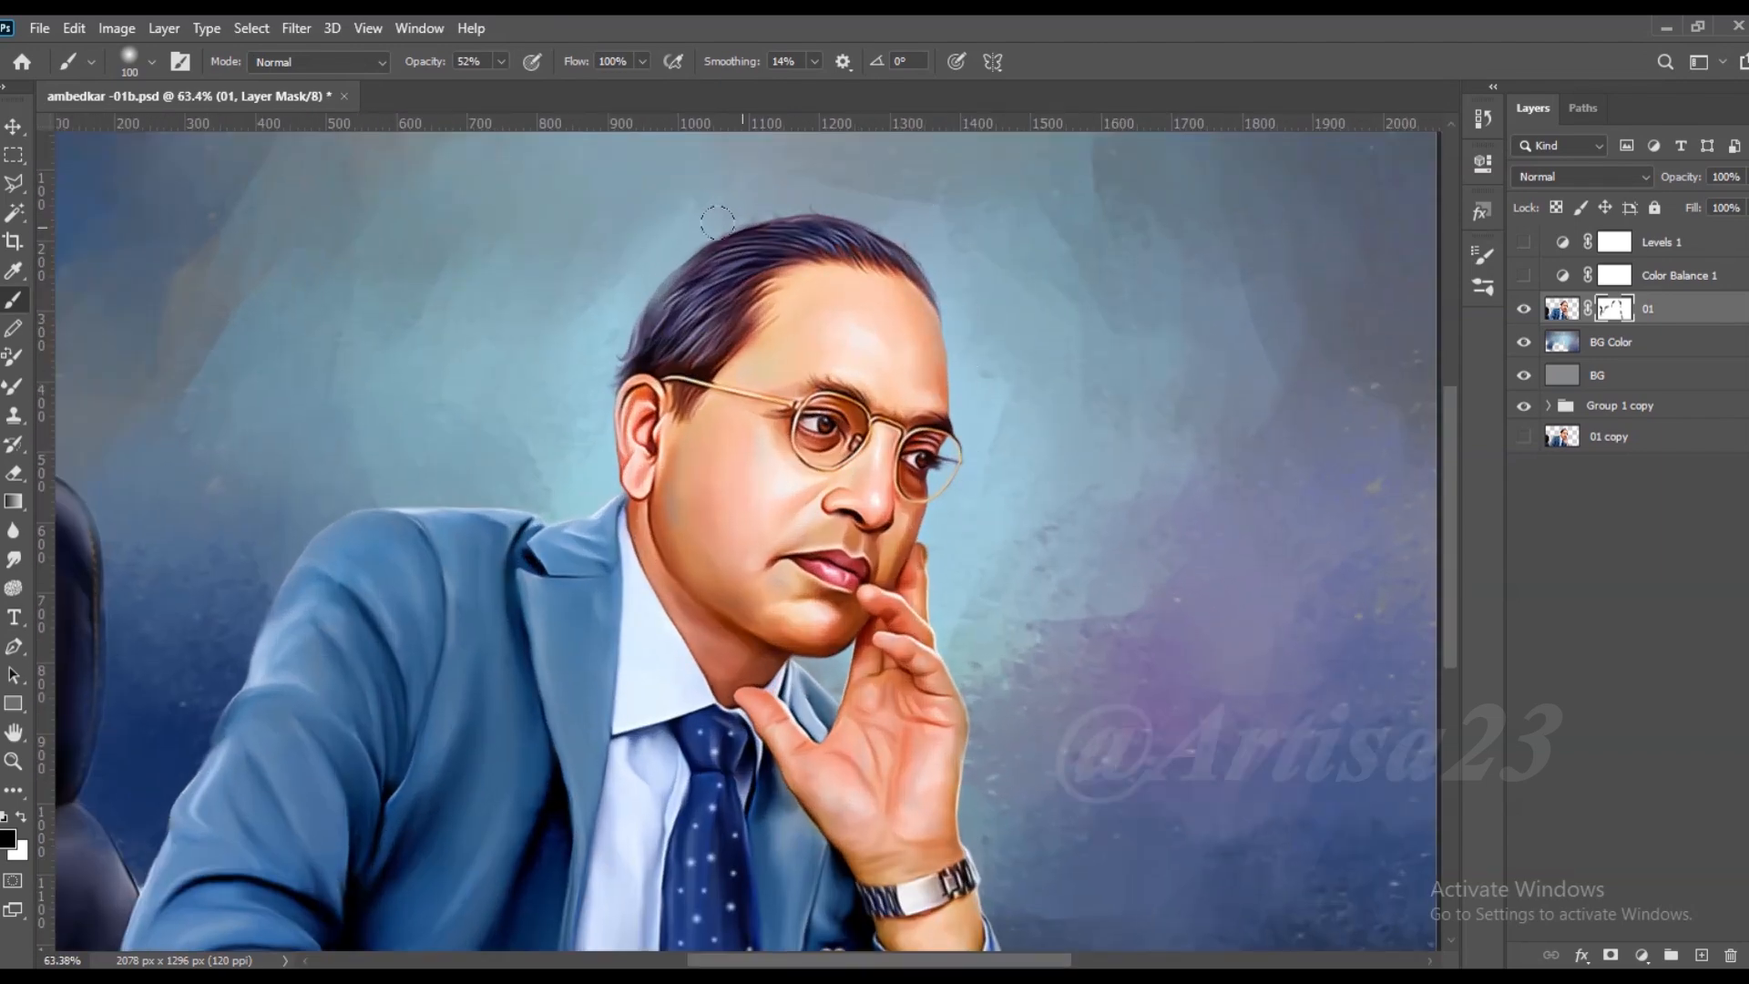
scroll(716, 222, down, 4)
key(ctrl+s)
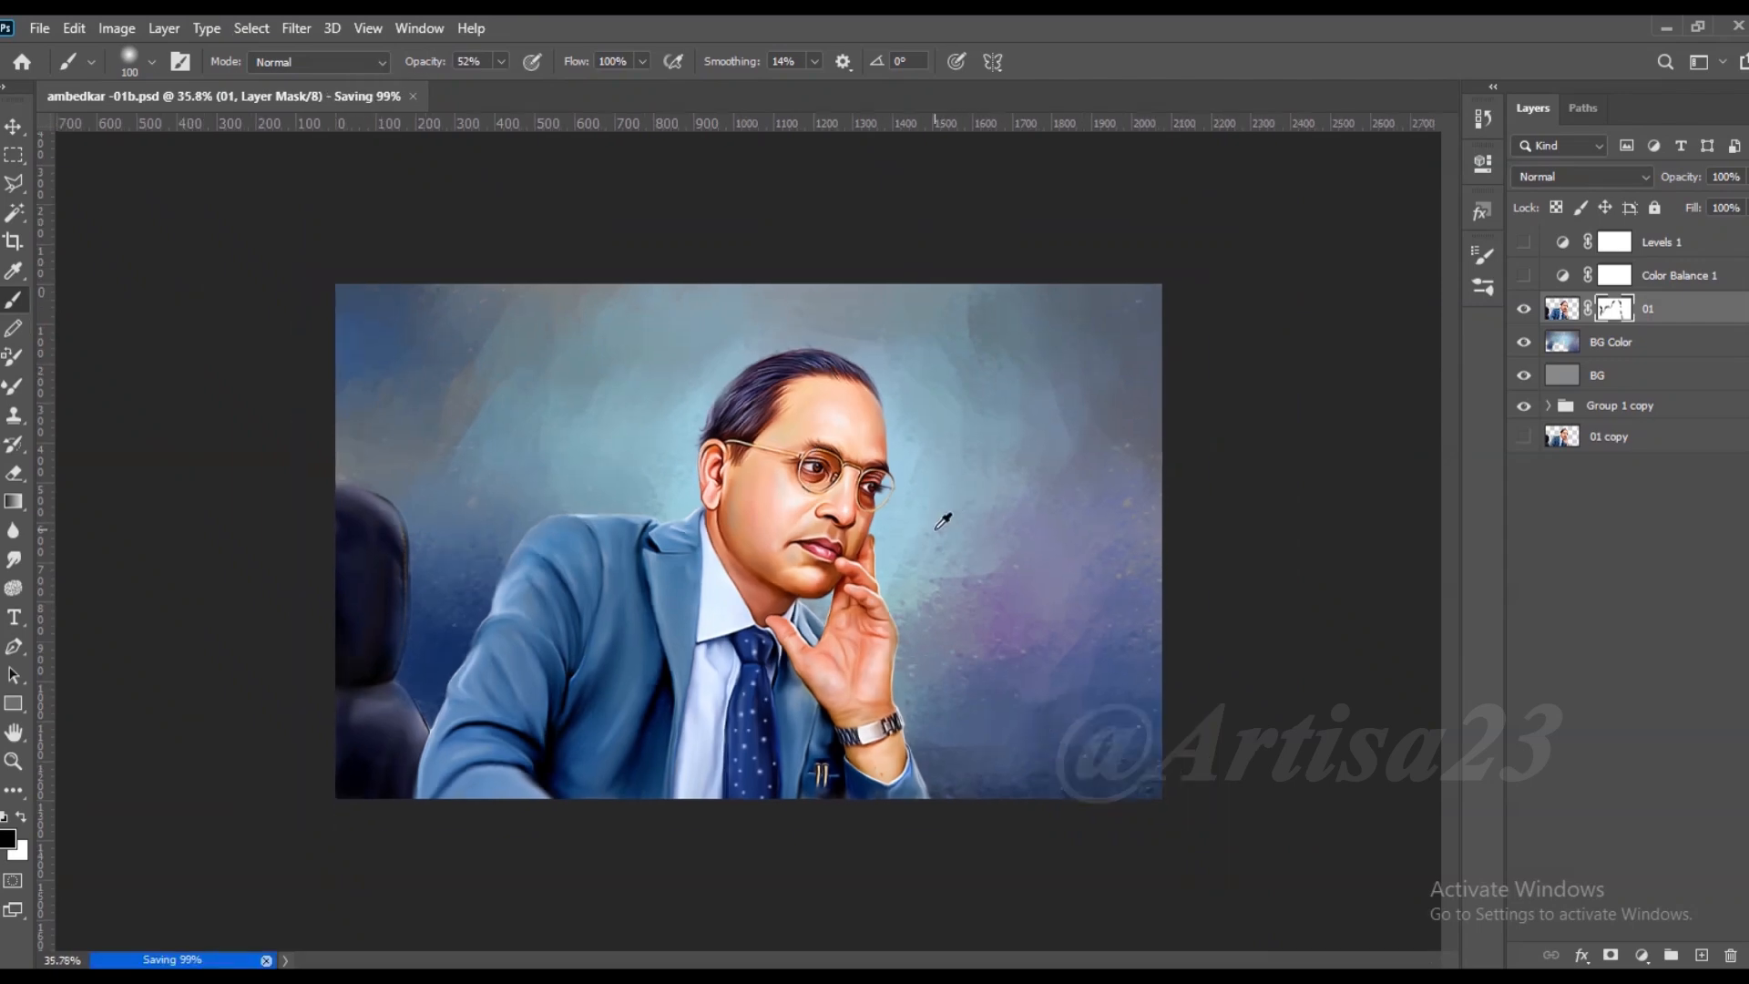
Step: Switch to the Move tool and show the Levels 1 and Color Balance 1 adjustments again
scroll(941, 527, up, 1)
click(13, 126)
drag(1524, 276, 1524, 244)
click(1541, 244)
click(1527, 243)
click(1526, 243)
Step: Set the Color Balance 1 layer's opacity to 84% and fill to 82%, and toggle its visibility to compare the effect
click(1746, 208)
click(1746, 178)
drag(1745, 237, 1738, 209)
click(1713, 276)
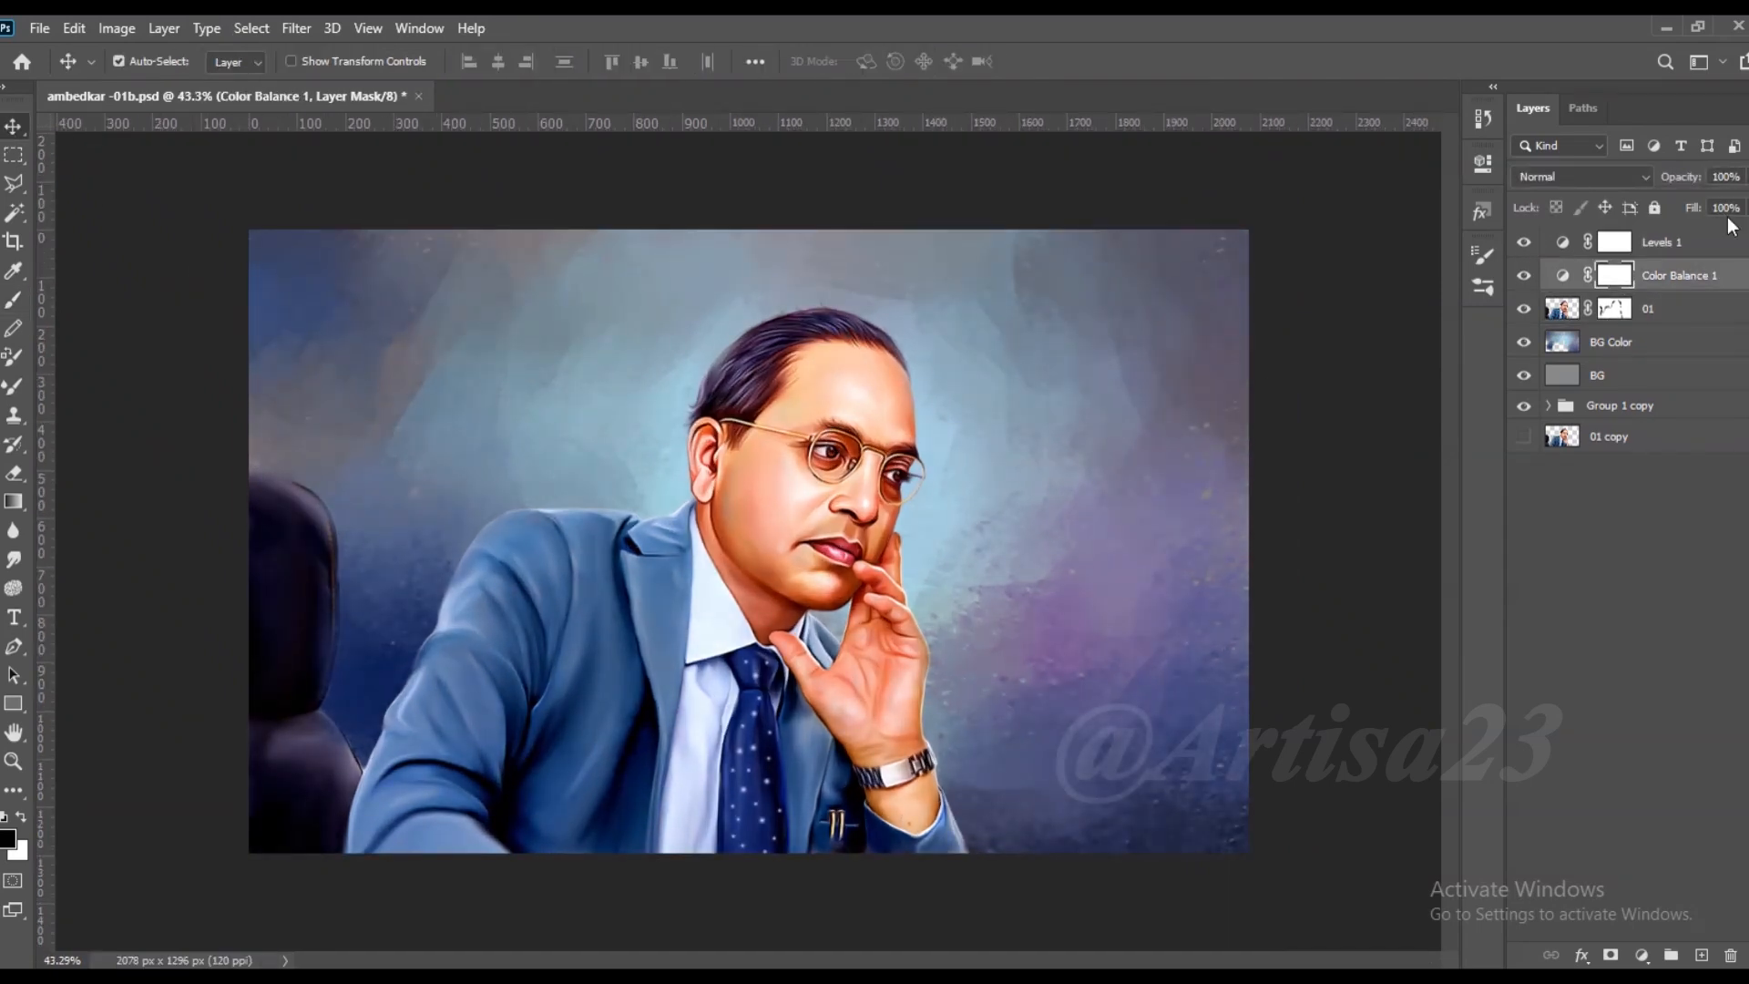
click(1563, 275)
click(1524, 275)
click(1524, 277)
Step: Save the document as a Photoshop file over the existing ambedkar -01a
click(44, 30)
click(263, 295)
click(537, 210)
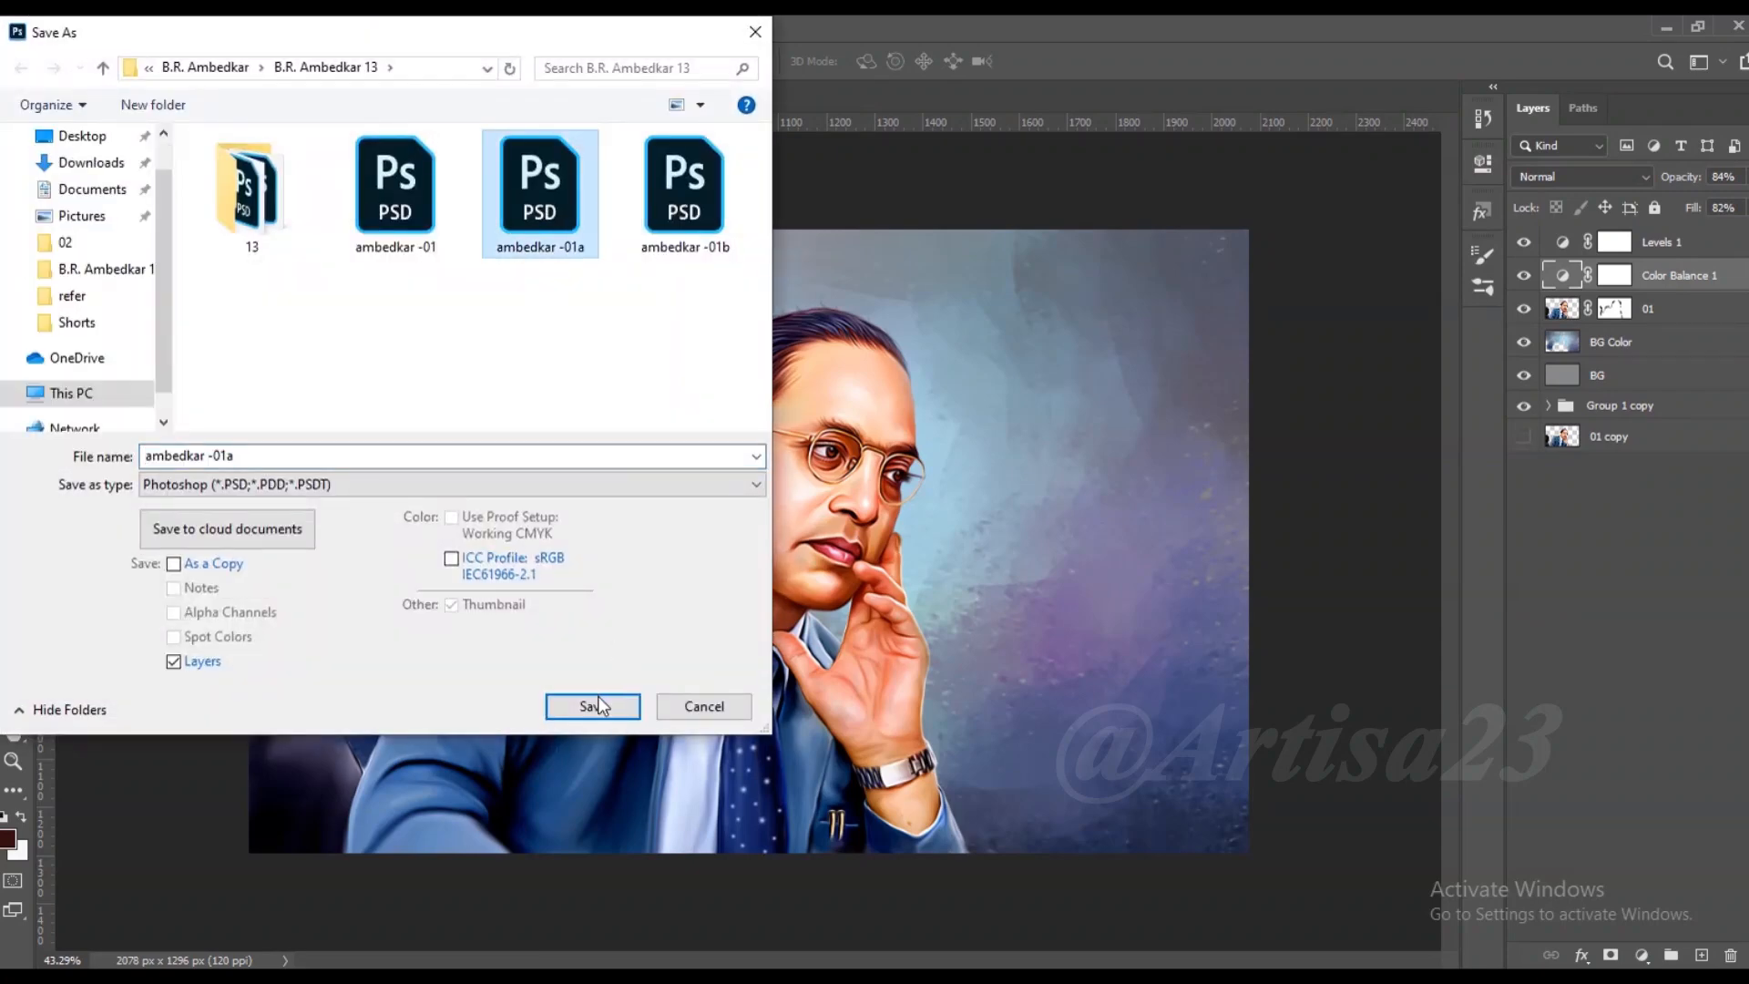
click(620, 738)
Step: Save the document as a Photoshop file over the existing ambedkar -01
click(39, 27)
click(68, 292)
click(395, 191)
key(Return)
click(934, 504)
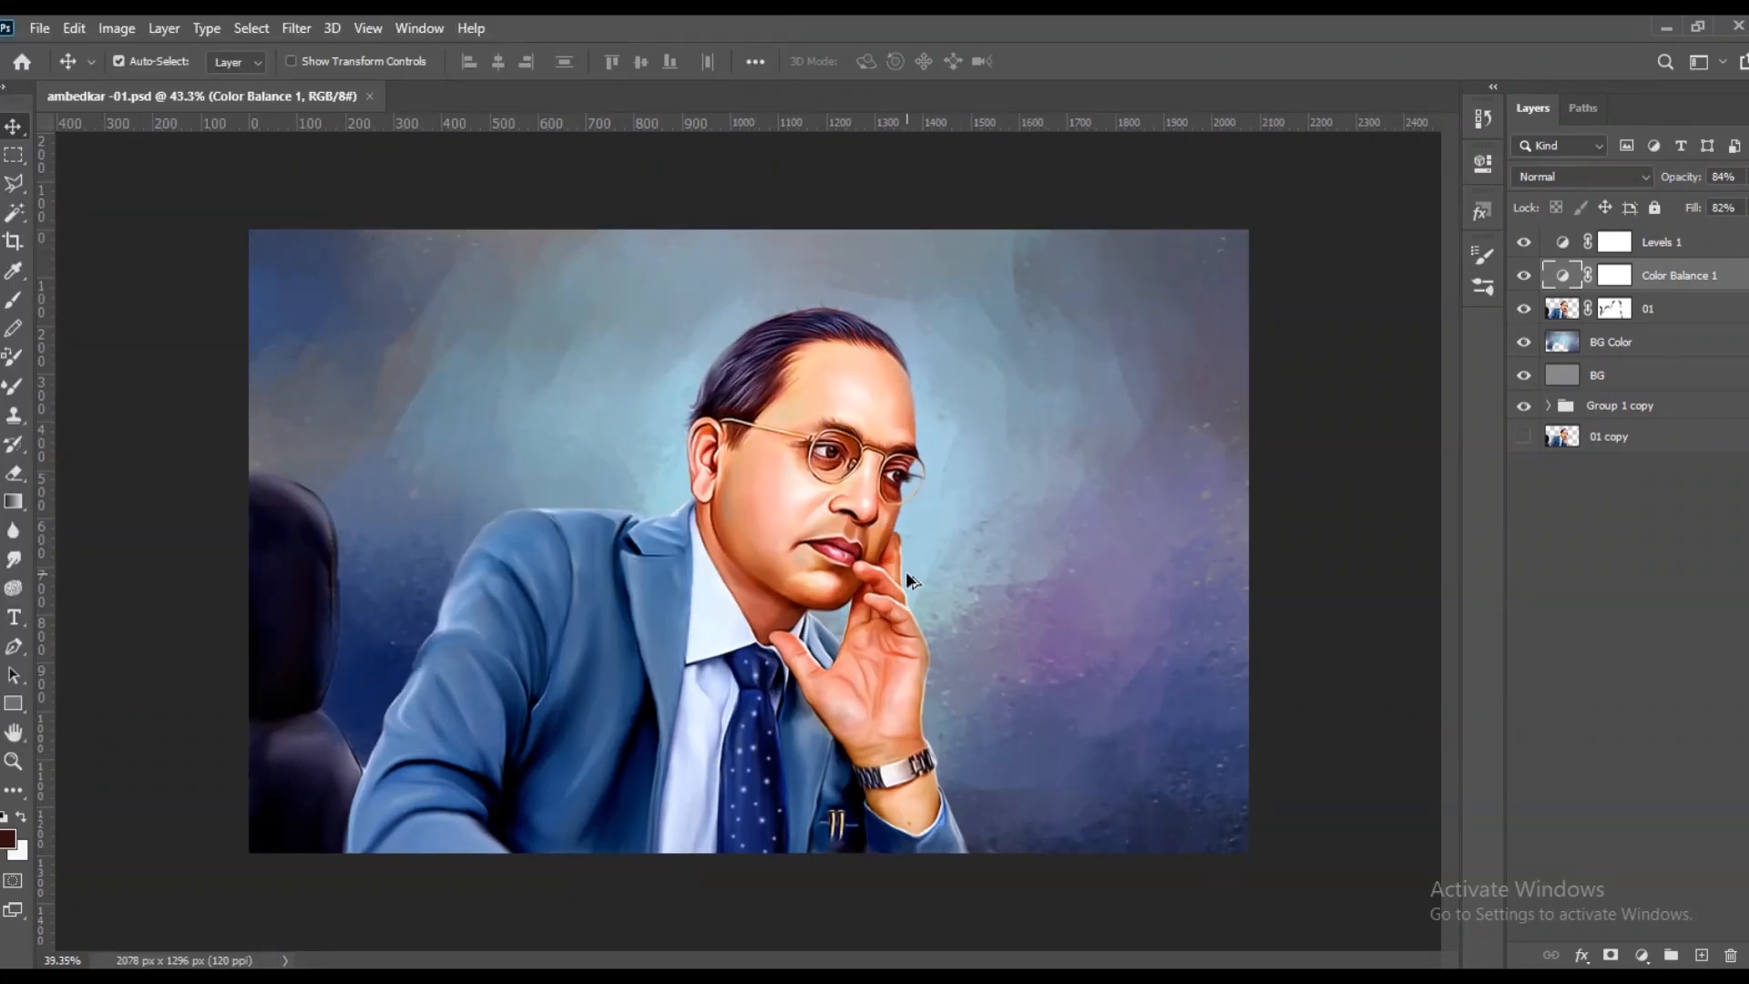